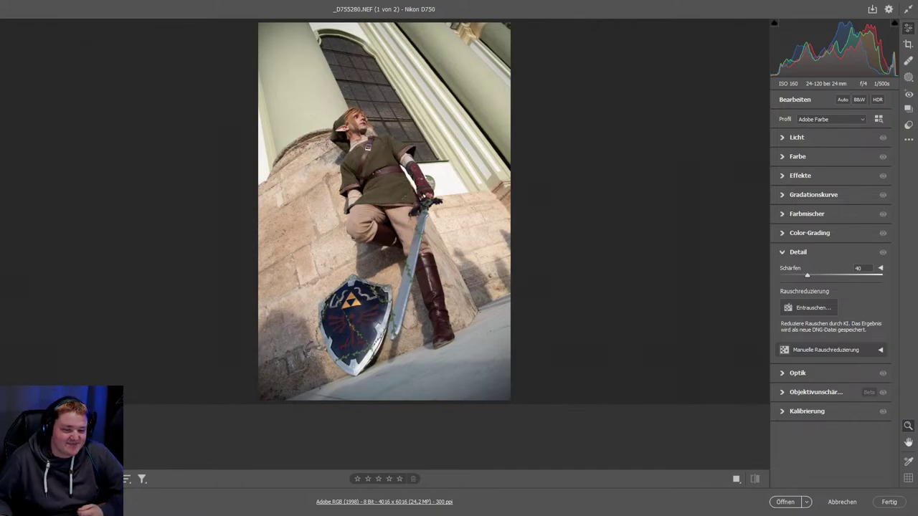
- Compare the first and second photos of the set, returning to the first
{"action": "key", "text": "Right"}
{"action": "key", "text": "Left"}
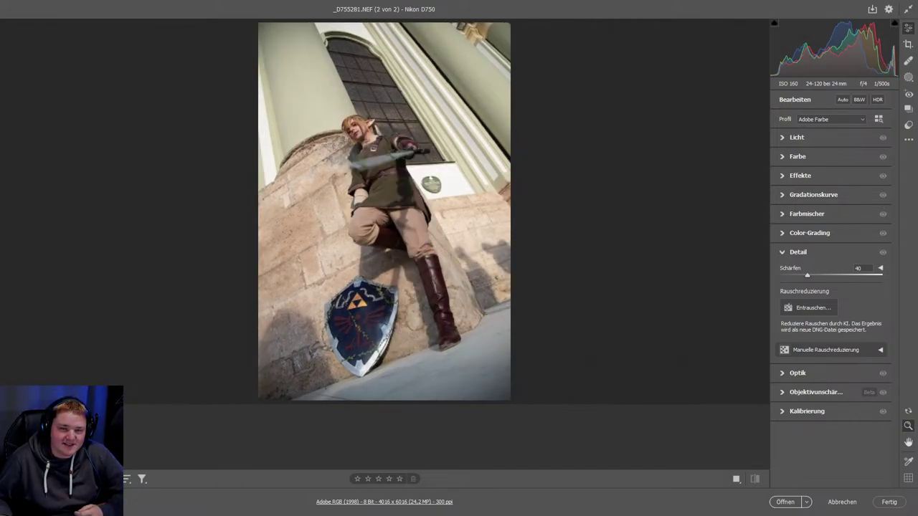
{"action": "key", "text": "Right"}
{"action": "key", "text": "Left"}
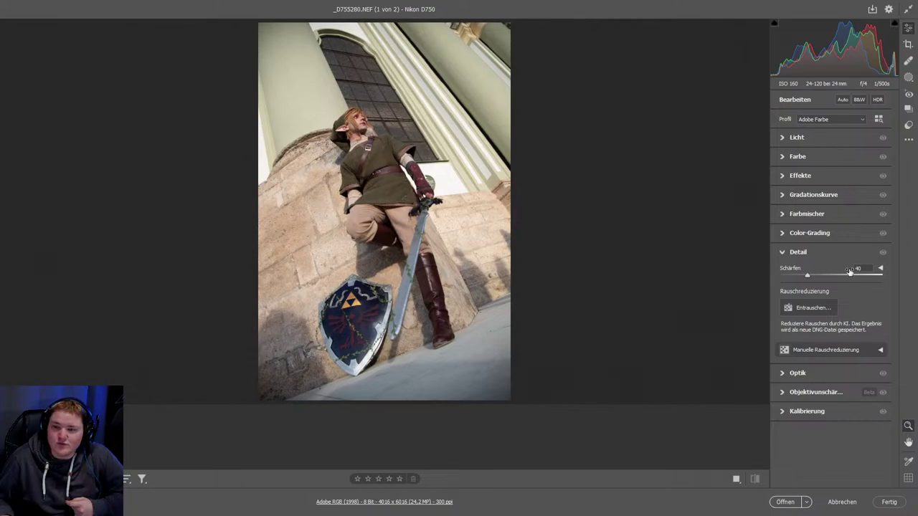
- Set exposure -0.40, contrast +16, highlights -20, shadows +6, whites and blacks -18
{"action": "left_click", "coordinate": [783, 138]}
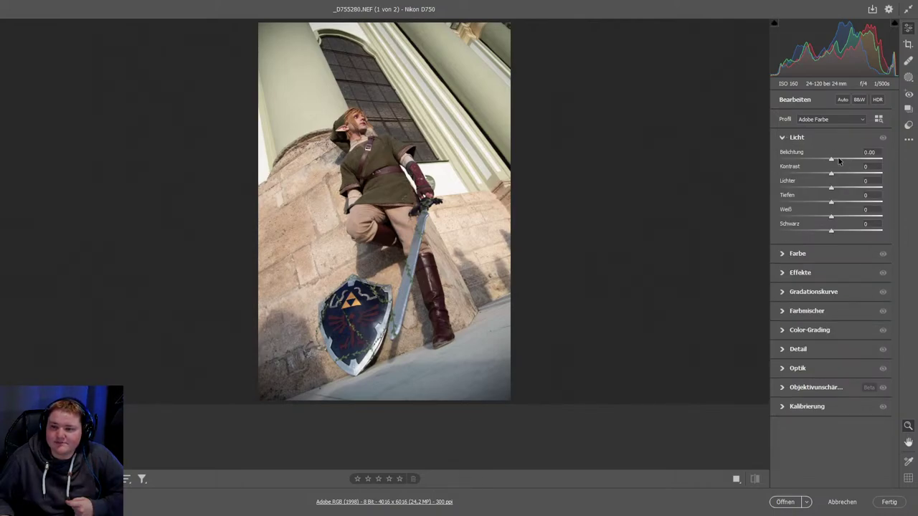
{"action": "mouse_move", "coordinate": [839, 161]}
{"action": "left_mouse_down"}
{"action": "mouse_move", "coordinate": [826, 161]}
{"action": "mouse_move", "coordinate": [839, 174]}
{"action": "left_mouse_up"}
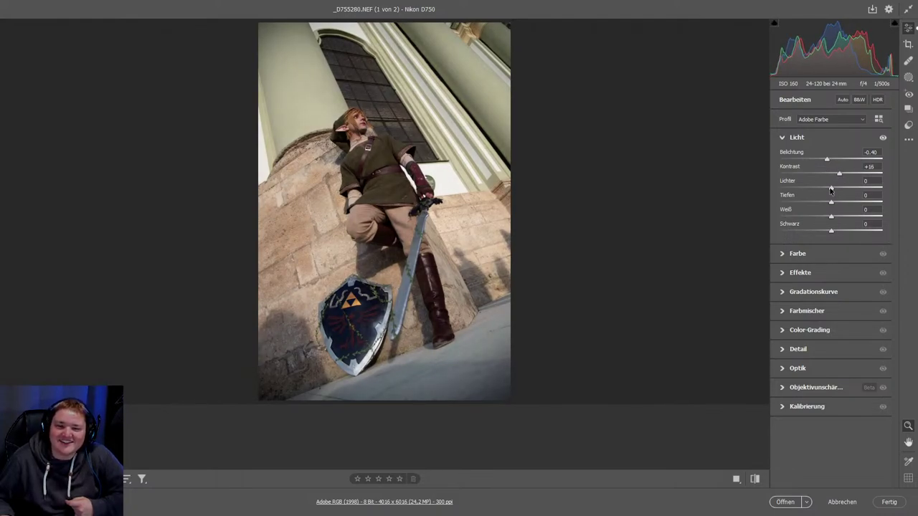
{"action": "mouse_move", "coordinate": [830, 188]}
{"action": "left_mouse_down"}
{"action": "mouse_move", "coordinate": [855, 188]}
{"action": "mouse_move", "coordinate": [820, 188]}
{"action": "mouse_move", "coordinate": [833, 207]}
{"action": "mouse_move", "coordinate": [821, 230]}
{"action": "left_mouse_up"}
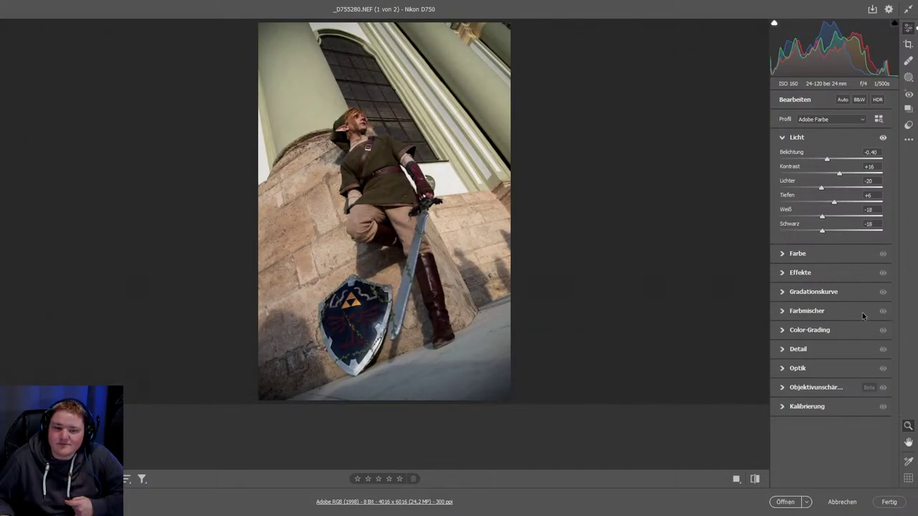
{"action": "left_click", "coordinate": [780, 139]}
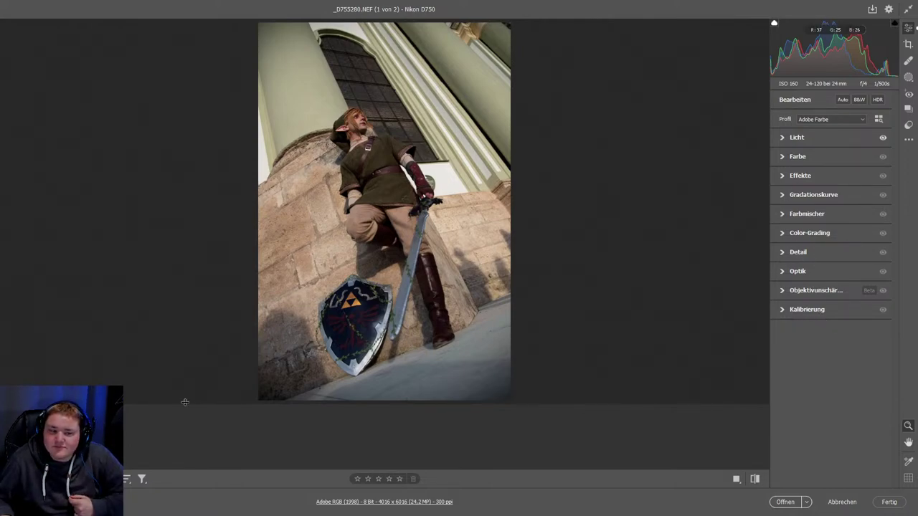
- Copy the first photo's edit settings so the second photo gets the same light adjustments
{"action": "right_click", "coordinate": [72, 231]}
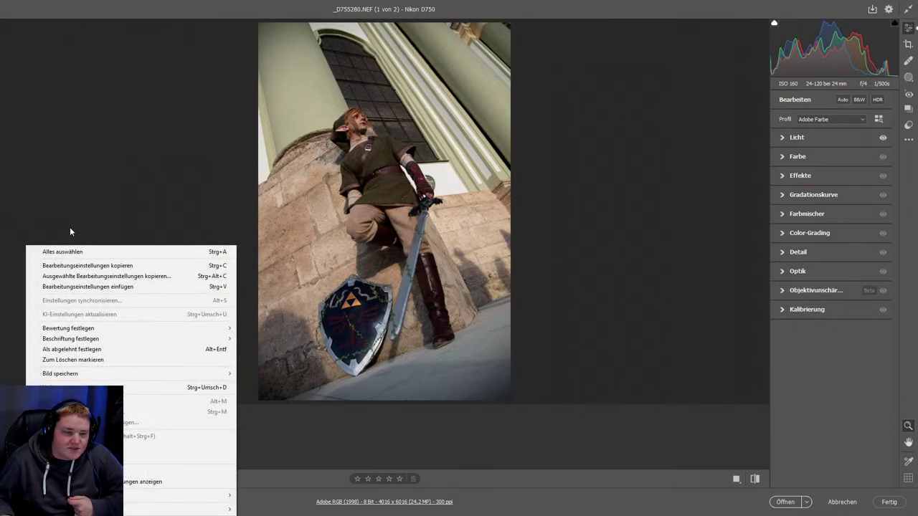
{"action": "left_click", "coordinate": [92, 266]}
{"action": "key", "text": "Right"}
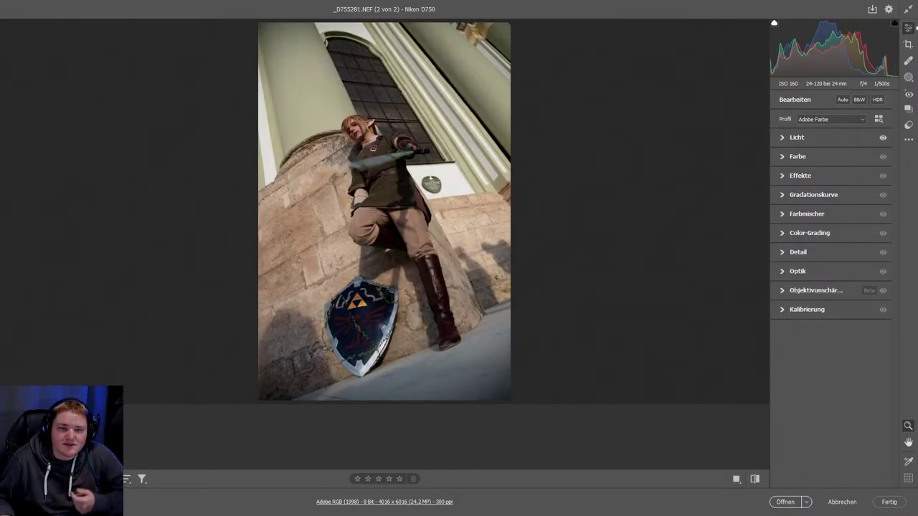
{"action": "key", "text": "Left"}
- Select both photos and bring up AI Denoise from the Detail panel
{"action": "key", "text": "ctrl+a"}
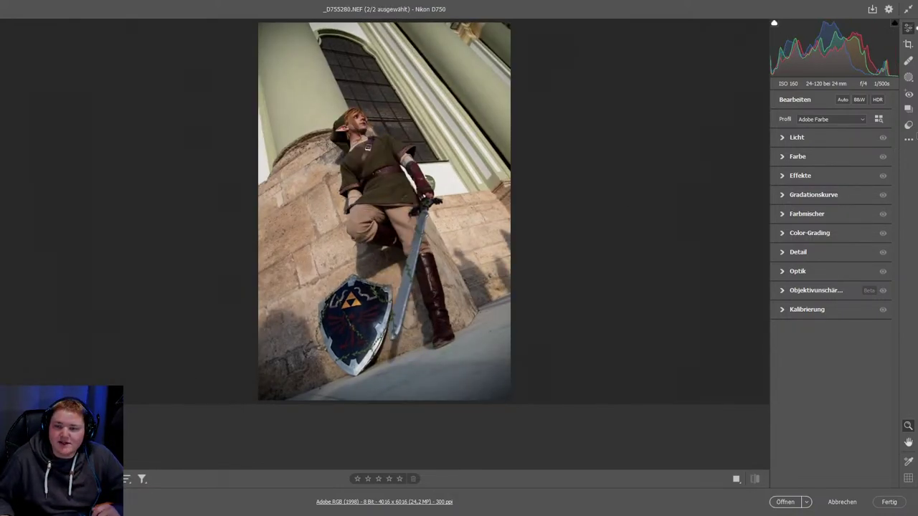
{"action": "left_click", "coordinate": [783, 254]}
{"action": "left_click", "coordinate": [809, 307]}
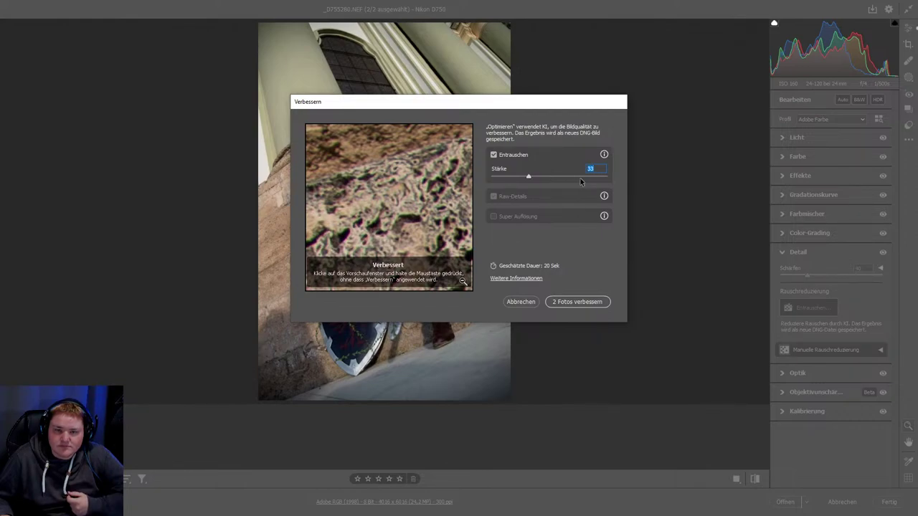
- Denoise both photos at strength 65, creating _D755280 and _D755281 Verbessert-NR DNG copies
{"action": "left_click_drag", "start_coordinate": [570, 176], "coordinate": [566, 178]}
{"action": "left_click", "coordinate": [493, 156]}
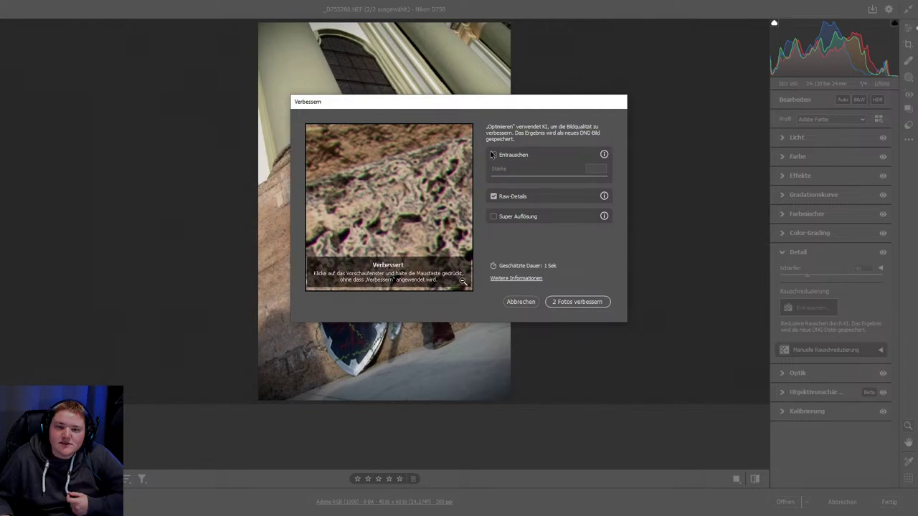
{"action": "left_click", "coordinate": [492, 155]}
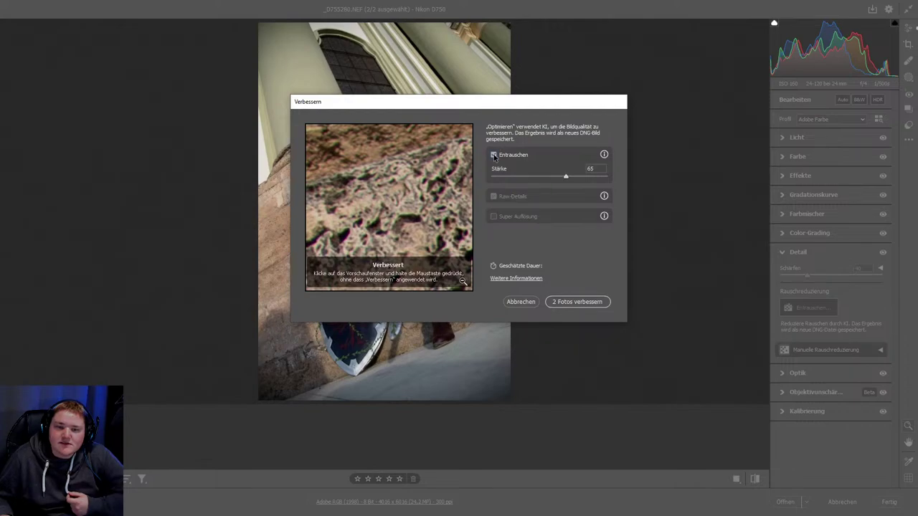
{"action": "left_click", "coordinate": [575, 301]}
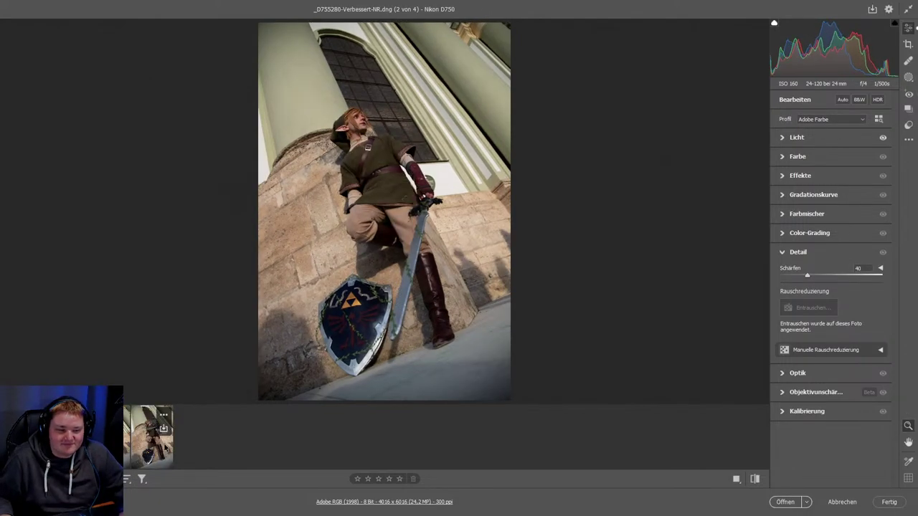
- Open both denoised photos in Photoshop and save each as a PSD file
{"action": "left_click", "coordinate": [788, 503]}
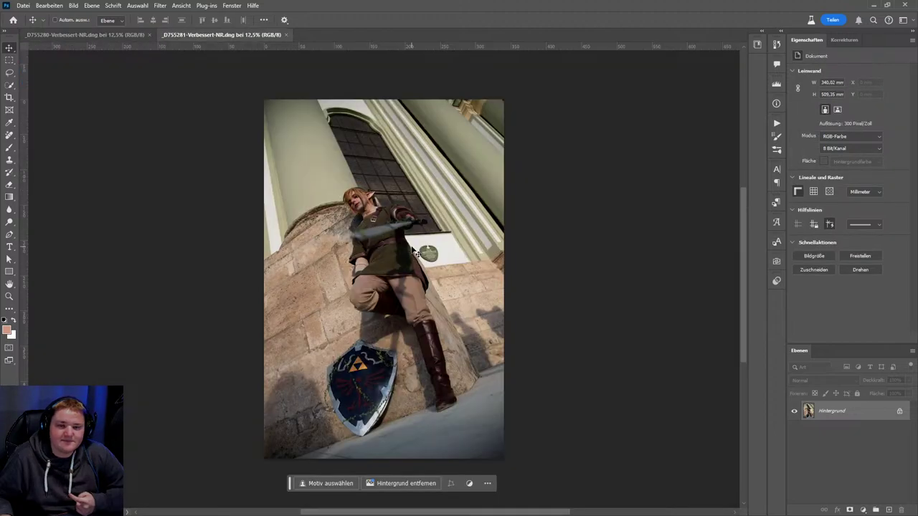
{"action": "left_click", "coordinate": [96, 35]}
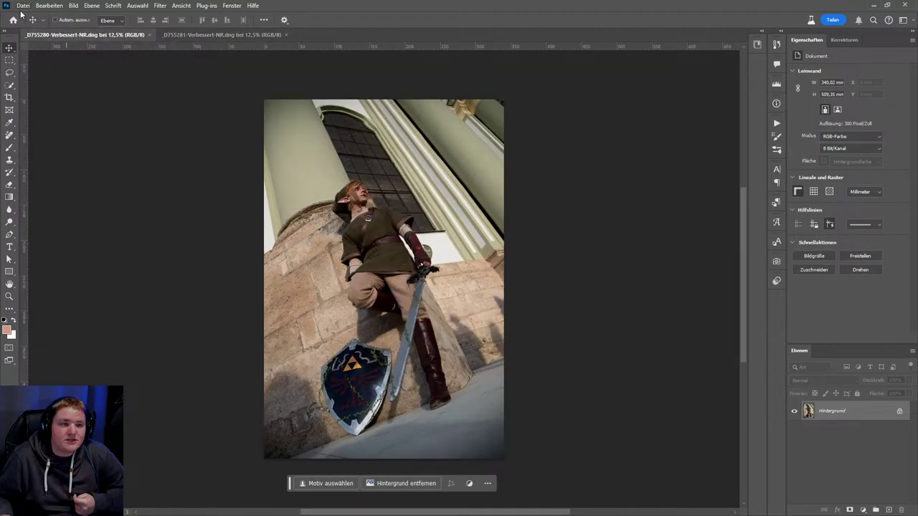
{"action": "left_click", "coordinate": [23, 5]}
{"action": "left_click", "coordinate": [47, 120]}
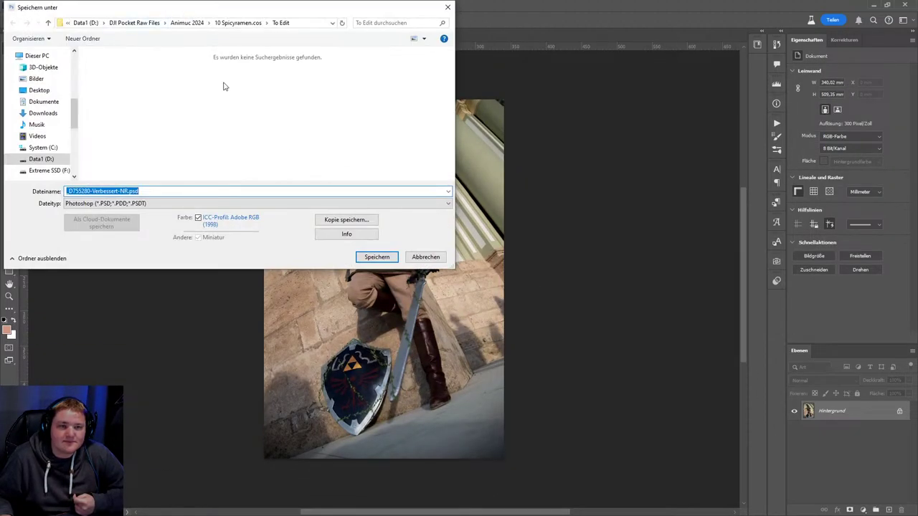
{"action": "left_click", "coordinate": [377, 259]}
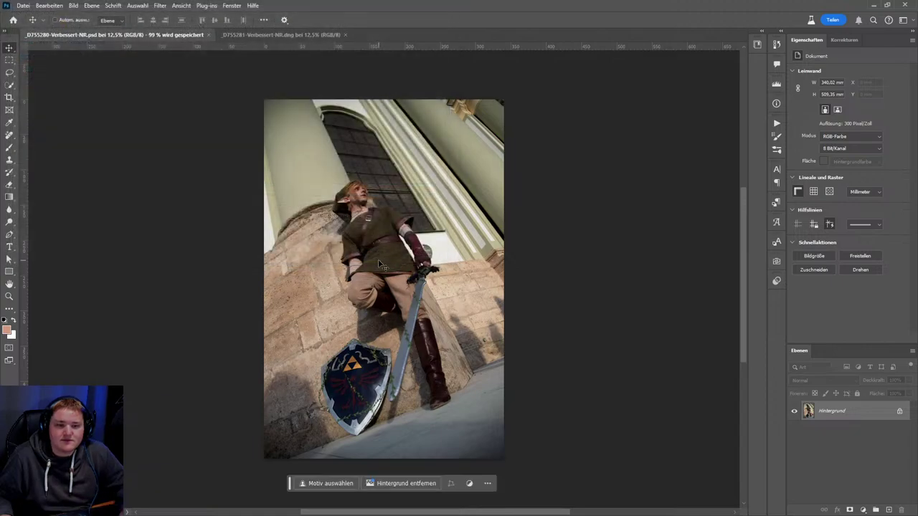
{"action": "key", "text": "ctrl+Tab"}
{"action": "left_click", "coordinate": [23, 5]}
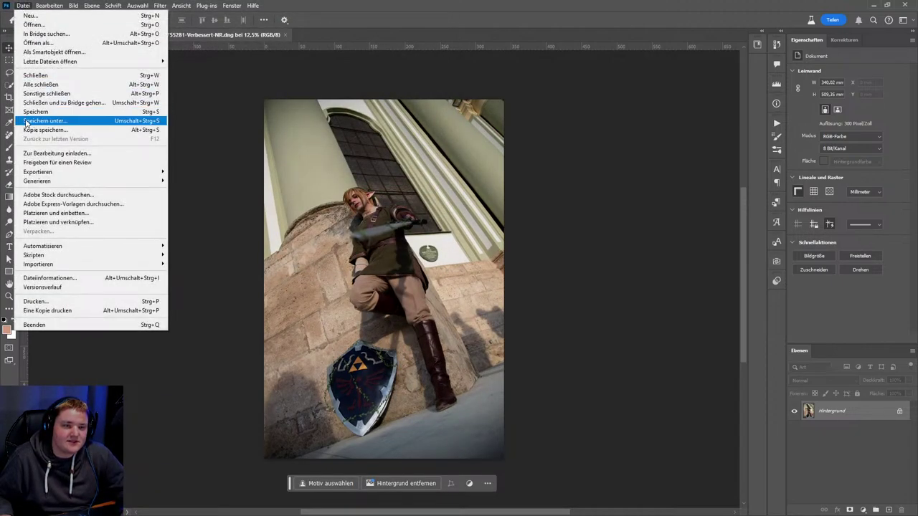
{"action": "left_click", "coordinate": [43, 121]}
{"action": "left_click", "coordinate": [373, 256]}
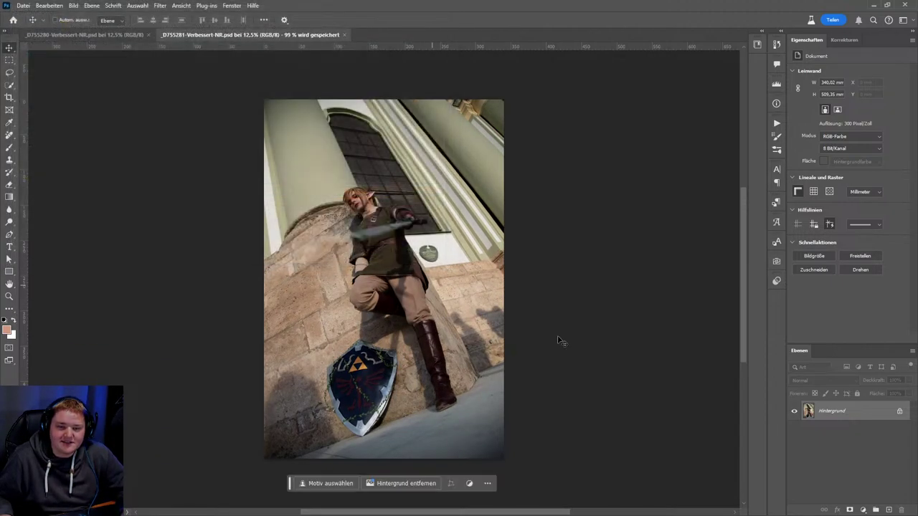
- Convert each document's background layer into smart object Ebene 0
{"action": "key", "text": "ctrl+Tab"}
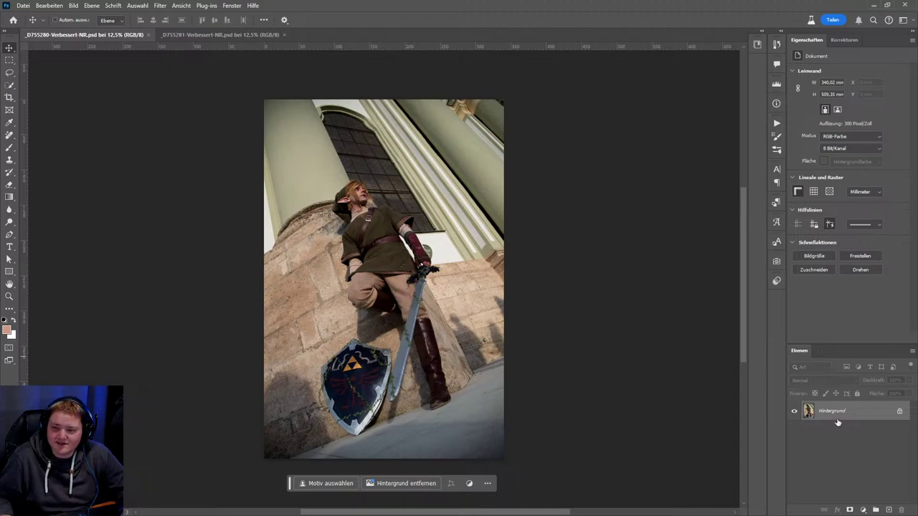
{"action": "right_click", "coordinate": [837, 423]}
{"action": "left_click", "coordinate": [825, 375]}
{"action": "key", "text": "ctrl+Tab"}
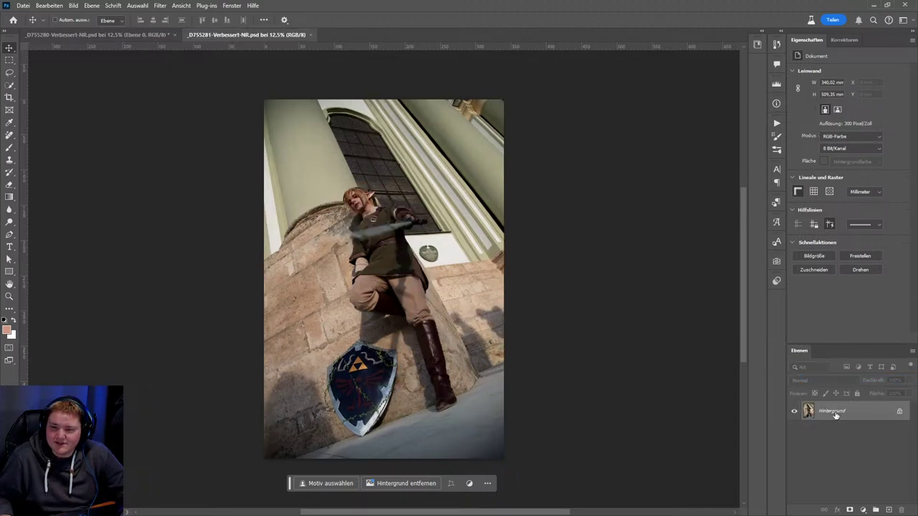
{"action": "right_click", "coordinate": [835, 416]}
{"action": "left_click", "coordinate": [838, 377]}
{"action": "key", "text": "ctrl+Tab"}
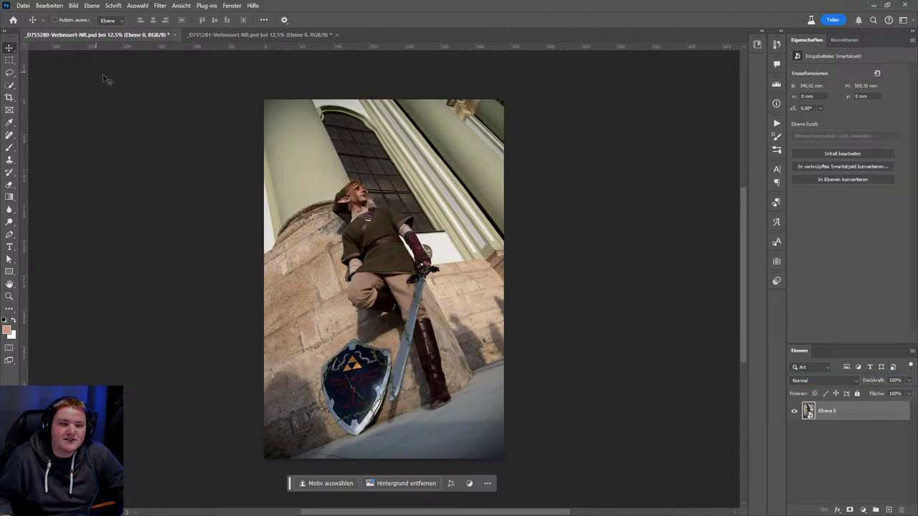
{"action": "scroll", "coordinate": [102, 79], "scroll_direction": "down", "scroll_amount": 1}
{"action": "scroll", "coordinate": [103, 79], "scroll_direction": "right", "scroll_amount": 1}
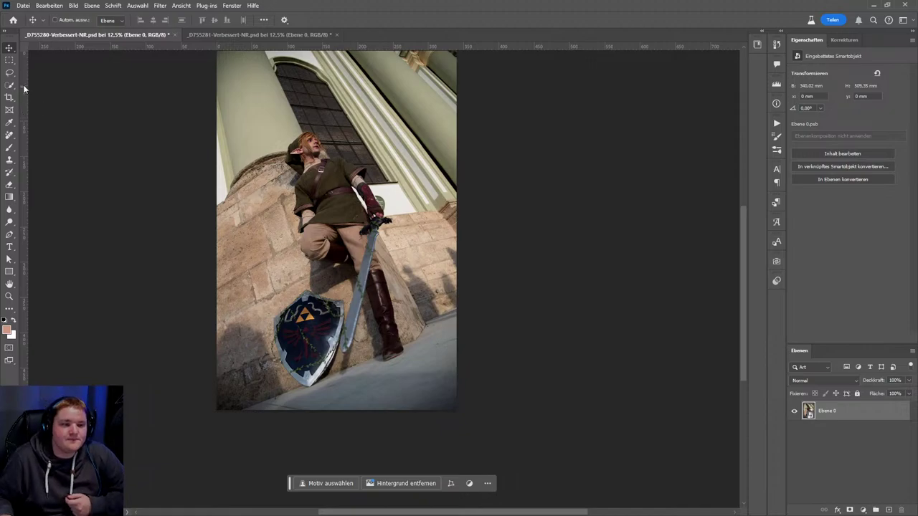
{"action": "left_click", "coordinate": [10, 72]}
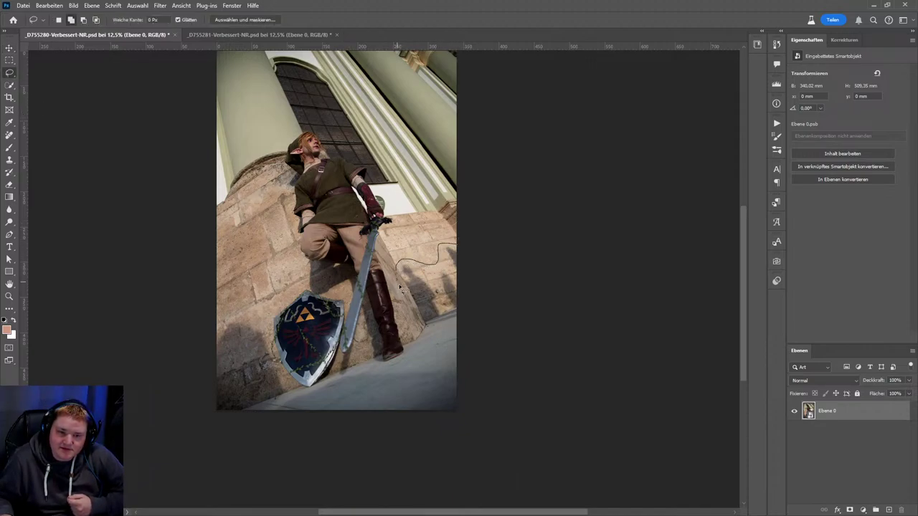
- Generative-fill the wall shadows right of the boots, comparing variations and keeping variation 1
{"action": "left_click_drag", "start_coordinate": [419, 326], "coordinate": [517, 336]}
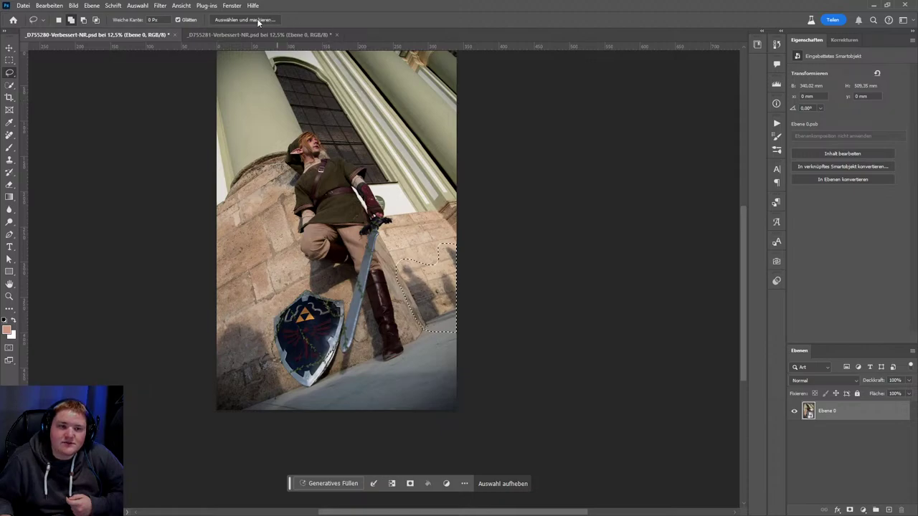
{"action": "left_click", "coordinate": [330, 483]}
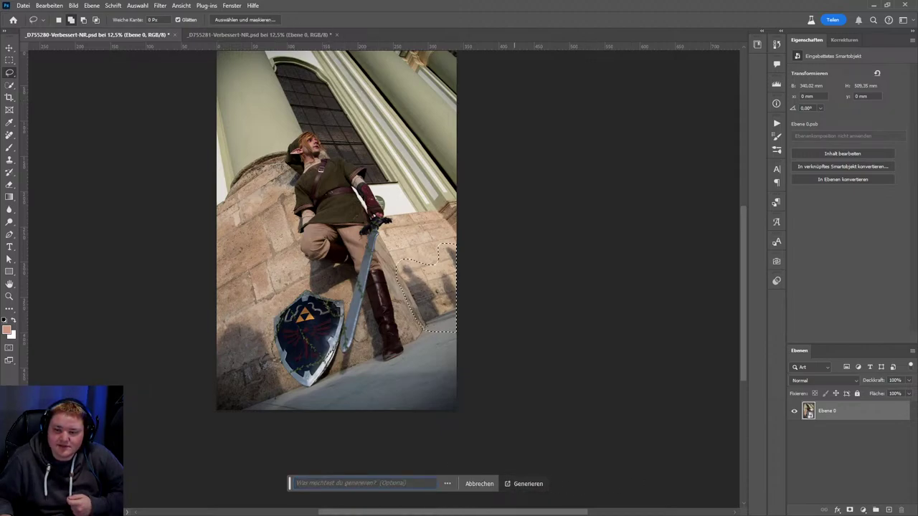
{"action": "key", "text": "Return"}
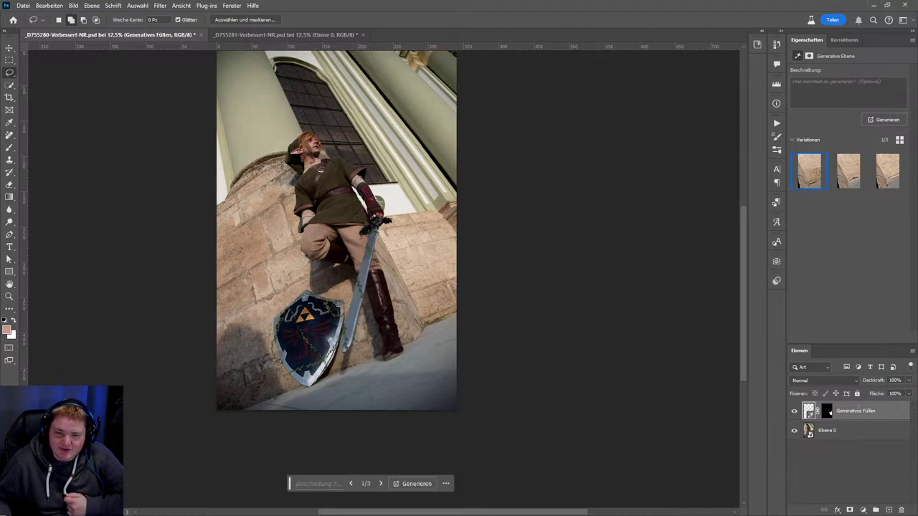
{"action": "left_click", "coordinate": [381, 484]}
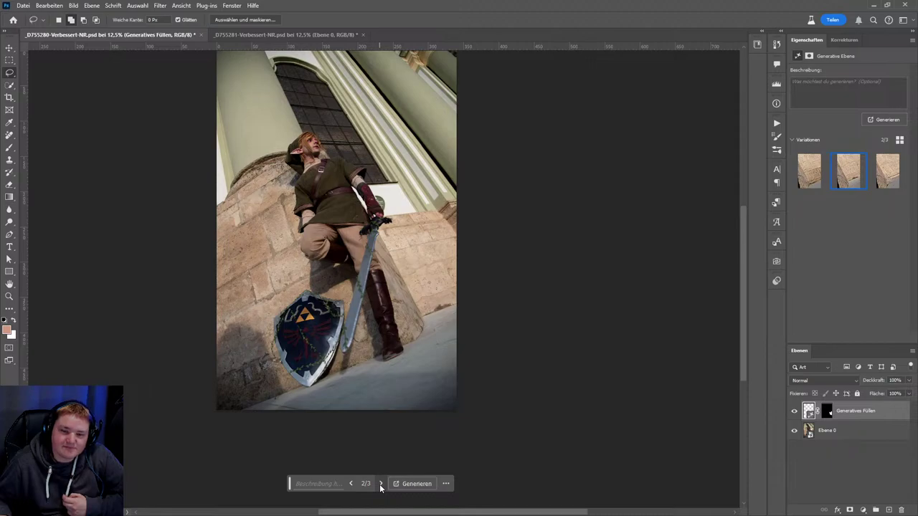
{"action": "left_click", "coordinate": [380, 484]}
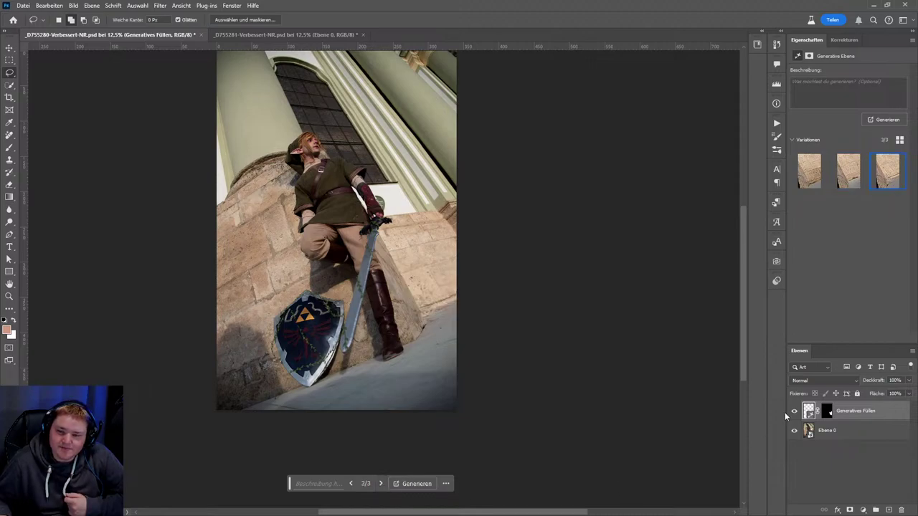
{"action": "left_click", "coordinate": [794, 410]}
{"action": "left_click", "coordinate": [793, 411]}
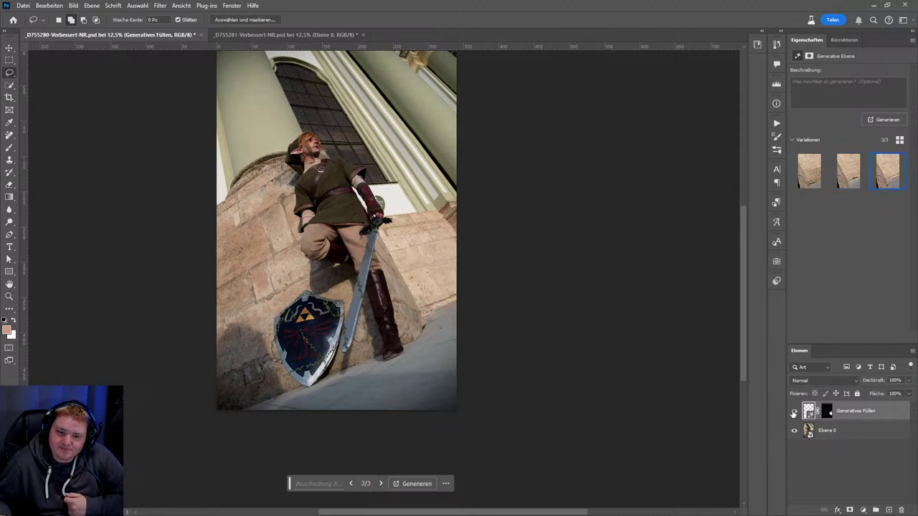
{"action": "left_click", "coordinate": [381, 484]}
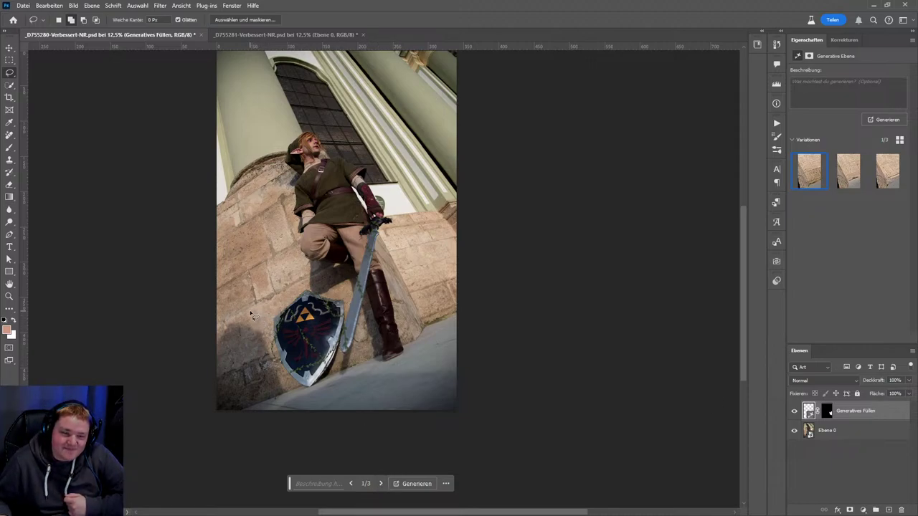
- Lasso the wall shadow left of the shield and start a promptless Generative Fill
{"action": "mouse_move", "coordinate": [267, 331]}
{"action": "left_mouse_down"}
{"action": "mouse_move", "coordinate": [190, 334]}
{"action": "mouse_move", "coordinate": [160, 403]}
{"action": "mouse_move", "coordinate": [212, 443]}
{"action": "mouse_move", "coordinate": [266, 438]}
{"action": "mouse_move", "coordinate": [291, 391]}
{"action": "mouse_move", "coordinate": [263, 334]}
{"action": "left_mouse_up"}
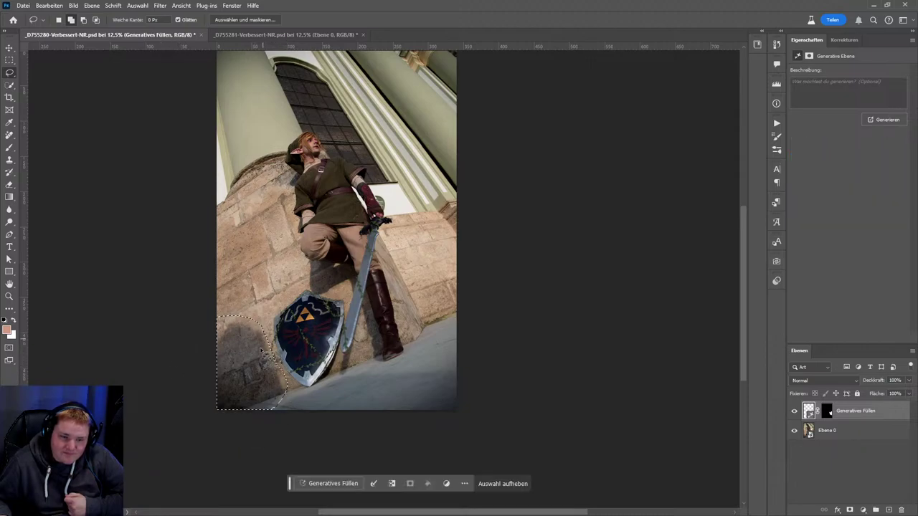
{"action": "left_click", "coordinate": [319, 483]}
{"action": "left_click", "coordinate": [526, 488]}
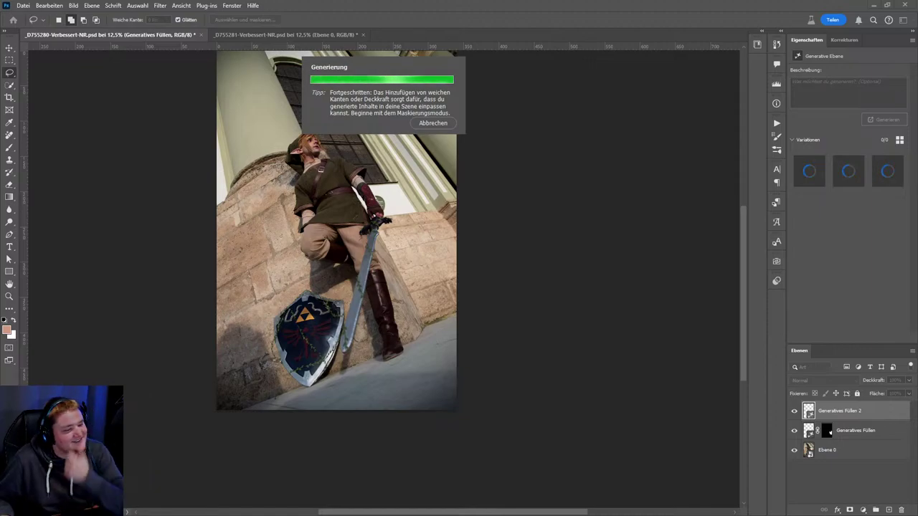
- Cancel the stalled generation, save the document, and regenerate the shield-shadow fill
{"action": "left_click", "coordinate": [433, 123]}
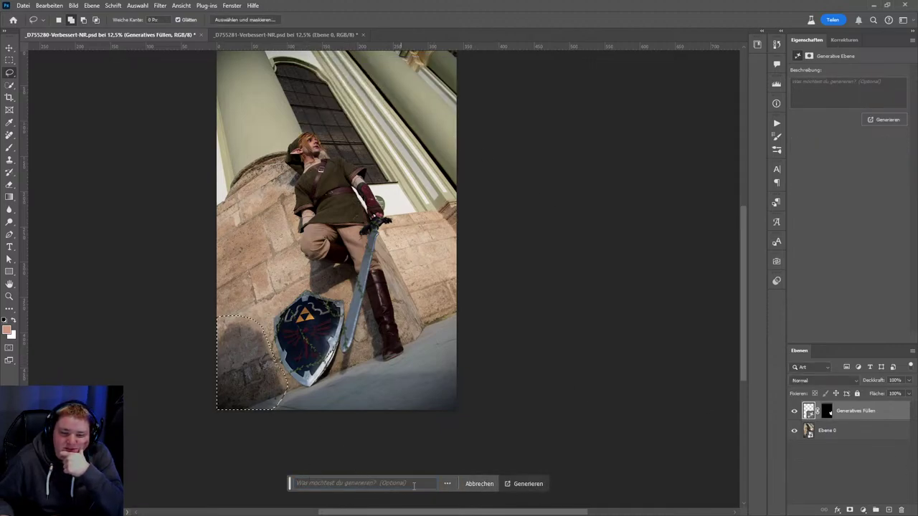
{"action": "left_click", "coordinate": [526, 485]}
{"action": "left_click", "coordinate": [22, 5]}
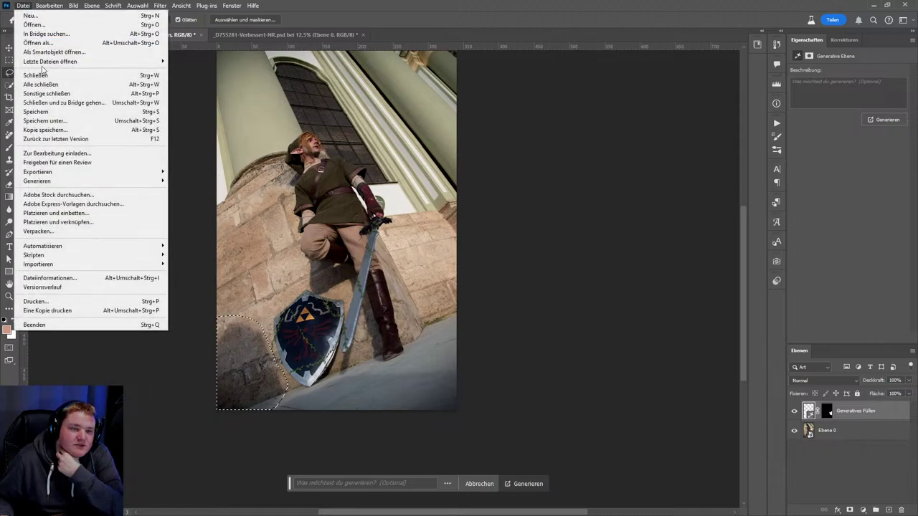
{"action": "left_click", "coordinate": [36, 113]}
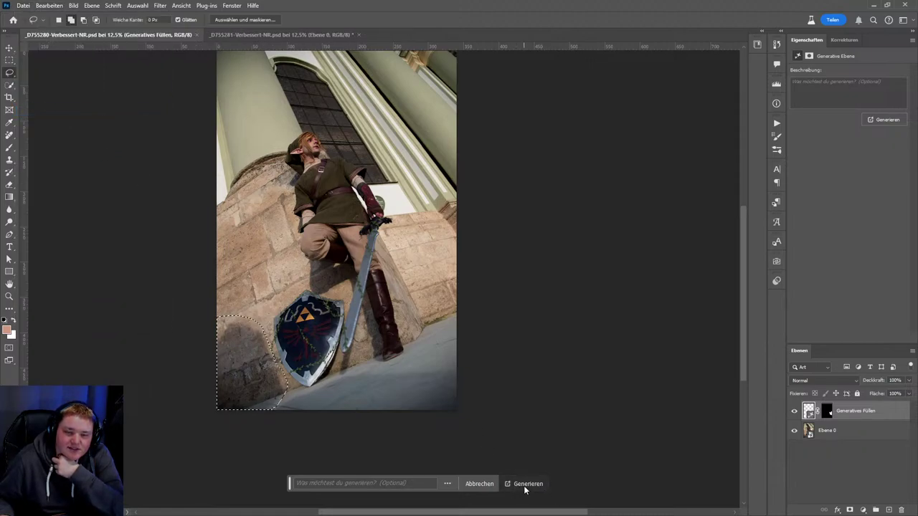
{"action": "left_click", "coordinate": [524, 486]}
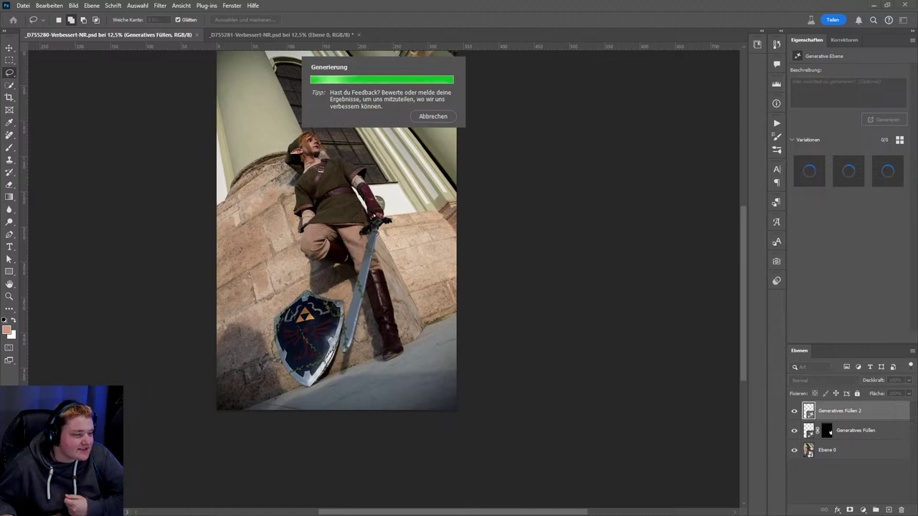
- Cancel the stalled fill generation for the shadow beside the shield
{"action": "left_click", "coordinate": [440, 116]}
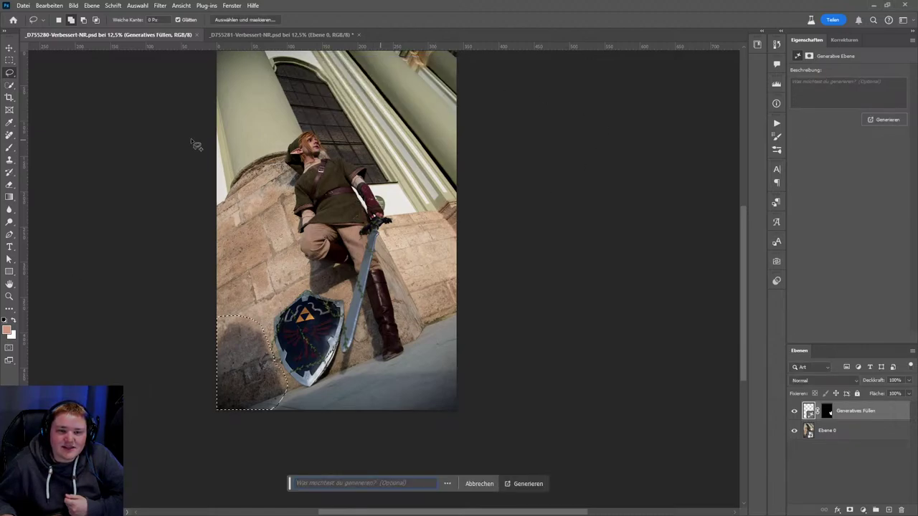
- Lasso a small patch on the pale upper-right column and generate a promptless fill
{"action": "left_click", "coordinate": [373, 256]}
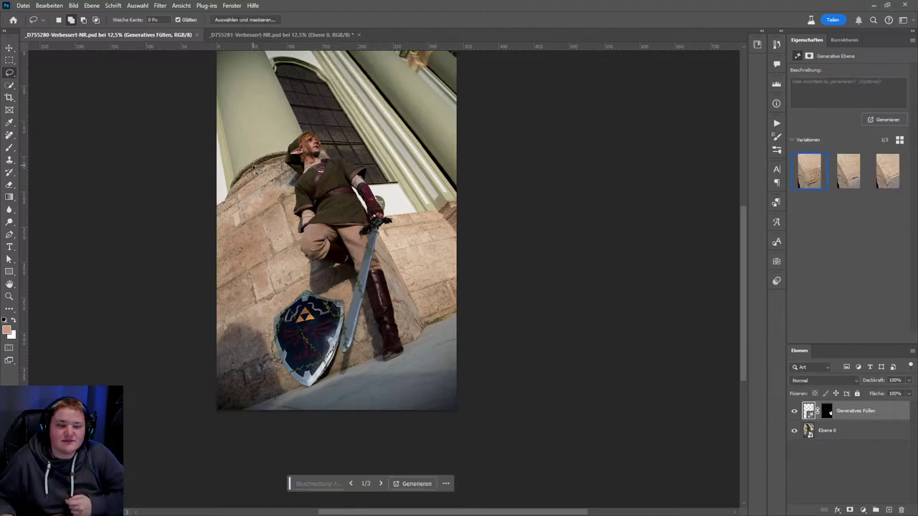
{"action": "left_click", "coordinate": [248, 35]}
{"action": "left_click", "coordinate": [192, 34]}
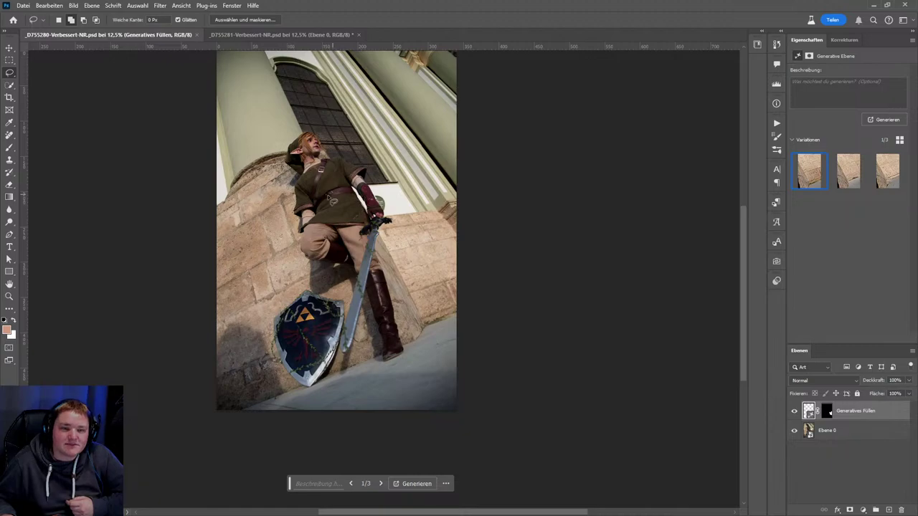
{"action": "left_click_drag", "start_coordinate": [405, 104], "coordinate": [377, 124]}
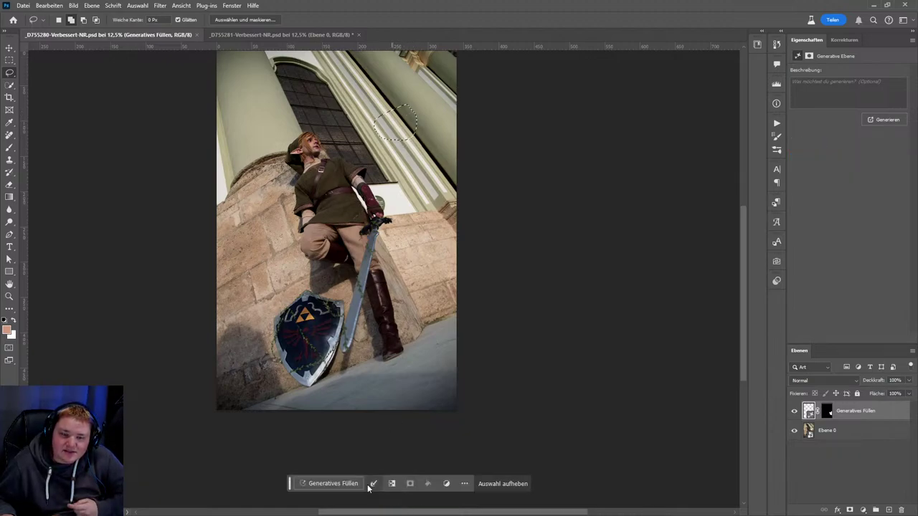
{"action": "left_click", "coordinate": [333, 484]}
{"action": "left_click", "coordinate": [522, 484]}
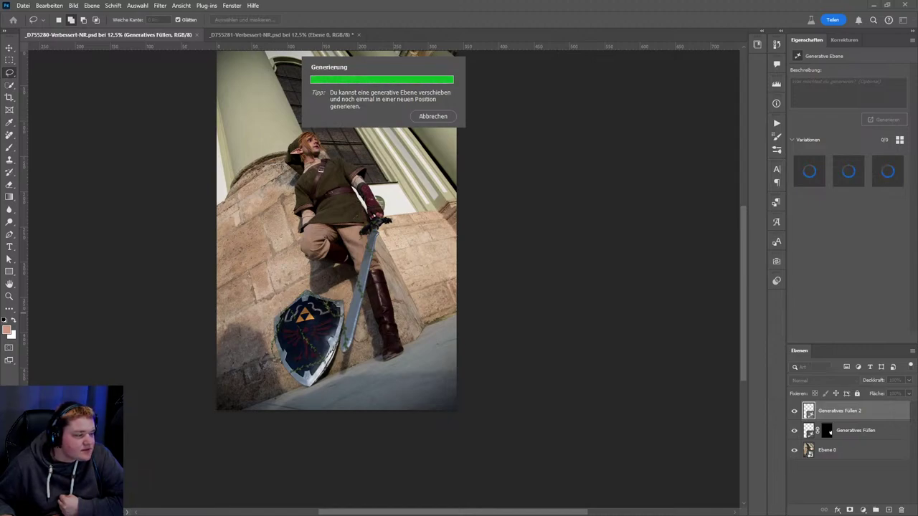
- Cancel the second generation, then save _D755281-Verbessert-NR.psd and quit Photoshop
{"action": "left_click", "coordinate": [432, 119]}
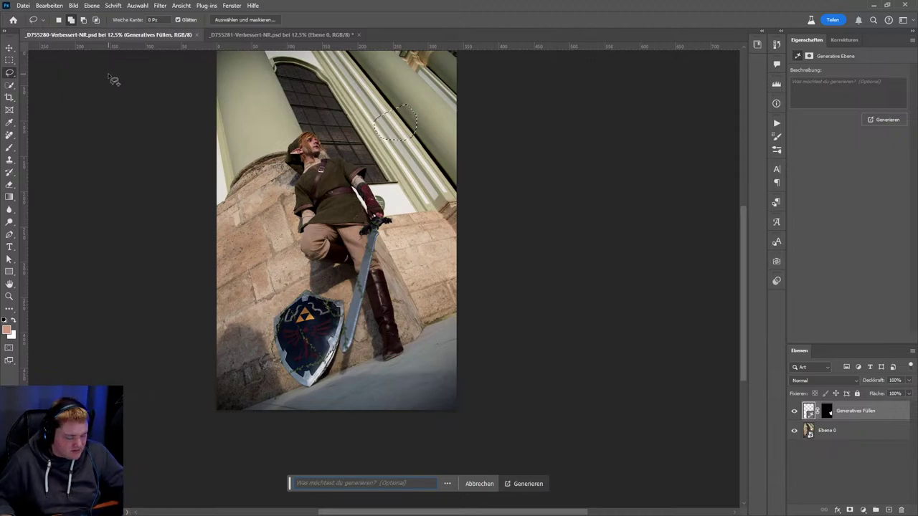
{"action": "left_click", "coordinate": [265, 34]}
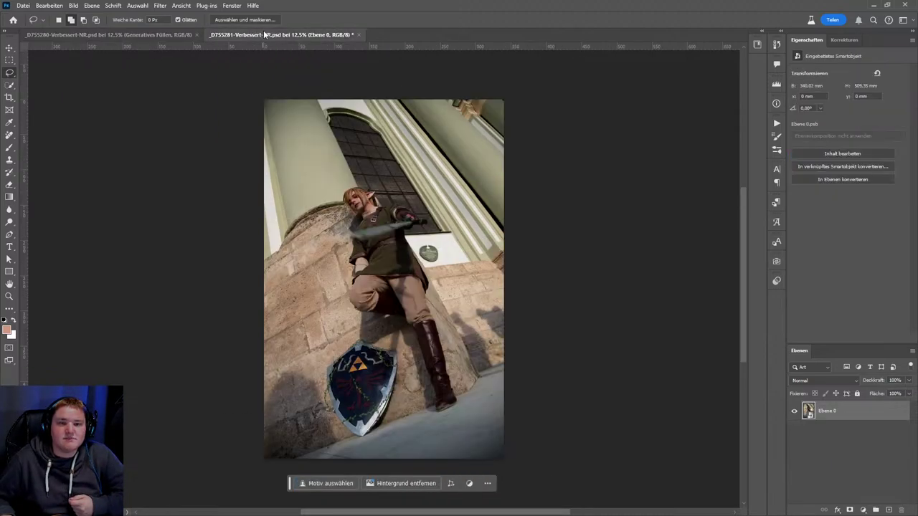
{"action": "left_click", "coordinate": [23, 6]}
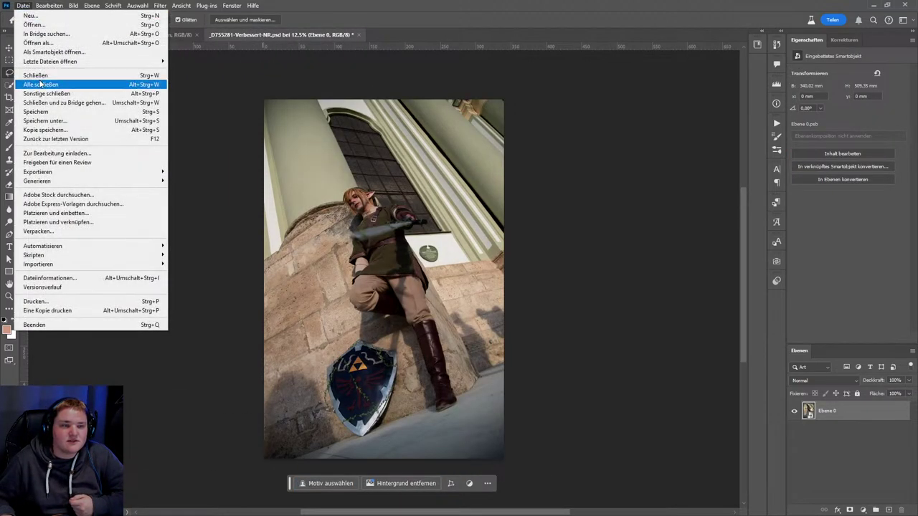
{"action": "left_click", "coordinate": [36, 113]}
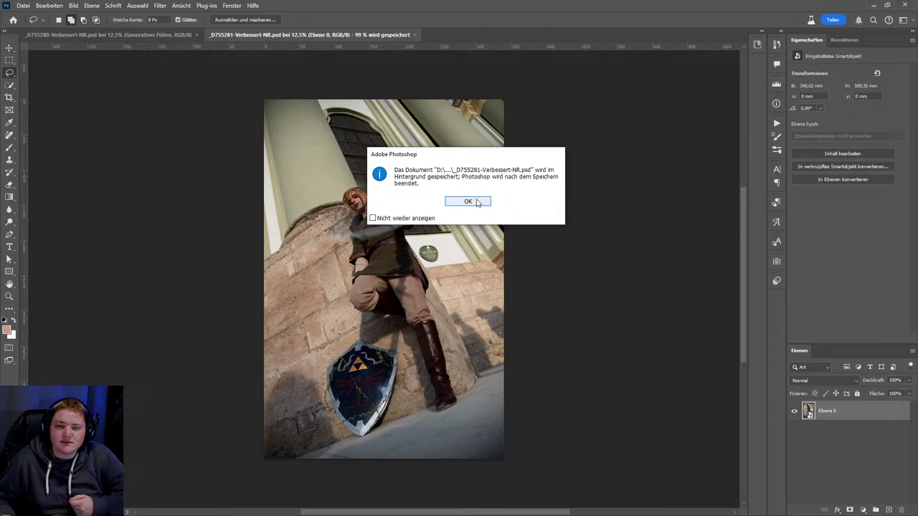
{"action": "left_click", "coordinate": [473, 202]}
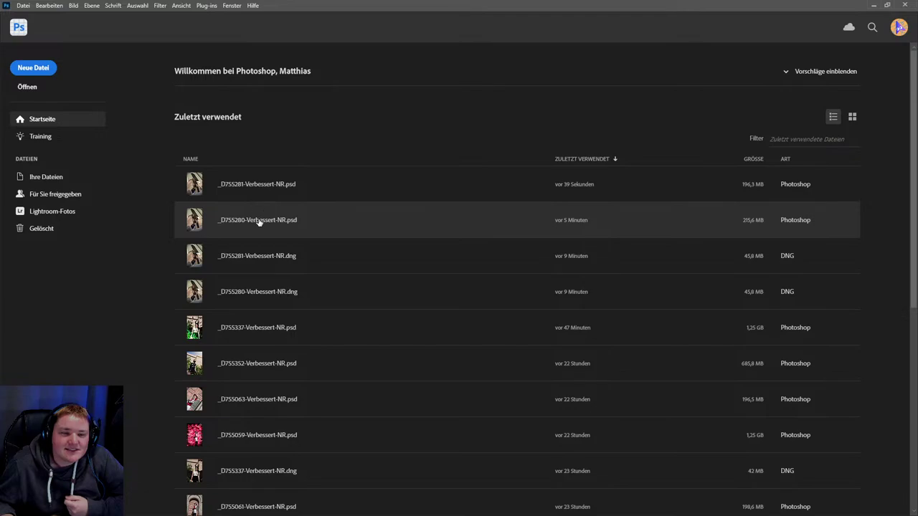
- Reopen the recent file _D755280-Verbessert-NR.psd and zoom in on the shield
{"action": "left_click", "coordinate": [256, 220]}
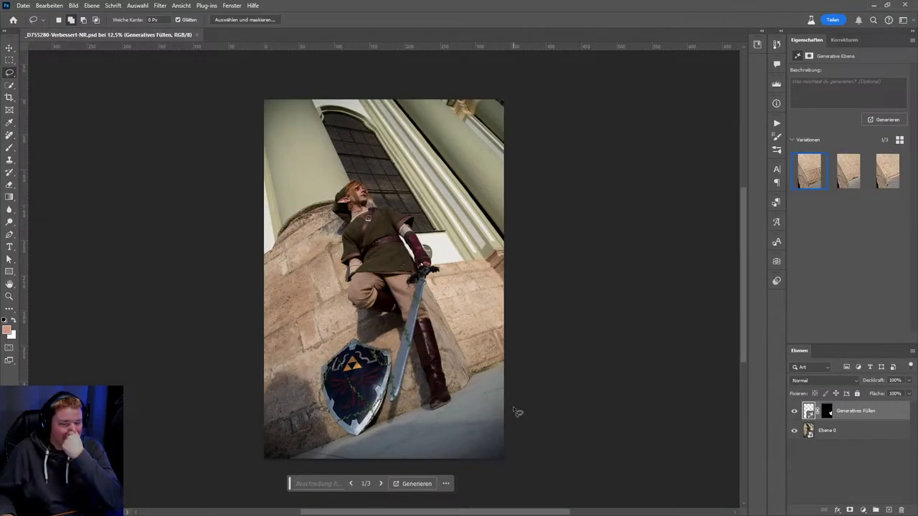
{"action": "scroll", "coordinate": [304, 281], "scroll_direction": "up", "scroll_amount": 2}
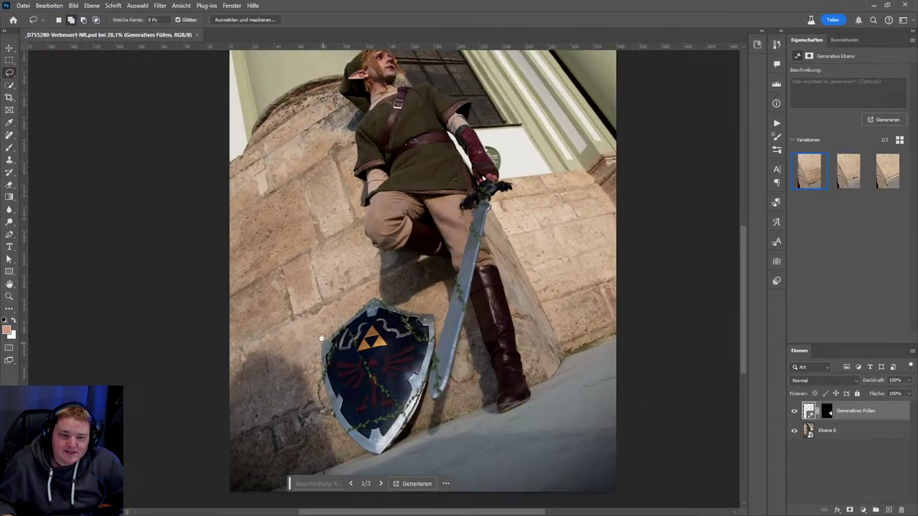
{"action": "scroll", "coordinate": [337, 290], "scroll_direction": "up", "scroll_amount": 2}
{"action": "scroll", "coordinate": [372, 302], "scroll_direction": "up", "scroll_amount": 2}
- Lasso the shadow left of the shield and generate a fill with no prompt
{"action": "mouse_move", "coordinate": [460, 315]}
{"action": "left_mouse_down"}
{"action": "mouse_move", "coordinate": [237, 391]}
{"action": "mouse_move", "coordinate": [383, 161]}
{"action": "mouse_move", "coordinate": [460, 318]}
{"action": "left_mouse_up"}
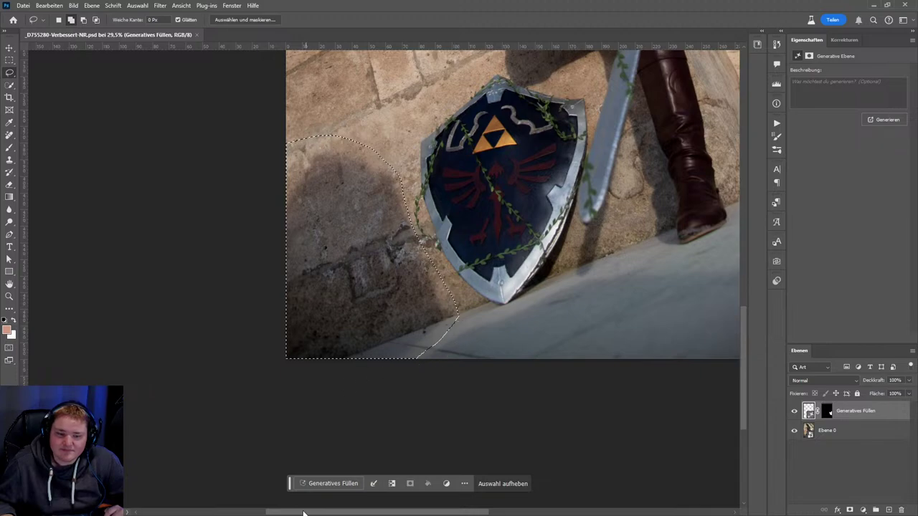
{"action": "left_click", "coordinate": [326, 483]}
{"action": "left_click", "coordinate": [531, 483]}
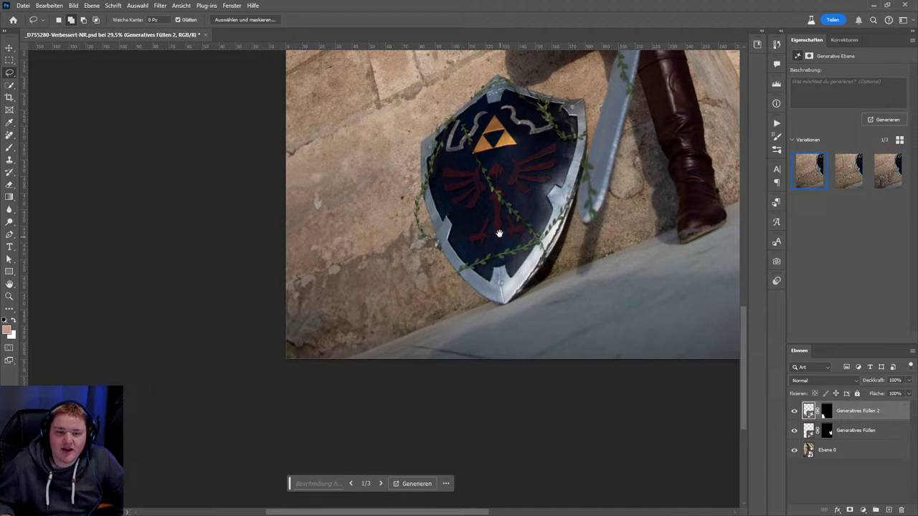
- Zoom out, compare all three shadow-fill variations and keep variation 2 of 3
{"action": "left_click_drag", "start_coordinate": [492, 239], "coordinate": [378, 250]}
{"action": "scroll", "coordinate": [445, 298], "scroll_direction": "down", "scroll_amount": 1}
{"action": "scroll", "coordinate": [442, 297], "scroll_direction": "down", "scroll_amount": 1}
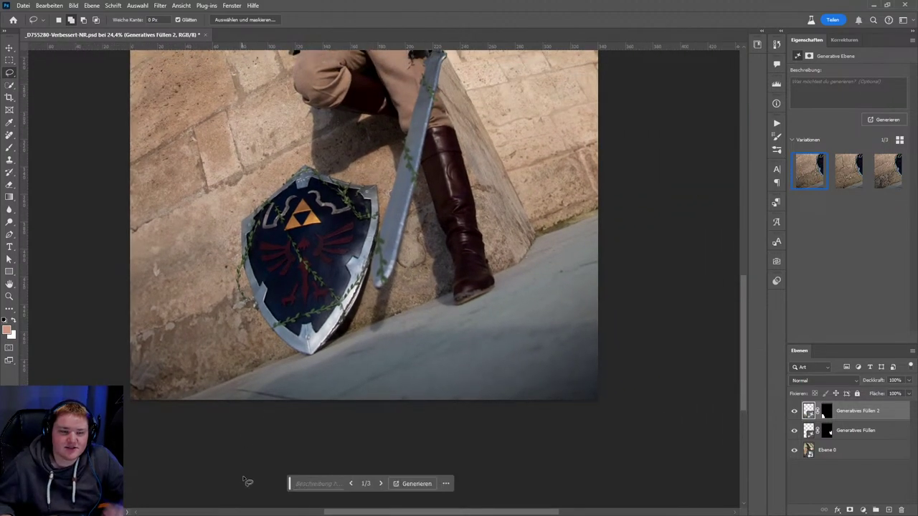
{"action": "scroll", "coordinate": [361, 362], "scroll_direction": "down", "scroll_amount": 4}
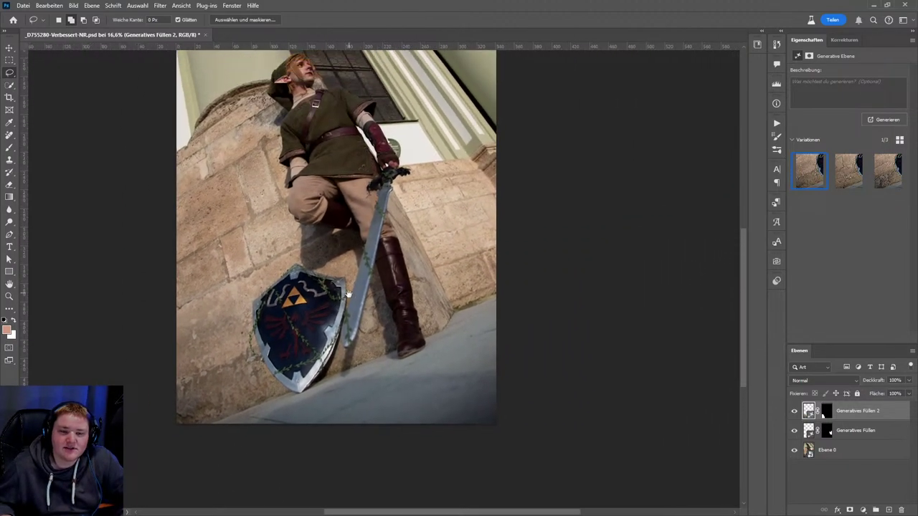
{"action": "left_click", "coordinate": [381, 484]}
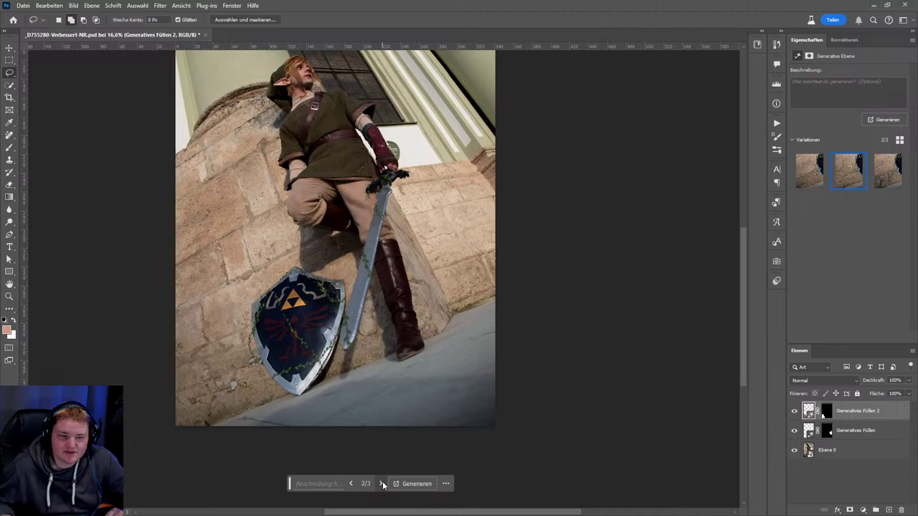
{"action": "left_click", "coordinate": [381, 484]}
{"action": "left_click", "coordinate": [381, 484]}
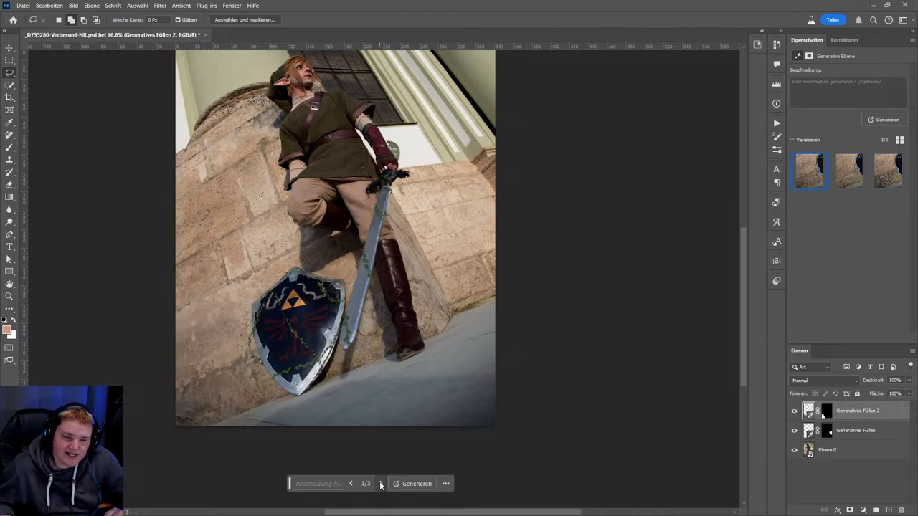
{"action": "left_click", "coordinate": [380, 484]}
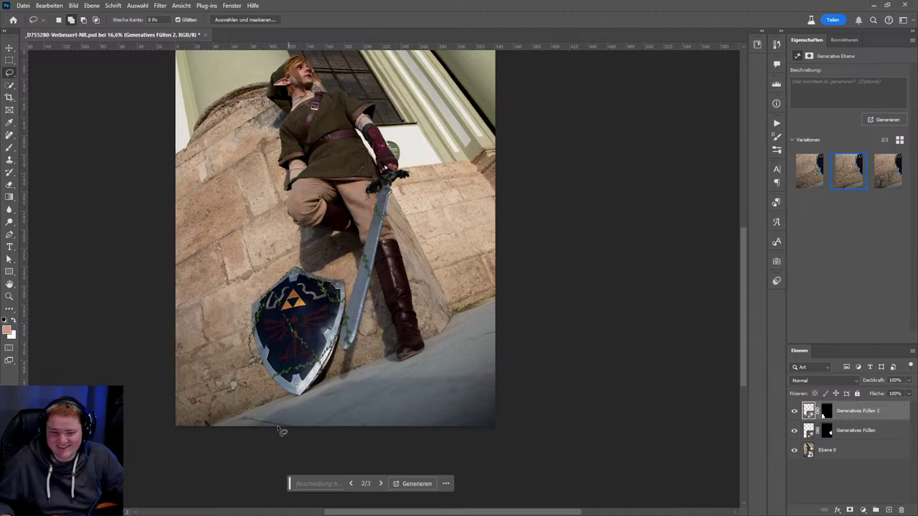
- Lasso the dark floor from the shield's lower edge out to the right and bottom edges
{"action": "scroll", "coordinate": [342, 407], "scroll_direction": "up", "scroll_amount": 1}
{"action": "scroll", "coordinate": [473, 387], "scroll_direction": "down", "scroll_amount": 1}
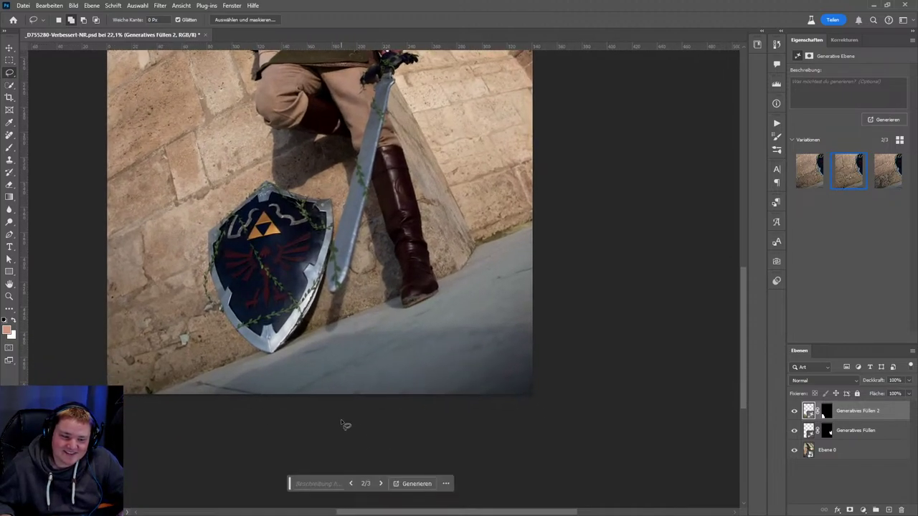
{"action": "scroll", "coordinate": [378, 399], "scroll_direction": "down", "scroll_amount": 1}
{"action": "scroll", "coordinate": [419, 334], "scroll_direction": "up", "scroll_amount": 1}
{"action": "left_click_drag", "start_coordinate": [531, 294], "coordinate": [420, 291]}
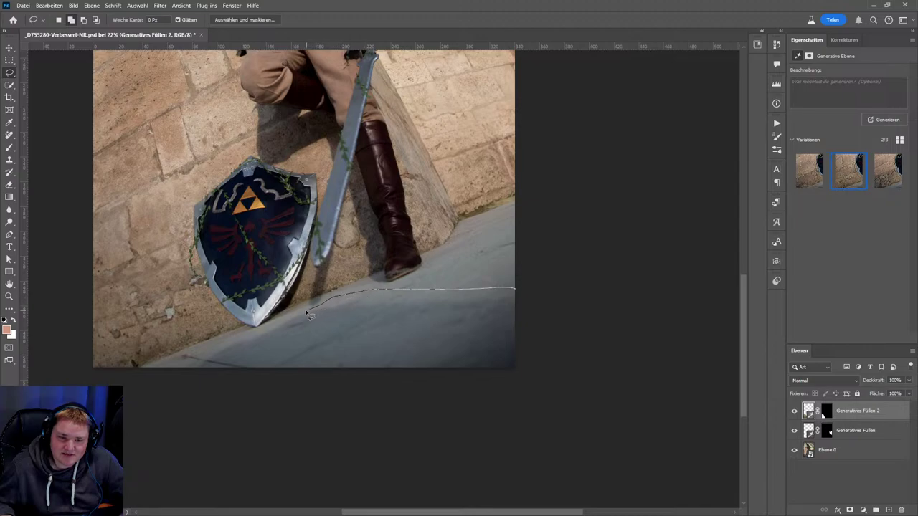
{"action": "left_click_drag", "start_coordinate": [307, 314], "coordinate": [184, 374]}
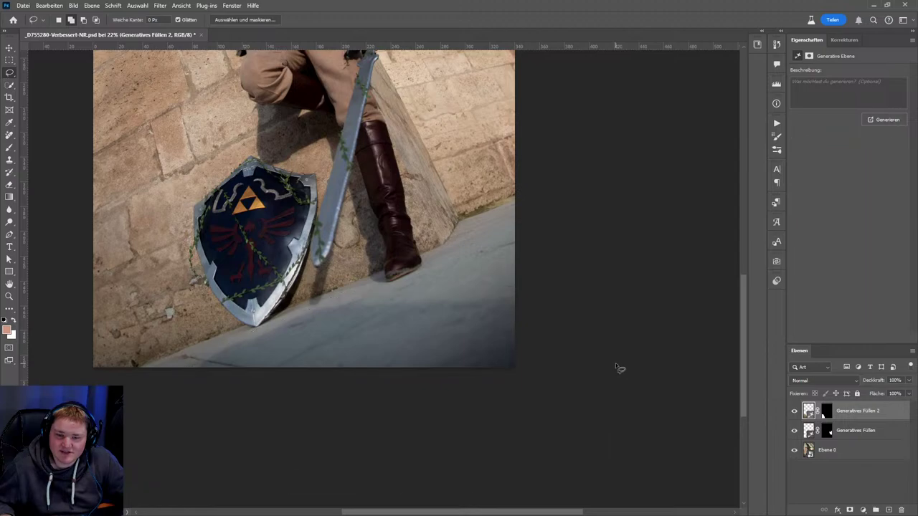
{"action": "left_click", "coordinate": [310, 484]}
- Generate a fill for the outlined floor with an empty prompt
{"action": "left_click", "coordinate": [535, 485]}
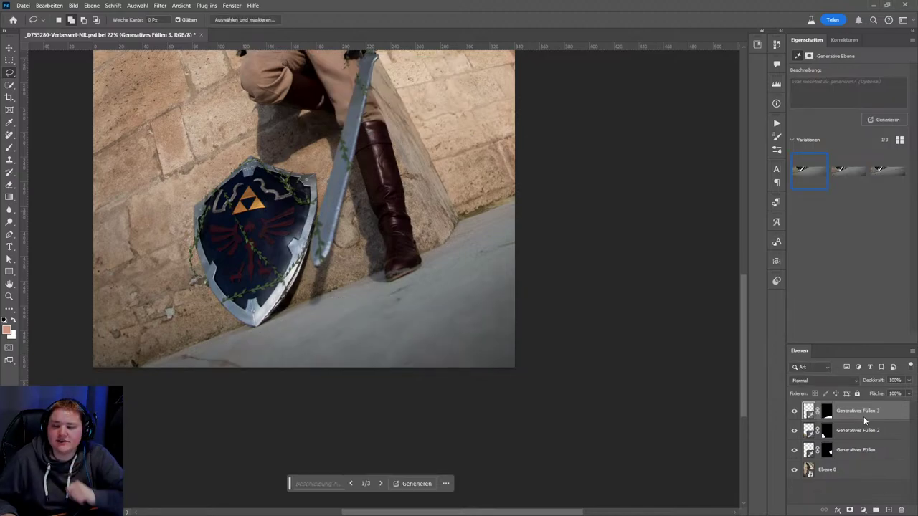
- Cycle through the floor-fill variations and settle on variation 2 of 3
{"action": "scroll", "coordinate": [497, 352], "scroll_direction": "down", "scroll_amount": 3}
{"action": "scroll", "coordinate": [494, 322], "scroll_direction": "down", "scroll_amount": 3}
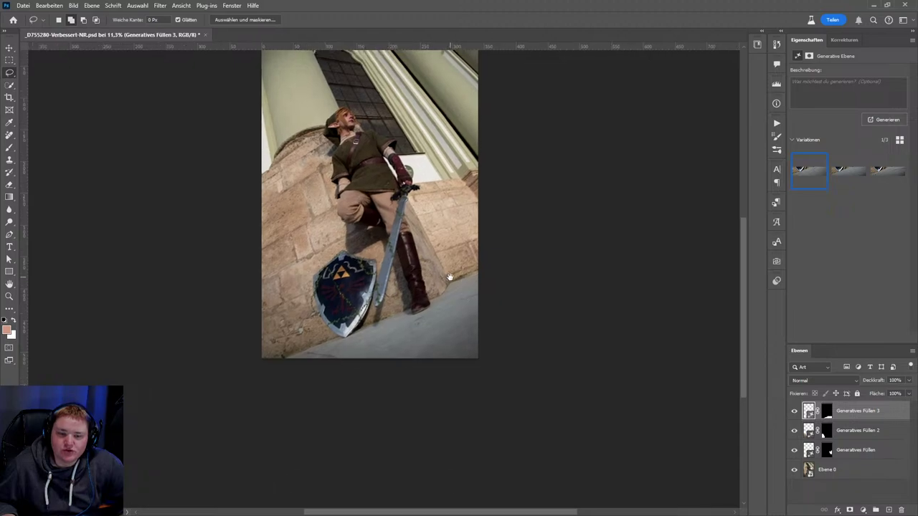
{"action": "left_click", "coordinate": [380, 483]}
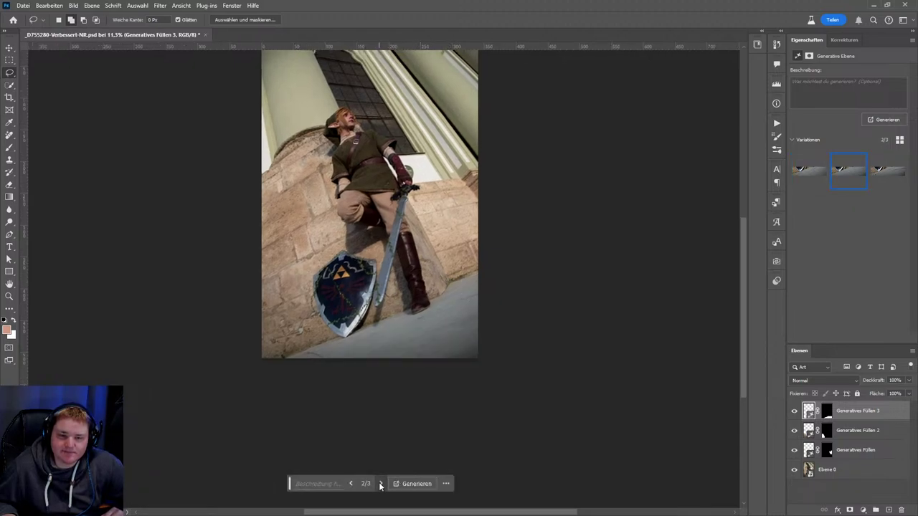
{"action": "left_click", "coordinate": [380, 483]}
{"action": "left_click", "coordinate": [380, 483]}
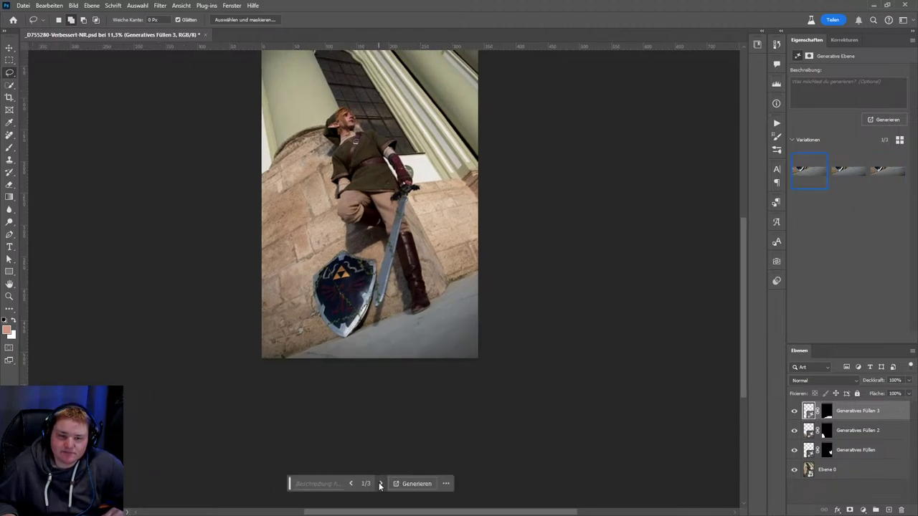
{"action": "left_click", "coordinate": [380, 483]}
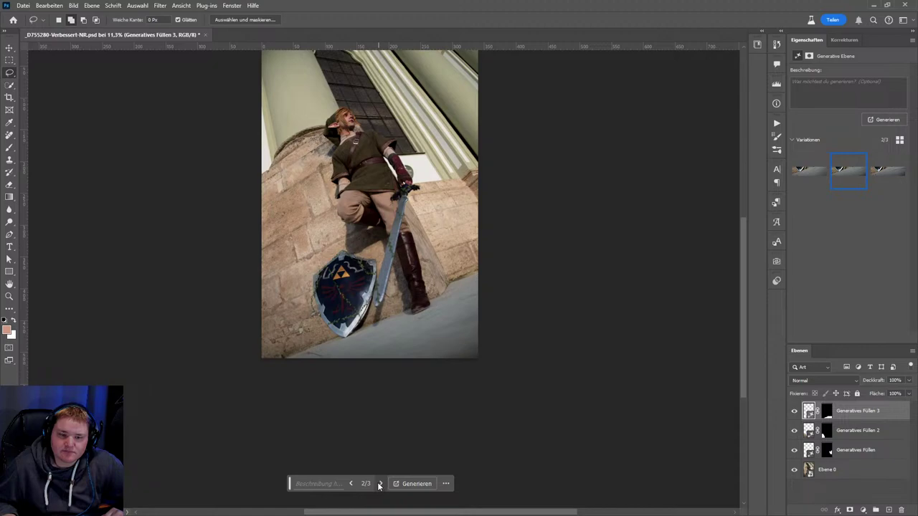
{"action": "left_click", "coordinate": [380, 484]}
{"action": "left_click", "coordinate": [380, 484]}
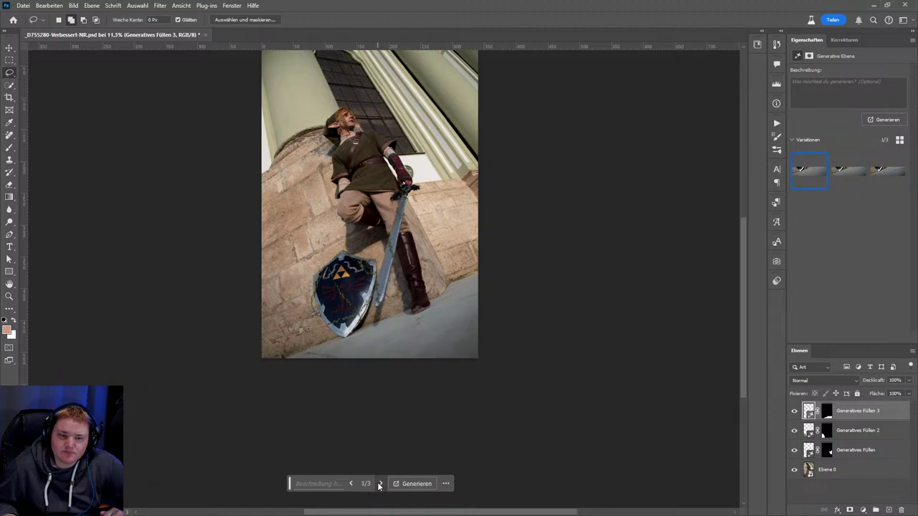
{"action": "left_click", "coordinate": [379, 484]}
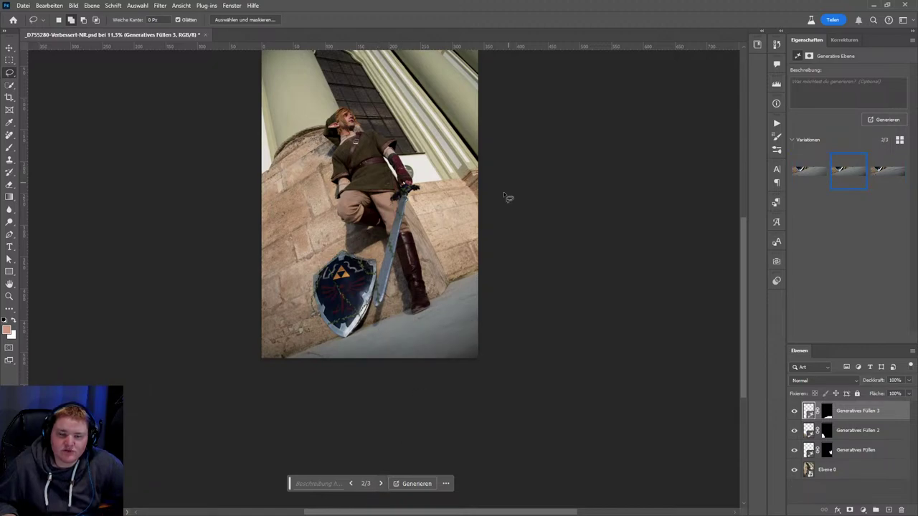
- Zoom in on the gloved arm and green sign and select the Remove tool
{"action": "scroll", "coordinate": [432, 229], "scroll_direction": "up", "scroll_amount": 2}
{"action": "scroll", "coordinate": [401, 287], "scroll_direction": "up", "scroll_amount": 2}
{"action": "mouse_move", "coordinate": [407, 331]}
{"action": "left_mouse_down"}
{"action": "mouse_move", "coordinate": [406, 235]}
{"action": "mouse_move", "coordinate": [379, 271]}
{"action": "left_mouse_up"}
{"action": "scroll", "coordinate": [406, 235], "scroll_direction": "down", "scroll_amount": 2}
{"action": "scroll", "coordinate": [373, 316], "scroll_direction": "down", "scroll_amount": 1}
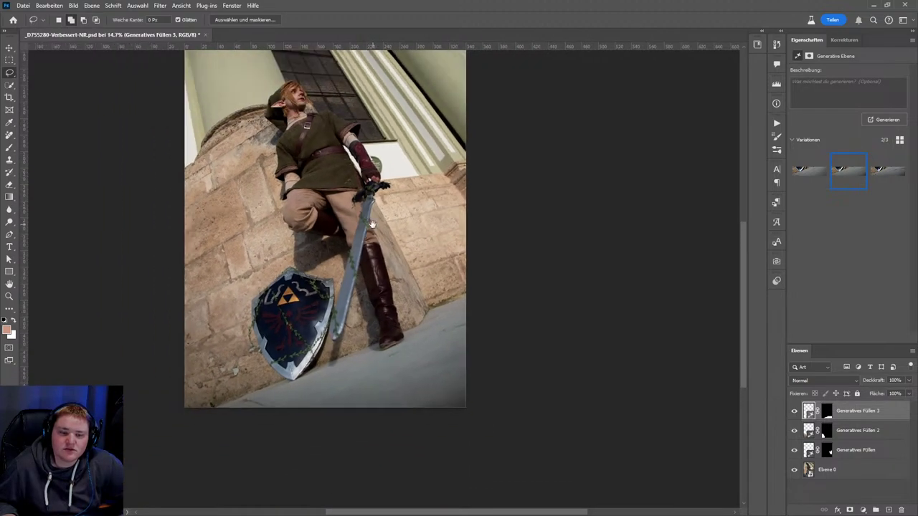
{"action": "left_click_drag", "start_coordinate": [349, 141], "coordinate": [350, 182]}
{"action": "scroll", "coordinate": [350, 182], "scroll_direction": "up", "scroll_amount": 2}
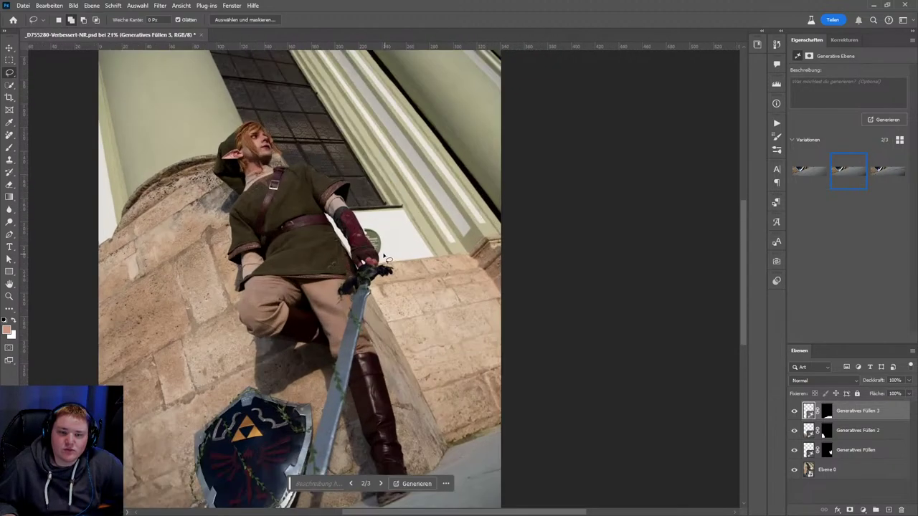
{"action": "scroll", "coordinate": [387, 208], "scroll_direction": "up", "scroll_amount": 3}
{"action": "scroll", "coordinate": [373, 228], "scroll_direction": "up", "scroll_amount": 3}
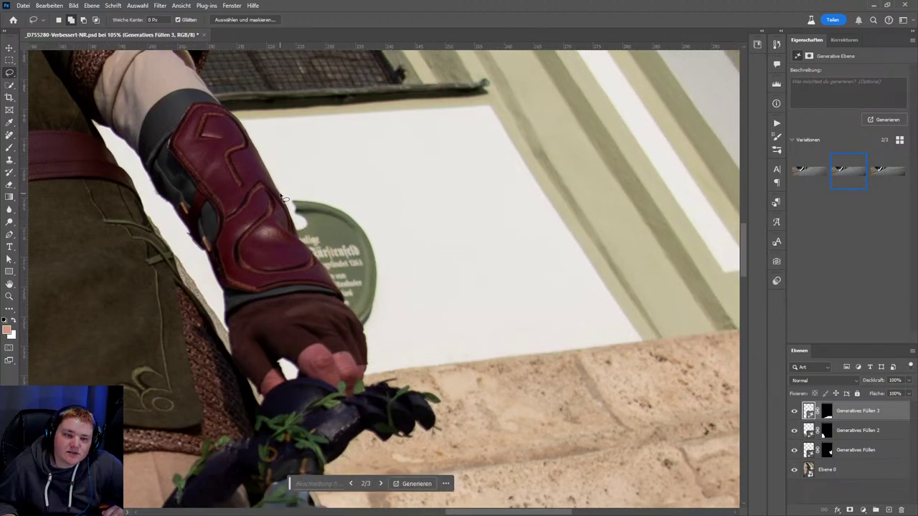
{"action": "scroll", "coordinate": [323, 244], "scroll_direction": "up", "scroll_amount": 2}
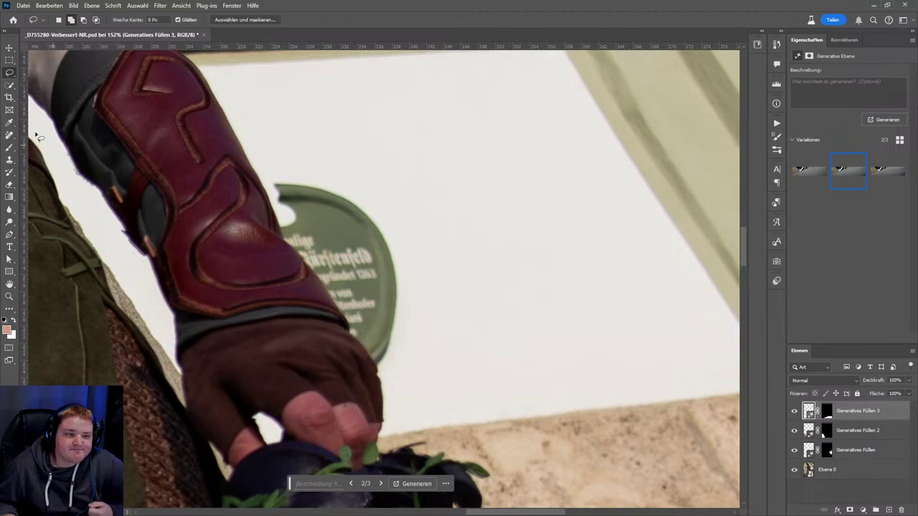
{"action": "left_click", "coordinate": [11, 137]}
{"action": "left_click_drag", "start_coordinate": [10, 137], "coordinate": [399, 254]}
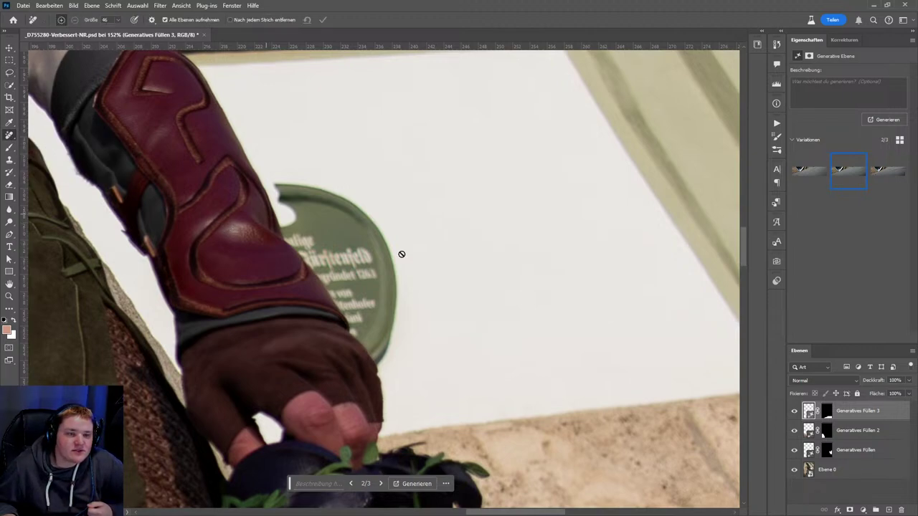
- On a new empty layer, paint out the green round sign behind the arm with Remove
{"action": "left_click", "coordinate": [889, 510]}
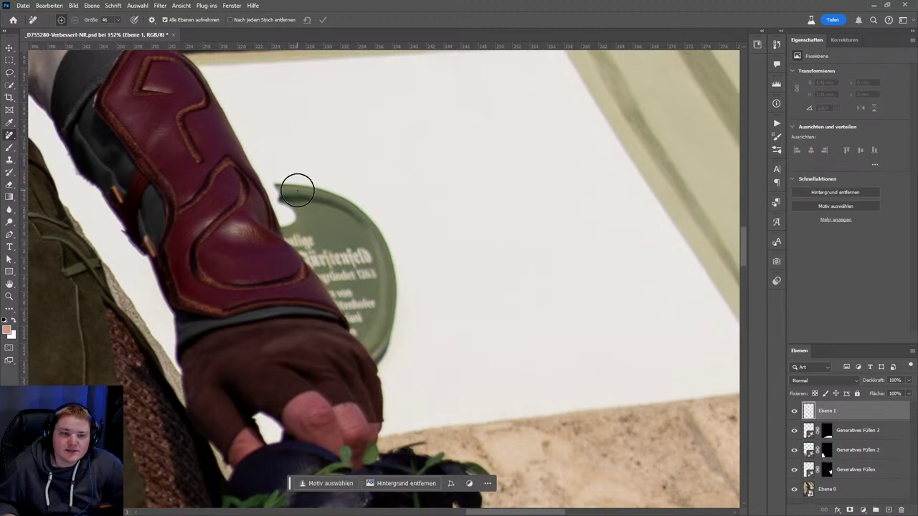
{"action": "mouse_move", "coordinate": [271, 181]}
{"action": "left_mouse_down"}
{"action": "mouse_move", "coordinate": [290, 231]}
{"action": "mouse_move", "coordinate": [379, 359]}
{"action": "mouse_move", "coordinate": [391, 346]}
{"action": "mouse_move", "coordinate": [392, 274]}
{"action": "mouse_move", "coordinate": [354, 203]}
{"action": "mouse_move", "coordinate": [276, 183]}
{"action": "left_mouse_up"}
{"action": "left_click", "coordinate": [324, 21]}
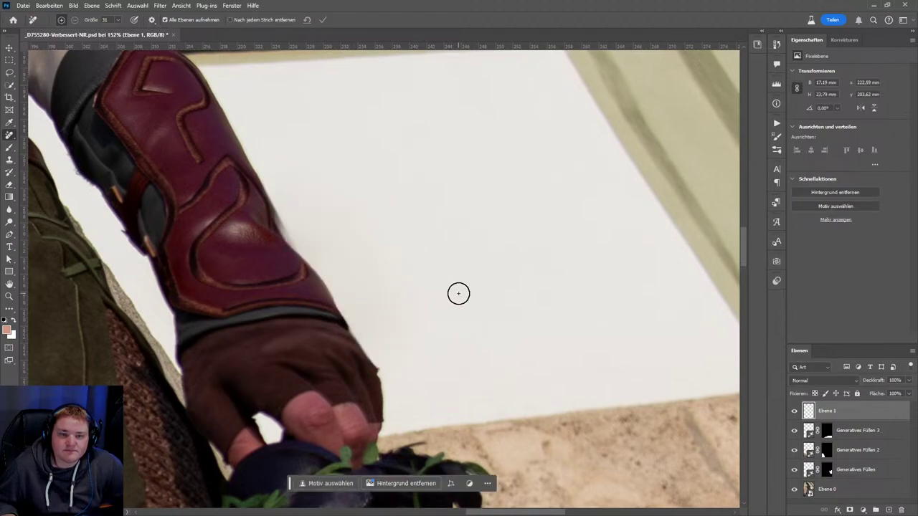
{"action": "scroll", "coordinate": [452, 309], "scroll_direction": "down", "scroll_amount": 3}
{"action": "scroll", "coordinate": [446, 332], "scroll_direction": "down", "scroll_amount": 2}
{"action": "scroll", "coordinate": [444, 330], "scroll_direction": "up", "scroll_amount": 2}
{"action": "scroll", "coordinate": [427, 280], "scroll_direction": "up", "scroll_amount": 2}
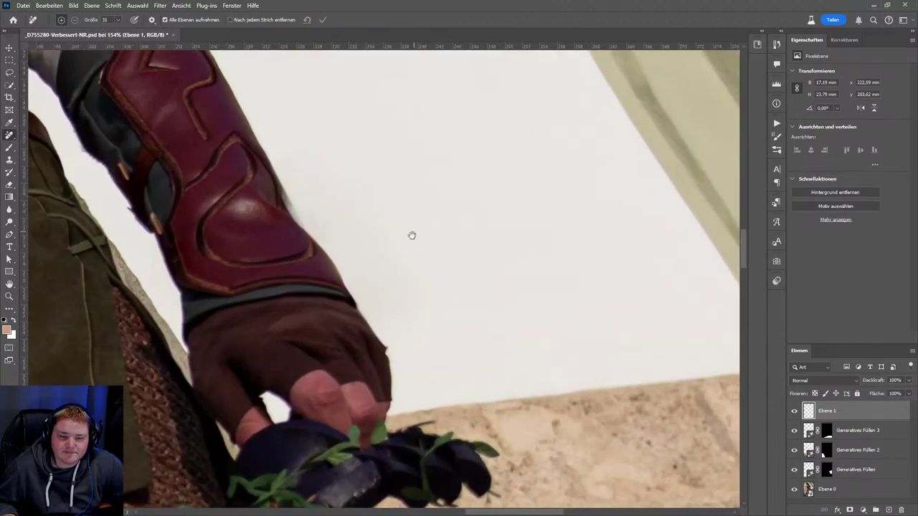
{"action": "scroll", "coordinate": [373, 226], "scroll_direction": "up", "scroll_amount": 2}
{"action": "scroll", "coordinate": [372, 212], "scroll_direction": "up", "scroll_amount": 1}
{"action": "scroll", "coordinate": [406, 214], "scroll_direction": "down", "scroll_amount": 1}
{"action": "scroll", "coordinate": [392, 208], "scroll_direction": "down", "scroll_amount": 2}
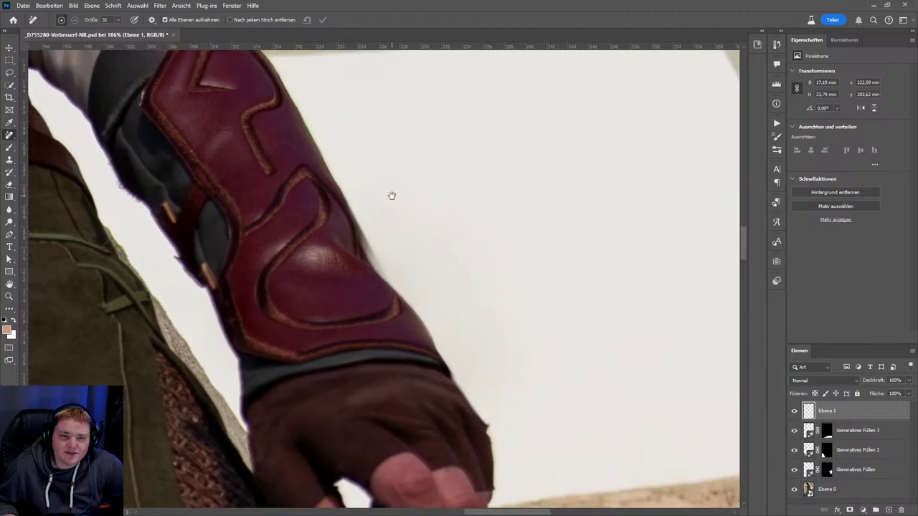
{"action": "scroll", "coordinate": [351, 229], "scroll_direction": "up", "scroll_amount": 3}
- Erase the blurry smear along the gauntlet edge and remove a small spot at the glove edge
{"action": "left_click", "coordinate": [9, 184]}
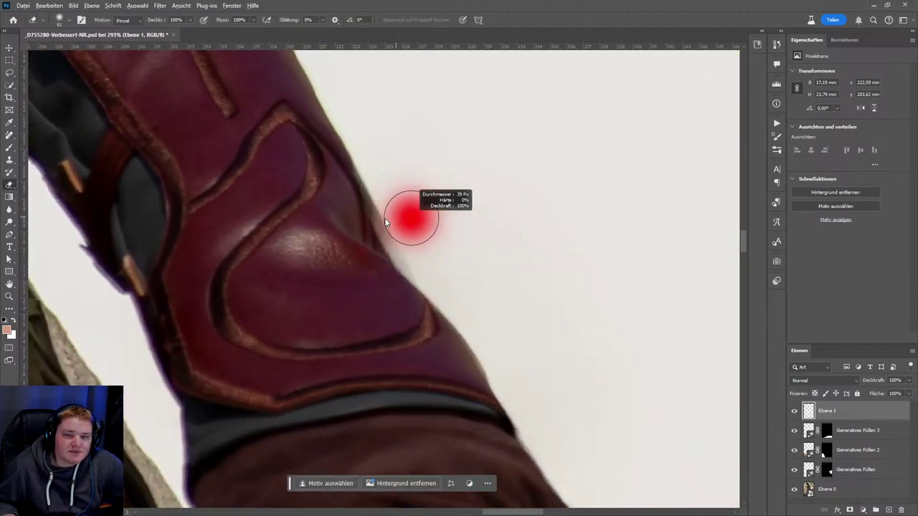
{"action": "mouse_move", "coordinate": [349, 174]}
{"action": "left_mouse_down"}
{"action": "mouse_move", "coordinate": [412, 305]}
{"action": "mouse_move", "coordinate": [304, 147]}
{"action": "left_mouse_up"}
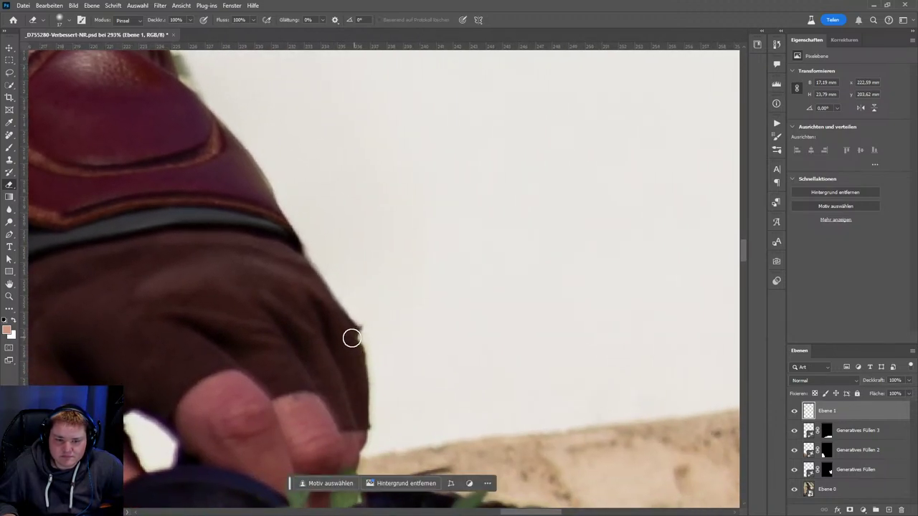
{"action": "key", "text": "j"}
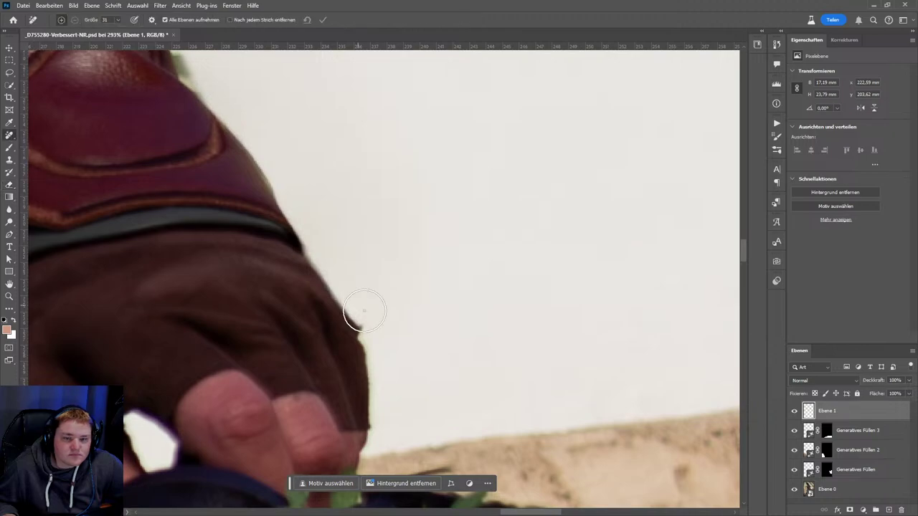
{"action": "left_click_drag", "start_coordinate": [360, 323], "coordinate": [365, 328]}
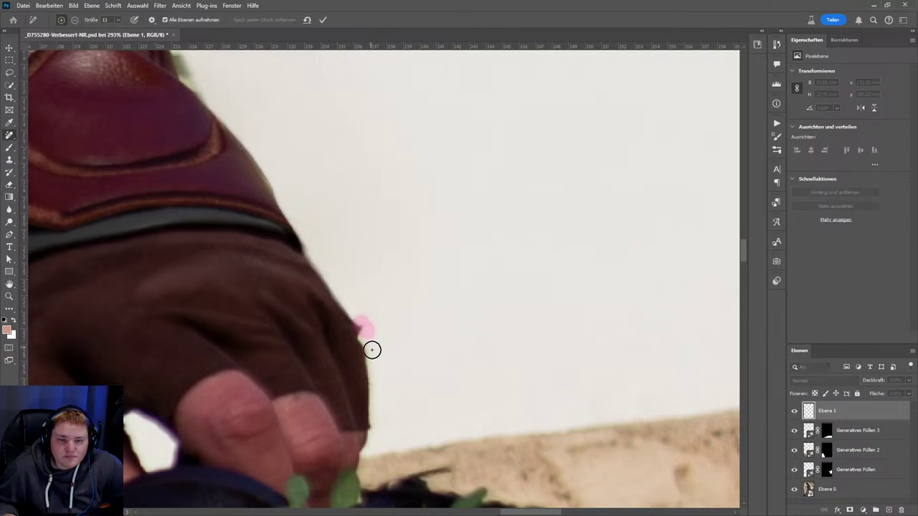
- With a much smaller Remove brush, clear the leftover fringe and a tiny spot along the gauntlet
{"action": "scroll", "coordinate": [309, 215], "scroll_direction": "up", "scroll_amount": 5}
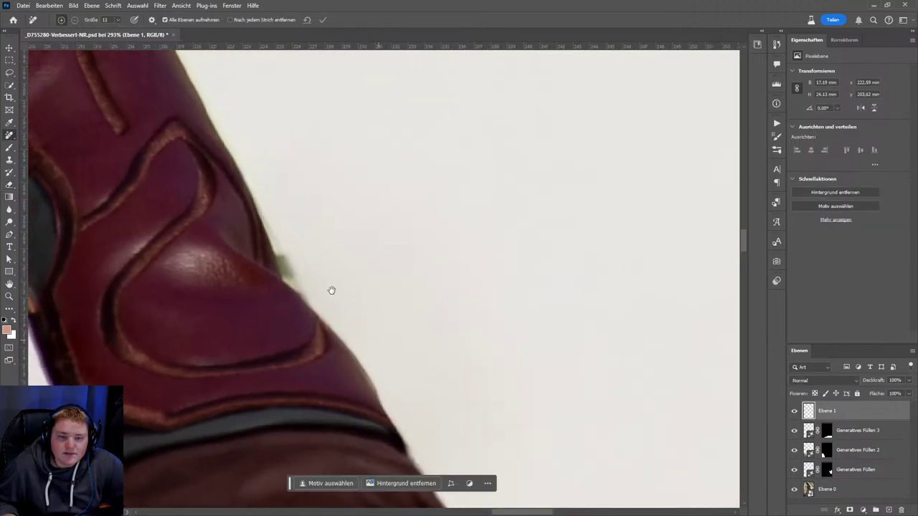
{"action": "left_click_drag", "start_coordinate": [293, 267], "coordinate": [290, 268]}
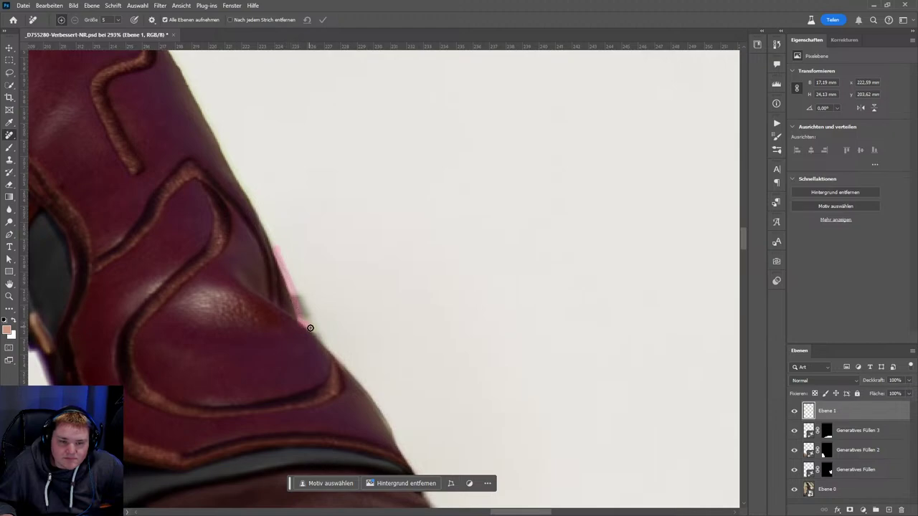
{"action": "mouse_move", "coordinate": [309, 328]}
{"action": "left_mouse_down"}
{"action": "mouse_move", "coordinate": [307, 268]}
{"action": "mouse_move", "coordinate": [303, 287]}
{"action": "left_mouse_up"}
{"action": "left_click", "coordinate": [323, 19]}
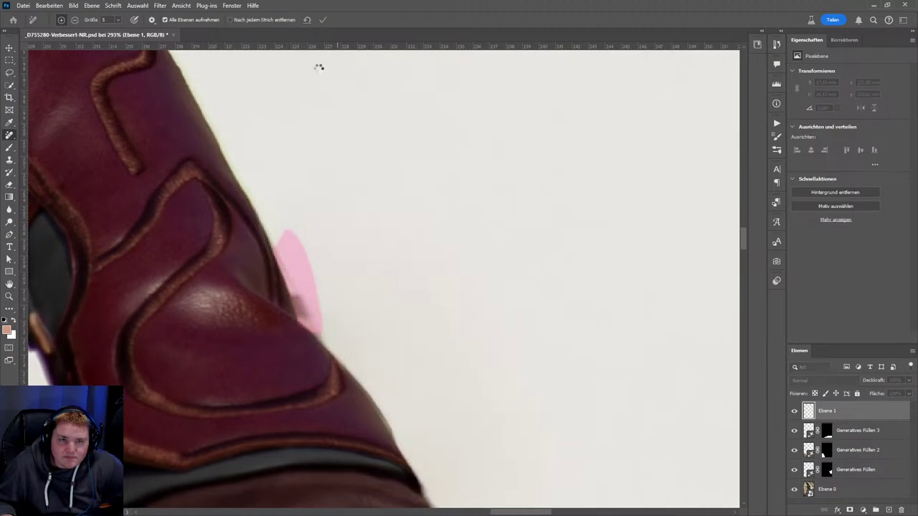
{"action": "left_click", "coordinate": [347, 298]}
{"action": "left_click", "coordinate": [322, 20]}
{"action": "key", "text": "bracketright"}
{"action": "key", "text": "bracketright"}
{"action": "key", "text": "bracketright"}
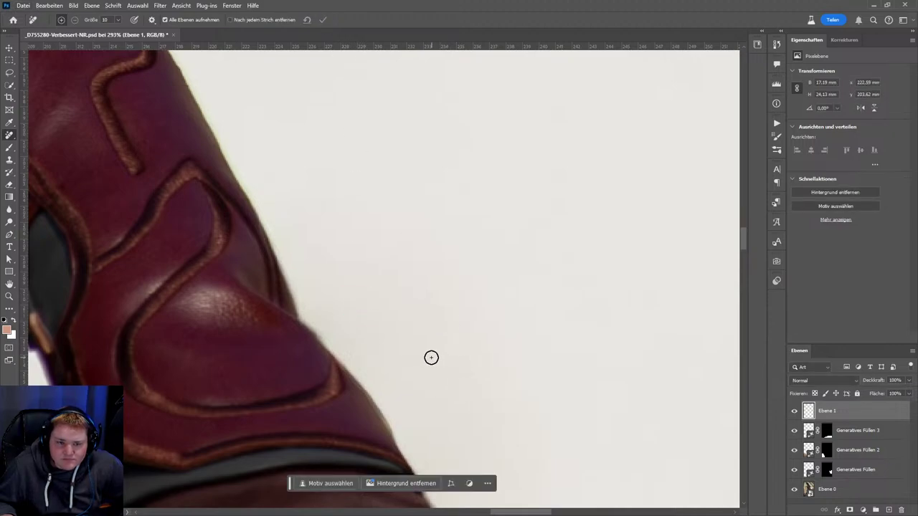
{"action": "scroll", "coordinate": [430, 357], "scroll_direction": "down", "scroll_amount": 3, "text": "alt"}
{"action": "scroll", "coordinate": [418, 358], "scroll_direction": "up", "scroll_amount": 3, "text": "alt"}
{"action": "scroll", "coordinate": [377, 305], "scroll_direction": "up", "scroll_amount": 2, "text": "alt"}
- Zoom to the boots and remove the scuffed patch on the boot toe
{"action": "scroll", "coordinate": [359, 322], "scroll_direction": "down", "scroll_amount": 4, "text": "alt"}
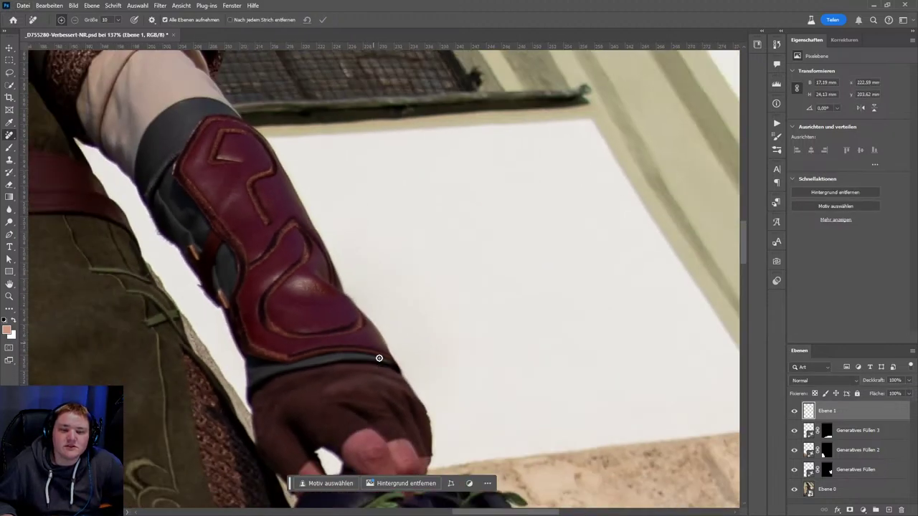
{"action": "scroll", "coordinate": [377, 356], "scroll_direction": "down", "scroll_amount": 2, "text": "alt"}
{"action": "scroll", "coordinate": [401, 359], "scroll_direction": "down", "scroll_amount": 2, "text": "alt"}
{"action": "scroll", "coordinate": [459, 359], "scroll_direction": "down", "scroll_amount": 1, "text": "alt"}
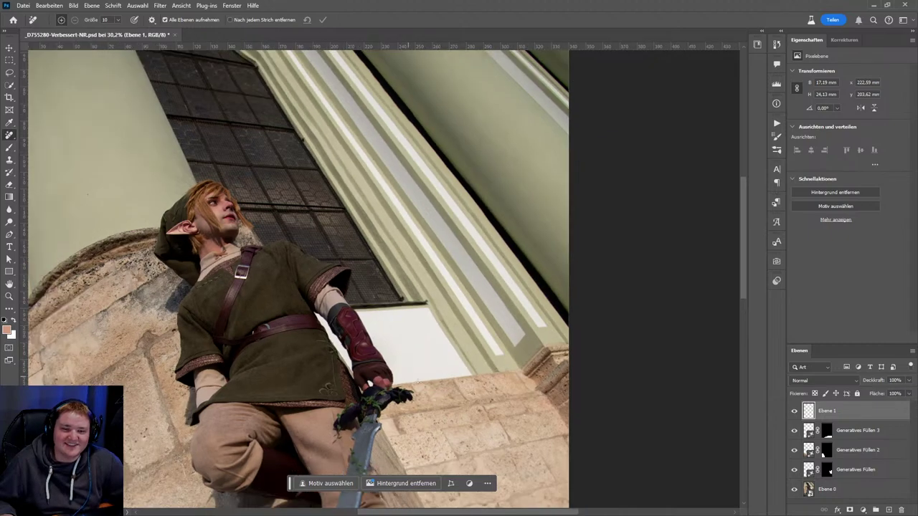
{"action": "scroll", "coordinate": [459, 362], "scroll_direction": "down", "scroll_amount": 1, "text": "alt"}
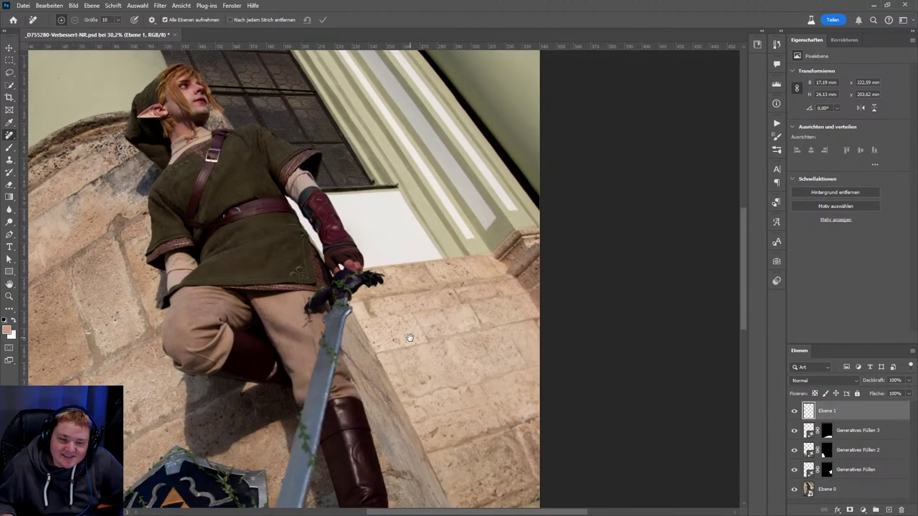
{"action": "left_click_drag", "start_coordinate": [391, 373], "coordinate": [396, 189]}
{"action": "scroll", "coordinate": [394, 372], "scroll_direction": "up", "scroll_amount": 2, "text": "alt"}
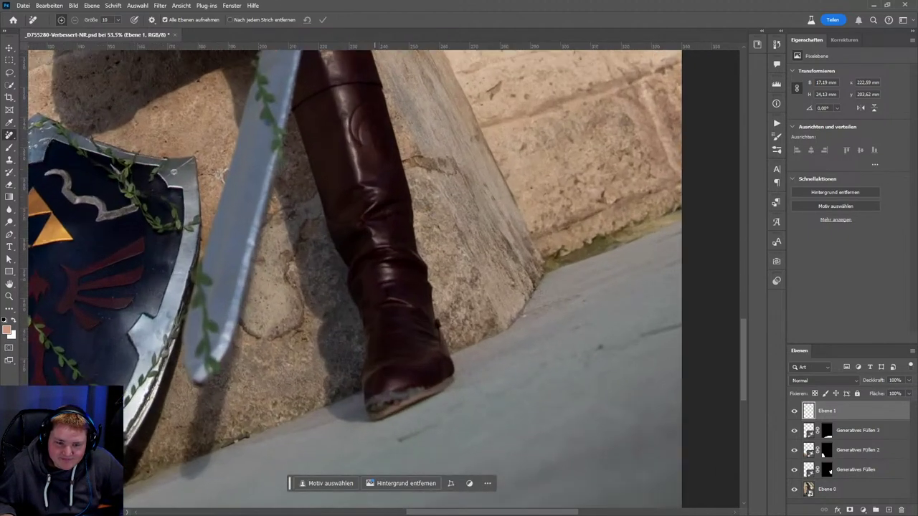
{"action": "scroll", "coordinate": [430, 352], "scroll_direction": "up", "scroll_amount": 2, "text": "alt"}
{"action": "scroll", "coordinate": [315, 286], "scroll_direction": "up", "scroll_amount": 1, "text": "alt"}
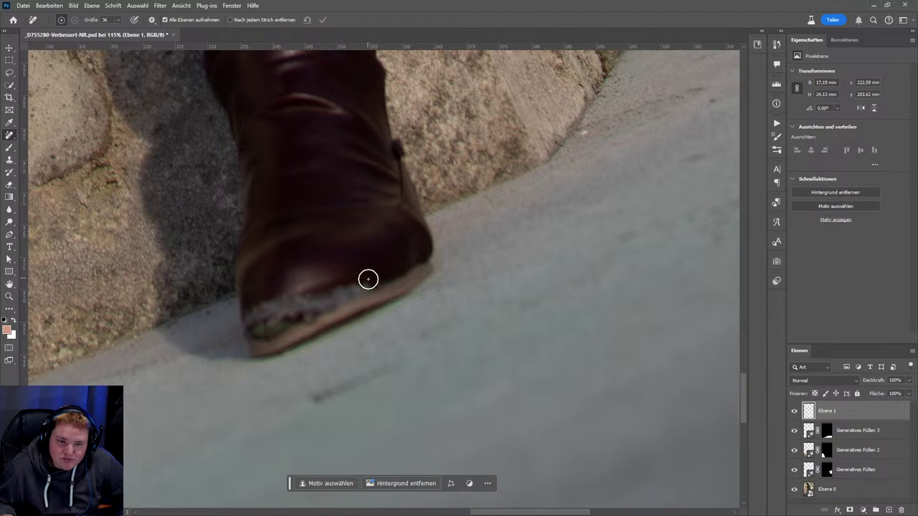
{"action": "mouse_move", "coordinate": [366, 279]}
{"action": "left_mouse_down"}
{"action": "mouse_move", "coordinate": [307, 307]}
{"action": "mouse_move", "coordinate": [298, 287]}
{"action": "mouse_move", "coordinate": [283, 308]}
{"action": "left_mouse_up"}
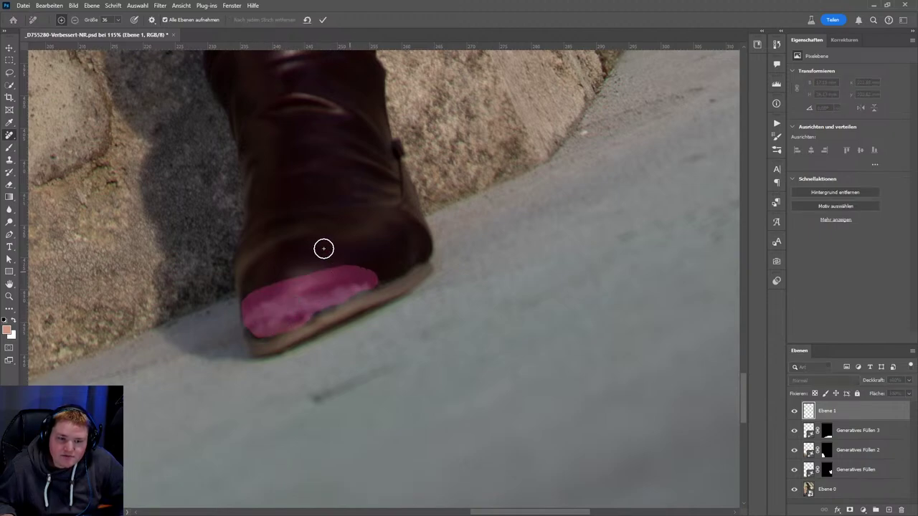
{"action": "left_click", "coordinate": [322, 20]}
- Retouch the remaining pale area on the boot toe with a smaller brush
{"action": "scroll", "coordinate": [362, 337], "scroll_direction": "down", "scroll_amount": 5}
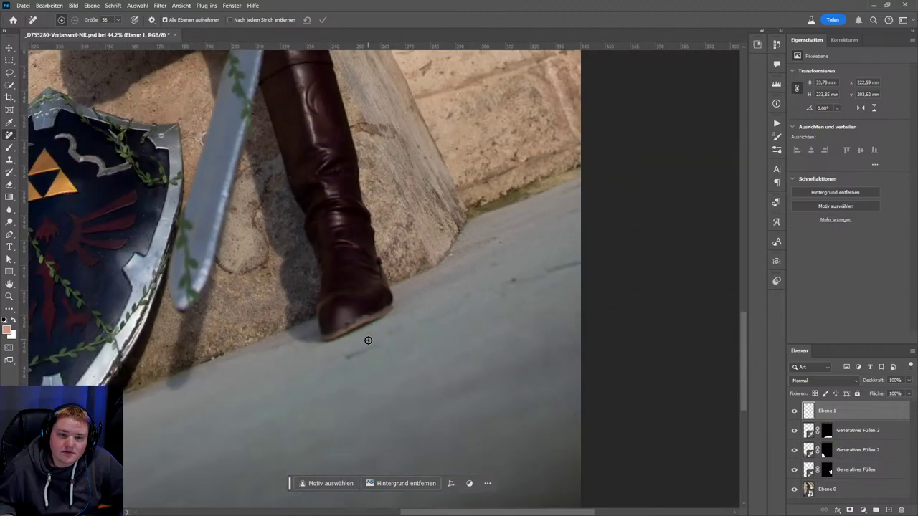
{"action": "scroll", "coordinate": [362, 337], "scroll_direction": "up", "scroll_amount": 4}
{"action": "scroll", "coordinate": [380, 322], "scroll_direction": "up", "scroll_amount": 2}
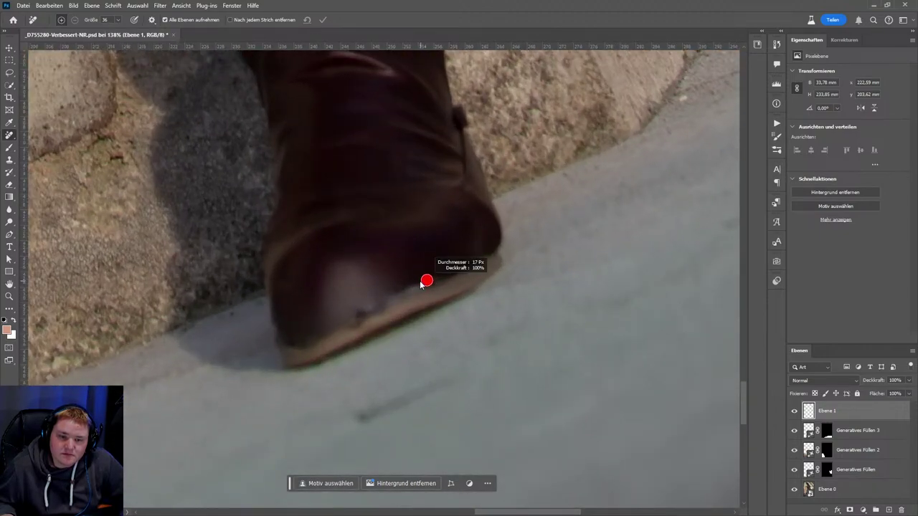
{"action": "left_click_drag", "start_coordinate": [365, 311], "coordinate": [423, 238]}
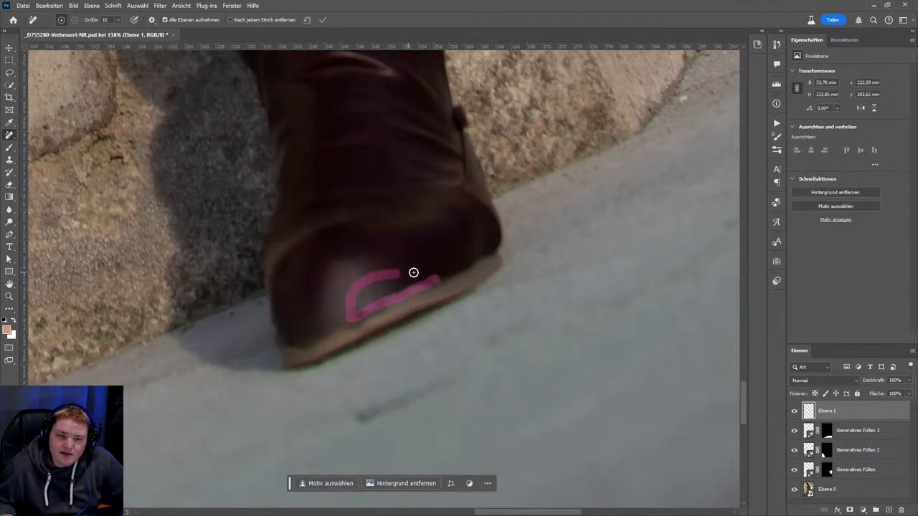
{"action": "left_click", "coordinate": [324, 21]}
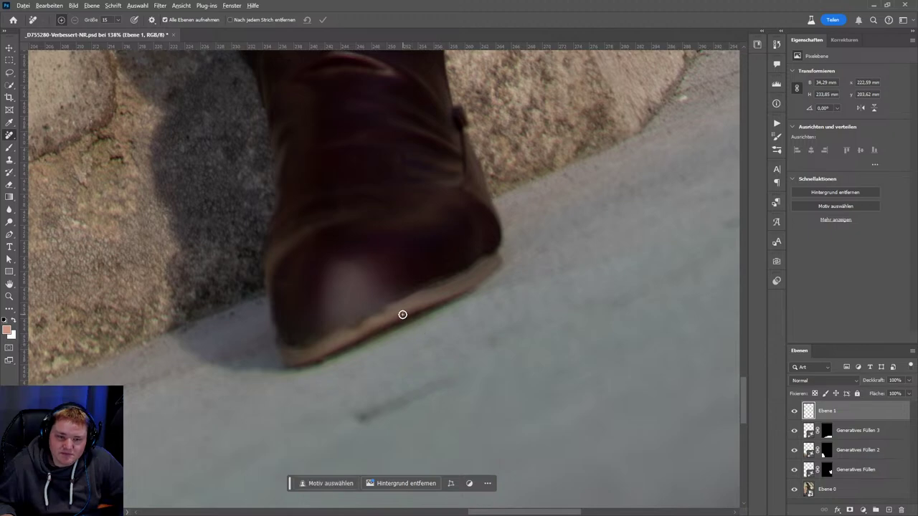
{"action": "scroll", "coordinate": [401, 311], "scroll_direction": "down", "scroll_amount": 5}
{"action": "scroll", "coordinate": [395, 215], "scroll_direction": "up", "scroll_amount": 3}
{"action": "scroll", "coordinate": [394, 215], "scroll_direction": "up", "scroll_amount": 3}
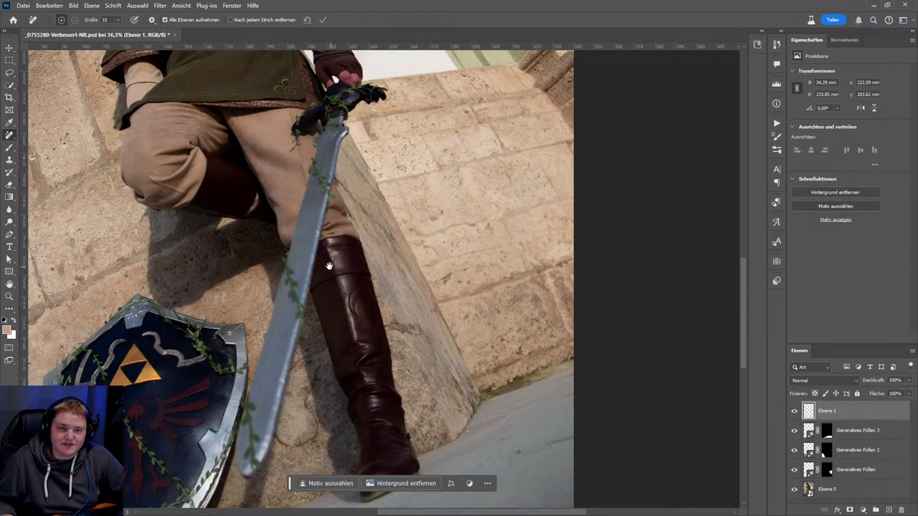
{"action": "left_click_drag", "start_coordinate": [303, 250], "coordinate": [359, 342]}
- Remove the small line below the belt and the trouser crease beside the sword
{"action": "scroll", "coordinate": [310, 336], "scroll_direction": "up", "scroll_amount": 3}
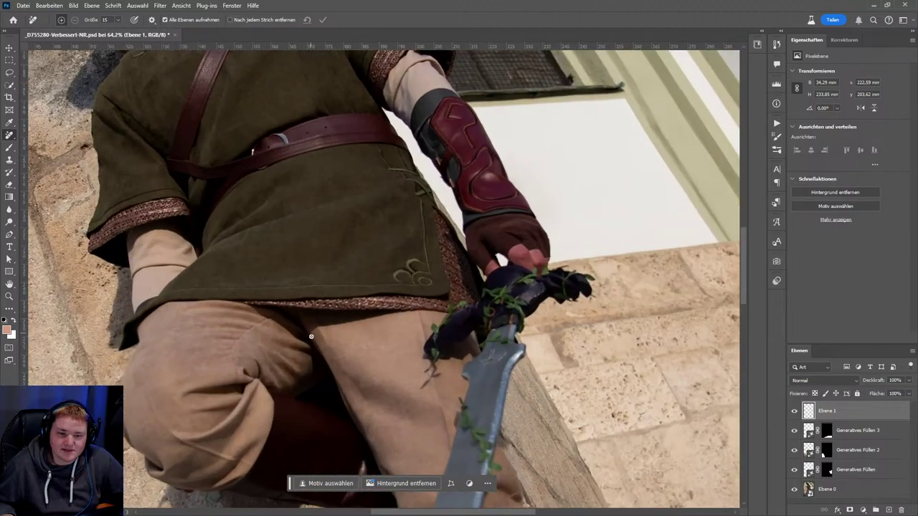
{"action": "scroll", "coordinate": [287, 158], "scroll_direction": "down", "scroll_amount": 5}
{"action": "scroll", "coordinate": [298, 208], "scroll_direction": "up", "scroll_amount": 2}
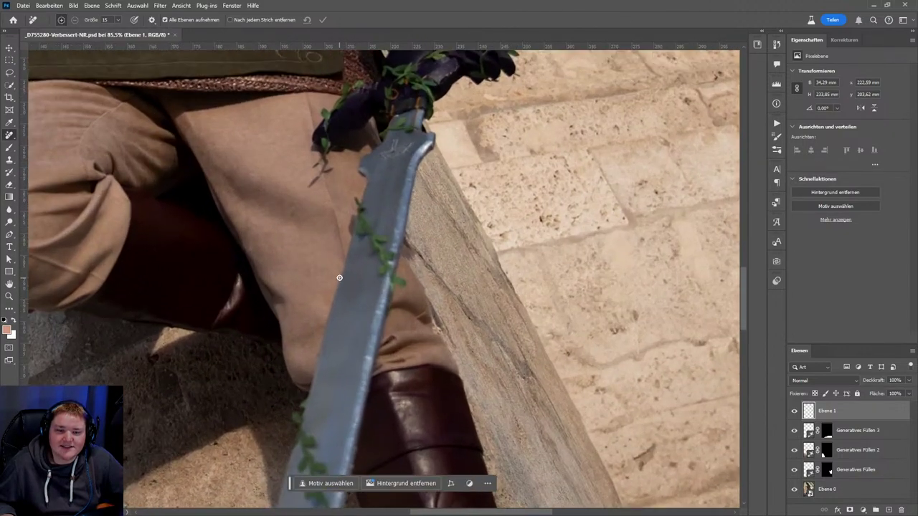
{"action": "left_click_drag", "start_coordinate": [298, 207], "coordinate": [301, 256]}
{"action": "scroll", "coordinate": [304, 220], "scroll_direction": "up", "scroll_amount": 1}
{"action": "scroll", "coordinate": [308, 250], "scroll_direction": "up", "scroll_amount": 1}
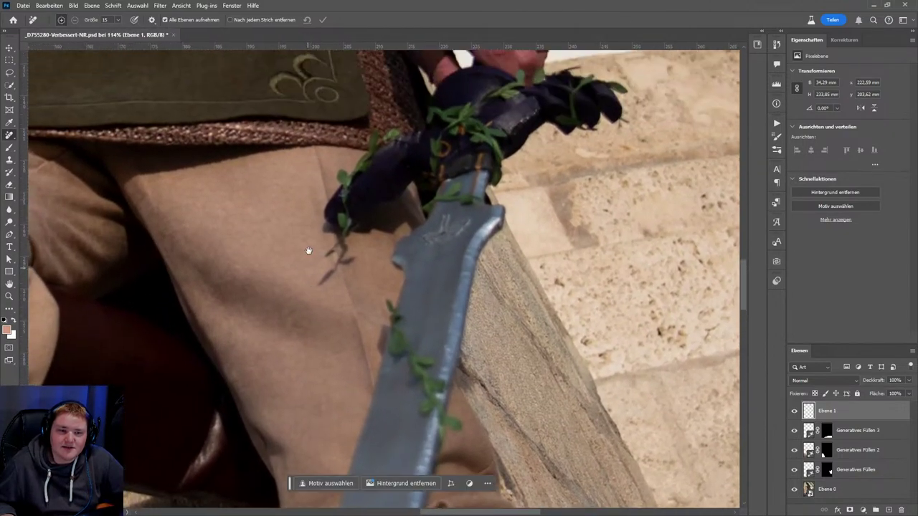
{"action": "scroll", "coordinate": [317, 134], "scroll_direction": "up", "scroll_amount": 1}
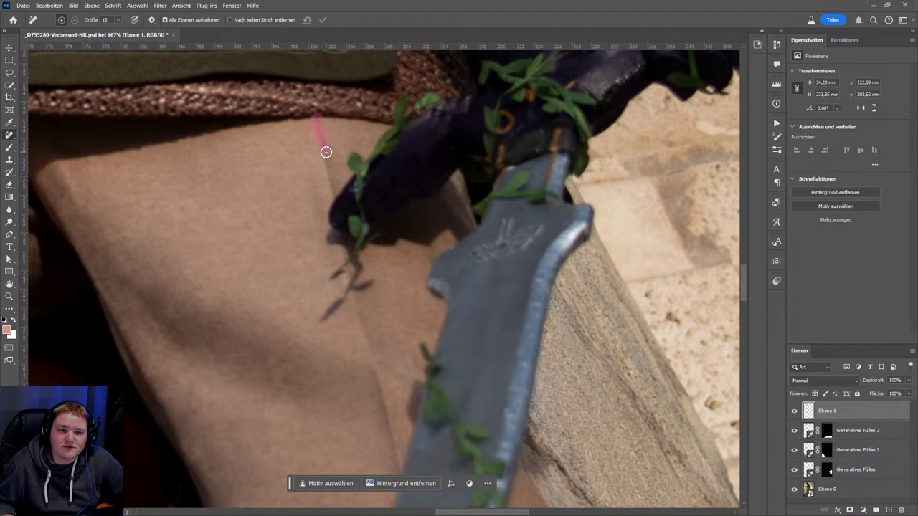
{"action": "left_click", "coordinate": [322, 20]}
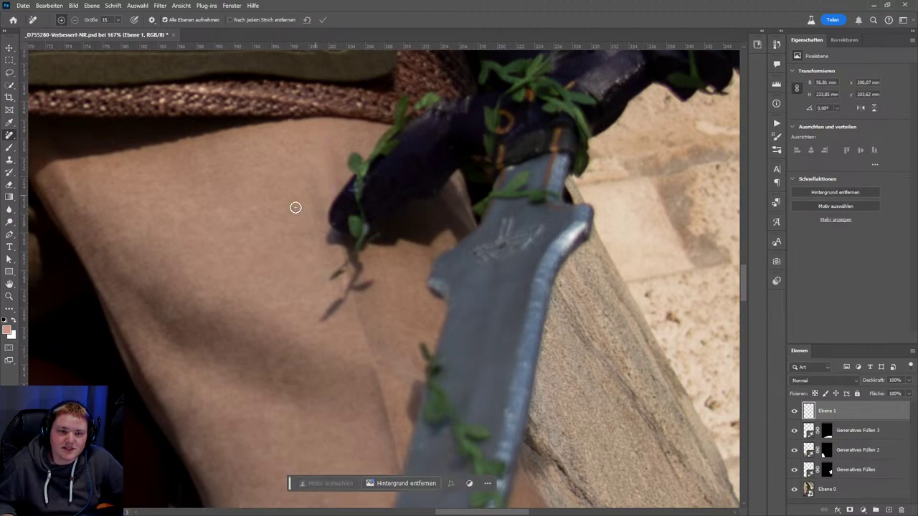
{"action": "left_click_drag", "start_coordinate": [381, 334], "coordinate": [359, 248]}
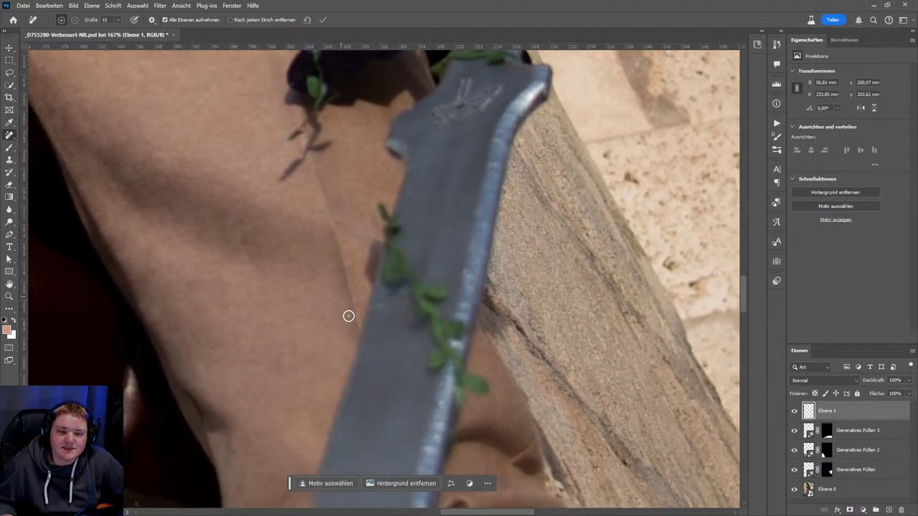
{"action": "left_click_drag", "start_coordinate": [350, 328], "coordinate": [344, 261]}
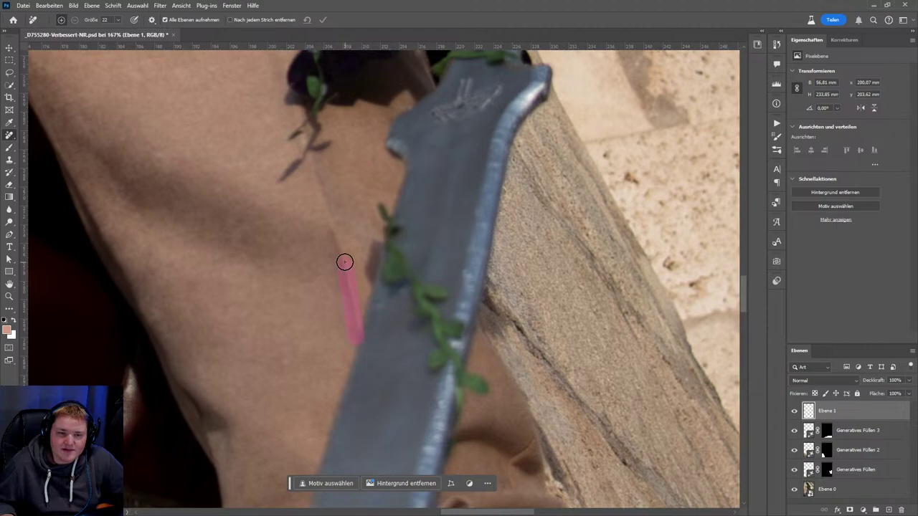
{"action": "left_click_drag", "start_coordinate": [314, 159], "coordinate": [308, 147]}
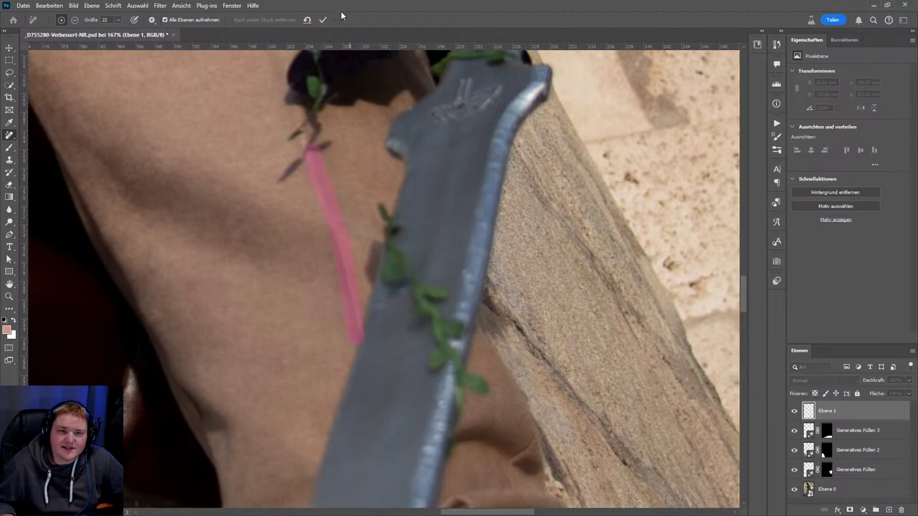
{"action": "left_click_drag", "start_coordinate": [341, 201], "coordinate": [362, 327]}
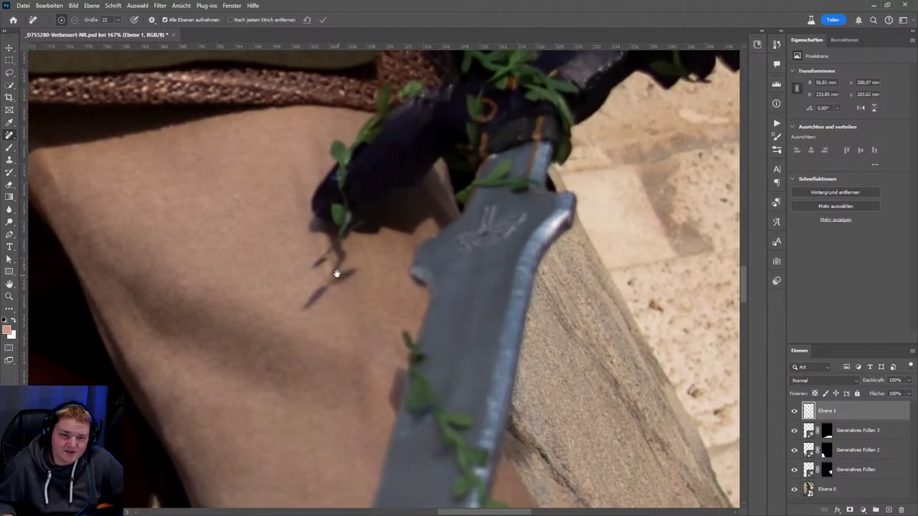
- Navigate to the chest strap and tunic front, undoing the last removal stroke
{"action": "scroll", "coordinate": [327, 263], "scroll_direction": "up", "scroll_amount": 3}
{"action": "scroll", "coordinate": [324, 263], "scroll_direction": "up", "scroll_amount": 2}
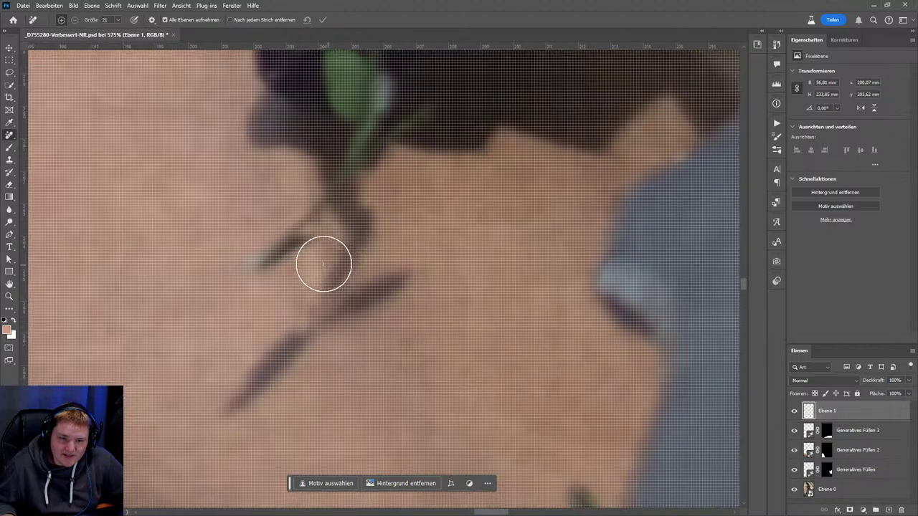
{"action": "scroll", "coordinate": [323, 279], "scroll_direction": "down", "scroll_amount": 2}
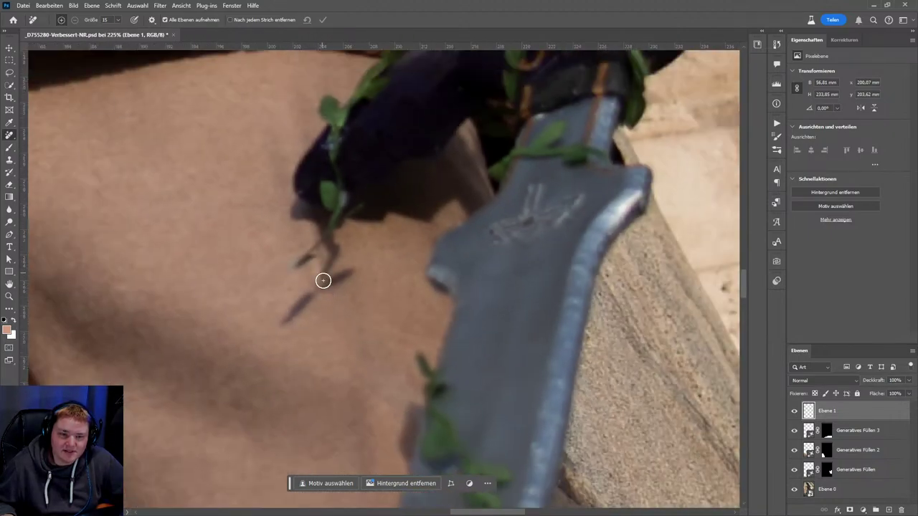
{"action": "scroll", "coordinate": [328, 315], "scroll_direction": "down", "scroll_amount": 2}
{"action": "scroll", "coordinate": [334, 256], "scroll_direction": "down", "scroll_amount": 3}
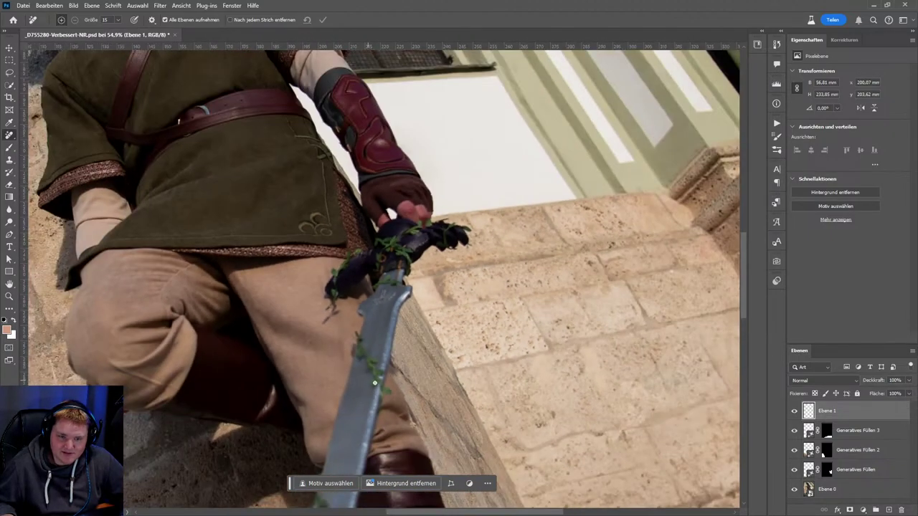
{"action": "scroll", "coordinate": [334, 256], "scroll_direction": "up", "scroll_amount": 1}
{"action": "scroll", "coordinate": [337, 301], "scroll_direction": "down", "scroll_amount": 2}
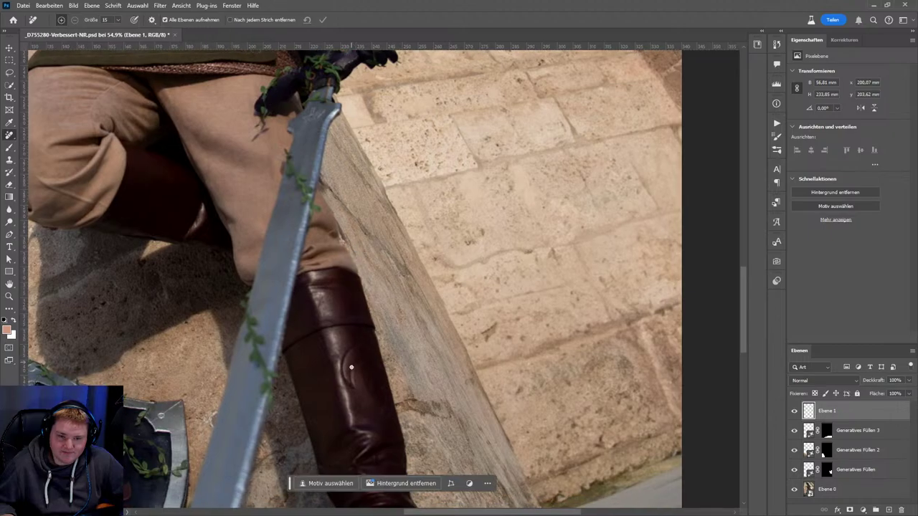
{"action": "scroll", "coordinate": [309, 251], "scroll_direction": "down", "scroll_amount": 5}
{"action": "scroll", "coordinate": [285, 205], "scroll_direction": "down", "scroll_amount": 4}
{"action": "scroll", "coordinate": [285, 205], "scroll_direction": "left", "scroll_amount": 3}
{"action": "scroll", "coordinate": [286, 205], "scroll_direction": "down", "scroll_amount": 2}
{"action": "scroll", "coordinate": [283, 172], "scroll_direction": "left", "scroll_amount": 3}
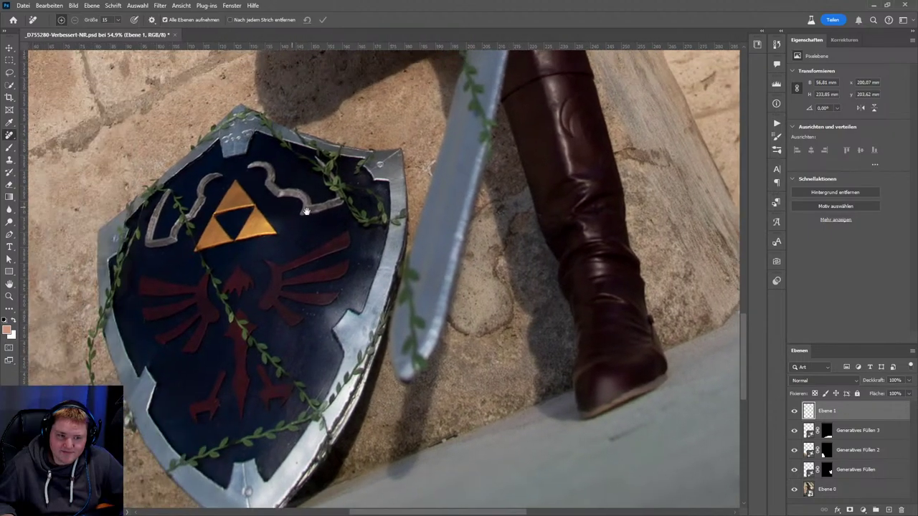
{"action": "scroll", "coordinate": [279, 144], "scroll_direction": "left", "scroll_amount": 2}
{"action": "scroll", "coordinate": [283, 143], "scroll_direction": "up", "scroll_amount": 3}
{"action": "scroll", "coordinate": [287, 158], "scroll_direction": "right", "scroll_amount": 2}
{"action": "scroll", "coordinate": [308, 208], "scroll_direction": "up", "scroll_amount": 1}
{"action": "scroll", "coordinate": [315, 222], "scroll_direction": "right", "scroll_amount": 2}
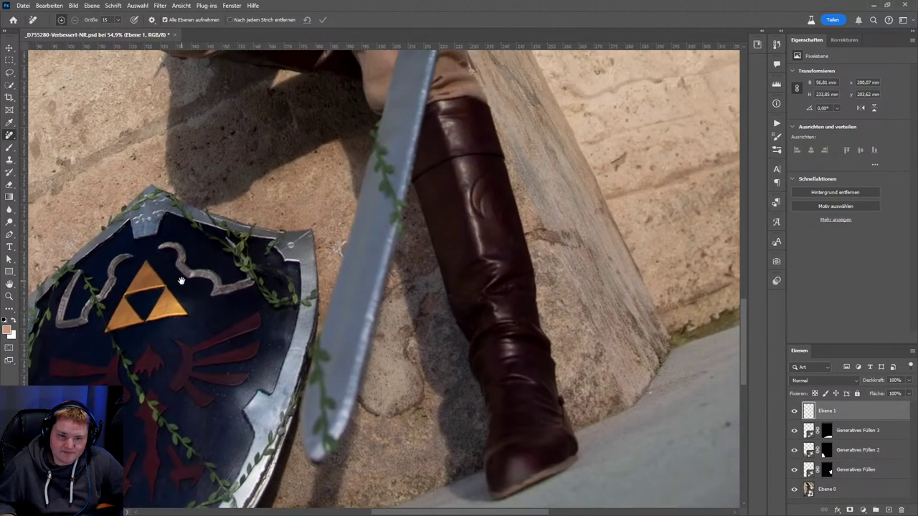
{"action": "scroll", "coordinate": [340, 278], "scroll_direction": "up", "scroll_amount": 5}
{"action": "scroll", "coordinate": [358, 215], "scroll_direction": "up", "scroll_amount": 3}
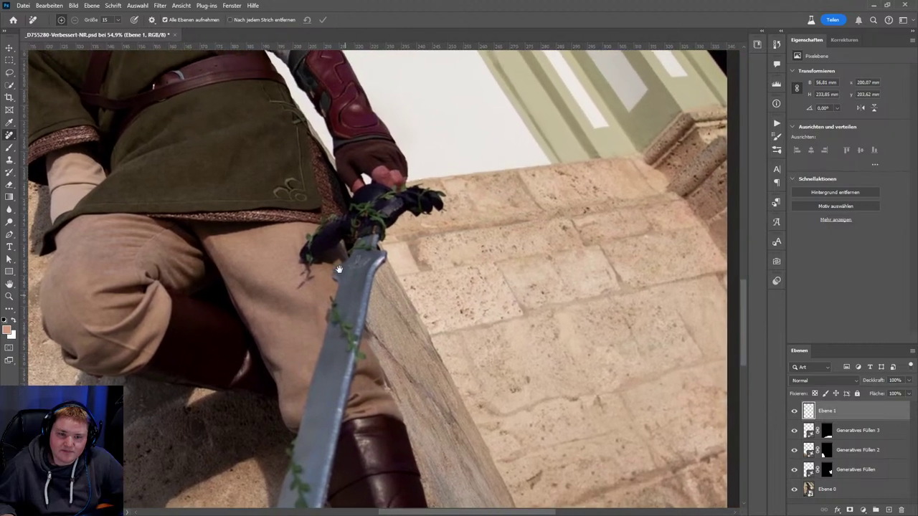
{"action": "scroll", "coordinate": [380, 237], "scroll_direction": "up", "scroll_amount": 3}
{"action": "scroll", "coordinate": [372, 258], "scroll_direction": "up", "scroll_amount": 2}
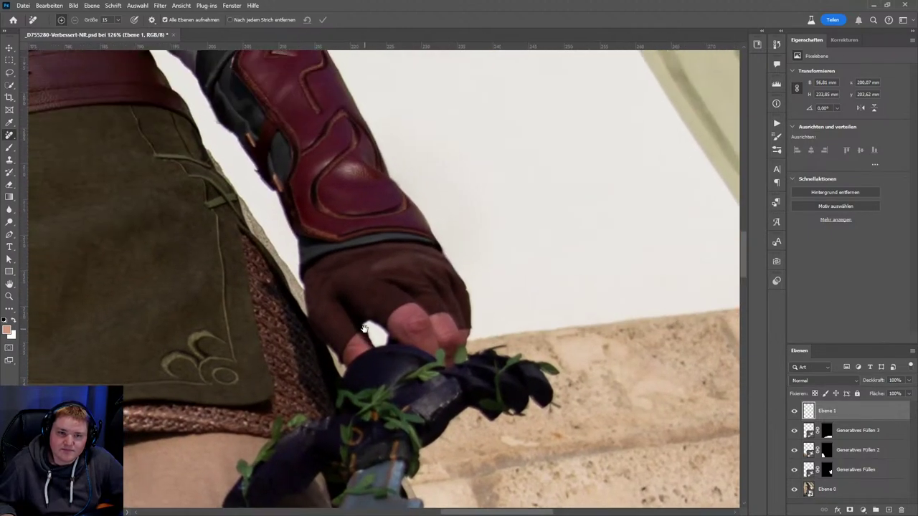
{"action": "scroll", "coordinate": [320, 305], "scroll_direction": "up", "scroll_amount": 2}
{"action": "mouse_move", "coordinate": [320, 304]}
{"action": "left_mouse_down"}
{"action": "mouse_move", "coordinate": [390, 352]}
{"action": "mouse_move", "coordinate": [438, 437]}
{"action": "left_mouse_up"}
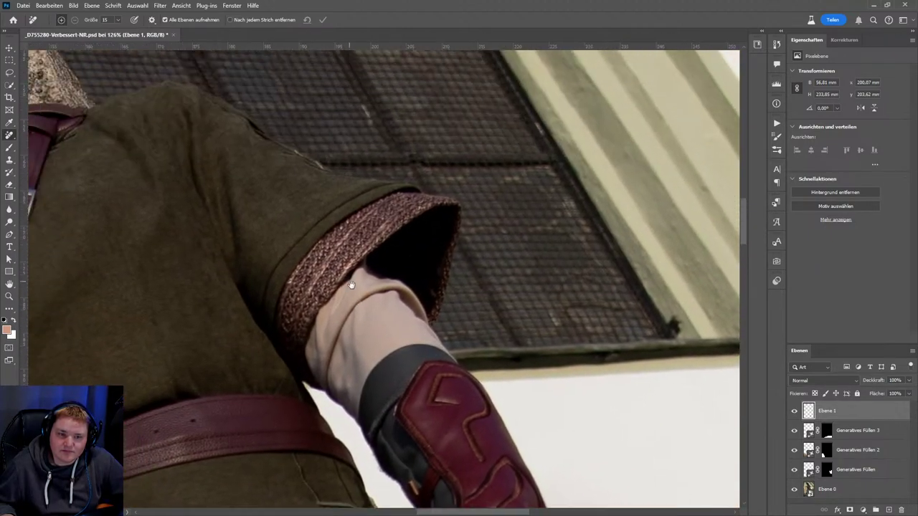
{"action": "mouse_move", "coordinate": [273, 201]}
{"action": "left_mouse_down"}
{"action": "mouse_move", "coordinate": [421, 300]}
{"action": "mouse_move", "coordinate": [430, 280]}
{"action": "left_mouse_up"}
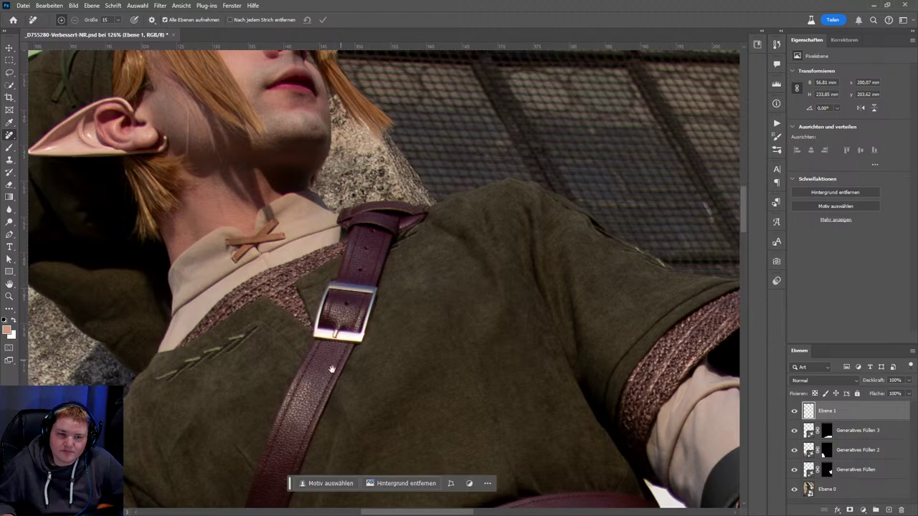
{"action": "left_click_drag", "start_coordinate": [344, 316], "coordinate": [434, 267]}
{"action": "left_click_drag", "start_coordinate": [422, 331], "coordinate": [342, 230]}
{"action": "mouse_move", "coordinate": [459, 430]}
{"action": "left_mouse_down"}
{"action": "mouse_move", "coordinate": [422, 285]}
{"action": "mouse_move", "coordinate": [337, 208]}
{"action": "mouse_move", "coordinate": [430, 263]}
{"action": "left_mouse_up"}
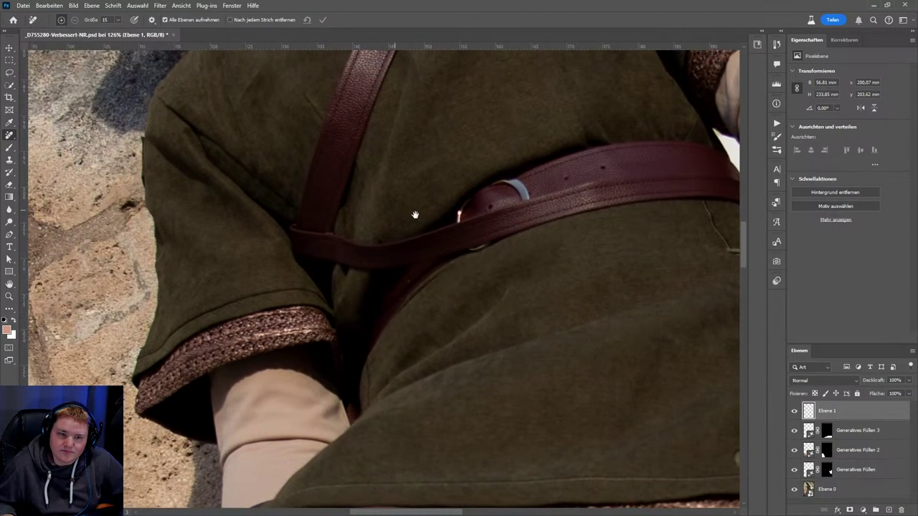
{"action": "mouse_move", "coordinate": [416, 213]}
{"action": "left_mouse_down"}
{"action": "mouse_move", "coordinate": [430, 213]}
{"action": "mouse_move", "coordinate": [462, 329]}
{"action": "mouse_move", "coordinate": [437, 262]}
{"action": "mouse_move", "coordinate": [385, 309]}
{"action": "mouse_move", "coordinate": [260, 354]}
{"action": "mouse_move", "coordinate": [360, 249]}
{"action": "left_mouse_up"}
{"action": "scroll", "coordinate": [334, 311], "scroll_direction": "up", "scroll_amount": 2}
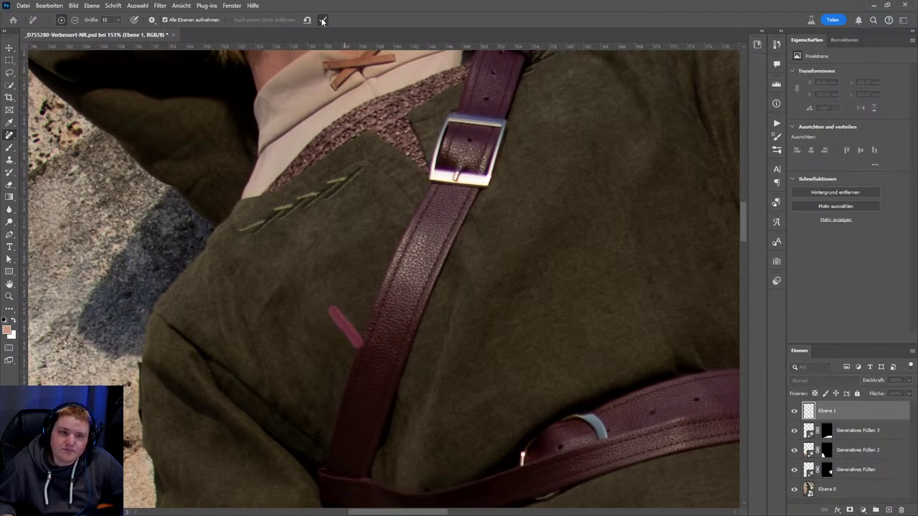
{"action": "key", "text": "ctrl+z"}
{"action": "mouse_move", "coordinate": [371, 241]}
{"action": "left_mouse_down"}
{"action": "mouse_move", "coordinate": [383, 242]}
{"action": "mouse_move", "coordinate": [459, 185]}
{"action": "left_mouse_up"}
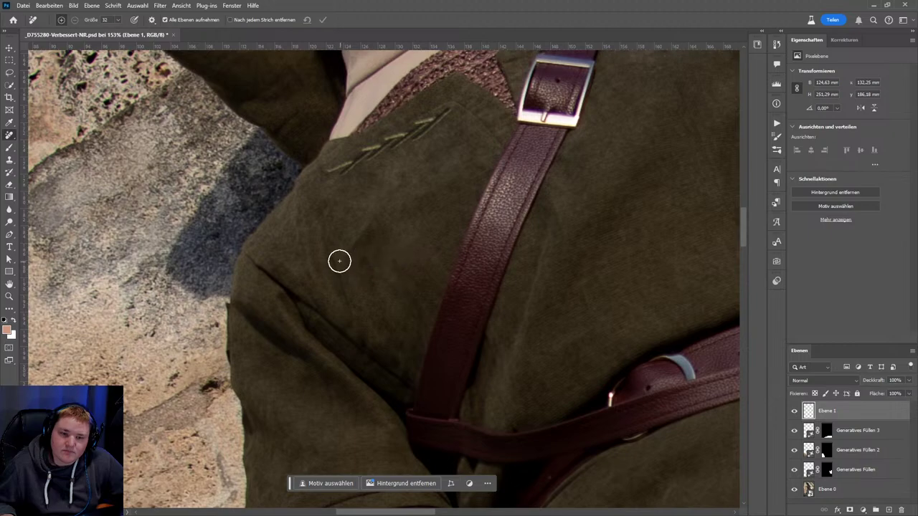
- Remove two marks on the green tunic front beside the chest strap
{"action": "left_click_drag", "start_coordinate": [334, 255], "coordinate": [354, 319]}
{"action": "left_click", "coordinate": [326, 22]}
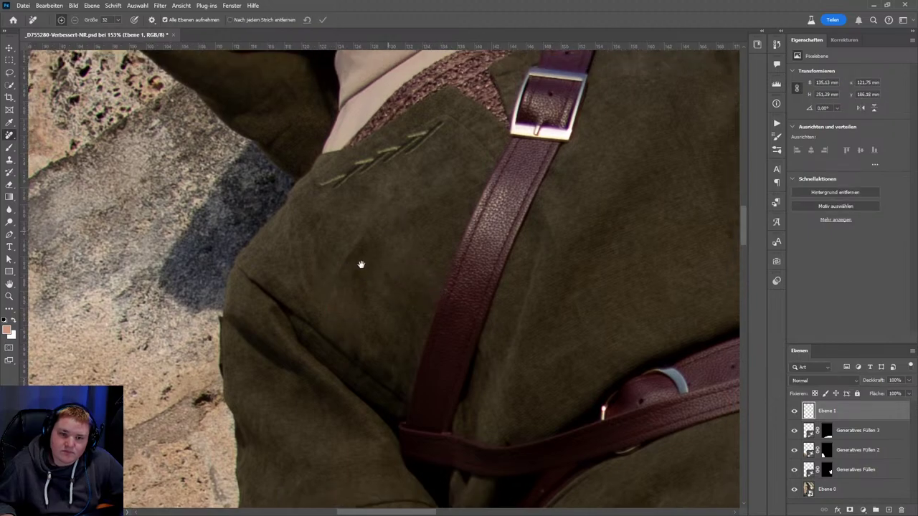
{"action": "left_click_drag", "start_coordinate": [360, 264], "coordinate": [296, 330]}
{"action": "left_click", "coordinate": [323, 20]}
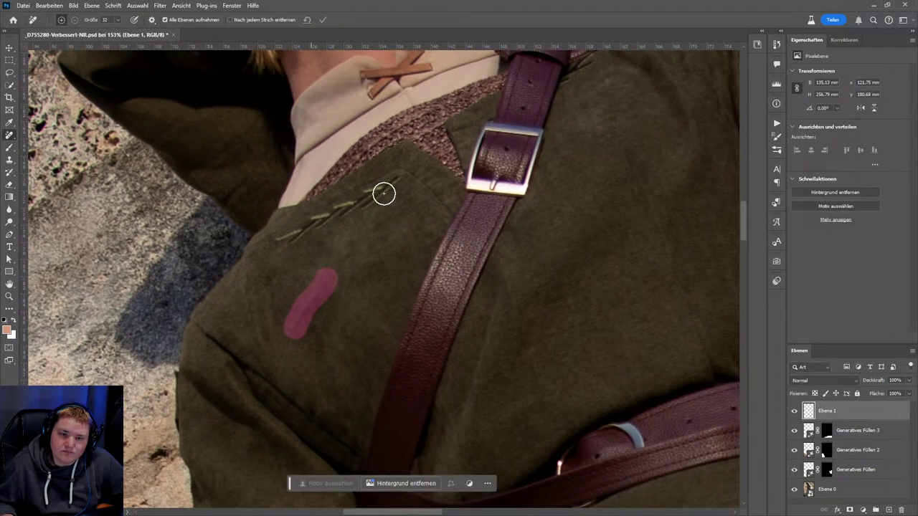
{"action": "scroll", "coordinate": [359, 319], "scroll_direction": "down", "scroll_amount": 3}
{"action": "scroll", "coordinate": [359, 336], "scroll_direction": "down", "scroll_amount": 3}
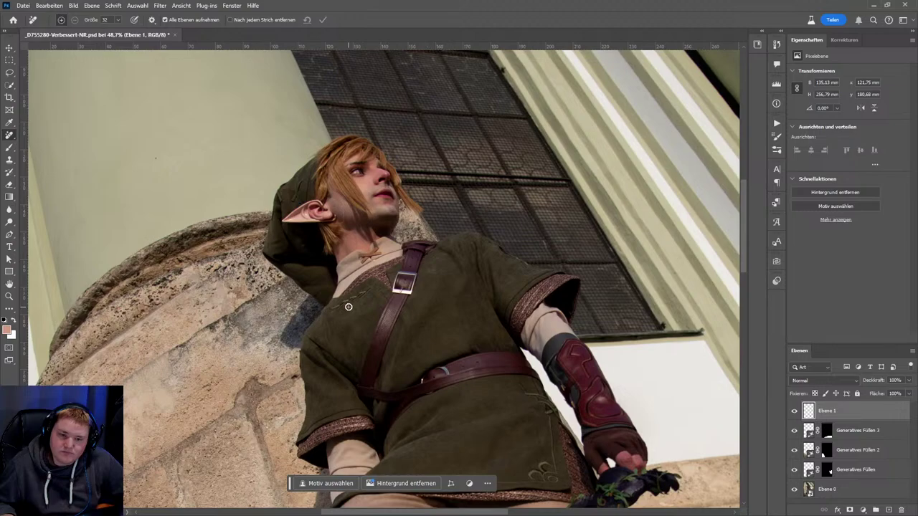
- Remove the crease running along the bent knee of the trousers with the Remove tool
{"action": "scroll", "coordinate": [368, 327], "scroll_direction": "down", "scroll_amount": 3}
{"action": "scroll", "coordinate": [463, 337], "scroll_direction": "down", "scroll_amount": 3}
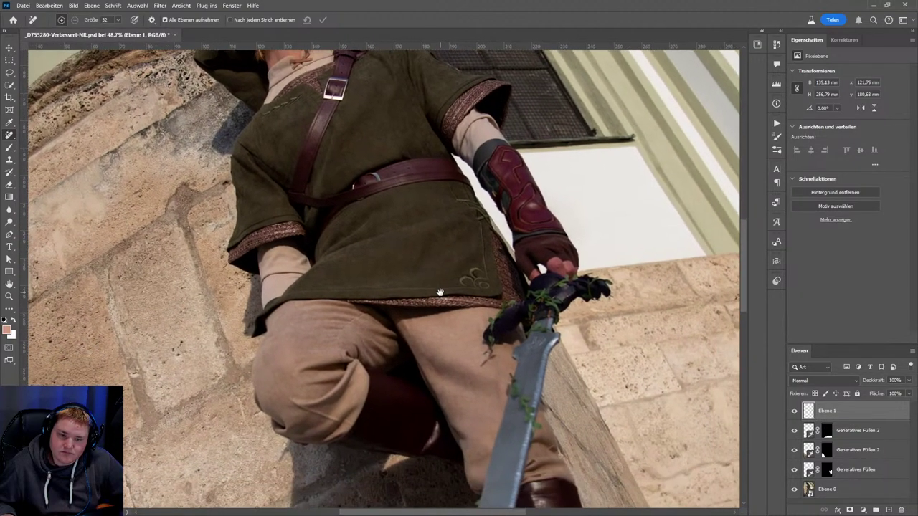
{"action": "scroll", "coordinate": [504, 391], "scroll_direction": "up", "scroll_amount": 3}
{"action": "scroll", "coordinate": [318, 372], "scroll_direction": "up", "scroll_amount": 3}
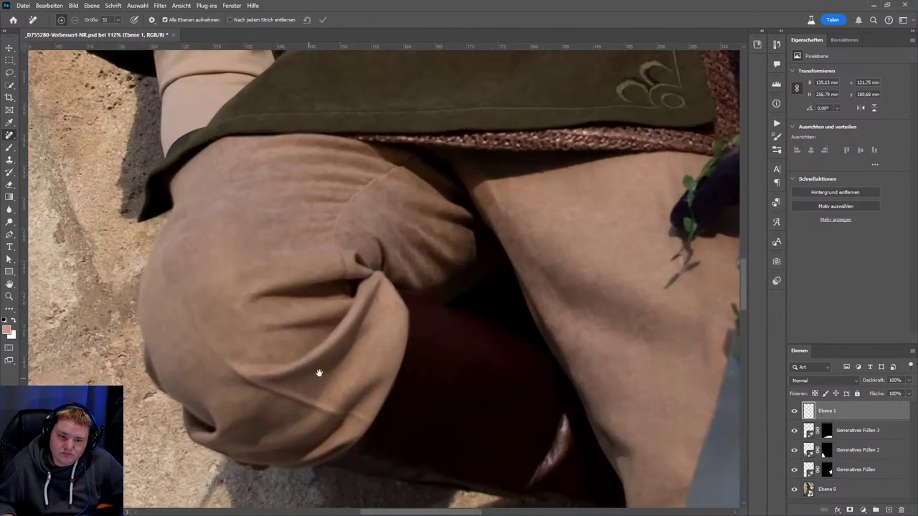
{"action": "left_click_drag", "start_coordinate": [317, 373], "coordinate": [387, 342]}
{"action": "left_click_drag", "start_coordinate": [437, 383], "coordinate": [281, 299]}
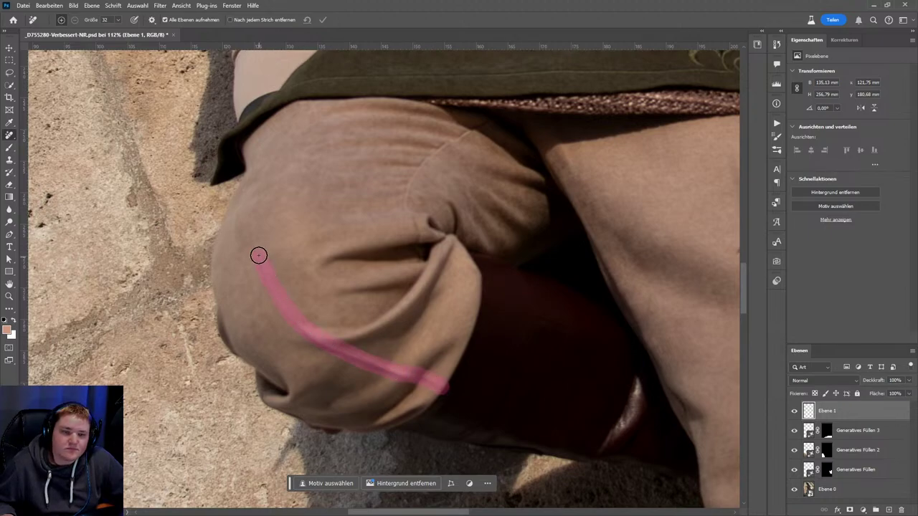
{"action": "left_click_drag", "start_coordinate": [259, 255], "coordinate": [252, 212]}
{"action": "key", "text": "Return"}
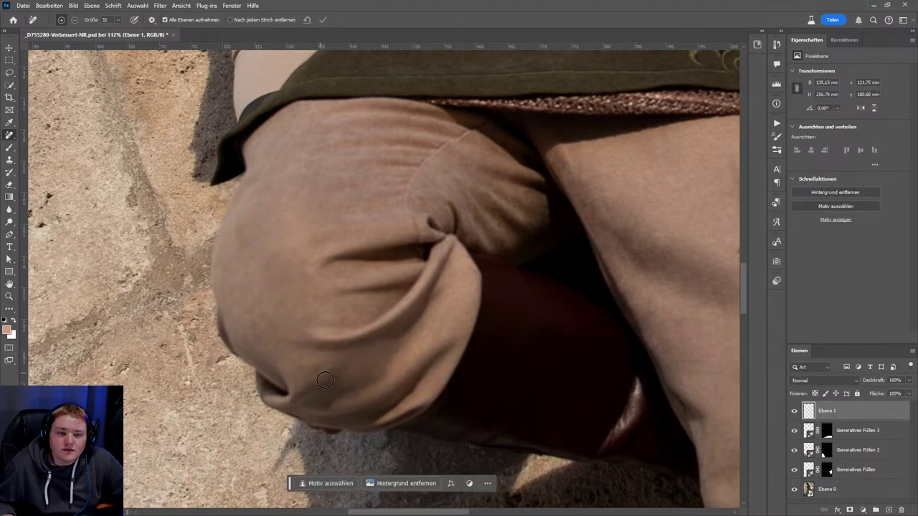
- Remove the fold in the trouser fabric just above the knee
{"action": "scroll", "coordinate": [325, 373], "scroll_direction": "down", "scroll_amount": 3}
{"action": "scroll", "coordinate": [297, 308], "scroll_direction": "up", "scroll_amount": 3}
{"action": "scroll", "coordinate": [297, 308], "scroll_direction": "up", "scroll_amount": 3}
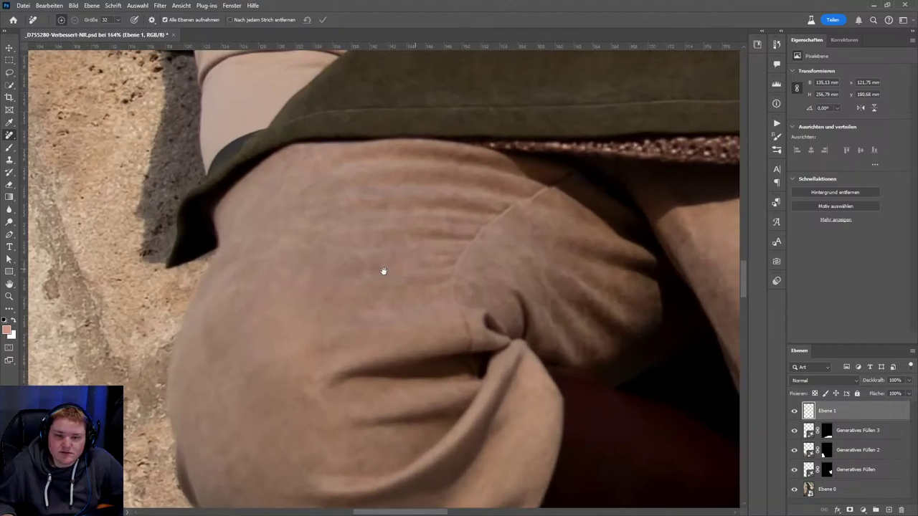
{"action": "mouse_move", "coordinate": [519, 176]}
{"action": "left_mouse_down"}
{"action": "mouse_move", "coordinate": [443, 216]}
{"action": "mouse_move", "coordinate": [416, 379]}
{"action": "left_mouse_up"}
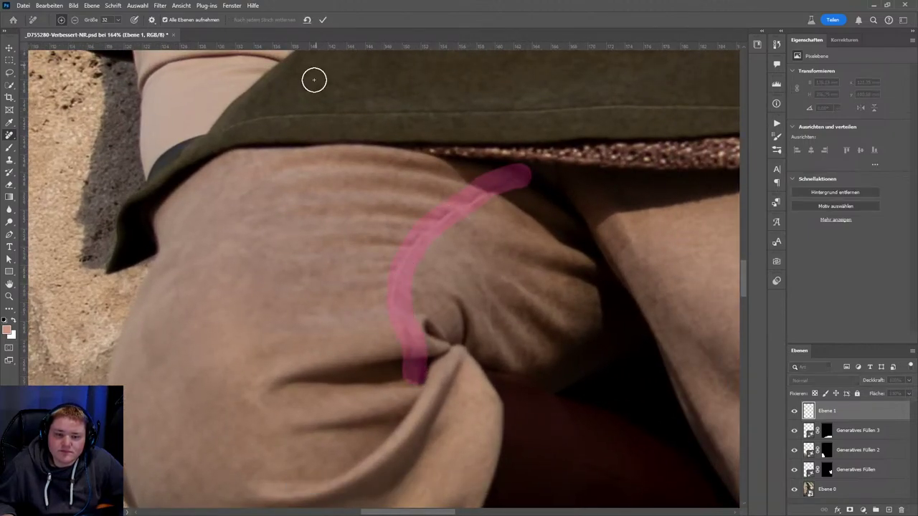
{"action": "left_click", "coordinate": [323, 20]}
- Move the view from the trouser leg up toward the face
{"action": "left_click_drag", "start_coordinate": [275, 323], "coordinate": [500, 300]}
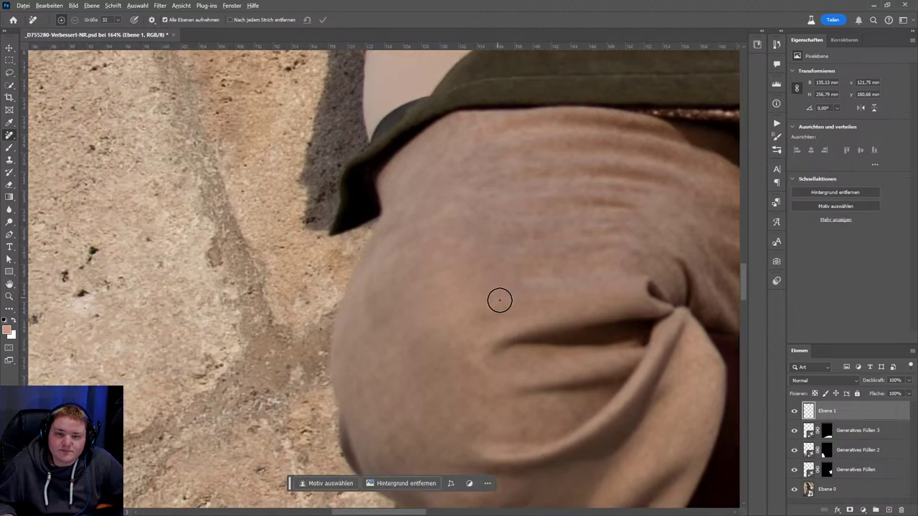
{"action": "scroll", "coordinate": [499, 300], "scroll_direction": "down", "scroll_amount": 5}
{"action": "scroll", "coordinate": [438, 303], "scroll_direction": "up", "scroll_amount": 1}
{"action": "scroll", "coordinate": [338, 291], "scroll_direction": "up", "scroll_amount": 4}
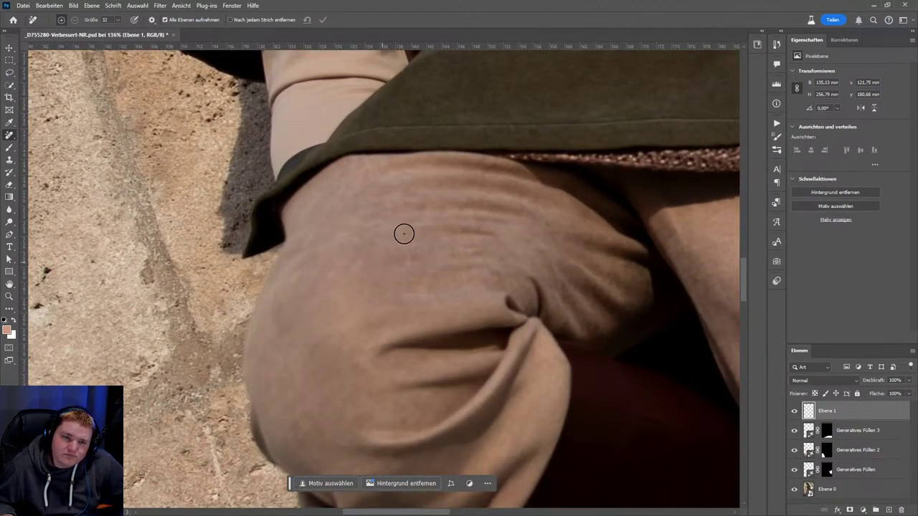
{"action": "scroll", "coordinate": [403, 234], "scroll_direction": "up", "scroll_amount": 2}
{"action": "scroll", "coordinate": [383, 346], "scroll_direction": "up", "scroll_amount": 1}
{"action": "scroll", "coordinate": [338, 303], "scroll_direction": "up", "scroll_amount": 1}
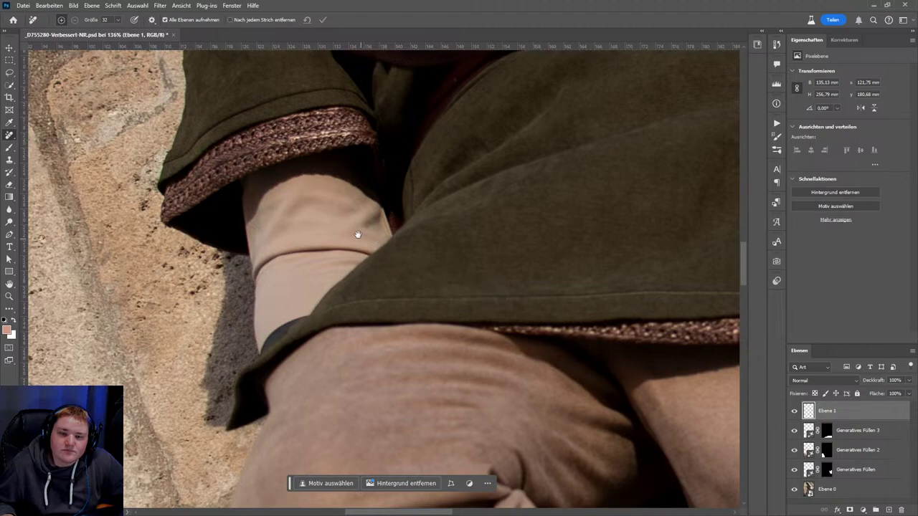
{"action": "scroll", "coordinate": [362, 251], "scroll_direction": "up", "scroll_amount": 2}
{"action": "scroll", "coordinate": [408, 215], "scroll_direction": "up", "scroll_amount": 3}
{"action": "scroll", "coordinate": [387, 215], "scroll_direction": "up", "scroll_amount": 1}
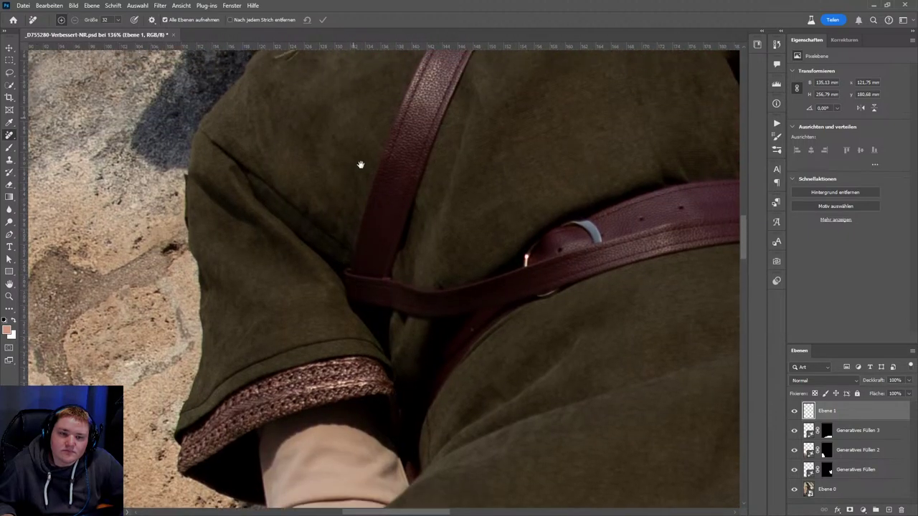
{"action": "scroll", "coordinate": [362, 186], "scroll_direction": "up", "scroll_amount": 4}
{"action": "scroll", "coordinate": [344, 237], "scroll_direction": "up", "scroll_amount": 3}
{"action": "scroll", "coordinate": [327, 279], "scroll_direction": "up", "scroll_amount": 2}
- Zoom onto the elf ear and set the Remove tool brush to 18 px
{"action": "scroll", "coordinate": [331, 283], "scroll_direction": "up", "scroll_amount": 1}
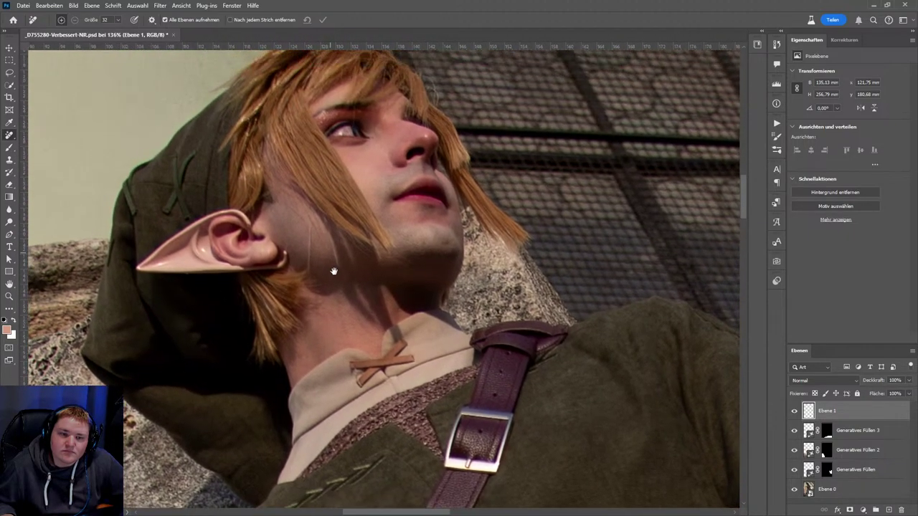
{"action": "scroll", "coordinate": [333, 271], "scroll_direction": "up", "scroll_amount": 1}
{"action": "scroll", "coordinate": [344, 287], "scroll_direction": "up", "scroll_amount": 2}
{"action": "scroll", "coordinate": [358, 294], "scroll_direction": "up", "scroll_amount": 2}
{"action": "scroll", "coordinate": [330, 246], "scroll_direction": "up", "scroll_amount": 2}
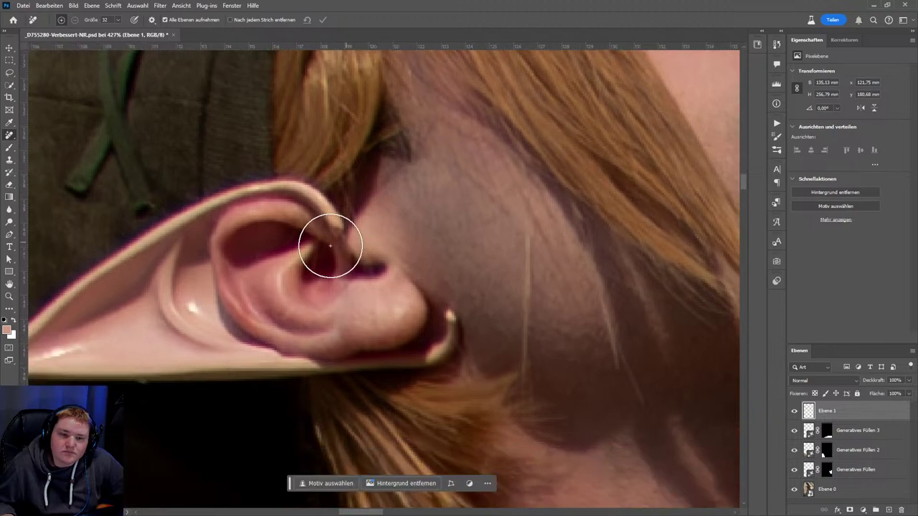
{"action": "left_click_drag", "start_coordinate": [330, 246], "coordinate": [308, 245]}
{"action": "scroll", "coordinate": [418, 235], "scroll_direction": "down", "scroll_amount": 2}
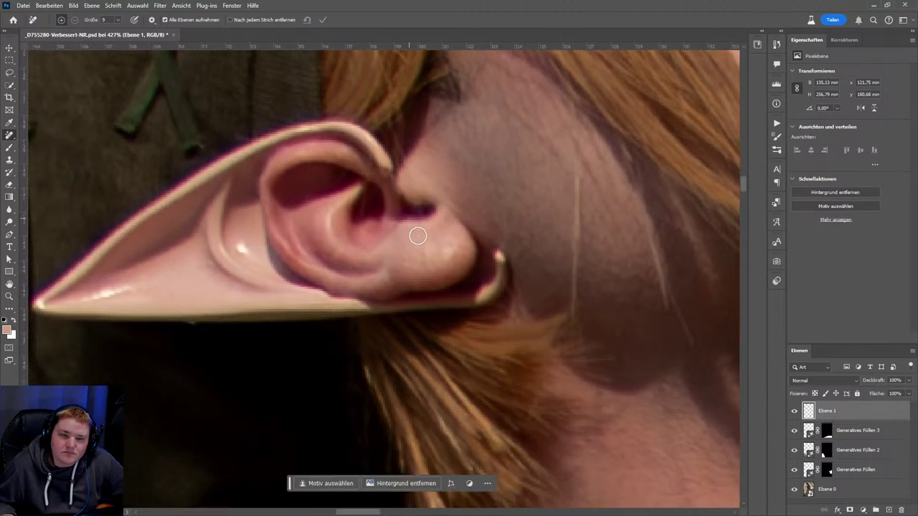
{"action": "scroll", "coordinate": [418, 235], "scroll_direction": "down", "scroll_amount": 1}
{"action": "scroll", "coordinate": [417, 290], "scroll_direction": "down", "scroll_amount": 1}
{"action": "left_click_drag", "start_coordinate": [379, 287], "coordinate": [384, 286]}
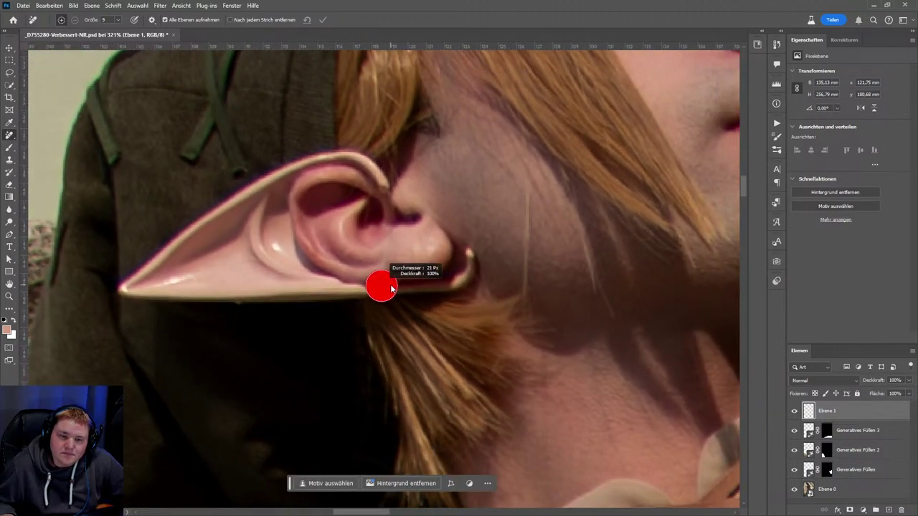
{"action": "scroll", "coordinate": [393, 287], "scroll_direction": "down", "scroll_amount": 3}
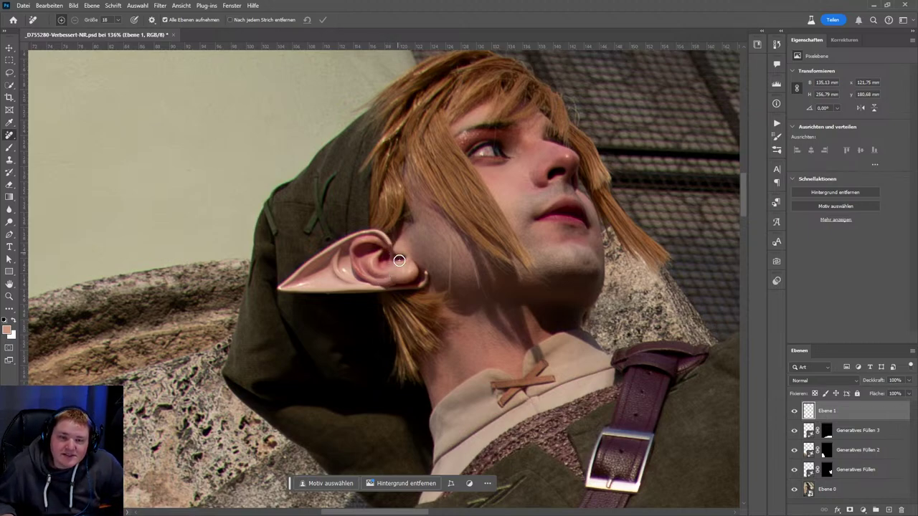
{"action": "left_click_drag", "start_coordinate": [394, 282], "coordinate": [389, 282]}
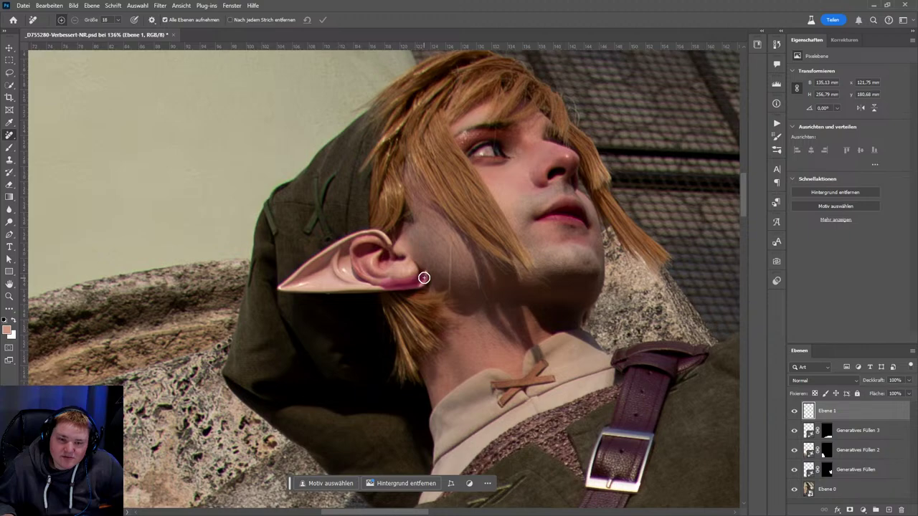
- Undo a failed inner-ear stroke, then retouch the ear's lower edge against the cheek
{"action": "left_click_drag", "start_coordinate": [412, 258], "coordinate": [414, 259]}
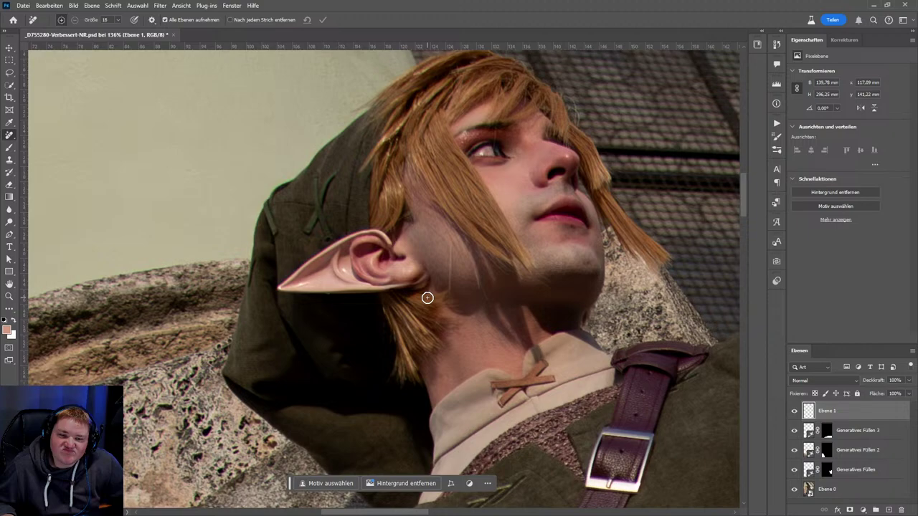
{"action": "left_click", "coordinate": [49, 5]}
{"action": "left_click", "coordinate": [64, 14]}
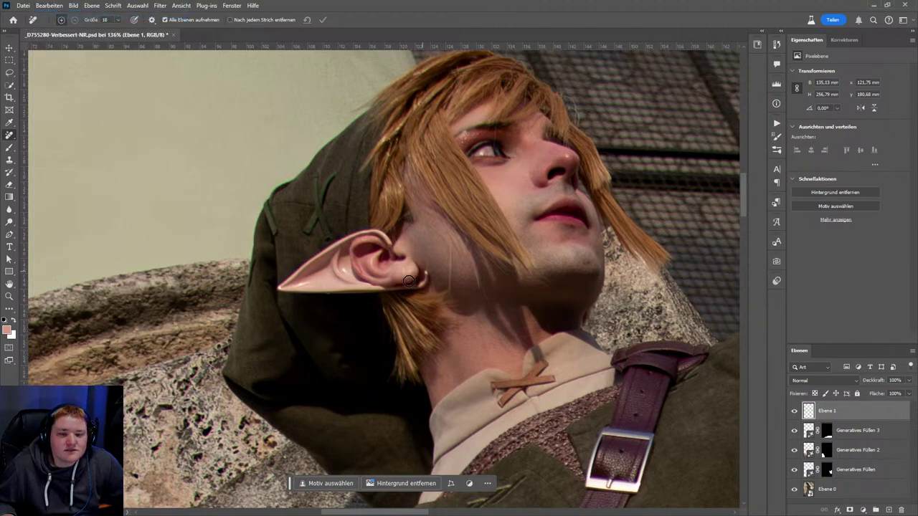
{"action": "mouse_move", "coordinate": [378, 286]}
{"action": "left_mouse_down"}
{"action": "mouse_move", "coordinate": [416, 284]}
{"action": "mouse_move", "coordinate": [403, 242]}
{"action": "left_mouse_up"}
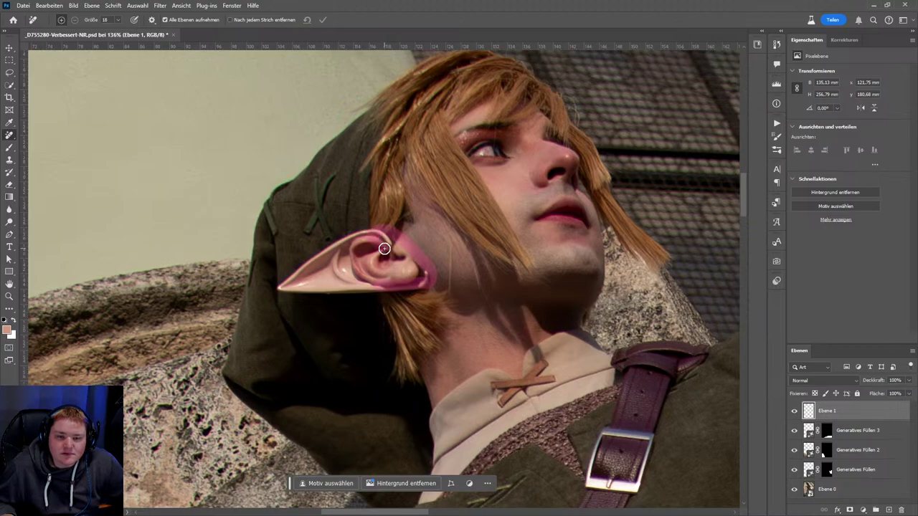
{"action": "key", "text": "Return"}
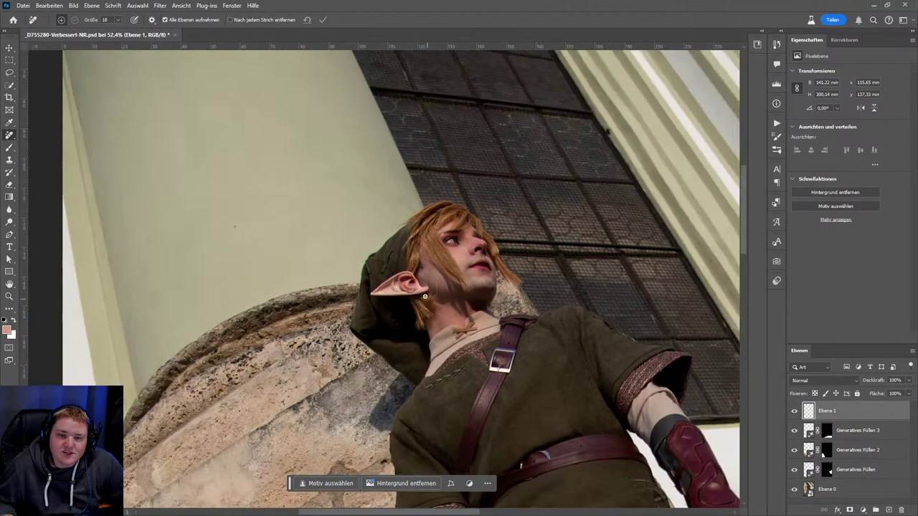
{"action": "scroll", "coordinate": [427, 290], "scroll_direction": "up", "scroll_amount": 3}
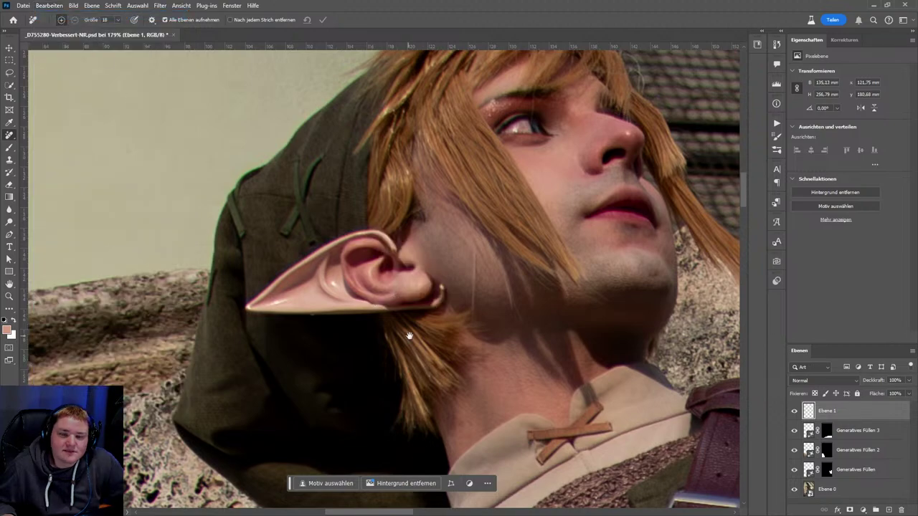
- With the Lasso tool, try outlining the inner ear and ear opening
{"action": "left_click_drag", "start_coordinate": [414, 278], "coordinate": [401, 278]}
{"action": "left_click", "coordinate": [9, 85]}
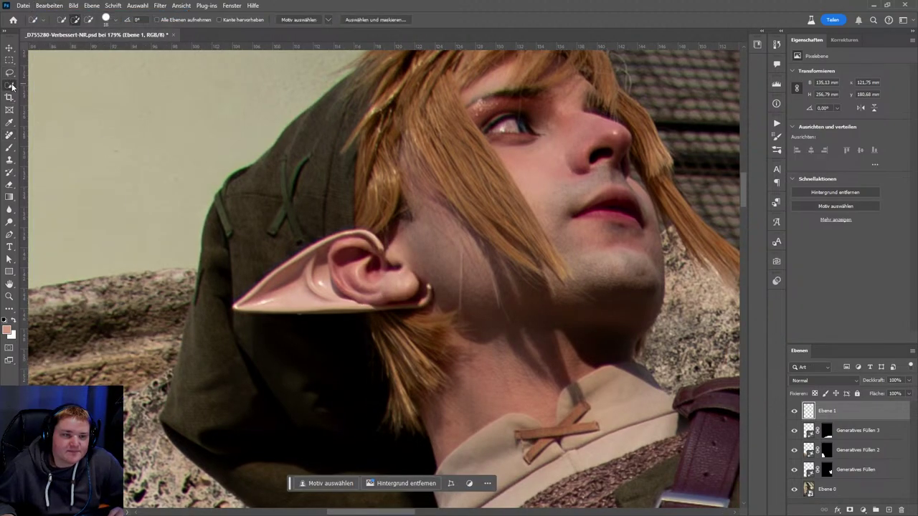
{"action": "scroll", "coordinate": [371, 236], "scroll_direction": "up", "scroll_amount": 3}
{"action": "scroll", "coordinate": [414, 219], "scroll_direction": "up", "scroll_amount": 1}
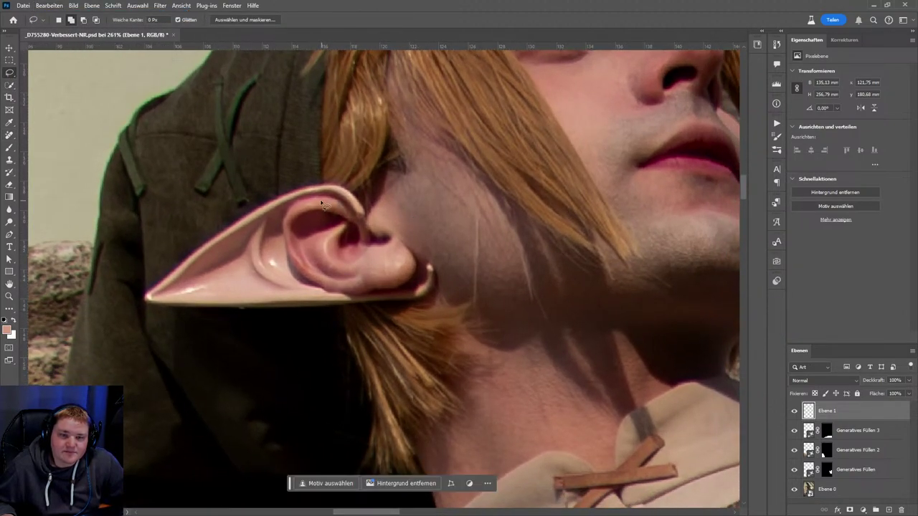
{"action": "left_click_drag", "start_coordinate": [303, 208], "coordinate": [301, 207]}
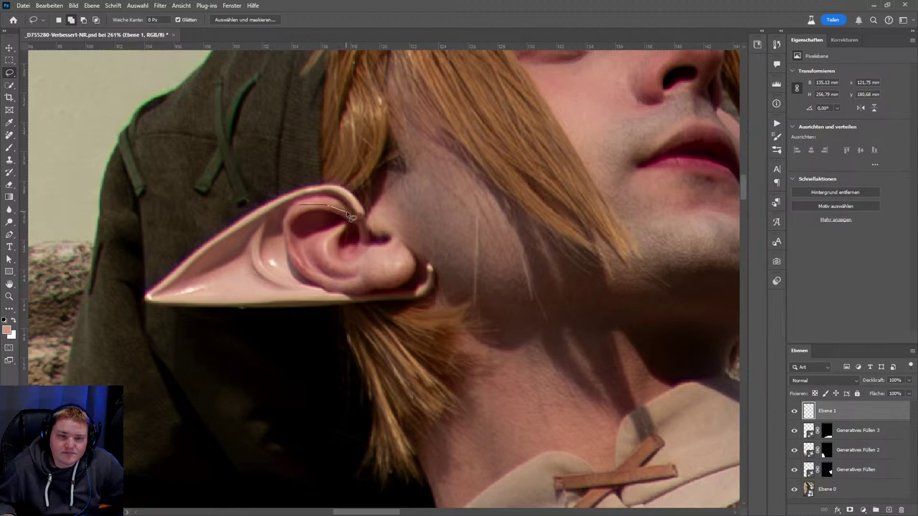
{"action": "left_click_drag", "start_coordinate": [368, 235], "coordinate": [374, 247]}
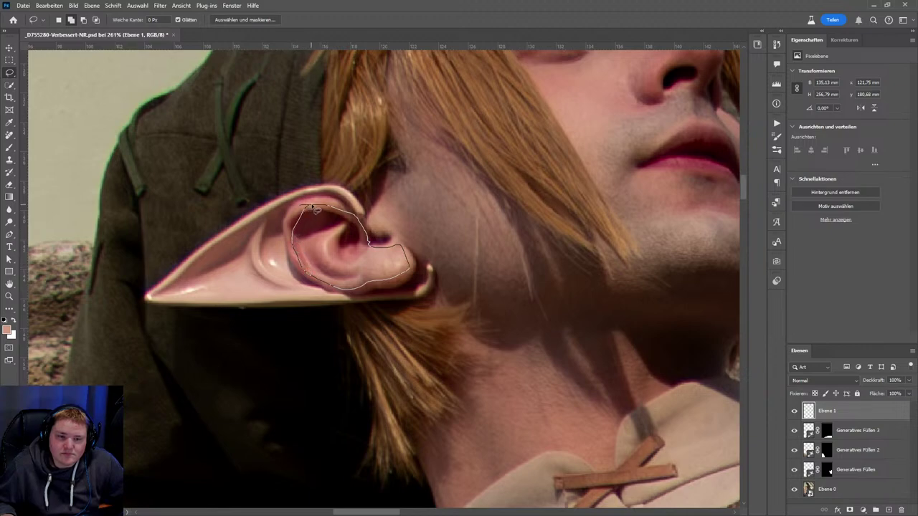
{"action": "left_click_drag", "start_coordinate": [314, 208], "coordinate": [313, 208]}
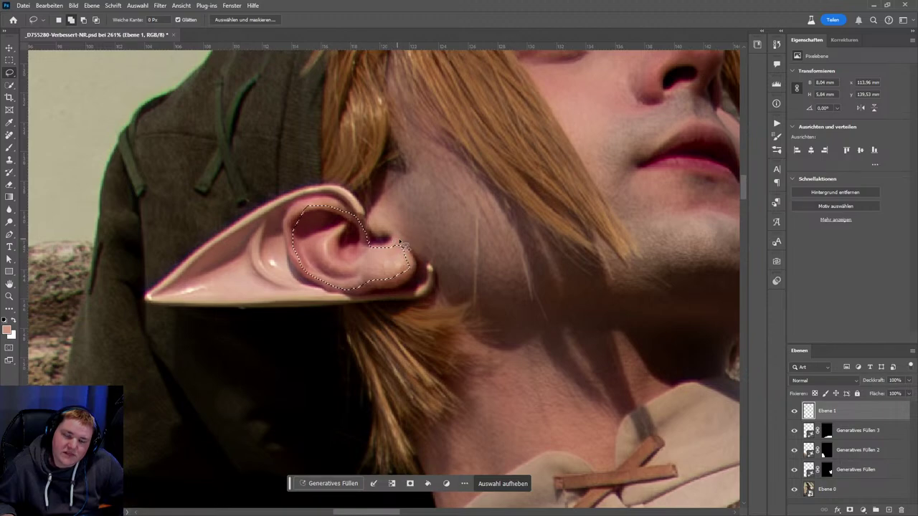
- Lasso the whole ear, subtract the inner ear, and bring up Generatives Füllen
{"action": "left_click_drag", "start_coordinate": [418, 246], "coordinate": [384, 217]}
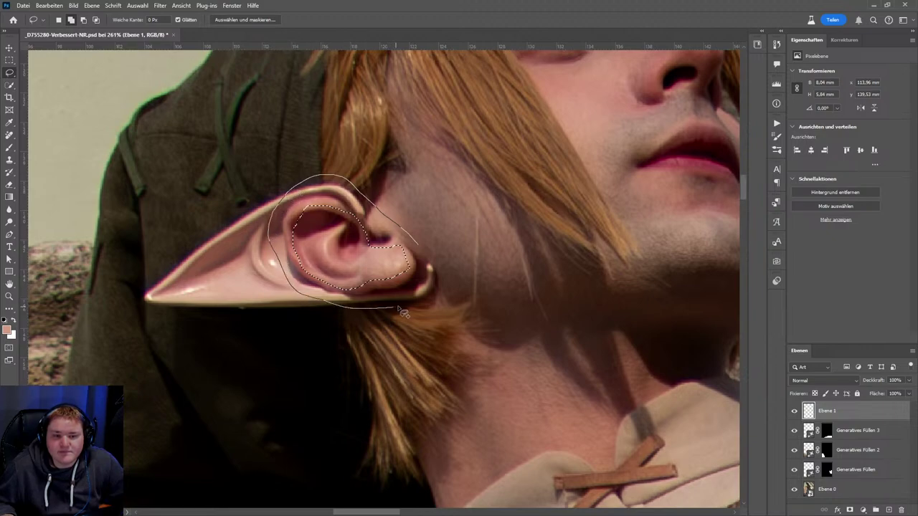
{"action": "left_click_drag", "start_coordinate": [435, 256], "coordinate": [422, 249]}
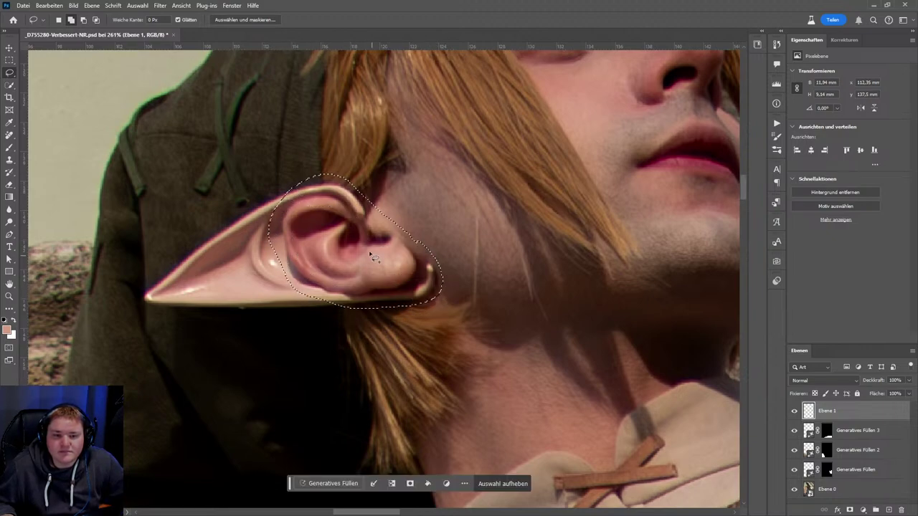
{"action": "left_click_drag", "start_coordinate": [346, 213], "coordinate": [345, 211]}
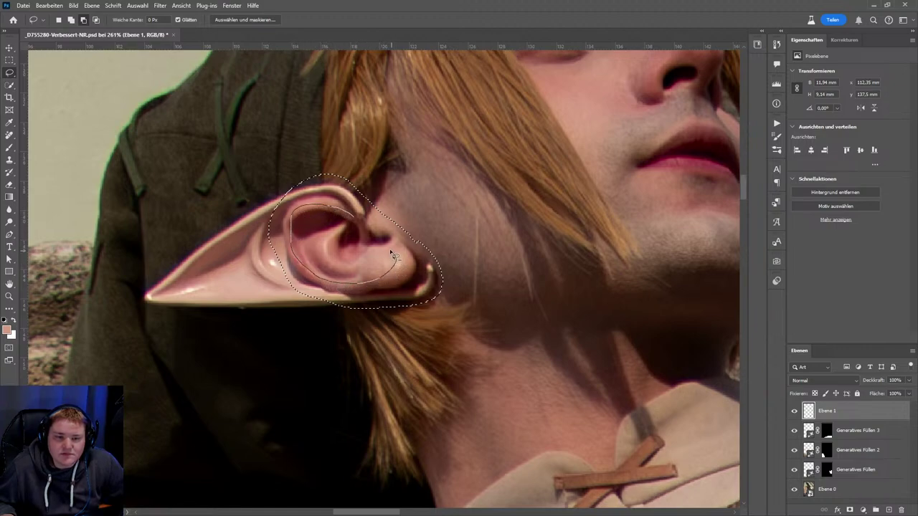
{"action": "left_click_drag", "start_coordinate": [360, 227], "coordinate": [365, 240]}
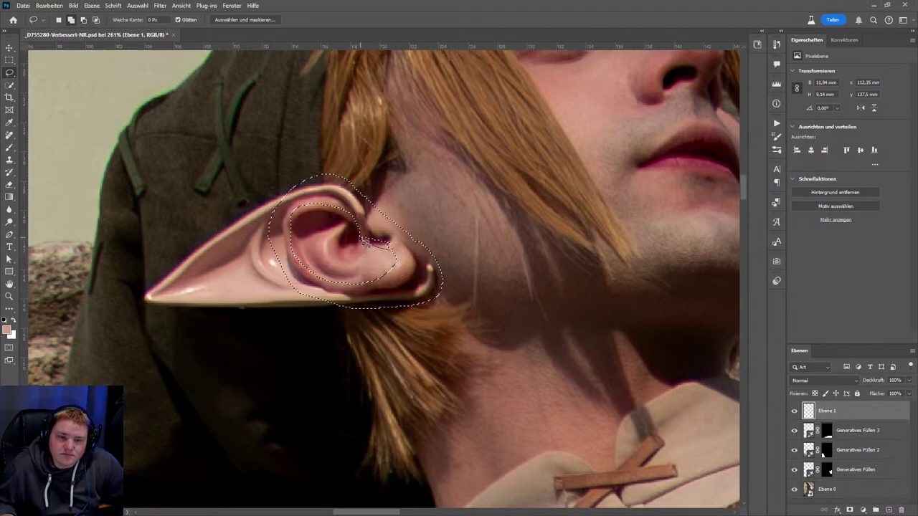
{"action": "left_click_drag", "start_coordinate": [365, 241], "coordinate": [367, 243]}
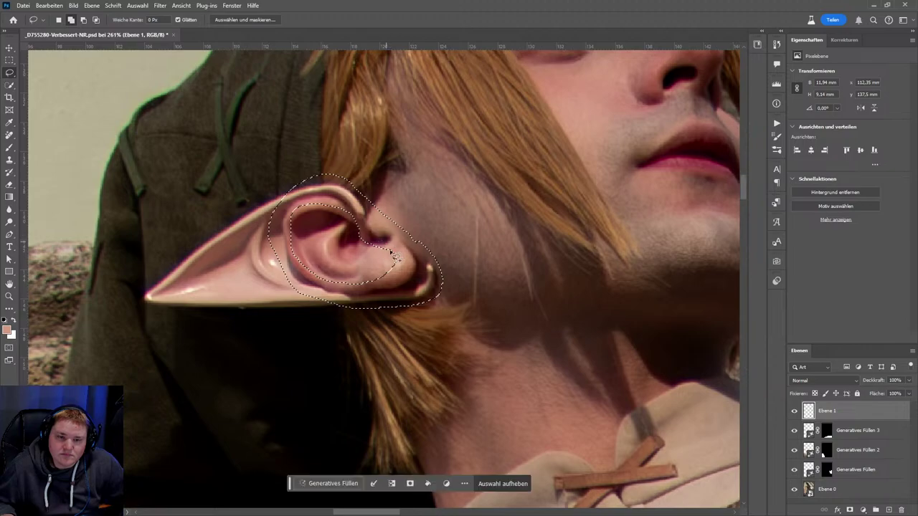
{"action": "scroll", "coordinate": [387, 237], "scroll_direction": "down", "scroll_amount": 3}
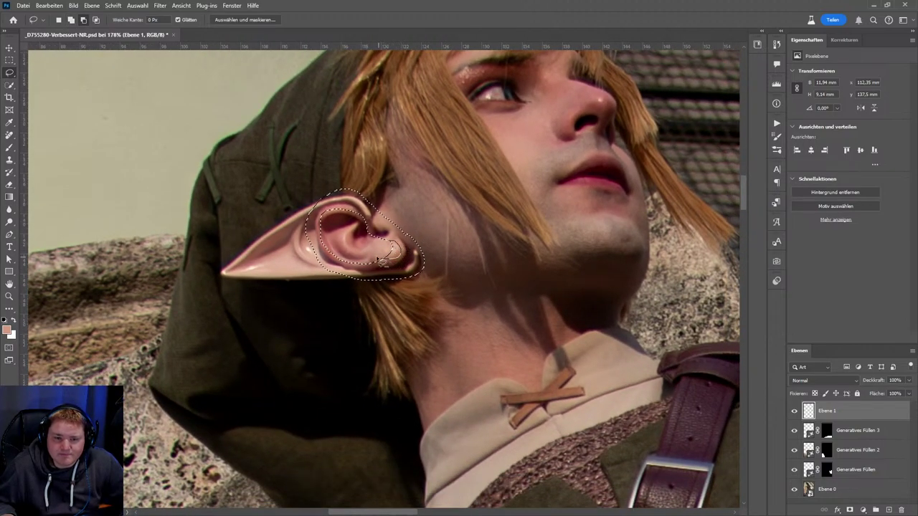
{"action": "left_click", "coordinate": [331, 483]}
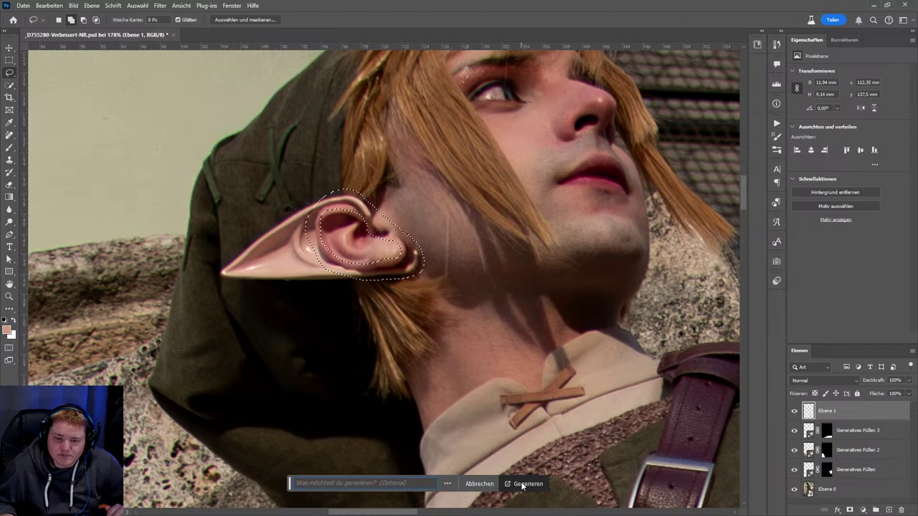
- Generate an empty-prompt fill over the ear edge and pick variation 3 of 3
{"action": "left_click", "coordinate": [523, 483]}
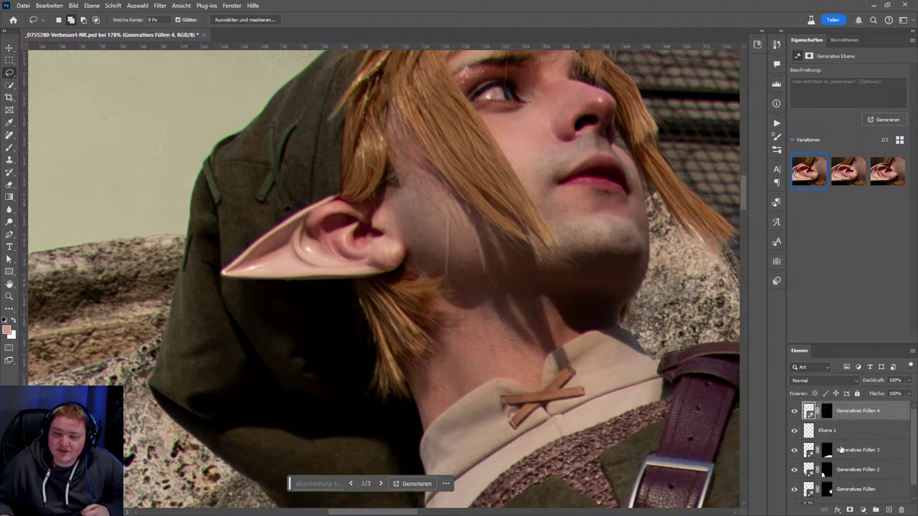
{"action": "left_click", "coordinate": [381, 484]}
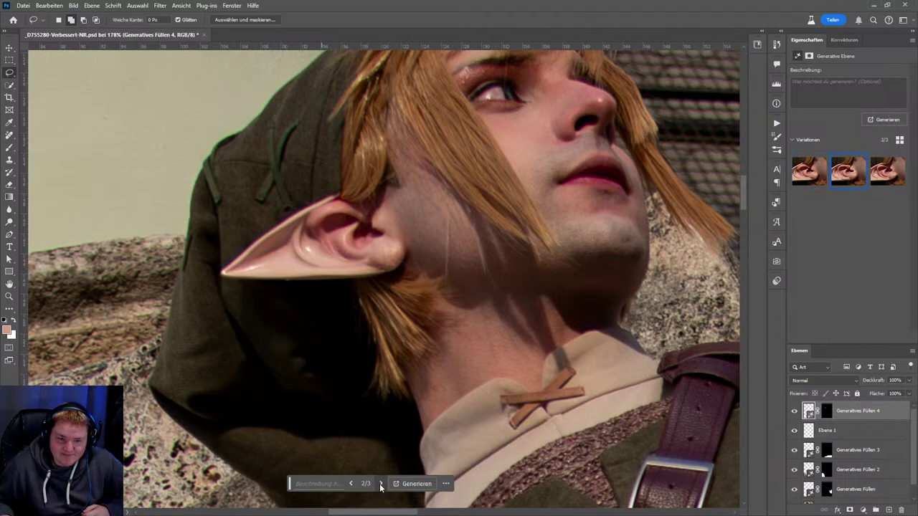
{"action": "left_click", "coordinate": [380, 484]}
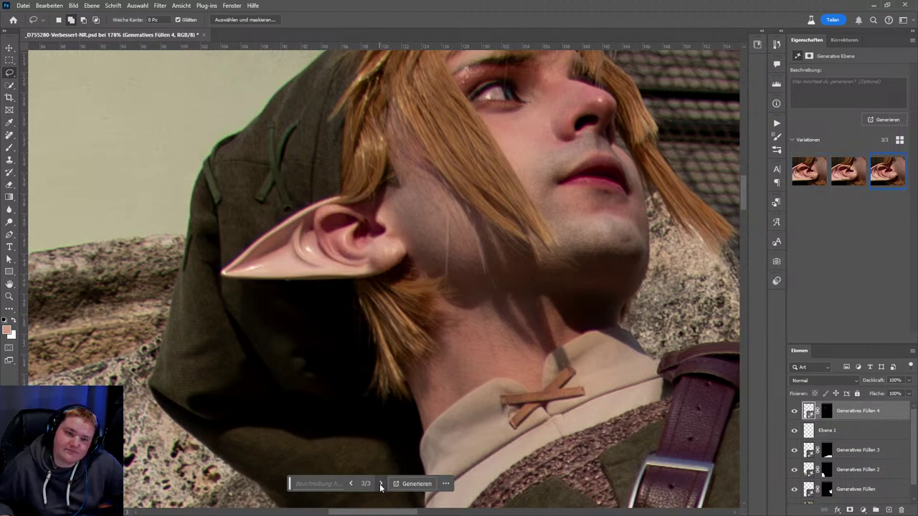
{"action": "scroll", "coordinate": [469, 316], "scroll_direction": "down", "scroll_amount": 1}
{"action": "scroll", "coordinate": [470, 315], "scroll_direction": "down", "scroll_amount": 5}
{"action": "scroll", "coordinate": [457, 323], "scroll_direction": "up", "scroll_amount": 1}
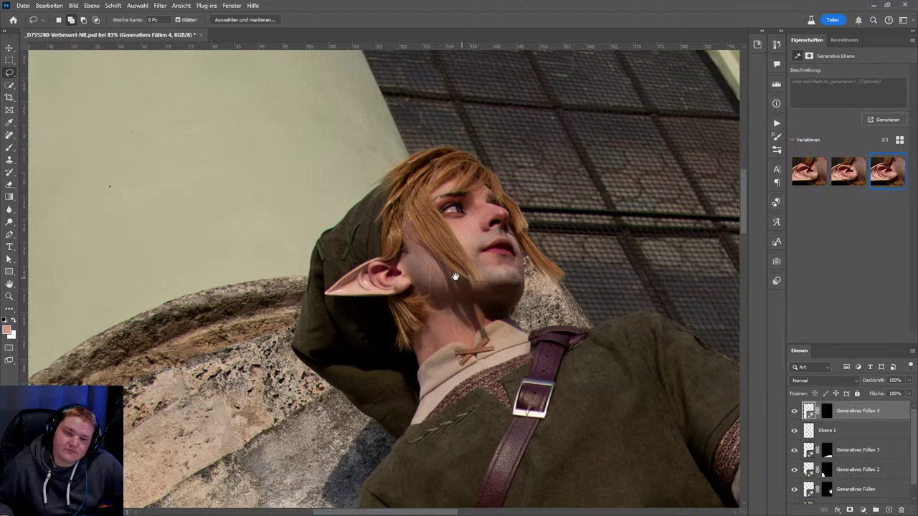
{"action": "scroll", "coordinate": [394, 321], "scroll_direction": "up", "scroll_amount": 1}
{"action": "scroll", "coordinate": [393, 320], "scroll_direction": "down", "scroll_amount": 1}
{"action": "scroll", "coordinate": [380, 301], "scroll_direction": "up", "scroll_amount": 1}
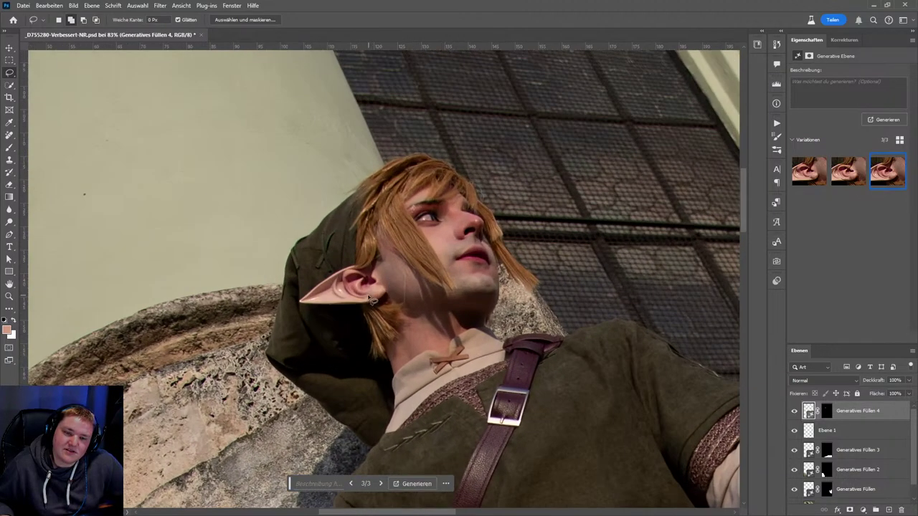
{"action": "scroll", "coordinate": [364, 279], "scroll_direction": "up", "scroll_amount": 2}
{"action": "scroll", "coordinate": [364, 279], "scroll_direction": "up", "scroll_amount": 2}
{"action": "scroll", "coordinate": [367, 279], "scroll_direction": "up", "scroll_amount": 1}
{"action": "scroll", "coordinate": [370, 279], "scroll_direction": "down", "scroll_amount": 1}
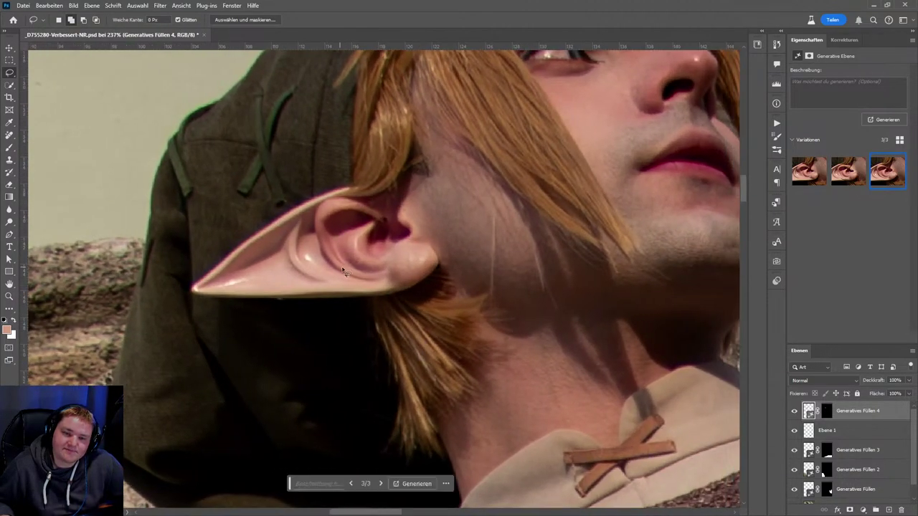
- Delete Generatives Füllen 4, lasso around the whole ear, and generate a fresh fill
{"action": "key", "text": "Delete"}
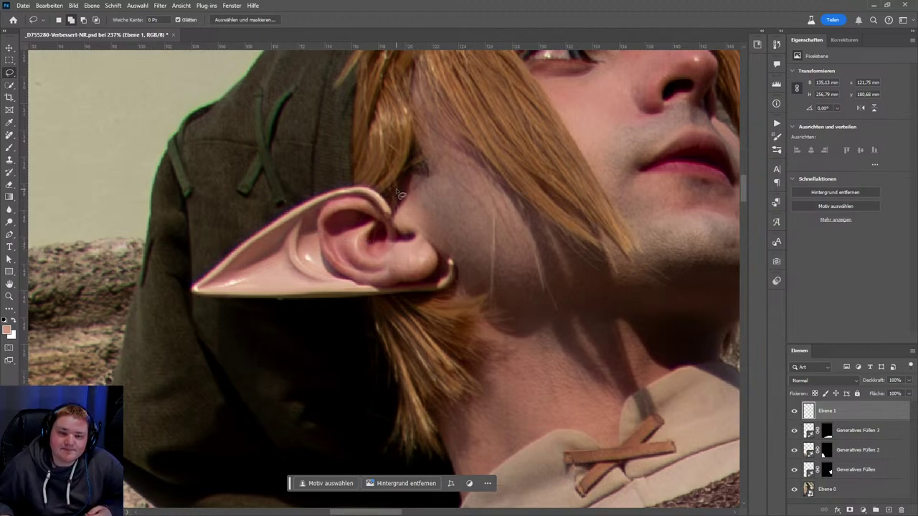
{"action": "left_click_drag", "start_coordinate": [395, 194], "coordinate": [320, 196]}
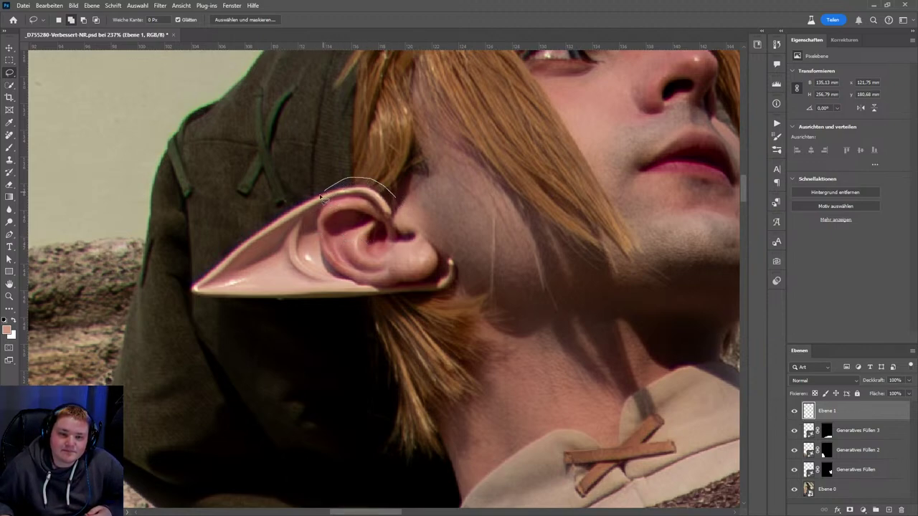
{"action": "left_click_drag", "start_coordinate": [308, 252], "coordinate": [462, 288]}
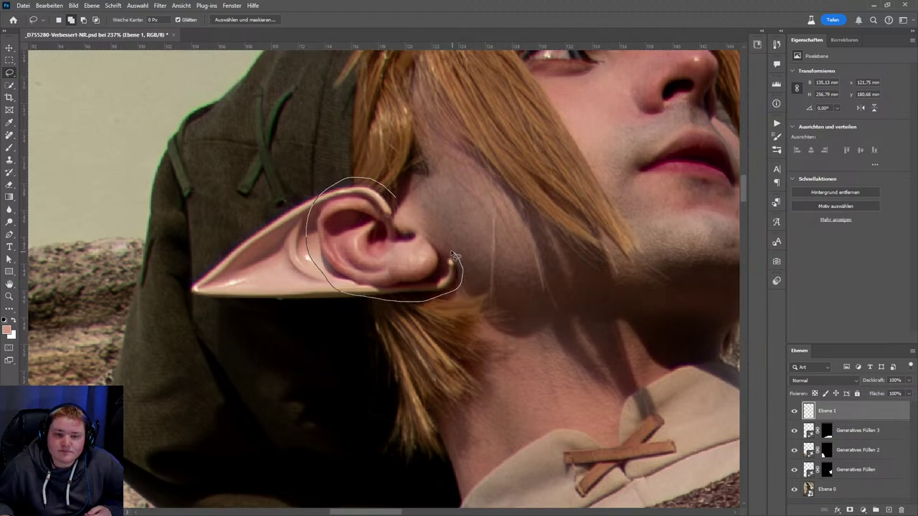
{"action": "left_click_drag", "start_coordinate": [452, 255], "coordinate": [432, 245]}
{"action": "left_click_drag", "start_coordinate": [402, 205], "coordinate": [402, 205]}
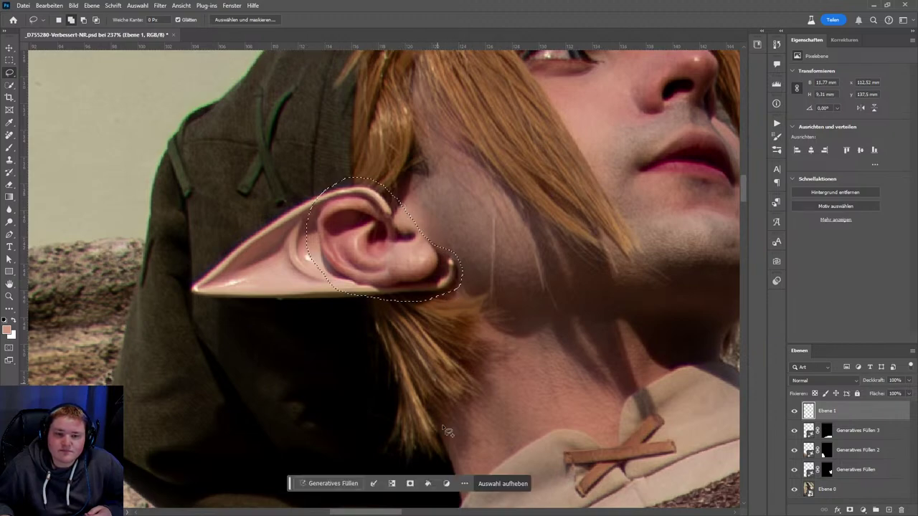
{"action": "left_click", "coordinate": [337, 484]}
{"action": "left_click", "coordinate": [541, 484]}
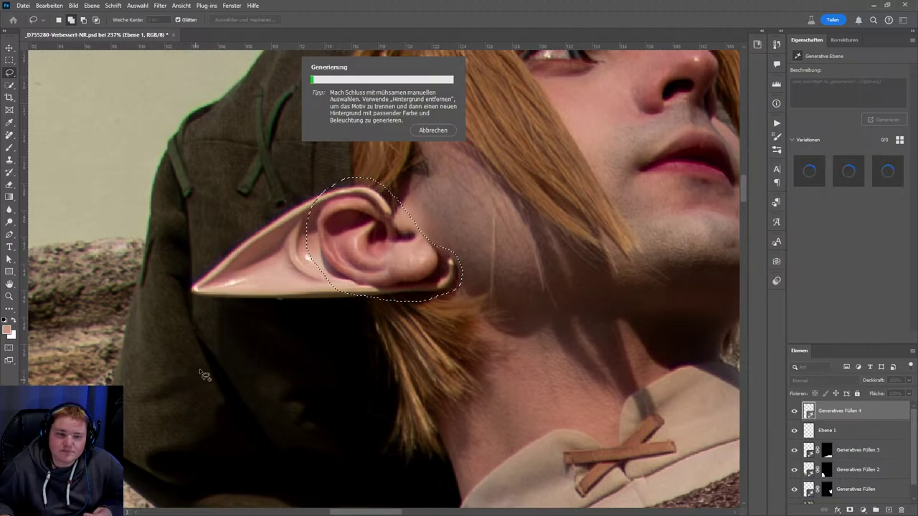
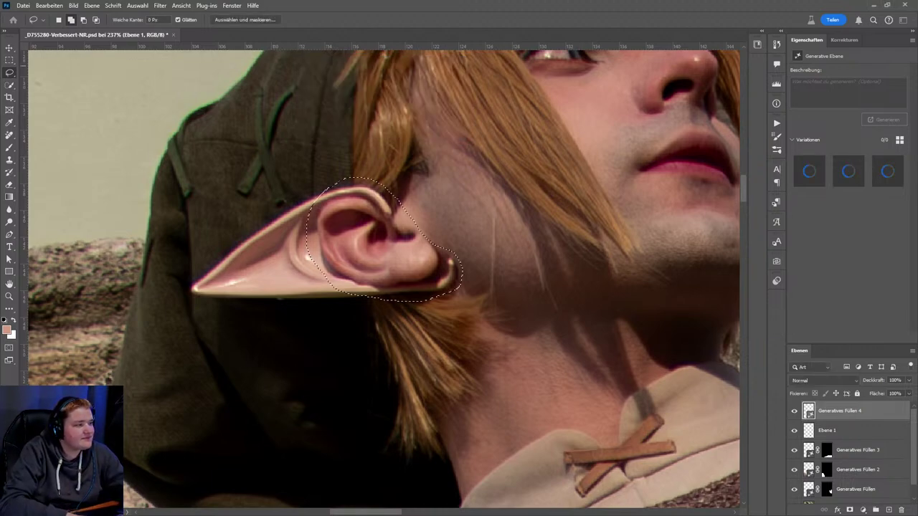
- Generate a pointed elf ear in the selection with Generative Fill
{"action": "key", "text": "t"}
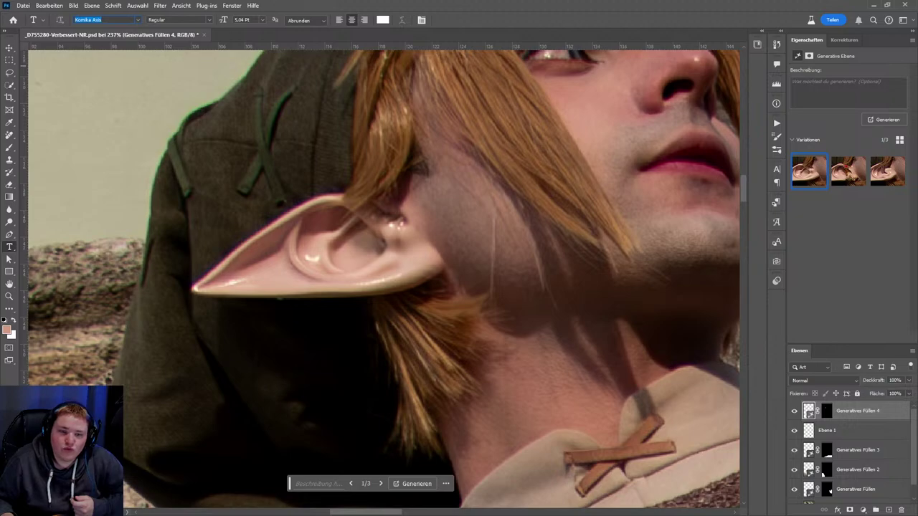
{"action": "left_click", "coordinate": [550, 25]}
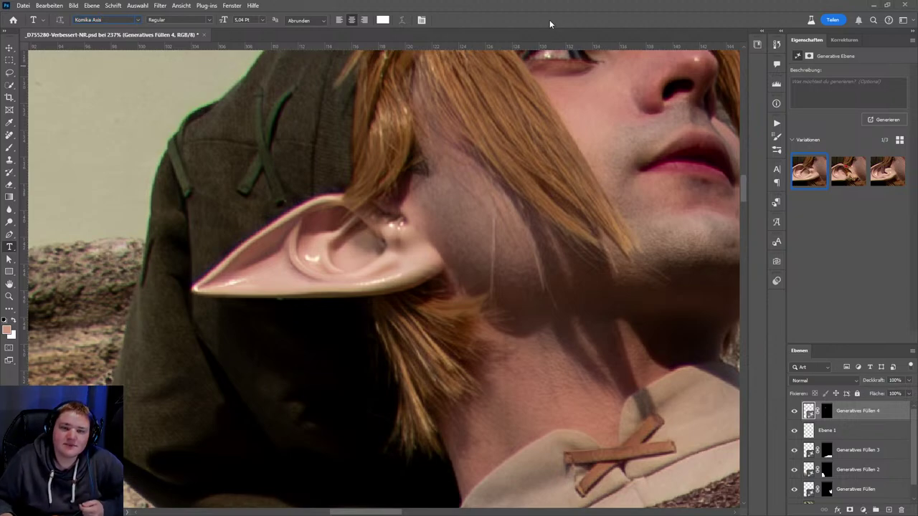
{"action": "scroll", "coordinate": [479, 292], "scroll_direction": "down", "scroll_amount": 3}
{"action": "scroll", "coordinate": [478, 292], "scroll_direction": "down", "scroll_amount": 3}
{"action": "scroll", "coordinate": [479, 292], "scroll_direction": "down", "scroll_amount": 3}
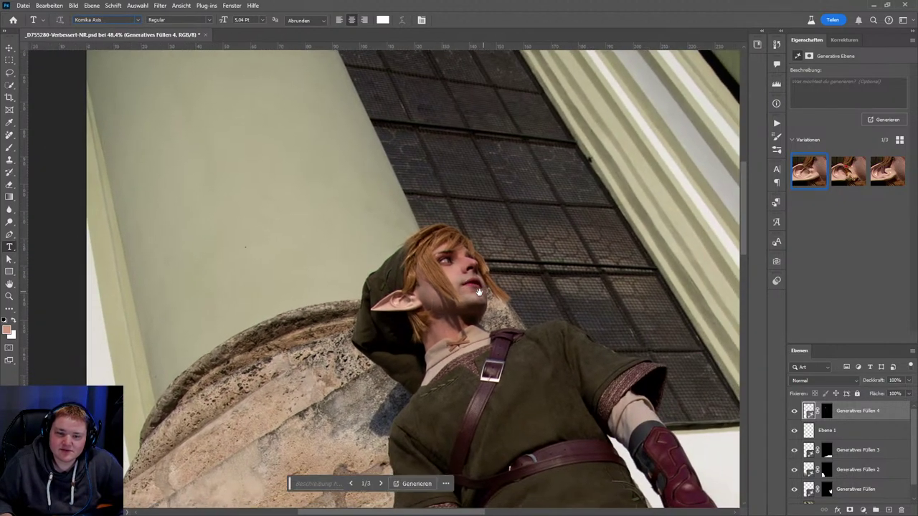
- Step through the generated ear variations and settle on the third (3/3)
{"action": "left_click", "coordinate": [381, 484]}
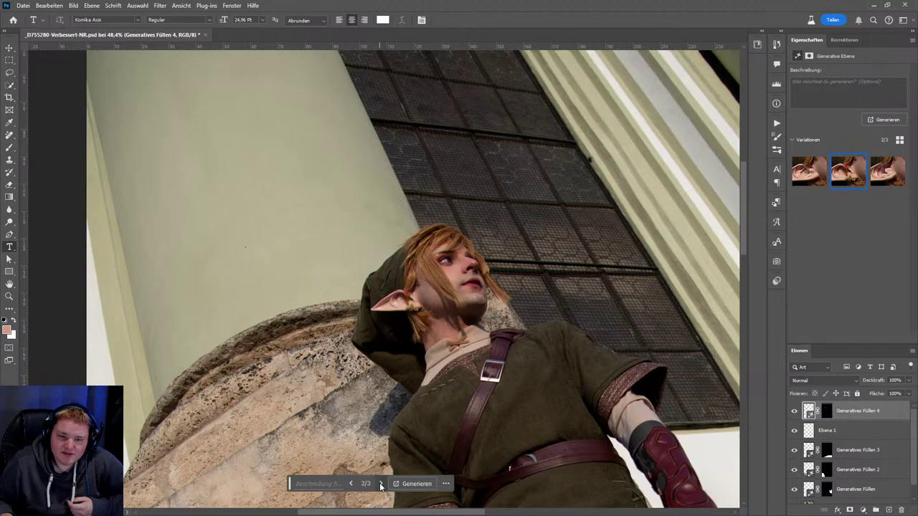
{"action": "scroll", "coordinate": [404, 277], "scroll_direction": "up", "scroll_amount": 3}
{"action": "scroll", "coordinate": [404, 277], "scroll_direction": "up", "scroll_amount": 2}
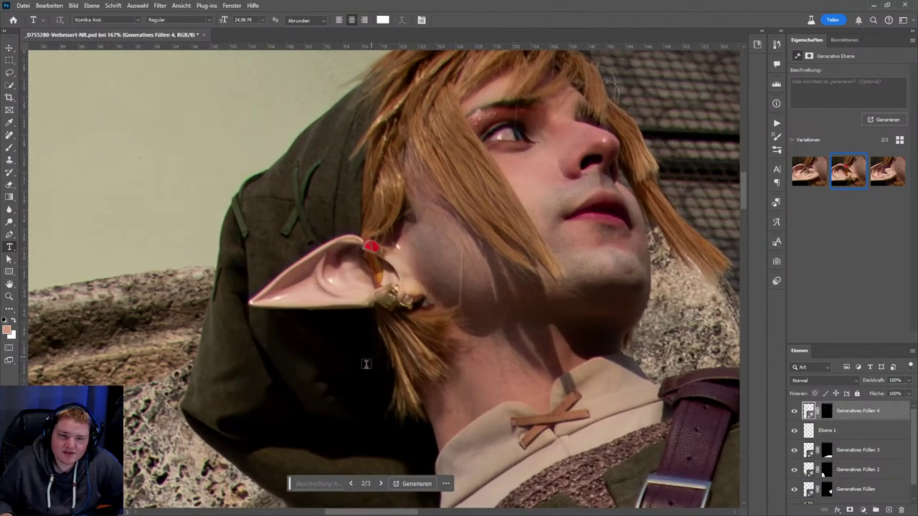
{"action": "left_click", "coordinate": [380, 483]}
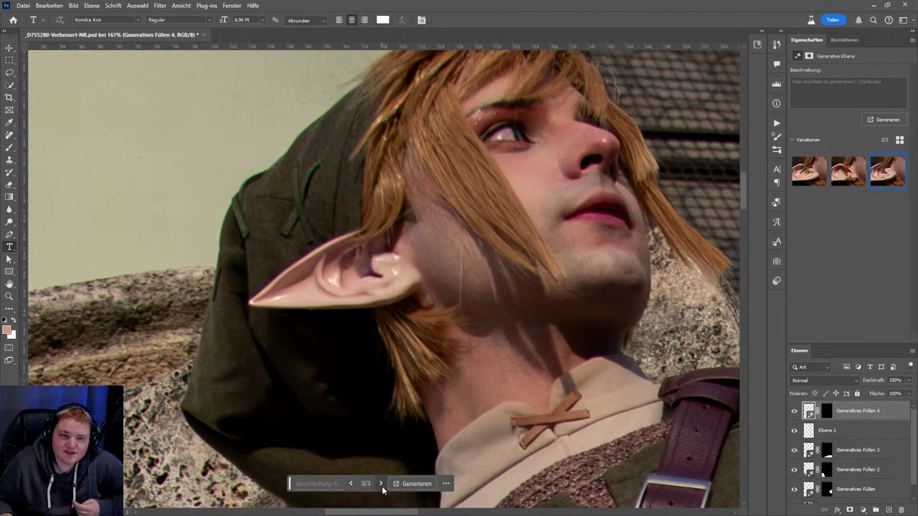
{"action": "scroll", "coordinate": [455, 260], "scroll_direction": "down", "scroll_amount": 1}
{"action": "scroll", "coordinate": [430, 262], "scroll_direction": "down", "scroll_amount": 2}
{"action": "scroll", "coordinate": [409, 265], "scroll_direction": "down", "scroll_amount": 1}
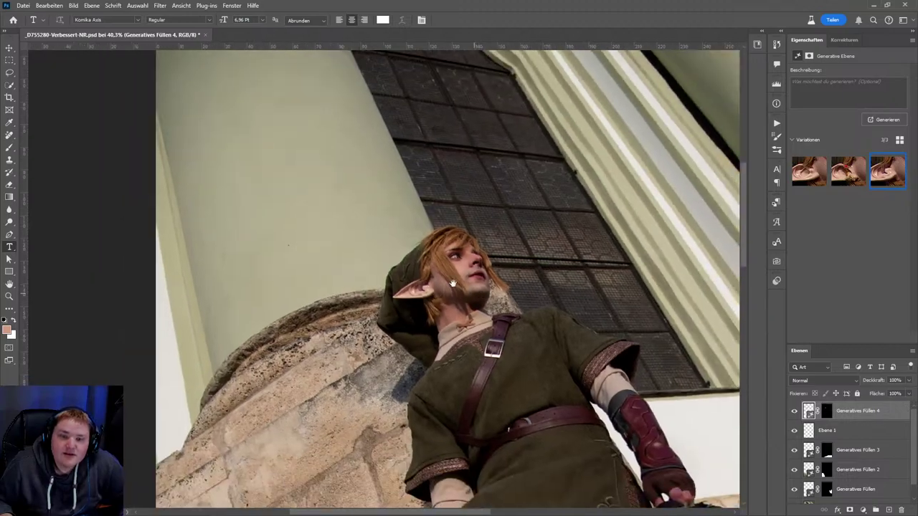
{"action": "scroll", "coordinate": [393, 266], "scroll_direction": "down", "scroll_amount": 1}
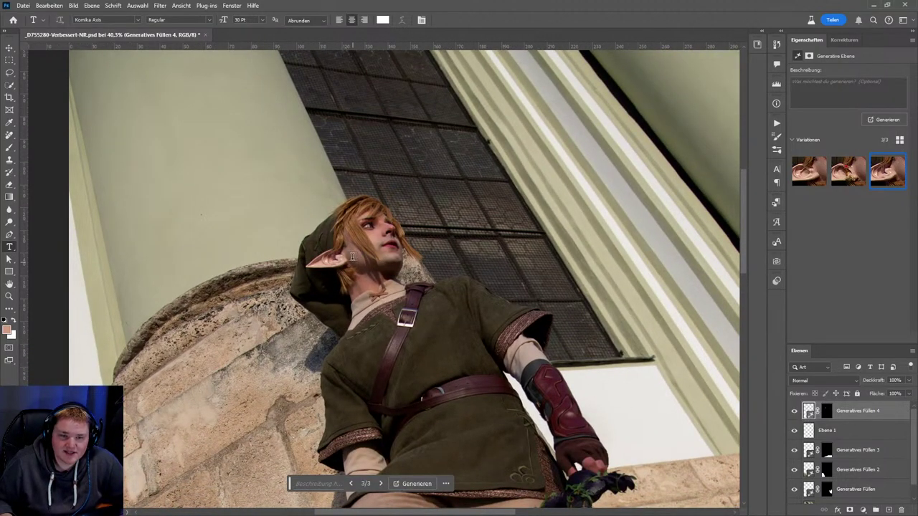
{"action": "scroll", "coordinate": [325, 267], "scroll_direction": "up", "scroll_amount": 3}
{"action": "scroll", "coordinate": [325, 268], "scroll_direction": "up", "scroll_amount": 2}
{"action": "scroll", "coordinate": [396, 265], "scroll_direction": "up", "scroll_amount": 2}
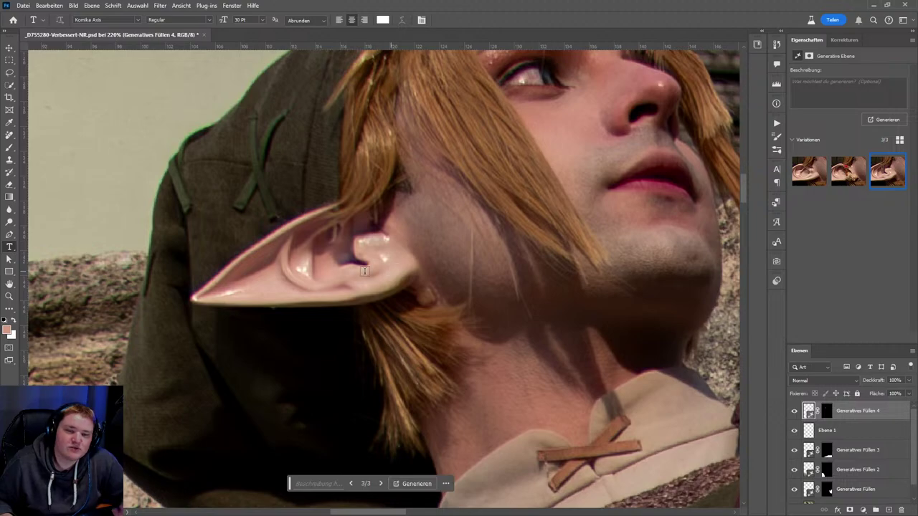
- Switch to the Brush tool and bring up the Korrekturen (Adjustments) list
{"action": "key", "text": "b"}
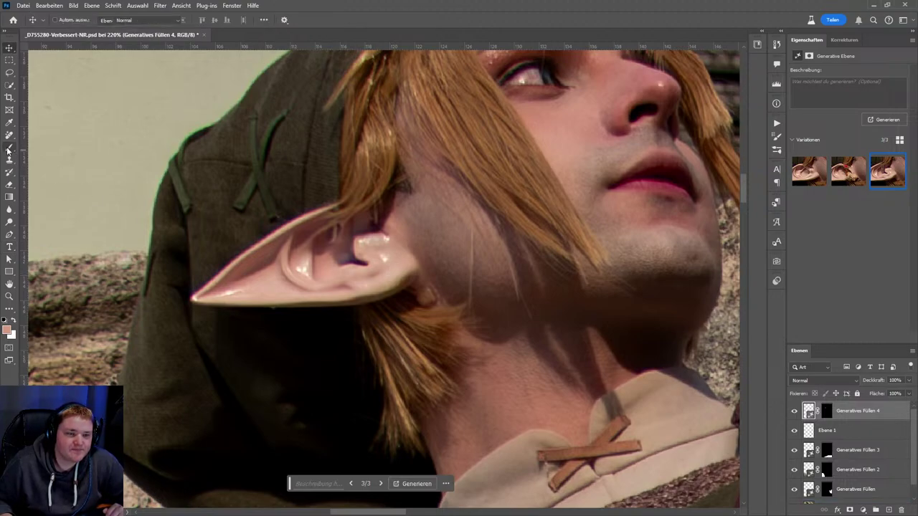
{"action": "scroll", "coordinate": [389, 306], "scroll_direction": "down", "scroll_amount": 3}
{"action": "scroll", "coordinate": [430, 287], "scroll_direction": "down", "scroll_amount": 1}
{"action": "scroll", "coordinate": [409, 277], "scroll_direction": "down", "scroll_amount": 2}
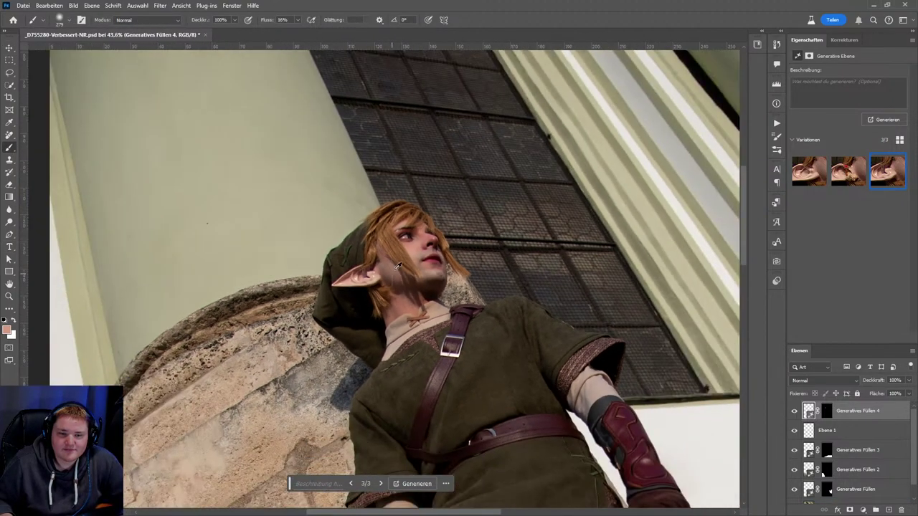
{"action": "scroll", "coordinate": [416, 261], "scroll_direction": "down", "scroll_amount": 1}
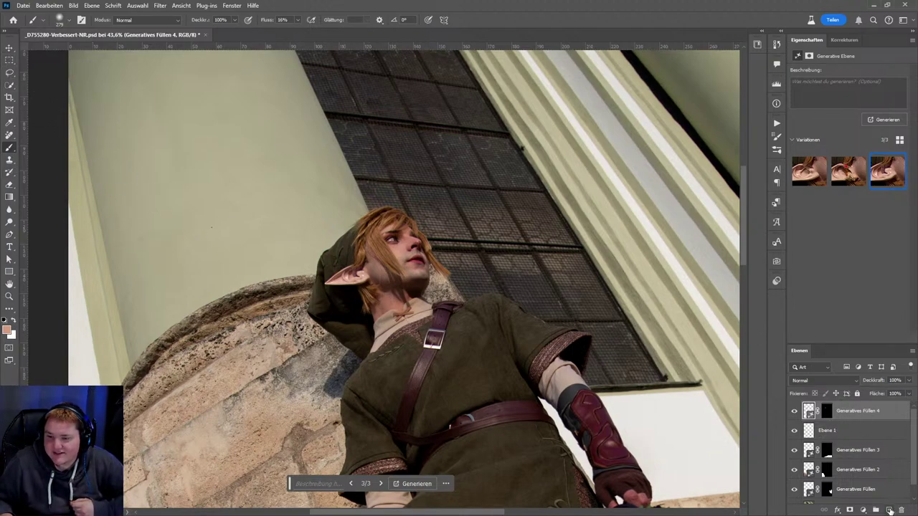
{"action": "left_click", "coordinate": [844, 40]}
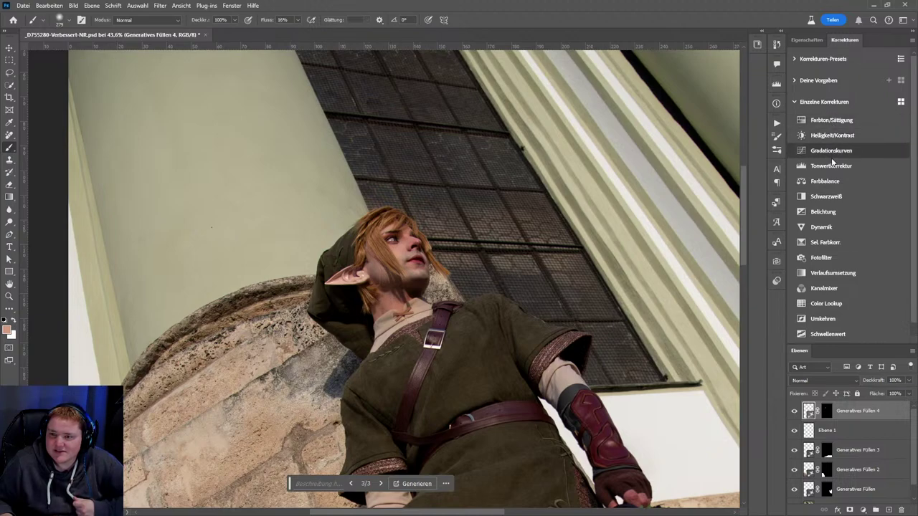
- Add a Curves (Kurven 1) adjustment layer
{"action": "left_click", "coordinate": [831, 150]}
{"action": "scroll", "coordinate": [366, 272], "scroll_direction": "up", "scroll_amount": 1}
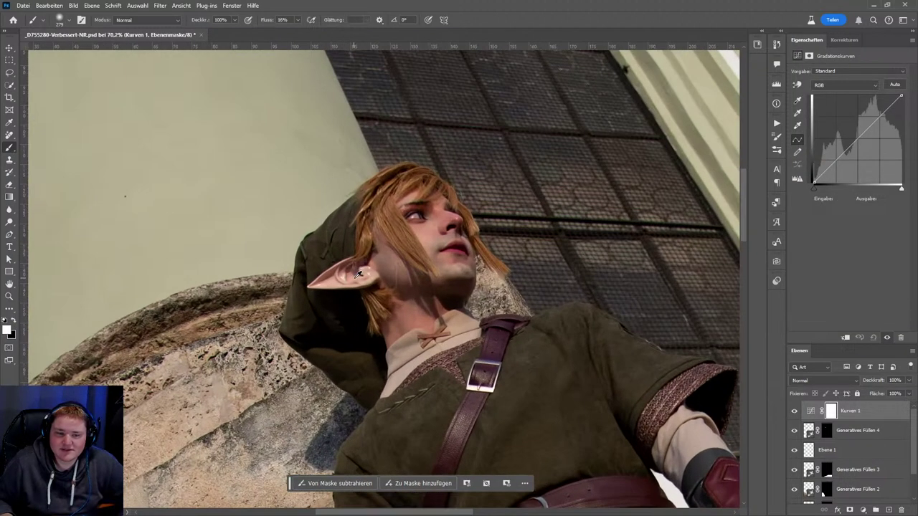
{"action": "scroll", "coordinate": [378, 266], "scroll_direction": "up", "scroll_amount": 3}
{"action": "scroll", "coordinate": [385, 242], "scroll_direction": "up", "scroll_amount": 2}
{"action": "scroll", "coordinate": [383, 264], "scroll_direction": "up", "scroll_amount": 1}
{"action": "scroll", "coordinate": [383, 263], "scroll_direction": "down", "scroll_amount": 3}
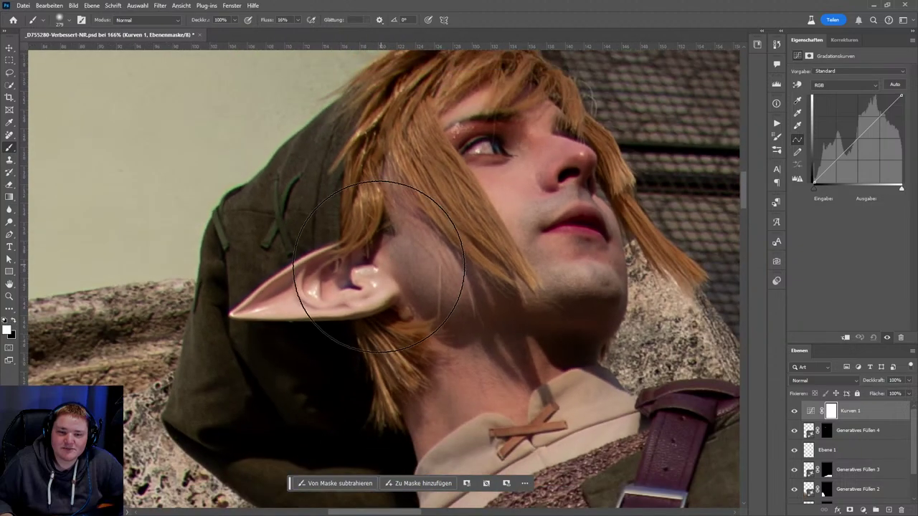
{"action": "scroll", "coordinate": [502, 243], "scroll_direction": "down", "scroll_amount": 1}
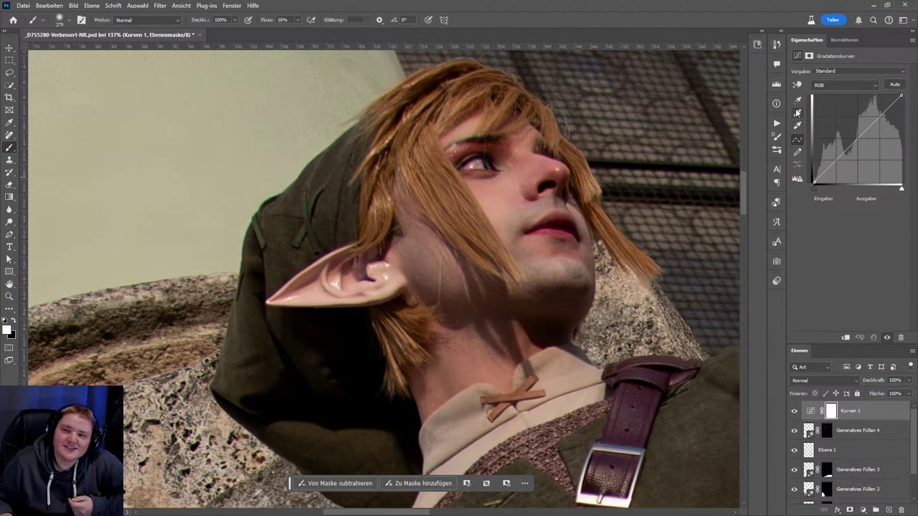
- Set the Curves midtone target to a sampled skin brown and apply it on the ear
{"action": "double_click", "coordinate": [796, 114]}
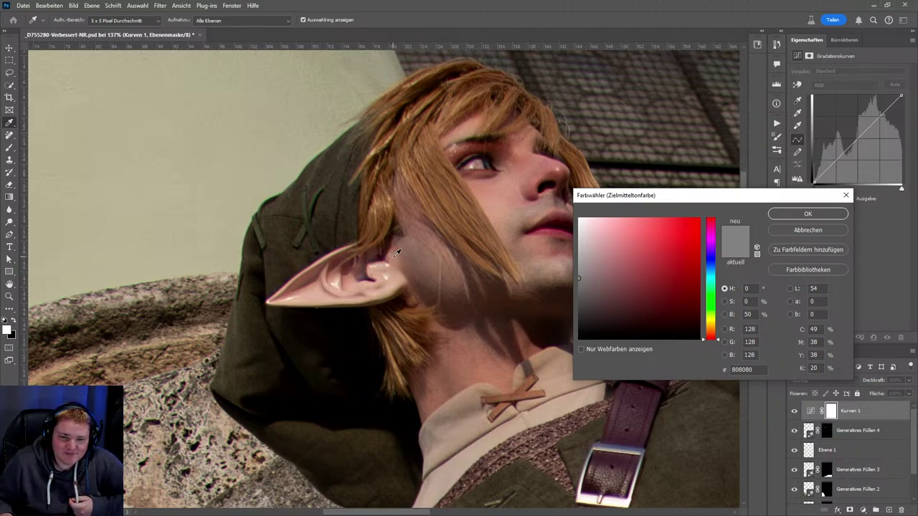
{"action": "type", "text": "ffffff"}
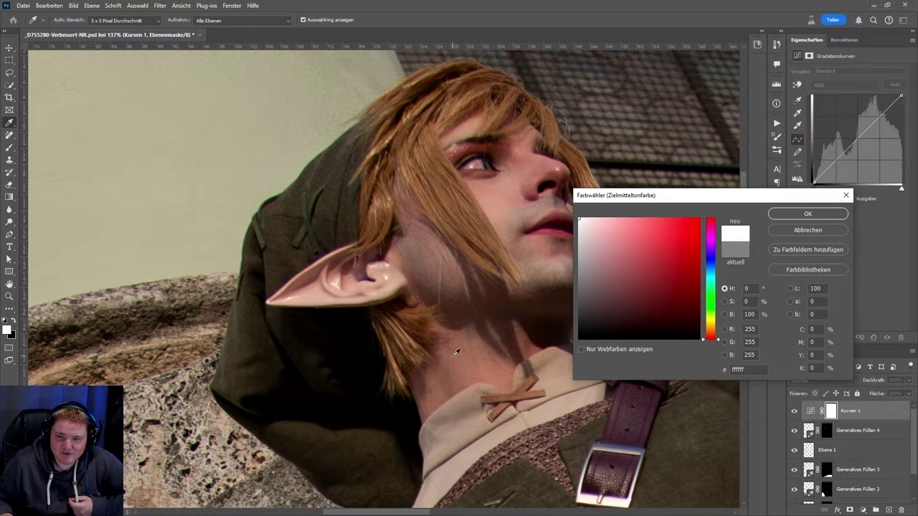
{"action": "left_click", "coordinate": [810, 230]}
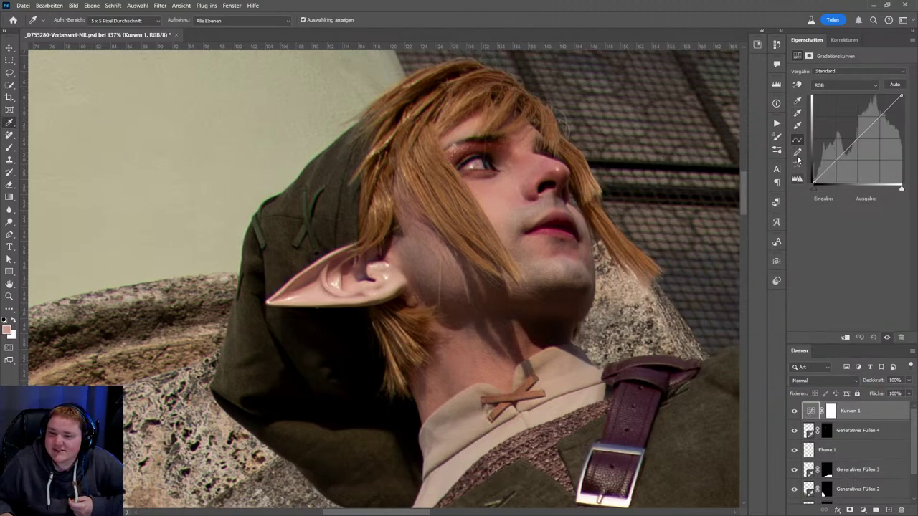
{"action": "double_click", "coordinate": [796, 114]}
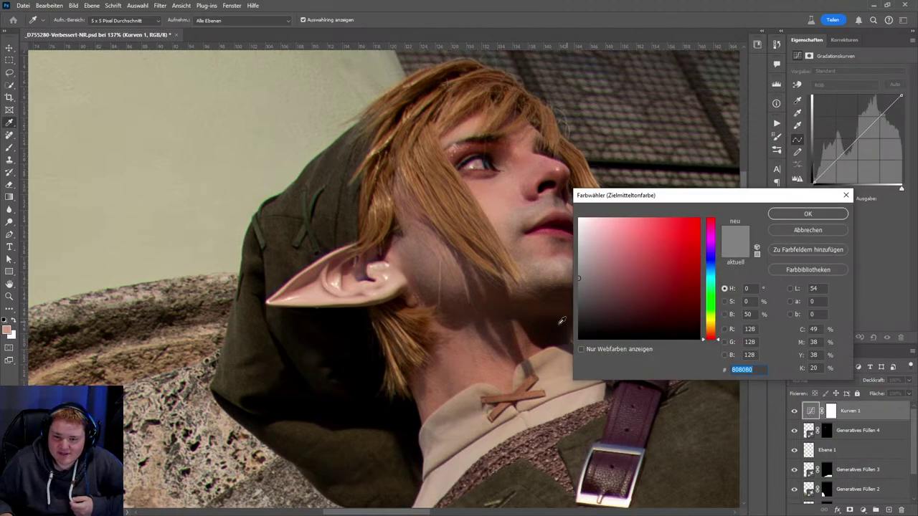
{"action": "left_click", "coordinate": [455, 356]}
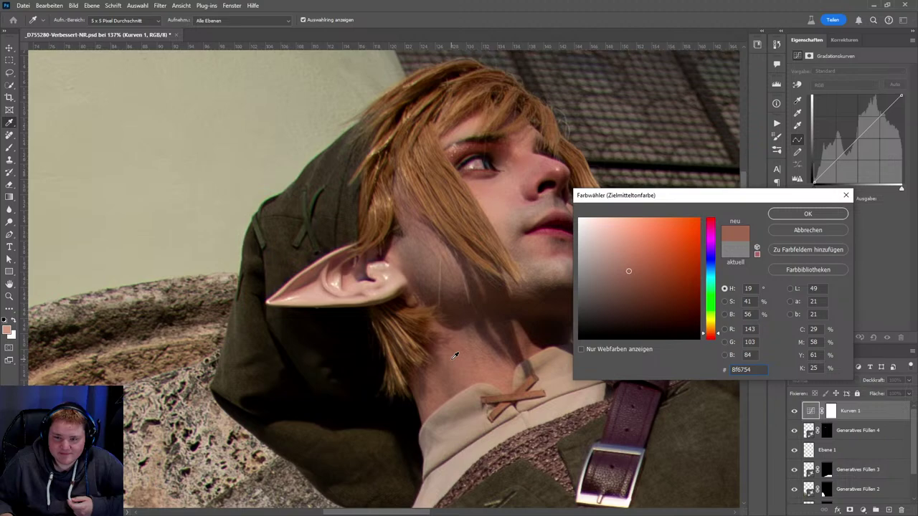
{"action": "left_click", "coordinate": [803, 214]}
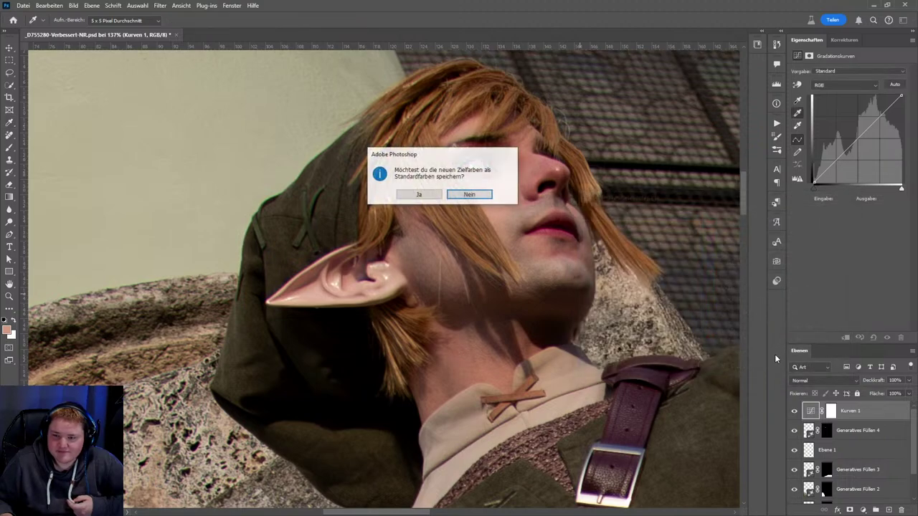
{"action": "left_click", "coordinate": [470, 195]}
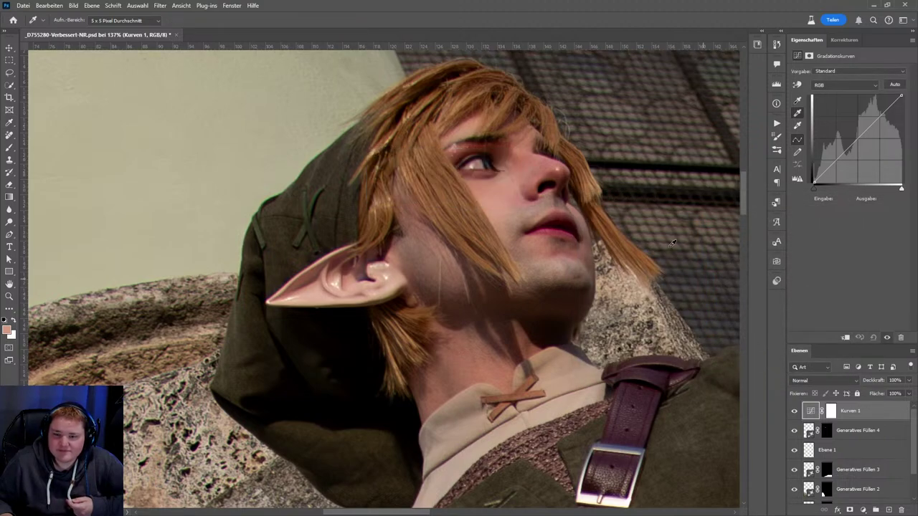
{"action": "left_click", "coordinate": [389, 287]}
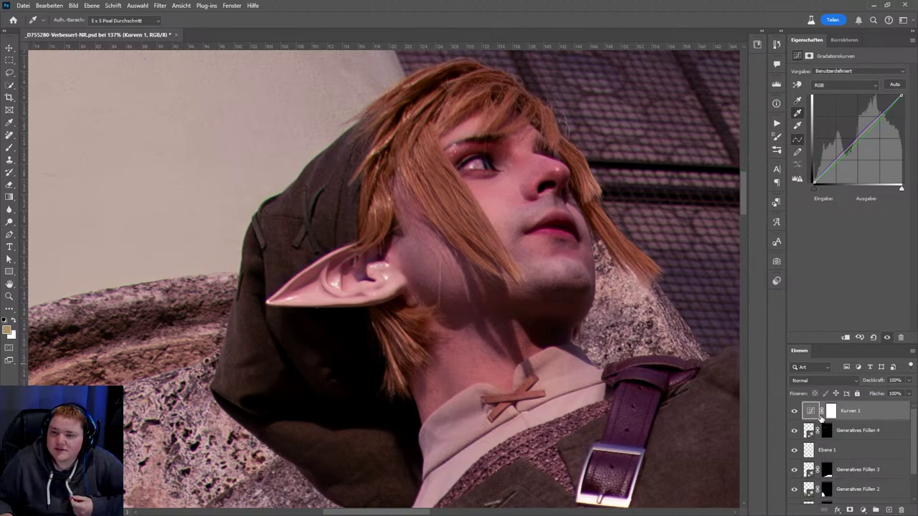
- Retry with a rosier sampled midtone target and reapply the correction on the cheek
{"action": "left_click", "coordinate": [816, 415]}
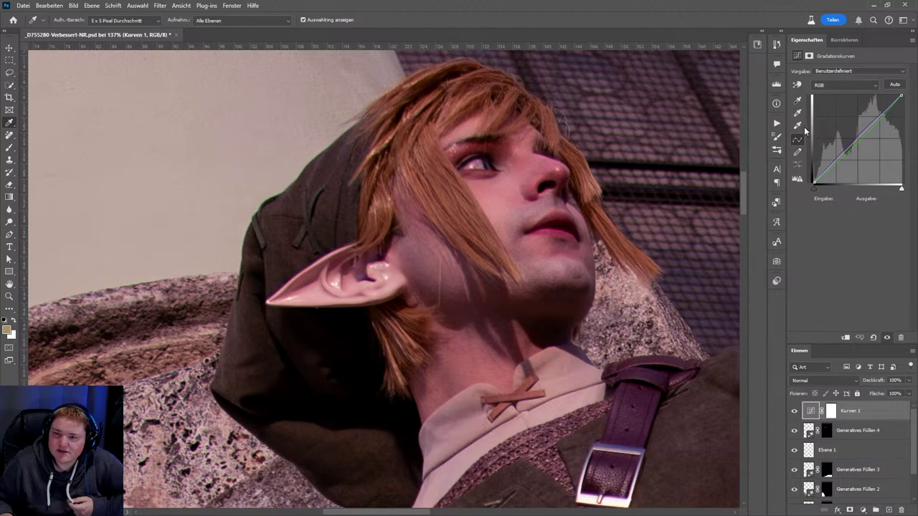
{"action": "double_click", "coordinate": [796, 113]}
{"action": "left_click_drag", "start_coordinate": [589, 314], "coordinate": [594, 271]}
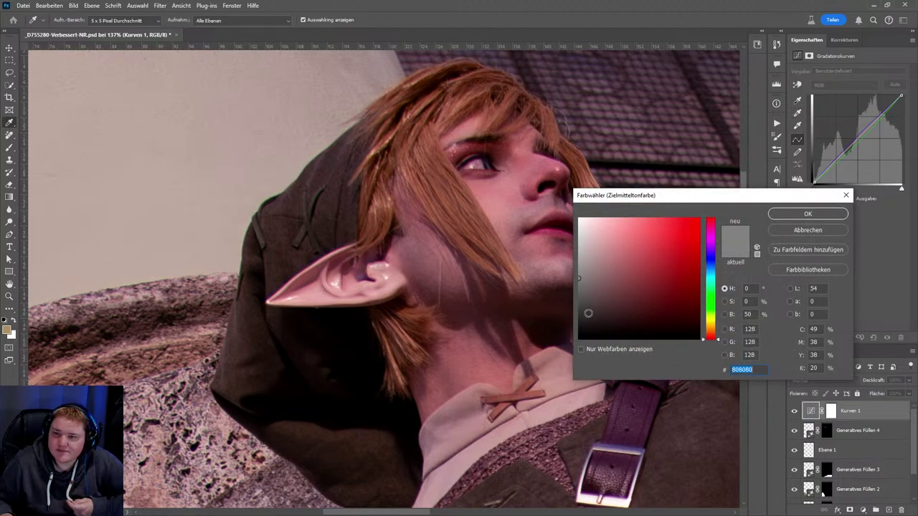
{"action": "left_click", "coordinate": [597, 270]}
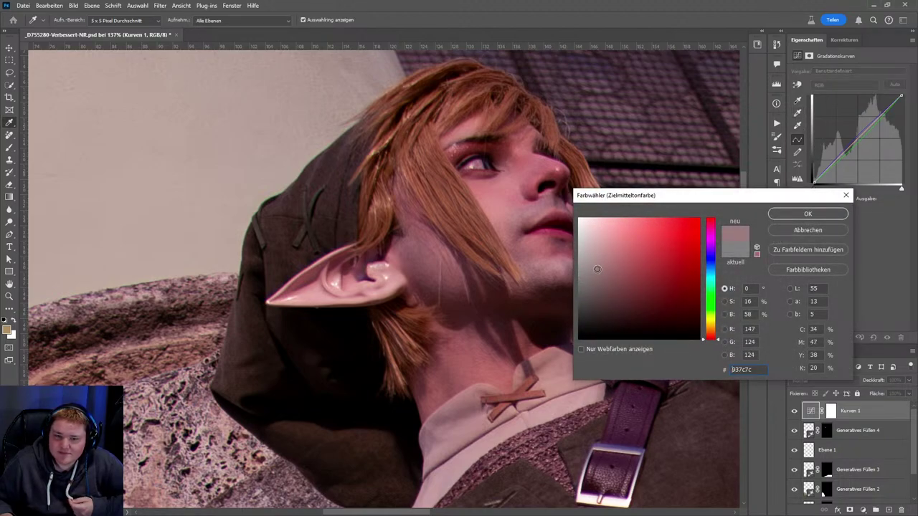
{"action": "left_click", "coordinate": [396, 250]}
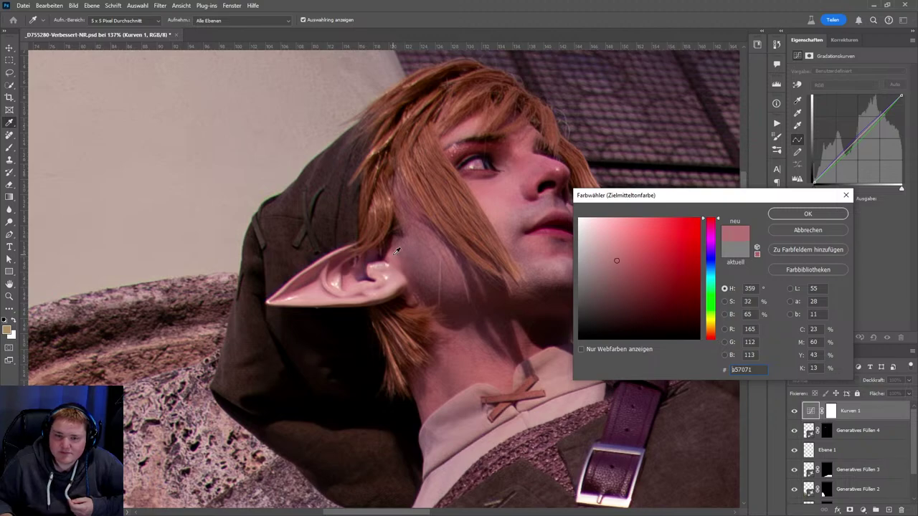
{"action": "left_click", "coordinate": [807, 213]}
{"action": "left_click", "coordinate": [471, 195]}
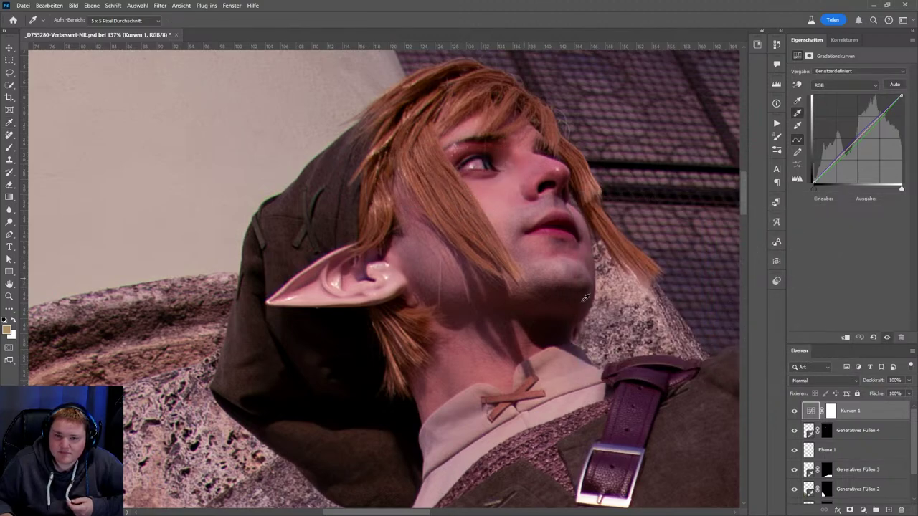
{"action": "left_click", "coordinate": [424, 260]}
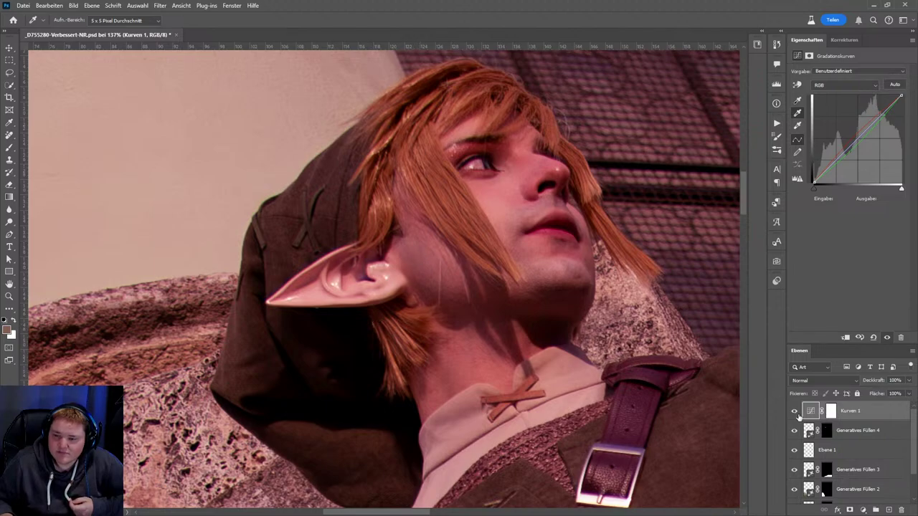
- Compare the photo with and without Kurven 1, leaving the curves hidden
{"action": "left_click", "coordinate": [795, 414]}
{"action": "left_click", "coordinate": [792, 413]}
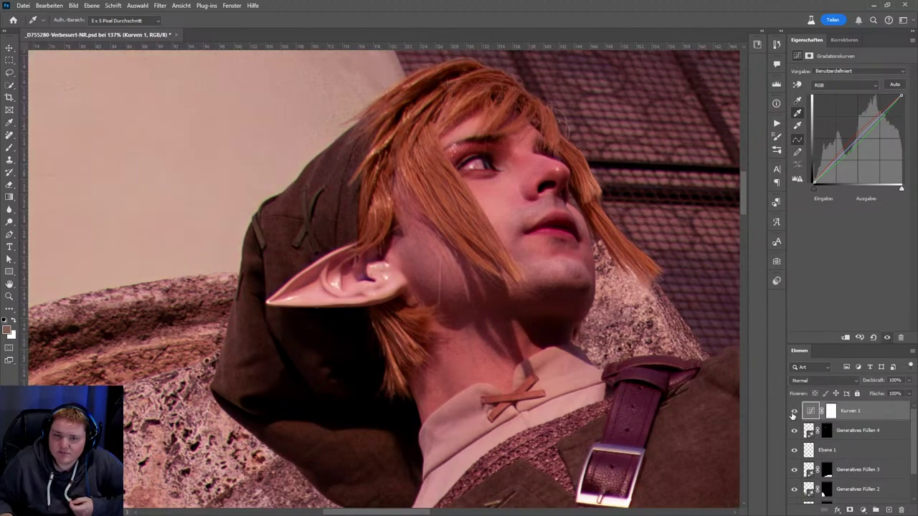
{"action": "left_click", "coordinate": [794, 414]}
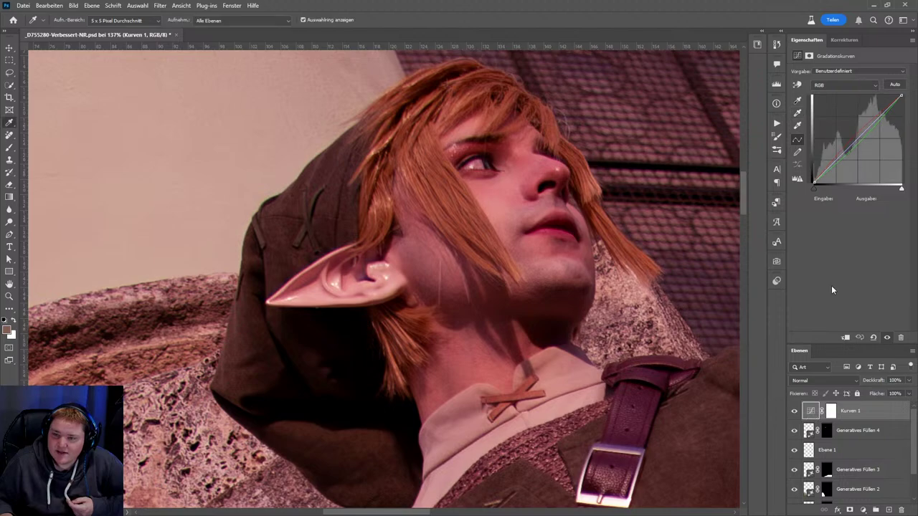
{"action": "double_click", "coordinate": [795, 124]}
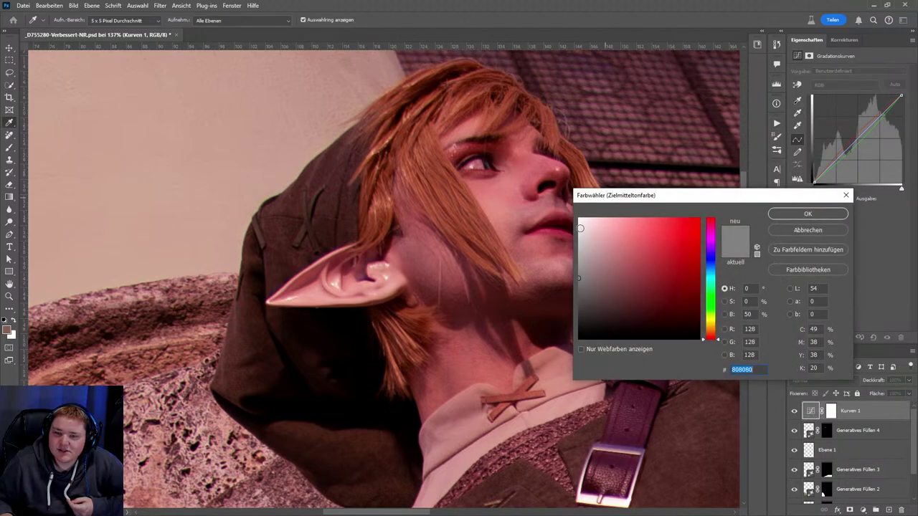
{"action": "left_click", "coordinate": [819, 230]}
{"action": "left_click", "coordinate": [794, 411]}
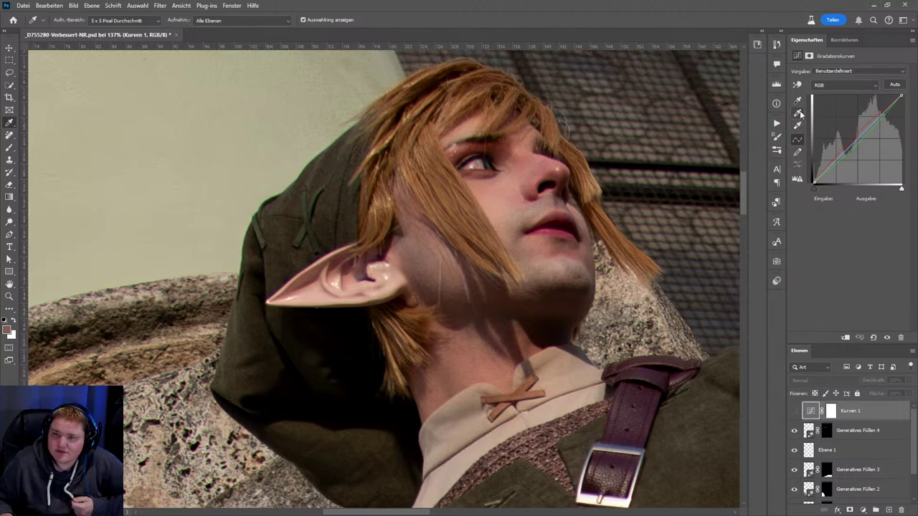
- Set the midtone target to the skin tone aa836d, save as default, and compare
{"action": "double_click", "coordinate": [796, 113]}
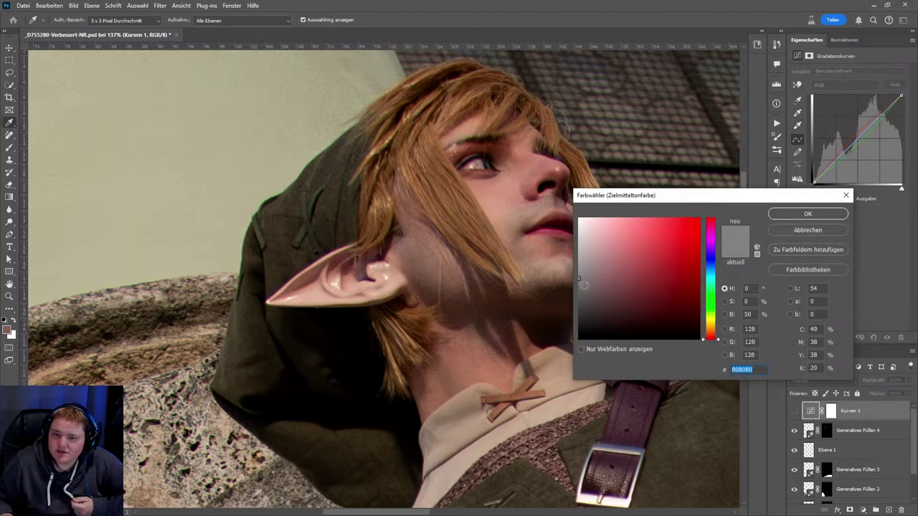
{"action": "left_click", "coordinate": [397, 255]}
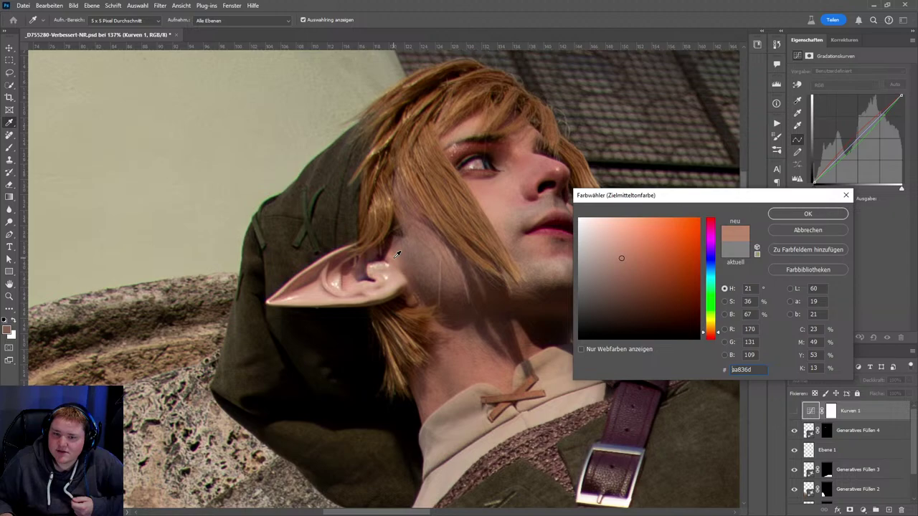
{"action": "left_click", "coordinate": [807, 214]}
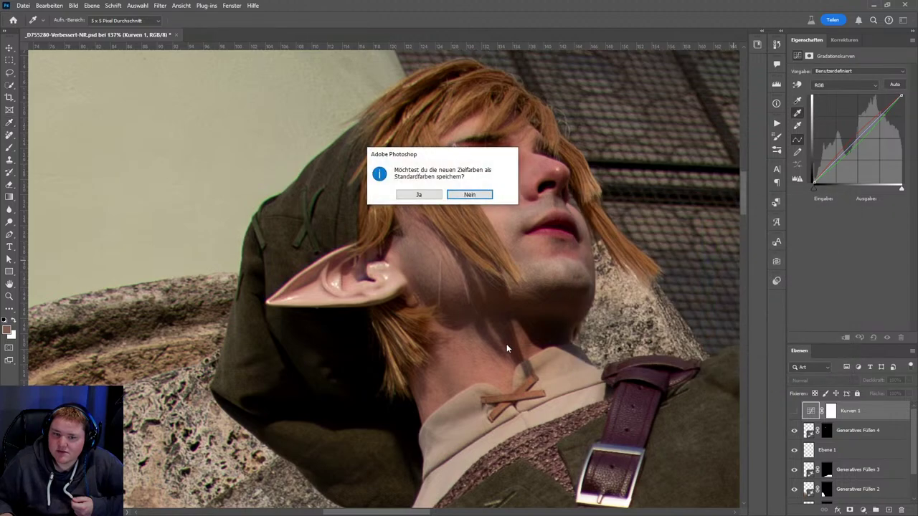
{"action": "left_click", "coordinate": [422, 197]}
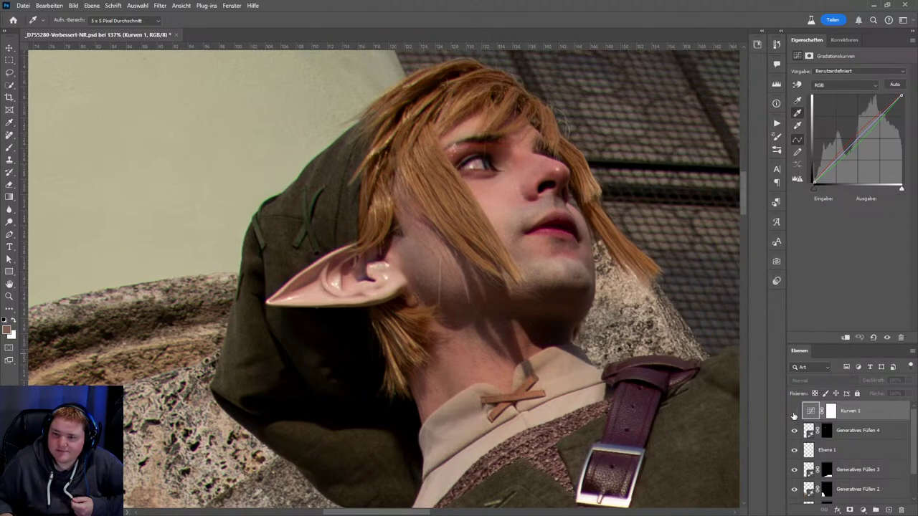
{"action": "left_click", "coordinate": [793, 415]}
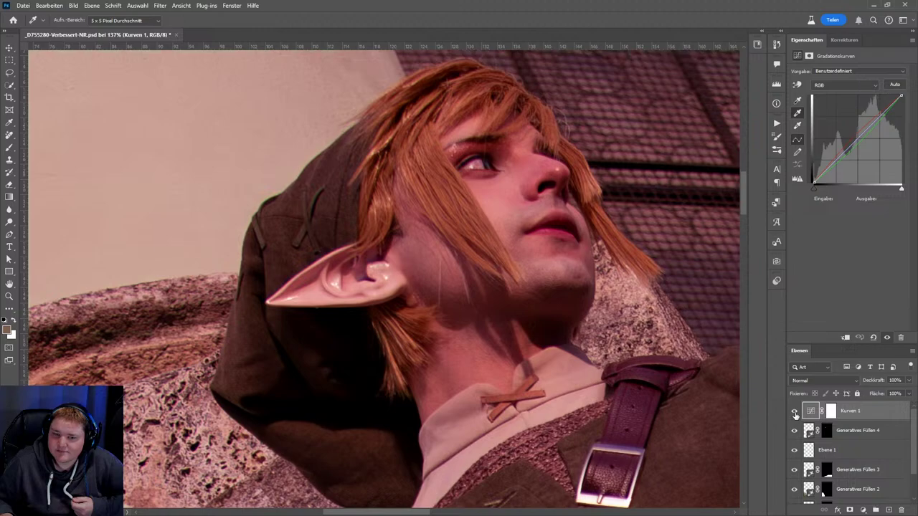
{"action": "left_click", "coordinate": [794, 415]}
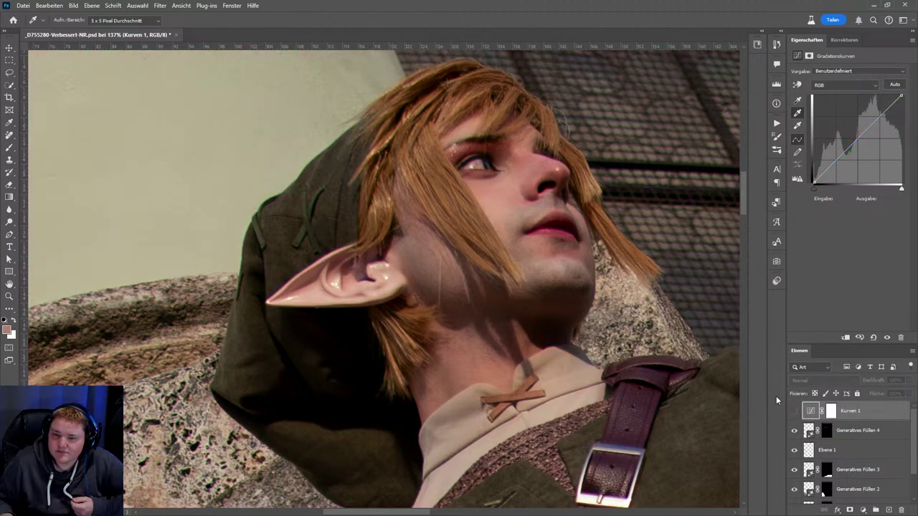
{"action": "left_click", "coordinate": [793, 413]}
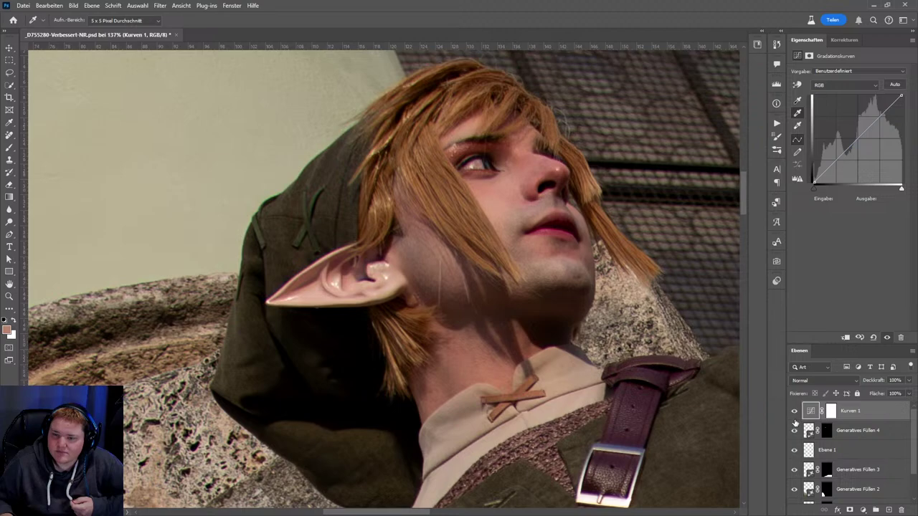
{"action": "left_click", "coordinate": [794, 413]}
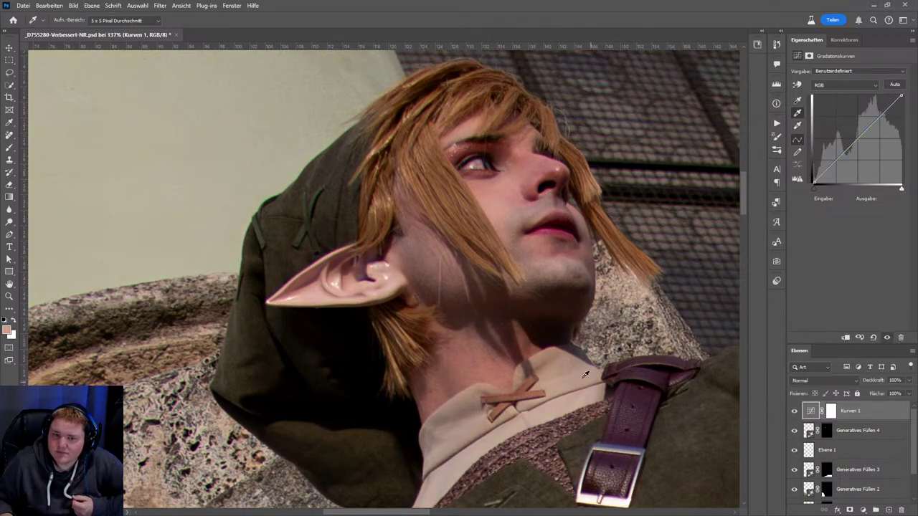
- Toggle the Kurven 1 curves to compare Link's face with and without them
{"action": "scroll", "coordinate": [469, 311], "scroll_direction": "down", "scroll_amount": 5}
{"action": "scroll", "coordinate": [469, 310], "scroll_direction": "up", "scroll_amount": 3}
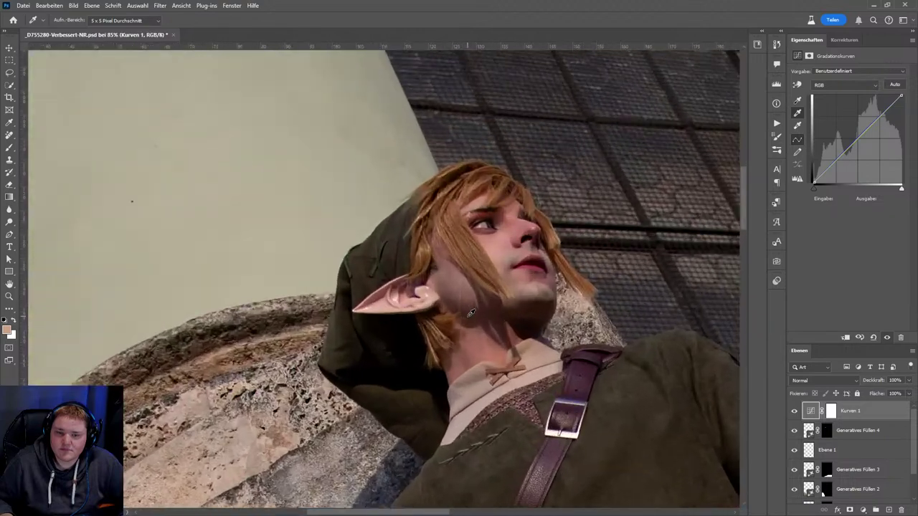
{"action": "scroll", "coordinate": [469, 310], "scroll_direction": "up", "scroll_amount": 2}
{"action": "left_click", "coordinate": [794, 411]}
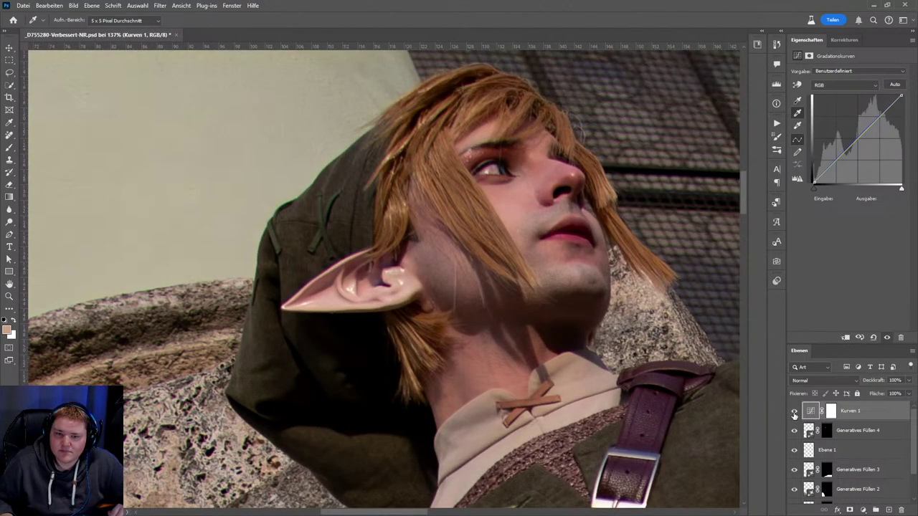
{"action": "left_click", "coordinate": [793, 411]}
{"action": "left_click", "coordinate": [794, 411]}
{"action": "left_click", "coordinate": [793, 412]}
- Zoom out to the whole figure and compare the full photo with and without curves
{"action": "scroll", "coordinate": [630, 432], "scroll_direction": "down", "scroll_amount": 5}
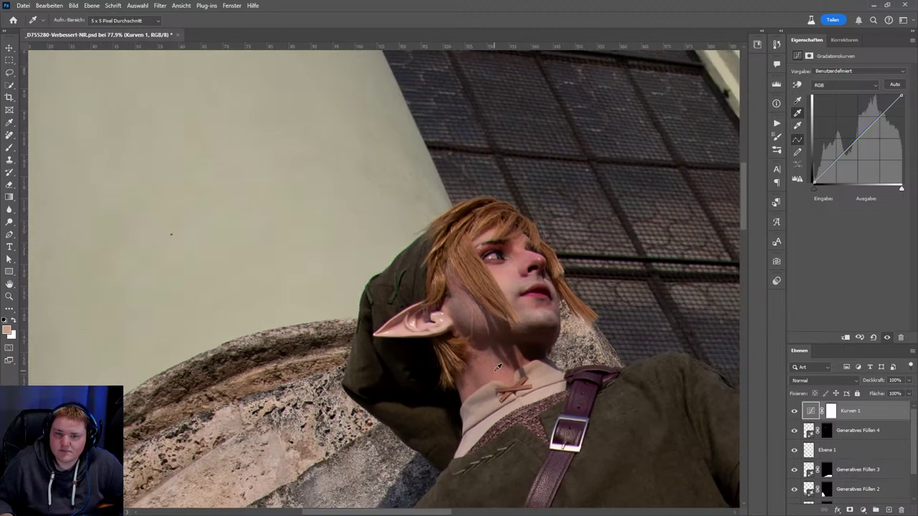
{"action": "left_click_drag", "start_coordinate": [629, 432], "coordinate": [495, 263]}
{"action": "scroll", "coordinate": [494, 263], "scroll_direction": "down", "scroll_amount": 3}
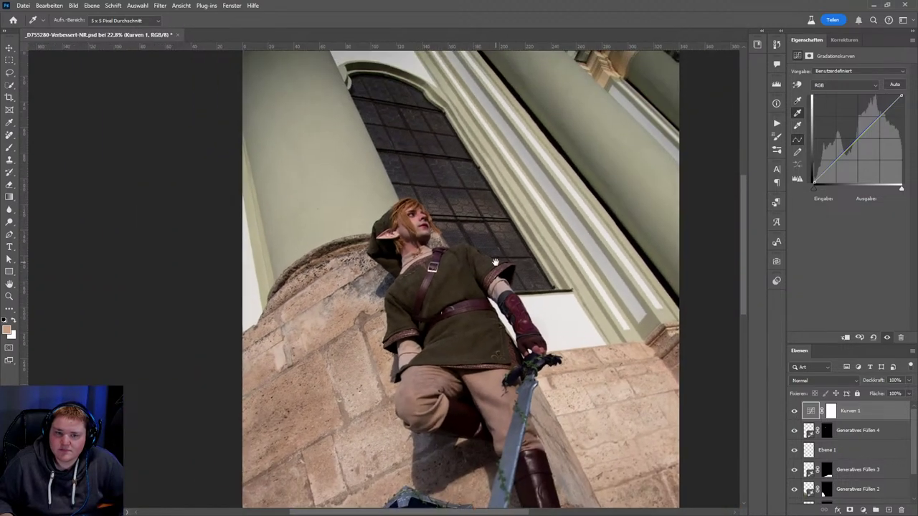
{"action": "left_click", "coordinate": [794, 411]}
{"action": "left_click", "coordinate": [794, 412]}
{"action": "left_click", "coordinate": [794, 411]}
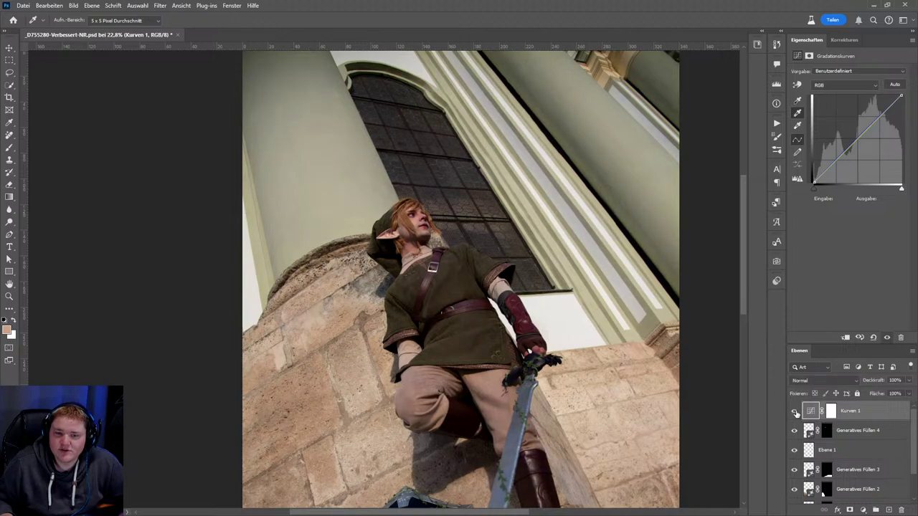
{"action": "left_click", "coordinate": [794, 411]}
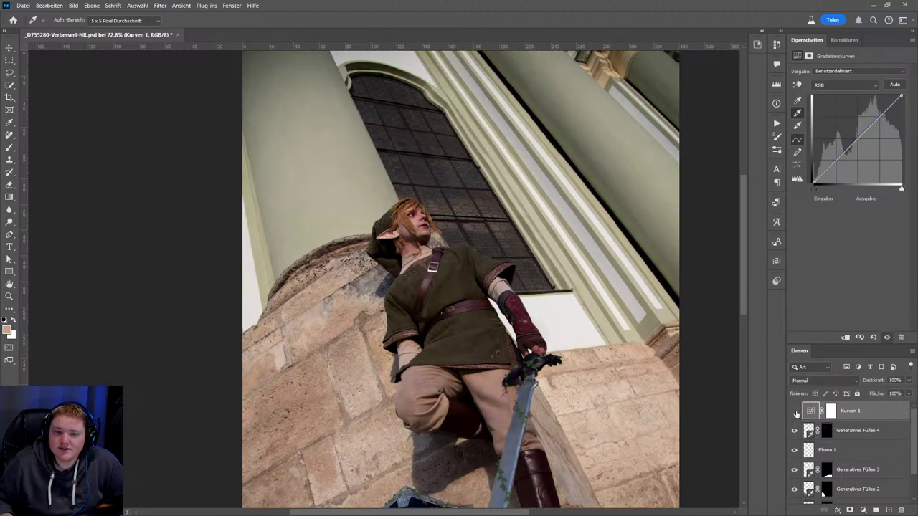
{"action": "left_click", "coordinate": [794, 411]}
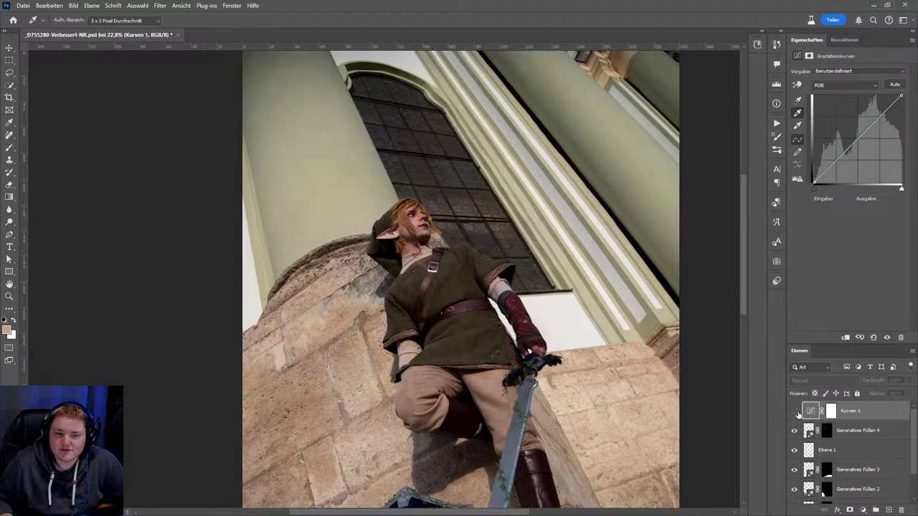
{"action": "left_click", "coordinate": [795, 411]}
{"action": "left_click", "coordinate": [795, 411]}
{"action": "left_click", "coordinate": [794, 411]}
- Pan to the pillar and compare it with and without the curves
{"action": "key", "text": "i"}
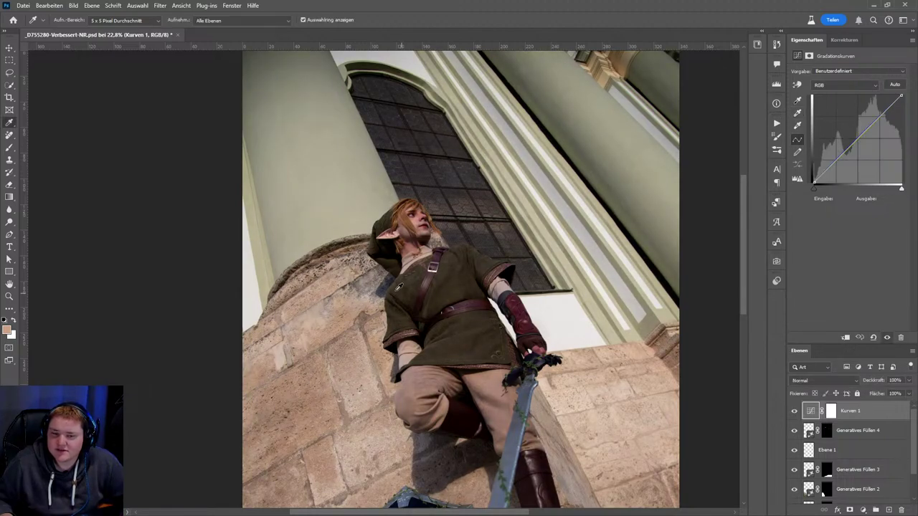
{"action": "mouse_move", "coordinate": [403, 238]}
{"action": "left_mouse_down"}
{"action": "mouse_move", "coordinate": [407, 260]}
{"action": "mouse_move", "coordinate": [450, 270]}
{"action": "mouse_move", "coordinate": [318, 297]}
{"action": "left_mouse_up"}
{"action": "scroll", "coordinate": [395, 352], "scroll_direction": "down", "scroll_amount": 5}
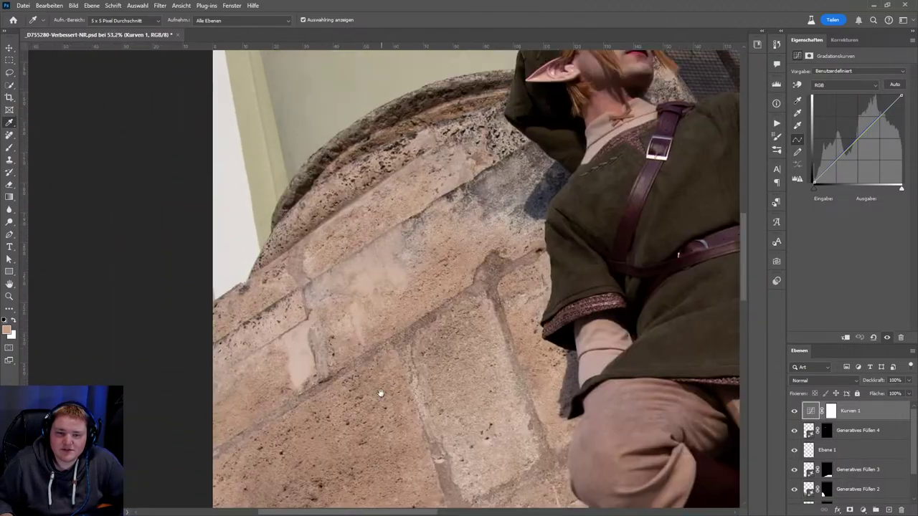
{"action": "scroll", "coordinate": [435, 355], "scroll_direction": "up", "scroll_amount": 6}
{"action": "scroll", "coordinate": [435, 355], "scroll_direction": "up", "scroll_amount": 2}
{"action": "scroll", "coordinate": [492, 303], "scroll_direction": "down", "scroll_amount": 2}
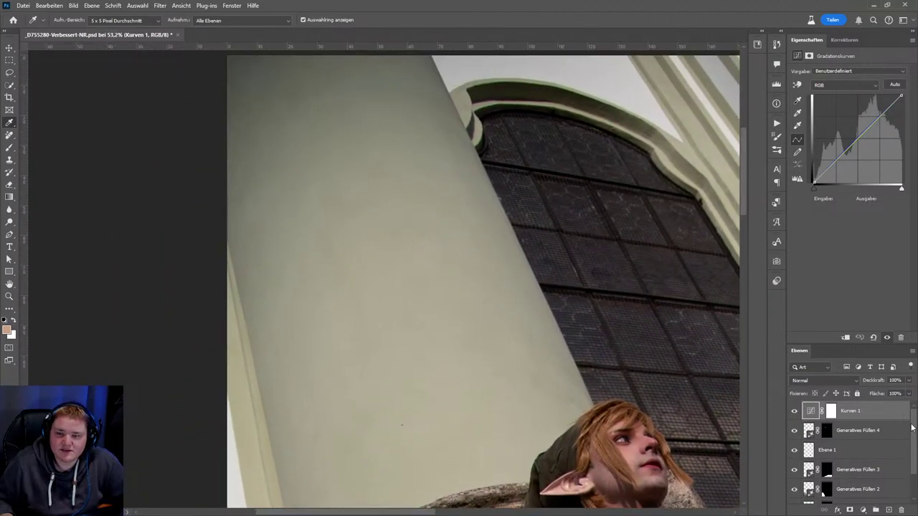
{"action": "left_click", "coordinate": [794, 411]}
{"action": "left_click", "coordinate": [794, 410]}
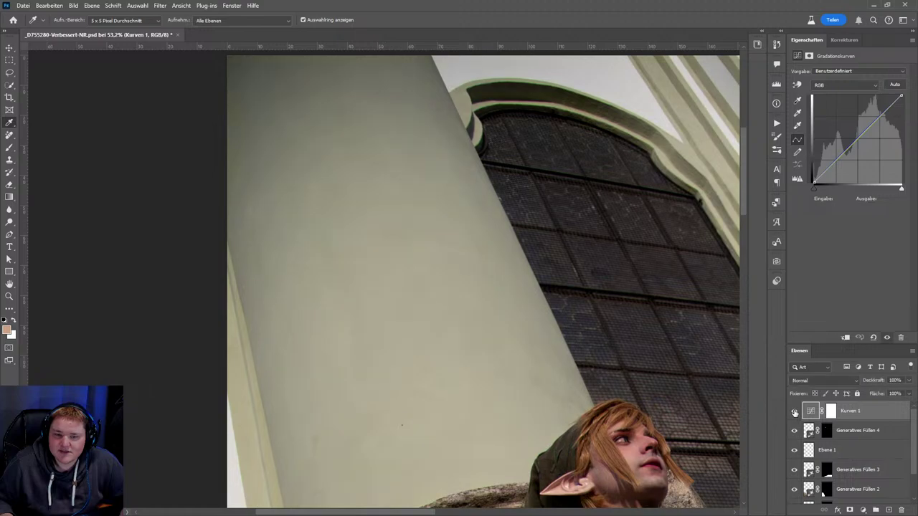
{"action": "left_click", "coordinate": [793, 411]}
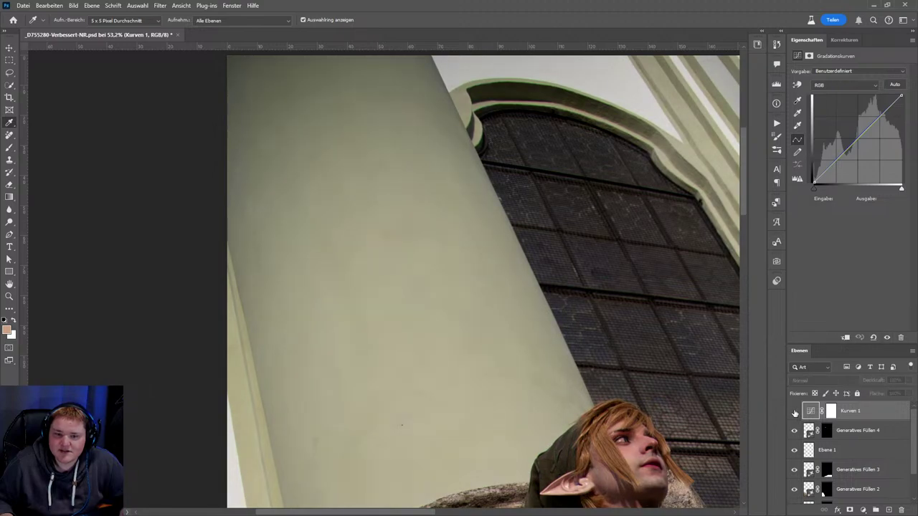
{"action": "left_click", "coordinate": [793, 411]}
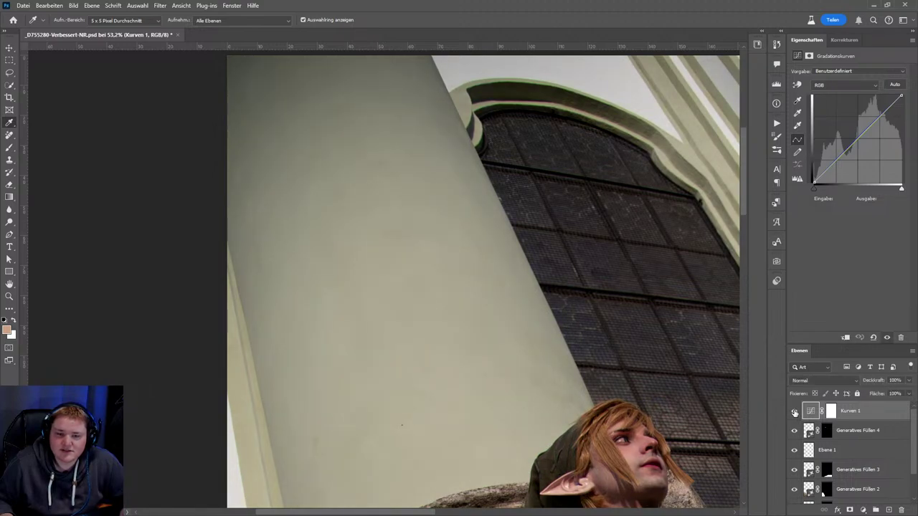
- Zoom in on the pillar surface, compare again, and leave Kurven 1 hidden at 100% view
{"action": "scroll", "coordinate": [359, 272], "scroll_direction": "up", "scroll_amount": 2}
{"action": "scroll", "coordinate": [430, 308], "scroll_direction": "up", "scroll_amount": 1}
{"action": "scroll", "coordinate": [498, 350], "scroll_direction": "up", "scroll_amount": 1}
{"action": "scroll", "coordinate": [416, 293], "scroll_direction": "up", "scroll_amount": 2}
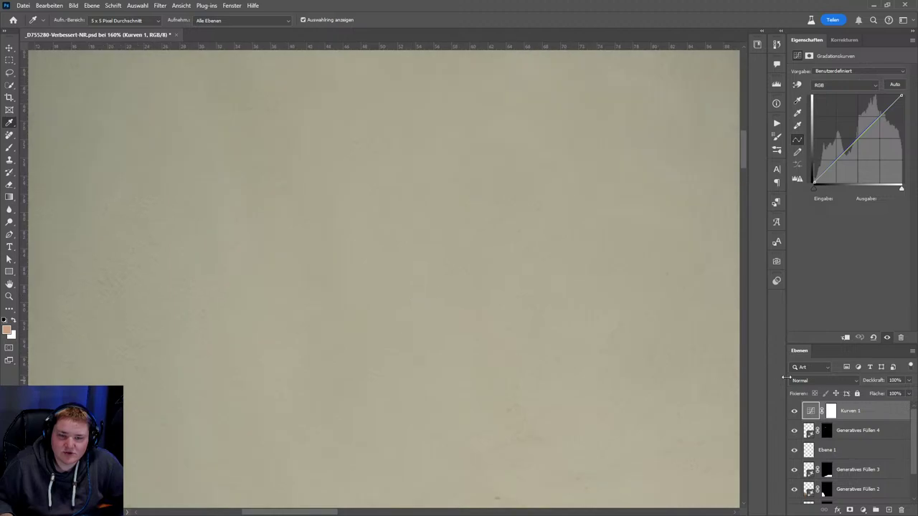
{"action": "left_click", "coordinate": [795, 410]}
{"action": "left_click", "coordinate": [794, 412]}
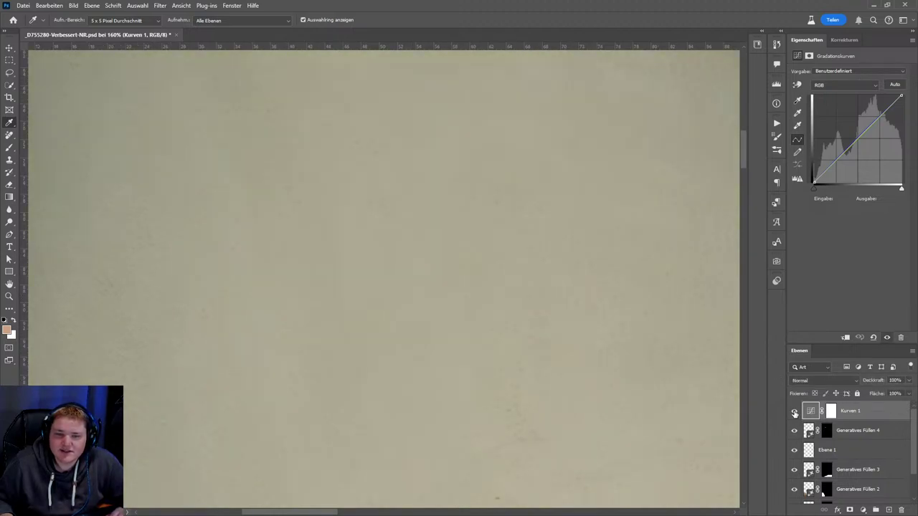
{"action": "left_click", "coordinate": [795, 412]}
{"action": "left_click", "coordinate": [794, 411]}
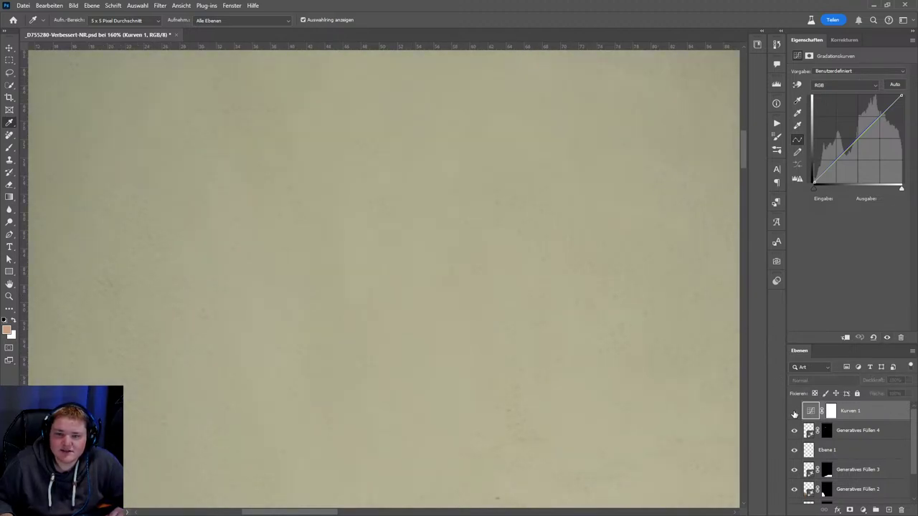
{"action": "left_click", "coordinate": [794, 412]}
{"action": "key", "text": "ctrl+1"}
{"action": "scroll", "coordinate": [468, 382], "scroll_direction": "down", "scroll_amount": 5}
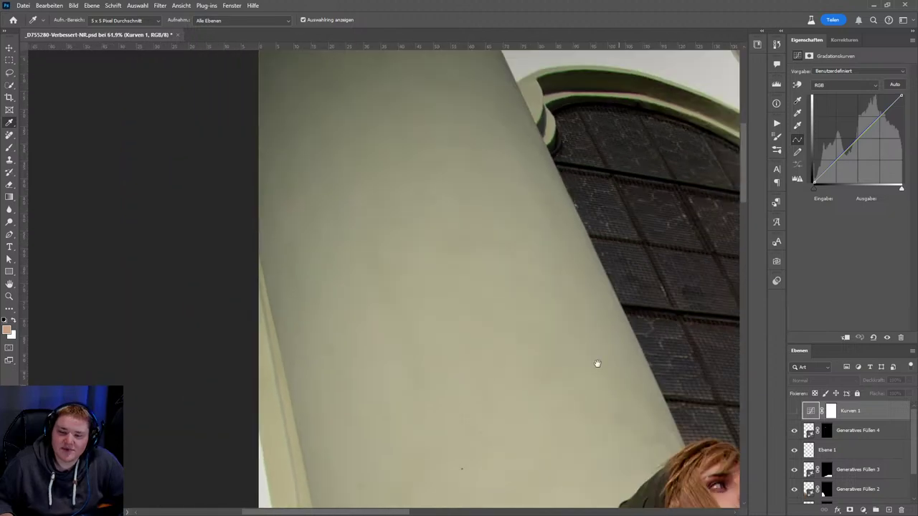
{"action": "scroll", "coordinate": [468, 278], "scroll_direction": "right", "scroll_amount": 5}
{"action": "scroll", "coordinate": [439, 304], "scroll_direction": "up", "scroll_amount": 2}
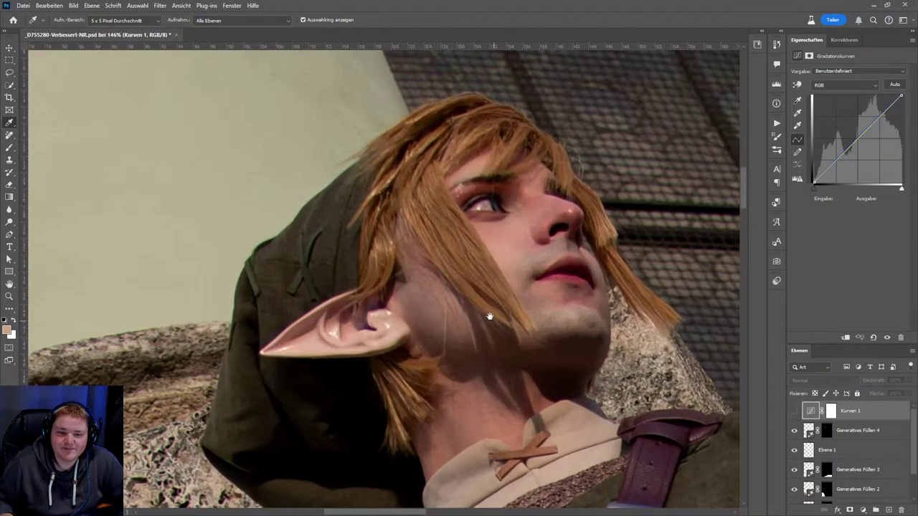
{"action": "scroll", "coordinate": [490, 317], "scroll_direction": "up", "scroll_amount": 2}
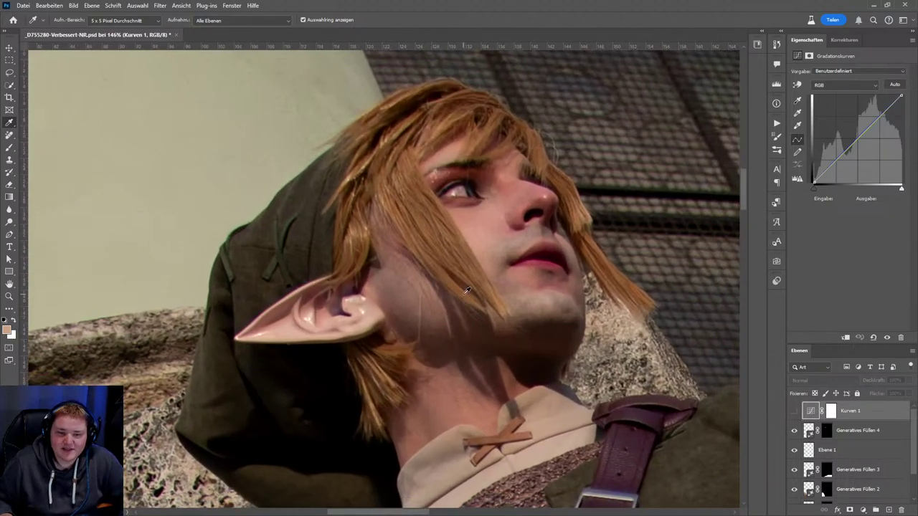
- Add a Tonwertkorrektur (Levels) adjustment layer and invert its mask to black
{"action": "left_click", "coordinate": [844, 39]}
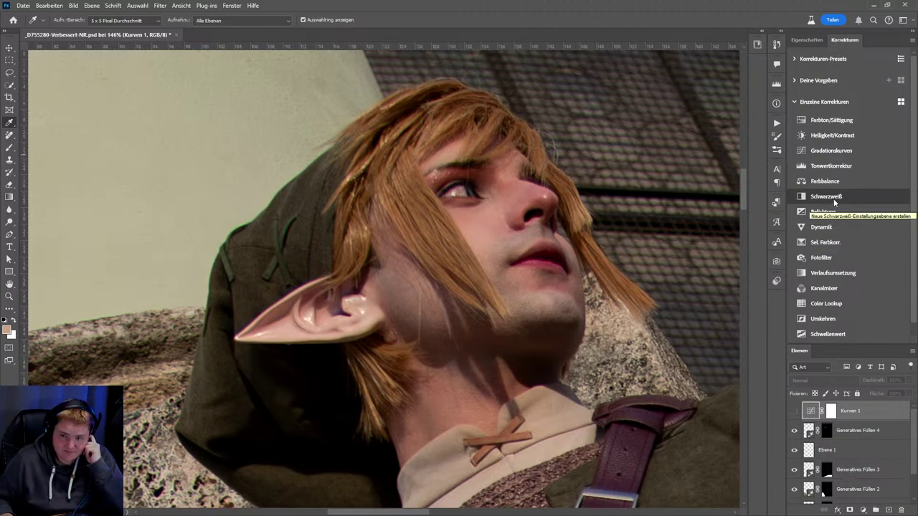
{"action": "left_click", "coordinate": [831, 166]}
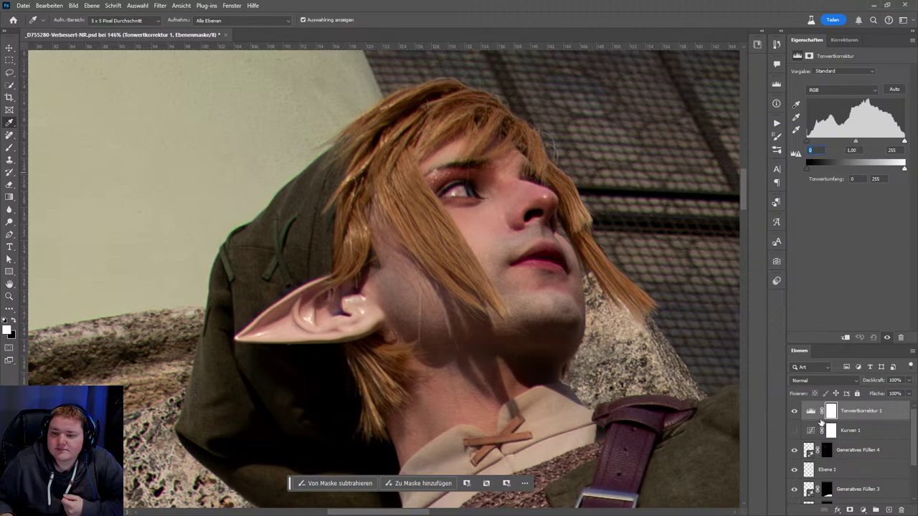
{"action": "left_click", "coordinate": [830, 415]}
{"action": "left_click", "coordinate": [9, 149]}
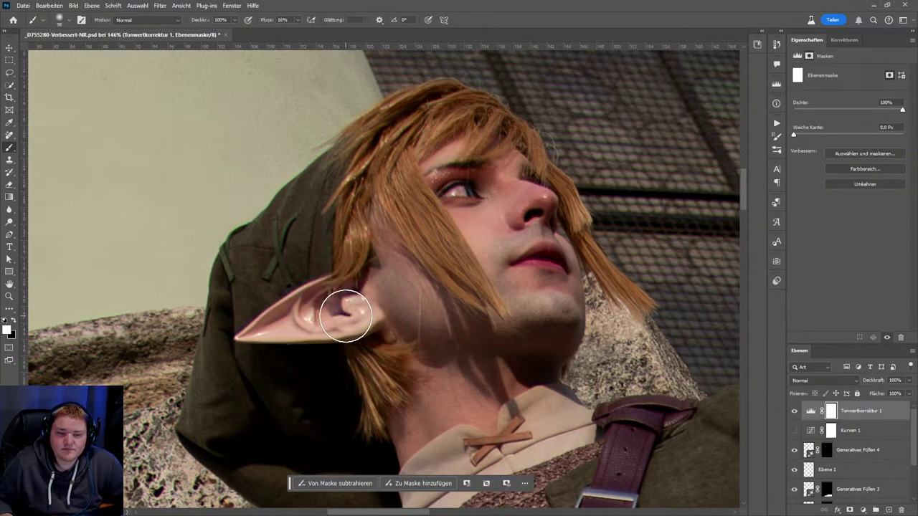
{"action": "key", "text": "x"}
{"action": "key", "text": "ctrl+i"}
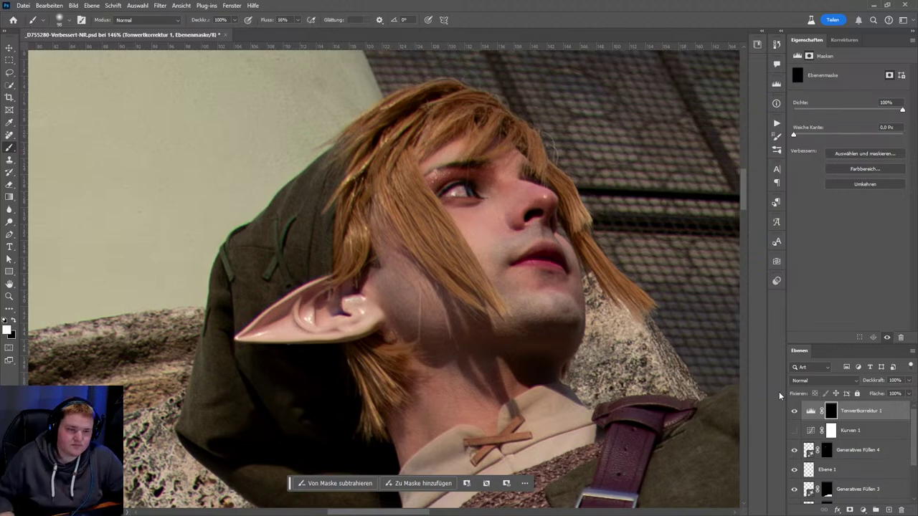
{"action": "key", "text": "x"}
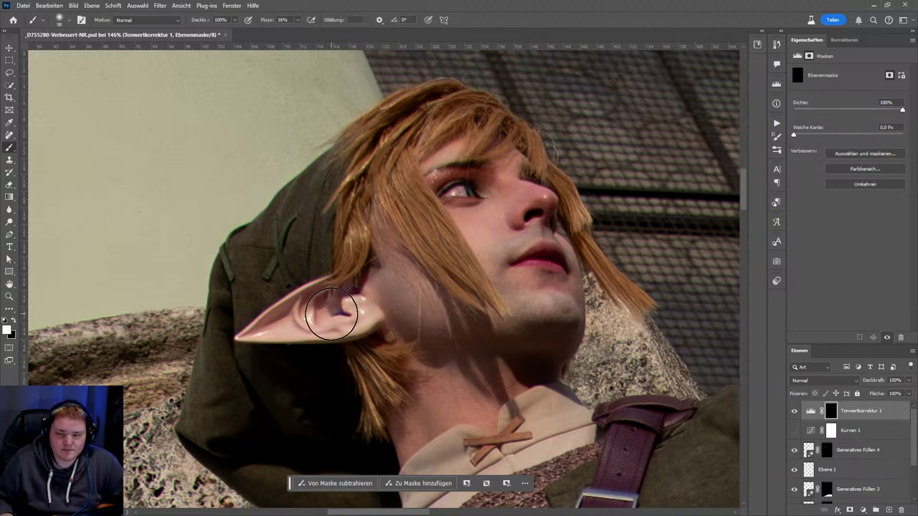
- Paint white on the mask over the inner elf ear, resizing the brush
{"action": "left_click_drag", "start_coordinate": [311, 313], "coordinate": [313, 314]}
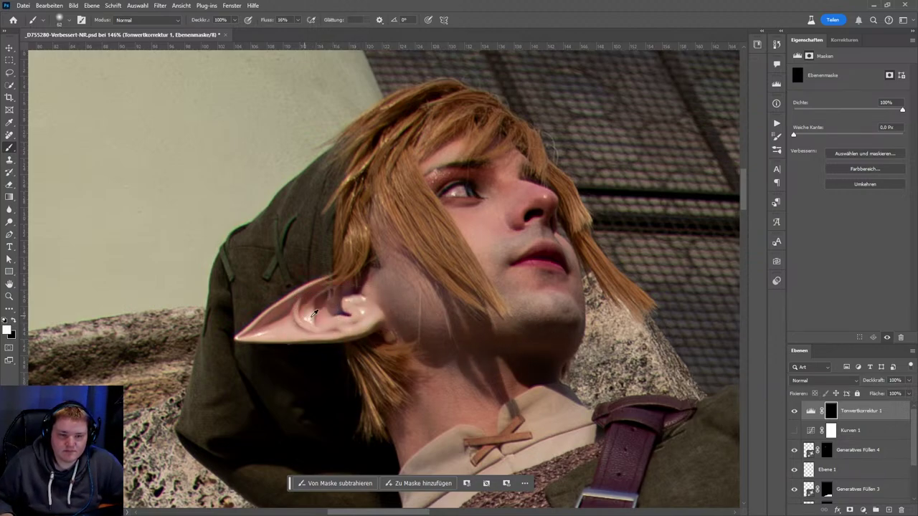
{"action": "key", "text": "["}
{"action": "key", "text": "["}
{"action": "key", "text": "["}
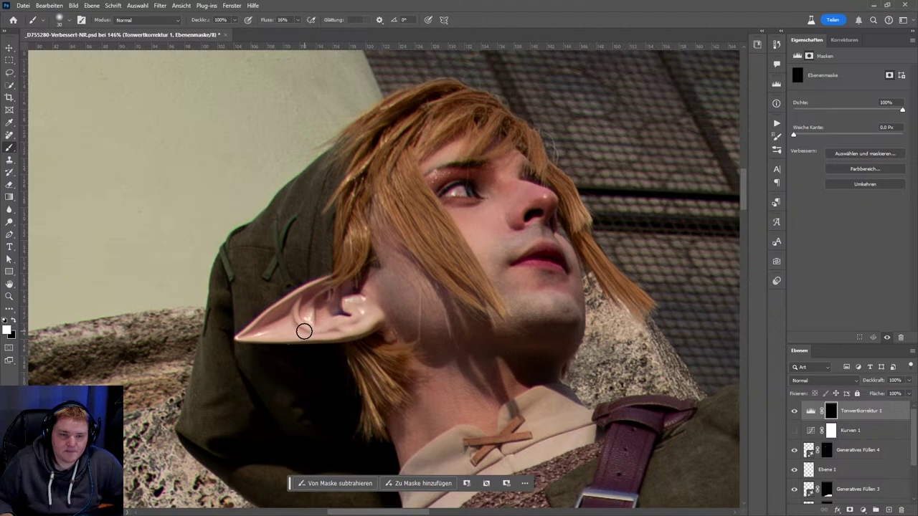
{"action": "key", "text": "]"}
{"action": "key", "text": "]"}
{"action": "key", "text": "]"}
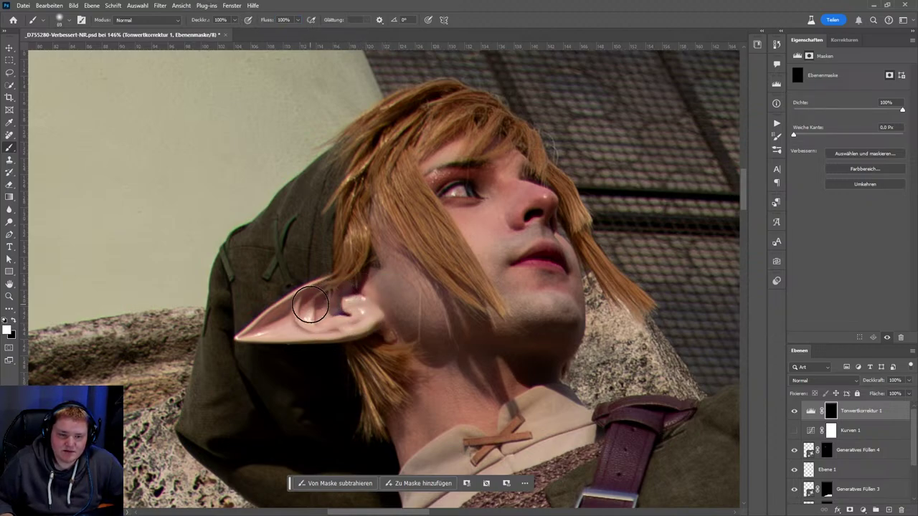
{"action": "left_click_drag", "start_coordinate": [307, 307], "coordinate": [251, 332]}
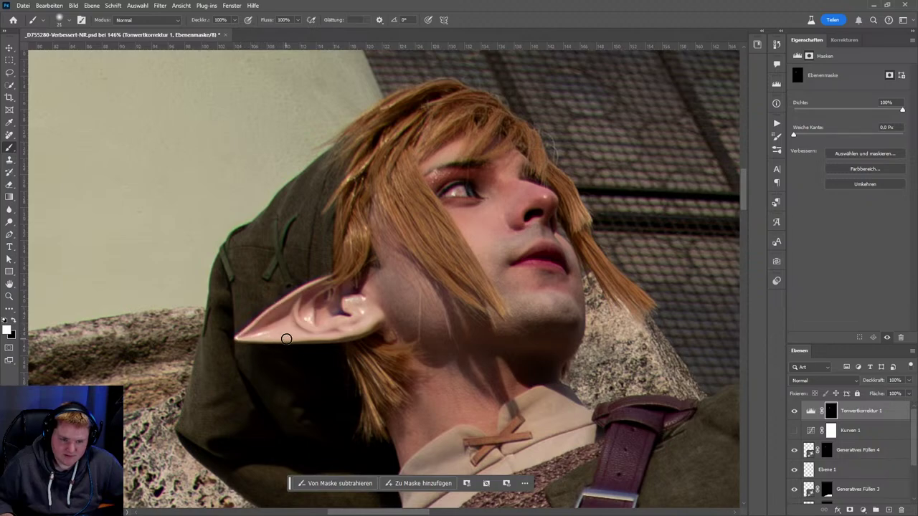
- Deepen the ear's Levels shadows and set the midtone gamma to 0.75
{"action": "left_click", "coordinate": [810, 411]}
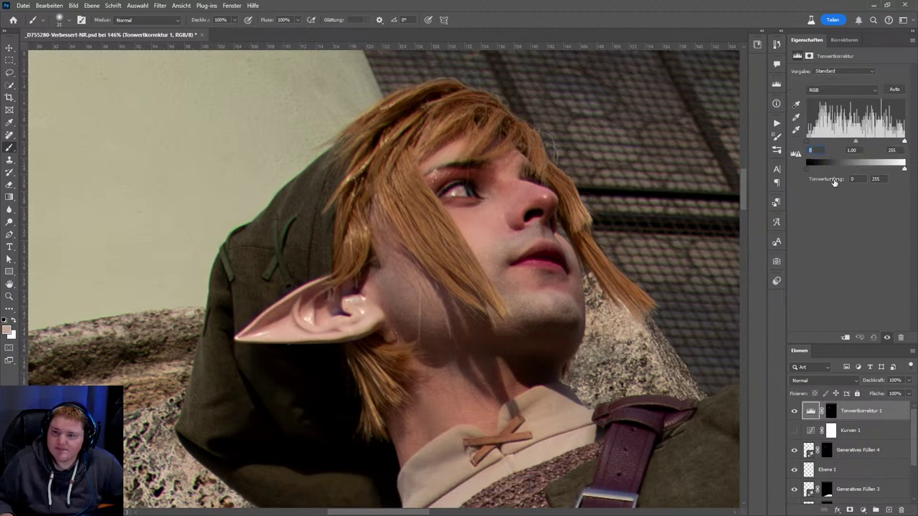
{"action": "left_click_drag", "start_coordinate": [808, 140], "coordinate": [864, 142]}
{"action": "scroll", "coordinate": [364, 318], "scroll_direction": "down", "scroll_amount": 2}
{"action": "scroll", "coordinate": [379, 334], "scroll_direction": "down", "scroll_amount": 2}
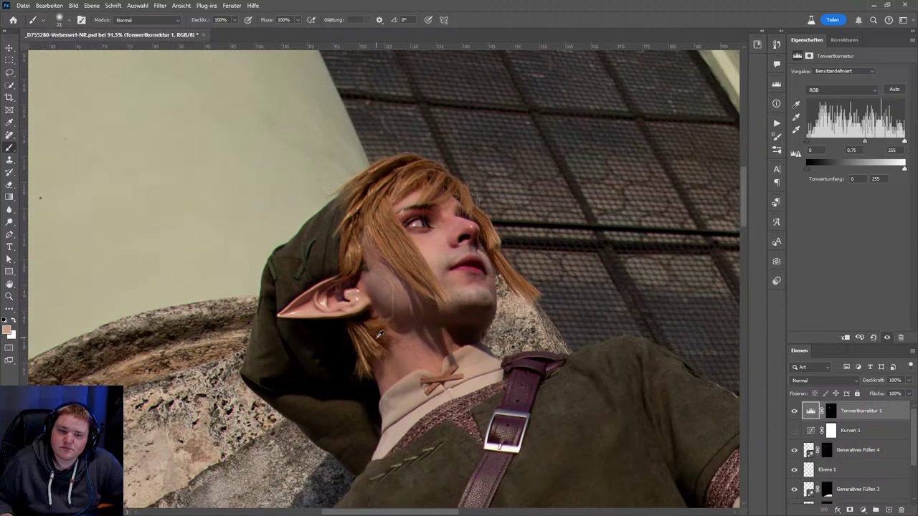
{"action": "scroll", "coordinate": [379, 334], "scroll_direction": "down", "scroll_amount": 2}
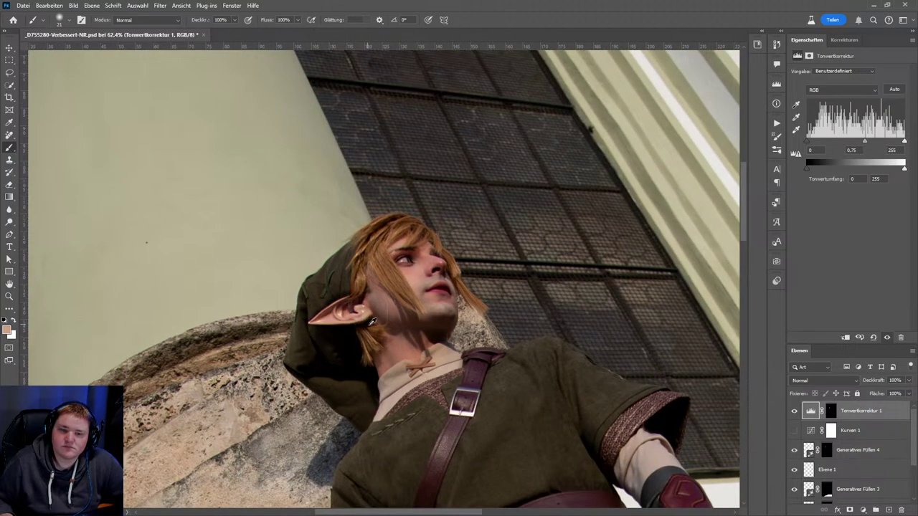
{"action": "scroll", "coordinate": [372, 322], "scroll_direction": "up", "scroll_amount": 3}
{"action": "scroll", "coordinate": [366, 301], "scroll_direction": "up", "scroll_amount": 1}
{"action": "scroll", "coordinate": [387, 284], "scroll_direction": "down", "scroll_amount": 1}
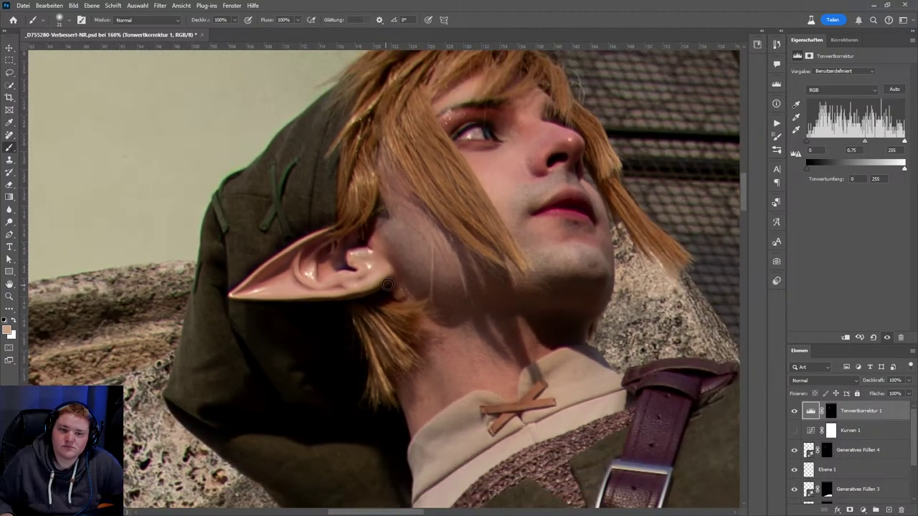
{"action": "scroll", "coordinate": [387, 284], "scroll_direction": "up", "scroll_amount": 1}
{"action": "scroll", "coordinate": [406, 246], "scroll_direction": "up", "scroll_amount": 2}
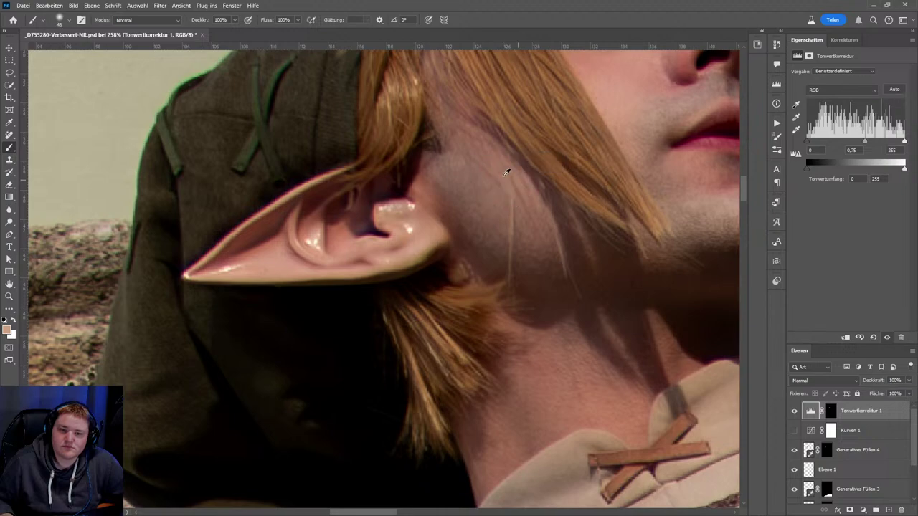
- Undo the stray white brush dab and turn the Kurven 1 layer back on
{"action": "left_click", "coordinate": [438, 166]}
{"action": "left_click", "coordinate": [48, 5]}
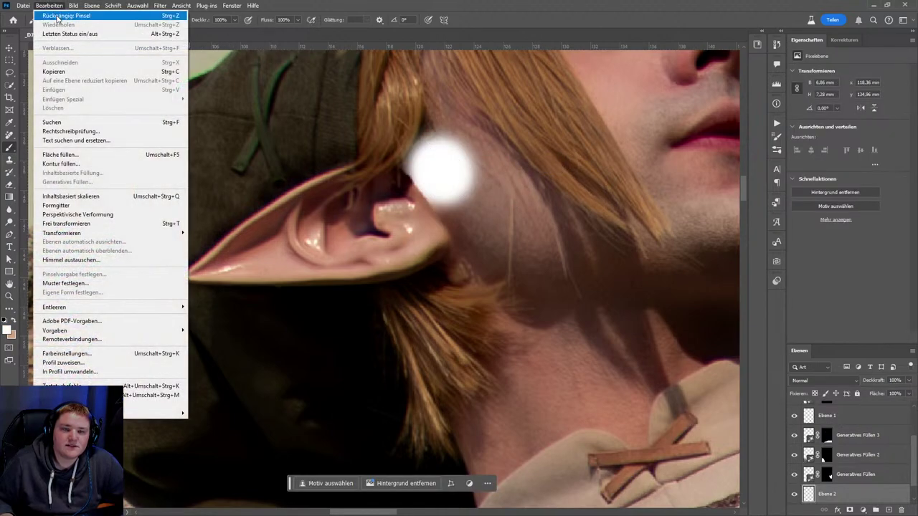
{"action": "left_click", "coordinate": [830, 410]}
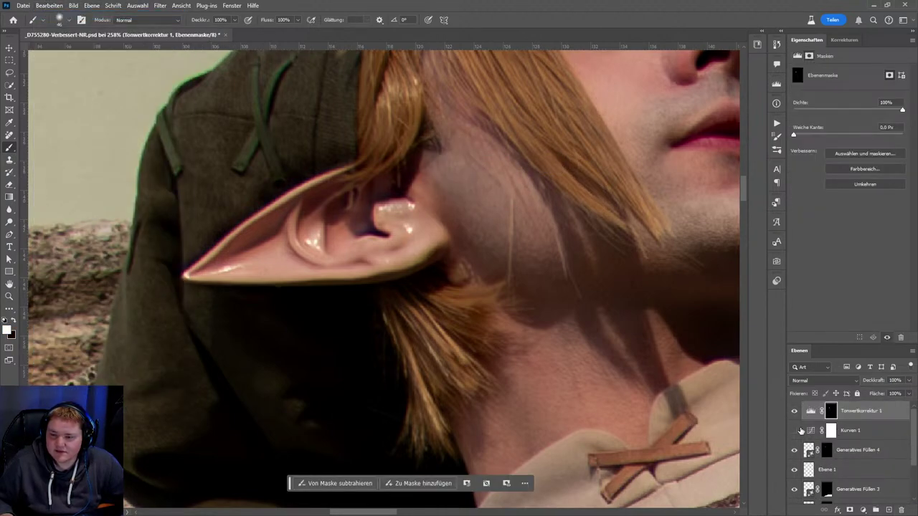
{"action": "left_click", "coordinate": [793, 430]}
{"action": "scroll", "coordinate": [666, 380], "scroll_direction": "down", "scroll_amount": 5}
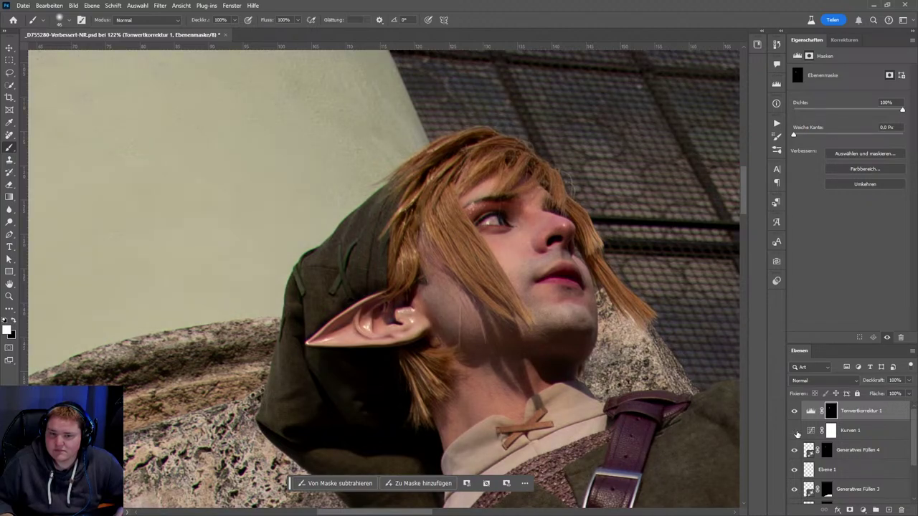
- Paint black on the Levels mask below the earlobe and at the ear top near the hood
{"action": "key", "text": "ctrl+minus"}
{"action": "key", "text": "ctrl+minus"}
{"action": "key", "text": "ctrl+minus"}
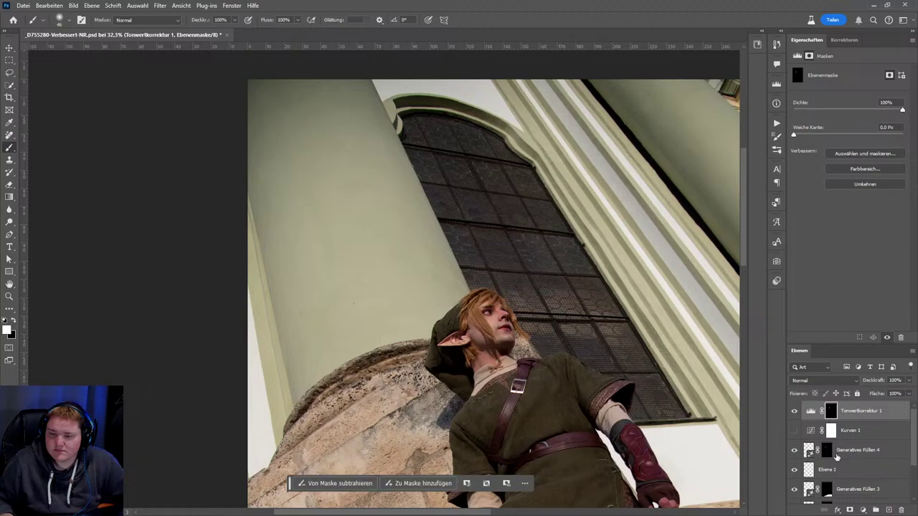
{"action": "scroll", "coordinate": [615, 410], "scroll_direction": "up", "scroll_amount": 2}
{"action": "scroll", "coordinate": [615, 410], "scroll_direction": "up", "scroll_amount": 3}
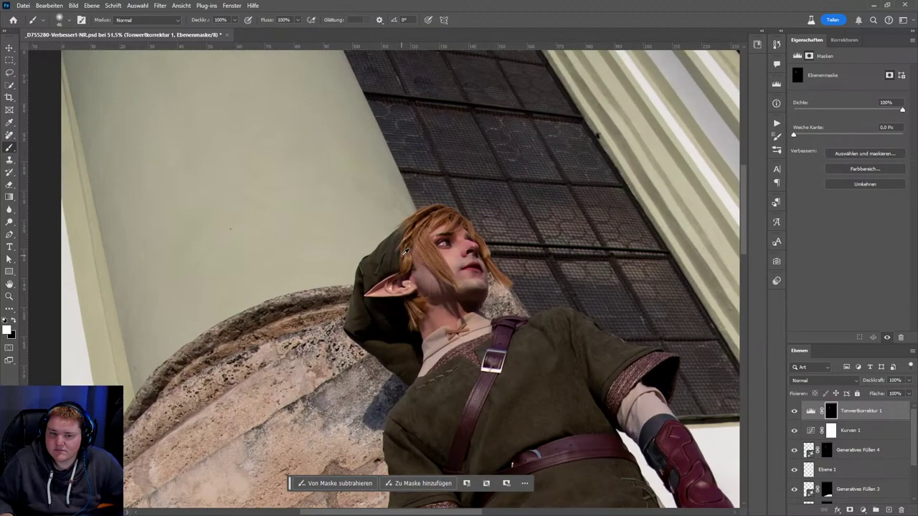
{"action": "scroll", "coordinate": [616, 410], "scroll_direction": "up", "scroll_amount": 5}
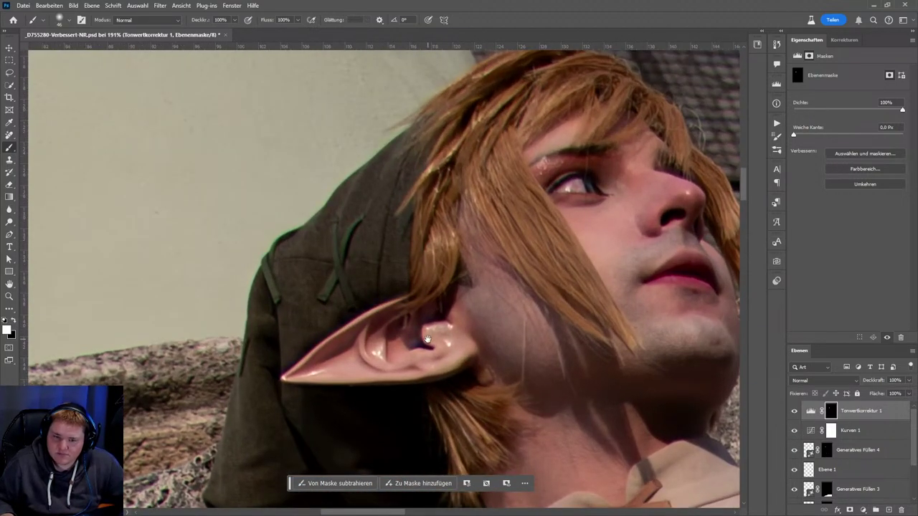
{"action": "left_click_drag", "start_coordinate": [403, 282], "coordinate": [373, 252]}
{"action": "right_click", "coordinate": [373, 252], "text": "alt"}
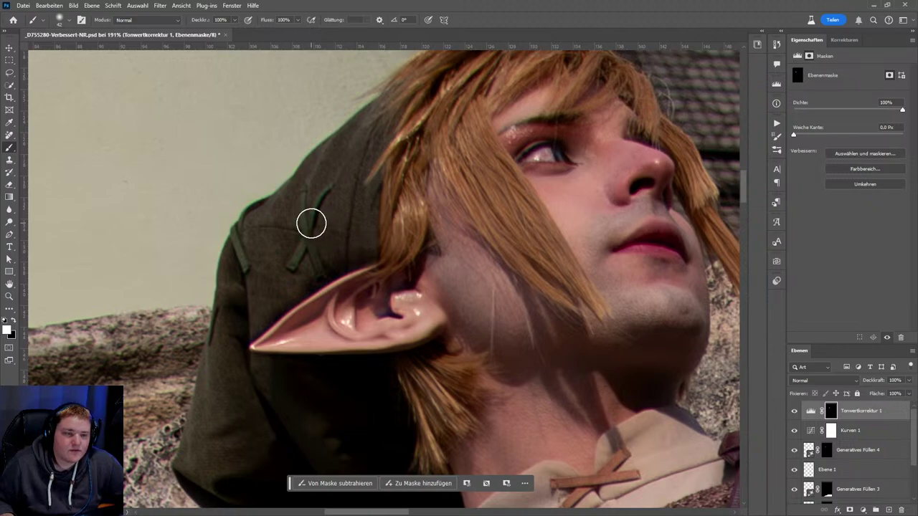
{"action": "key", "text": "x"}
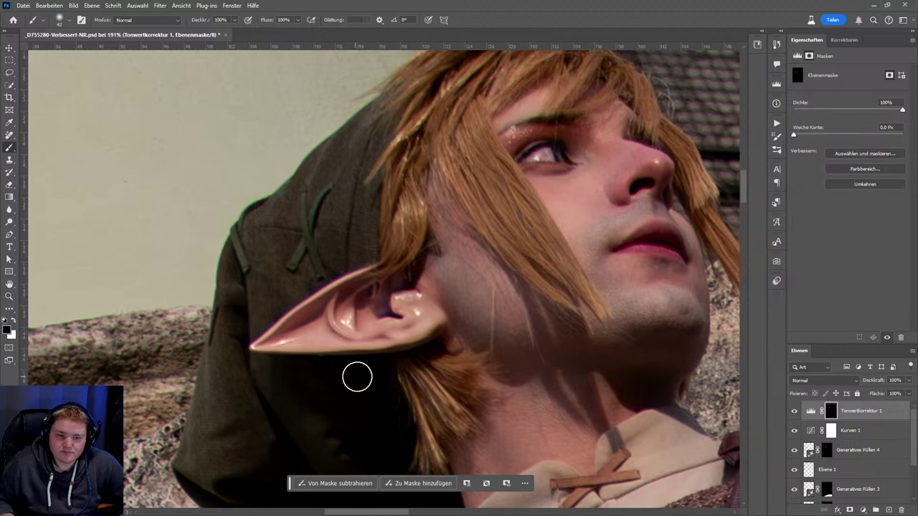
{"action": "mouse_move", "coordinate": [424, 345]}
{"action": "left_mouse_down"}
{"action": "mouse_move", "coordinate": [430, 374]}
{"action": "mouse_move", "coordinate": [471, 339]}
{"action": "left_mouse_up"}
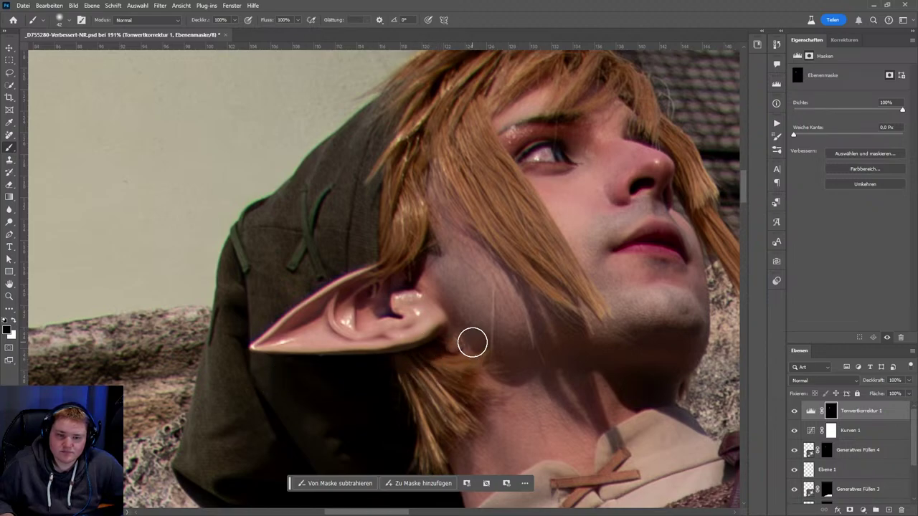
{"action": "left_click_drag", "start_coordinate": [450, 275], "coordinate": [423, 248]}
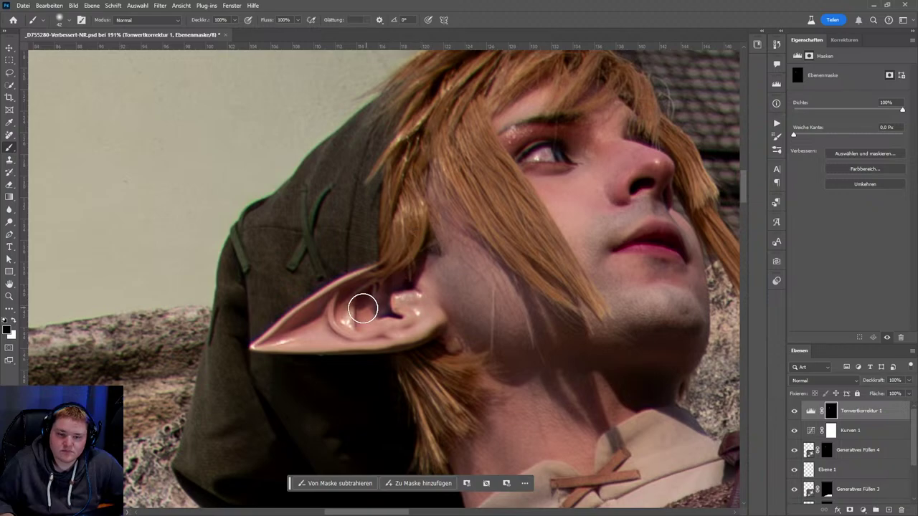
- Paint white along the ear's upper edge with a smaller brush
{"action": "key", "text": "x"}
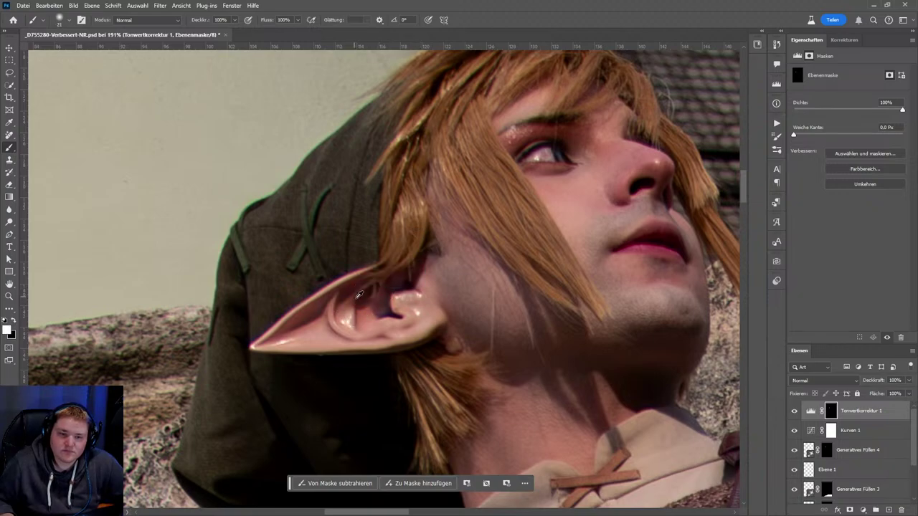
{"action": "scroll", "coordinate": [380, 287], "scroll_direction": "up", "scroll_amount": 5}
{"action": "right_click", "coordinate": [389, 225], "text": "alt"}
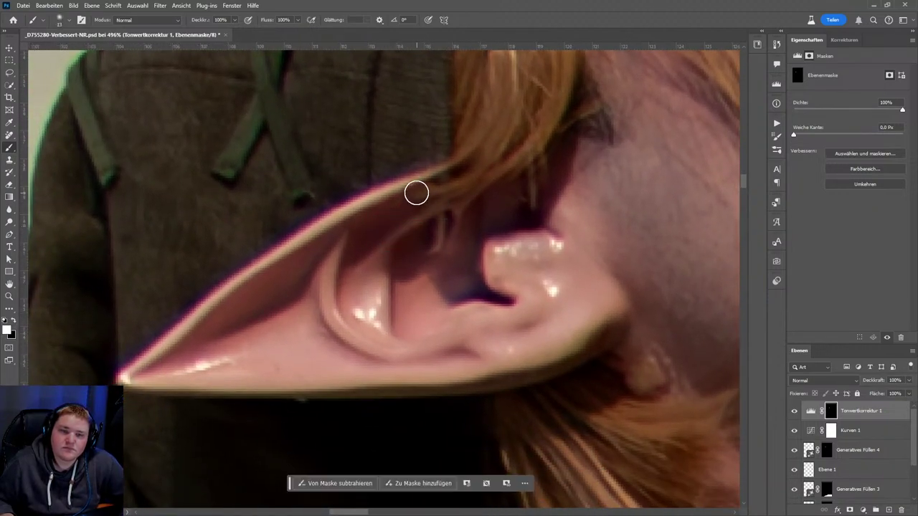
{"action": "mouse_move", "coordinate": [347, 223]}
{"action": "left_mouse_down"}
{"action": "mouse_move", "coordinate": [181, 340]}
{"action": "mouse_move", "coordinate": [164, 369]}
{"action": "mouse_move", "coordinate": [139, 368]}
{"action": "mouse_move", "coordinate": [152, 384]}
{"action": "mouse_move", "coordinate": [419, 377]}
{"action": "left_mouse_up"}
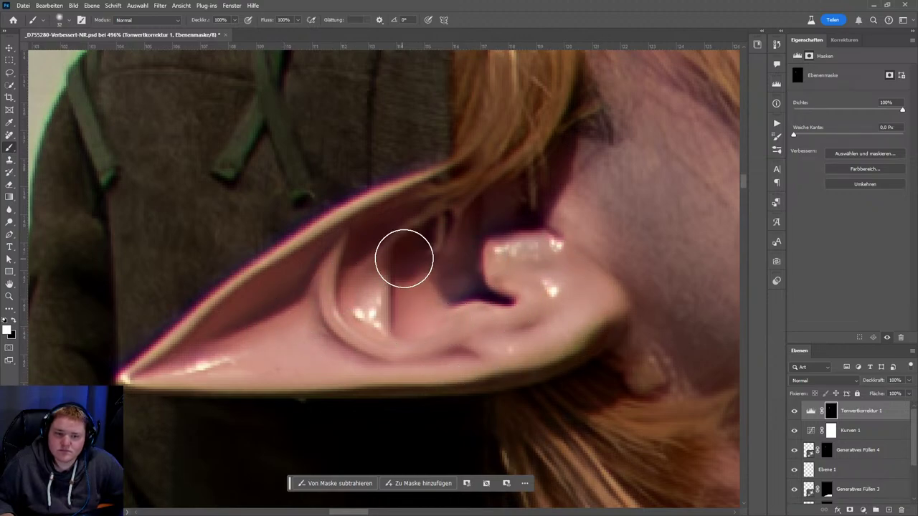
{"action": "scroll", "coordinate": [510, 287], "scroll_direction": "down", "scroll_amount": 1}
{"action": "scroll", "coordinate": [516, 232], "scroll_direction": "down", "scroll_amount": 2}
{"action": "scroll", "coordinate": [528, 284], "scroll_direction": "down", "scroll_amount": 4}
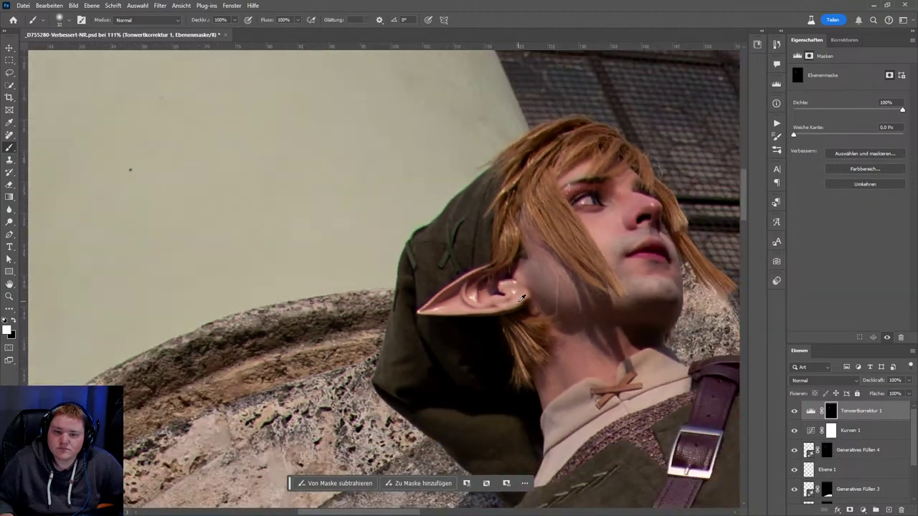
{"action": "scroll", "coordinate": [545, 291], "scroll_direction": "down", "scroll_amount": 2}
{"action": "left_click_drag", "start_coordinate": [566, 294], "coordinate": [473, 290]}
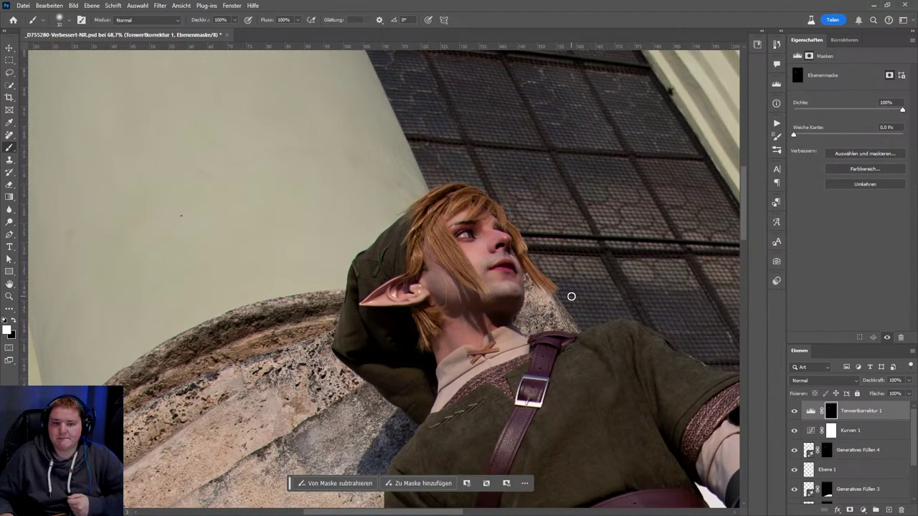
- Select the Levels adjustment and preview the AI Skin Blur and AI Plastic Skin actions
{"action": "left_click", "coordinate": [776, 125]}
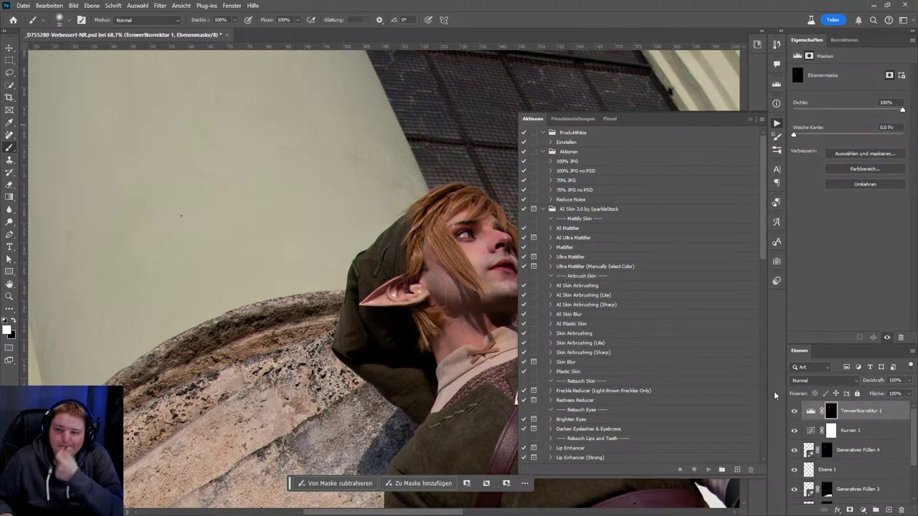
{"action": "left_click", "coordinate": [810, 410]}
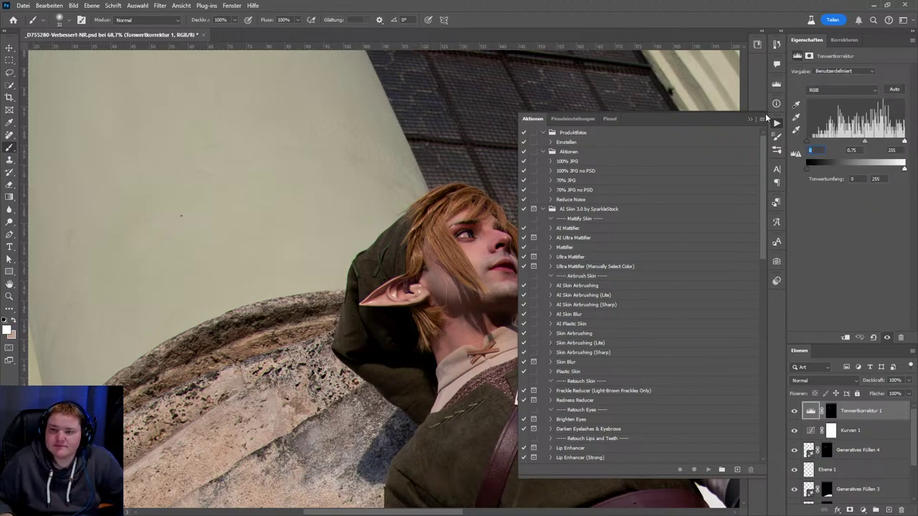
{"action": "scroll", "coordinate": [408, 279], "scroll_direction": "down", "scroll_amount": 2}
{"action": "scroll", "coordinate": [387, 265], "scroll_direction": "down", "scroll_amount": 2}
{"action": "scroll", "coordinate": [365, 254], "scroll_direction": "down", "scroll_amount": 1}
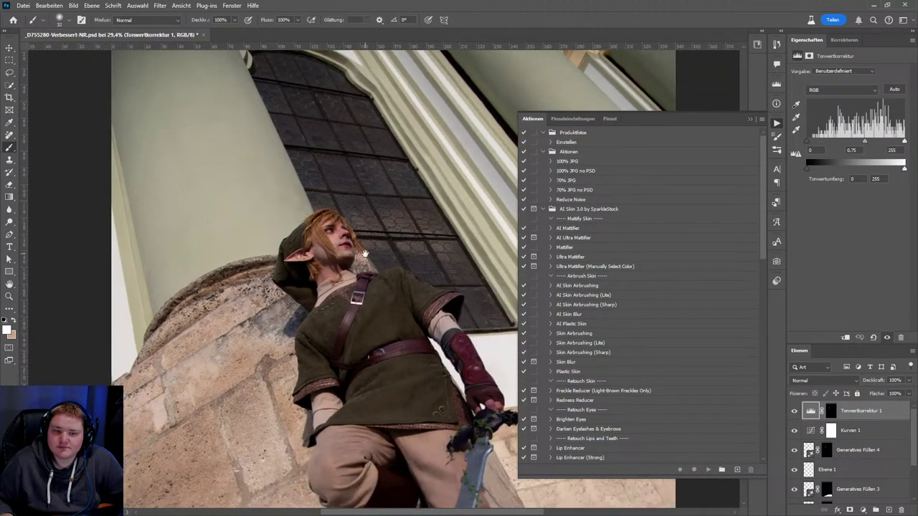
{"action": "scroll", "coordinate": [310, 239], "scroll_direction": "up", "scroll_amount": 2}
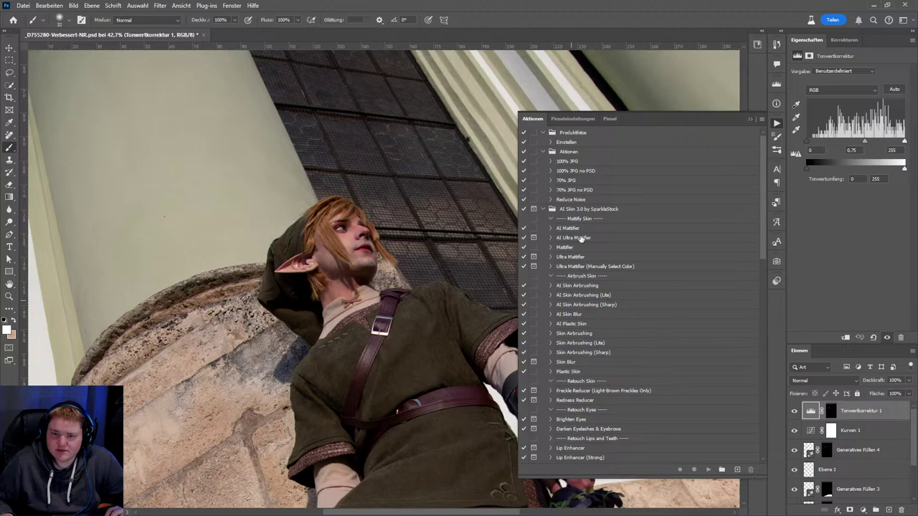
{"action": "left_click", "coordinate": [579, 315]}
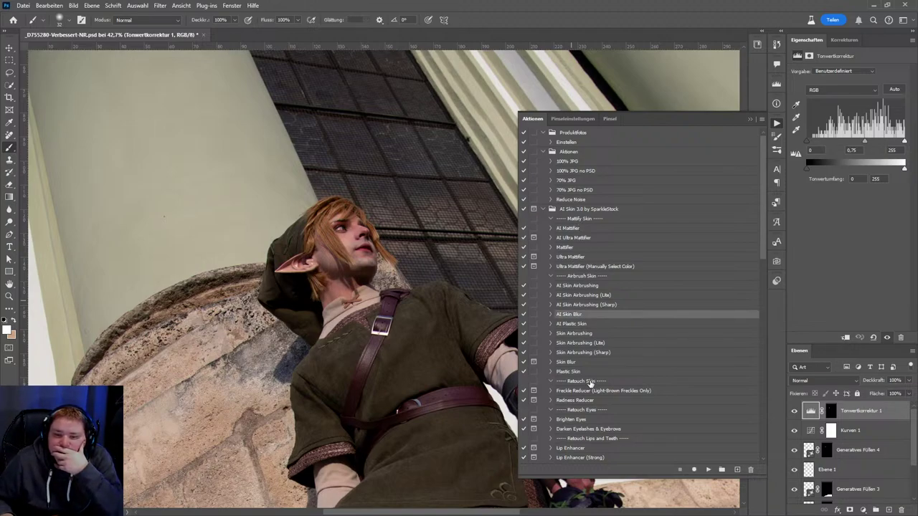
{"action": "left_click", "coordinate": [582, 324]}
- Save the photo with Datei > Speichern
{"action": "left_click", "coordinate": [775, 124]}
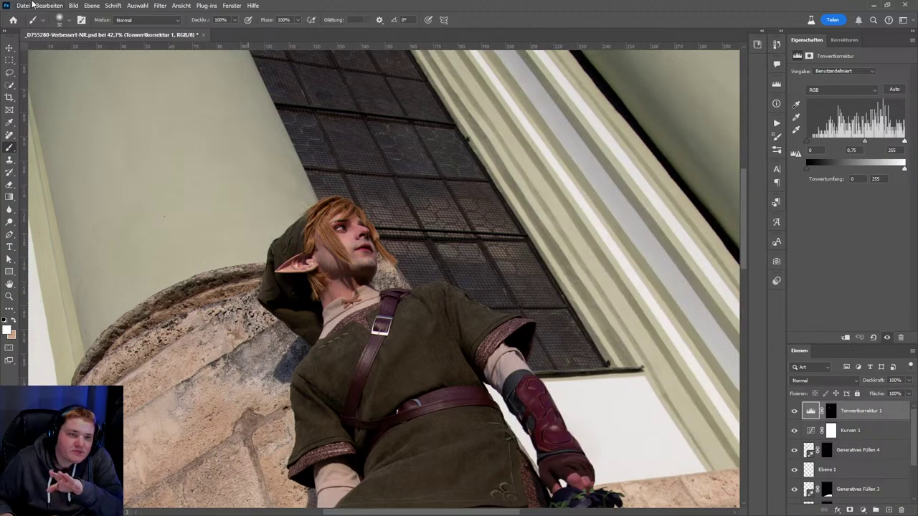
{"action": "left_click", "coordinate": [23, 5]}
{"action": "left_click", "coordinate": [33, 113]}
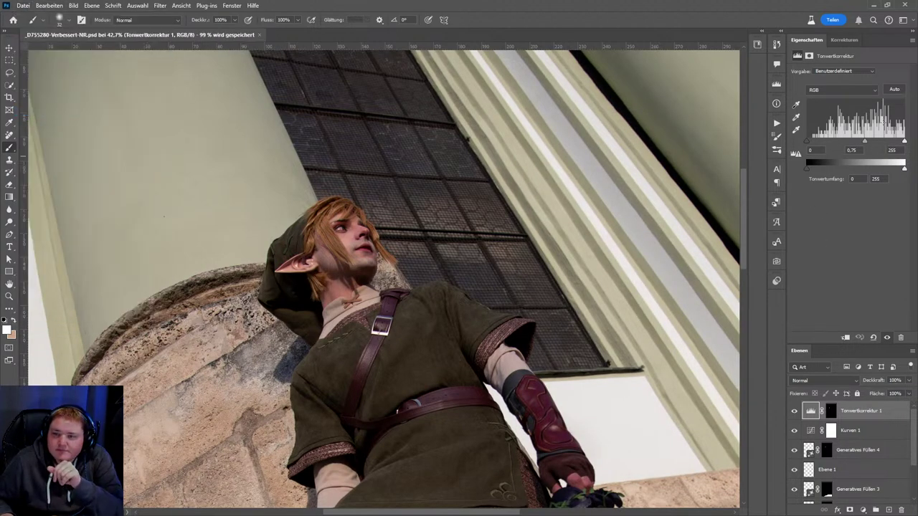
- Run the Skin Airbrushing action, adding a Skin Airbrushing group at 50% opacity
{"action": "left_click", "coordinate": [776, 123]}
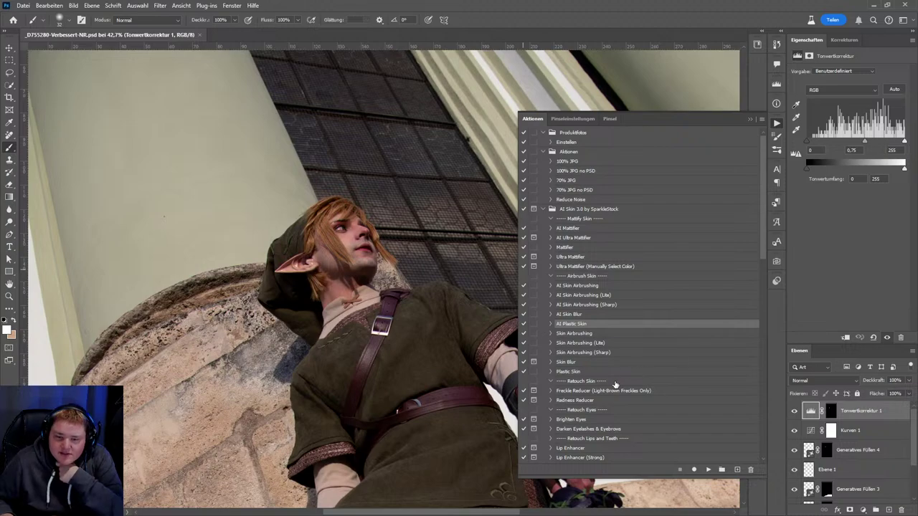
{"action": "scroll", "coordinate": [572, 326], "scroll_direction": "down", "scroll_amount": 1}
{"action": "left_click", "coordinate": [584, 363]}
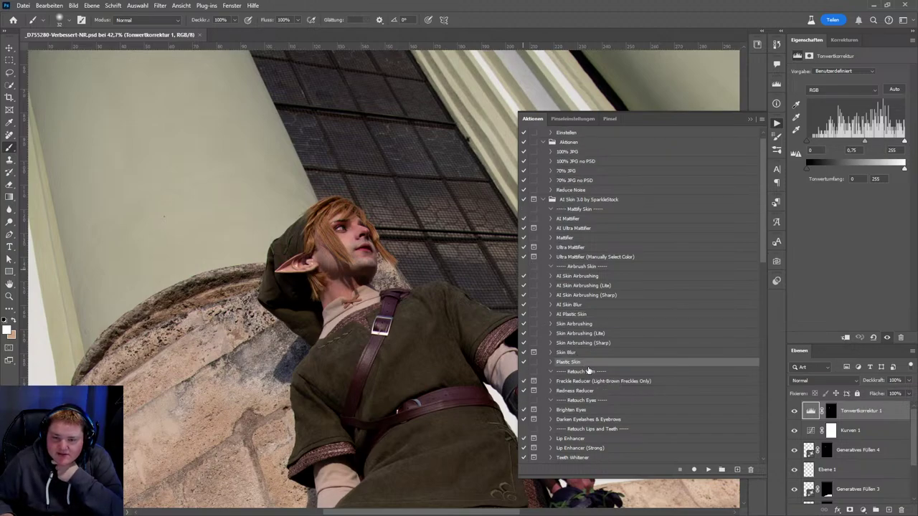
{"action": "left_click", "coordinate": [591, 324]}
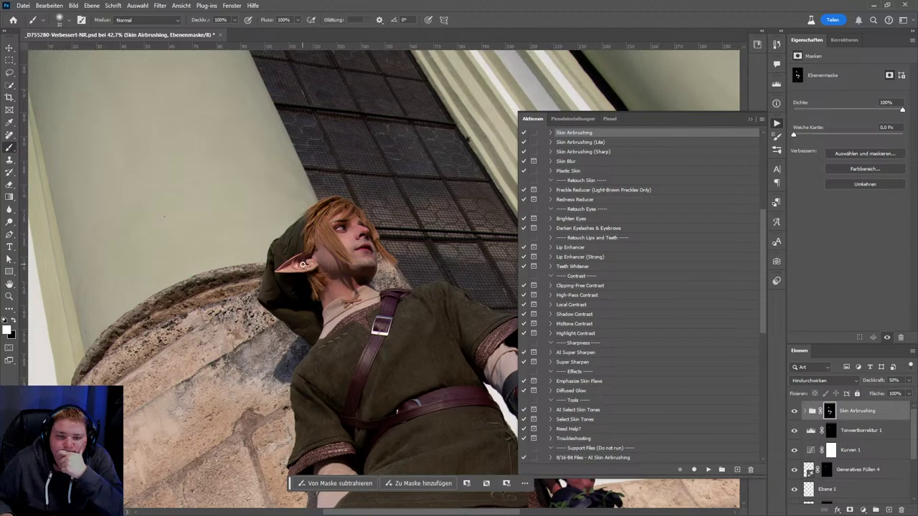
- Show the Skin Airbrushing group and decline a mis-aimed mask copy onto the Levels layer
{"action": "left_click", "coordinate": [776, 124]}
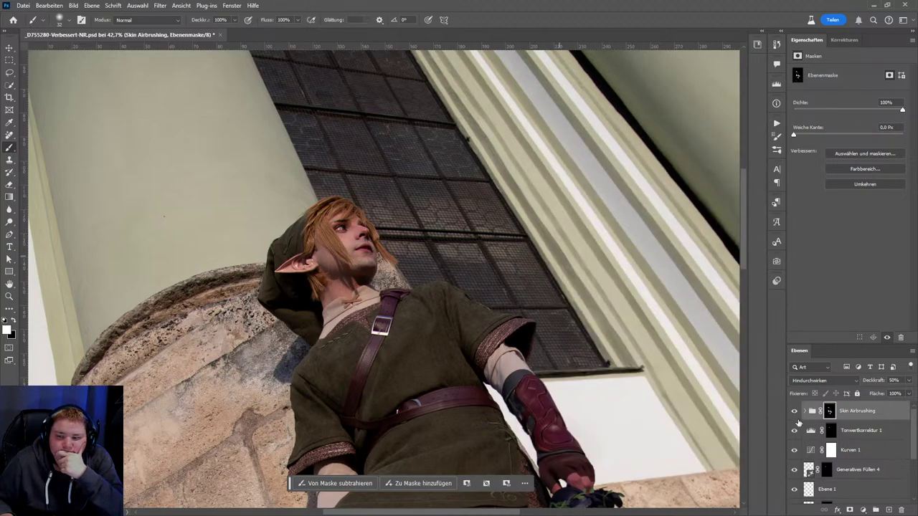
{"action": "left_click", "coordinate": [793, 413]}
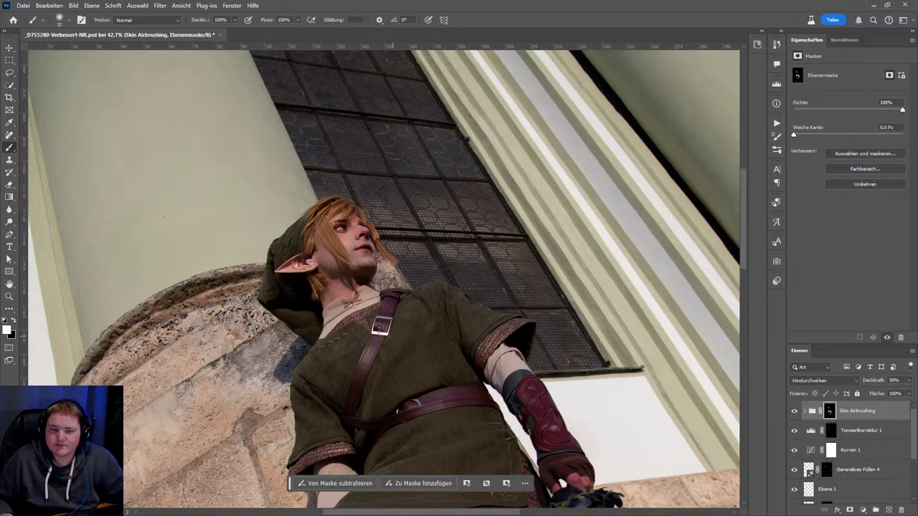
{"action": "scroll", "coordinate": [334, 269], "scroll_direction": "up", "scroll_amount": 3}
{"action": "scroll", "coordinate": [333, 269], "scroll_direction": "up", "scroll_amount": 2}
{"action": "scroll", "coordinate": [334, 269], "scroll_direction": "up", "scroll_amount": 2}
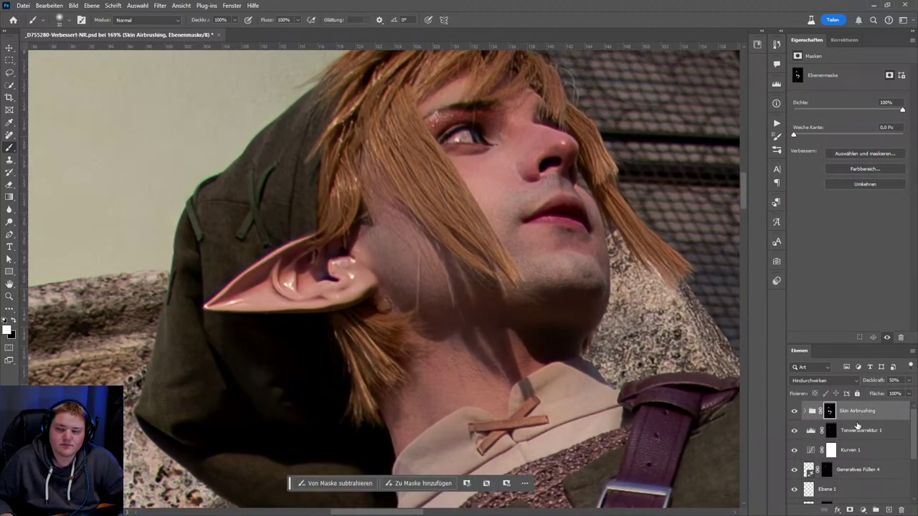
{"action": "left_click_drag", "start_coordinate": [829, 415], "coordinate": [832, 432]}
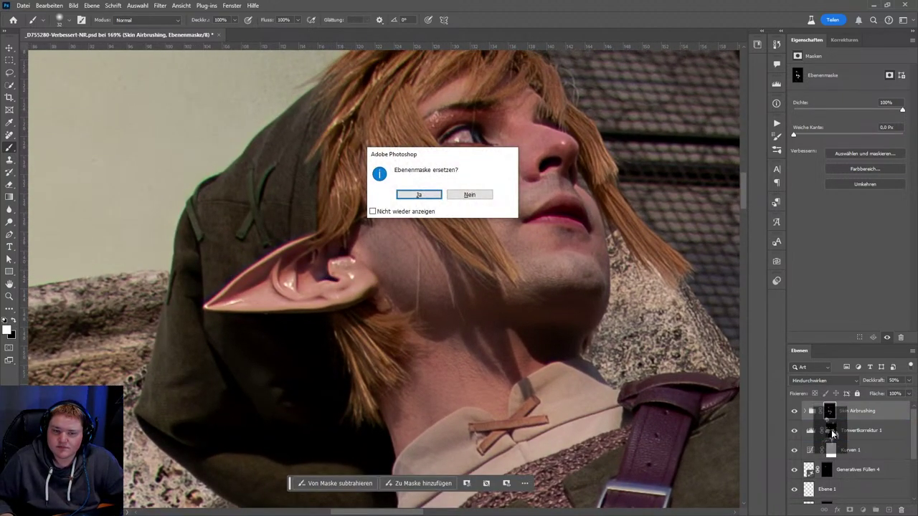
{"action": "left_click", "coordinate": [473, 192]}
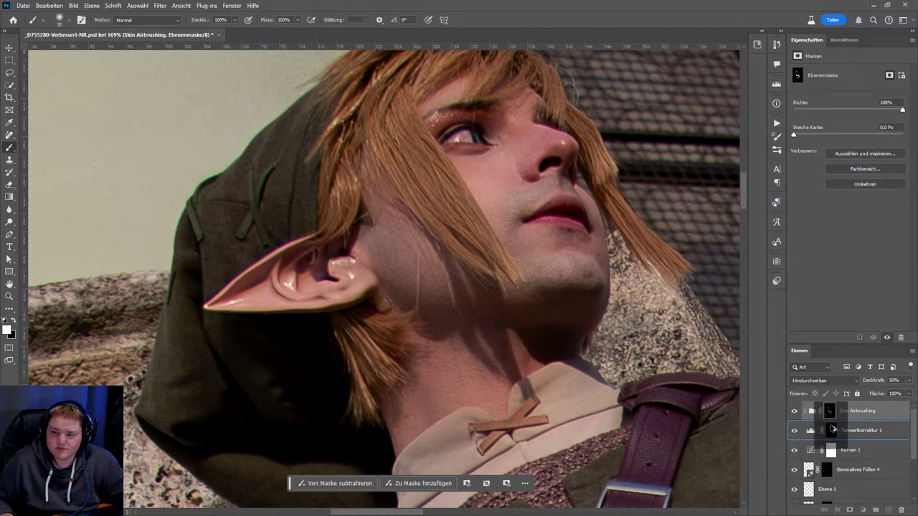
- Copy the Tonwertkorrektur 1 ear mask onto the Skin Airbrushing group and compare it on and off
{"action": "left_click_drag", "start_coordinate": [832, 410], "coordinate": [830, 430]}
{"action": "left_click", "coordinate": [470, 195]}
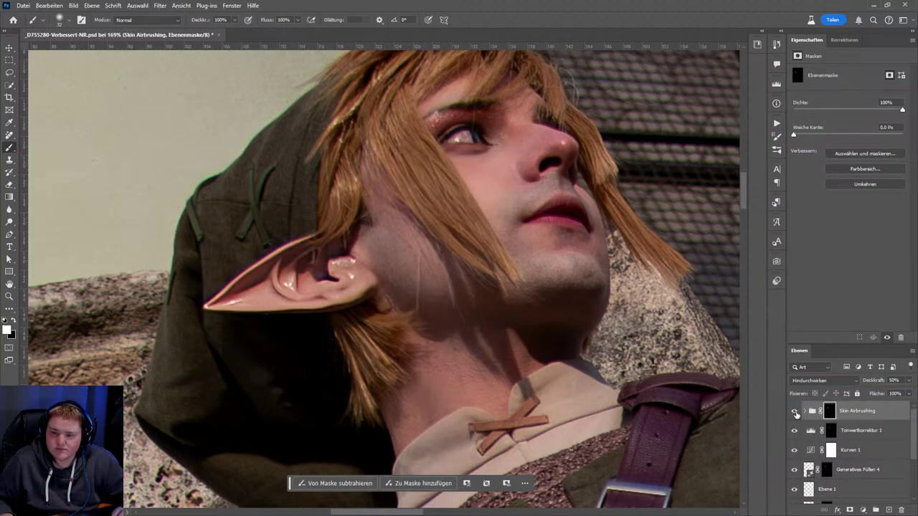
{"action": "left_click", "coordinate": [794, 413]}
{"action": "left_click", "coordinate": [793, 413]}
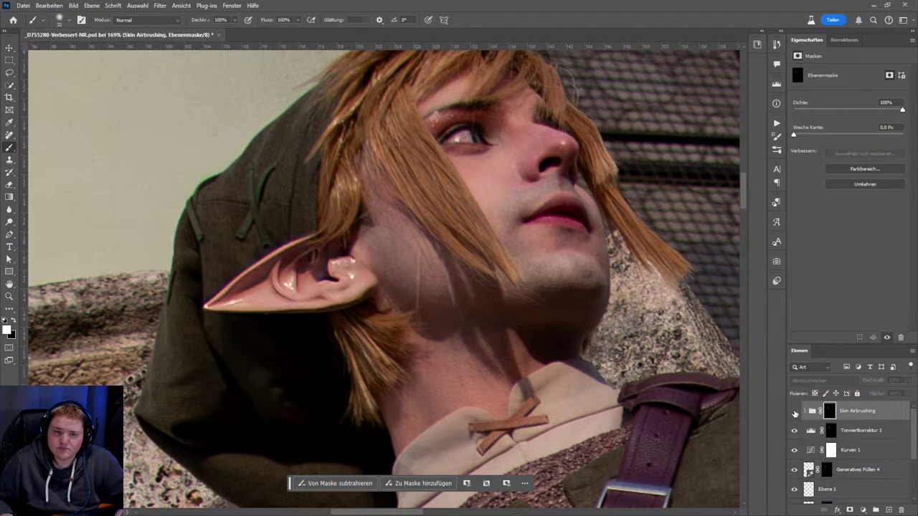
{"action": "left_click", "coordinate": [794, 413]}
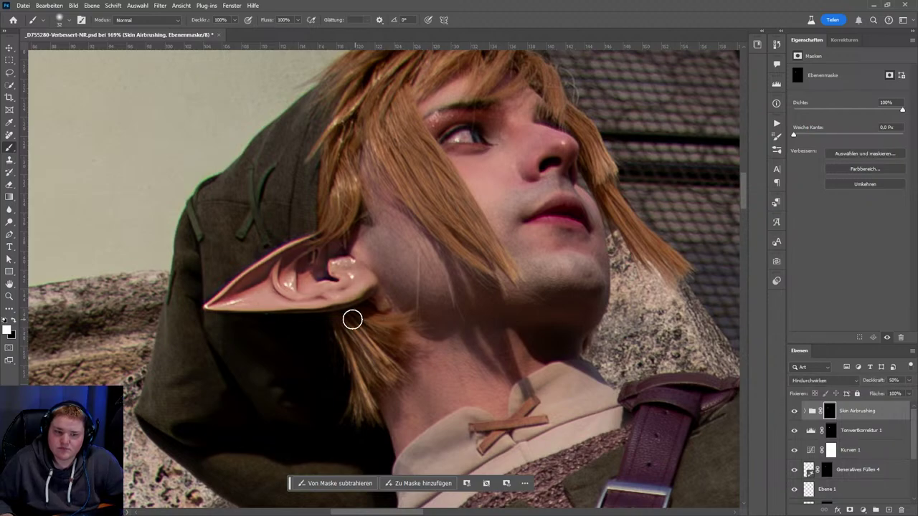
{"action": "left_click_drag", "start_coordinate": [352, 317], "coordinate": [327, 307]}
{"action": "scroll", "coordinate": [327, 307], "scroll_direction": "down", "scroll_amount": 5}
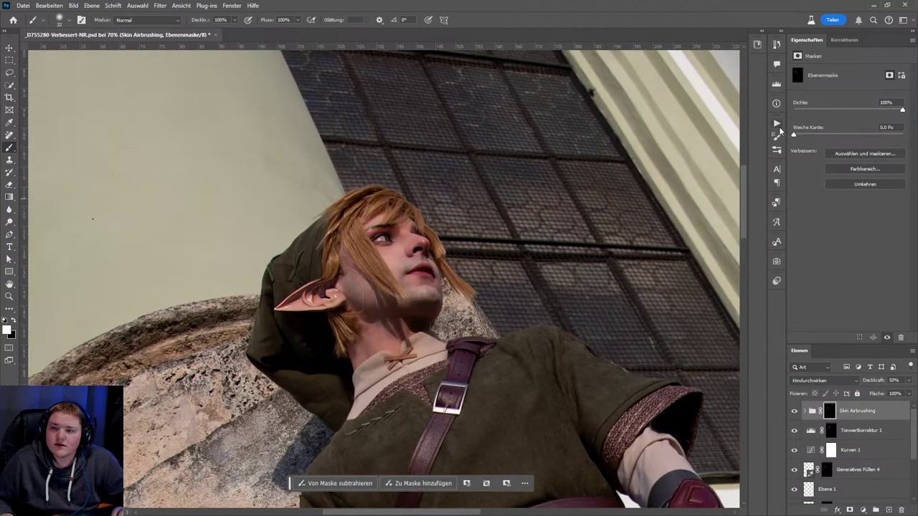
- Run the AI Mattifier action, adding a Mattifier group
{"action": "left_click", "coordinate": [777, 125]}
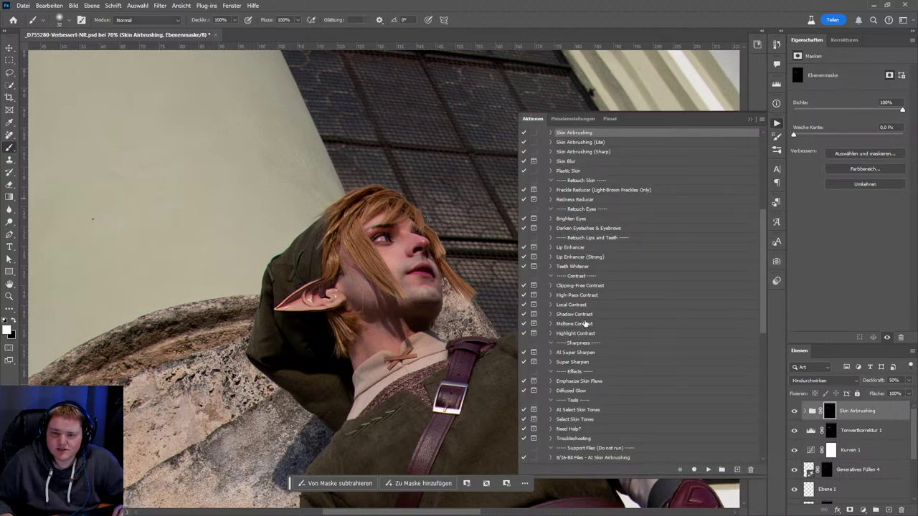
{"action": "scroll", "coordinate": [598, 320], "scroll_direction": "up", "scroll_amount": 3}
{"action": "scroll", "coordinate": [598, 320], "scroll_direction": "up", "scroll_amount": 3}
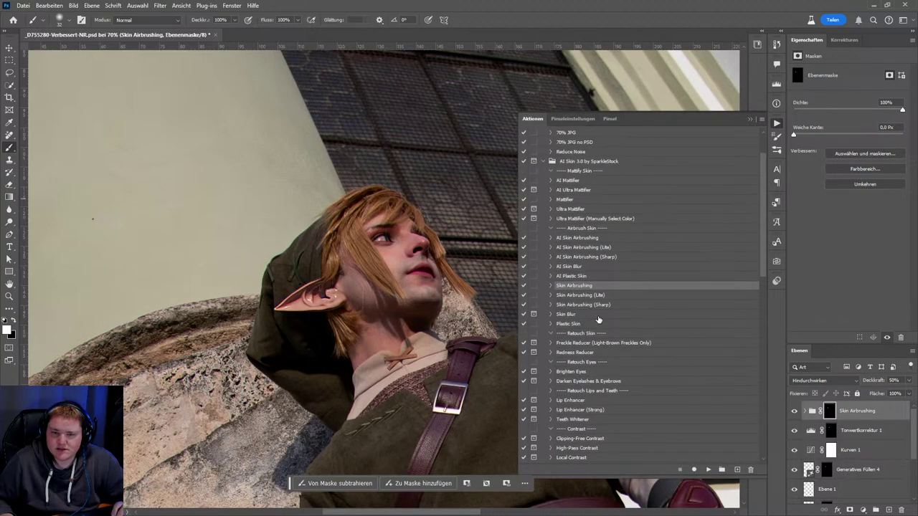
{"action": "left_click", "coordinate": [573, 200]}
{"action": "left_click", "coordinate": [581, 182]}
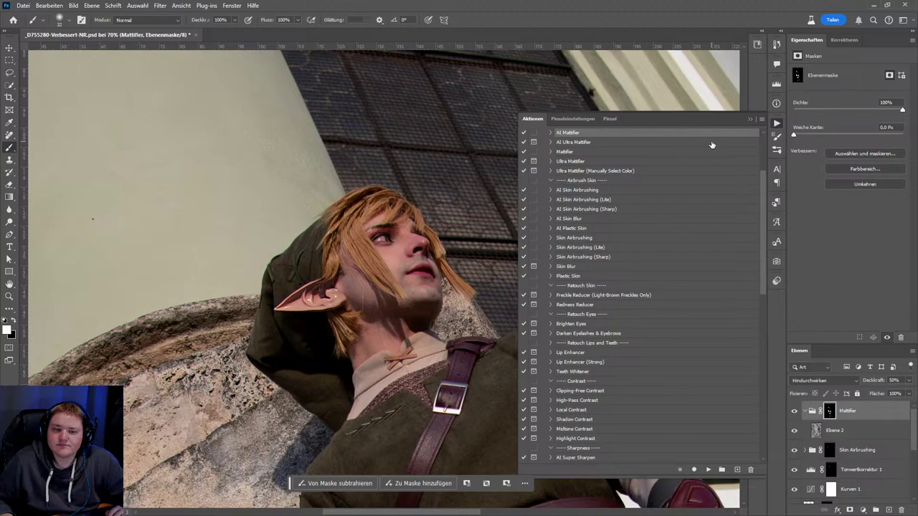
{"action": "left_click", "coordinate": [774, 122]}
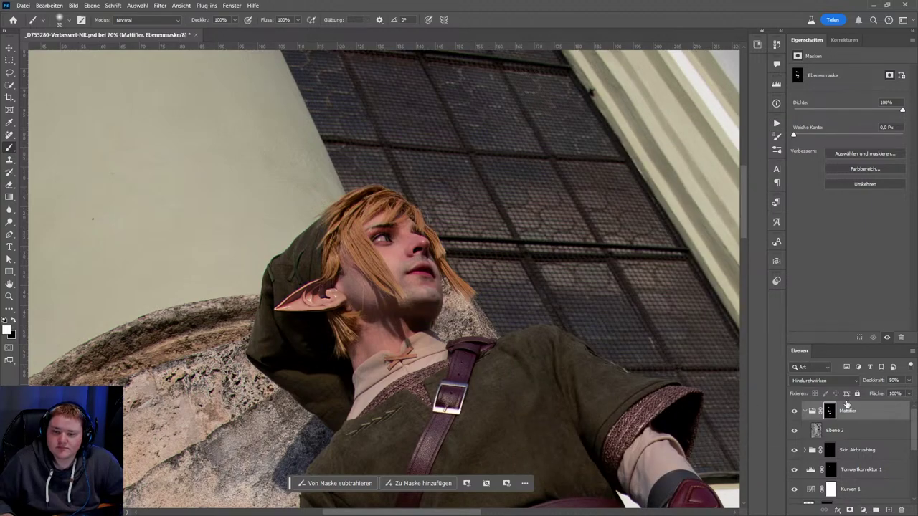
- Replace the Mattifier group's mask with the ear mask
{"action": "left_click", "coordinate": [807, 413]}
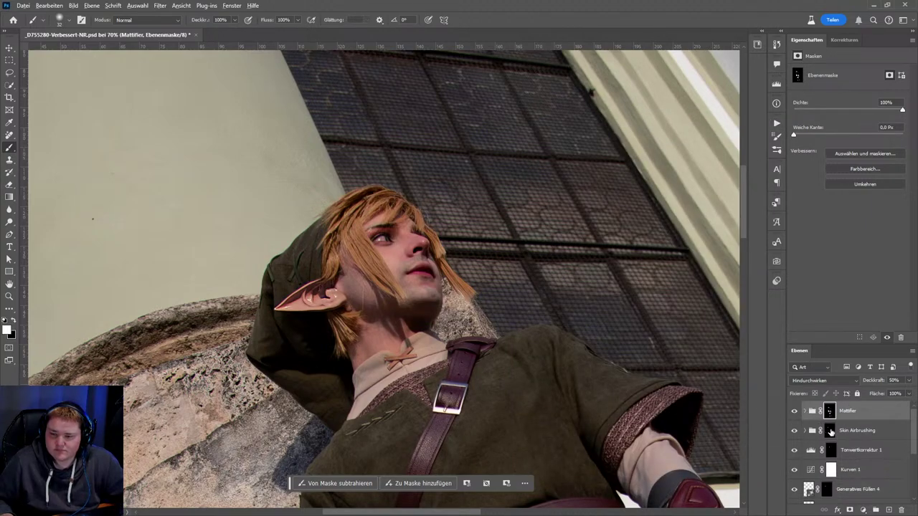
{"action": "left_click_drag", "start_coordinate": [830, 432], "coordinate": [829, 412]}
{"action": "left_click", "coordinate": [424, 195]}
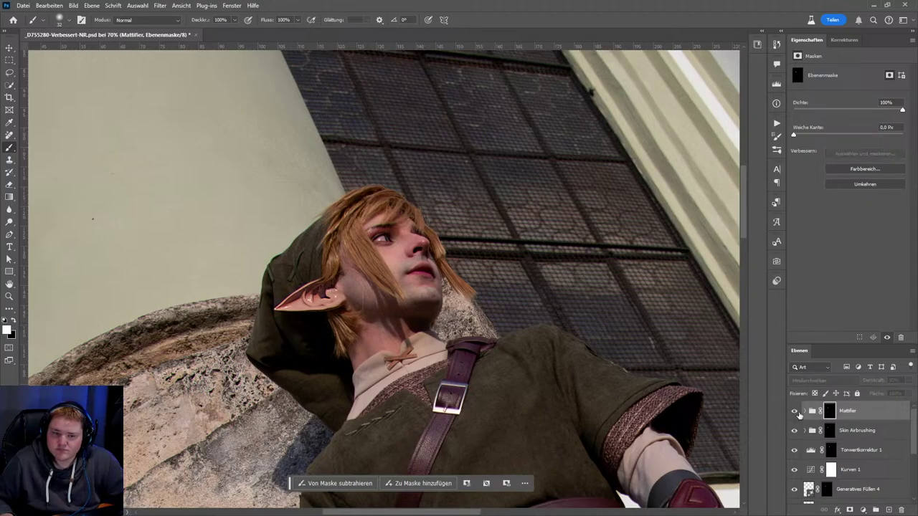
{"action": "scroll", "coordinate": [285, 304], "scroll_direction": "up", "scroll_amount": 2}
{"action": "scroll", "coordinate": [351, 316], "scroll_direction": "up", "scroll_amount": 3}
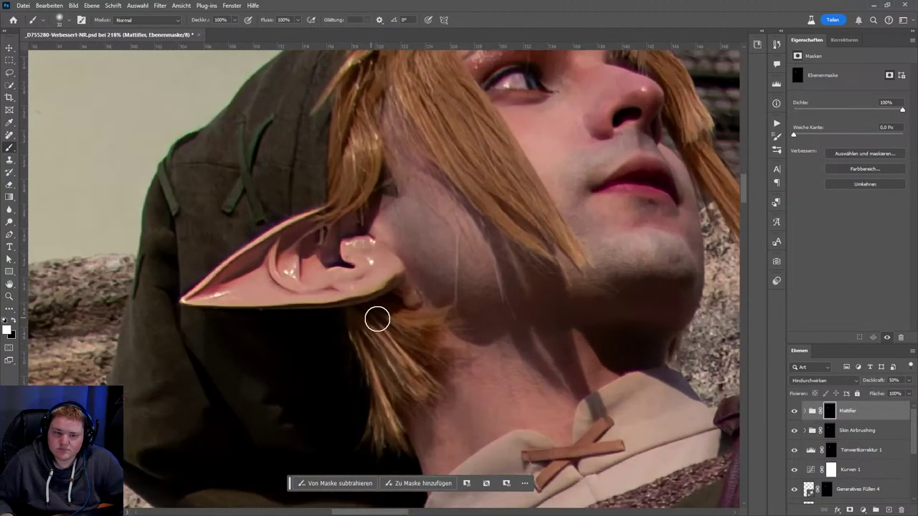
{"action": "scroll", "coordinate": [385, 311], "scroll_direction": "down", "scroll_amount": 5}
{"action": "scroll", "coordinate": [393, 309], "scroll_direction": "down", "scroll_amount": 2}
{"action": "scroll", "coordinate": [394, 310], "scroll_direction": "up", "scroll_amount": 1}
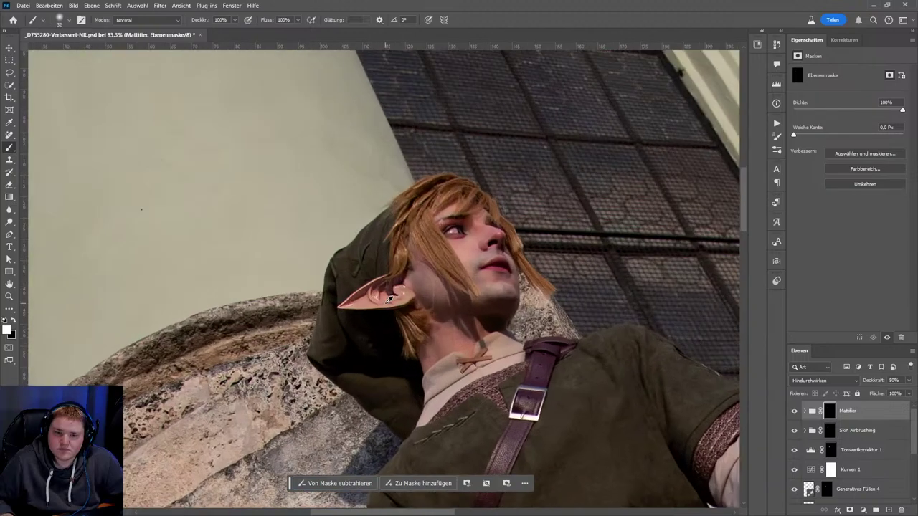
{"action": "scroll", "coordinate": [430, 316], "scroll_direction": "up", "scroll_amount": 3}
{"action": "scroll", "coordinate": [454, 312], "scroll_direction": "down", "scroll_amount": 5}
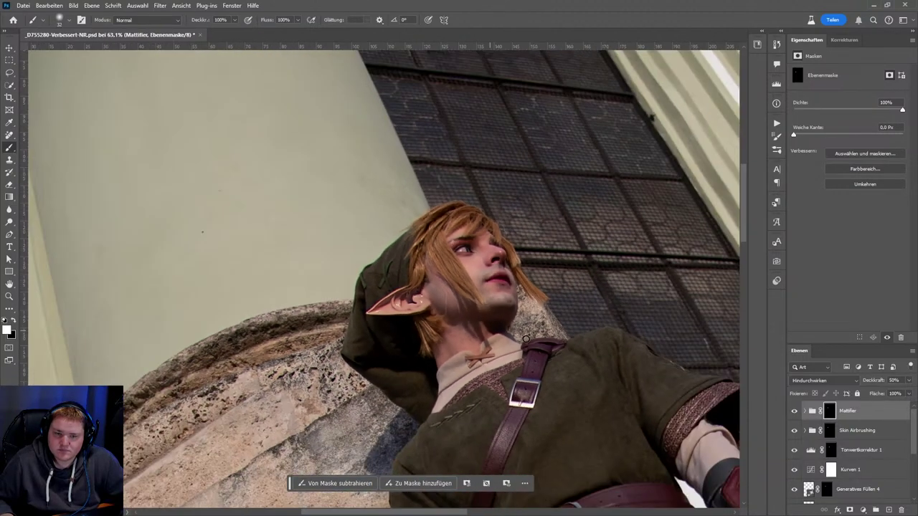
{"action": "scroll", "coordinate": [412, 284], "scroll_direction": "up", "scroll_amount": 1}
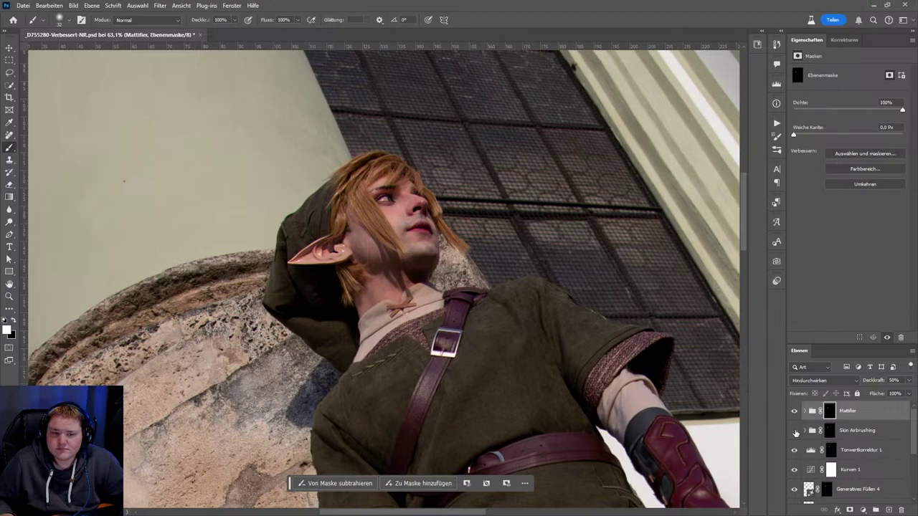
- Toggle the Levels adjustment to compare the ear with and without it
{"action": "left_click", "coordinate": [795, 452]}
{"action": "scroll", "coordinate": [399, 322], "scroll_direction": "down", "scroll_amount": 2}
{"action": "scroll", "coordinate": [372, 301], "scroll_direction": "up", "scroll_amount": 3}
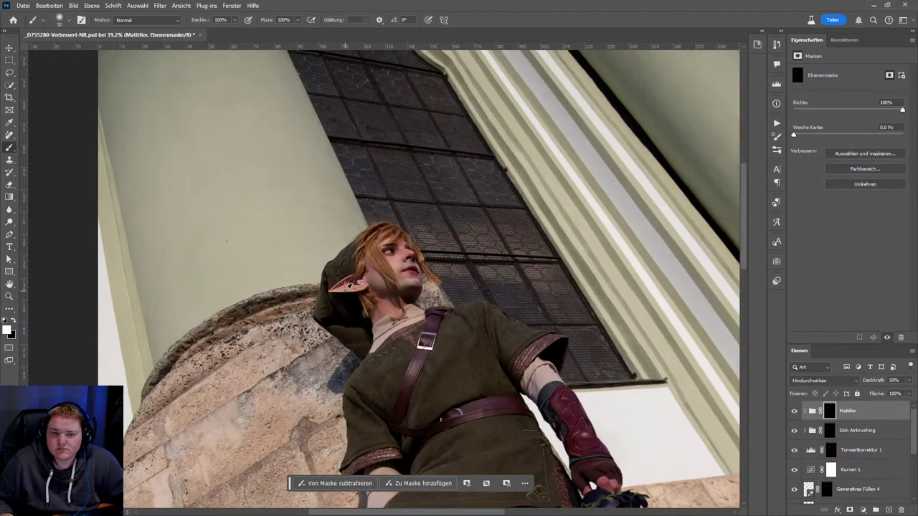
{"action": "scroll", "coordinate": [360, 286], "scroll_direction": "up", "scroll_amount": 2}
{"action": "scroll", "coordinate": [360, 287], "scroll_direction": "up", "scroll_amount": 1}
- Add a Farbton/Sättigung adjustment layer masked with the ear mask
{"action": "left_click", "coordinate": [843, 40]}
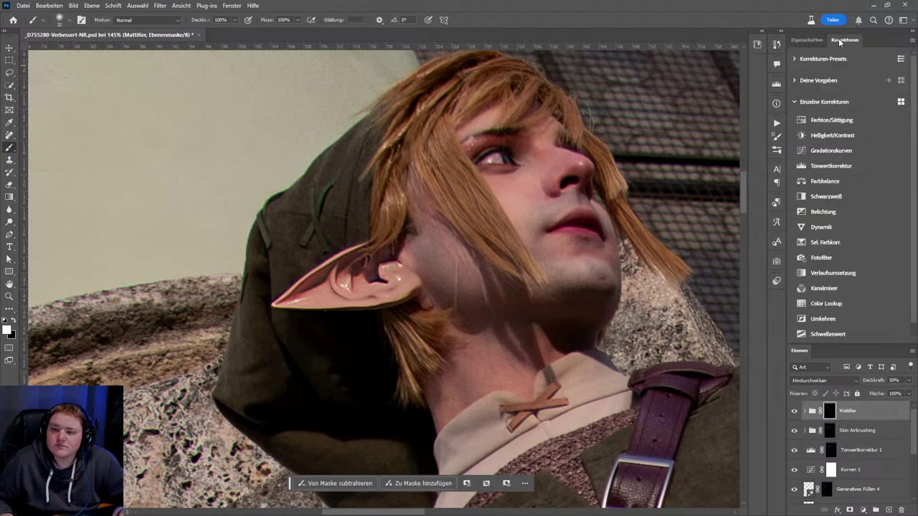
{"action": "left_click", "coordinate": [831, 120]}
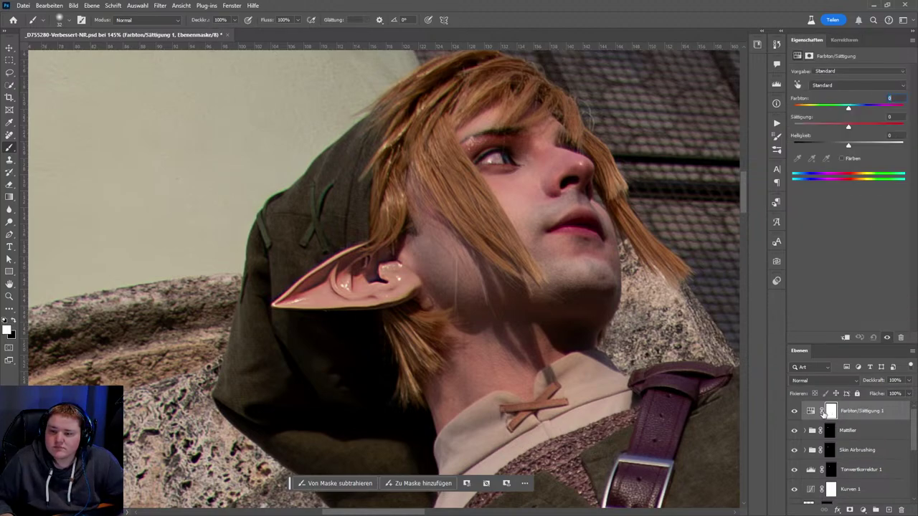
{"action": "left_click_drag", "start_coordinate": [829, 431], "coordinate": [830, 411]}
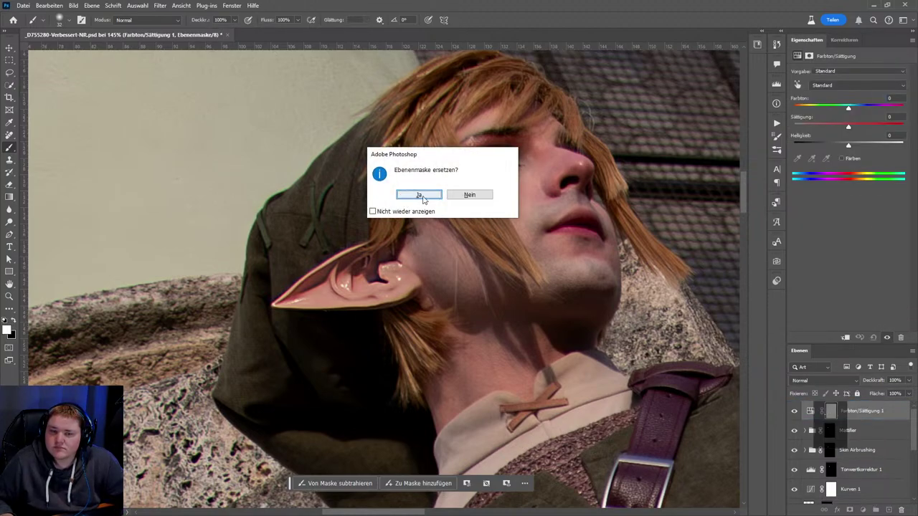
{"action": "left_click", "coordinate": [418, 194]}
- Tweak the ear's hue and lightness, then try Colorize tints
{"action": "left_click", "coordinate": [810, 410]}
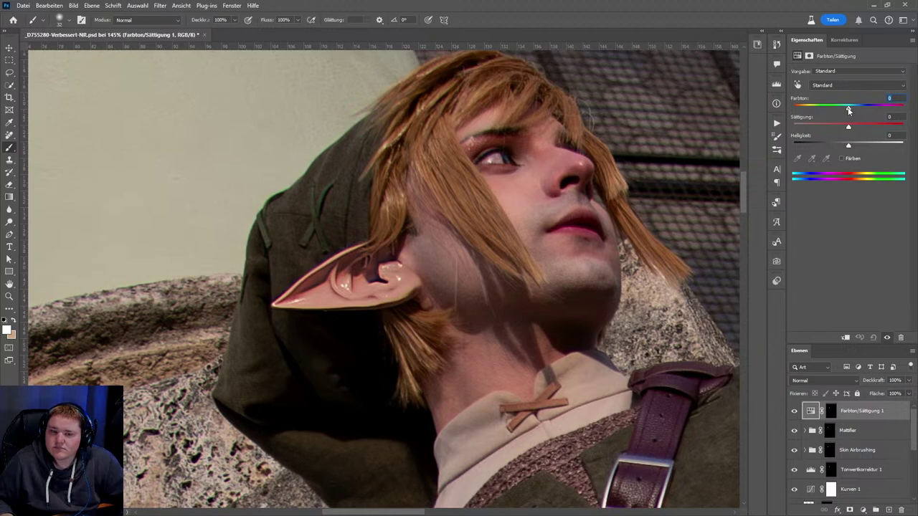
{"action": "mouse_move", "coordinate": [851, 108]}
{"action": "left_mouse_down"}
{"action": "mouse_move", "coordinate": [842, 110]}
{"action": "mouse_move", "coordinate": [854, 109]}
{"action": "left_mouse_up"}
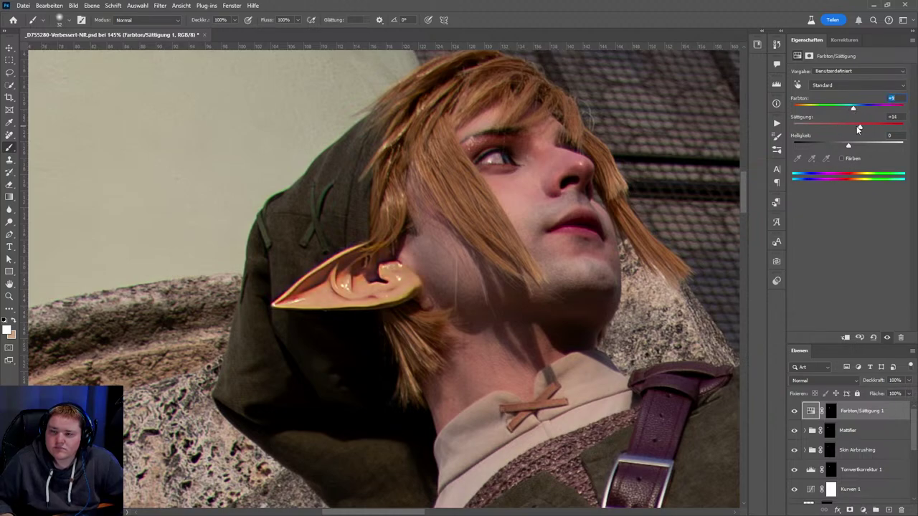
{"action": "mouse_move", "coordinate": [853, 147]}
{"action": "left_mouse_down"}
{"action": "mouse_move", "coordinate": [832, 142]}
{"action": "mouse_move", "coordinate": [860, 142]}
{"action": "mouse_move", "coordinate": [850, 145]}
{"action": "left_mouse_up"}
{"action": "left_click_drag", "start_coordinate": [853, 109], "coordinate": [847, 109]}
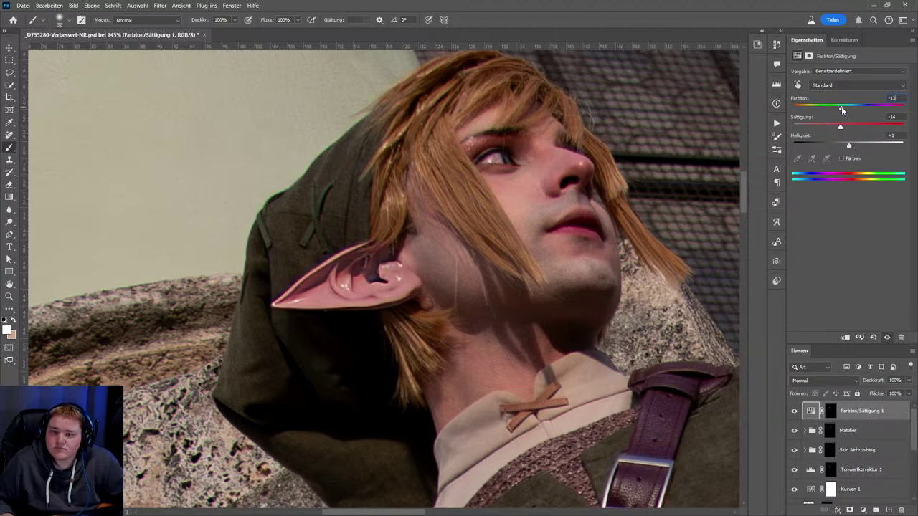
{"action": "left_click", "coordinate": [840, 158]}
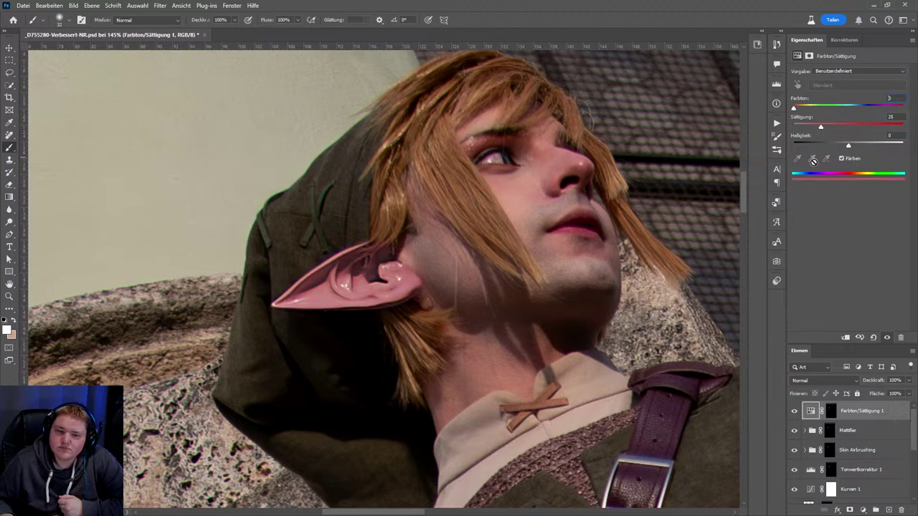
{"action": "left_click_drag", "start_coordinate": [814, 112], "coordinate": [887, 123]}
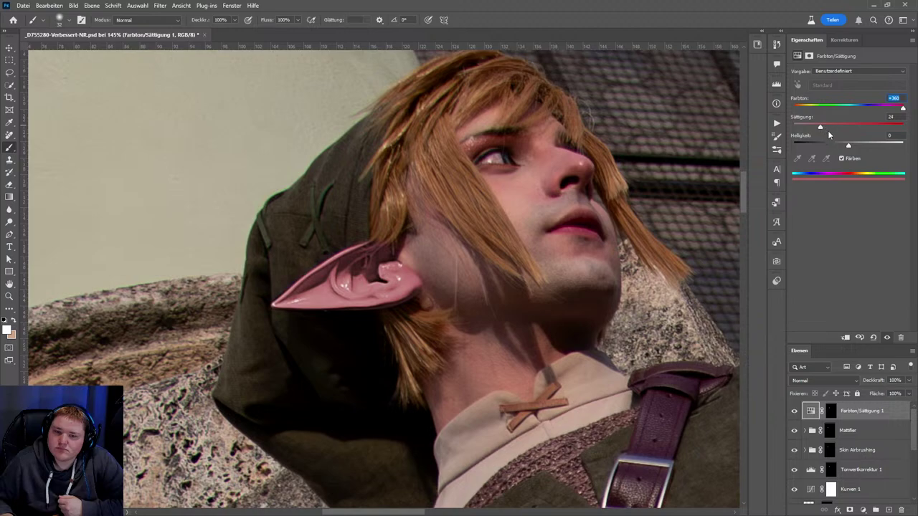
{"action": "left_click_drag", "start_coordinate": [847, 146], "coordinate": [835, 147]}
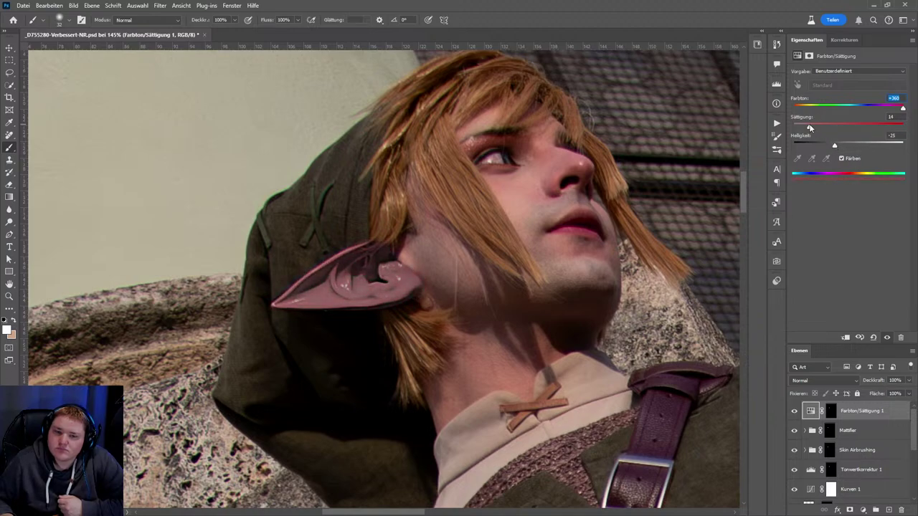
{"action": "mouse_move", "coordinate": [810, 127]}
{"action": "left_mouse_down"}
{"action": "mouse_move", "coordinate": [844, 125]}
{"action": "mouse_move", "coordinate": [864, 148]}
{"action": "left_mouse_up"}
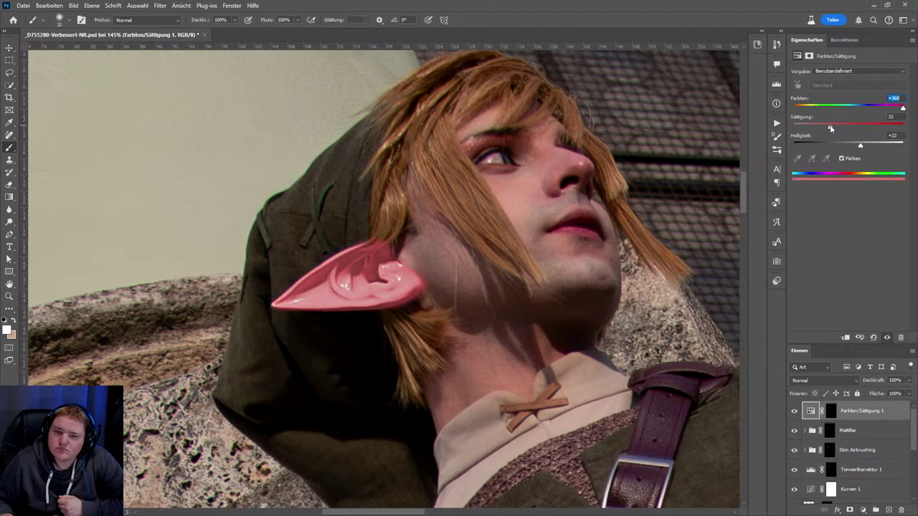
- Blend in Farbe mode, drop Colorize, and settle on Hue -5, Saturation -26, Lightness +1
{"action": "left_click", "coordinate": [823, 380]}
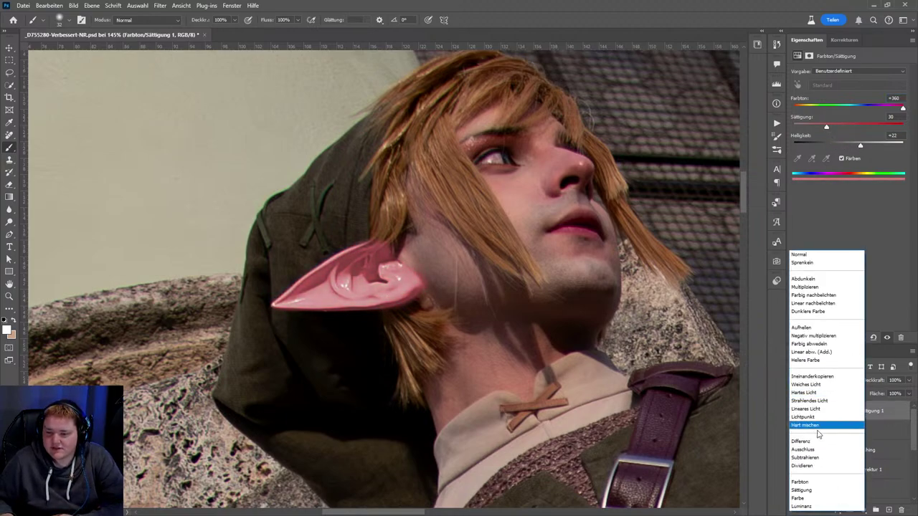
{"action": "left_click", "coordinate": [798, 500]}
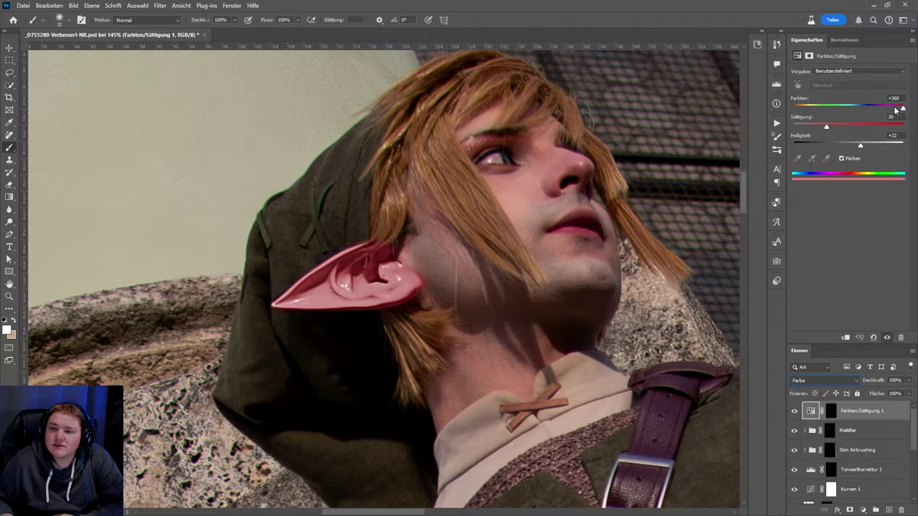
{"action": "left_click", "coordinate": [842, 158]}
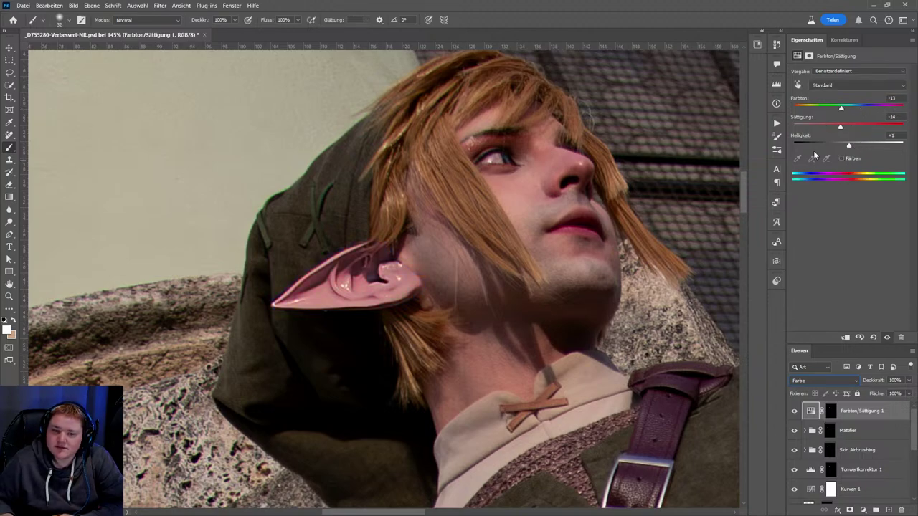
{"action": "left_click_drag", "start_coordinate": [842, 113], "coordinate": [843, 108]}
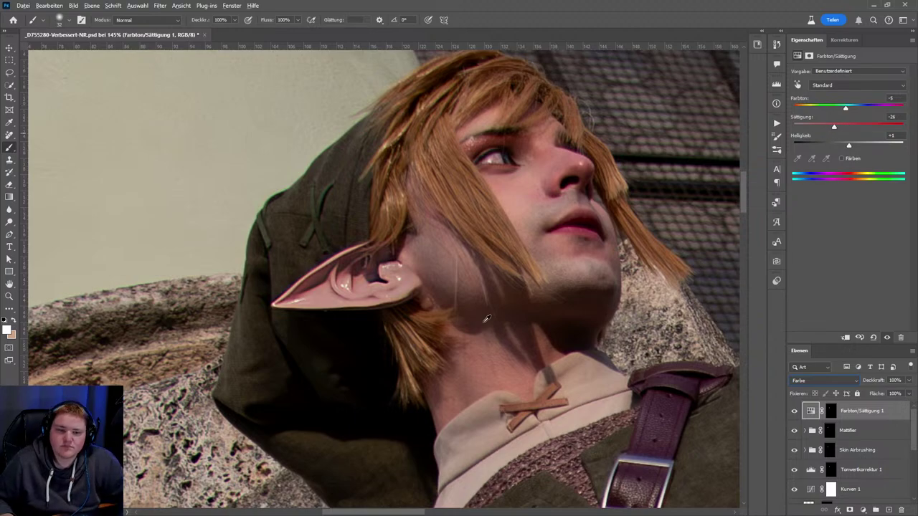
- Hide the Mattifier and Skin Airbrushing groups and re-show the Levels adjustment to compare
{"action": "scroll", "coordinate": [510, 294], "scroll_direction": "right", "scroll_amount": 2}
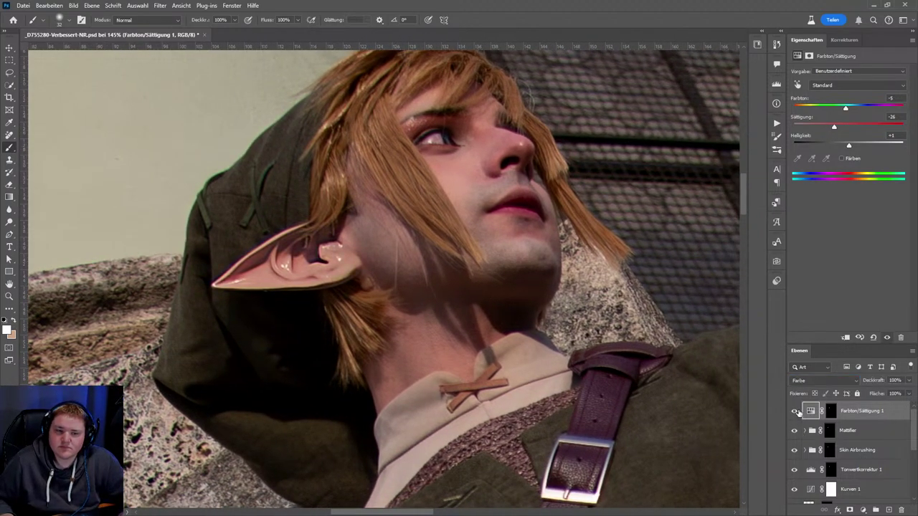
{"action": "scroll", "coordinate": [477, 323], "scroll_direction": "down", "scroll_amount": 3}
{"action": "scroll", "coordinate": [483, 323], "scroll_direction": "down", "scroll_amount": 3}
{"action": "scroll", "coordinate": [483, 323], "scroll_direction": "down", "scroll_amount": 2}
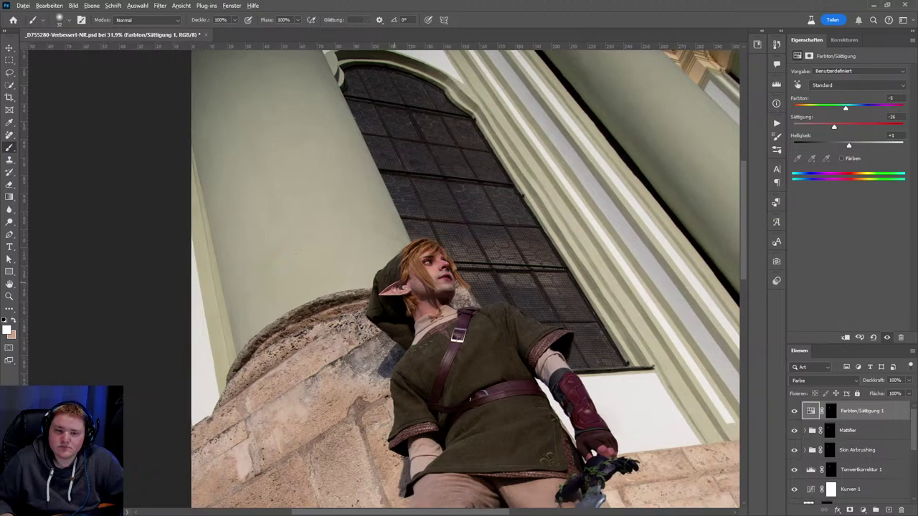
{"action": "scroll", "coordinate": [482, 323], "scroll_direction": "up", "scroll_amount": 3}
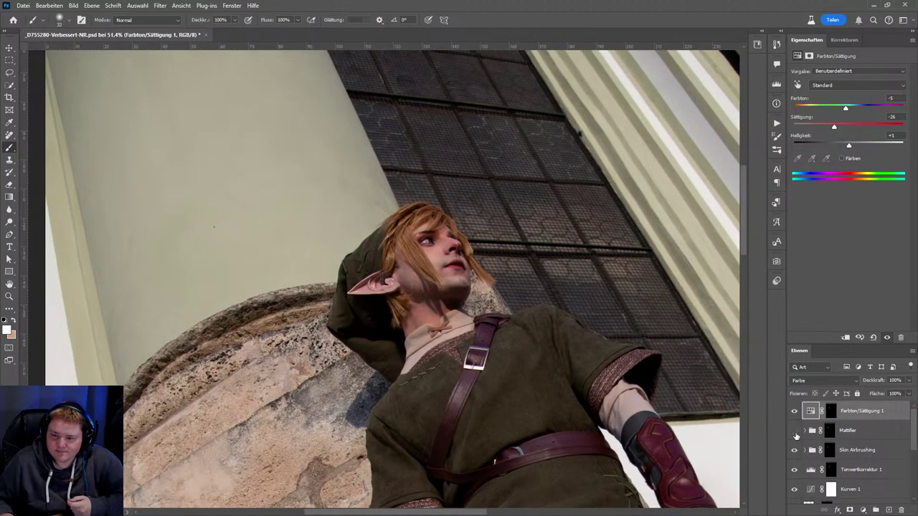
{"action": "left_click_drag", "start_coordinate": [793, 430], "coordinate": [794, 449]}
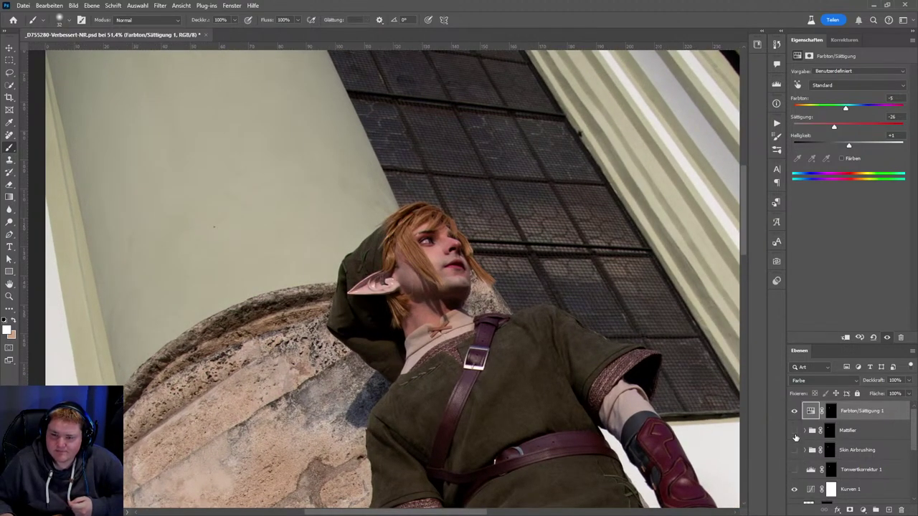
{"action": "left_click", "coordinate": [795, 469]}
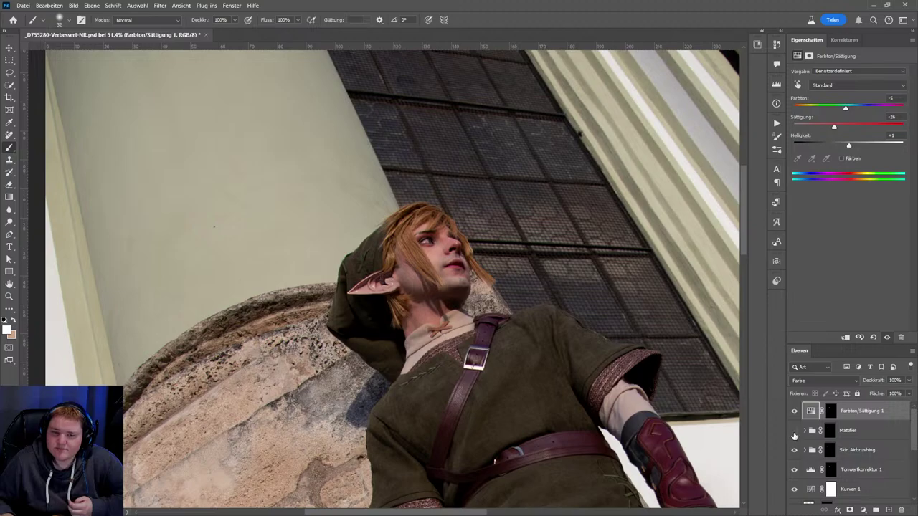
{"action": "scroll", "coordinate": [549, 367], "scroll_direction": "down", "scroll_amount": 5}
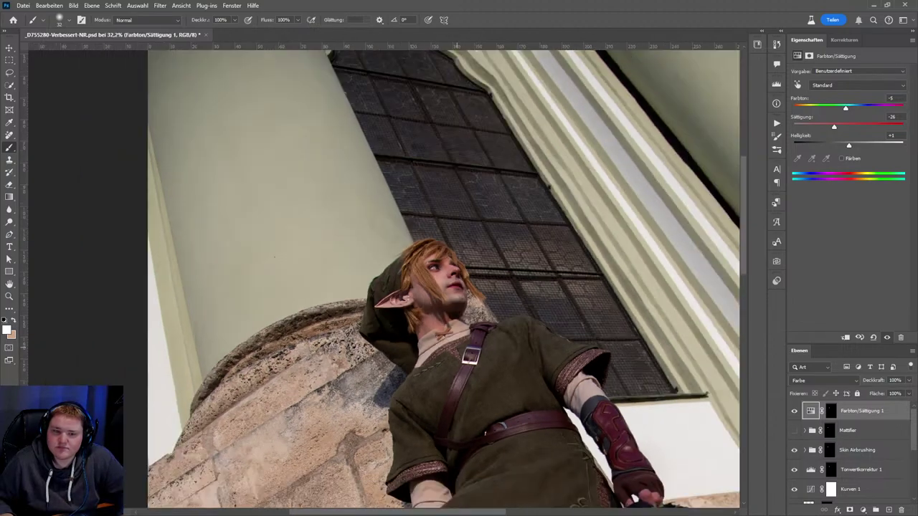
{"action": "scroll", "coordinate": [389, 268], "scroll_direction": "up", "scroll_amount": 6}
{"action": "scroll", "coordinate": [390, 268], "scroll_direction": "up", "scroll_amount": 2}
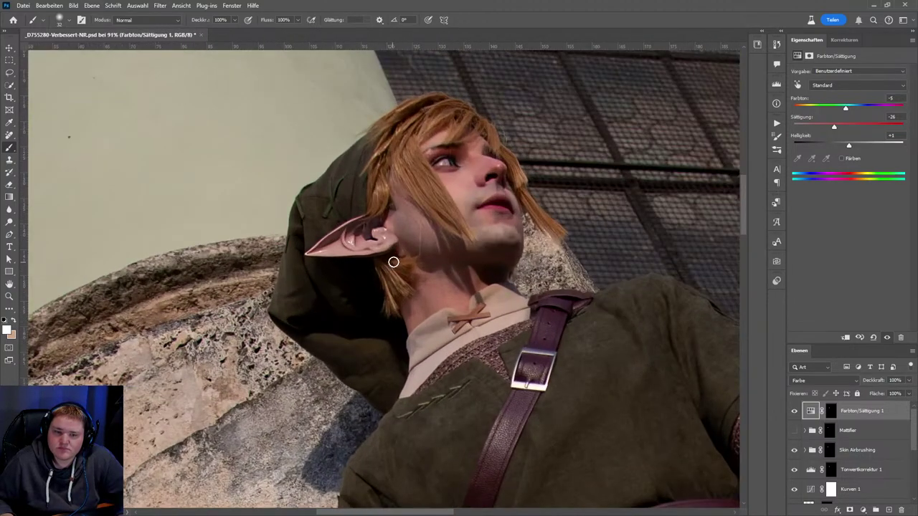
{"action": "scroll", "coordinate": [393, 263], "scroll_direction": "up", "scroll_amount": 1}
{"action": "scroll", "coordinate": [393, 263], "scroll_direction": "up", "scroll_amount": 1}
{"action": "scroll", "coordinate": [381, 223], "scroll_direction": "down", "scroll_amount": 3}
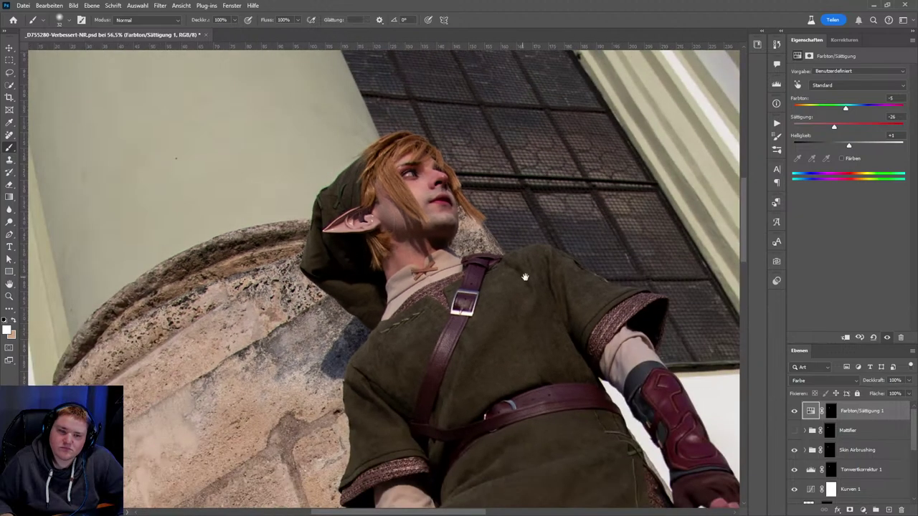
- Delete the Mattifier group and make Skin Airbrushing visible again
{"action": "left_click", "coordinate": [794, 430]}
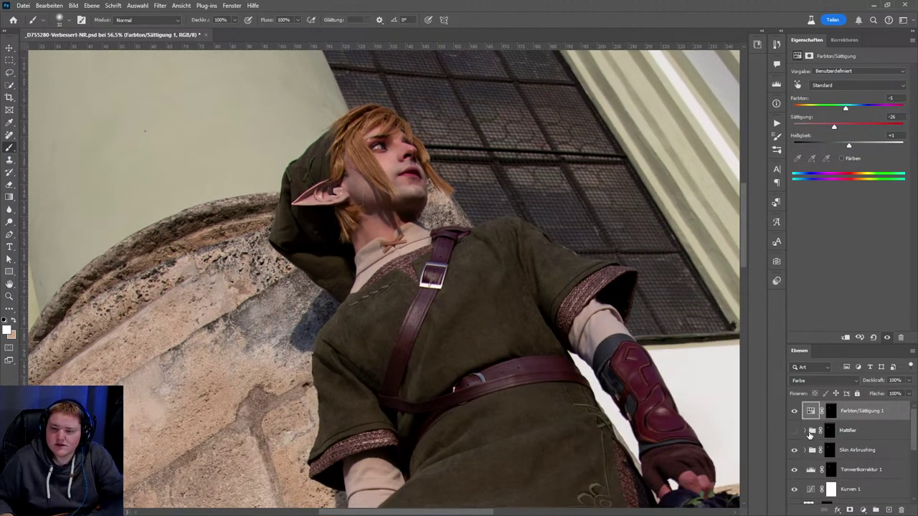
{"action": "left_click", "coordinate": [804, 430]}
{"action": "key", "text": "Delete"}
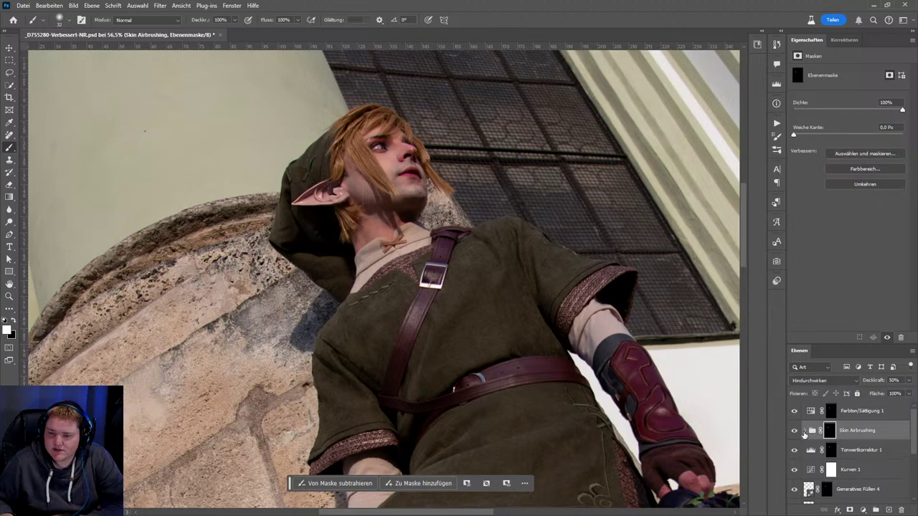
{"action": "left_click", "coordinate": [793, 431]}
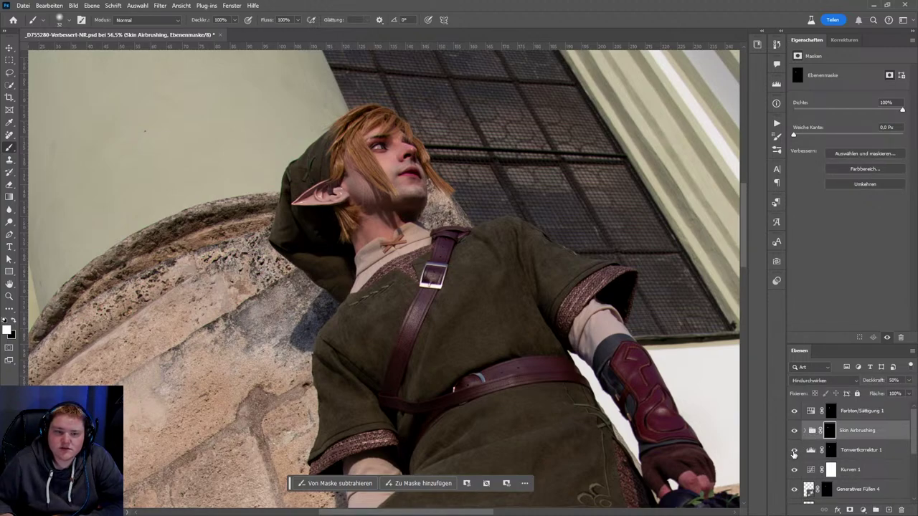
- Select the Farbton/Sättigung 1 adjustment layer
{"action": "left_click", "coordinate": [821, 414]}
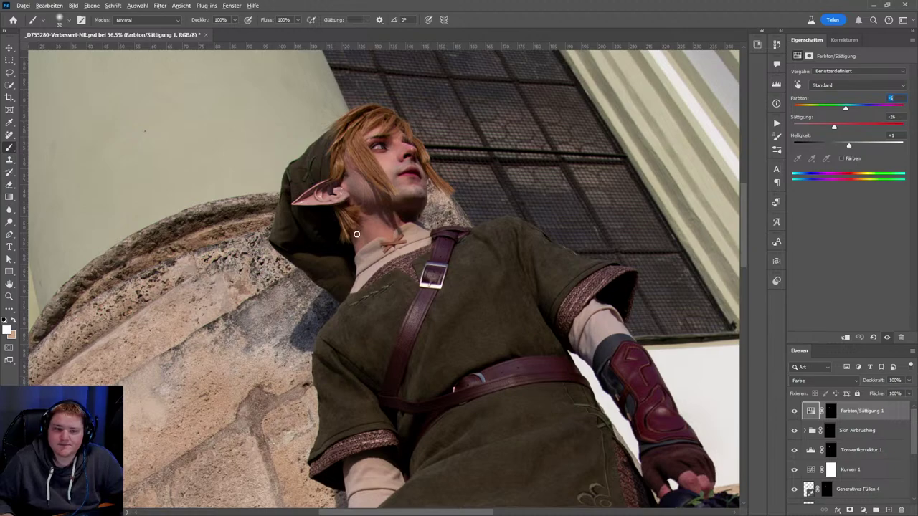
{"action": "scroll", "coordinate": [356, 234], "scroll_direction": "up", "scroll_amount": 2}
{"action": "scroll", "coordinate": [373, 226], "scroll_direction": "up", "scroll_amount": 5}
{"action": "scroll", "coordinate": [483, 219], "scroll_direction": "up", "scroll_amount": 1}
{"action": "scroll", "coordinate": [459, 213], "scroll_direction": "up", "scroll_amount": 4}
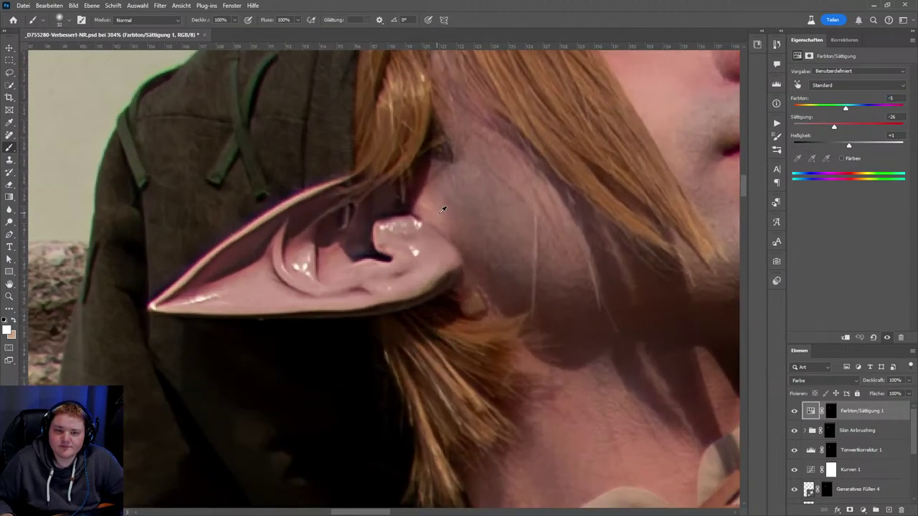
- On a new Ebene 2 layer, use a smaller Remove brush to clean the ear-to-head seam
{"action": "left_click", "coordinate": [888, 510]}
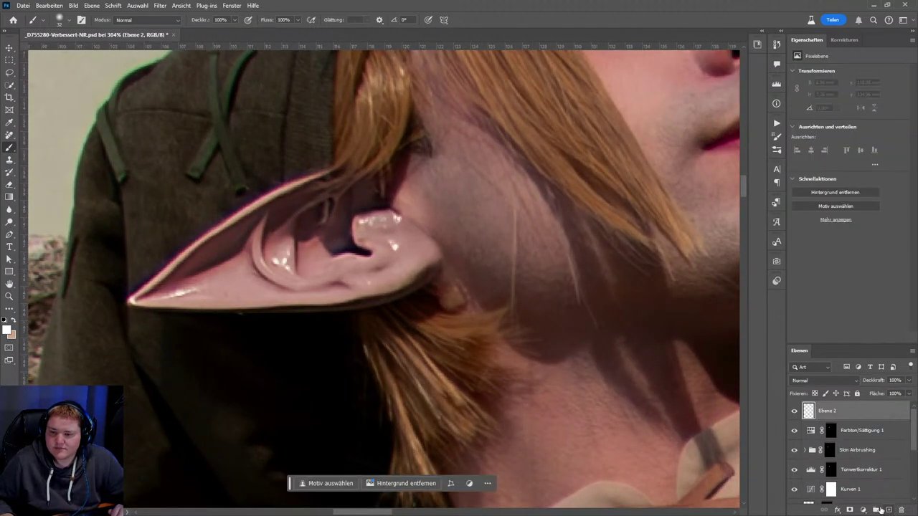
{"action": "key", "text": "j"}
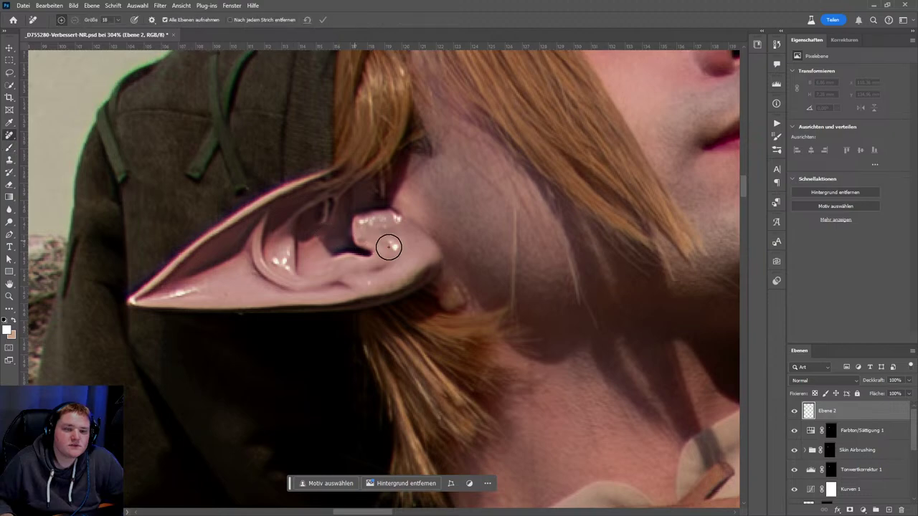
{"action": "left_click_drag", "start_coordinate": [399, 215], "coordinate": [376, 194]}
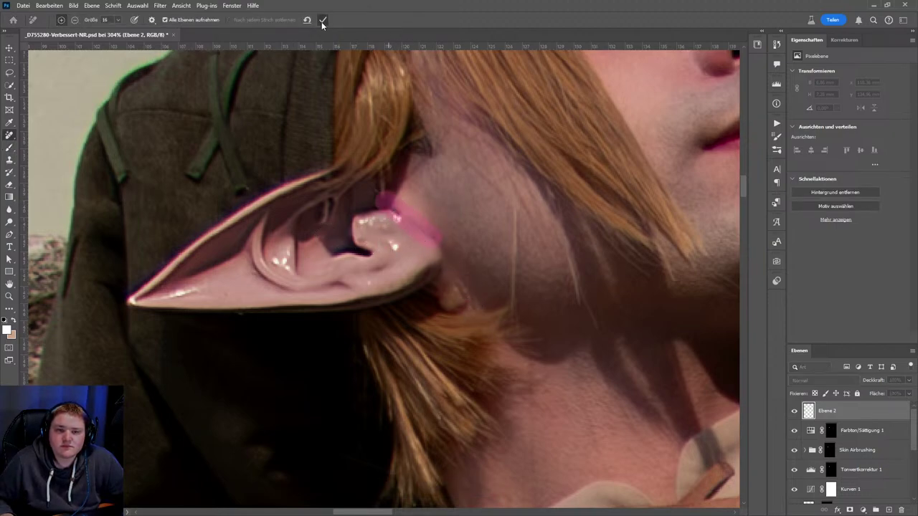
{"action": "left_click", "coordinate": [322, 21]}
- Remove the bright highlight spots inside the elf ear's hollow with the Remove tool
{"action": "scroll", "coordinate": [463, 301], "scroll_direction": "down", "scroll_amount": 5}
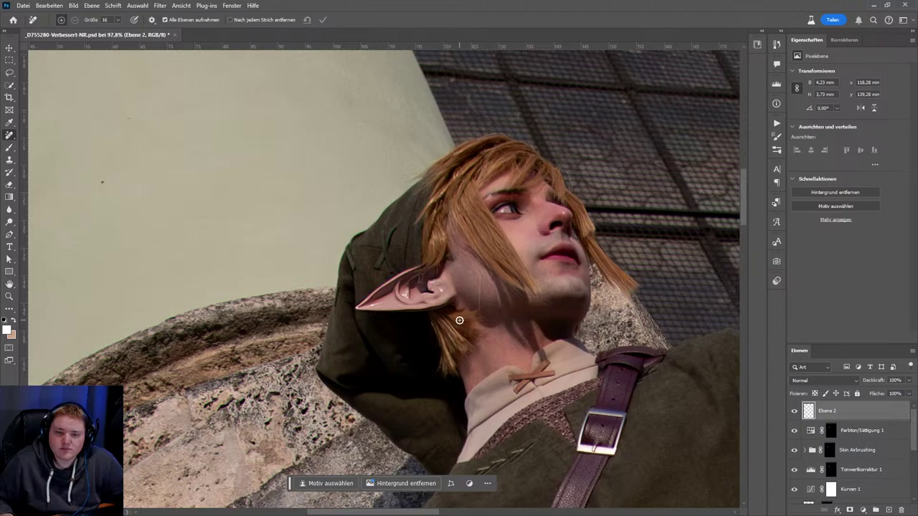
{"action": "scroll", "coordinate": [459, 320], "scroll_direction": "down", "scroll_amount": 1}
{"action": "scroll", "coordinate": [459, 315], "scroll_direction": "up", "scroll_amount": 3}
{"action": "scroll", "coordinate": [473, 286], "scroll_direction": "up", "scroll_amount": 2}
{"action": "scroll", "coordinate": [487, 254], "scroll_direction": "up", "scroll_amount": 1}
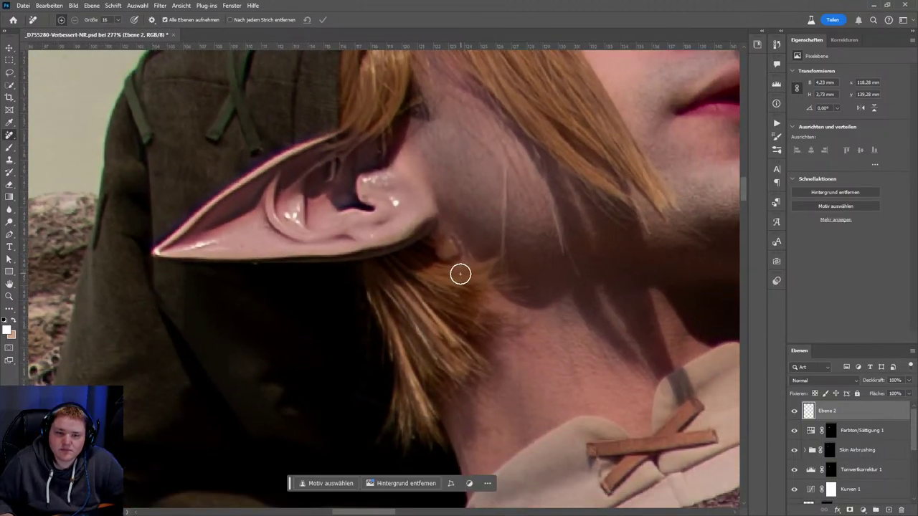
{"action": "scroll", "coordinate": [459, 273], "scroll_direction": "down", "scroll_amount": 1}
{"action": "scroll", "coordinate": [456, 272], "scroll_direction": "down", "scroll_amount": 4}
{"action": "scroll", "coordinate": [512, 306], "scroll_direction": "down", "scroll_amount": 1}
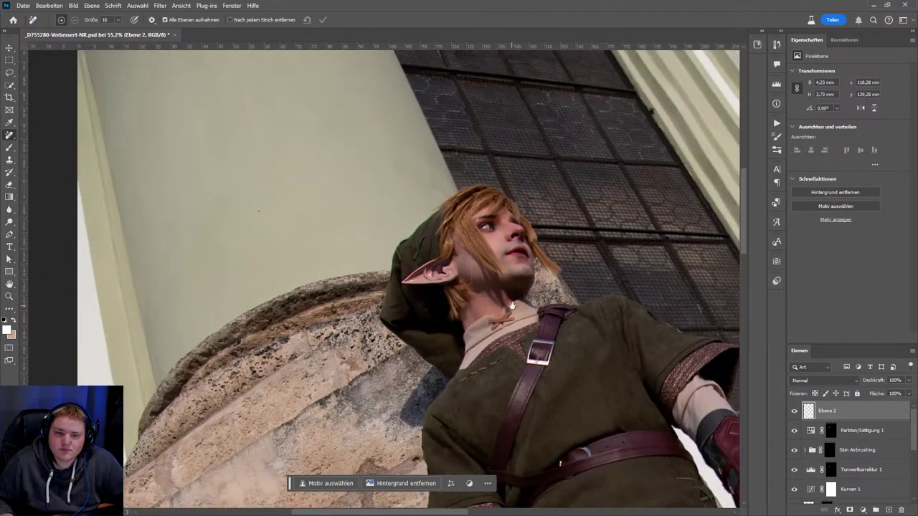
{"action": "scroll", "coordinate": [512, 306], "scroll_direction": "down", "scroll_amount": 1}
{"action": "scroll", "coordinate": [459, 258], "scroll_direction": "down", "scroll_amount": 1}
{"action": "scroll", "coordinate": [387, 194], "scroll_direction": "down", "scroll_amount": 1}
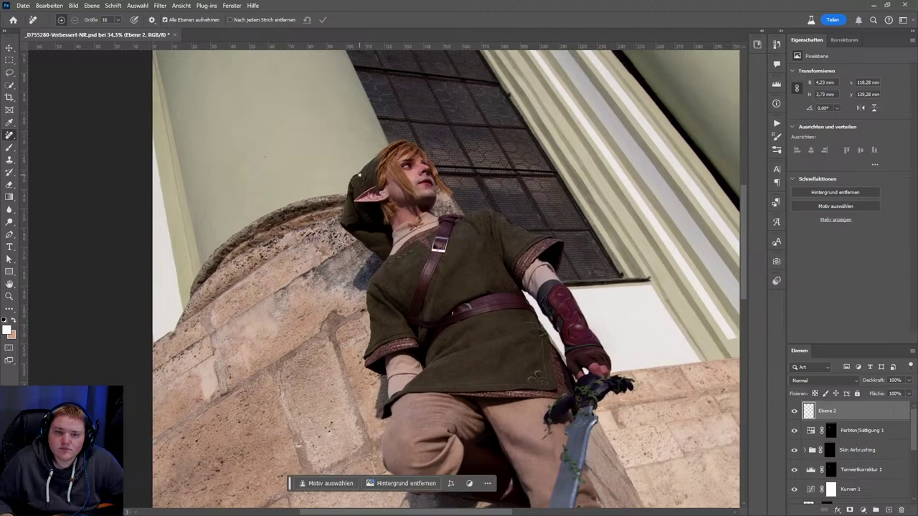
{"action": "scroll", "coordinate": [359, 174], "scroll_direction": "up", "scroll_amount": 2}
{"action": "scroll", "coordinate": [373, 186], "scroll_direction": "up", "scroll_amount": 1}
{"action": "scroll", "coordinate": [411, 208], "scroll_direction": "up", "scroll_amount": 1}
{"action": "scroll", "coordinate": [412, 208], "scroll_direction": "up", "scroll_amount": 3}
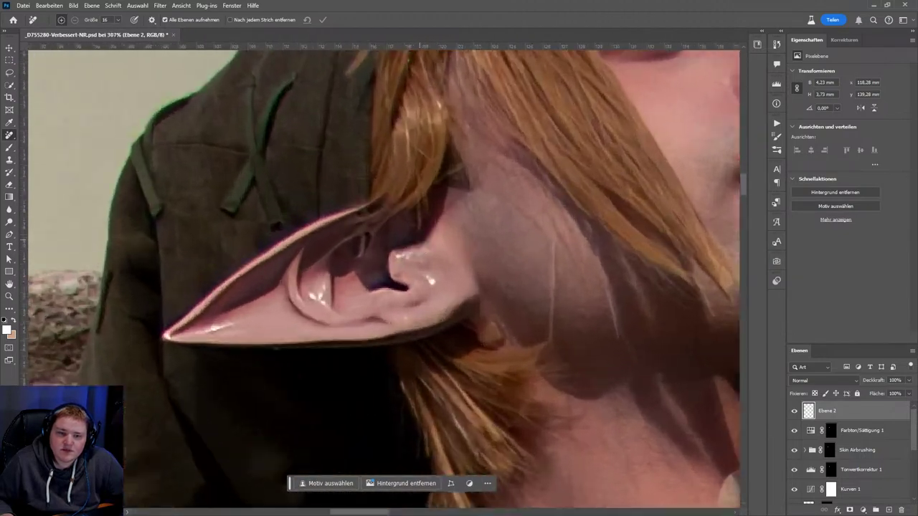
{"action": "scroll", "coordinate": [390, 210], "scroll_direction": "up", "scroll_amount": 1}
{"action": "scroll", "coordinate": [349, 263], "scroll_direction": "up", "scroll_amount": 1}
{"action": "scroll", "coordinate": [430, 244], "scroll_direction": "up", "scroll_amount": 1}
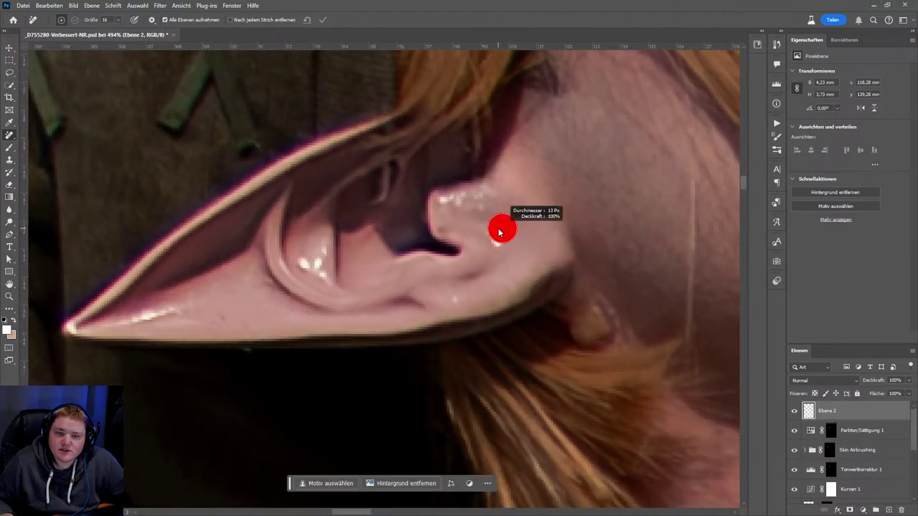
{"action": "left_click", "coordinate": [496, 236]}
{"action": "left_click", "coordinate": [441, 199]}
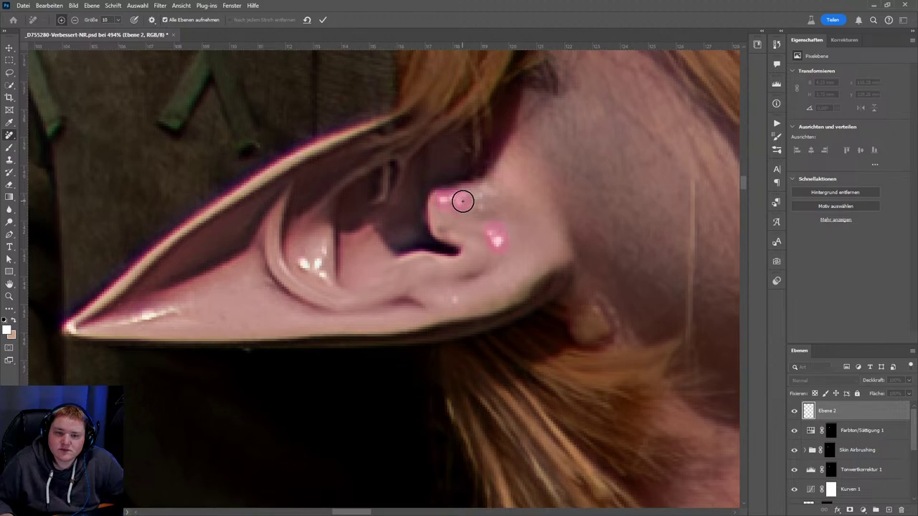
{"action": "left_click_drag", "start_coordinate": [463, 202], "coordinate": [473, 194]}
{"action": "left_click", "coordinate": [320, 21]}
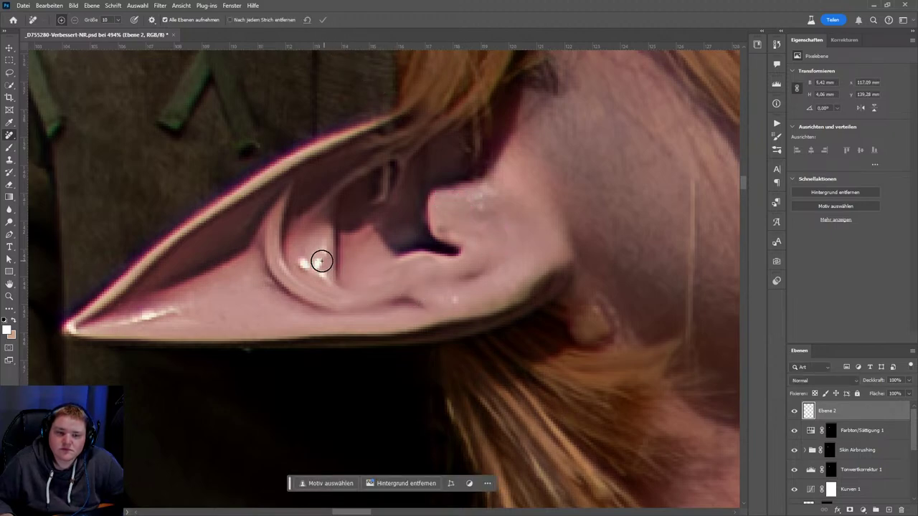
{"action": "left_click_drag", "start_coordinate": [466, 194], "coordinate": [470, 208]}
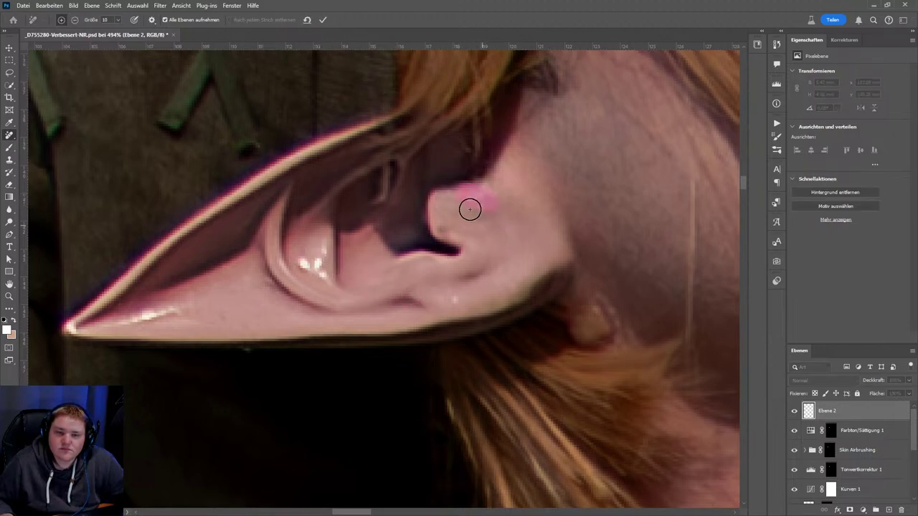
{"action": "left_click", "coordinate": [321, 21]}
- Paint out the white streak on the ear tip and the highlights in the inner fold
{"action": "scroll", "coordinate": [362, 268], "scroll_direction": "down", "scroll_amount": 2}
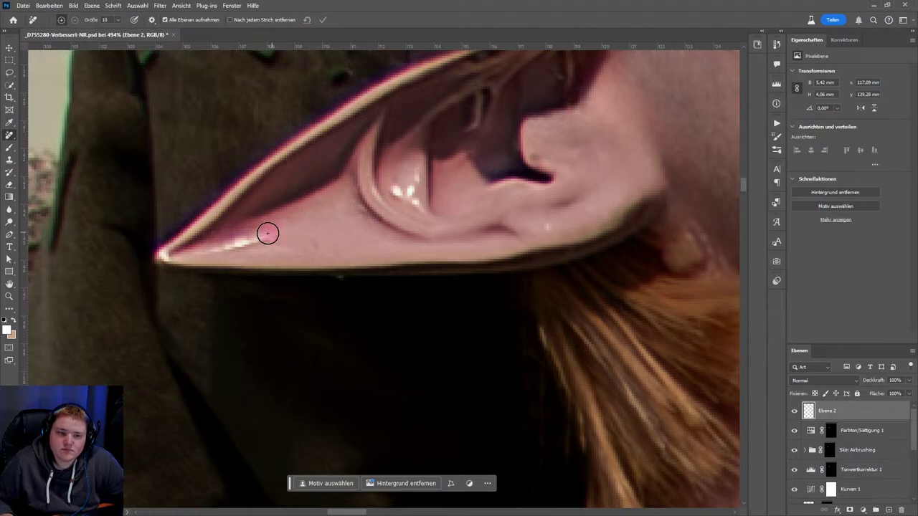
{"action": "left_click_drag", "start_coordinate": [268, 233], "coordinate": [256, 225]}
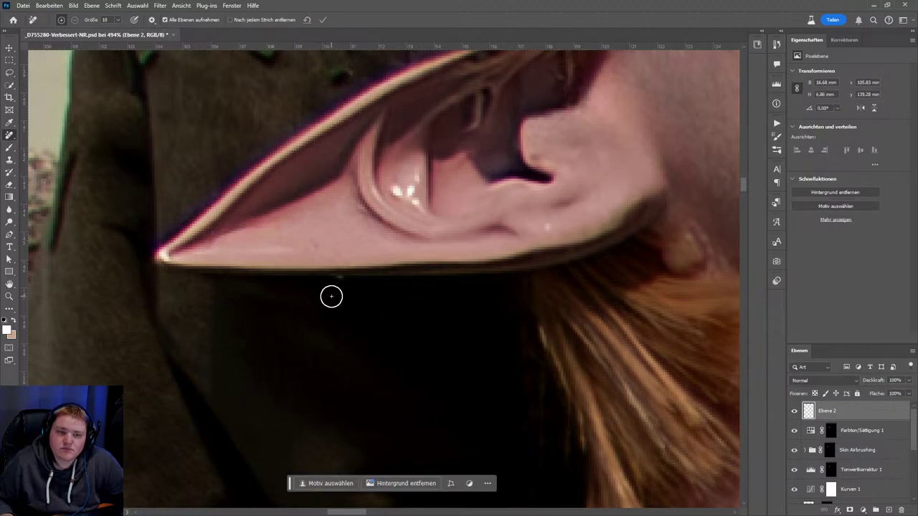
{"action": "scroll", "coordinate": [331, 296], "scroll_direction": "down", "scroll_amount": 5}
{"action": "scroll", "coordinate": [351, 319], "scroll_direction": "up", "scroll_amount": 5}
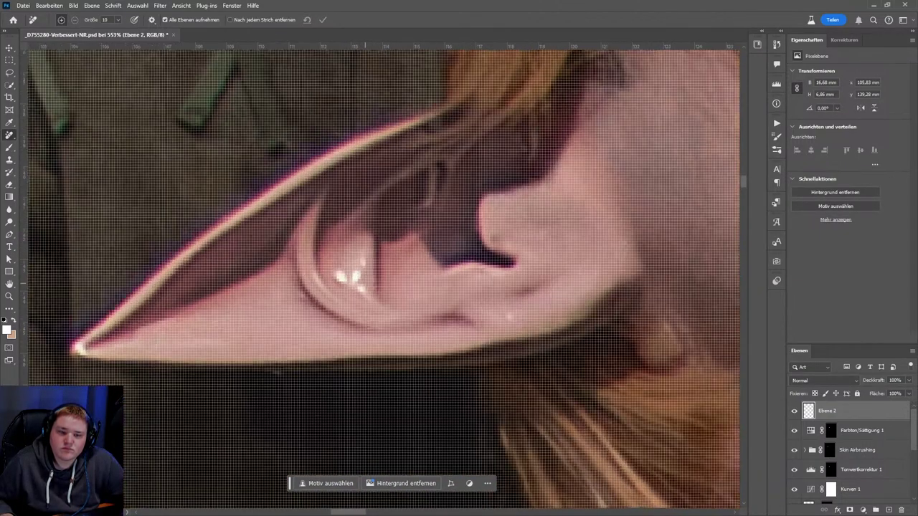
{"action": "scroll", "coordinate": [344, 247], "scroll_direction": "down", "scroll_amount": 3}
{"action": "left_click_drag", "start_coordinate": [356, 255], "coordinate": [343, 267]}
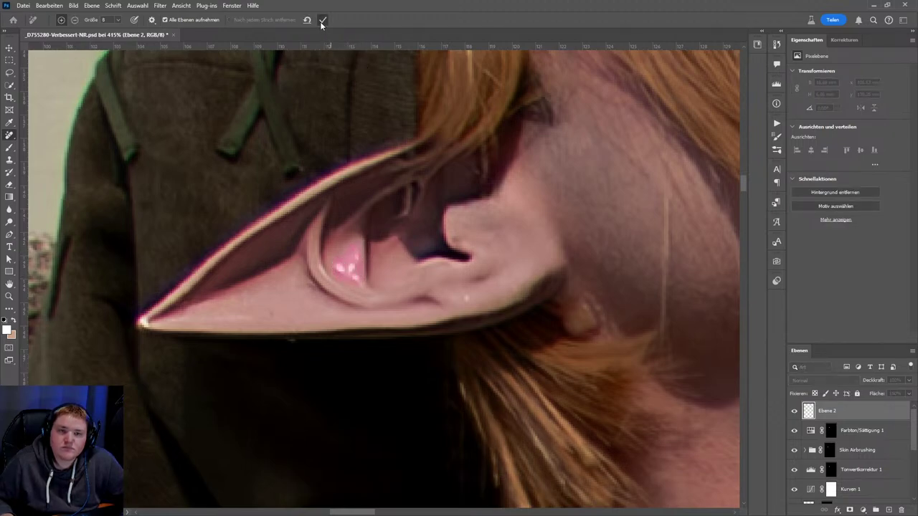
{"action": "left_click", "coordinate": [322, 21]}
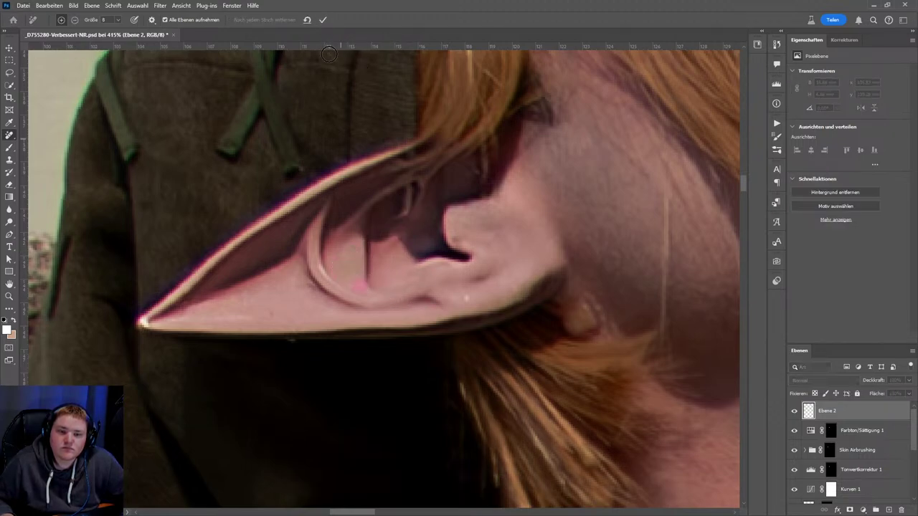
- Remove the small white dot on the ear lobe
{"action": "left_click_drag", "start_coordinate": [463, 296], "coordinate": [469, 299]}
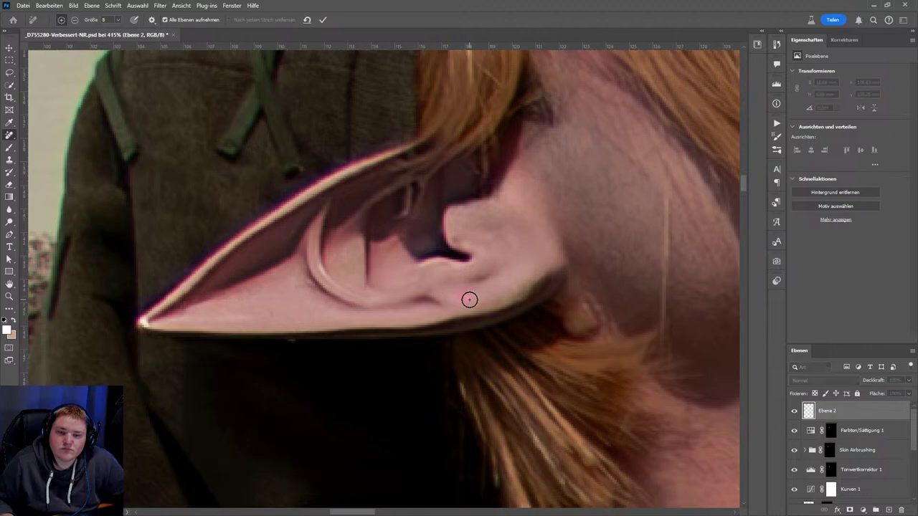
{"action": "left_click", "coordinate": [322, 20]}
{"action": "scroll", "coordinate": [437, 313], "scroll_direction": "down", "scroll_amount": 10}
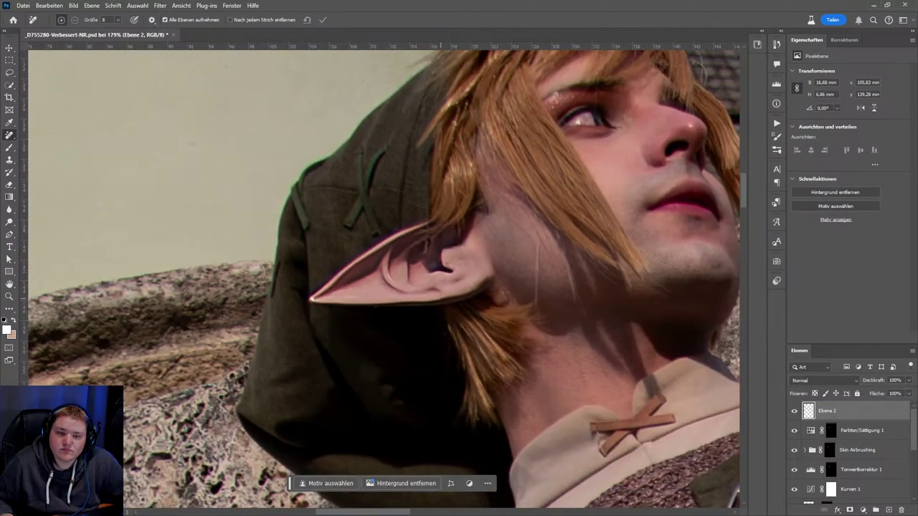
{"action": "scroll", "coordinate": [437, 314], "scroll_direction": "down", "scroll_amount": 2}
{"action": "scroll", "coordinate": [437, 308], "scroll_direction": "down", "scroll_amount": 2}
{"action": "scroll", "coordinate": [459, 294], "scroll_direction": "down", "scroll_amount": 2}
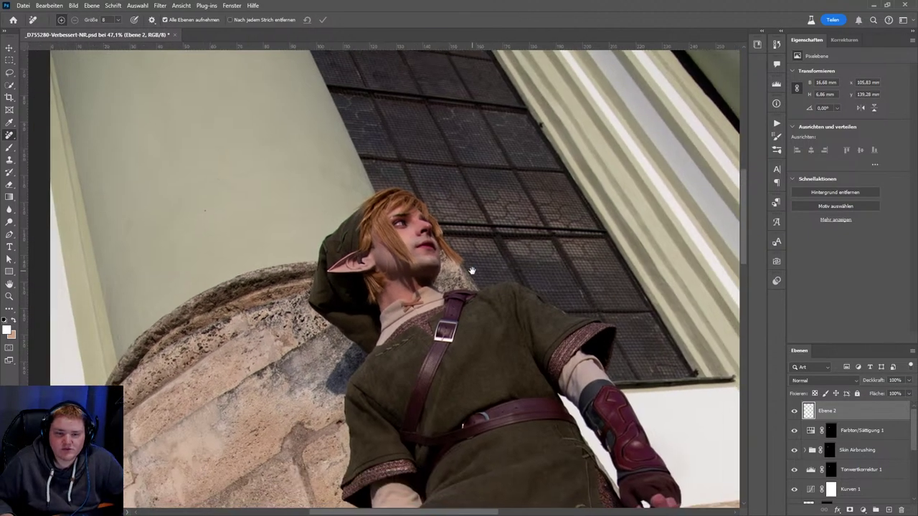
{"action": "scroll", "coordinate": [421, 282], "scroll_direction": "down", "scroll_amount": 2}
{"action": "scroll", "coordinate": [406, 262], "scroll_direction": "up", "scroll_amount": 1}
{"action": "scroll", "coordinate": [406, 262], "scroll_direction": "up", "scroll_amount": 2}
- Zoom and pan across the whole Link photo to inspect the elf ear, then select the Move tool
{"action": "scroll", "coordinate": [406, 266], "scroll_direction": "up", "scroll_amount": 2}
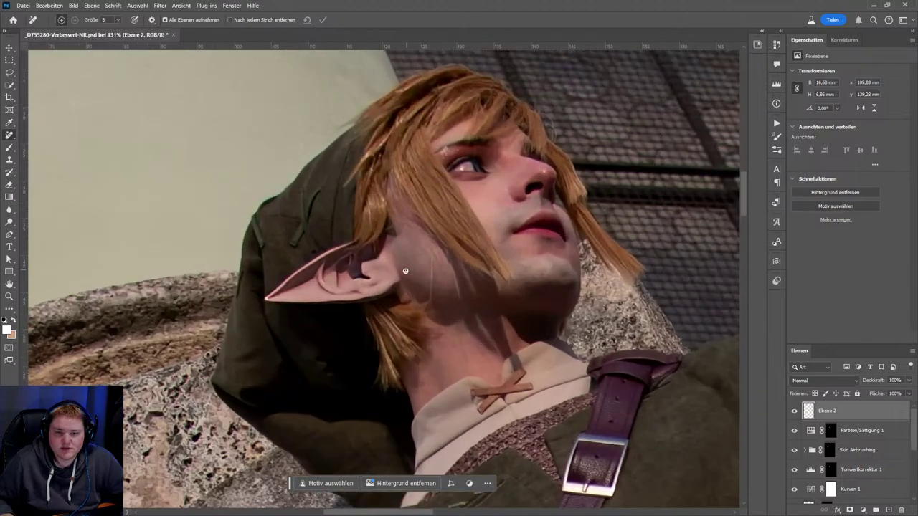
{"action": "scroll", "coordinate": [445, 261], "scroll_direction": "up", "scroll_amount": 2}
{"action": "scroll", "coordinate": [482, 258], "scroll_direction": "down", "scroll_amount": 1}
{"action": "scroll", "coordinate": [424, 277], "scroll_direction": "down", "scroll_amount": 3}
{"action": "scroll", "coordinate": [459, 272], "scroll_direction": "up", "scroll_amount": 1}
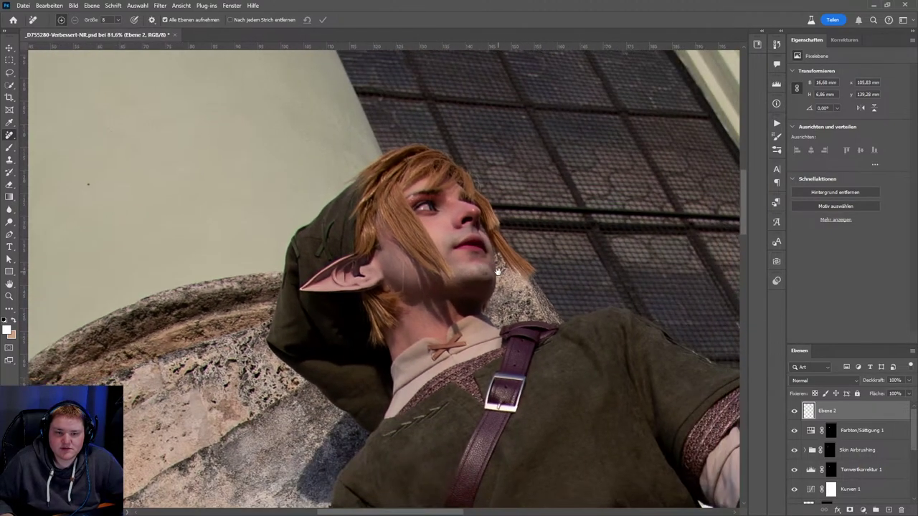
{"action": "scroll", "coordinate": [495, 273], "scroll_direction": "down", "scroll_amount": 2}
{"action": "scroll", "coordinate": [504, 280], "scroll_direction": "up", "scroll_amount": 1}
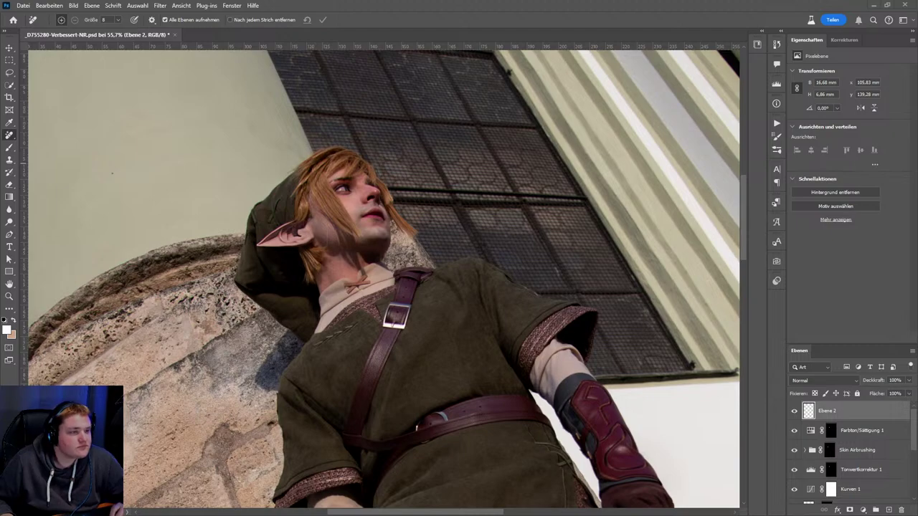
{"action": "scroll", "coordinate": [453, 416], "scroll_direction": "down", "scroll_amount": 2}
{"action": "scroll", "coordinate": [453, 416], "scroll_direction": "down", "scroll_amount": 2}
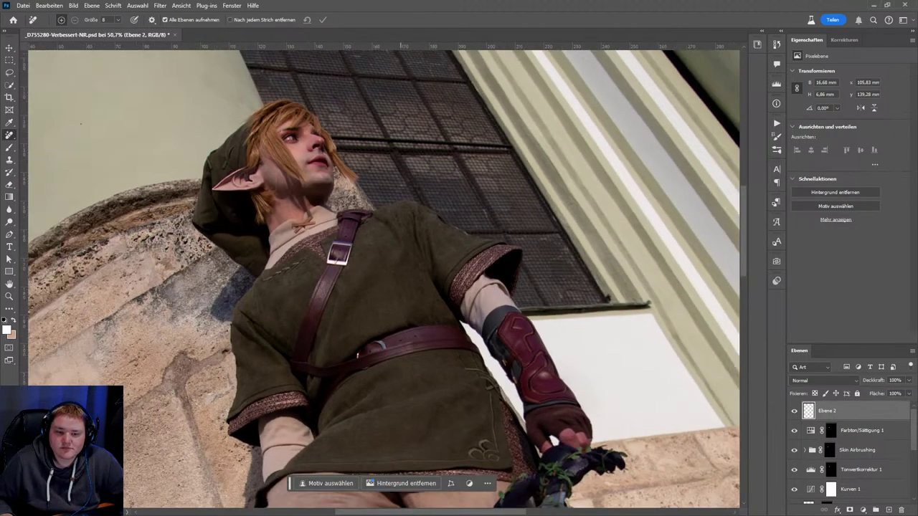
{"action": "scroll", "coordinate": [453, 416], "scroll_direction": "down", "scroll_amount": 2}
{"action": "scroll", "coordinate": [453, 416], "scroll_direction": "down", "scroll_amount": 3}
{"action": "scroll", "coordinate": [477, 317], "scroll_direction": "up", "scroll_amount": 2}
{"action": "scroll", "coordinate": [487, 362], "scroll_direction": "down", "scroll_amount": 3}
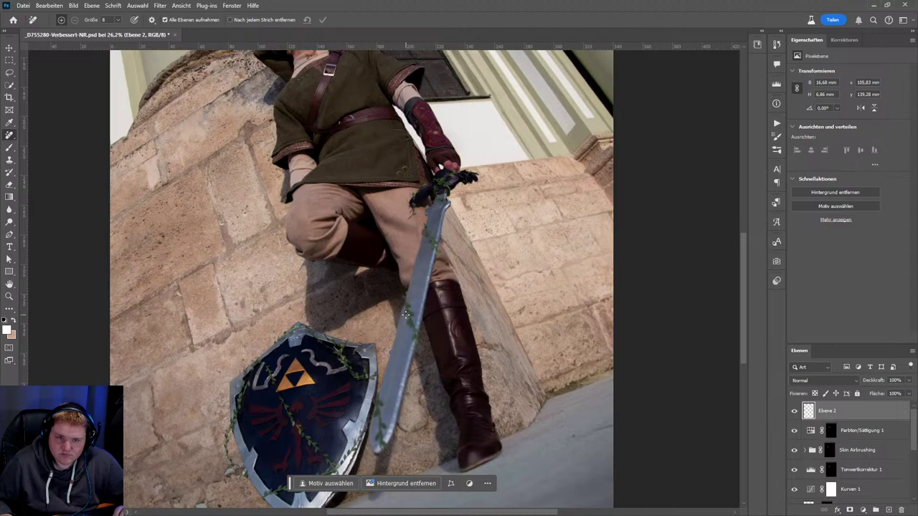
{"action": "scroll", "coordinate": [416, 326], "scroll_direction": "down", "scroll_amount": 5}
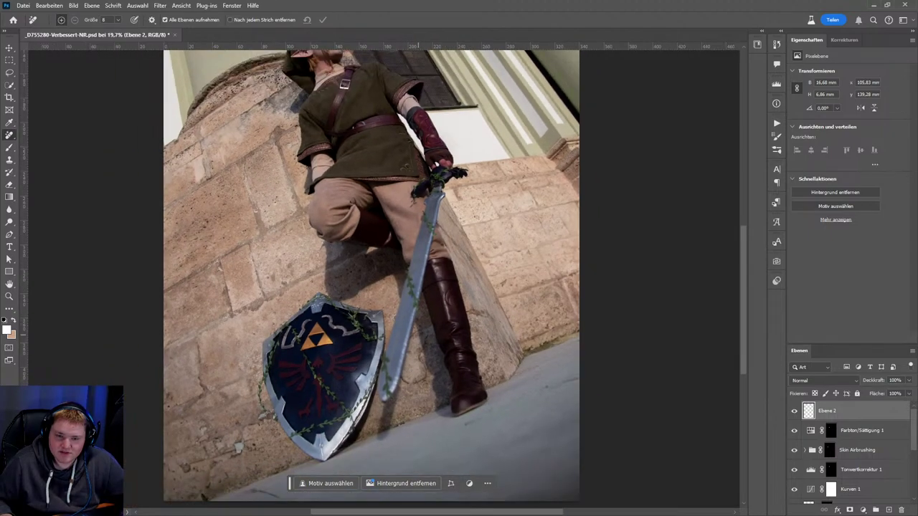
{"action": "scroll", "coordinate": [453, 271], "scroll_direction": "up", "scroll_amount": 3}
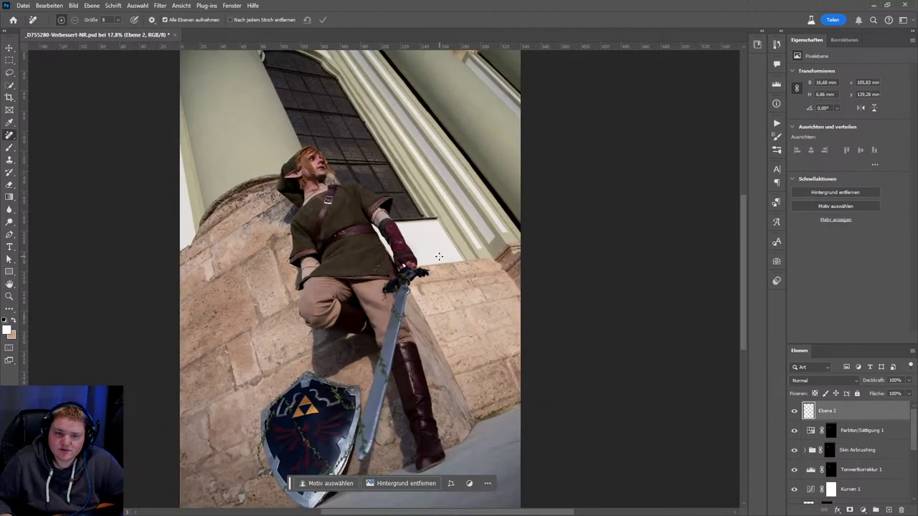
{"action": "left_click_drag", "start_coordinate": [396, 371], "coordinate": [422, 207]}
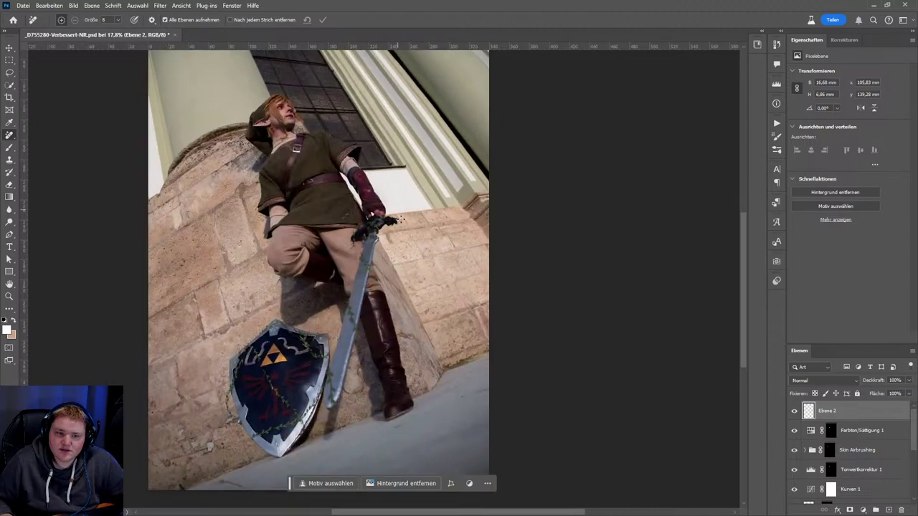
{"action": "scroll", "coordinate": [426, 239], "scroll_direction": "down", "scroll_amount": 2}
{"action": "left_click_drag", "start_coordinate": [474, 236], "coordinate": [448, 269]}
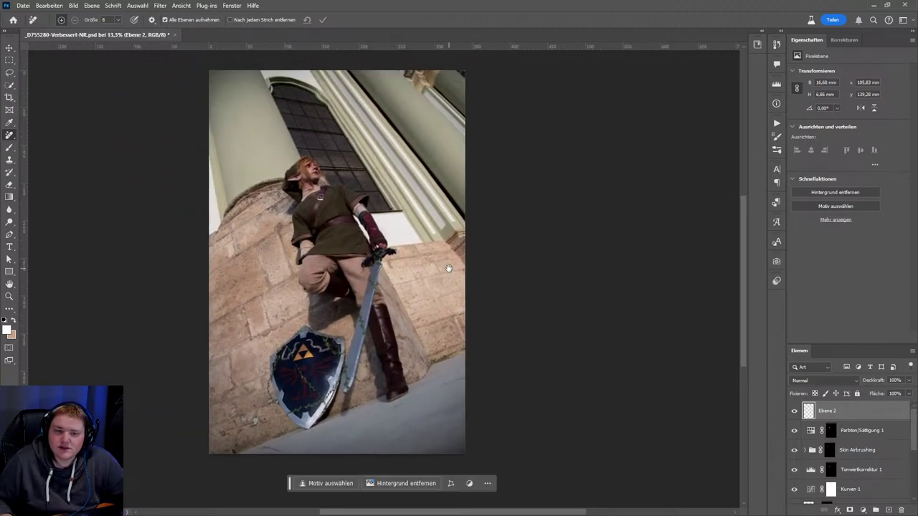
{"action": "left_click", "coordinate": [9, 47]}
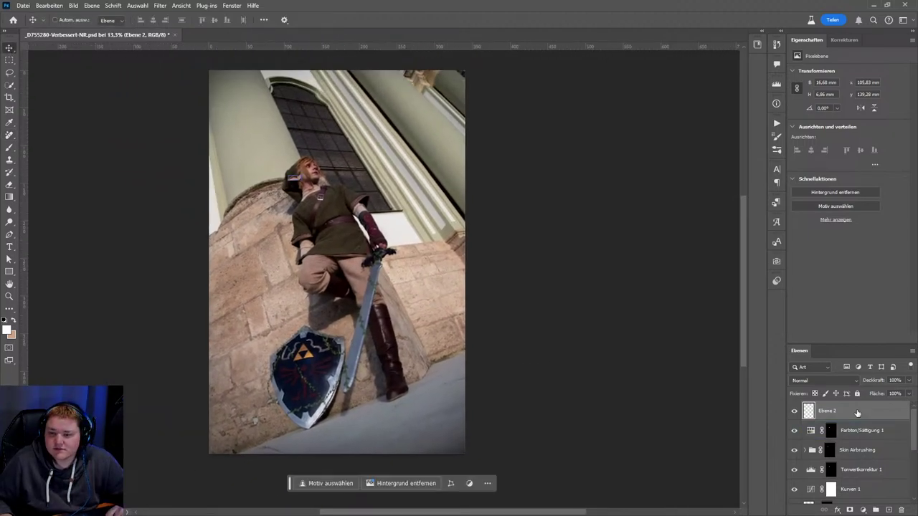
- Show the Korrekturen adjustments list and reselect the Ebene 2 ear layer
{"action": "left_click", "coordinate": [841, 39]}
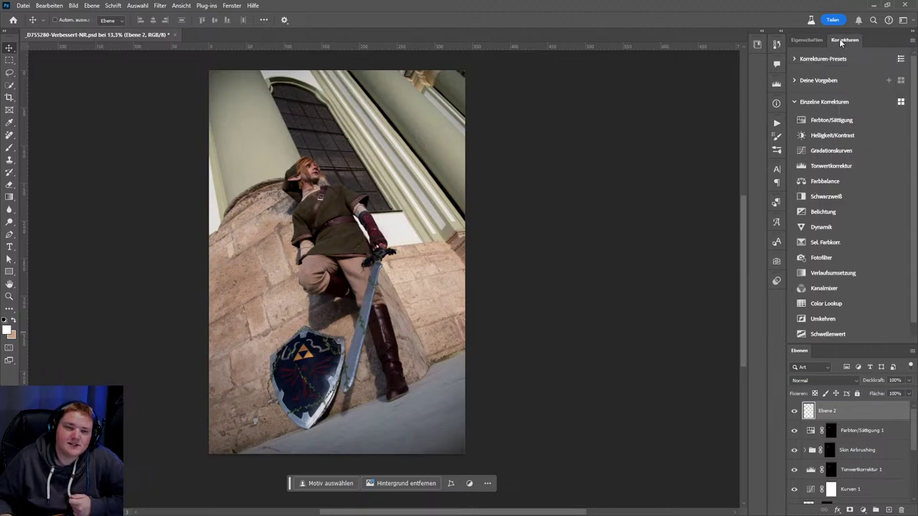
{"action": "scroll", "coordinate": [292, 165], "scroll_direction": "up", "scroll_amount": 10}
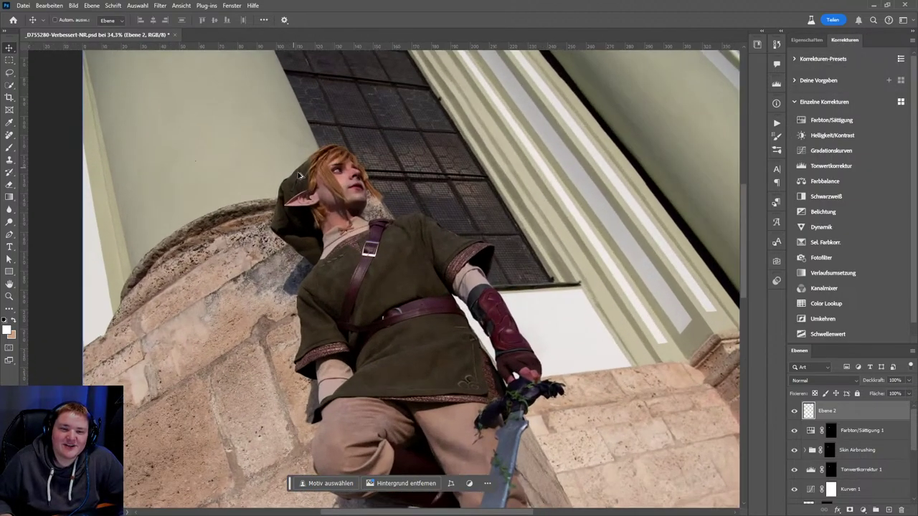
{"action": "left_click", "coordinate": [336, 215], "text": "ctrl"}
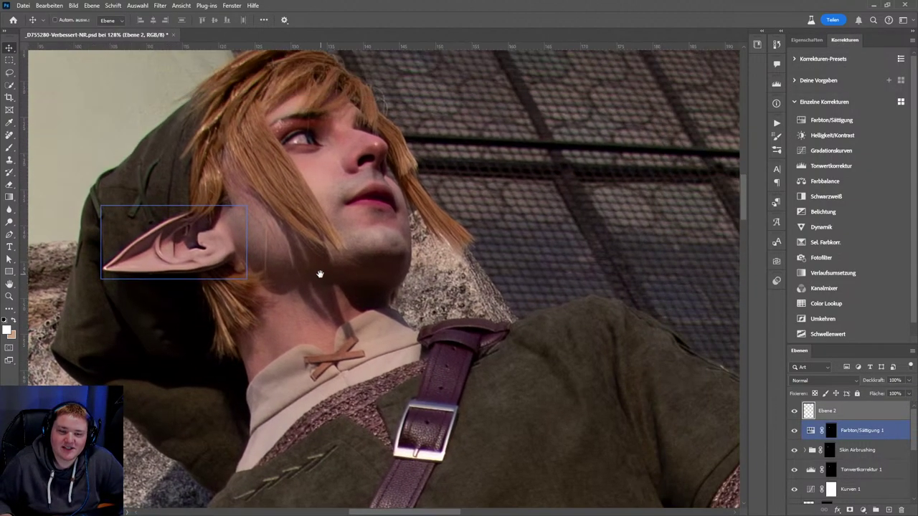
{"action": "scroll", "coordinate": [320, 273], "scroll_direction": "up", "scroll_amount": 3}
{"action": "left_click", "coordinate": [394, 256], "text": "ctrl"}
{"action": "scroll", "coordinate": [402, 265], "scroll_direction": "up", "scroll_amount": 2}
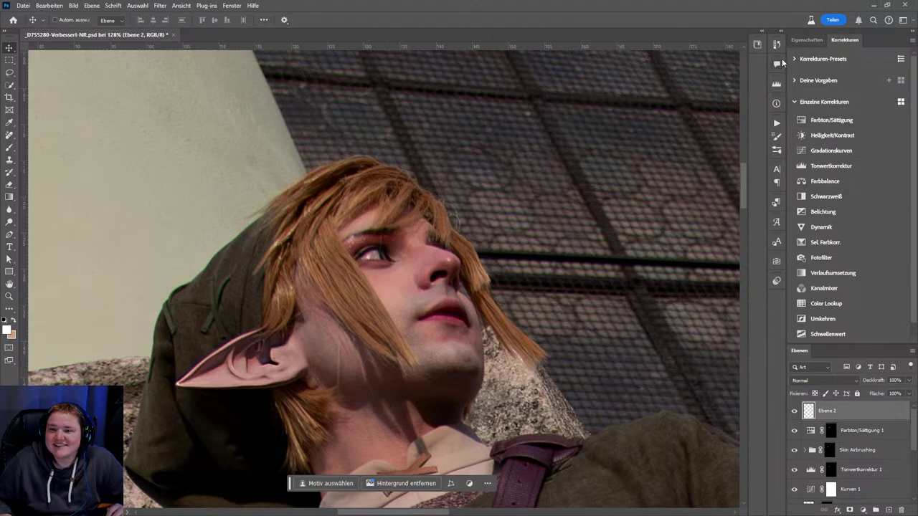
- Try the Actions panel, then save the document with Datei > Speichern
{"action": "left_click", "coordinate": [758, 45]}
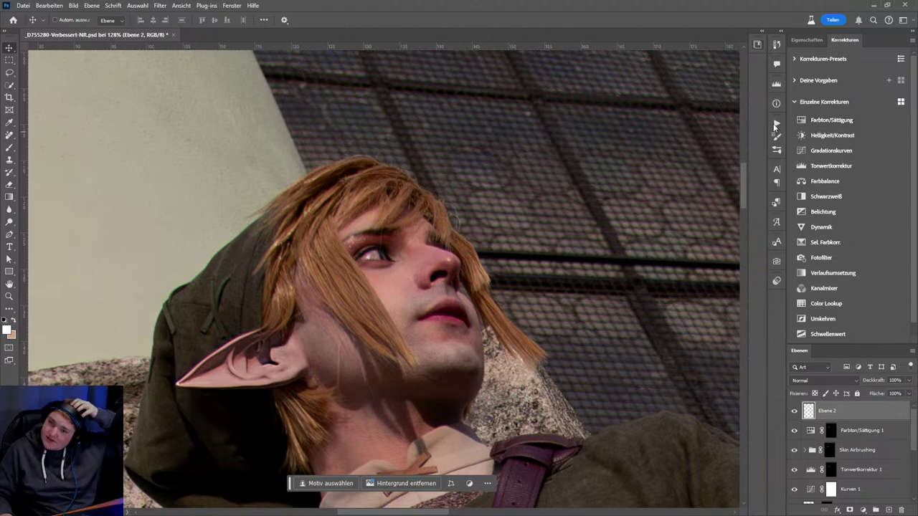
{"action": "left_click", "coordinate": [776, 134]}
{"action": "left_click", "coordinate": [777, 134]}
{"action": "left_click", "coordinate": [776, 125]}
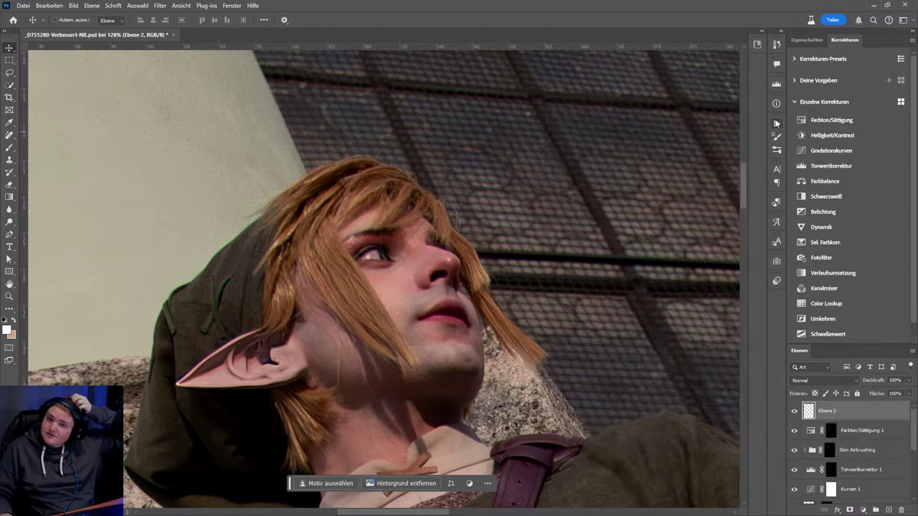
{"action": "left_click", "coordinate": [24, 5]}
{"action": "left_click", "coordinate": [36, 112]}
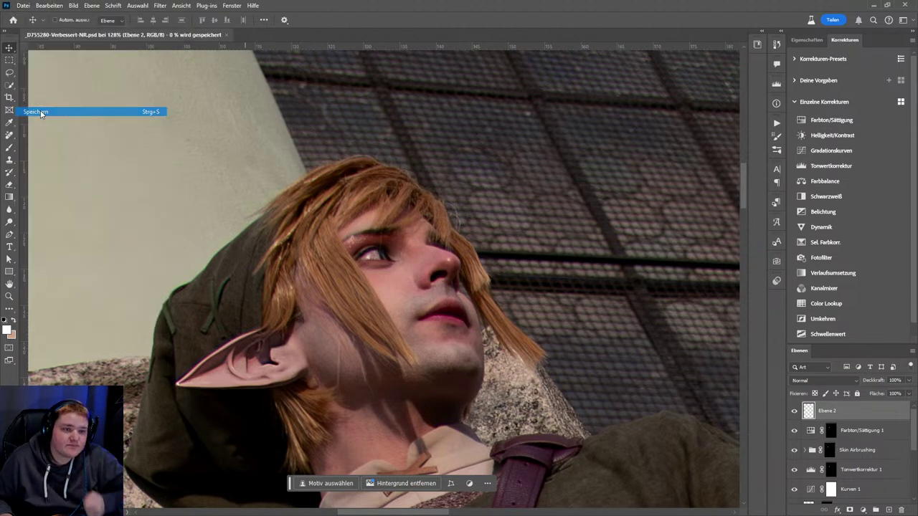
- Run the Brighten Eyes action and dismiss its painting-instructions message
{"action": "left_click", "coordinate": [776, 125]}
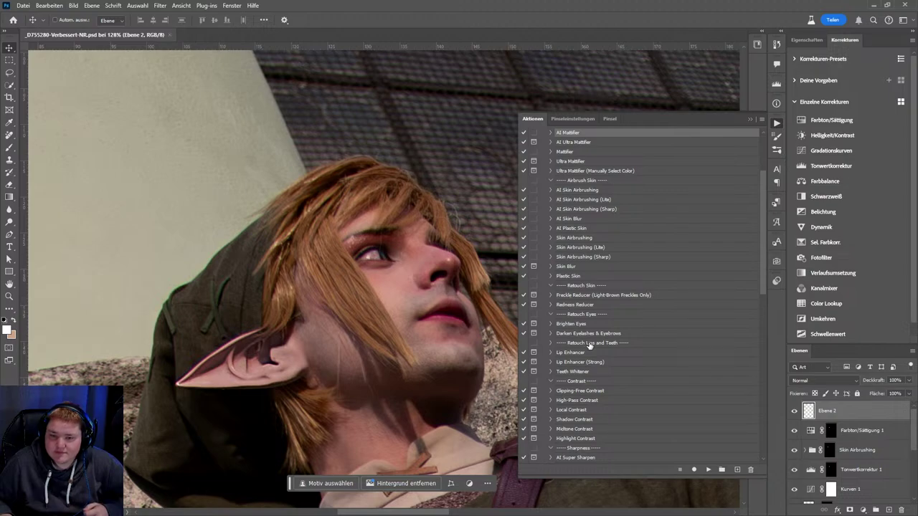
{"action": "left_click", "coordinate": [573, 325]}
{"action": "left_click", "coordinate": [708, 470]}
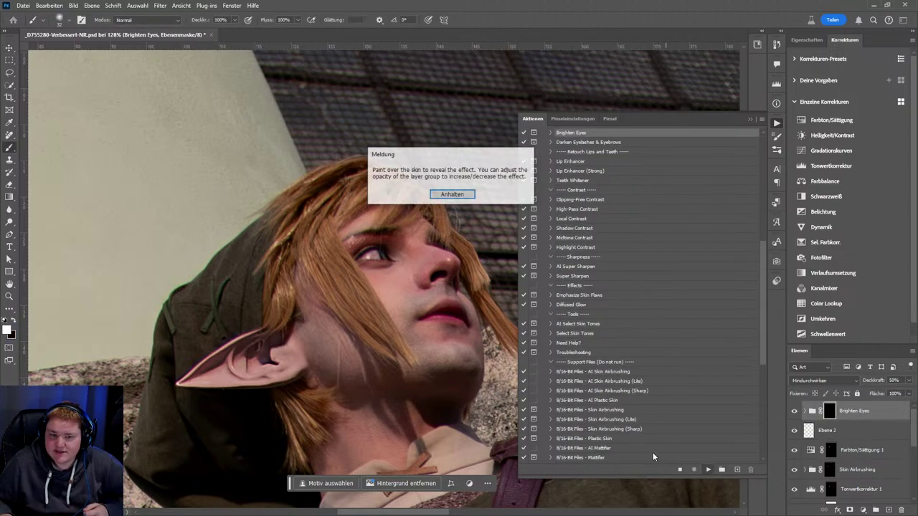
{"action": "left_click", "coordinate": [451, 194]}
{"action": "scroll", "coordinate": [361, 270], "scroll_direction": "up", "scroll_amount": 3}
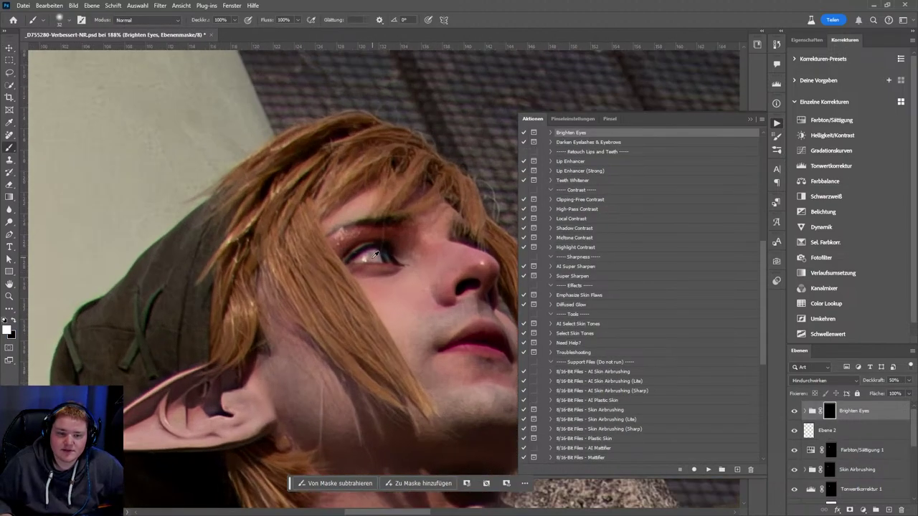
{"action": "scroll", "coordinate": [362, 267], "scroll_direction": "up", "scroll_amount": 2}
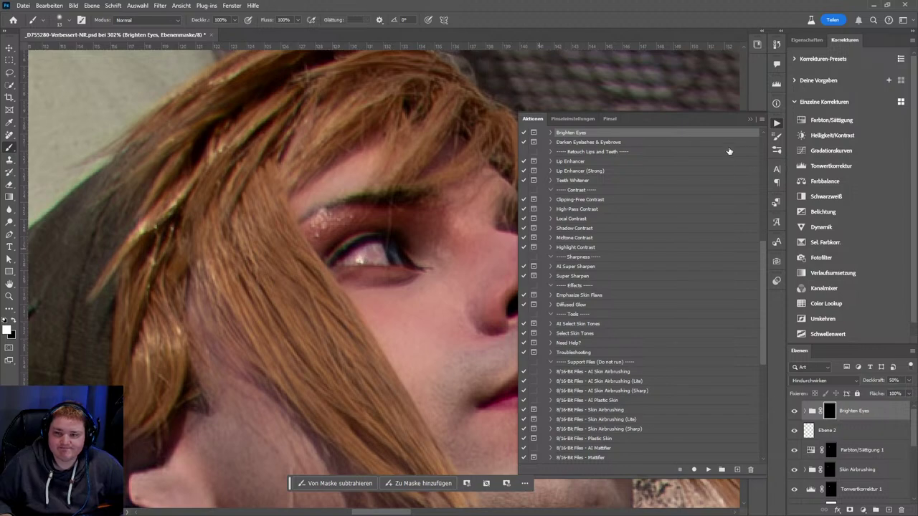
{"action": "left_click", "coordinate": [776, 124]}
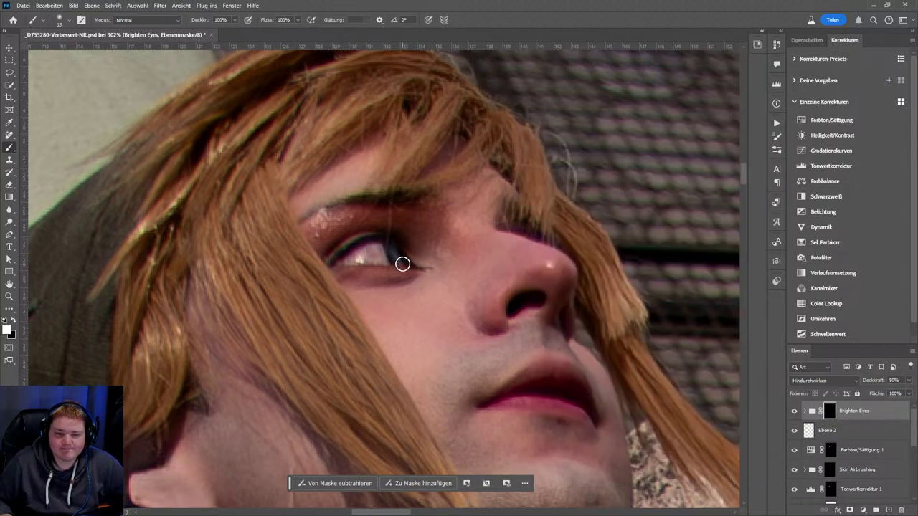
- Paint the Brighten Eyes effect over the eye and add a Hue/Saturation adjustment layer
{"action": "left_click_drag", "start_coordinate": [402, 264], "coordinate": [351, 257]}
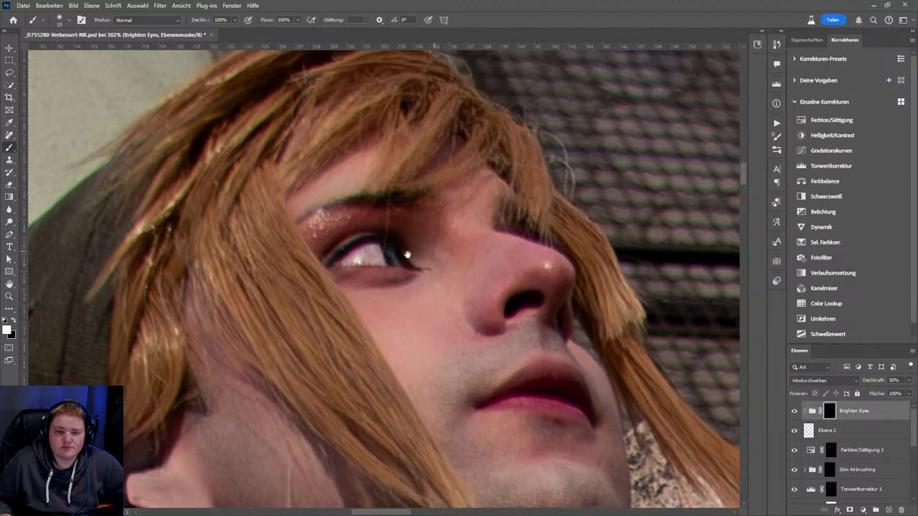
{"action": "scroll", "coordinate": [394, 258], "scroll_direction": "right", "scroll_amount": 3}
{"action": "scroll", "coordinate": [430, 272], "scroll_direction": "down", "scroll_amount": 2}
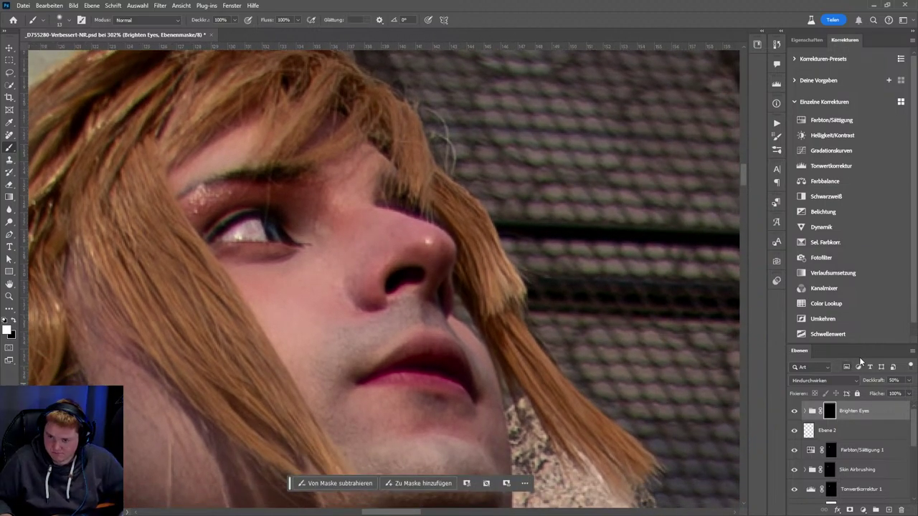
{"action": "left_click", "coordinate": [832, 120]}
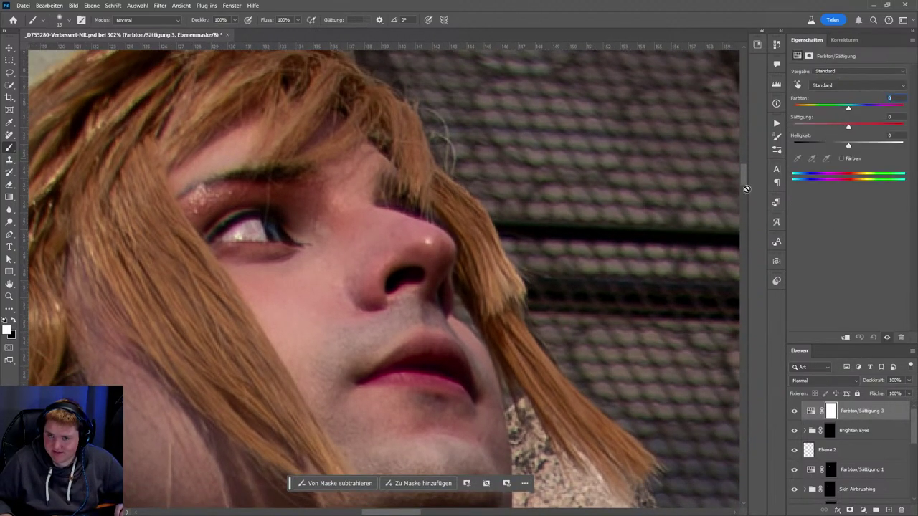
- Lower Reds saturation, set Magentas saturation to -66, and invert the layer mask to black
{"action": "left_click", "coordinate": [830, 87]}
{"action": "left_click", "coordinate": [825, 106]}
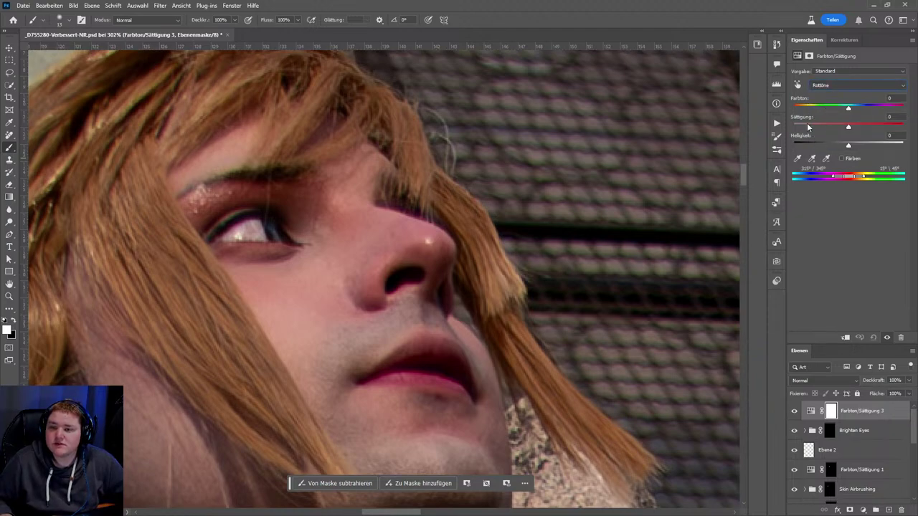
{"action": "left_click", "coordinate": [808, 126]}
{"action": "left_click", "coordinate": [825, 86]}
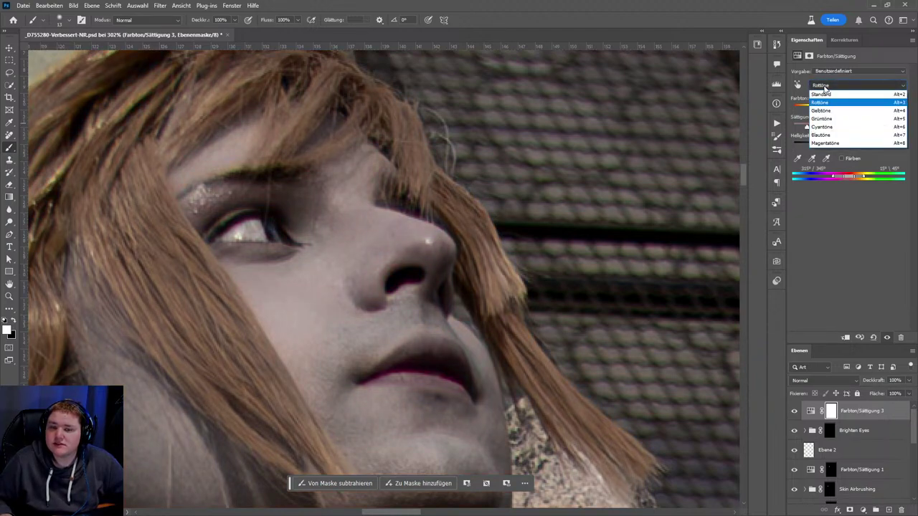
{"action": "left_click", "coordinate": [830, 143]}
{"action": "left_click_drag", "start_coordinate": [848, 127], "coordinate": [812, 127]}
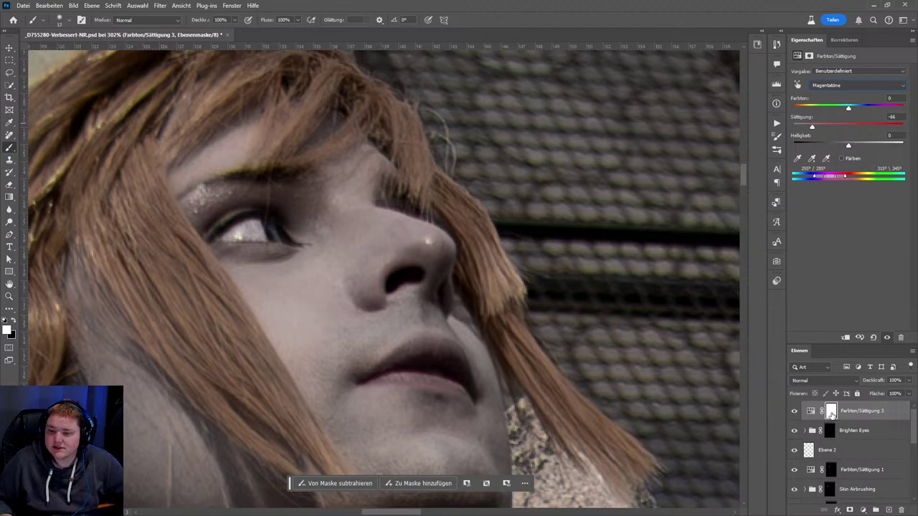
{"action": "left_click", "coordinate": [830, 412]}
{"action": "key", "text": "ctrl+i"}
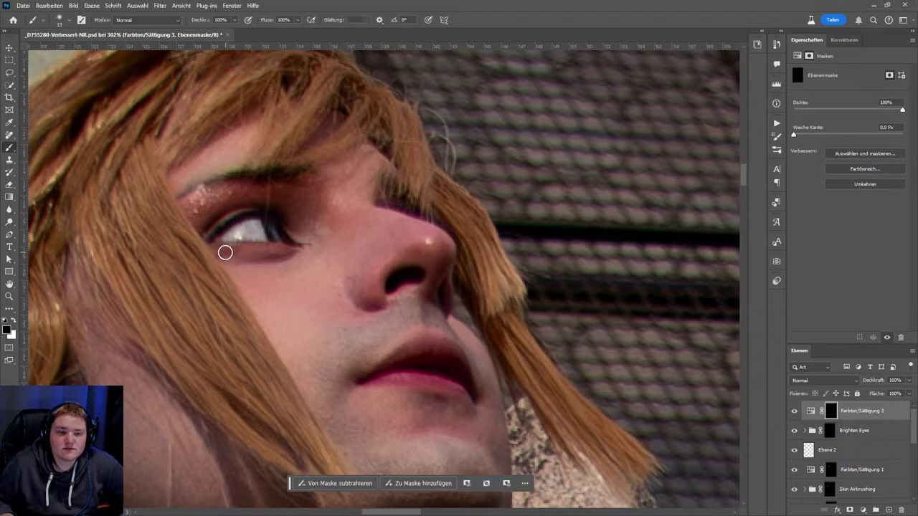
{"action": "scroll", "coordinate": [328, 289], "scroll_direction": "down", "scroll_amount": 2}
{"action": "scroll", "coordinate": [301, 258], "scroll_direction": "up", "scroll_amount": 3}
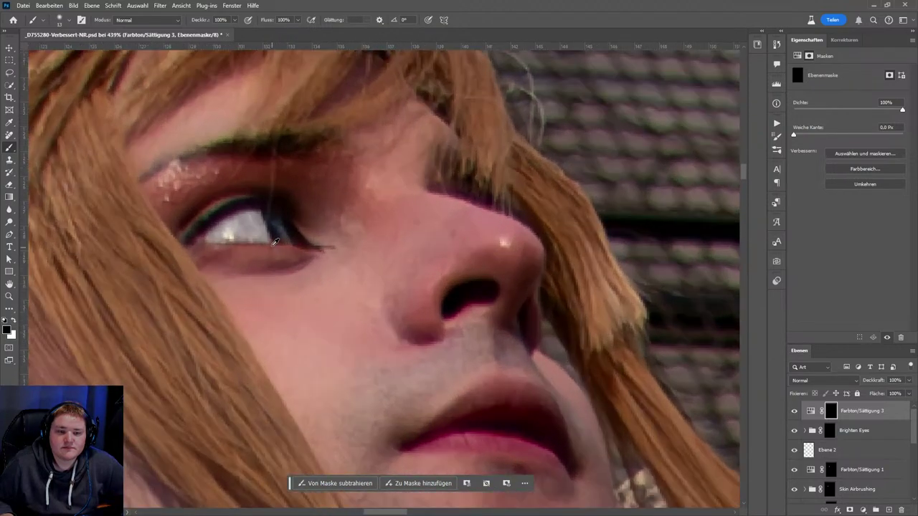
{"action": "scroll", "coordinate": [273, 238], "scroll_direction": "up", "scroll_amount": 1}
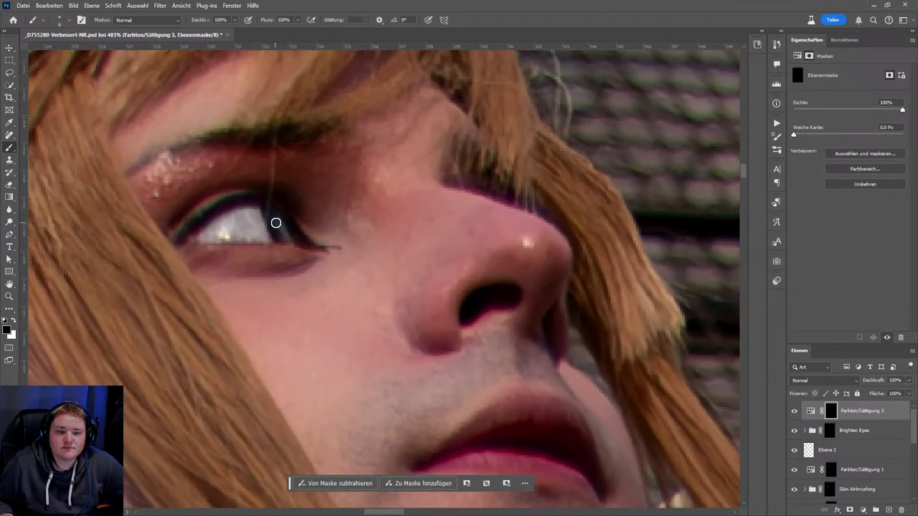
{"action": "scroll", "coordinate": [283, 237], "scroll_direction": "down", "scroll_amount": 1}
{"action": "scroll", "coordinate": [293, 241], "scroll_direction": "down", "scroll_amount": 2}
{"action": "scroll", "coordinate": [308, 251], "scroll_direction": "down", "scroll_amount": 2}
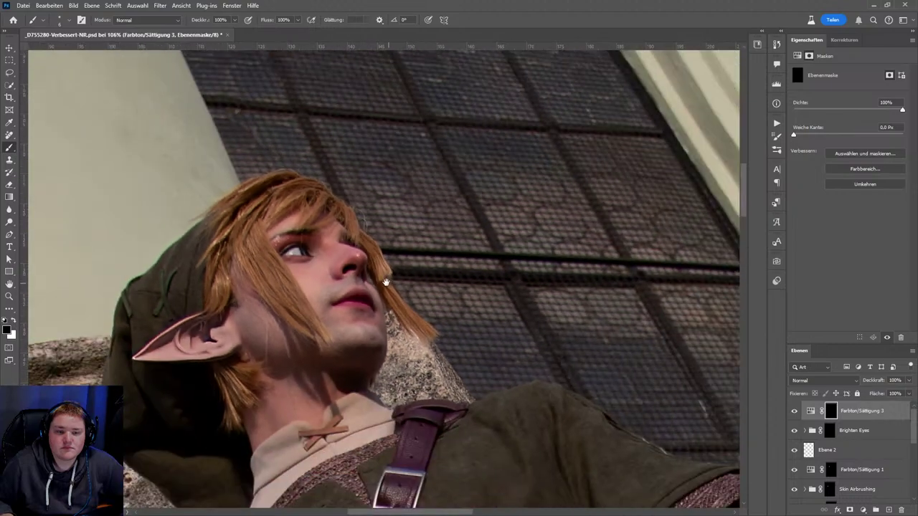
{"action": "scroll", "coordinate": [302, 238], "scroll_direction": "down", "scroll_amount": 1}
{"action": "scroll", "coordinate": [303, 238], "scroll_direction": "up", "scroll_amount": 2}
{"action": "scroll", "coordinate": [322, 242], "scroll_direction": "up", "scroll_amount": 1}
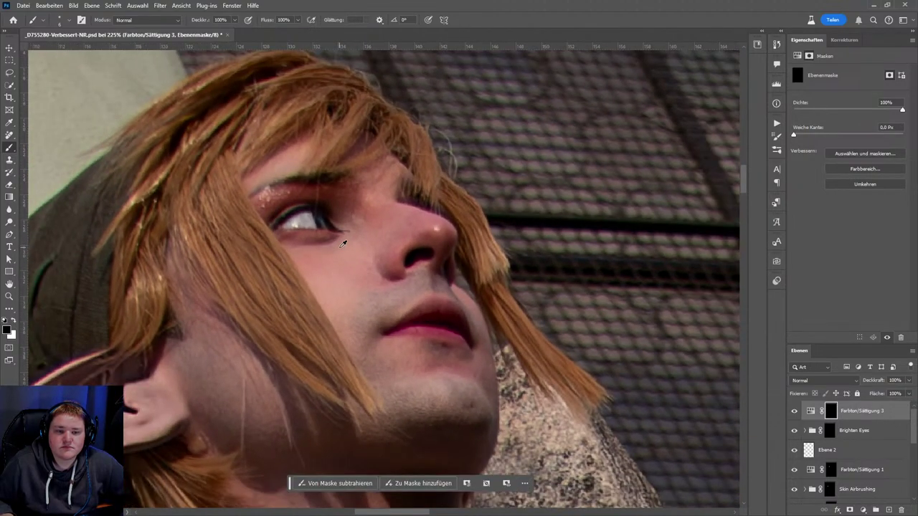
{"action": "scroll", "coordinate": [356, 253], "scroll_direction": "down", "scroll_amount": 3}
{"action": "scroll", "coordinate": [355, 253], "scroll_direction": "down", "scroll_amount": 1}
{"action": "scroll", "coordinate": [355, 253], "scroll_direction": "up", "scroll_amount": 2}
{"action": "scroll", "coordinate": [356, 253], "scroll_direction": "up", "scroll_amount": 3}
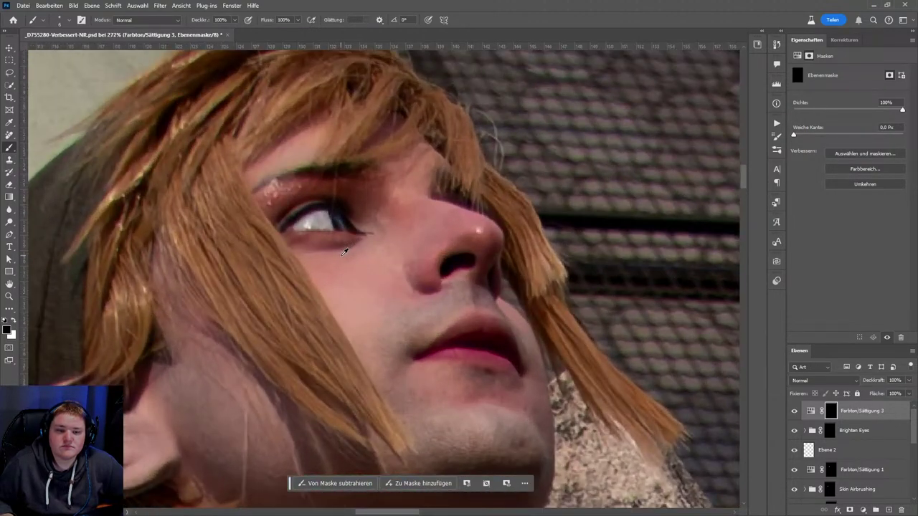
{"action": "left_click_drag", "start_coordinate": [402, 209], "coordinate": [335, 197]}
{"action": "scroll", "coordinate": [330, 199], "scroll_direction": "up", "scroll_amount": 2}
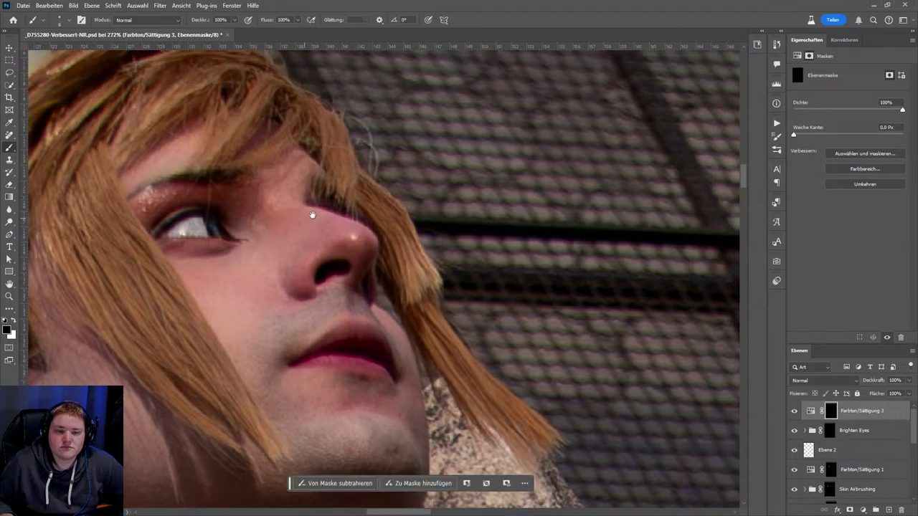
{"action": "scroll", "coordinate": [334, 203], "scroll_direction": "up", "scroll_amount": 1}
{"action": "scroll", "coordinate": [333, 203], "scroll_direction": "down", "scroll_amount": 3}
{"action": "scroll", "coordinate": [338, 205], "scroll_direction": "down", "scroll_amount": 3}
{"action": "scroll", "coordinate": [343, 208], "scroll_direction": "down", "scroll_amount": 2}
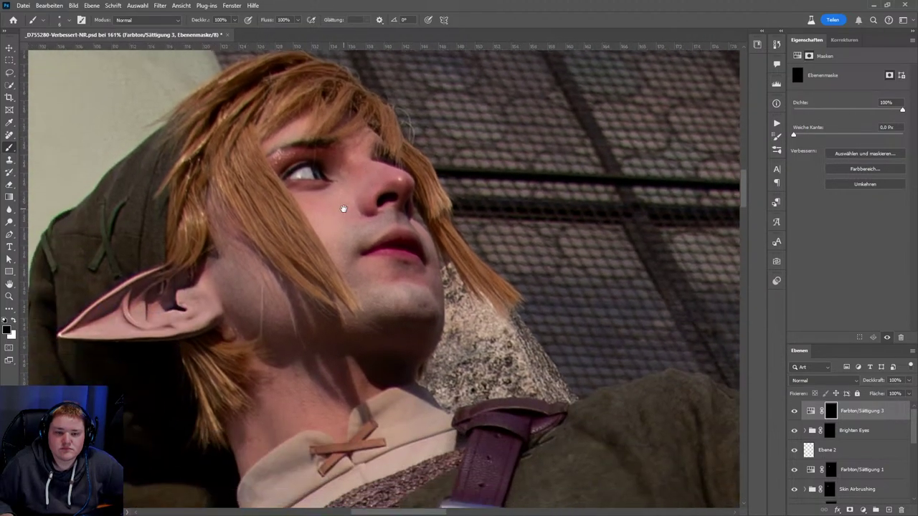
{"action": "left_click_drag", "start_coordinate": [367, 304], "coordinate": [368, 198]}
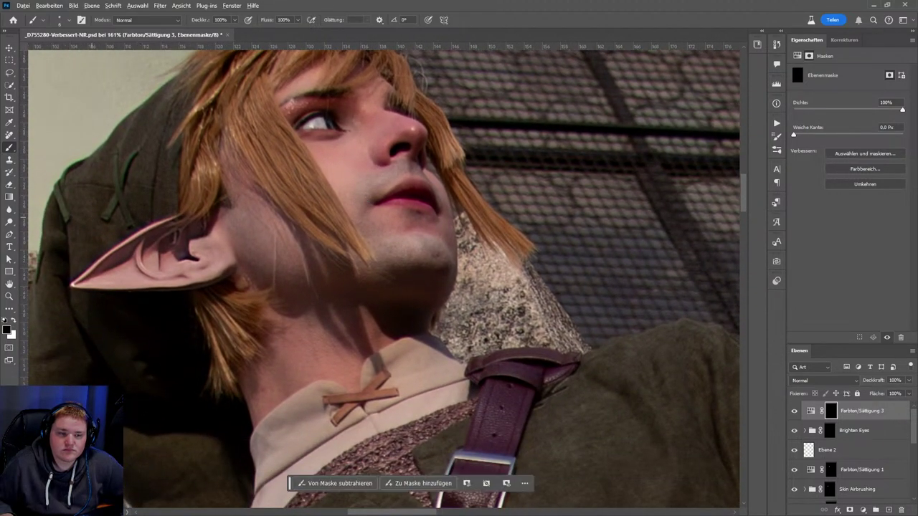
{"action": "scroll", "coordinate": [231, 244], "scroll_direction": "up", "scroll_amount": 4}
{"action": "left_click_drag", "start_coordinate": [231, 244], "coordinate": [293, 242]}
- Select Ebene 0, dismiss its context menu, then select the Generatives Füllen 4 layer
{"action": "scroll", "coordinate": [859, 491], "scroll_direction": "down", "scroll_amount": 3}
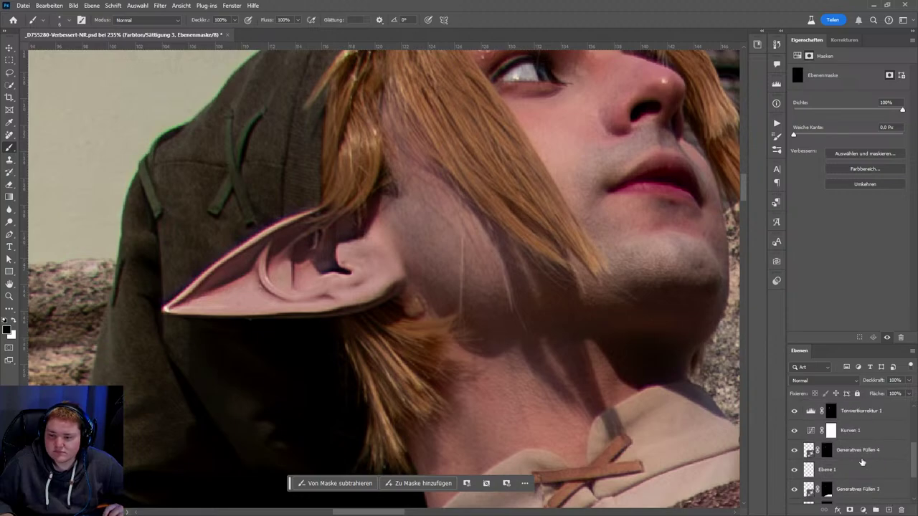
{"action": "scroll", "coordinate": [859, 490], "scroll_direction": "down", "scroll_amount": 2}
{"action": "left_click", "coordinate": [843, 494]}
{"action": "right_click", "coordinate": [833, 499]}
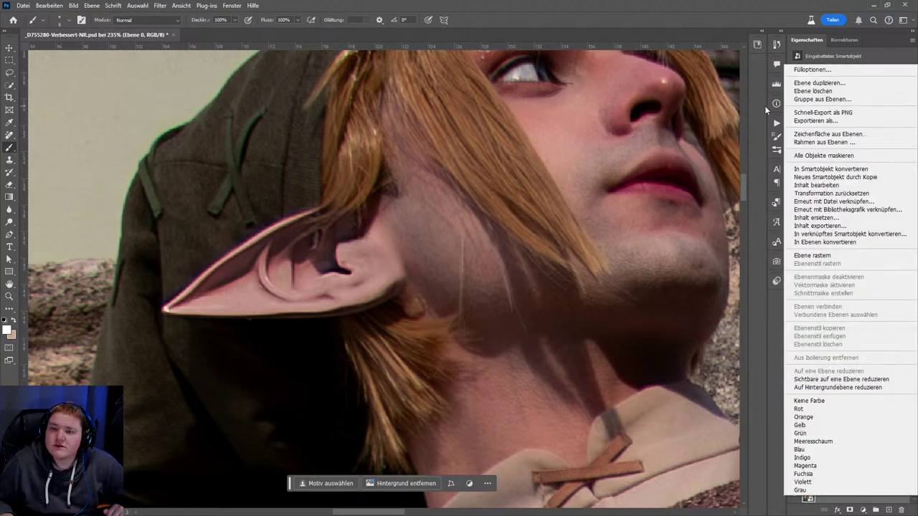
{"action": "left_click", "coordinate": [832, 505]}
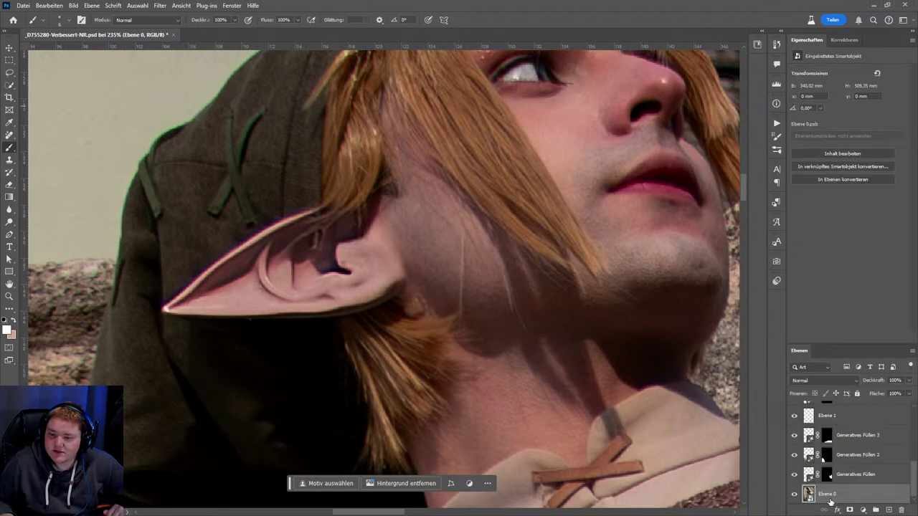
{"action": "scroll", "coordinate": [832, 498], "scroll_direction": "up", "scroll_amount": 2}
{"action": "scroll", "coordinate": [839, 491], "scroll_direction": "up", "scroll_amount": 1}
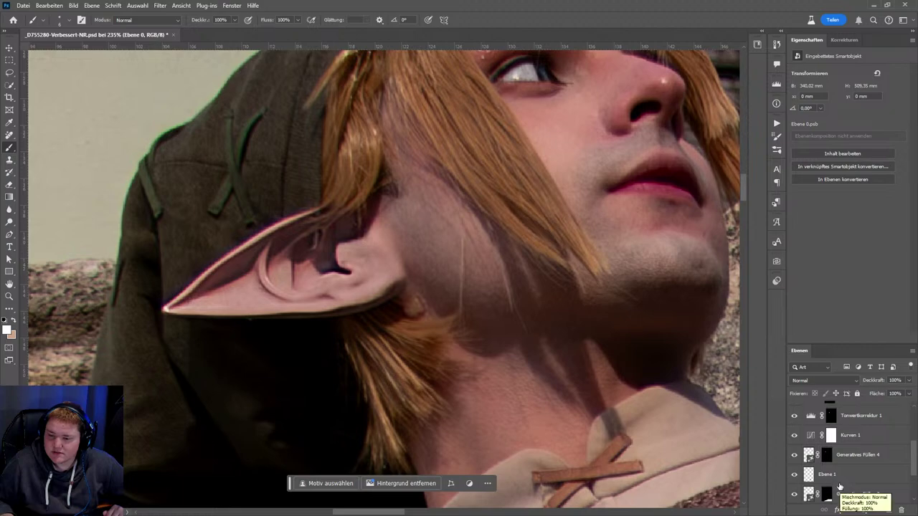
{"action": "left_click", "coordinate": [842, 456]}
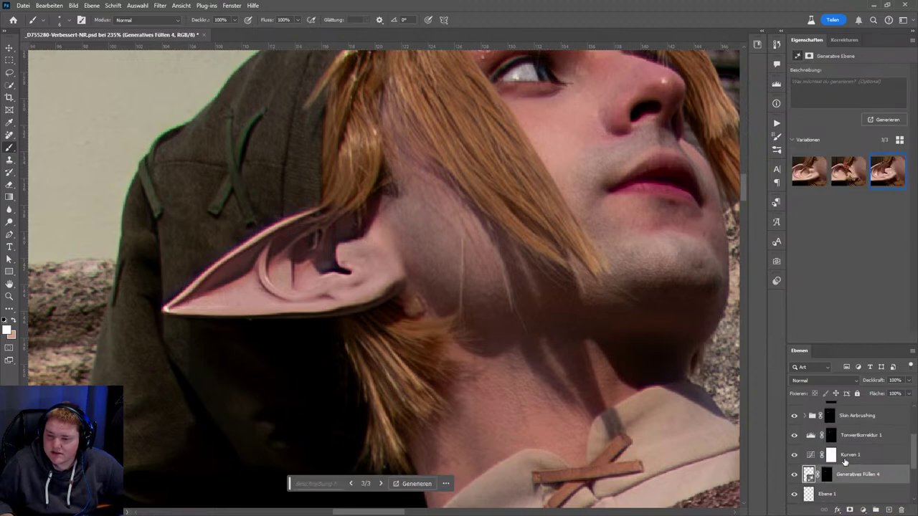
{"action": "scroll", "coordinate": [855, 436], "scroll_direction": "up", "scroll_amount": 2}
{"action": "scroll", "coordinate": [854, 437], "scroll_direction": "up", "scroll_amount": 1}
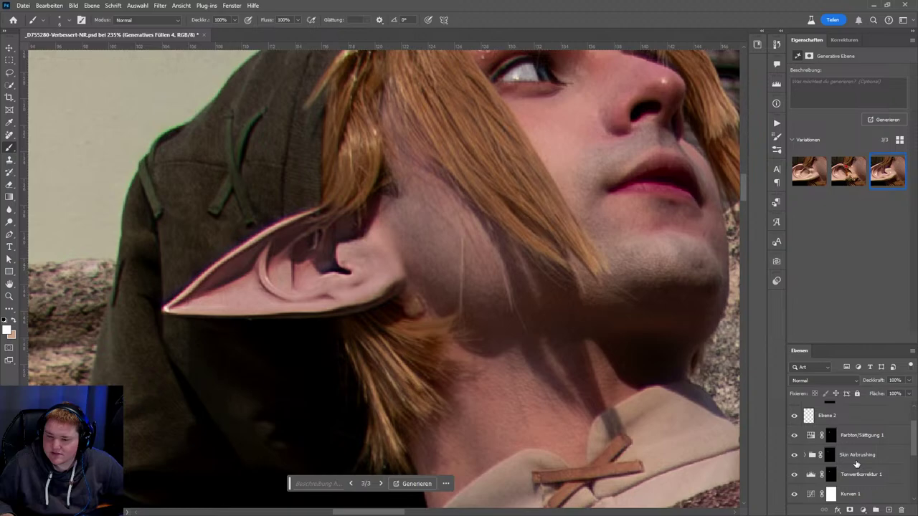
- Pan and zoom around the face and arm to review the generated elf ear
{"action": "scroll", "coordinate": [855, 463], "scroll_direction": "up", "scroll_amount": 2}
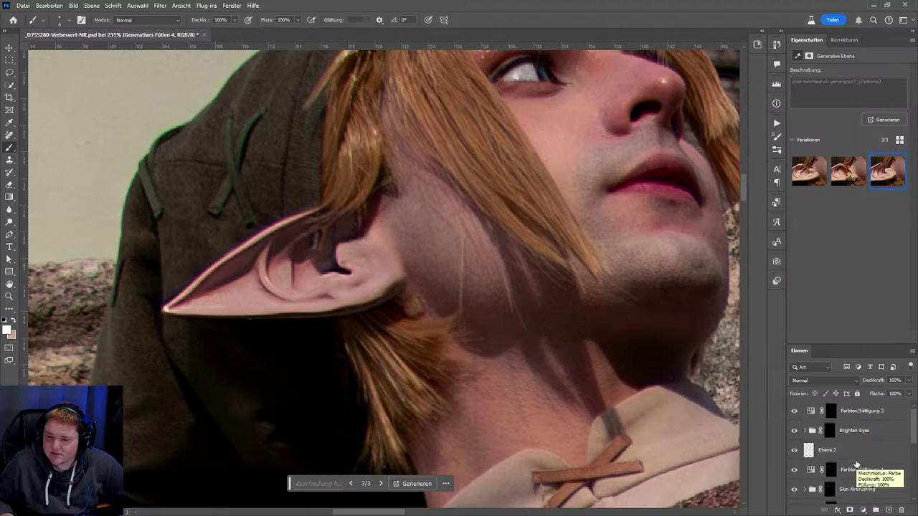
{"action": "mouse_move", "coordinate": [395, 188]}
{"action": "left_mouse_down"}
{"action": "mouse_move", "coordinate": [367, 241]}
{"action": "mouse_move", "coordinate": [314, 222]}
{"action": "left_mouse_up"}
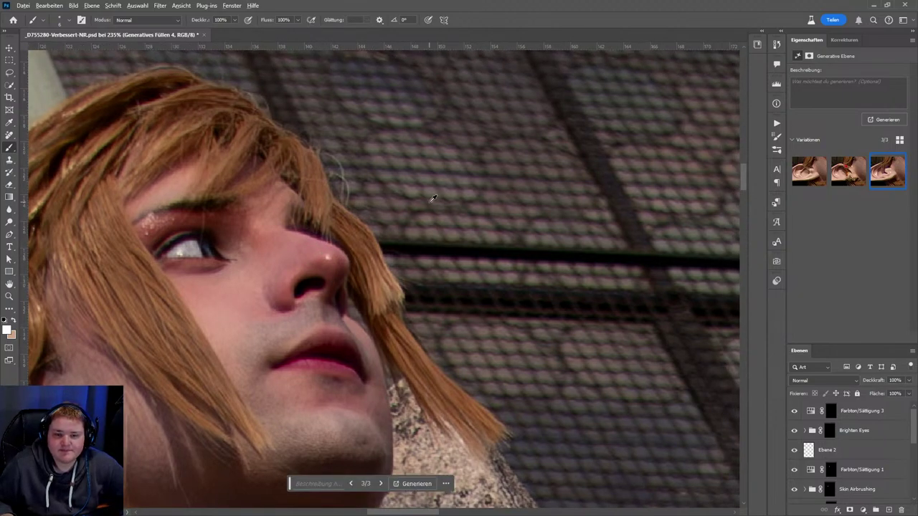
{"action": "key", "text": "ctrl+1"}
{"action": "left_click_drag", "start_coordinate": [525, 288], "coordinate": [453, 228]}
{"action": "scroll", "coordinate": [453, 227], "scroll_direction": "down", "scroll_amount": 5}
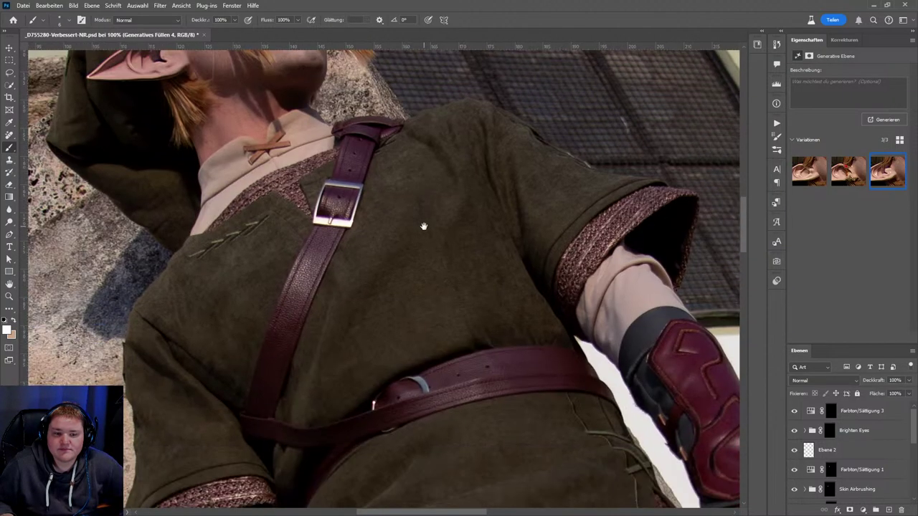
{"action": "mouse_move", "coordinate": [307, 180]}
{"action": "left_mouse_down"}
{"action": "mouse_move", "coordinate": [174, 143]}
{"action": "mouse_move", "coordinate": [381, 194]}
{"action": "mouse_move", "coordinate": [292, 196]}
{"action": "mouse_move", "coordinate": [334, 301]}
{"action": "left_mouse_up"}
{"action": "scroll", "coordinate": [382, 197], "scroll_direction": "down", "scroll_amount": 2}
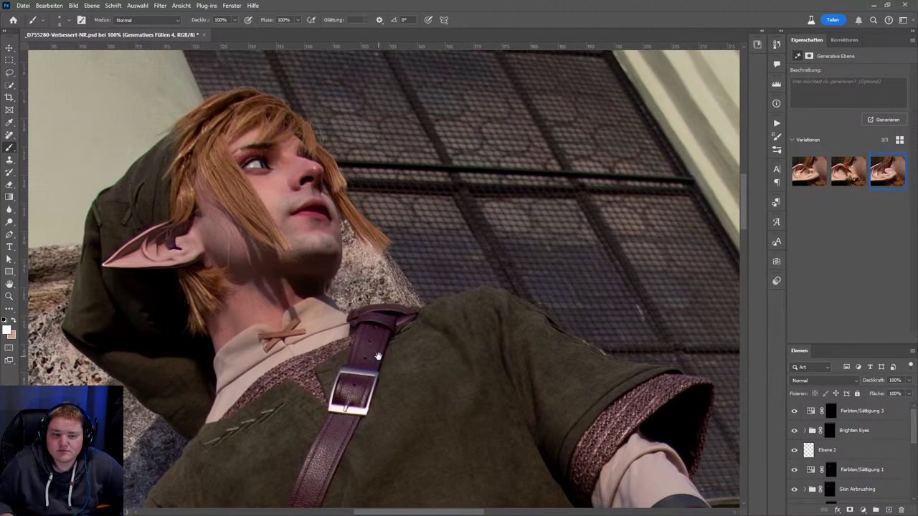
{"action": "scroll", "coordinate": [334, 301], "scroll_direction": "up", "scroll_amount": 3}
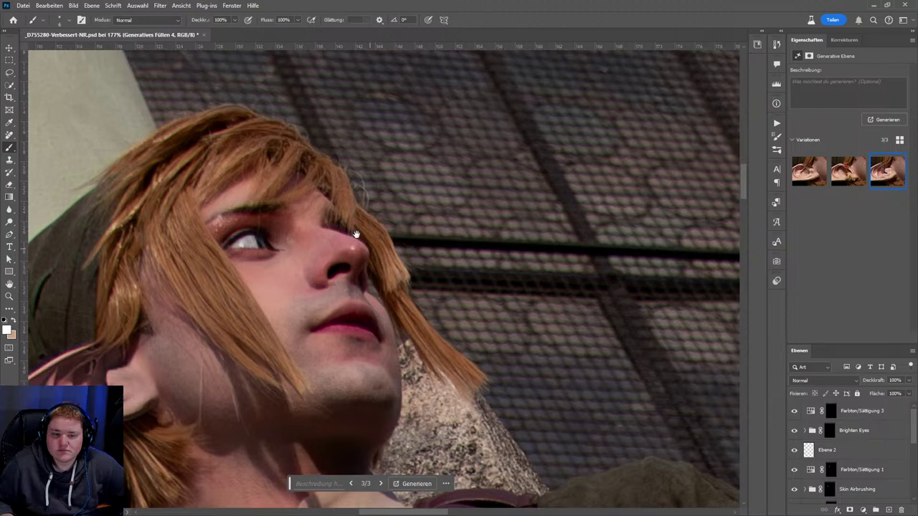
{"action": "scroll", "coordinate": [357, 280], "scroll_direction": "down", "scroll_amount": 2}
{"action": "scroll", "coordinate": [357, 244], "scroll_direction": "down", "scroll_amount": 2}
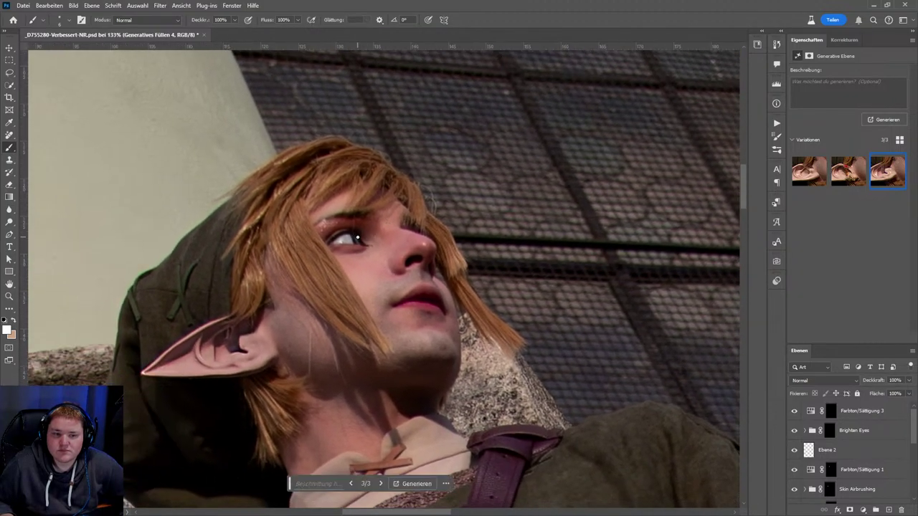
{"action": "scroll", "coordinate": [357, 212], "scroll_direction": "down", "scroll_amount": 2}
{"action": "scroll", "coordinate": [358, 212], "scroll_direction": "down", "scroll_amount": 1}
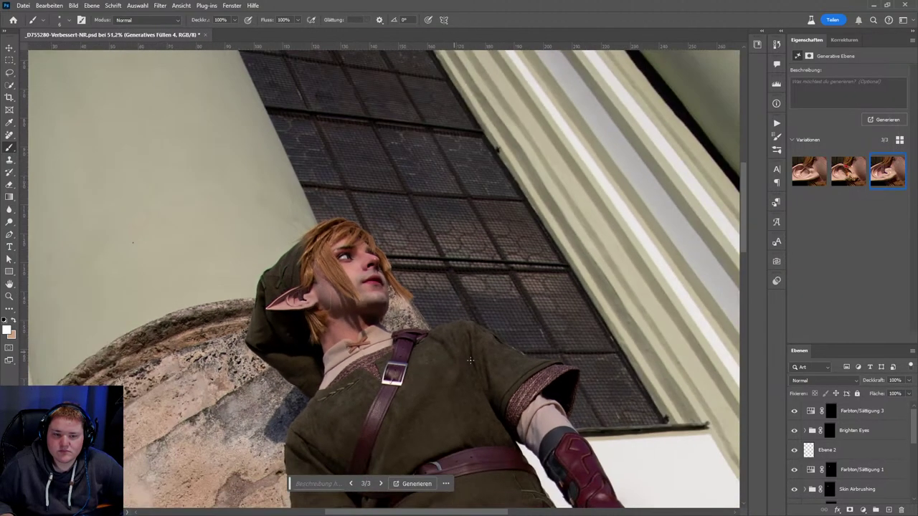
{"action": "scroll", "coordinate": [357, 212], "scroll_direction": "down", "scroll_amount": 1}
- With the top Farbton/Sättigung 3 layer targeted, run the AI Super Sharpen action
{"action": "left_click", "coordinate": [844, 40]}
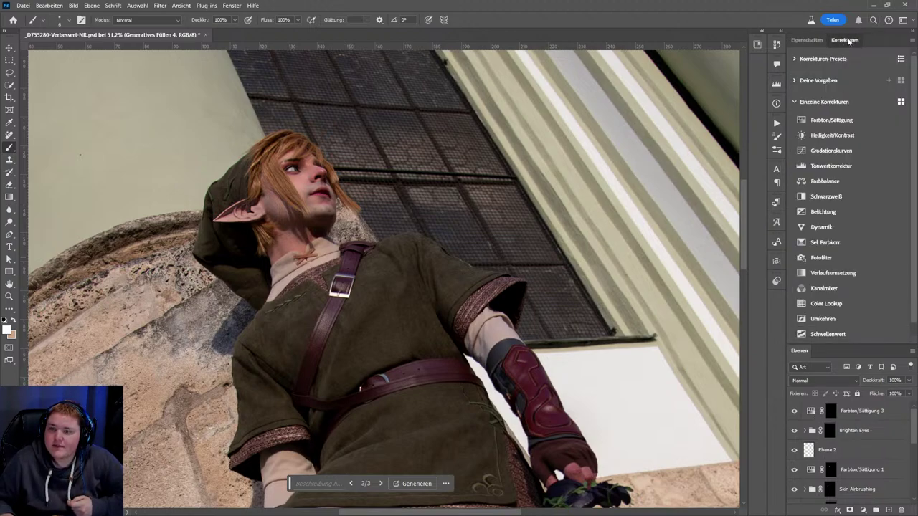
{"action": "left_click", "coordinate": [776, 124]}
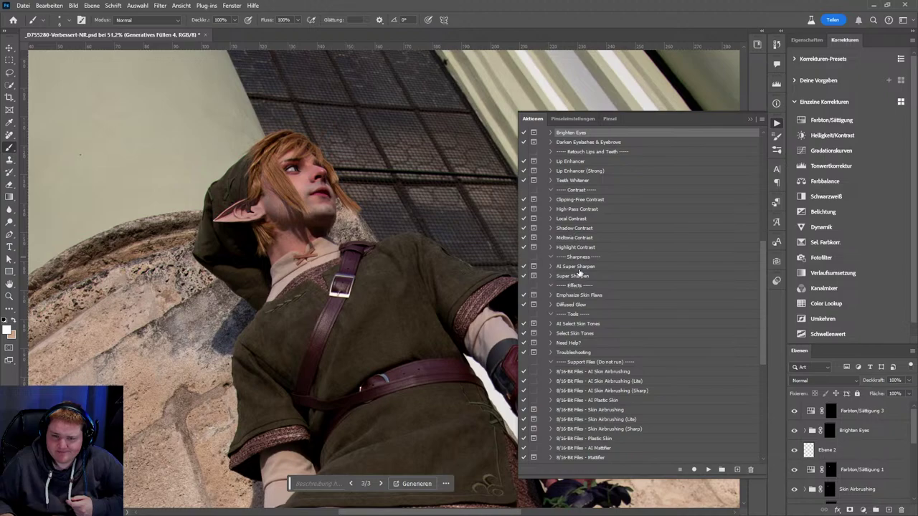
{"action": "left_click", "coordinate": [607, 275]}
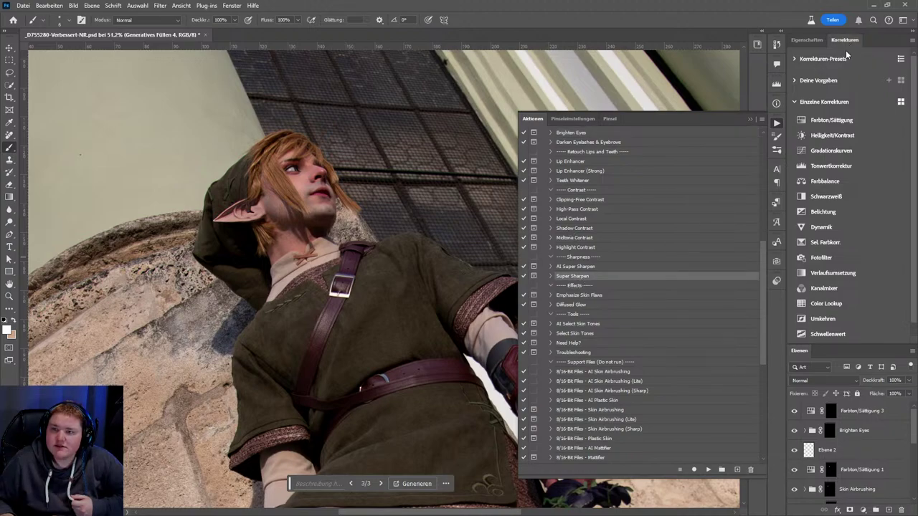
{"action": "left_click", "coordinate": [855, 415]}
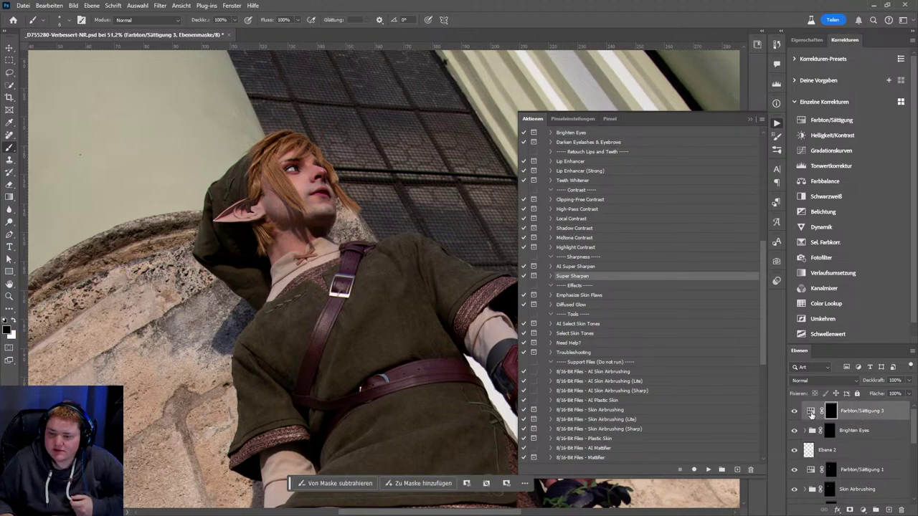
{"action": "left_click", "coordinate": [574, 266]}
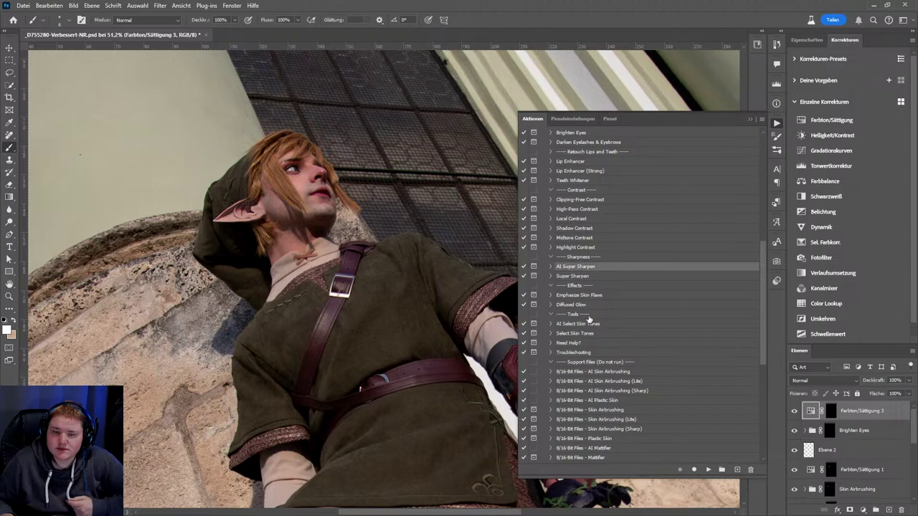
{"action": "left_click", "coordinate": [707, 469]}
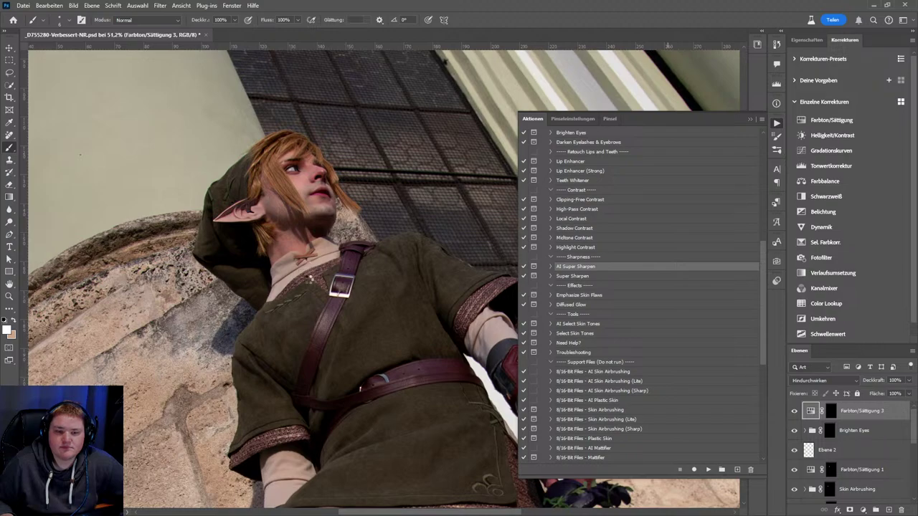
- Stop the action at its Anhalten message prompt and close the Actions list
{"action": "left_click", "coordinate": [459, 195]}
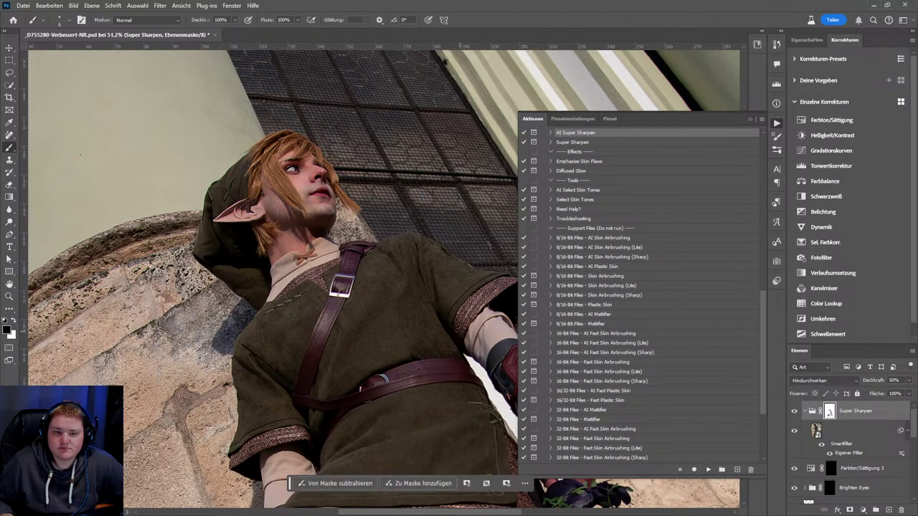
{"action": "scroll", "coordinate": [423, 288], "scroll_direction": "down", "scroll_amount": 2}
{"action": "scroll", "coordinate": [422, 288], "scroll_direction": "down", "scroll_amount": 2}
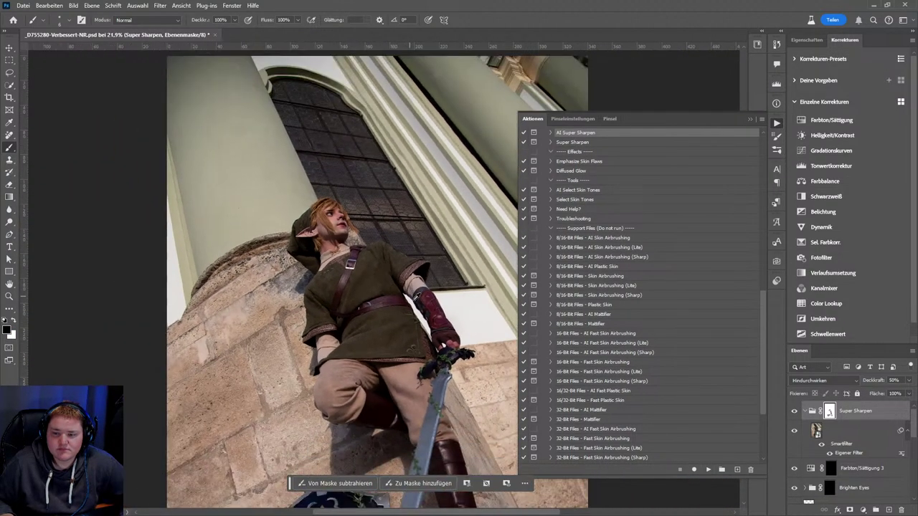
{"action": "scroll", "coordinate": [423, 287], "scroll_direction": "down", "scroll_amount": 1}
{"action": "left_click", "coordinate": [776, 124]}
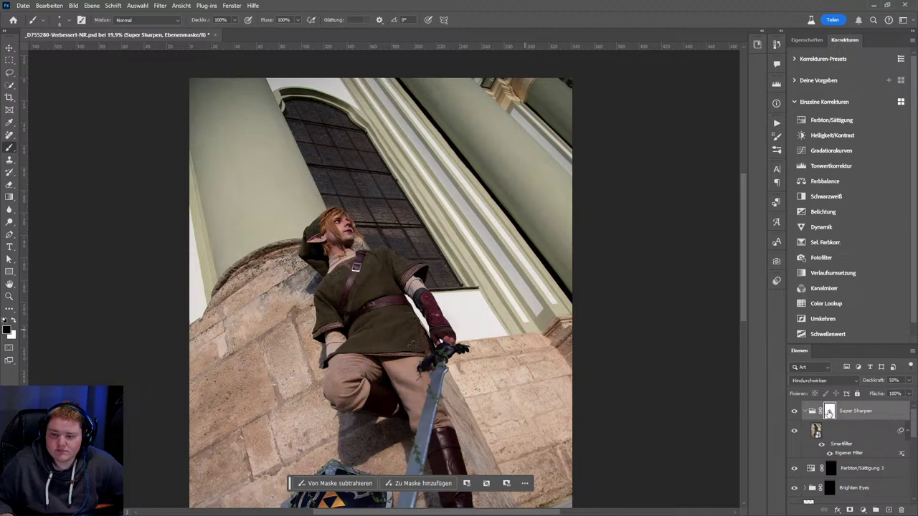
- Collapse the Super Sharpen group and clear the whole-canvas selection with Ctrl+D
{"action": "left_click", "coordinate": [829, 413], "text": "ctrl"}
{"action": "left_click_drag", "start_coordinate": [478, 367], "coordinate": [457, 270]}
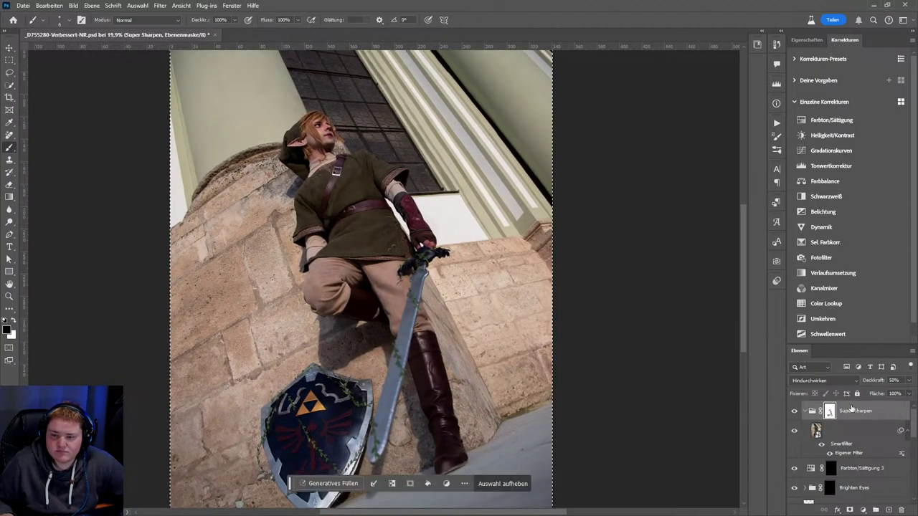
{"action": "left_click", "coordinate": [804, 411]}
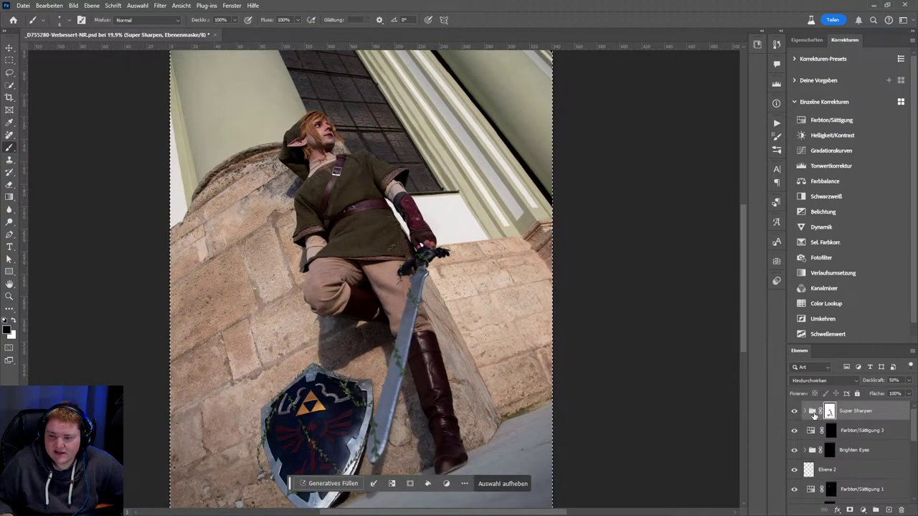
{"action": "scroll", "coordinate": [465, 354], "scroll_direction": "down", "scroll_amount": 2}
{"action": "scroll", "coordinate": [473, 354], "scroll_direction": "down", "scroll_amount": 2}
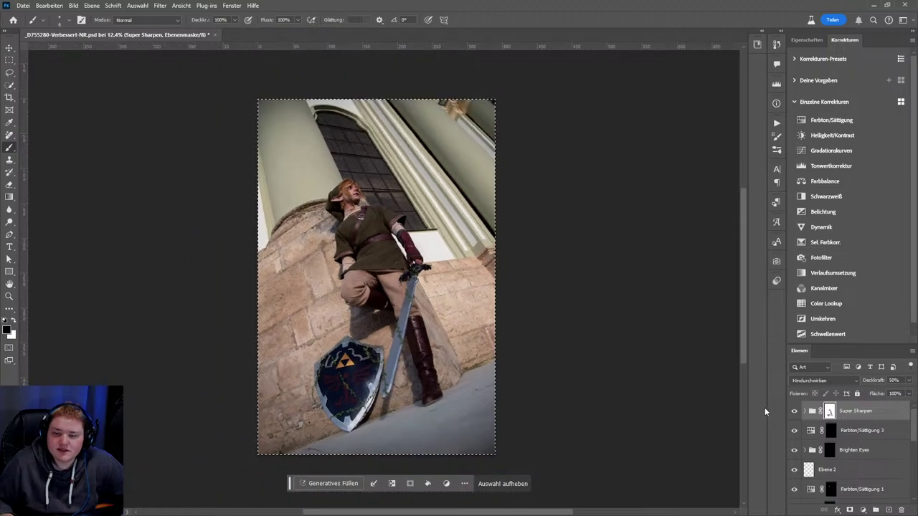
{"action": "key", "text": "ctrl+d"}
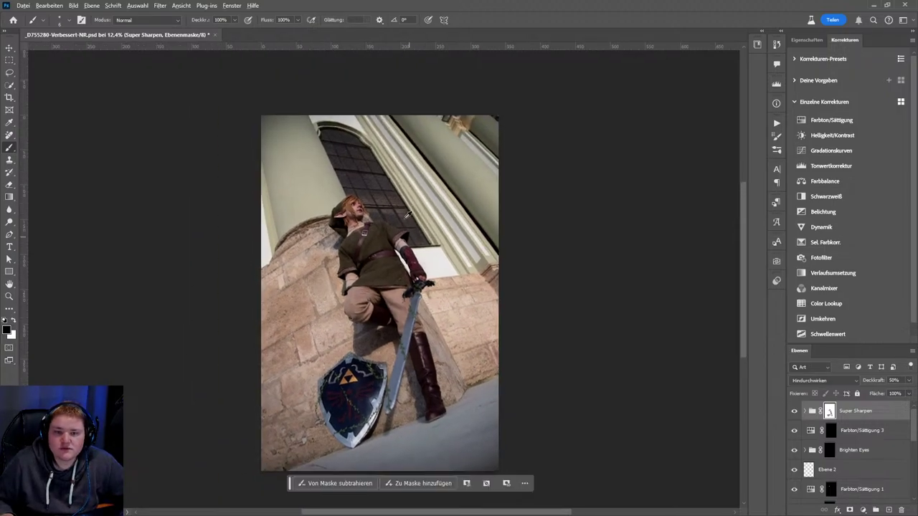
{"action": "scroll", "coordinate": [371, 290], "scroll_direction": "up", "scroll_amount": 3}
{"action": "scroll", "coordinate": [370, 290], "scroll_direction": "up", "scroll_amount": 3}
{"action": "scroll", "coordinate": [371, 290], "scroll_direction": "up", "scroll_amount": 2}
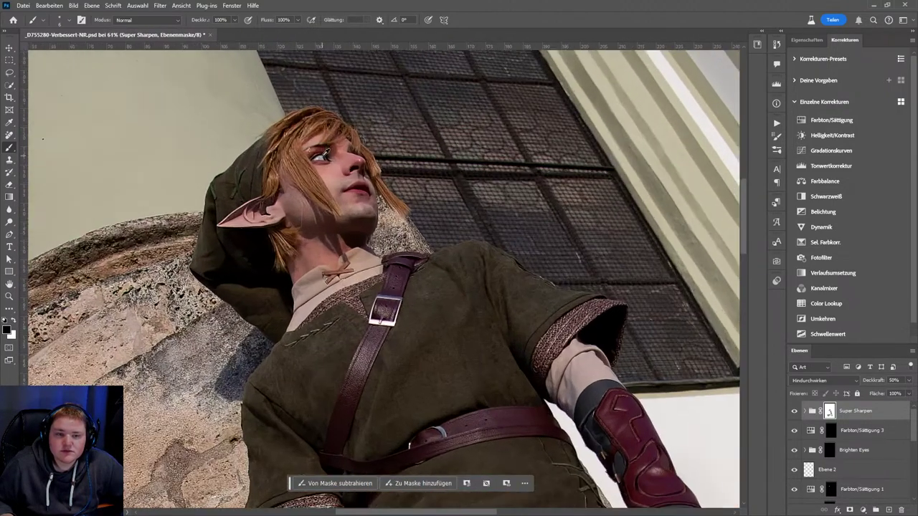
{"action": "scroll", "coordinate": [371, 290], "scroll_direction": "up", "scroll_amount": 2}
{"action": "scroll", "coordinate": [371, 290], "scroll_direction": "up", "scroll_amount": 2}
{"action": "left_click", "coordinate": [795, 412]}
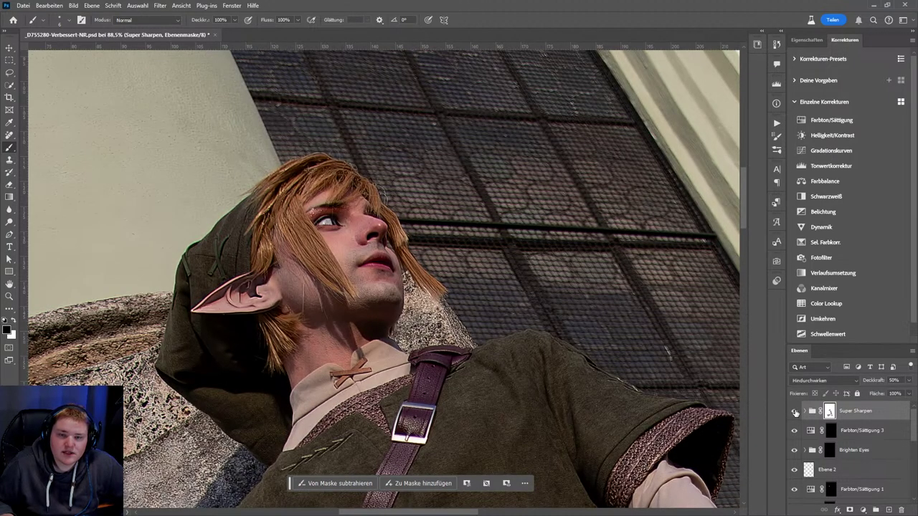
{"action": "left_click", "coordinate": [795, 412]}
{"action": "scroll", "coordinate": [553, 347], "scroll_direction": "down", "scroll_amount": 1}
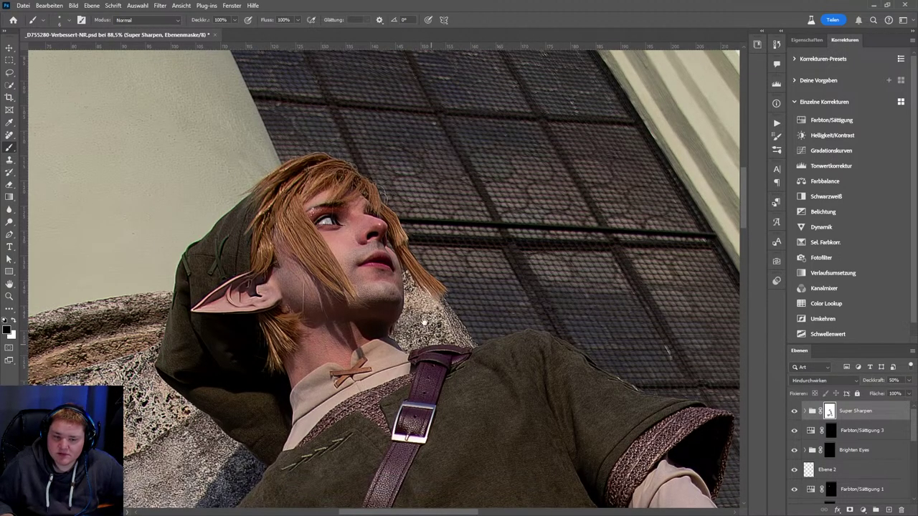
{"action": "left_click_drag", "start_coordinate": [502, 395], "coordinate": [502, 179]}
{"action": "scroll", "coordinate": [553, 347], "scroll_direction": "down", "scroll_amount": 3}
{"action": "scroll", "coordinate": [553, 347], "scroll_direction": "up", "scroll_amount": 1}
{"action": "left_click_drag", "start_coordinate": [553, 347], "coordinate": [495, 337]}
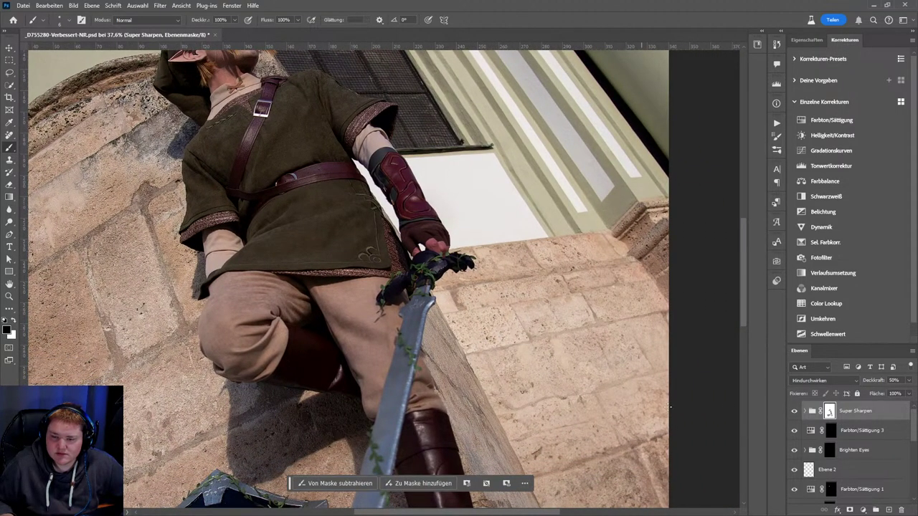
{"action": "left_click_drag", "start_coordinate": [450, 399], "coordinate": [378, 287]}
{"action": "scroll", "coordinate": [401, 337], "scroll_direction": "down", "scroll_amount": 2}
{"action": "scroll", "coordinate": [378, 334], "scroll_direction": "up", "scroll_amount": 1}
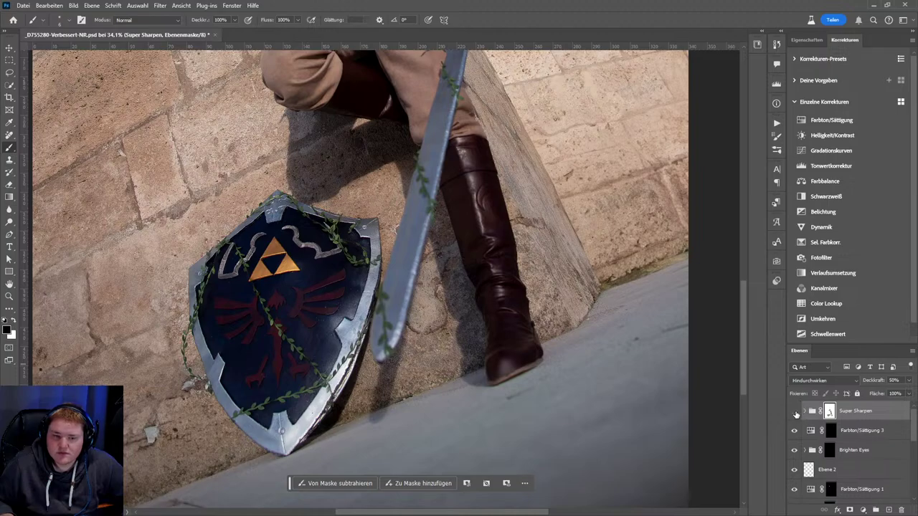
{"action": "left_click", "coordinate": [793, 412]}
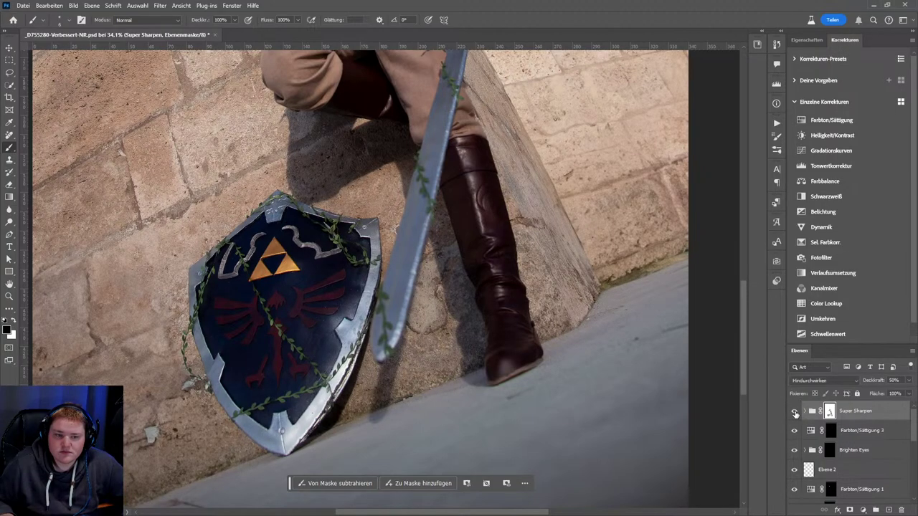
{"action": "scroll", "coordinate": [464, 183], "scroll_direction": "up", "scroll_amount": 3}
{"action": "scroll", "coordinate": [465, 183], "scroll_direction": "up", "scroll_amount": 2}
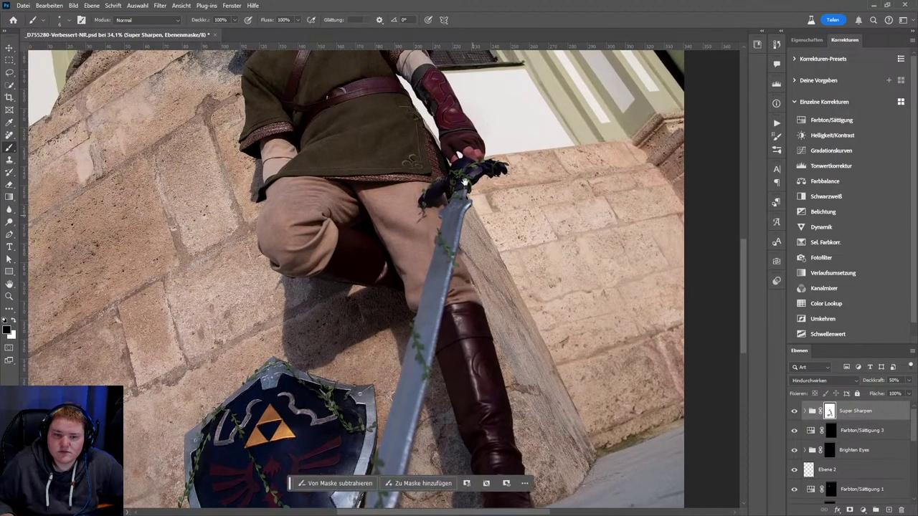
{"action": "scroll", "coordinate": [465, 182], "scroll_direction": "up", "scroll_amount": 3}
{"action": "scroll", "coordinate": [389, 270], "scroll_direction": "up", "scroll_amount": 3}
{"action": "scroll", "coordinate": [389, 270], "scroll_direction": "up", "scroll_amount": 3}
{"action": "scroll", "coordinate": [336, 289], "scroll_direction": "up", "scroll_amount": 3}
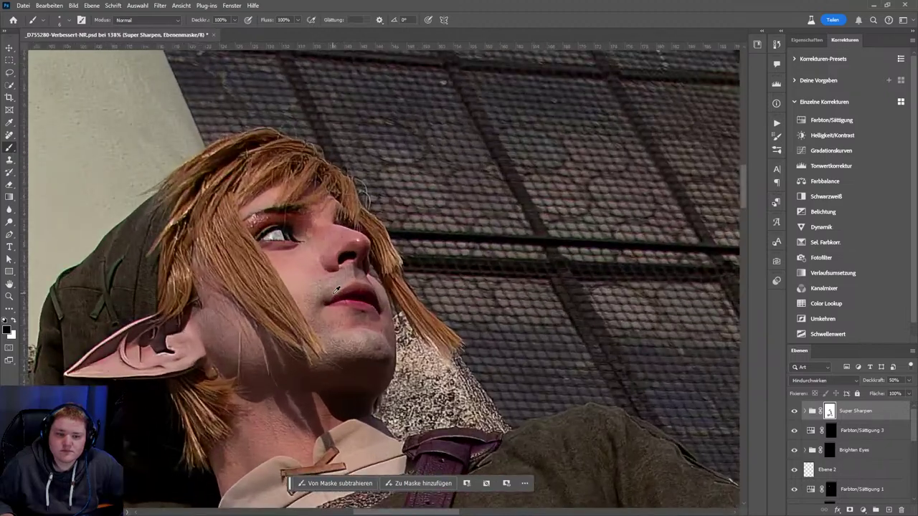
{"action": "scroll", "coordinate": [336, 289], "scroll_direction": "down", "scroll_amount": 3}
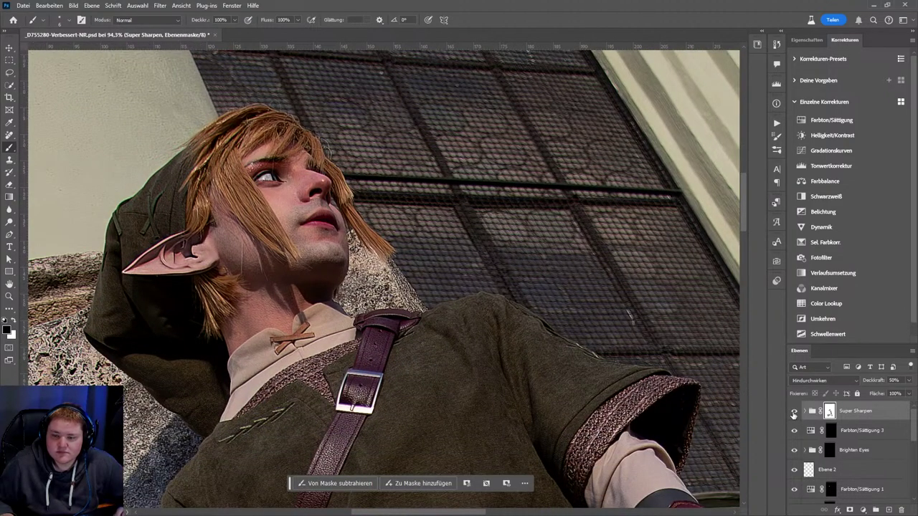
{"action": "left_click", "coordinate": [793, 412]}
{"action": "left_click", "coordinate": [793, 411]}
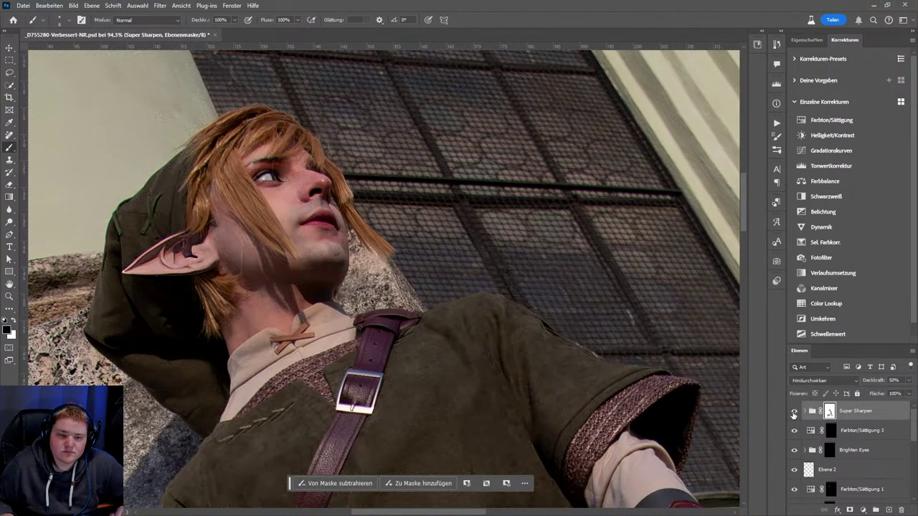
{"action": "left_click", "coordinate": [792, 414]}
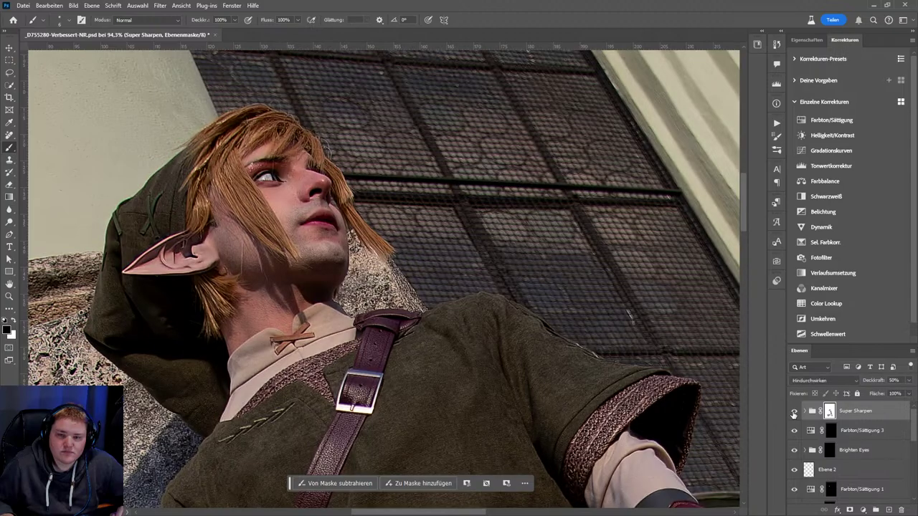
{"action": "left_click", "coordinate": [792, 414]}
{"action": "scroll", "coordinate": [475, 256], "scroll_direction": "down", "scroll_amount": 5}
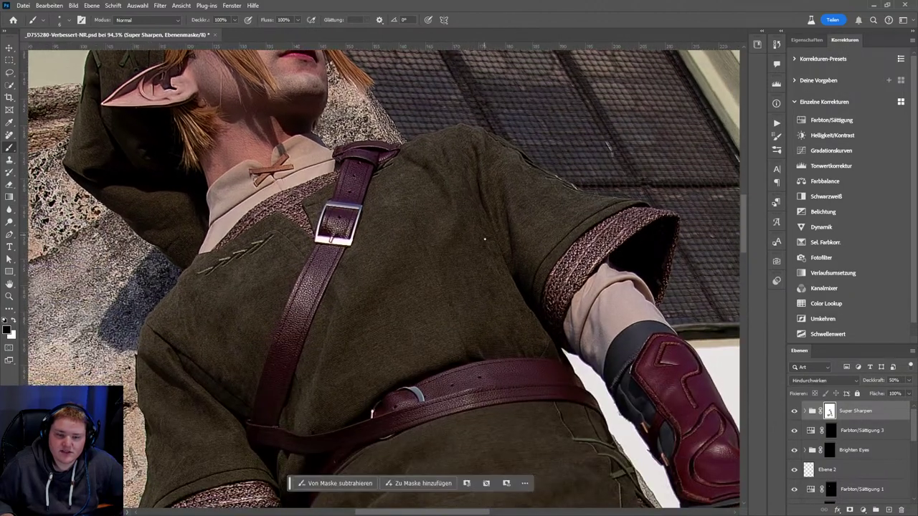
{"action": "scroll", "coordinate": [487, 287], "scroll_direction": "down", "scroll_amount": 3}
{"action": "scroll", "coordinate": [506, 327], "scroll_direction": "down", "scroll_amount": 3}
{"action": "left_click_drag", "start_coordinate": [467, 194], "coordinate": [447, 220]}
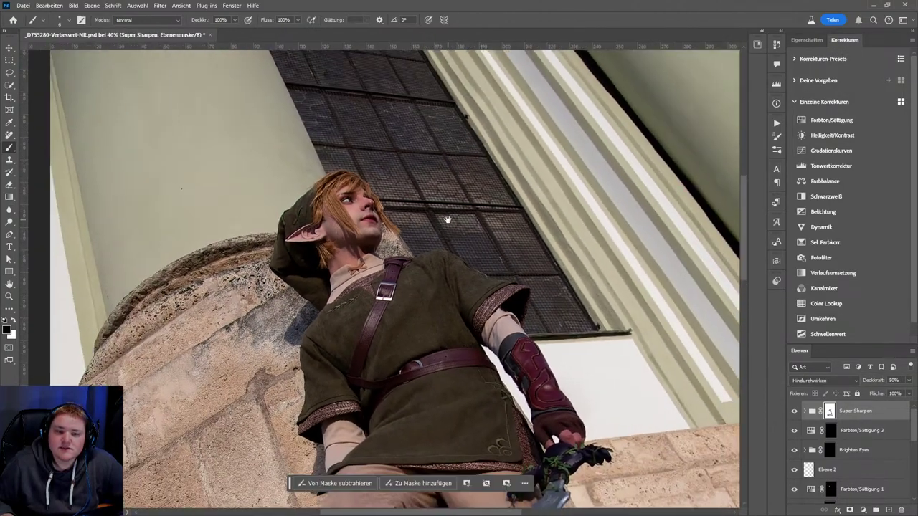
{"action": "left_click", "coordinate": [793, 413]}
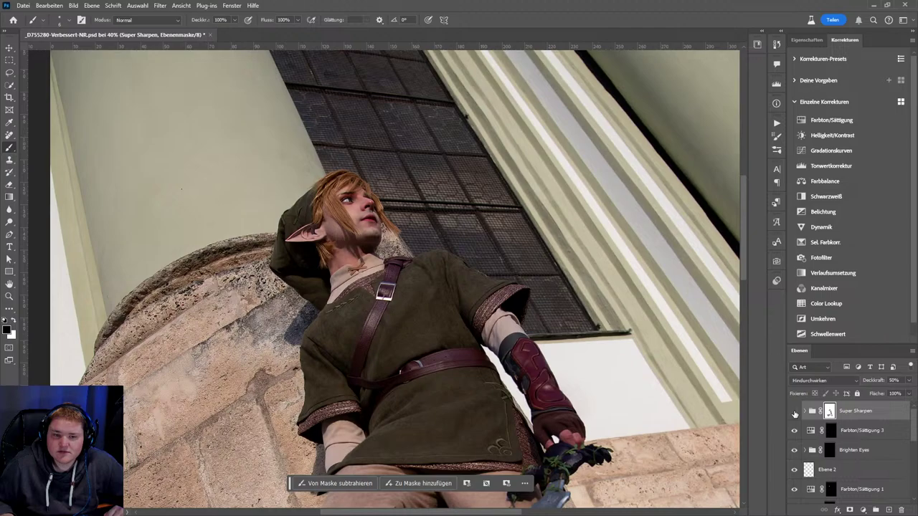
{"action": "left_click", "coordinate": [793, 413]}
{"action": "left_click", "coordinate": [793, 414]}
{"action": "scroll", "coordinate": [492, 346], "scroll_direction": "down", "scroll_amount": 2}
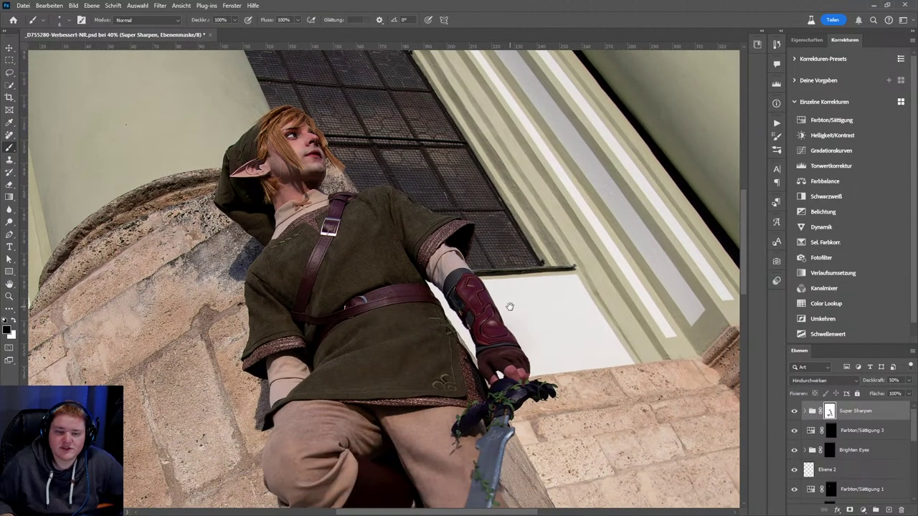
{"action": "scroll", "coordinate": [502, 309], "scroll_direction": "down", "scroll_amount": 2}
{"action": "scroll", "coordinate": [545, 315], "scroll_direction": "down", "scroll_amount": 2}
{"action": "scroll", "coordinate": [584, 325], "scroll_direction": "down", "scroll_amount": 2}
{"action": "left_click_drag", "start_coordinate": [584, 325], "coordinate": [552, 287]}
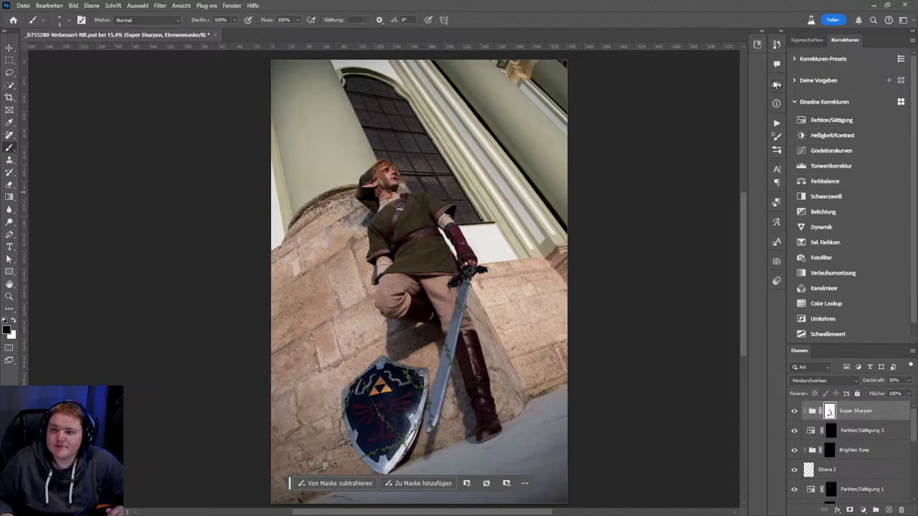
{"action": "key", "text": "ctrl+d"}
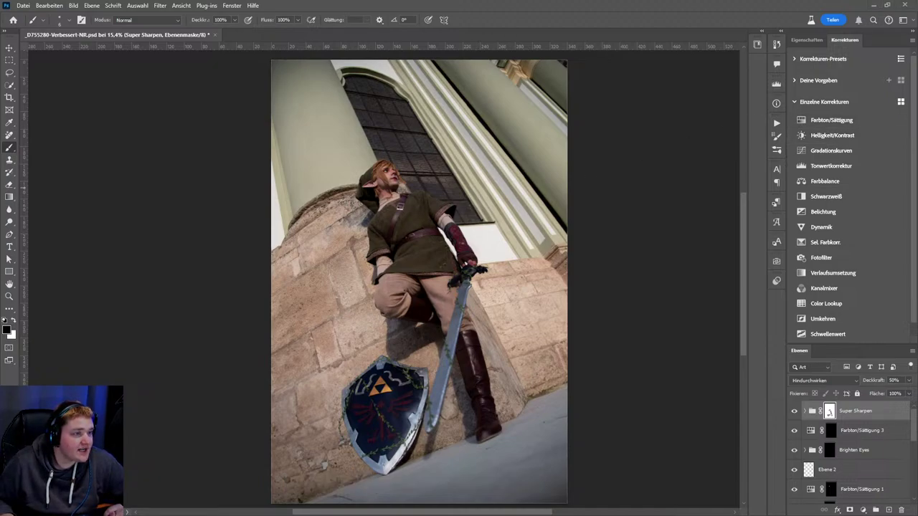
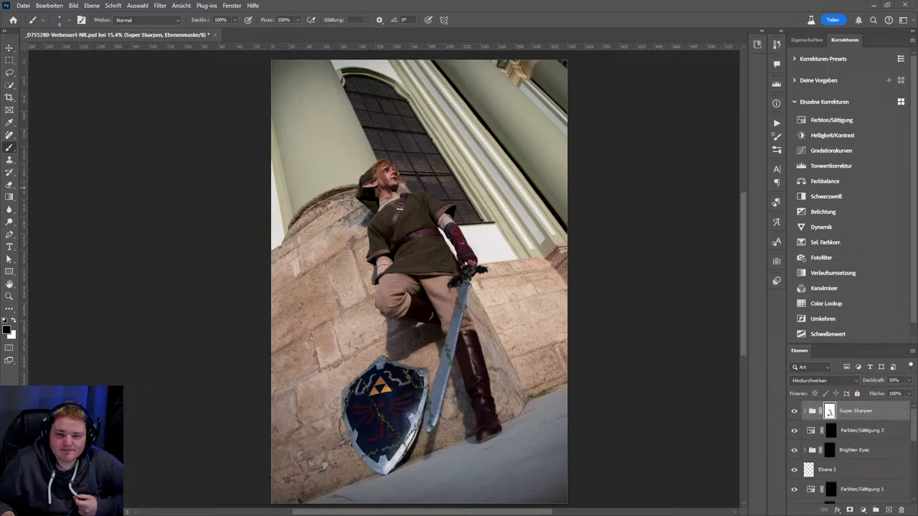
- Save the retouched photo and select the Super Sharpen group layer
{"action": "left_click", "coordinate": [21, 4]}
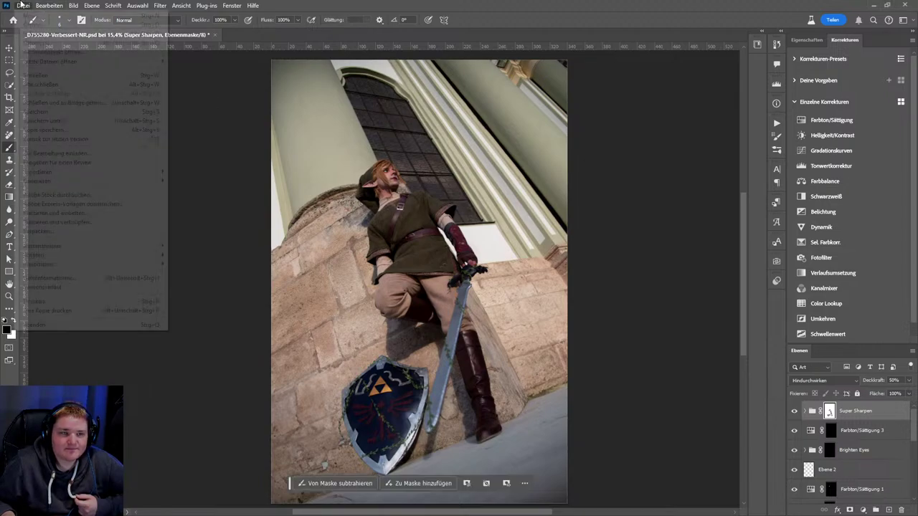
{"action": "left_click", "coordinate": [54, 112]}
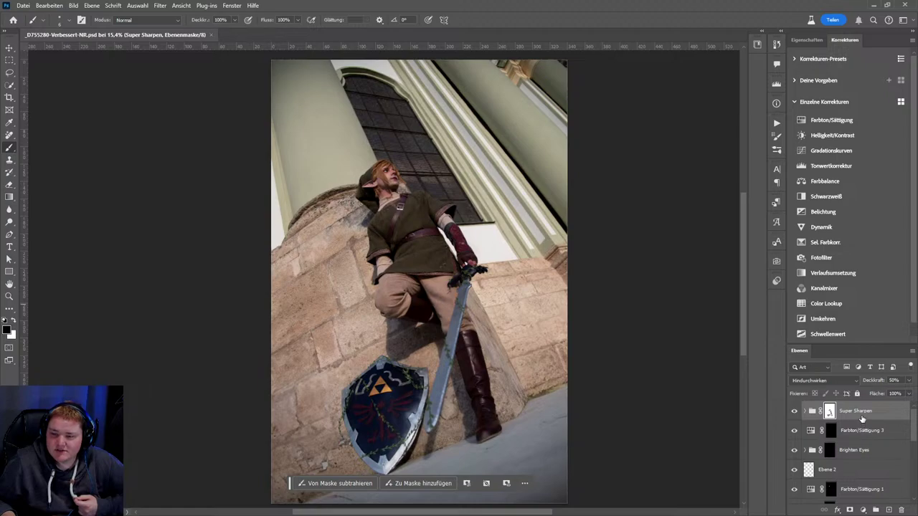
{"action": "left_click", "coordinate": [813, 413]}
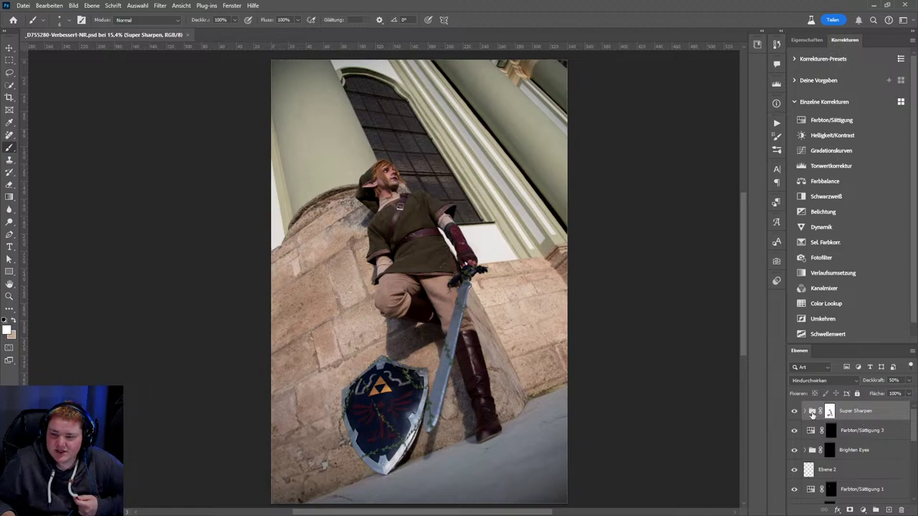
- In the Libraries footage, collapse Smoke and expand the Flares folder to browse flare images
{"action": "left_click", "coordinate": [757, 45]}
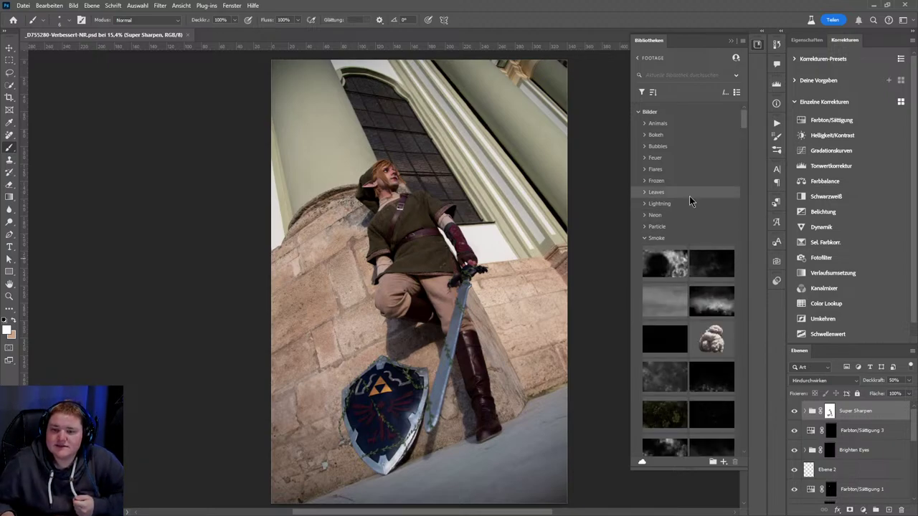
{"action": "left_click", "coordinate": [644, 238]}
{"action": "left_click", "coordinate": [643, 170]}
{"action": "scroll", "coordinate": [687, 352], "scroll_direction": "down", "scroll_amount": 5}
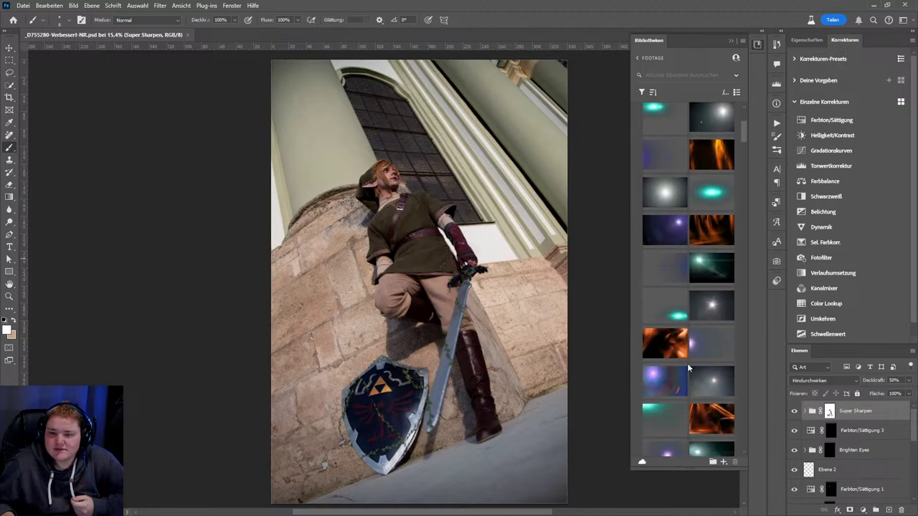
{"action": "scroll", "coordinate": [687, 351], "scroll_direction": "down", "scroll_amount": 5}
{"action": "scroll", "coordinate": [687, 351], "scroll_direction": "down", "scroll_amount": 3}
{"action": "scroll", "coordinate": [687, 353], "scroll_direction": "down", "scroll_amount": 2}
{"action": "scroll", "coordinate": [703, 373], "scroll_direction": "down", "scroll_amount": 2}
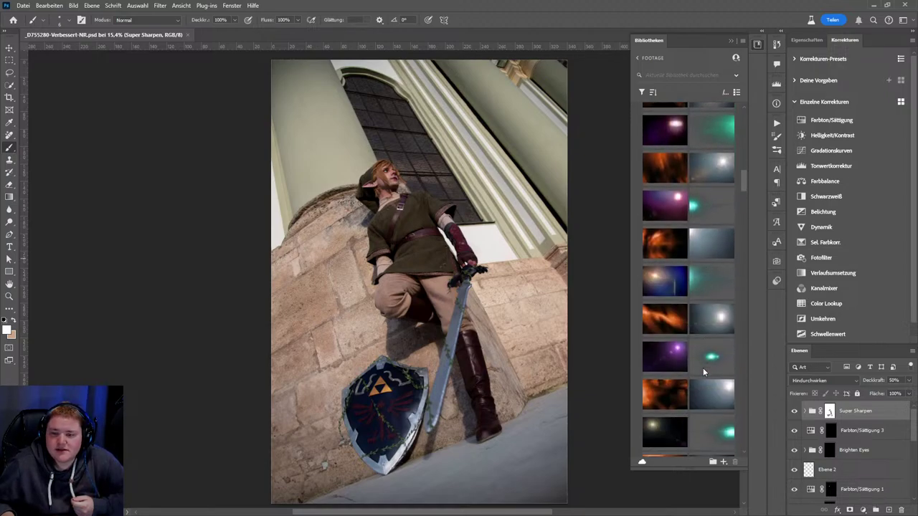
{"action": "scroll", "coordinate": [703, 367], "scroll_direction": "down", "scroll_amount": 2}
{"action": "scroll", "coordinate": [702, 368], "scroll_direction": "down", "scroll_amount": 2}
{"action": "scroll", "coordinate": [702, 370], "scroll_direction": "down", "scroll_amount": 3}
{"action": "scroll", "coordinate": [704, 369], "scroll_direction": "down", "scroll_amount": 3}
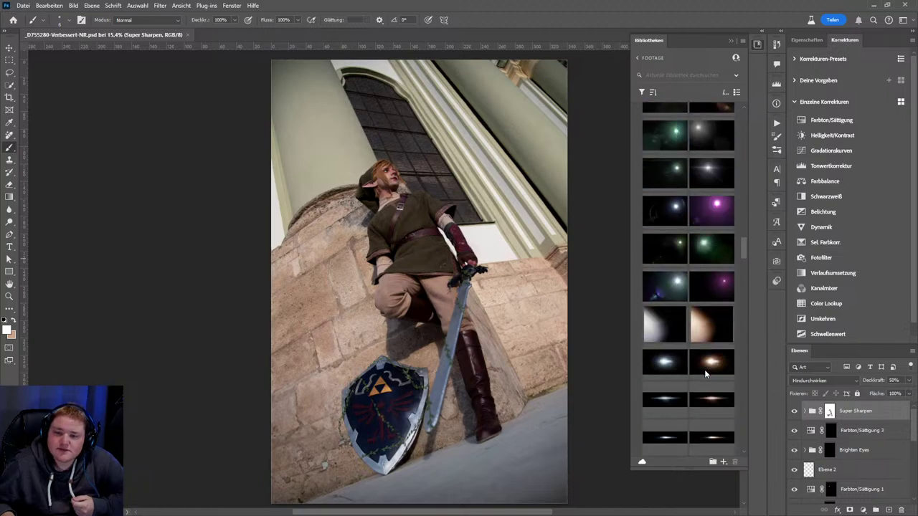
{"action": "scroll", "coordinate": [704, 371], "scroll_direction": "down", "scroll_amount": 3}
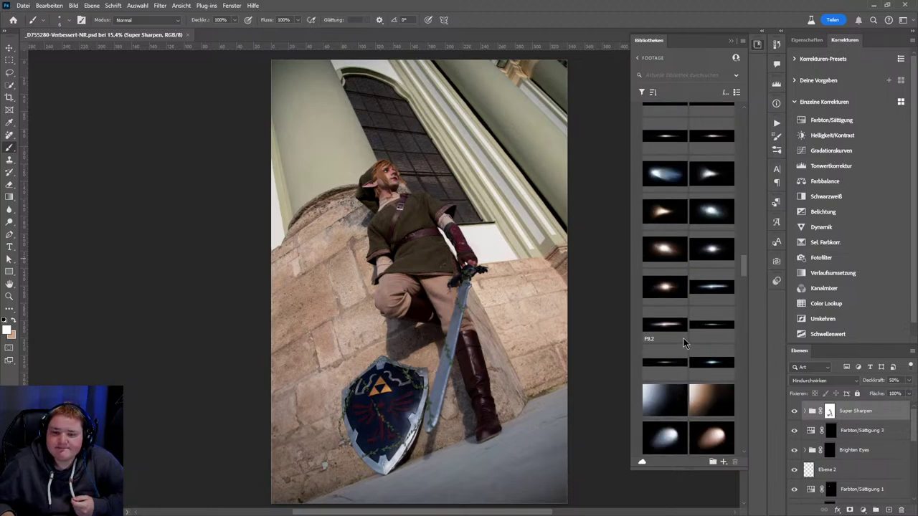
{"action": "scroll", "coordinate": [709, 388], "scroll_direction": "down", "scroll_amount": 2}
{"action": "scroll", "coordinate": [709, 388], "scroll_direction": "down", "scroll_amount": 3}
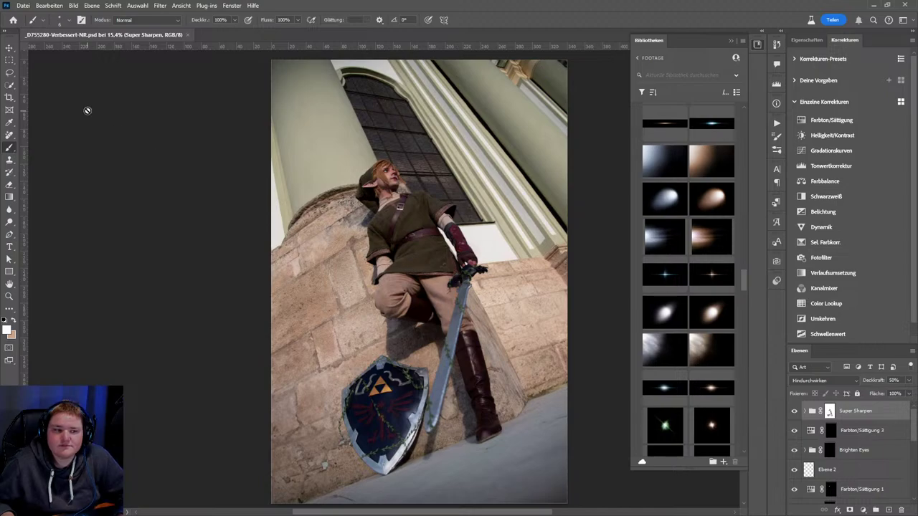
- Switch to the Move tool and scroll back up through the Flares images
{"action": "left_click", "coordinate": [9, 49]}
{"action": "scroll", "coordinate": [447, 253], "scroll_direction": "down", "scroll_amount": 3}
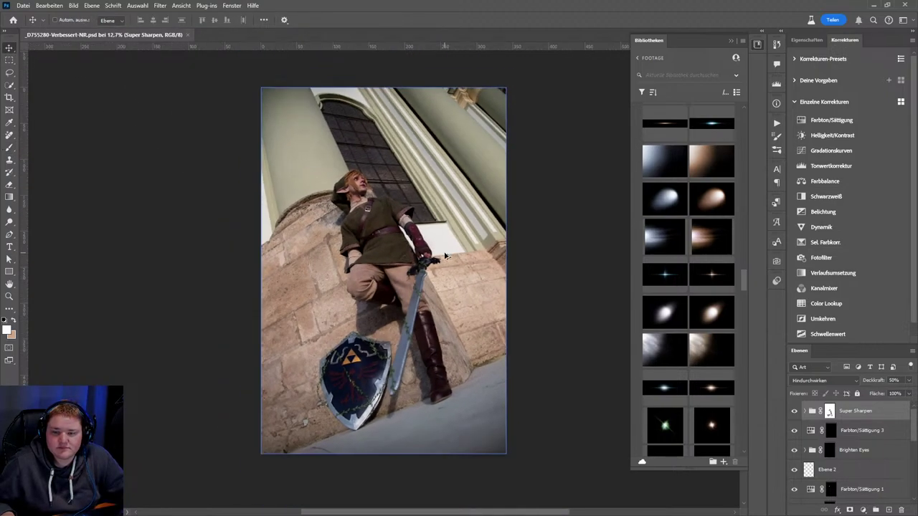
{"action": "scroll", "coordinate": [711, 342], "scroll_direction": "up", "scroll_amount": 2}
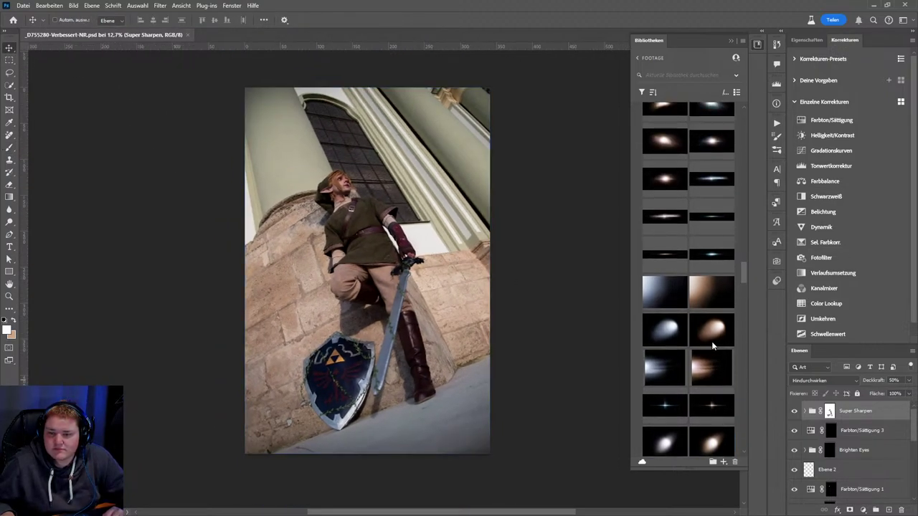
{"action": "scroll", "coordinate": [711, 343], "scroll_direction": "up", "scroll_amount": 2}
{"action": "scroll", "coordinate": [706, 344], "scroll_direction": "up", "scroll_amount": 2}
{"action": "scroll", "coordinate": [703, 345], "scroll_direction": "up", "scroll_amount": 2}
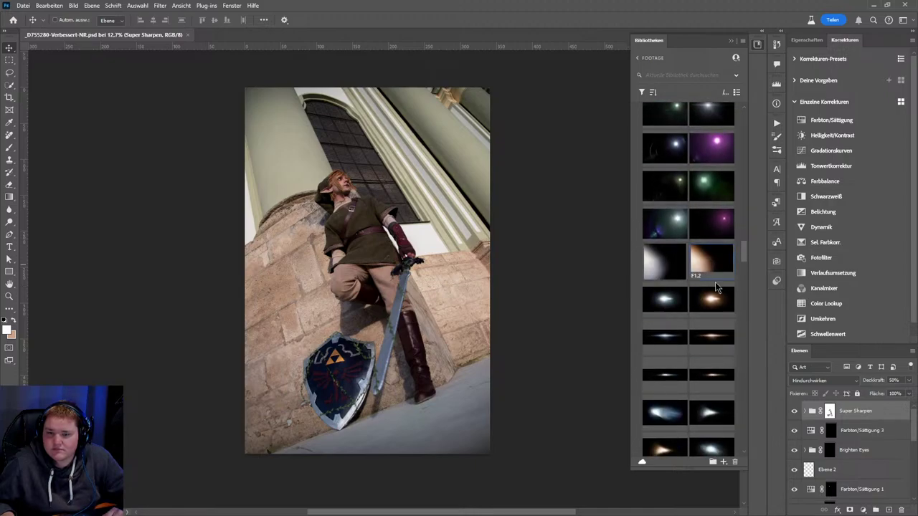
- Place the F1.2 flare, rotated and enlarged, blended as Negativ multiplizieren in the upper right
{"action": "left_click_drag", "start_coordinate": [696, 270], "coordinate": [367, 271]}
{"action": "left_click_drag", "start_coordinate": [430, 129], "coordinate": [263, 261]}
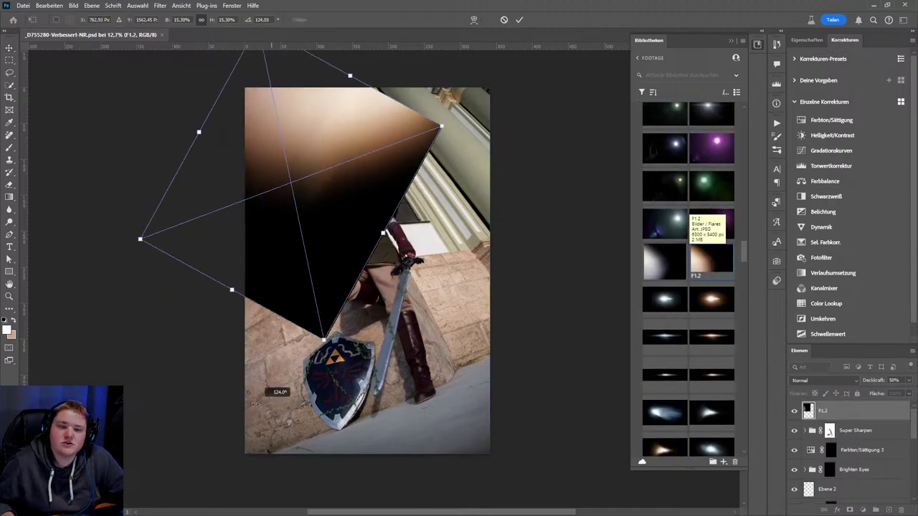
{"action": "mouse_move", "coordinate": [370, 254]}
{"action": "left_mouse_down"}
{"action": "mouse_move", "coordinate": [457, 255]}
{"action": "mouse_move", "coordinate": [429, 200]}
{"action": "left_mouse_up"}
{"action": "left_click", "coordinate": [519, 19]}
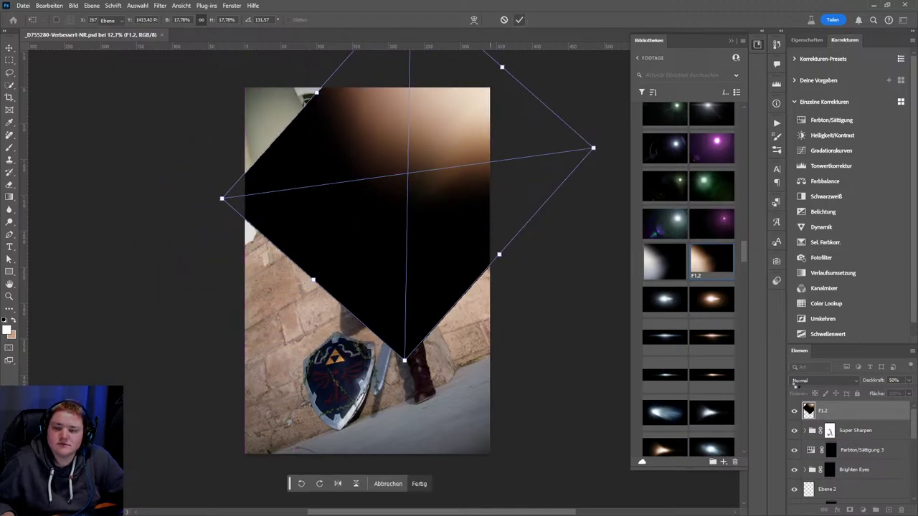
{"action": "left_click", "coordinate": [825, 380]}
{"action": "left_click", "coordinate": [814, 336]}
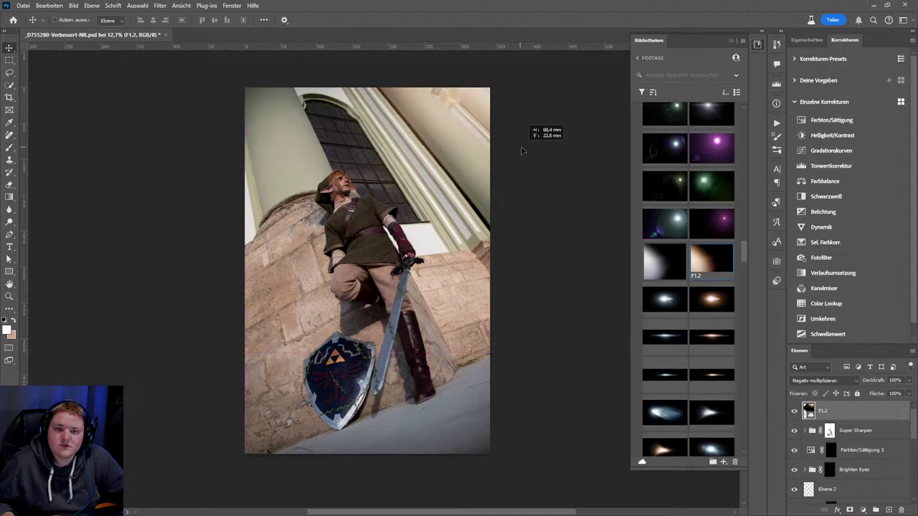
{"action": "left_click_drag", "start_coordinate": [546, 177], "coordinate": [558, 133]}
- Blur the F1.2 flare with a 58,2-pixel Gaussian blur and reposition it
{"action": "left_click", "coordinate": [160, 6]}
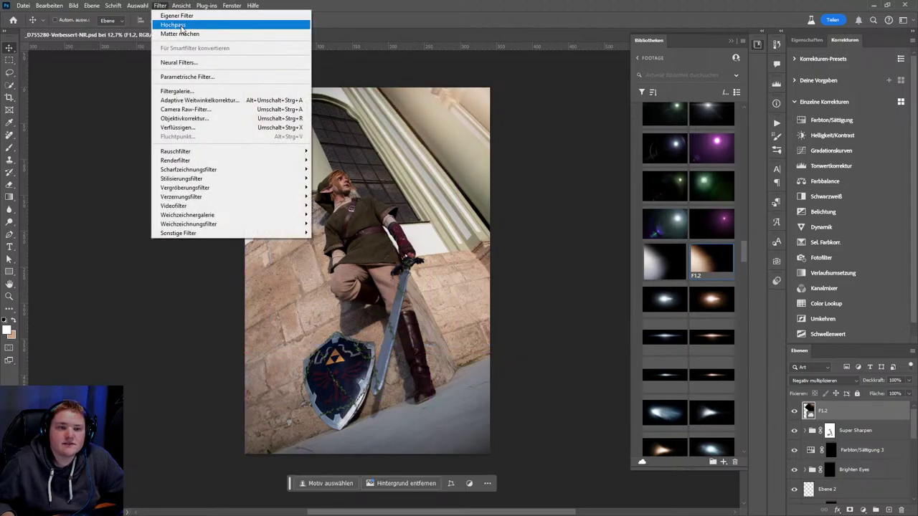
{"action": "mouse_move", "coordinate": [188, 224]}
{"action": "left_click", "coordinate": [337, 261]}
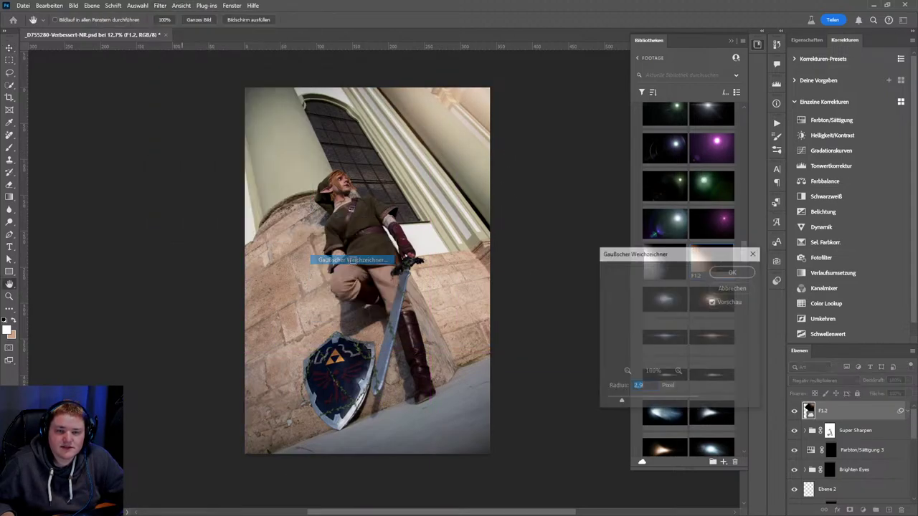
{"action": "left_click_drag", "start_coordinate": [656, 402], "coordinate": [661, 402]}
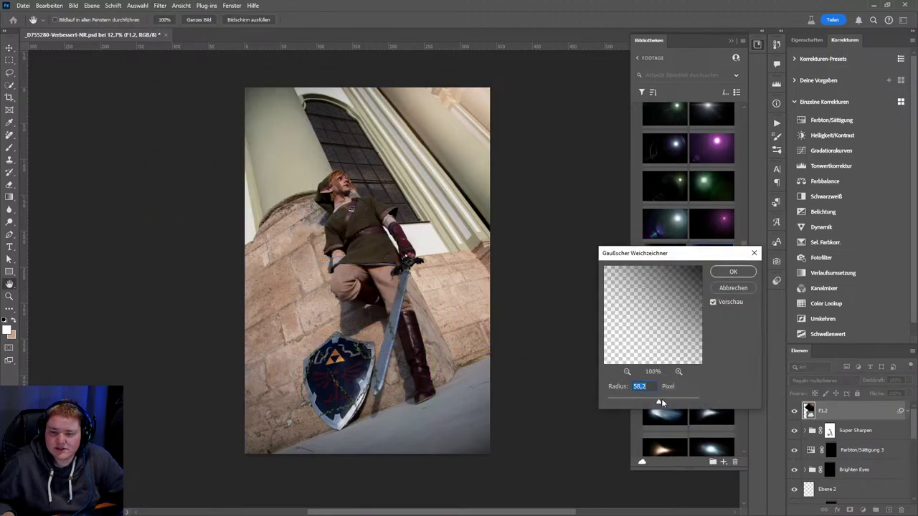
{"action": "left_click", "coordinate": [738, 274]}
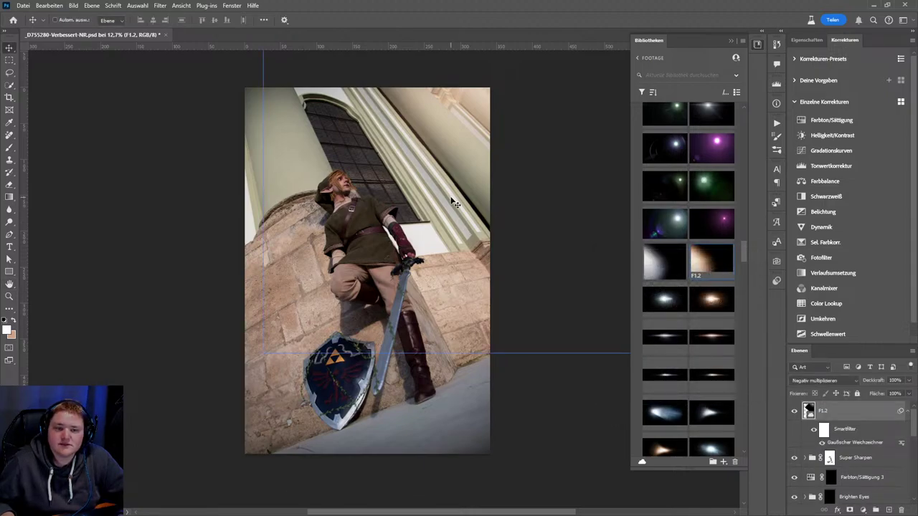
{"action": "left_click_drag", "start_coordinate": [453, 204], "coordinate": [423, 206]}
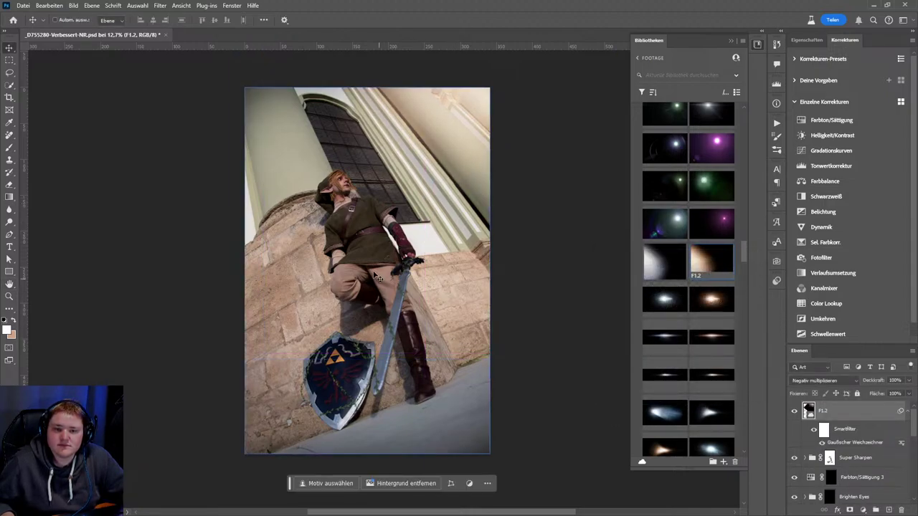
{"action": "scroll", "coordinate": [378, 277], "scroll_direction": "down", "scroll_amount": 3}
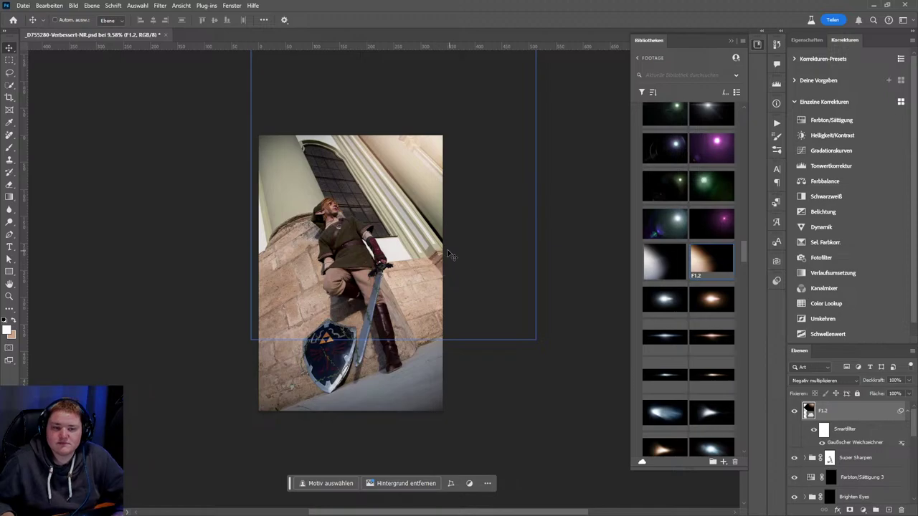
{"action": "scroll", "coordinate": [702, 355], "scroll_direction": "down", "scroll_amount": 3}
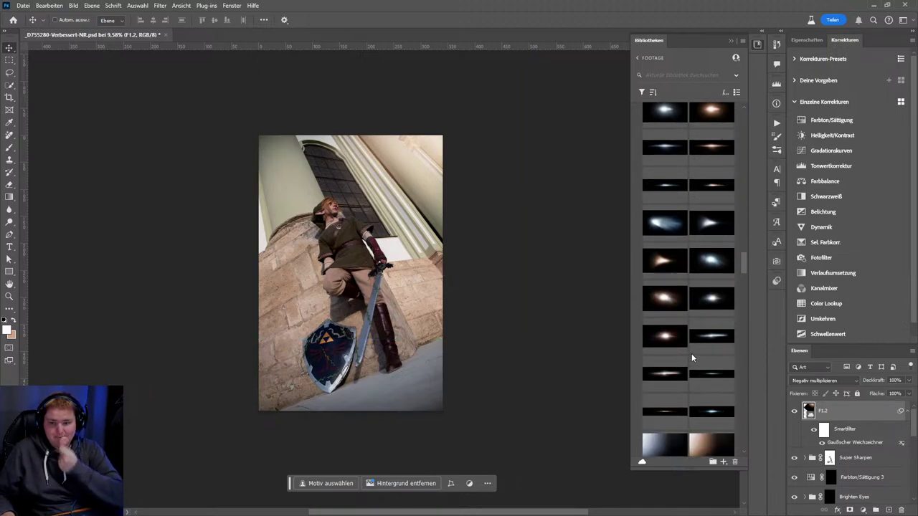
{"action": "scroll", "coordinate": [699, 215], "scroll_direction": "up", "scroll_amount": 3}
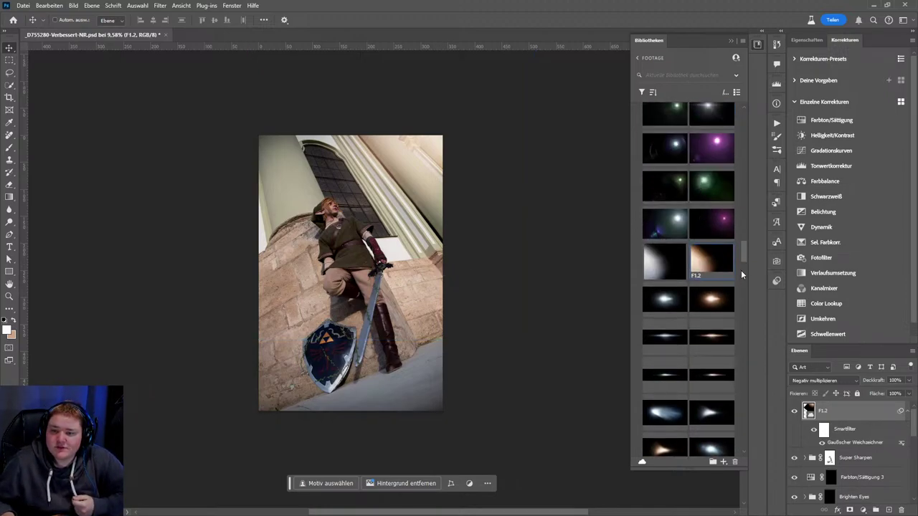
{"action": "scroll", "coordinate": [738, 205], "scroll_direction": "up", "scroll_amount": 3}
{"action": "scroll", "coordinate": [700, 127], "scroll_direction": "up", "scroll_amount": 3}
{"action": "scroll", "coordinate": [676, 168], "scroll_direction": "up", "scroll_amount": 3}
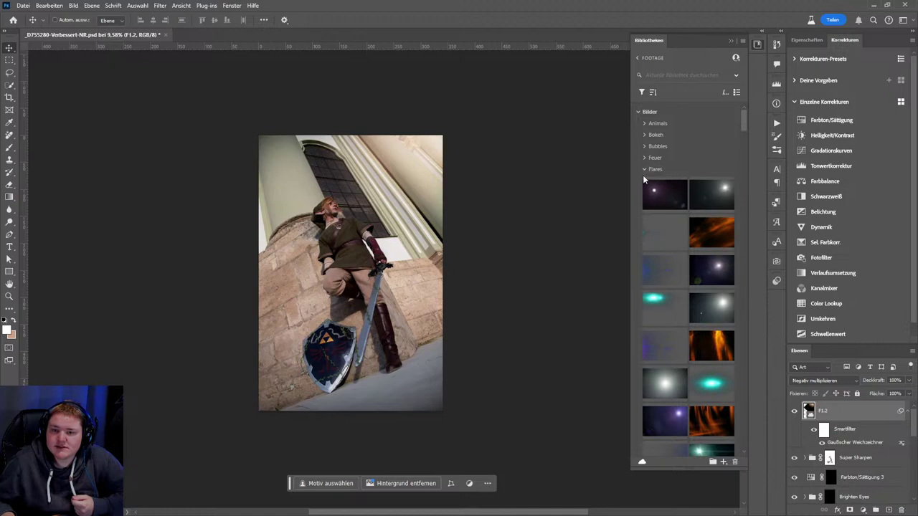
- Place Sunshine 17 sunbeams from the Sunbeams folder, enlarged, rotated about 19° and stretched taller
{"action": "left_click", "coordinate": [645, 170]}
{"action": "left_click", "coordinate": [645, 261]}
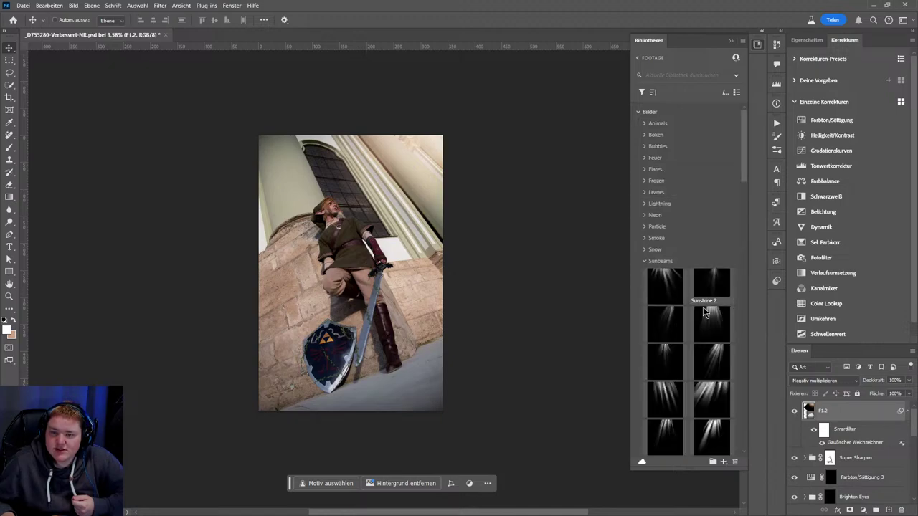
{"action": "scroll", "coordinate": [699, 309], "scroll_direction": "down", "scroll_amount": 5}
{"action": "scroll", "coordinate": [681, 344], "scroll_direction": "down", "scroll_amount": 2}
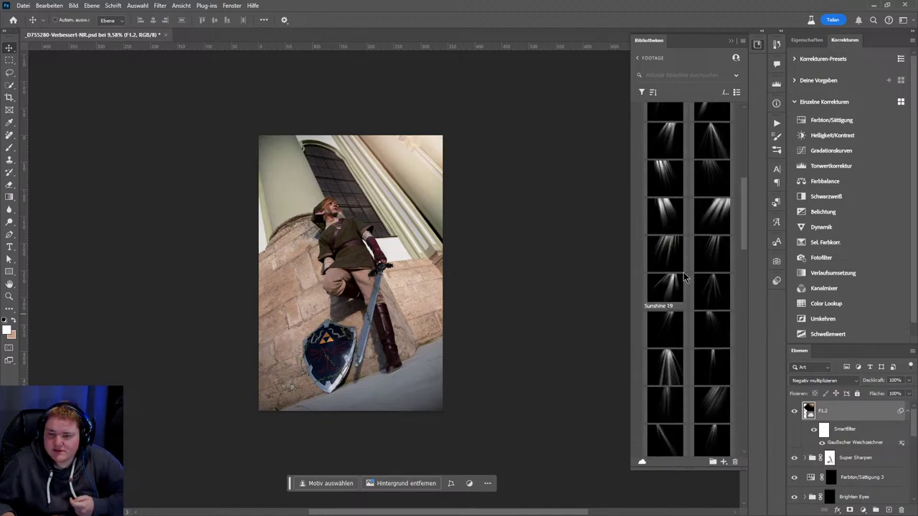
{"action": "left_click_drag", "start_coordinate": [665, 252], "coordinate": [365, 230]}
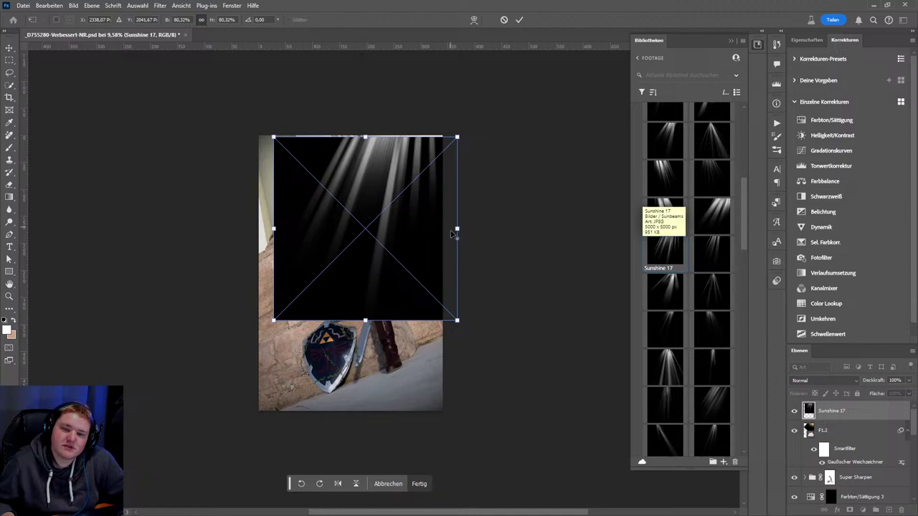
{"action": "left_click_drag", "start_coordinate": [451, 230], "coordinate": [463, 236]}
{"action": "mouse_move", "coordinate": [553, 199]}
{"action": "left_mouse_down"}
{"action": "mouse_move", "coordinate": [558, 232]}
{"action": "mouse_move", "coordinate": [446, 246]}
{"action": "left_mouse_up"}
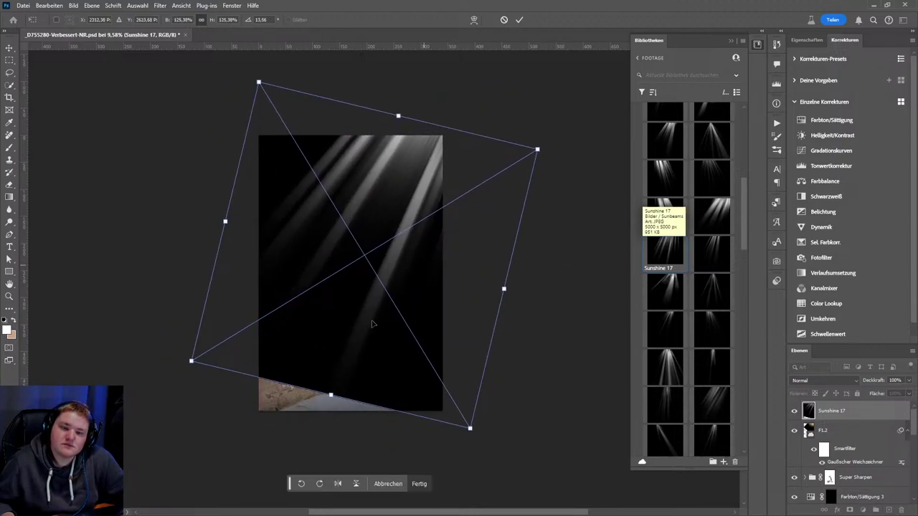
{"action": "left_click_drag", "start_coordinate": [331, 395], "coordinate": [320, 436]}
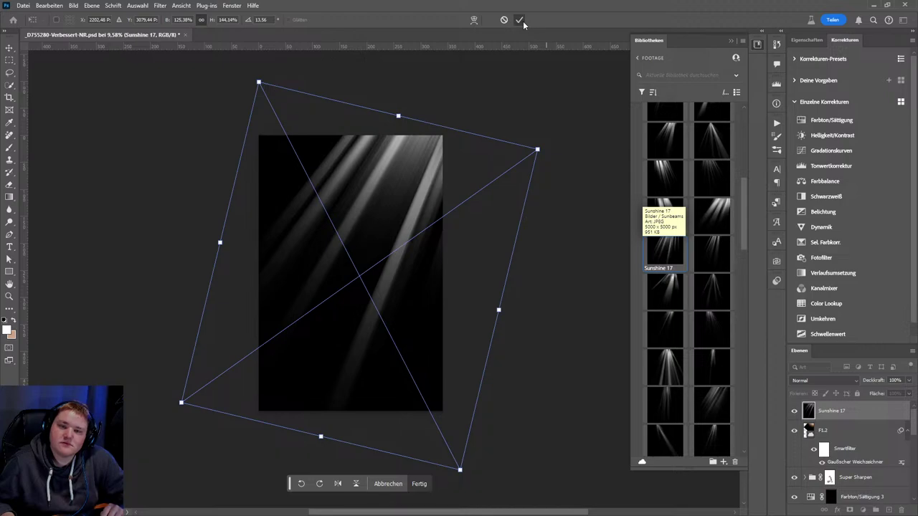
{"action": "left_click", "coordinate": [519, 19]}
- Blend Sunshine 17 as Negativ multiplizieren, cancel a ~113-pixel blur, and delete the layer
{"action": "left_click", "coordinate": [824, 380]}
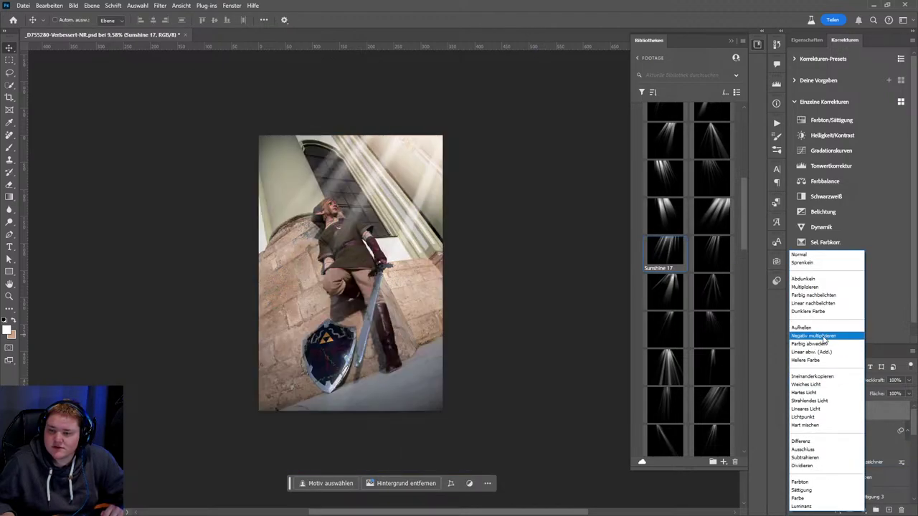
{"action": "left_click", "coordinate": [824, 336]}
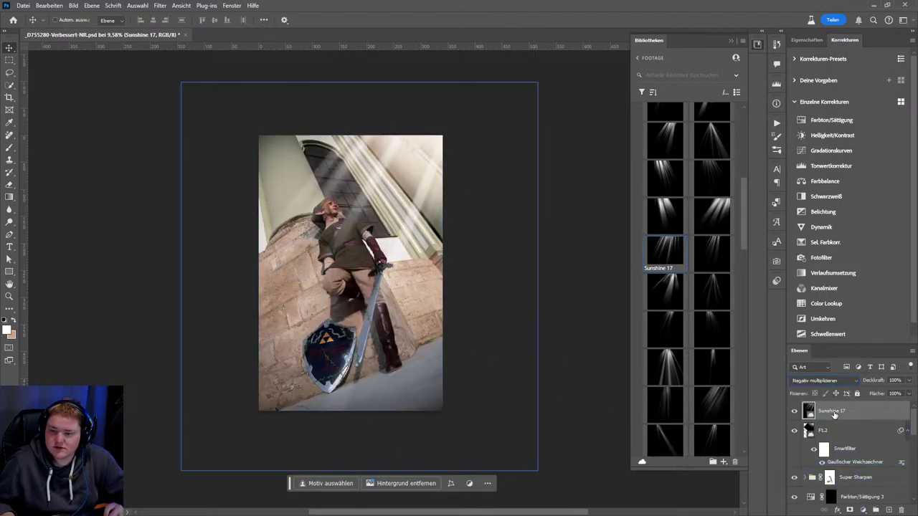
{"action": "left_click", "coordinate": [159, 5]}
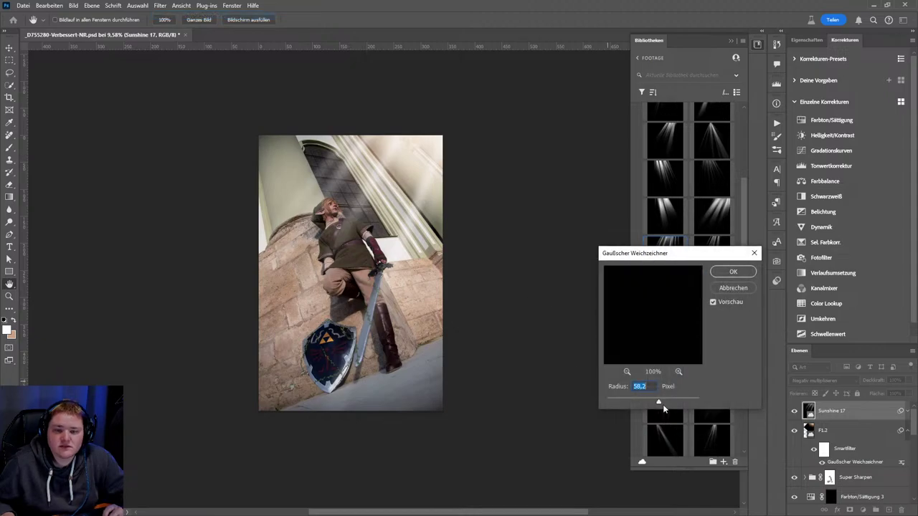
{"action": "left_click_drag", "start_coordinate": [668, 405], "coordinate": [675, 404]}
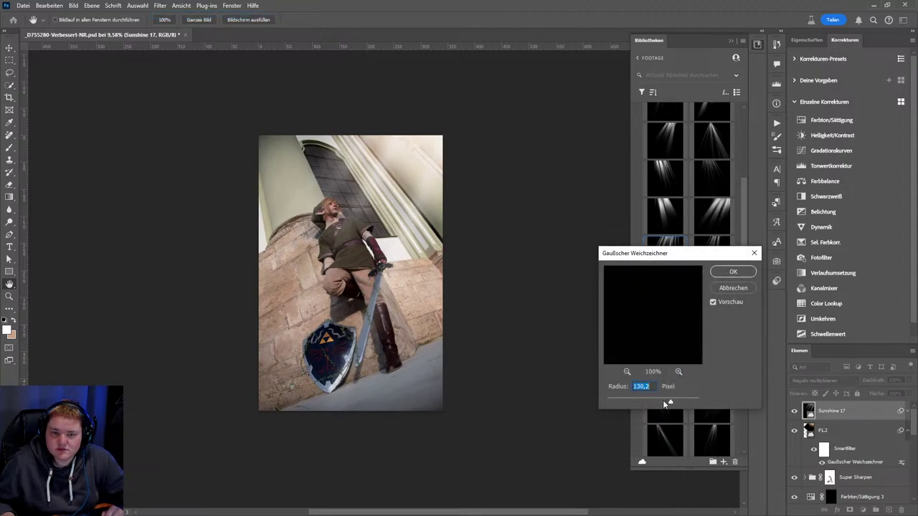
{"action": "left_click_drag", "start_coordinate": [663, 404], "coordinate": [668, 404]}
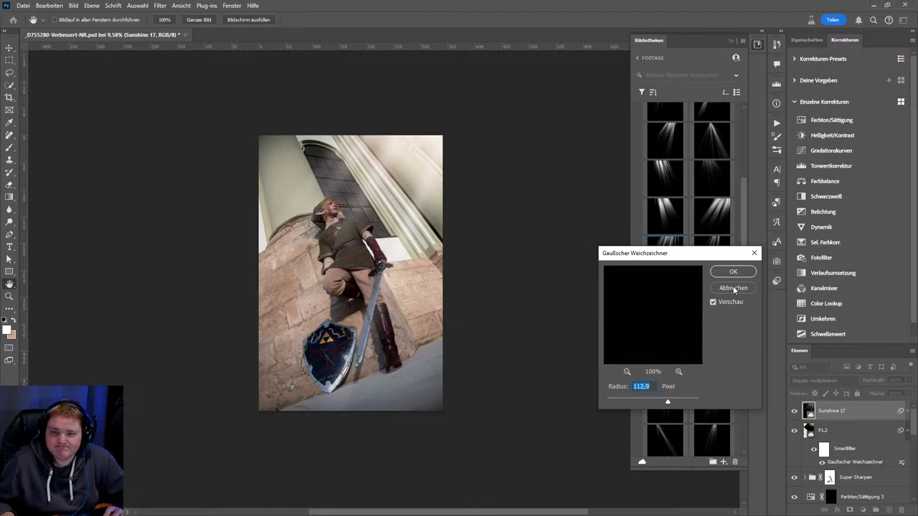
{"action": "key", "text": "Escape"}
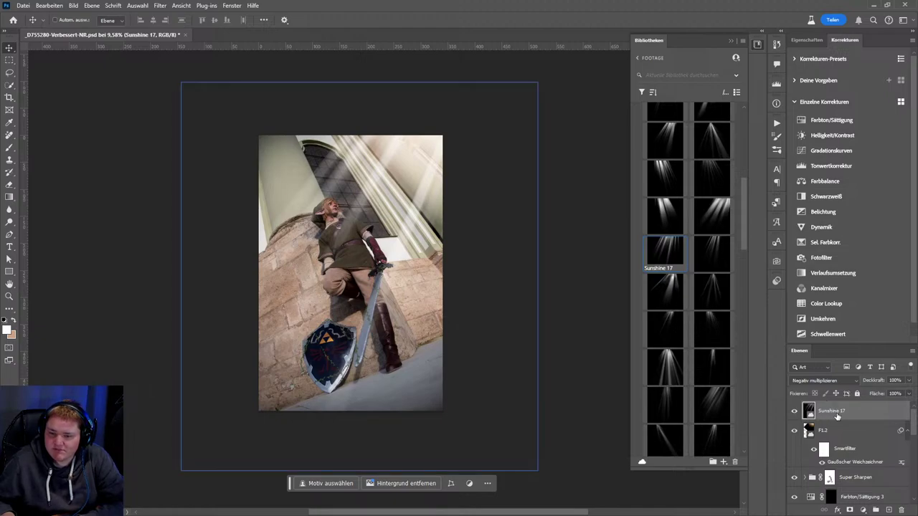
{"action": "key", "text": "Escape"}
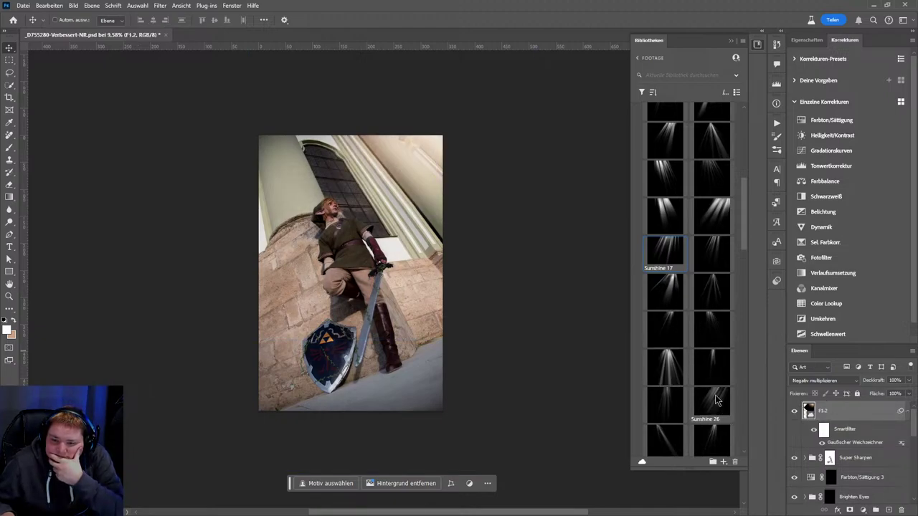
- Place Sunshine 50 rays, flipped, rotated about -156° and enlarged to roughly 196%
{"action": "scroll", "coordinate": [691, 430], "scroll_direction": "down", "scroll_amount": 1}
{"action": "scroll", "coordinate": [709, 405], "scroll_direction": "down", "scroll_amount": 1}
{"action": "scroll", "coordinate": [716, 401], "scroll_direction": "down", "scroll_amount": 2}
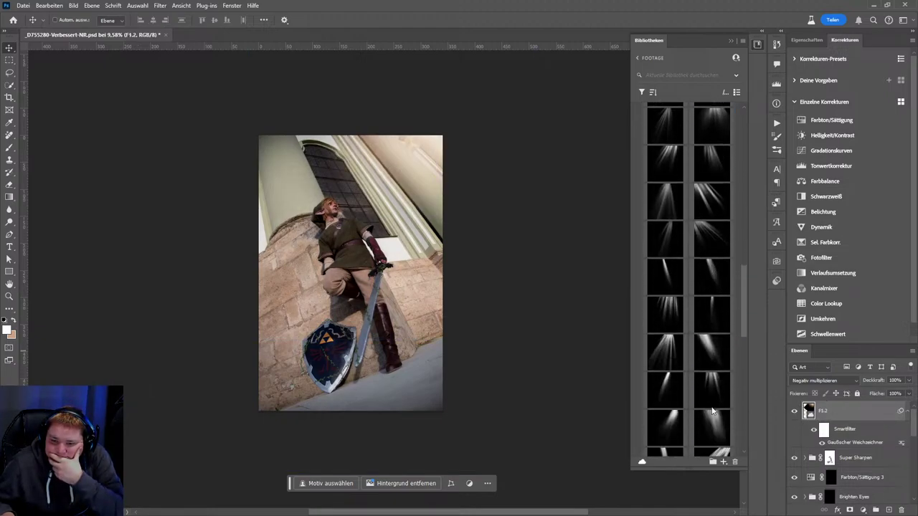
{"action": "scroll", "coordinate": [712, 410], "scroll_direction": "down", "scroll_amount": 1}
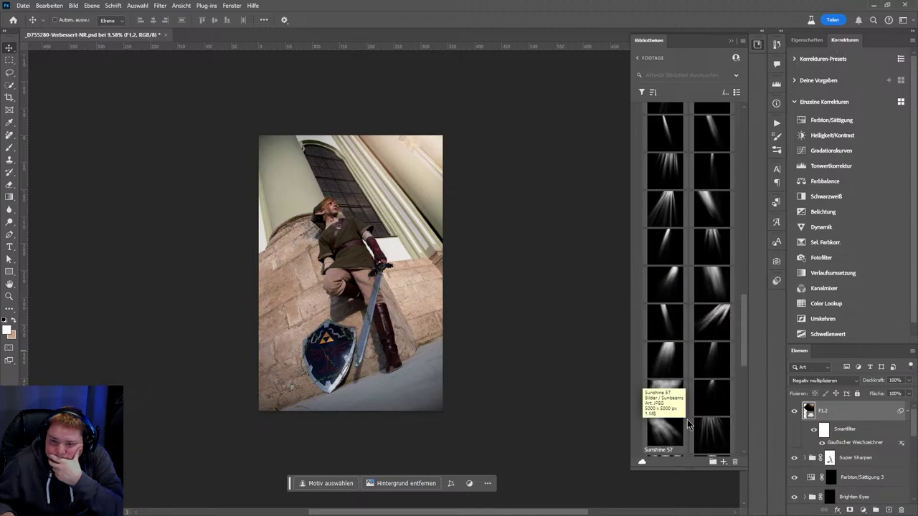
{"action": "scroll", "coordinate": [687, 419], "scroll_direction": "down", "scroll_amount": 3}
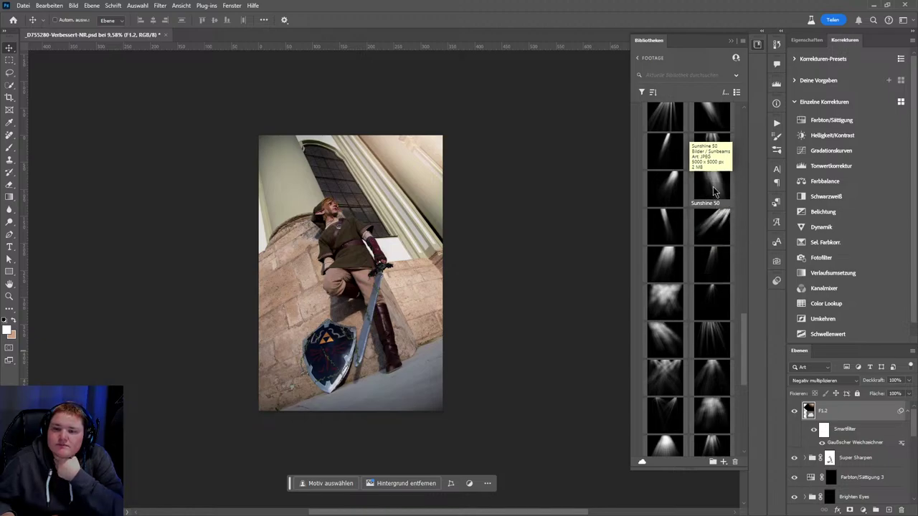
{"action": "left_click_drag", "start_coordinate": [715, 197], "coordinate": [513, 222]}
{"action": "left_click_drag", "start_coordinate": [455, 178], "coordinate": [458, 189]}
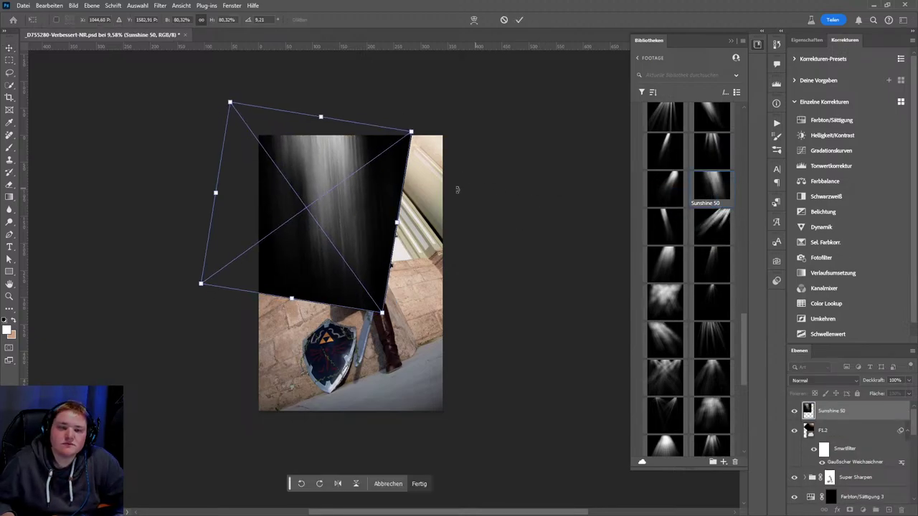
{"action": "right_click", "coordinate": [375, 210]}
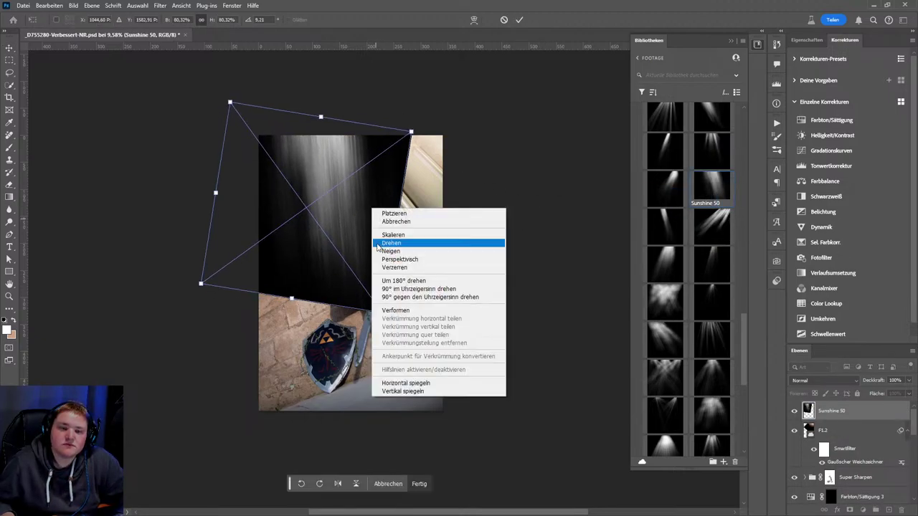
{"action": "left_click", "coordinate": [400, 385]}
{"action": "mouse_move", "coordinate": [400, 388]}
{"action": "left_mouse_down"}
{"action": "mouse_move", "coordinate": [462, 270]}
{"action": "mouse_move", "coordinate": [494, 288]}
{"action": "left_mouse_up"}
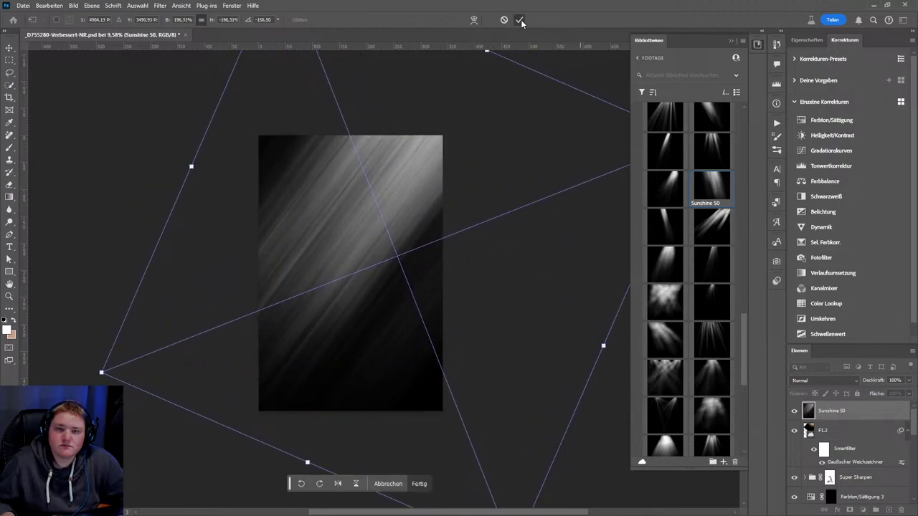
{"action": "key", "text": "Return"}
- Set Sunshine 50 to Negativ multiplizieren and apply a Gaussian blur of about 107 pixels
{"action": "left_click", "coordinate": [825, 380]}
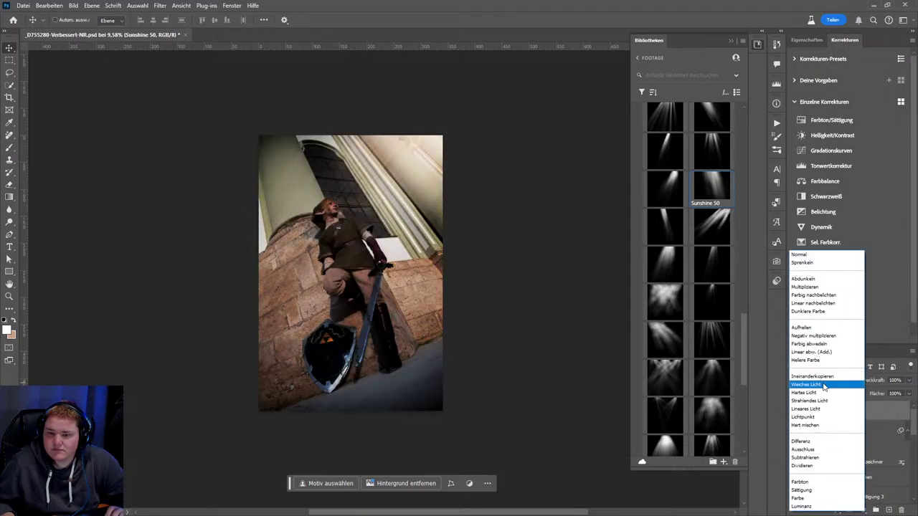
{"action": "left_click", "coordinate": [817, 335]}
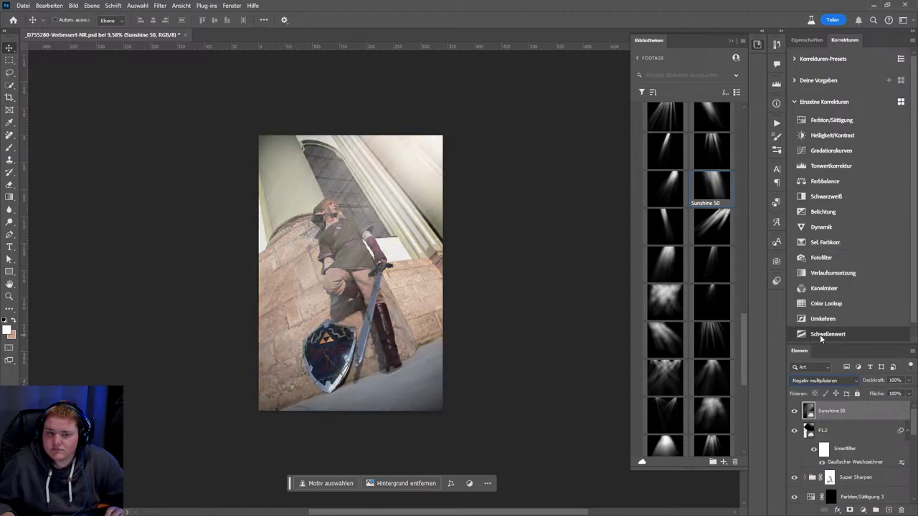
{"action": "left_click", "coordinate": [159, 6]}
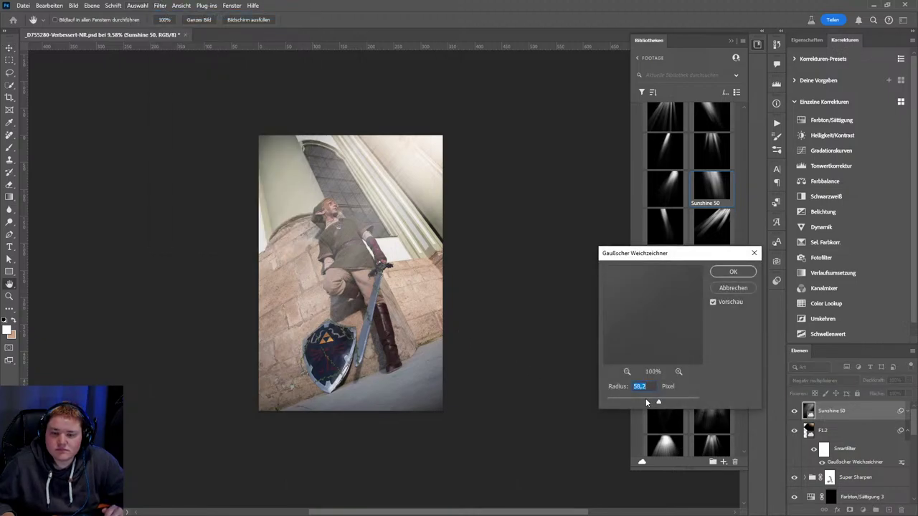
{"action": "left_click_drag", "start_coordinate": [647, 402], "coordinate": [660, 403]}
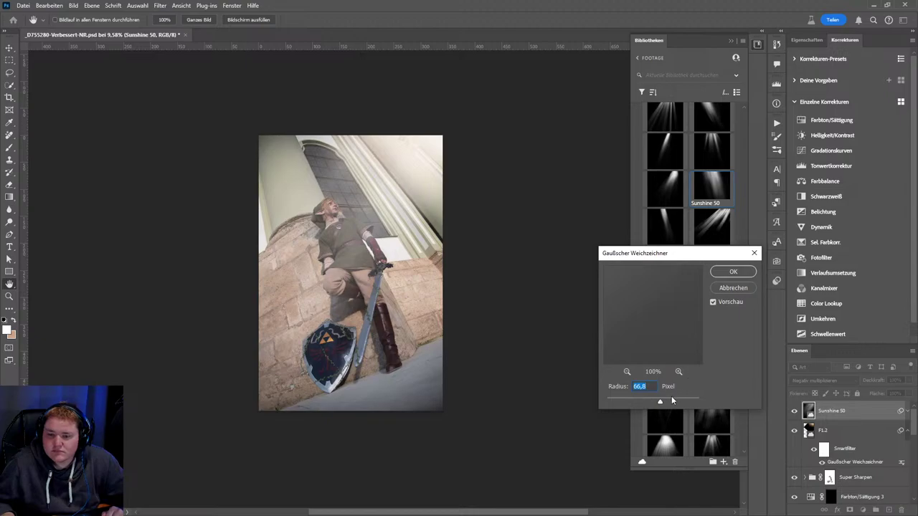
{"action": "left_click_drag", "start_coordinate": [672, 401], "coordinate": [667, 404]}
{"action": "left_click", "coordinate": [733, 271]}
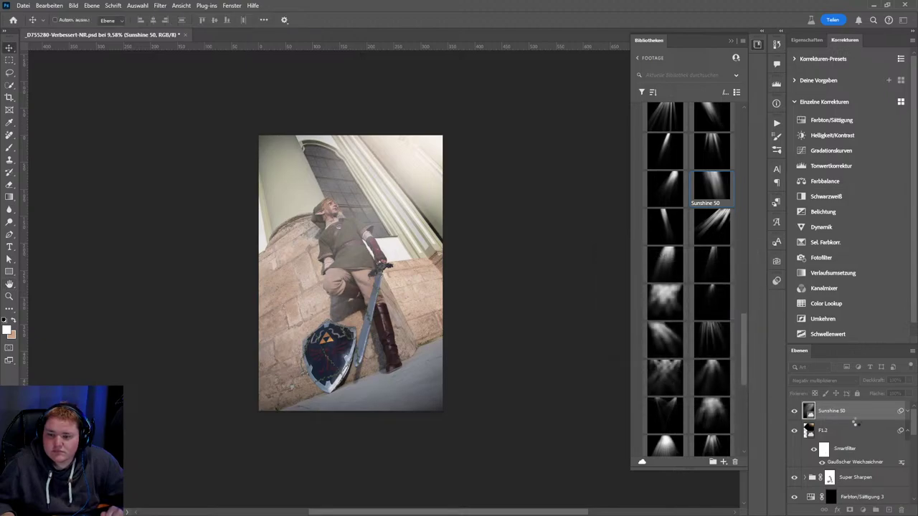
- Move F1.2 above Sunshine 50, testing and then releasing clipping masks between them
{"action": "left_click", "coordinate": [850, 455]}
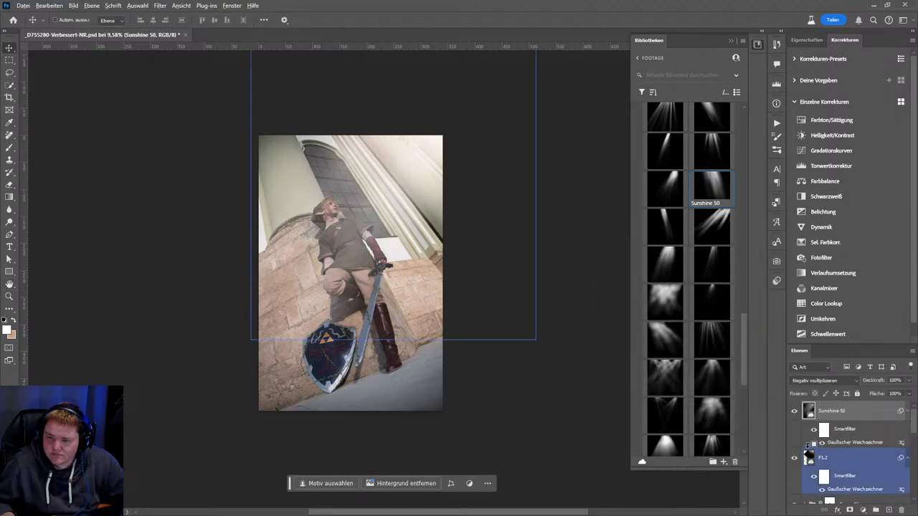
{"action": "left_click", "coordinate": [850, 450], "text": "alt"}
{"action": "left_click", "coordinate": [876, 487]}
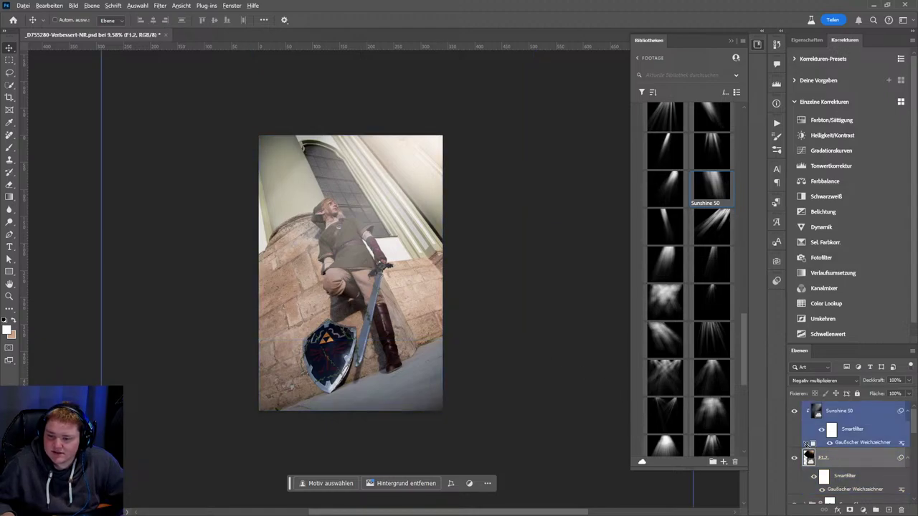
{"action": "left_click", "coordinate": [835, 451], "text": "alt"}
{"action": "left_click_drag", "start_coordinate": [834, 459], "coordinate": [830, 406]}
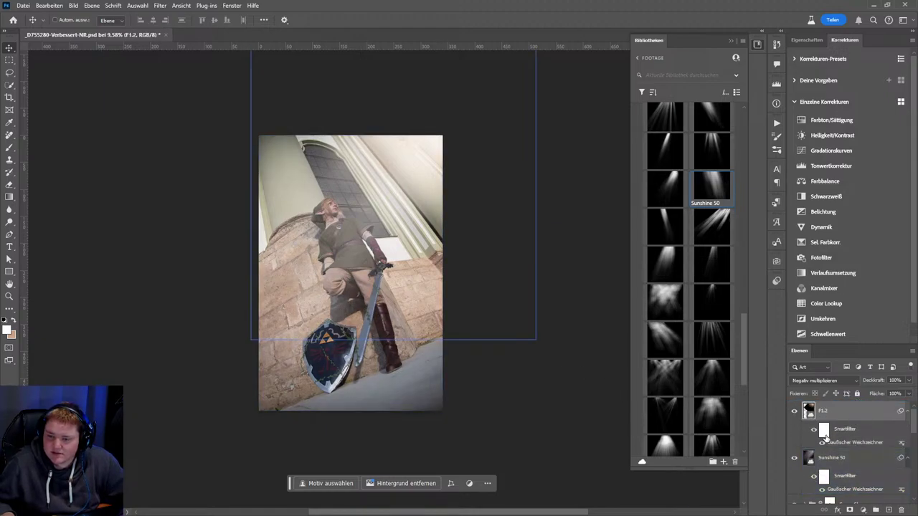
{"action": "left_click", "coordinate": [808, 443], "text": "alt"}
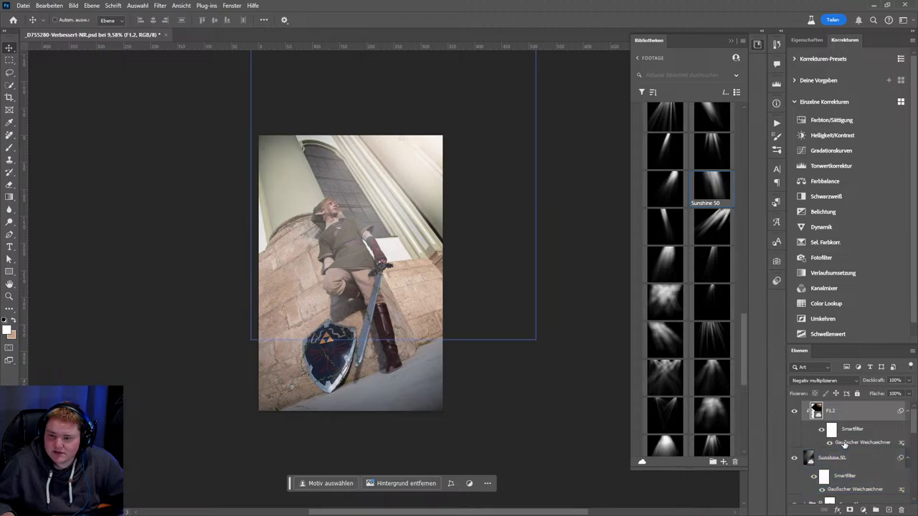
{"action": "left_click", "coordinate": [793, 412]}
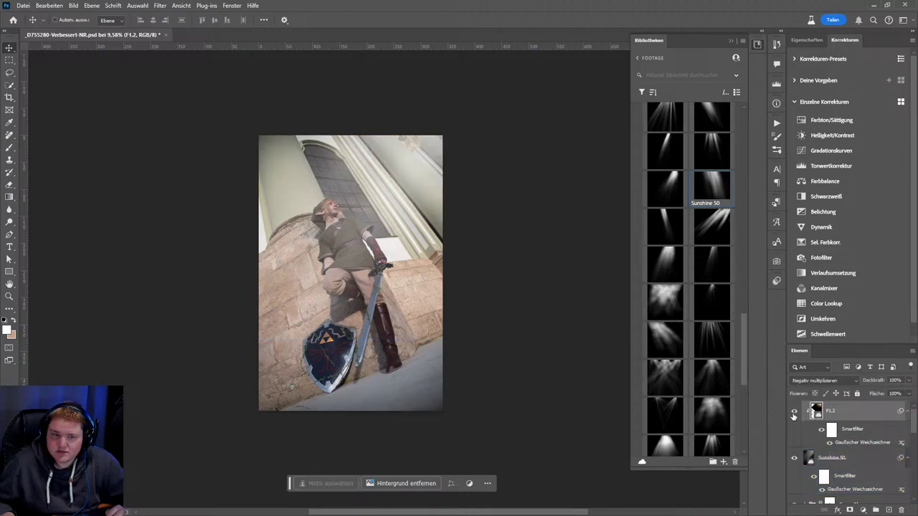
{"action": "left_click", "coordinate": [801, 468]}
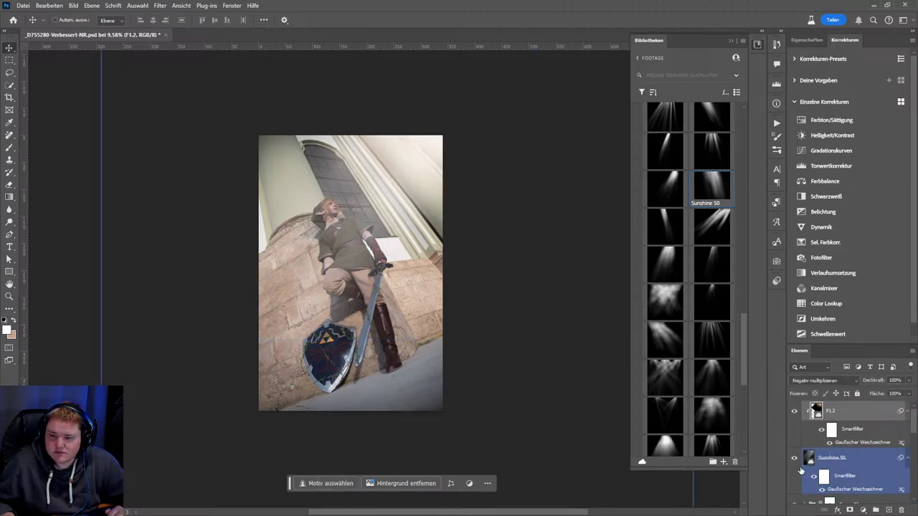
{"action": "left_click", "coordinate": [824, 450], "text": "alt"}
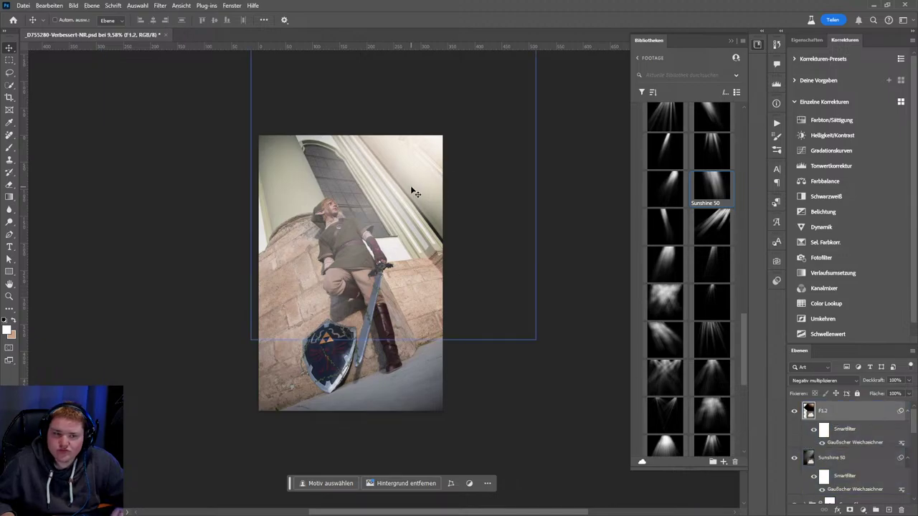
- Try shifting the rays and the F1.2 layer, undoing both moves
{"action": "left_click_drag", "start_coordinate": [473, 194], "coordinate": [478, 191]}
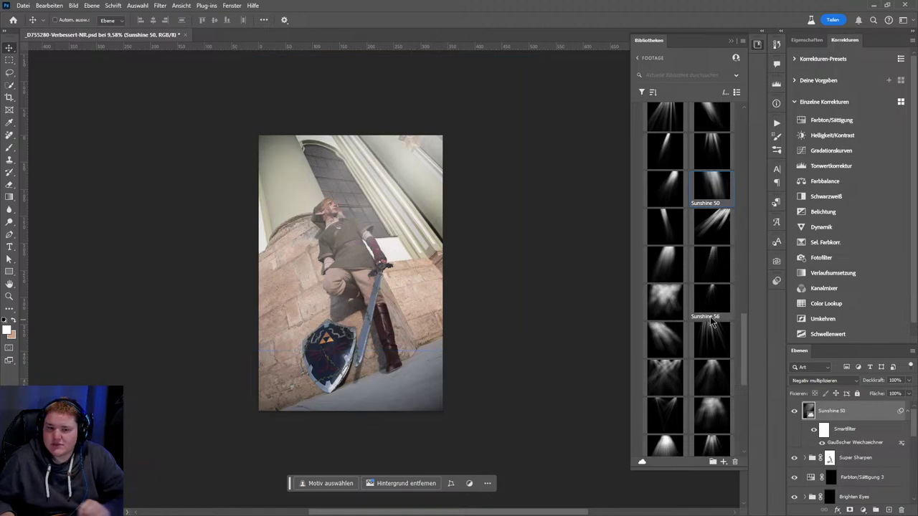
{"action": "left_click", "coordinate": [49, 5]}
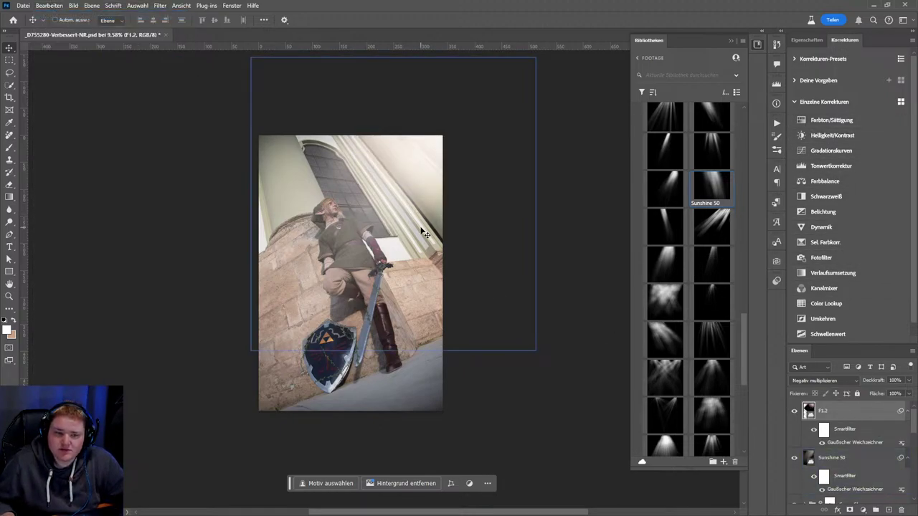
{"action": "left_click_drag", "start_coordinate": [428, 230], "coordinate": [467, 195]}
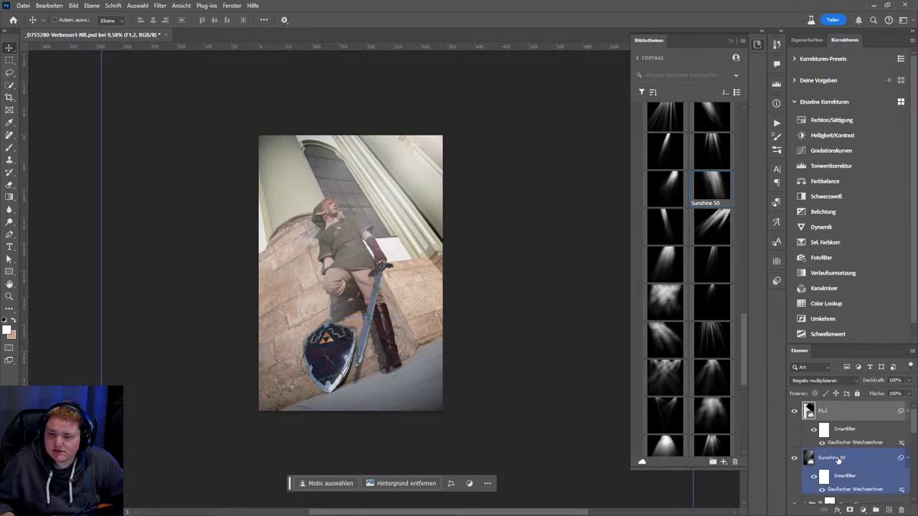
{"action": "key", "text": "ctrl+z"}
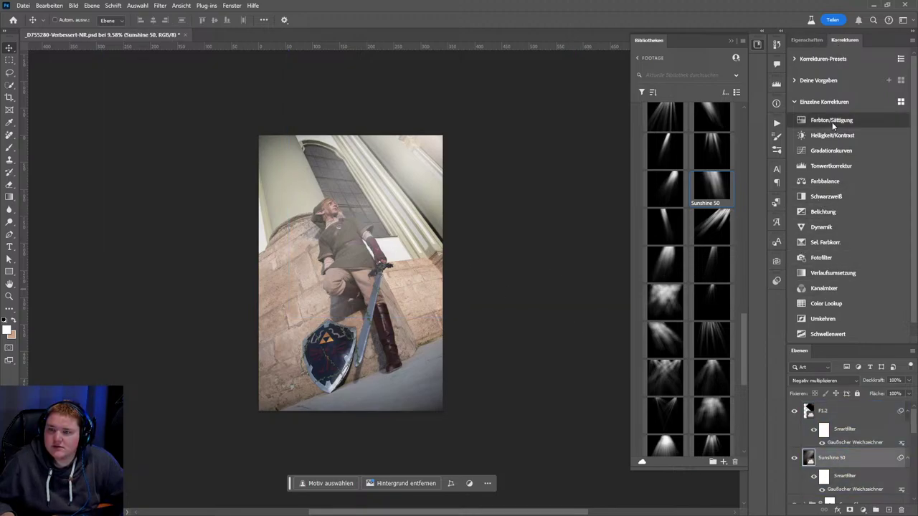
- Add a clipped, colorized Hue/Saturation tint to the rays: hue +32, saturation 18, lightness -34
{"action": "left_click", "coordinate": [830, 119]}
{"action": "left_click_drag", "start_coordinate": [853, 457], "coordinate": [822, 485]}
{"action": "left_click", "coordinate": [810, 464], "text": "alt"}
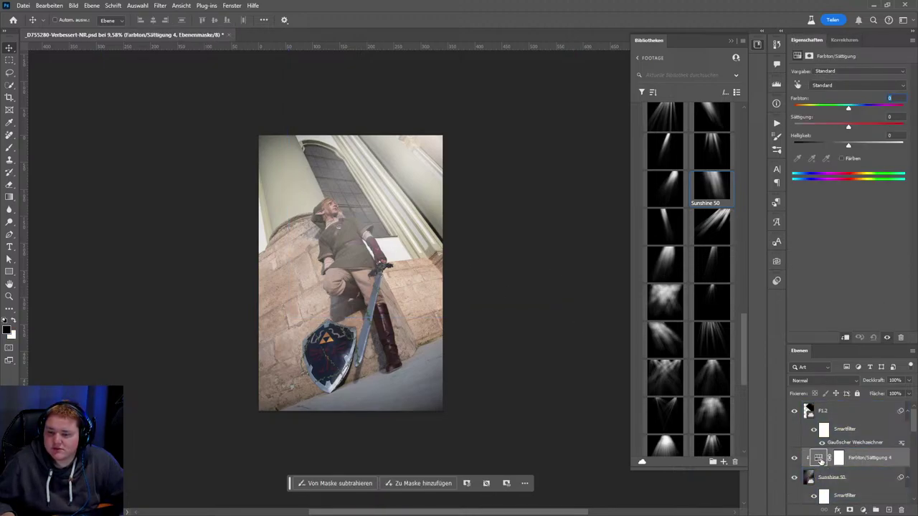
{"action": "left_click", "coordinate": [842, 158]}
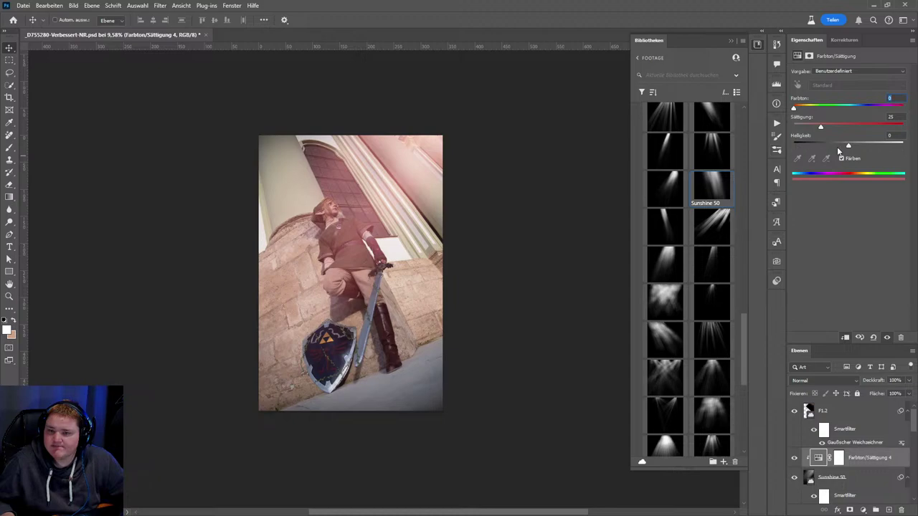
{"action": "left_click_drag", "start_coordinate": [846, 146], "coordinate": [825, 147]}
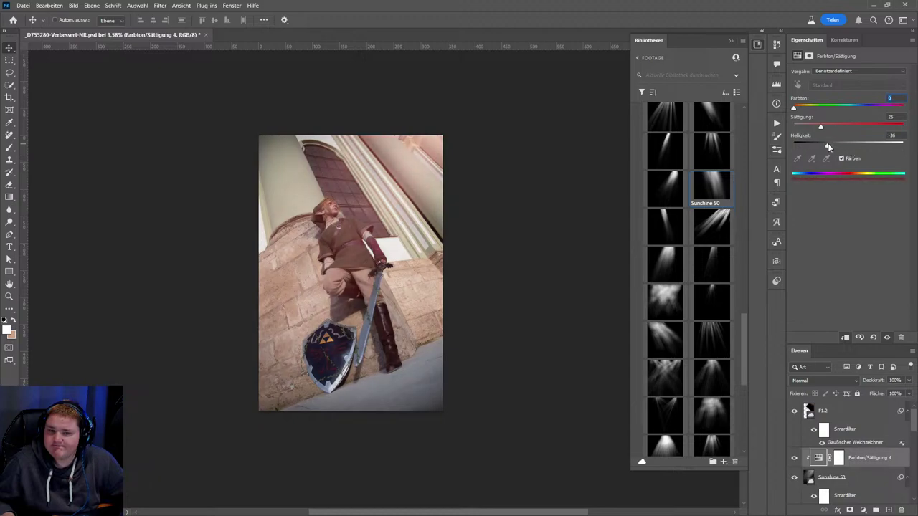
{"action": "left_click_drag", "start_coordinate": [801, 112], "coordinate": [812, 110]}
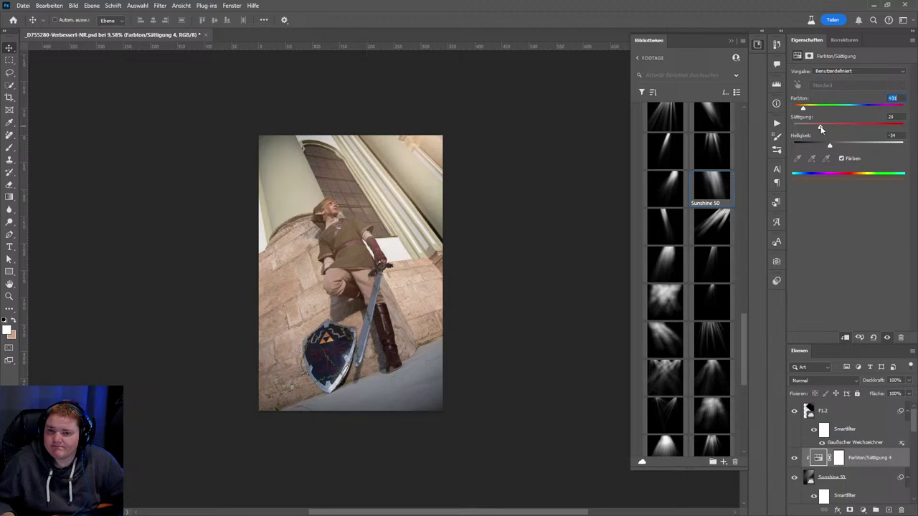
- Undo four steps back to before the F1.2 layer existed
{"action": "key", "text": "ctrl+z"}
{"action": "key", "text": "ctrl+z"}
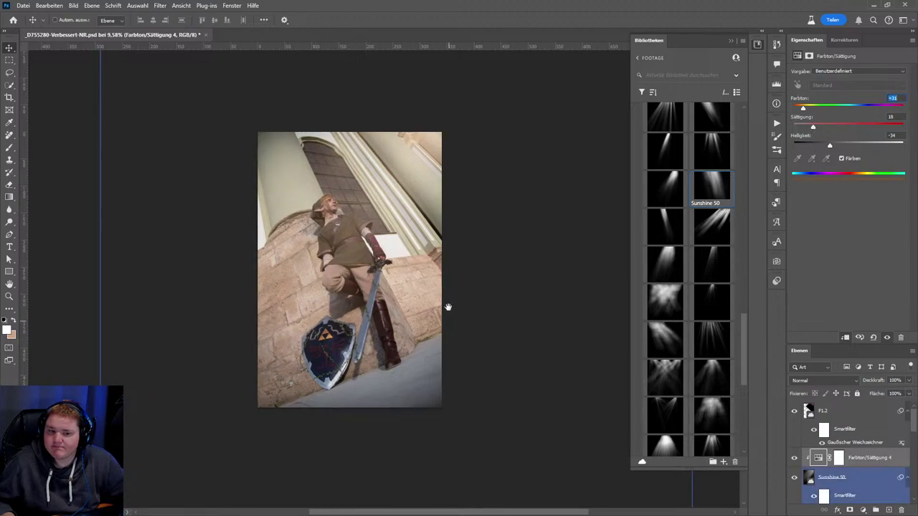
{"action": "key", "text": "ctrl+z"}
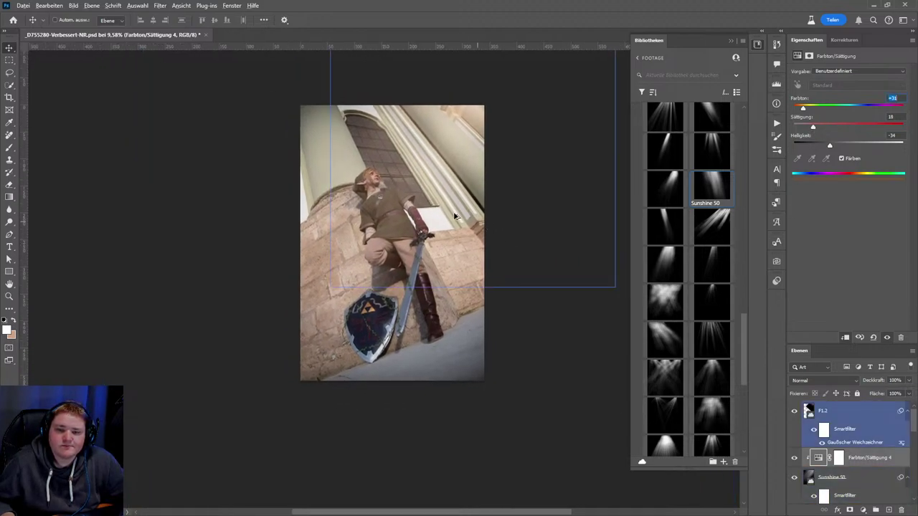
{"action": "key", "text": "ctrl+z"}
{"action": "key", "text": "ctrl+z"}
{"action": "key", "text": "ctrl+z"}
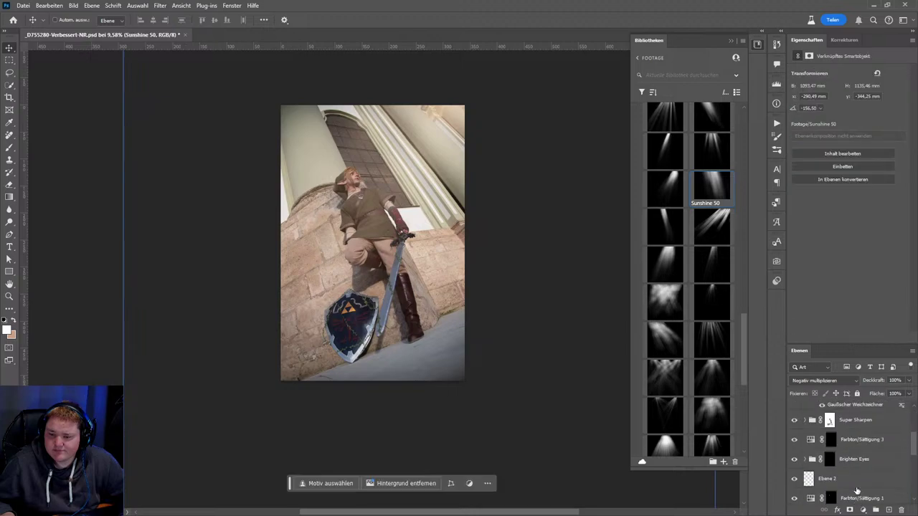
{"action": "key", "text": "ctrl+z"}
{"action": "key", "text": "ctrl+z"}
- Review the Sunshine 50 layer's Gaussian blur settings without changing them
{"action": "double_click", "coordinate": [862, 455]}
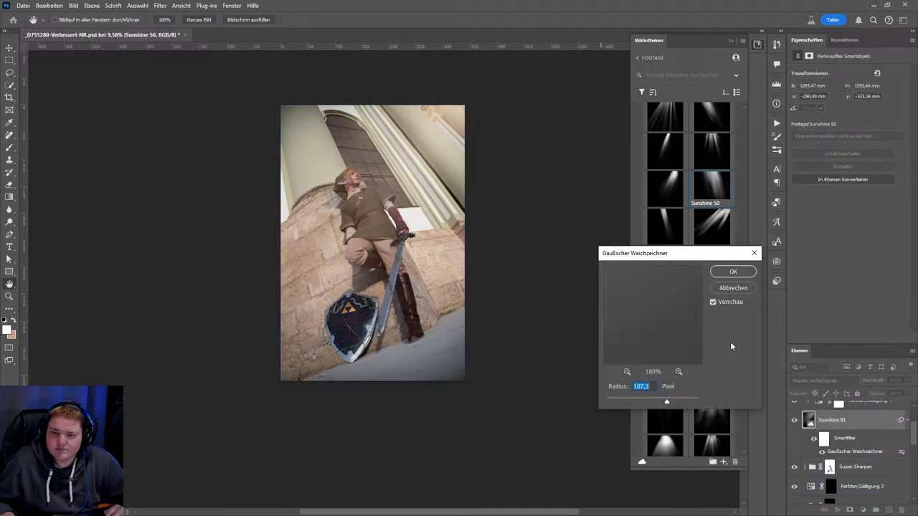
{"action": "left_click", "coordinate": [735, 287]}
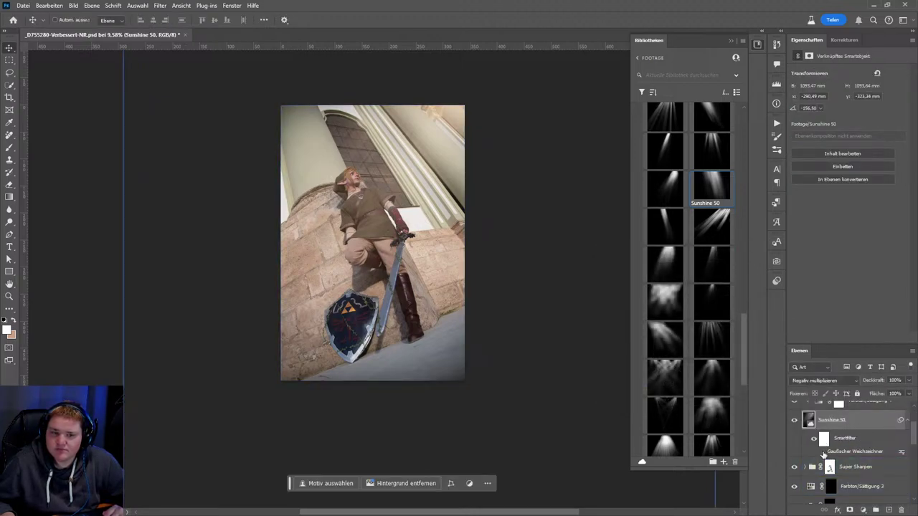
{"action": "scroll", "coordinate": [416, 244], "scroll_direction": "up", "scroll_amount": 5}
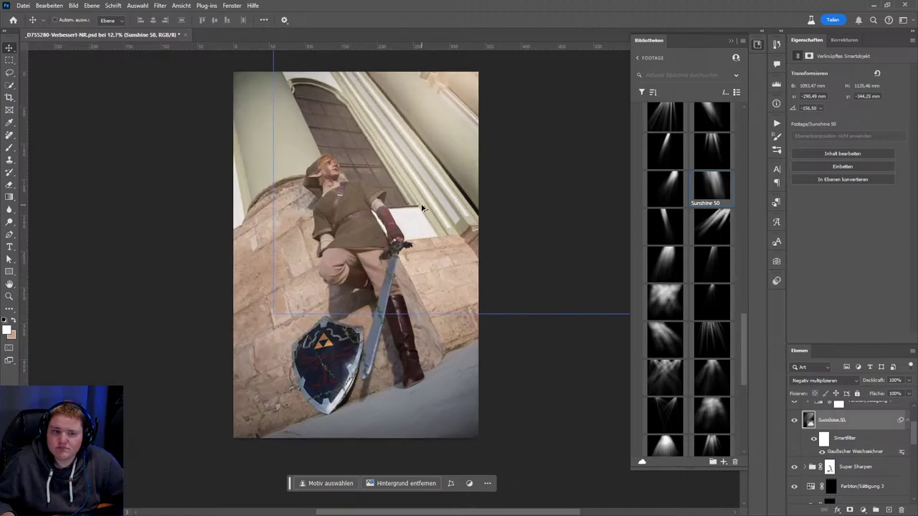
{"action": "scroll", "coordinate": [421, 252], "scroll_direction": "down", "scroll_amount": 3}
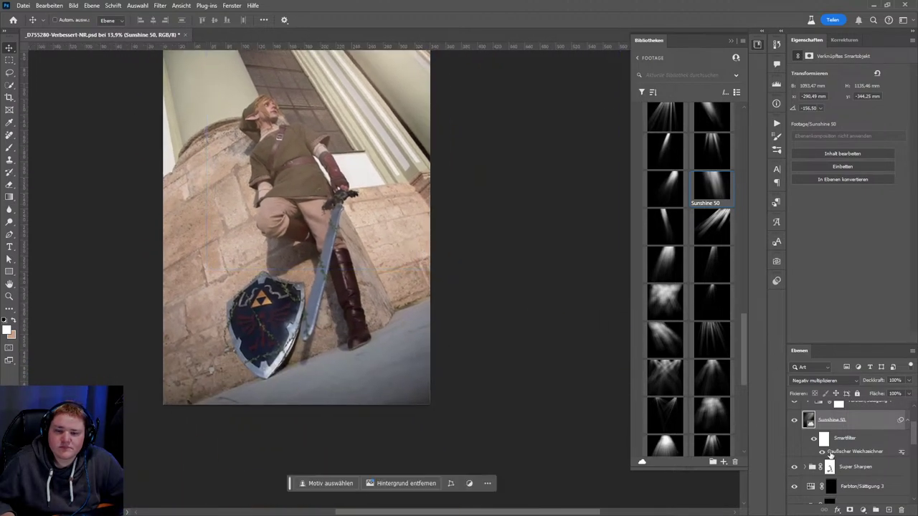
- Redo, then delete the F1.2 layer and the Farbton/Sättigung 4 adjustment layer
{"action": "key", "text": "ctrl+shift+z"}
{"action": "key", "text": "ctrl+shift+z"}
{"action": "key", "text": "ctrl+shift+z"}
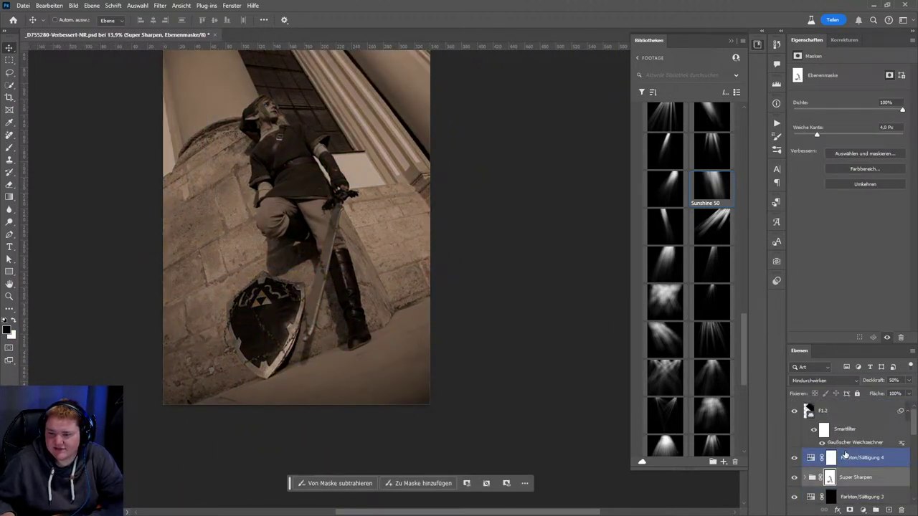
{"action": "left_click", "coordinate": [811, 418]}
{"action": "key", "text": "Delete"}
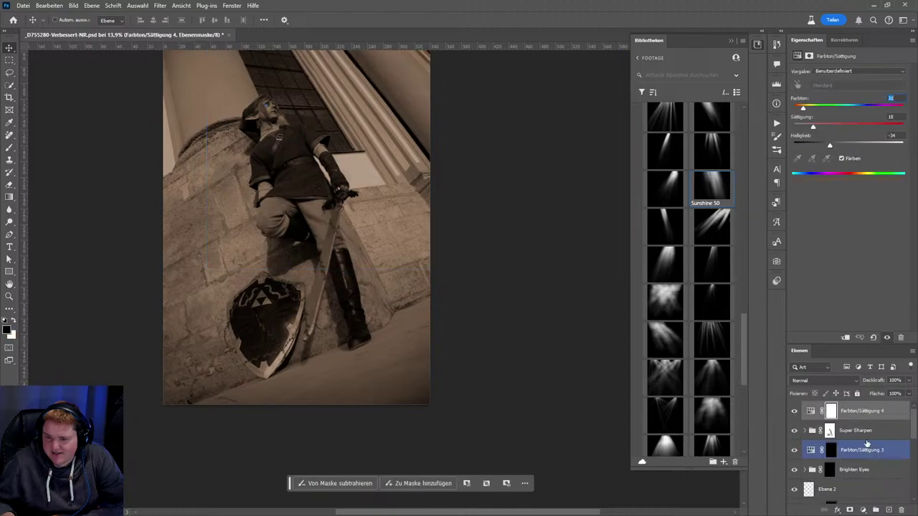
{"action": "left_click", "coordinate": [810, 432]}
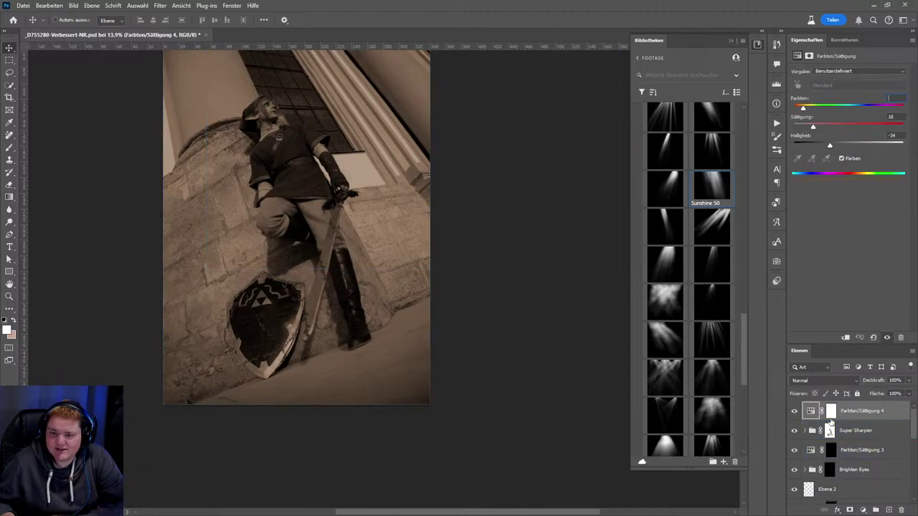
{"action": "key", "text": "Delete"}
{"action": "key", "text": "Return"}
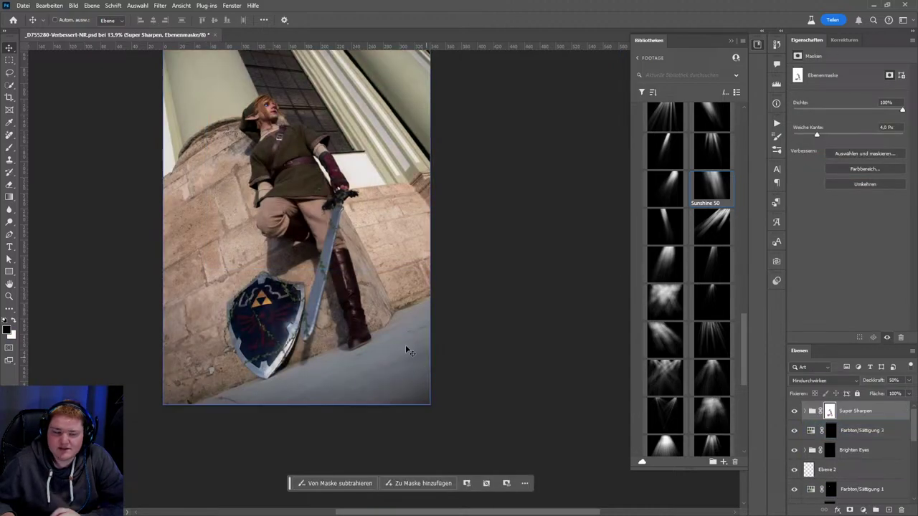
{"action": "scroll", "coordinate": [373, 313], "scroll_direction": "up", "scroll_amount": 3}
{"action": "scroll", "coordinate": [373, 313], "scroll_direction": "up", "scroll_amount": 3}
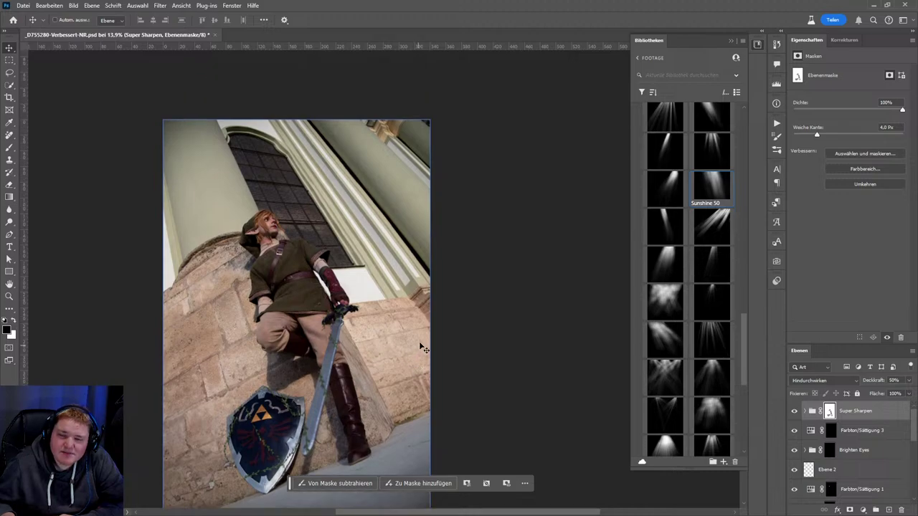
{"action": "scroll", "coordinate": [462, 319], "scroll_direction": "down", "scroll_amount": 2}
{"action": "scroll", "coordinate": [462, 319], "scroll_direction": "down", "scroll_amount": 2}
{"action": "scroll", "coordinate": [463, 319], "scroll_direction": "down", "scroll_amount": 2}
{"action": "scroll", "coordinate": [717, 309], "scroll_direction": "up", "scroll_amount": 2}
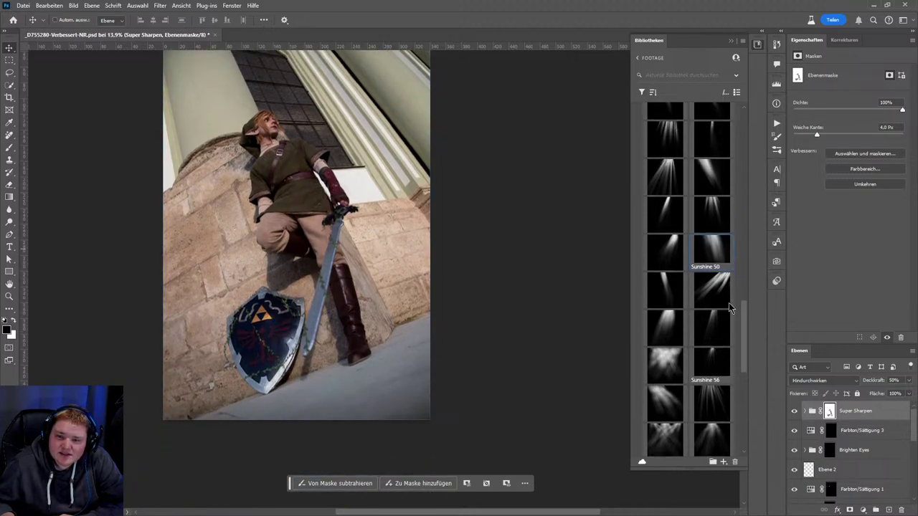
{"action": "scroll", "coordinate": [706, 358], "scroll_direction": "up", "scroll_amount": 3}
{"action": "scroll", "coordinate": [706, 352], "scroll_direction": "up", "scroll_amount": 2}
{"action": "scroll", "coordinate": [694, 335], "scroll_direction": "up", "scroll_amount": 2}
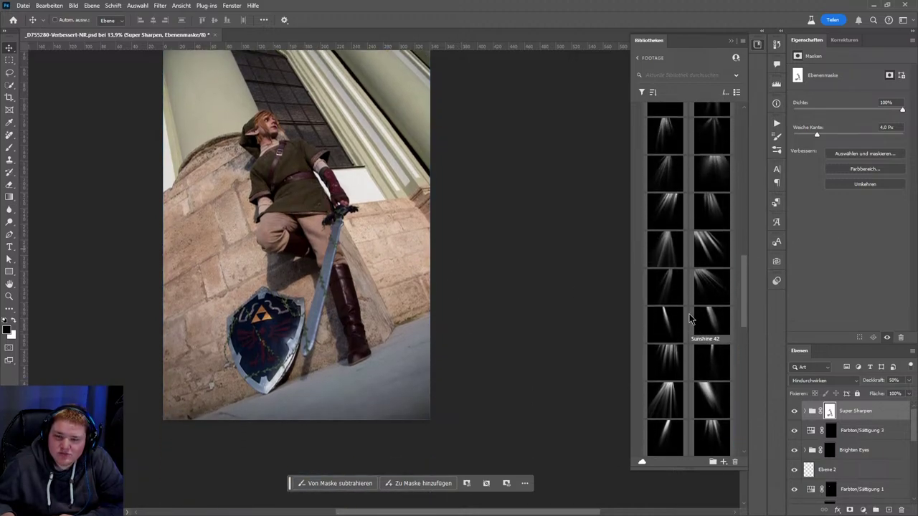
{"action": "scroll", "coordinate": [706, 315], "scroll_direction": "up", "scroll_amount": 2}
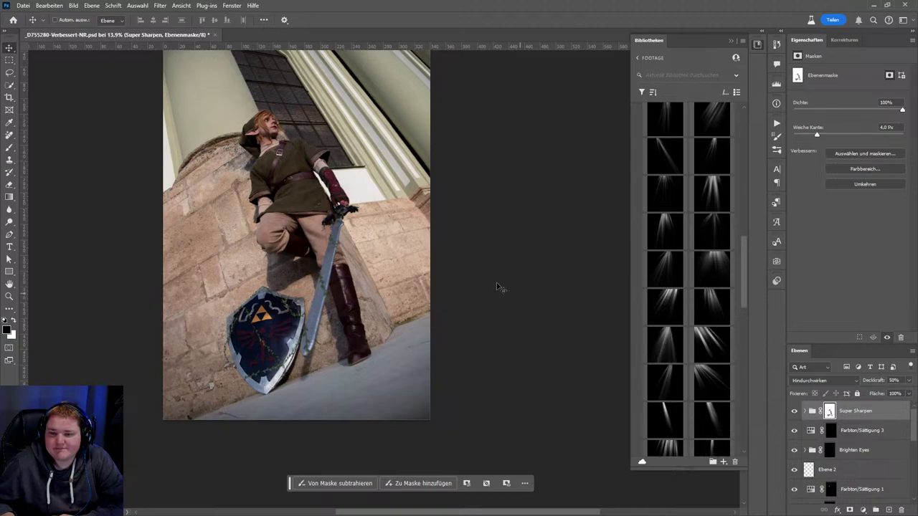
{"action": "scroll", "coordinate": [671, 358], "scroll_direction": "down", "scroll_amount": 2}
{"action": "scroll", "coordinate": [681, 372], "scroll_direction": "down", "scroll_amount": 2}
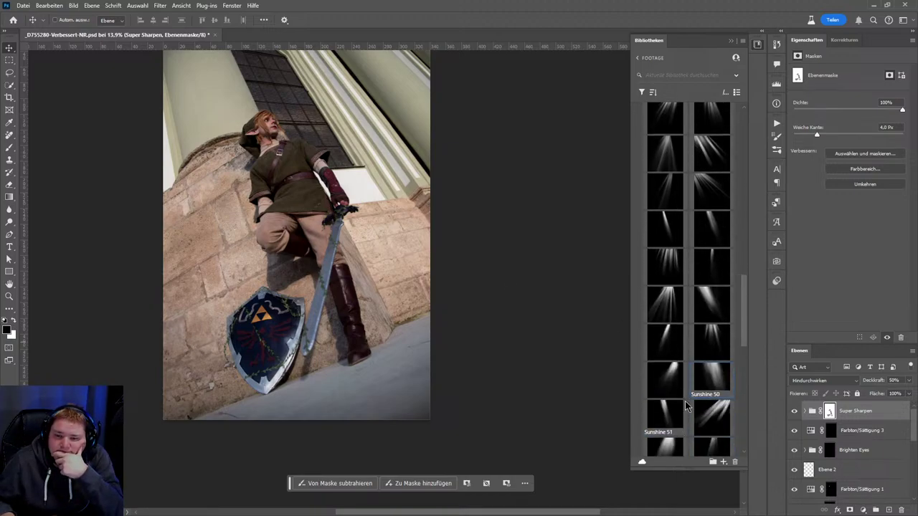
{"action": "scroll", "coordinate": [688, 405], "scroll_direction": "down", "scroll_amount": 2}
{"action": "scroll", "coordinate": [691, 406], "scroll_direction": "down", "scroll_amount": 2}
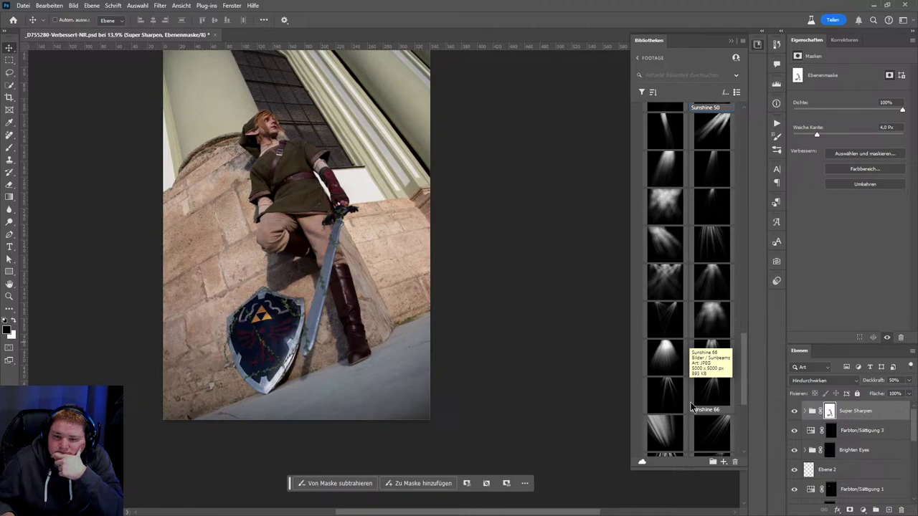
{"action": "left_click_drag", "start_coordinate": [741, 359], "coordinate": [770, 175]}
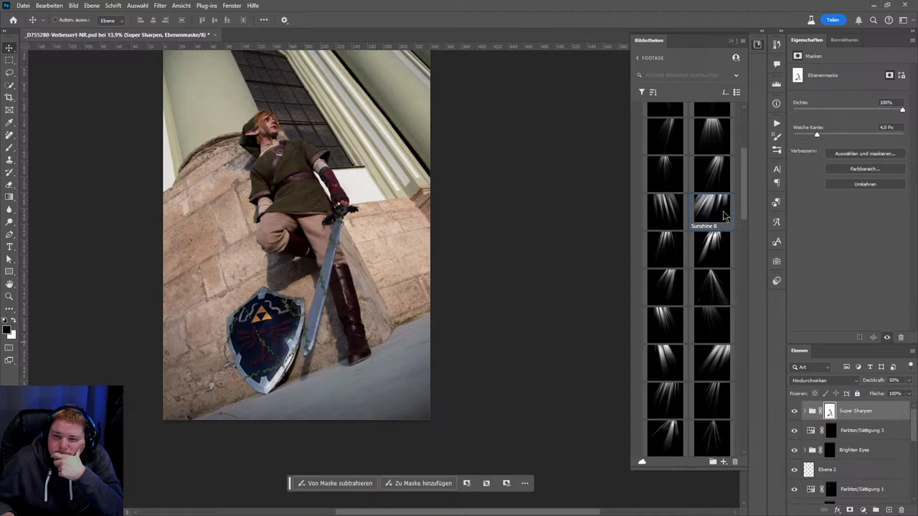
- Place the Sunshine 8 sunbeams, stretched and scaled to cover the photo, shifted down-right
{"action": "mouse_move", "coordinate": [724, 215]}
{"action": "left_mouse_down"}
{"action": "mouse_move", "coordinate": [516, 204]}
{"action": "mouse_move", "coordinate": [492, 261]}
{"action": "mouse_move", "coordinate": [475, 248]}
{"action": "mouse_move", "coordinate": [475, 227]}
{"action": "left_mouse_up"}
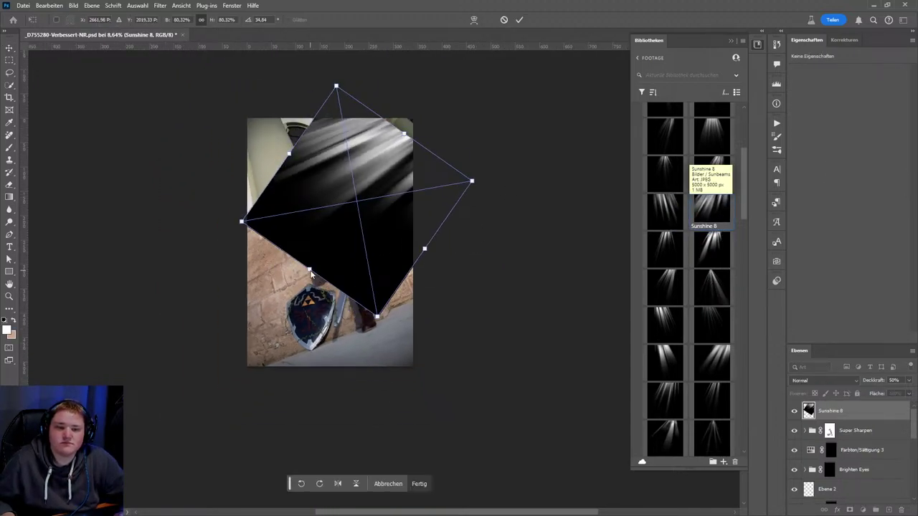
{"action": "left_click_drag", "start_coordinate": [308, 271], "coordinate": [234, 377]}
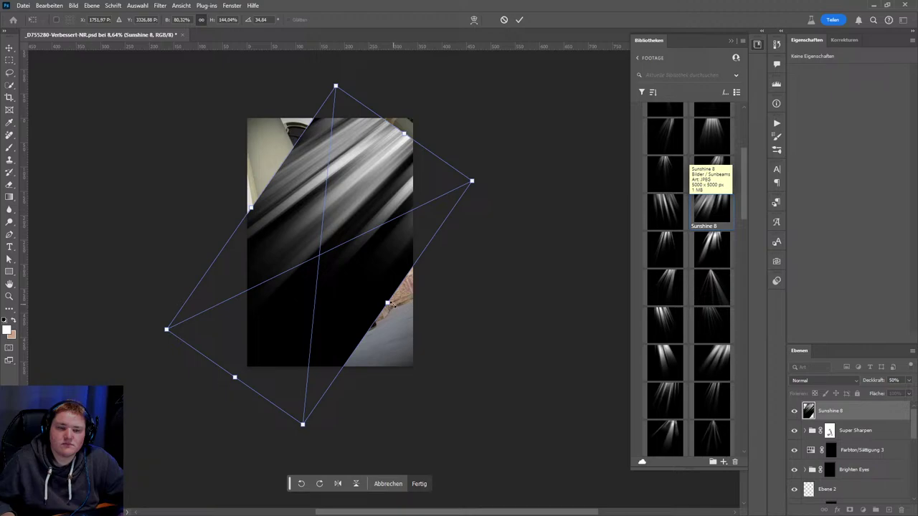
{"action": "left_click_drag", "start_coordinate": [388, 304], "coordinate": [428, 303]}
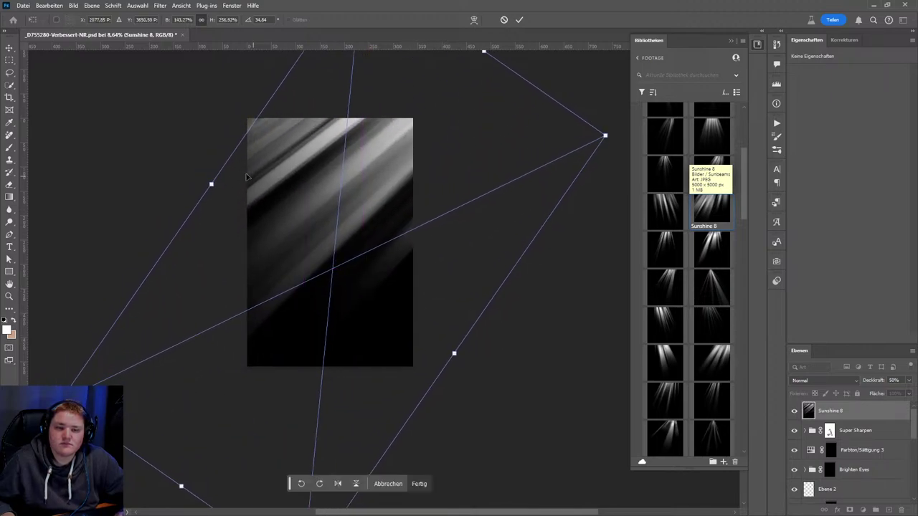
{"action": "left_click_drag", "start_coordinate": [211, 184], "coordinate": [183, 167]}
{"action": "left_click_drag", "start_coordinate": [413, 212], "coordinate": [433, 218]}
- Blend the Sunshine 8 layer as Weiches Licht and apply a 7,6-pixel Gaussian blur
{"action": "left_click", "coordinate": [824, 380]}
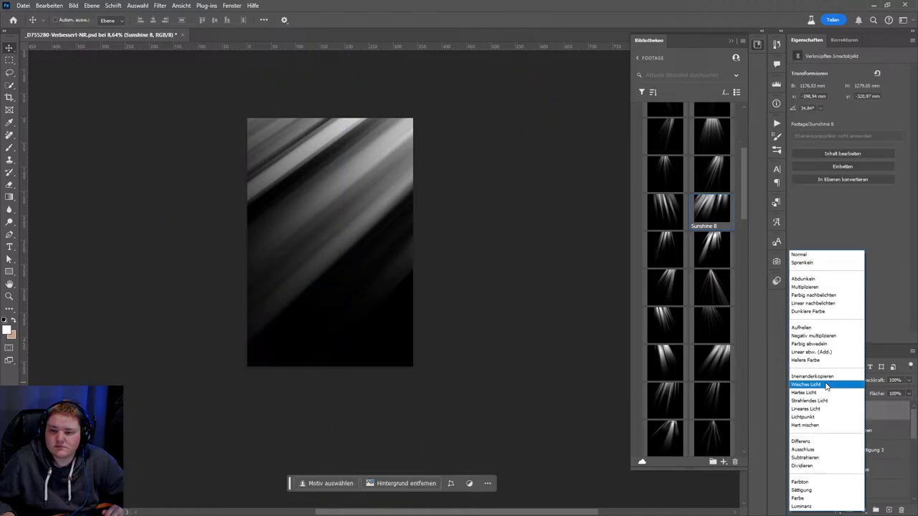
{"action": "left_click", "coordinate": [810, 385]}
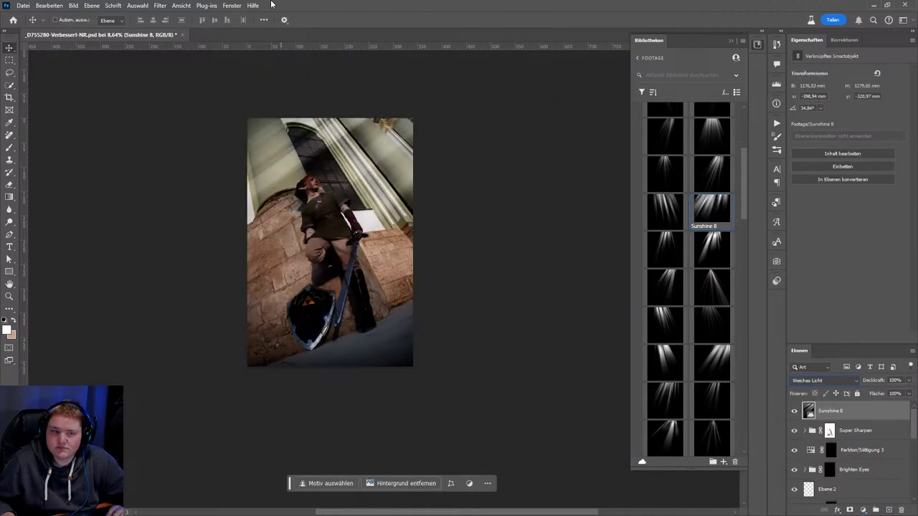
{"action": "left_click", "coordinate": [160, 5]}
{"action": "left_click", "coordinate": [176, 16]}
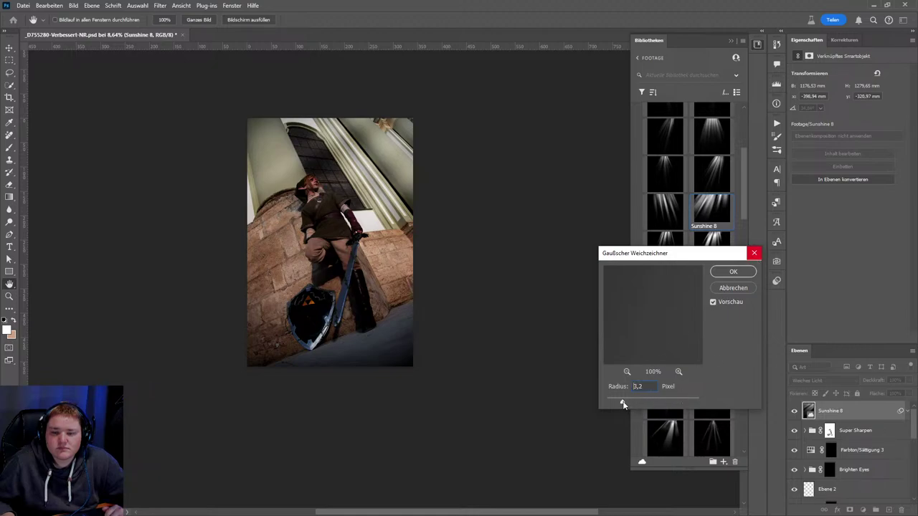
{"action": "left_click_drag", "start_coordinate": [622, 403], "coordinate": [638, 399]}
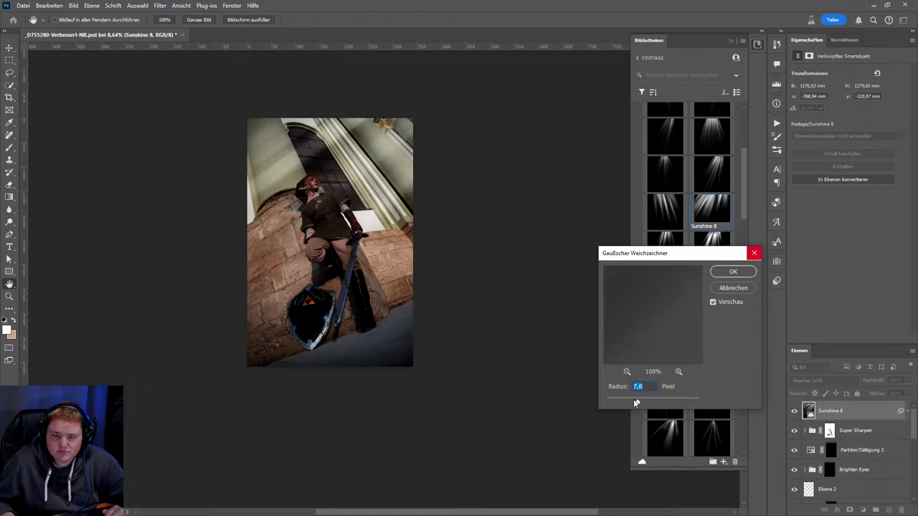
{"action": "left_click", "coordinate": [728, 291]}
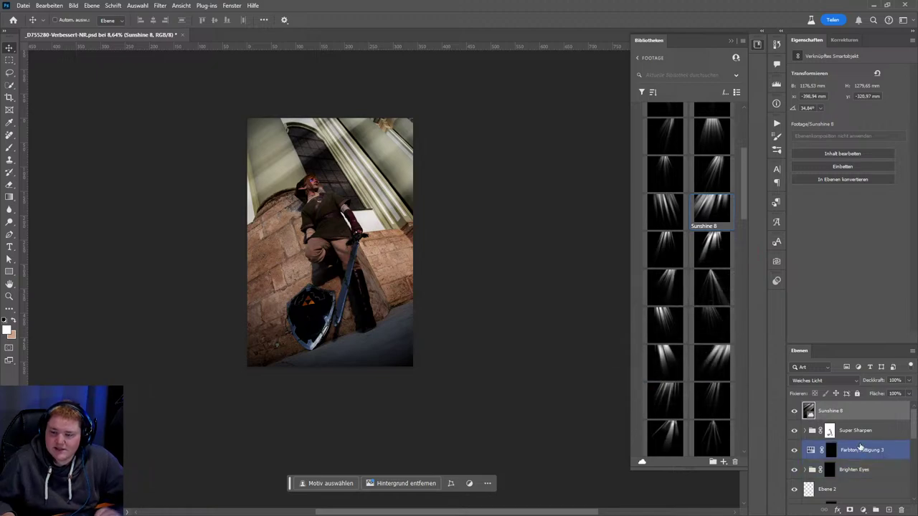
- Delete the Sunshine 8 sunbeam layer and switch the library from Sunbeams to Flares footage
{"action": "key", "text": "Delete"}
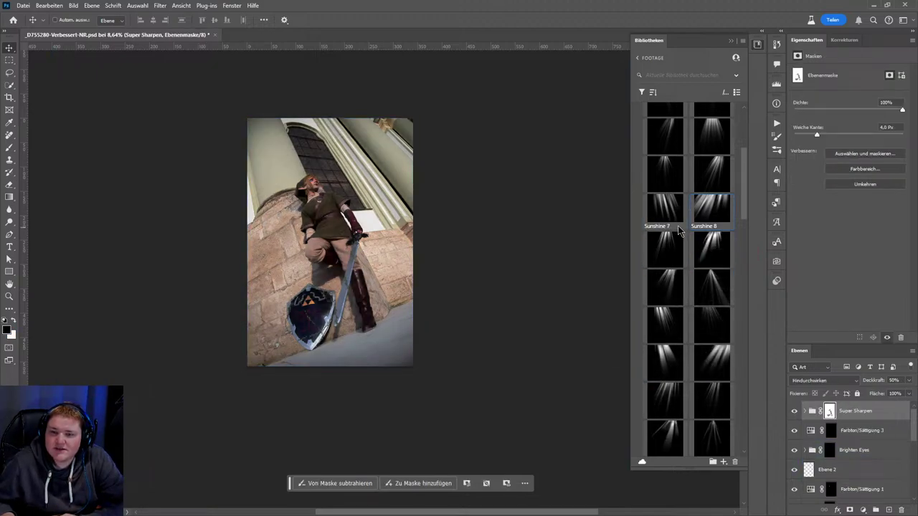
{"action": "scroll", "coordinate": [709, 215], "scroll_direction": "up", "scroll_amount": 1}
{"action": "scroll", "coordinate": [710, 215], "scroll_direction": "up", "scroll_amount": 2}
{"action": "scroll", "coordinate": [710, 215], "scroll_direction": "up", "scroll_amount": 1}
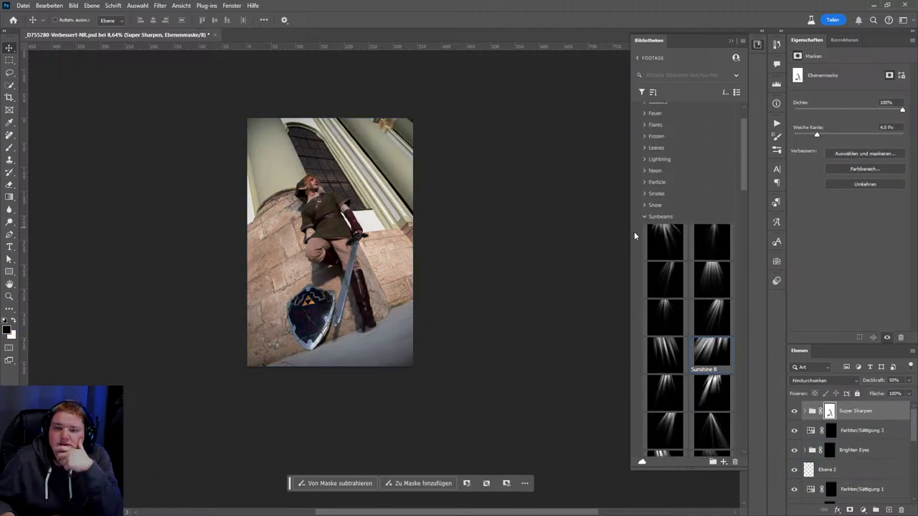
{"action": "left_click", "coordinate": [646, 218]}
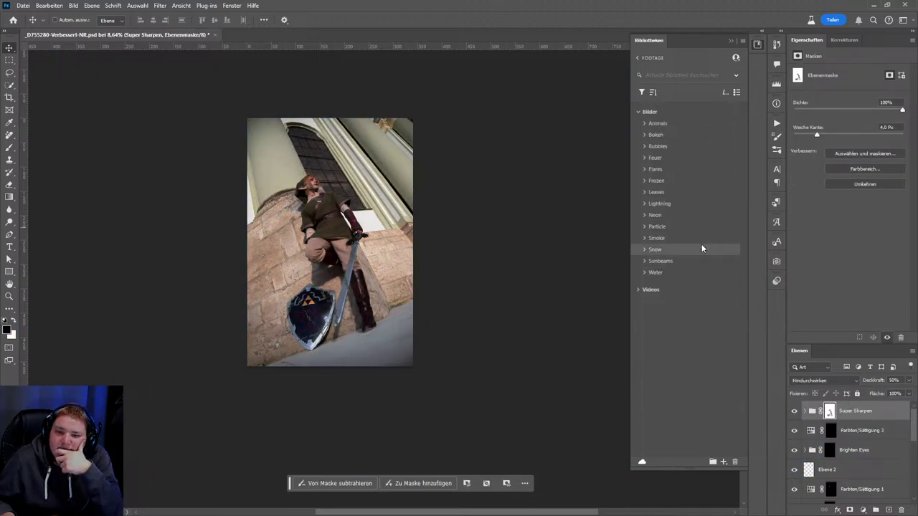
{"action": "left_click", "coordinate": [643, 171]}
- Scroll down the Flares footage to the F17.2 flare and drag it onto the canvas
{"action": "scroll", "coordinate": [668, 391], "scroll_direction": "down", "scroll_amount": 3}
{"action": "scroll", "coordinate": [688, 373], "scroll_direction": "down", "scroll_amount": 2}
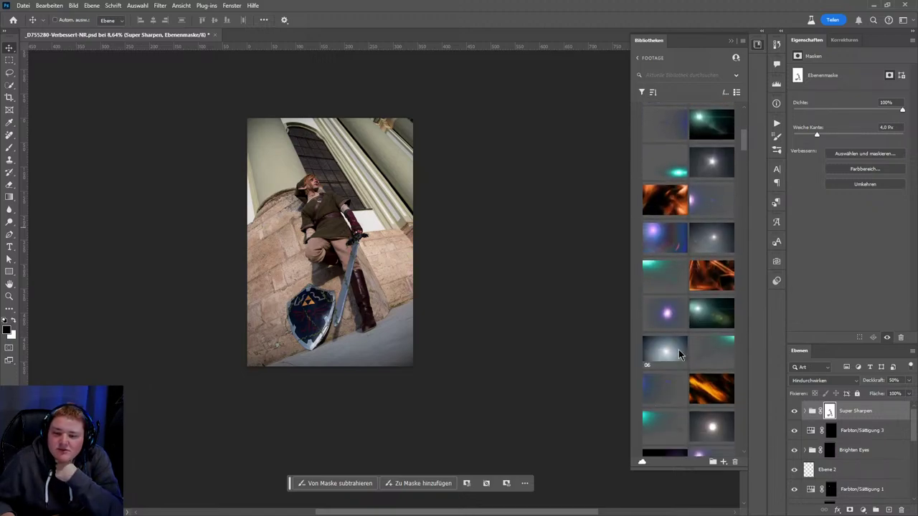
{"action": "scroll", "coordinate": [678, 349], "scroll_direction": "down", "scroll_amount": 2}
{"action": "scroll", "coordinate": [677, 349], "scroll_direction": "down", "scroll_amount": 2}
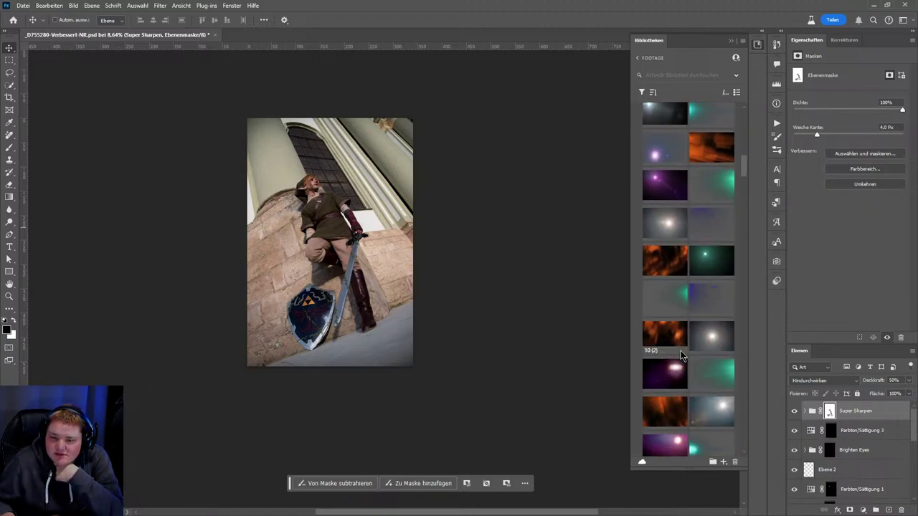
{"action": "scroll", "coordinate": [680, 350], "scroll_direction": "down", "scroll_amount": 2}
{"action": "scroll", "coordinate": [722, 394], "scroll_direction": "down", "scroll_amount": 2}
{"action": "scroll", "coordinate": [700, 380], "scroll_direction": "down", "scroll_amount": 2}
{"action": "scroll", "coordinate": [700, 379], "scroll_direction": "down", "scroll_amount": 1}
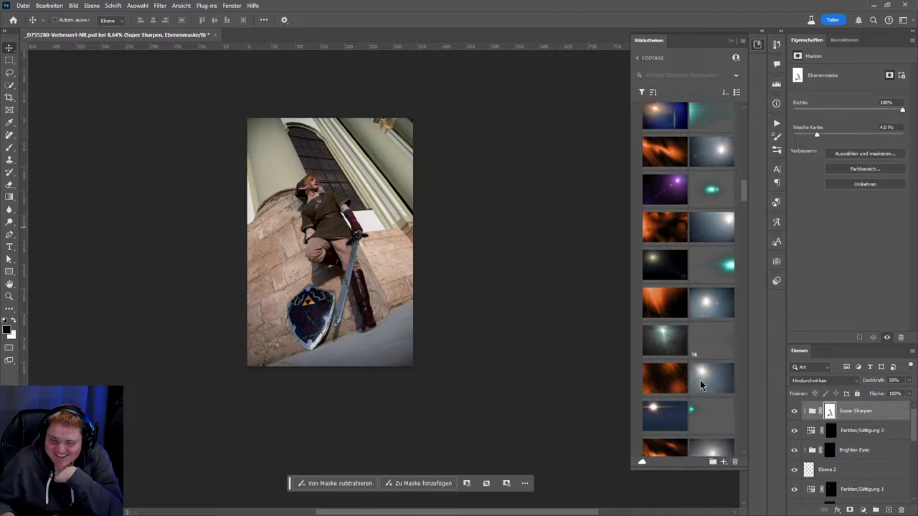
{"action": "scroll", "coordinate": [700, 380], "scroll_direction": "down", "scroll_amount": 1}
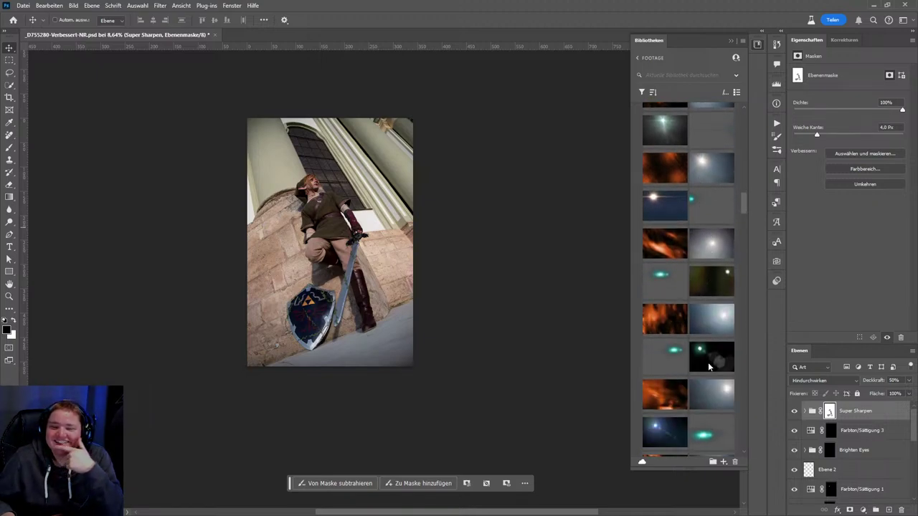
{"action": "scroll", "coordinate": [701, 361], "scroll_direction": "down", "scroll_amount": 2}
{"action": "scroll", "coordinate": [697, 362], "scroll_direction": "down", "scroll_amount": 2}
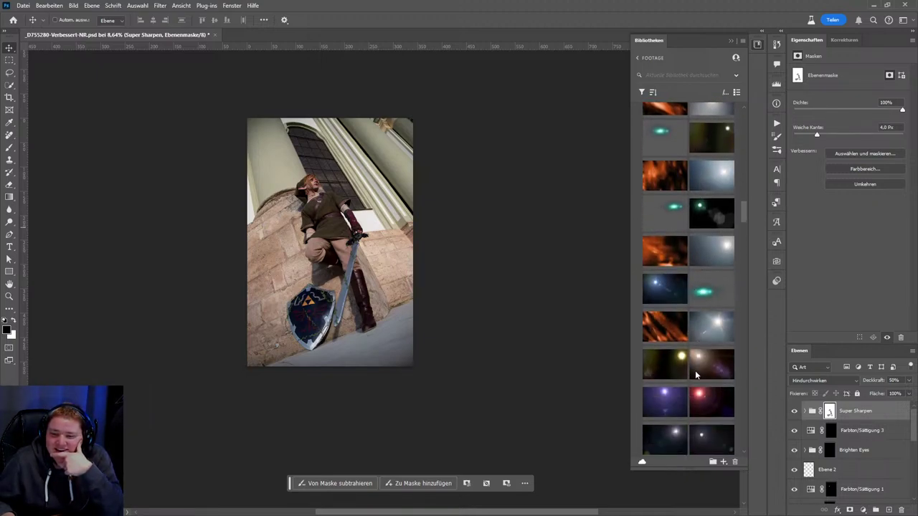
{"action": "scroll", "coordinate": [695, 370], "scroll_direction": "down", "scroll_amount": 2}
{"action": "scroll", "coordinate": [694, 380], "scroll_direction": "down", "scroll_amount": 2}
{"action": "scroll", "coordinate": [694, 383], "scroll_direction": "down", "scroll_amount": 2}
{"action": "scroll", "coordinate": [694, 385], "scroll_direction": "down", "scroll_amount": 1}
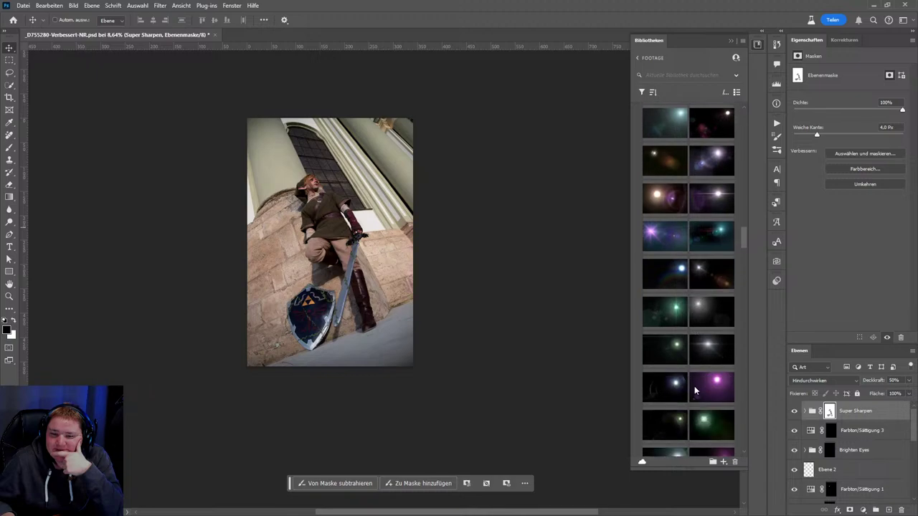
{"action": "scroll", "coordinate": [694, 386], "scroll_direction": "down", "scroll_amount": 1}
{"action": "scroll", "coordinate": [694, 387], "scroll_direction": "down", "scroll_amount": 2}
{"action": "scroll", "coordinate": [694, 387], "scroll_direction": "down", "scroll_amount": 2}
{"action": "scroll", "coordinate": [693, 405], "scroll_direction": "down", "scroll_amount": 2}
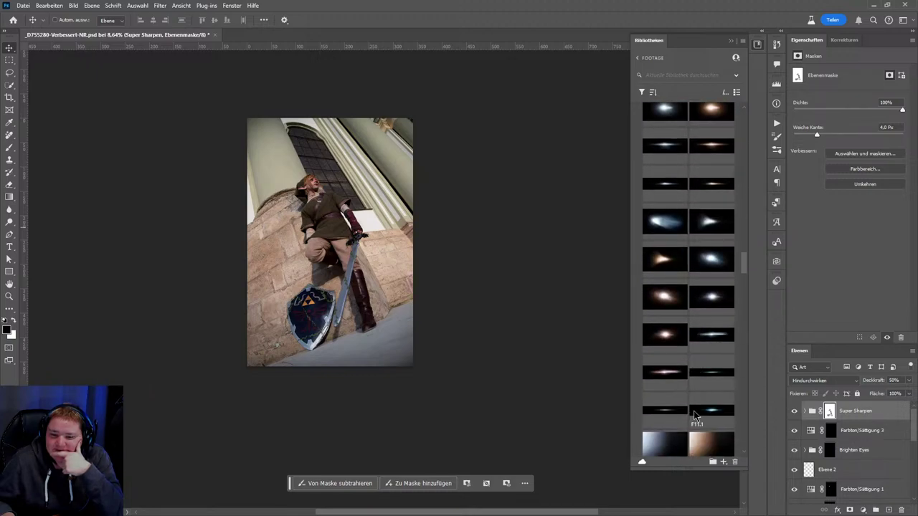
{"action": "scroll", "coordinate": [674, 427], "scroll_direction": "down", "scroll_amount": 2}
{"action": "scroll", "coordinate": [661, 437], "scroll_direction": "down", "scroll_amount": 3}
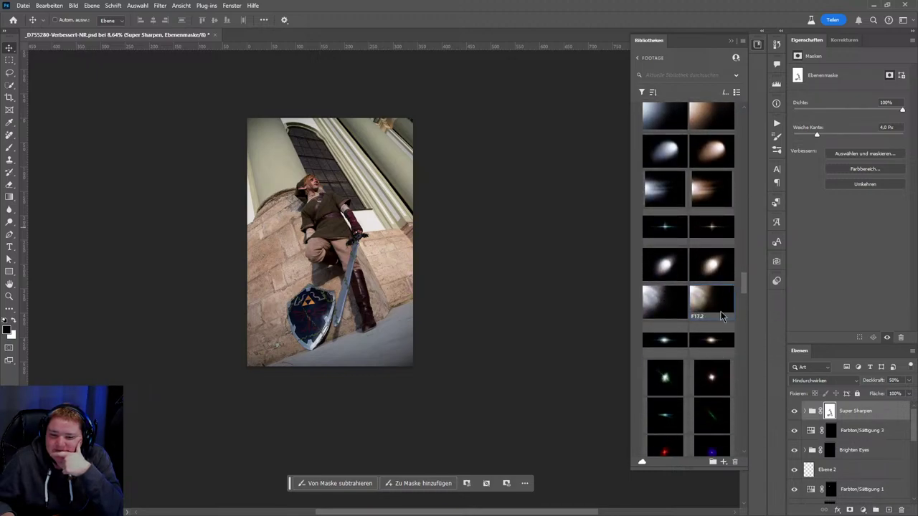
{"action": "left_click_drag", "start_coordinate": [720, 311], "coordinate": [467, 188]}
- Flip the F17.2 flare horizontally, enlarge it, and blend it with Negativ multiplizieren
{"action": "right_click", "coordinate": [349, 253]}
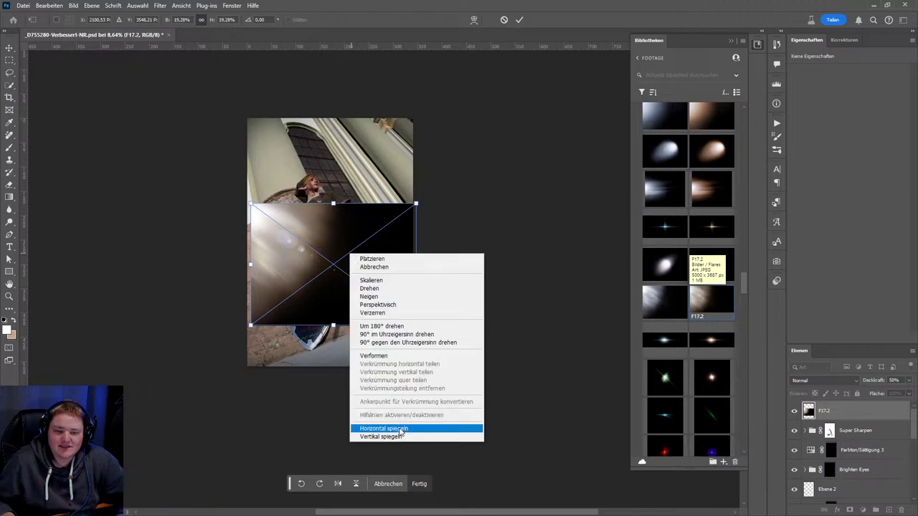
{"action": "left_click", "coordinate": [395, 429]}
{"action": "mouse_move", "coordinate": [420, 267]}
{"action": "left_mouse_down"}
{"action": "mouse_move", "coordinate": [542, 264]}
{"action": "mouse_move", "coordinate": [443, 243]}
{"action": "mouse_move", "coordinate": [454, 243]}
{"action": "left_mouse_up"}
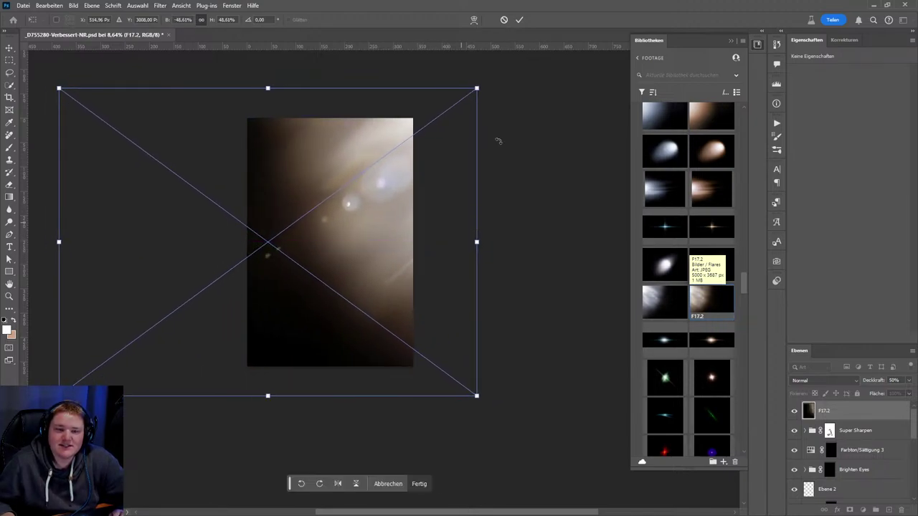
{"action": "left_click", "coordinate": [518, 20]}
{"action": "left_click", "coordinate": [824, 380]}
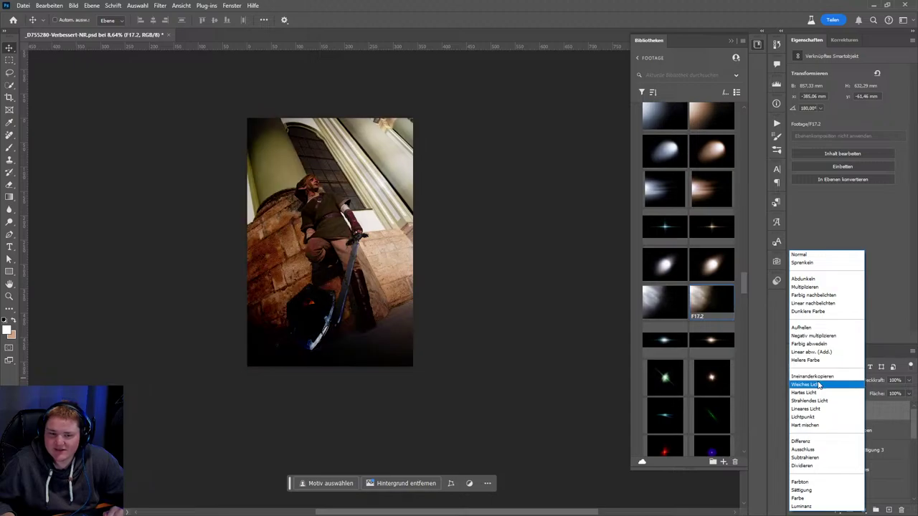
{"action": "left_click", "coordinate": [818, 336]}
{"action": "left_click_drag", "start_coordinate": [434, 274], "coordinate": [479, 266]}
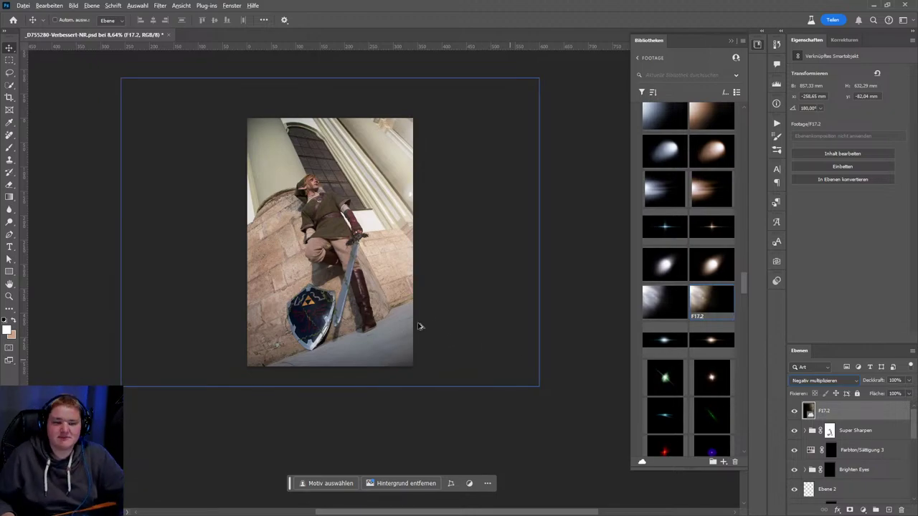
- Apply a 47 px Gaußscher Weichzeichner blur to the flare and close the library panel
{"action": "scroll", "coordinate": [427, 302], "scroll_direction": "up", "scroll_amount": 3}
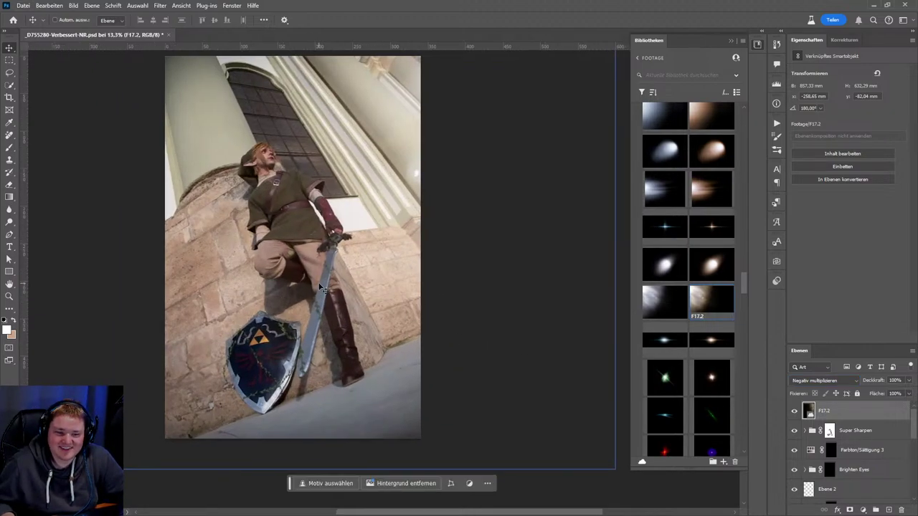
{"action": "left_click", "coordinate": [160, 5]}
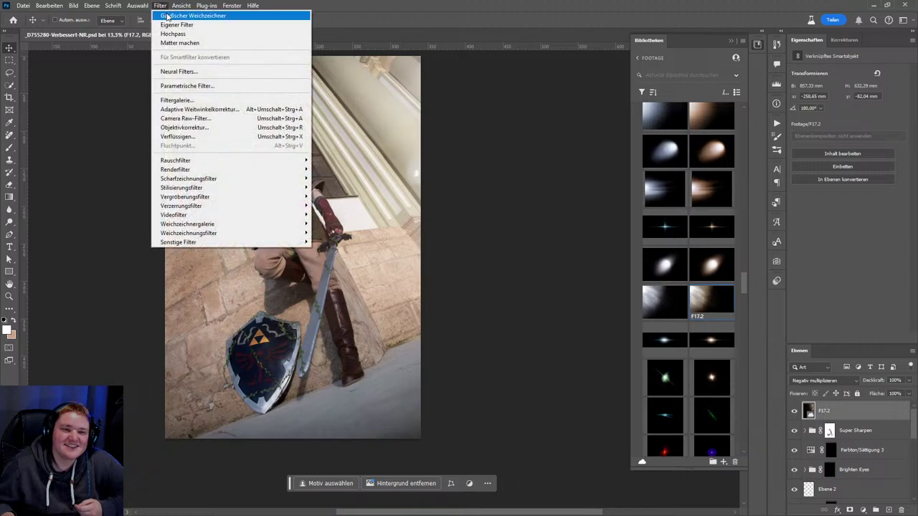
{"action": "left_click", "coordinate": [194, 14]}
{"action": "left_click_drag", "start_coordinate": [659, 405], "coordinate": [656, 403]}
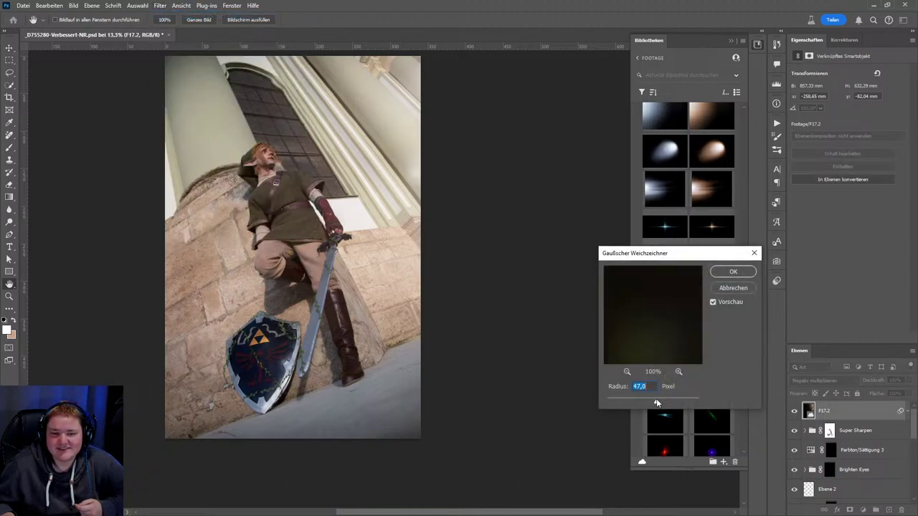
{"action": "left_click", "coordinate": [733, 271]}
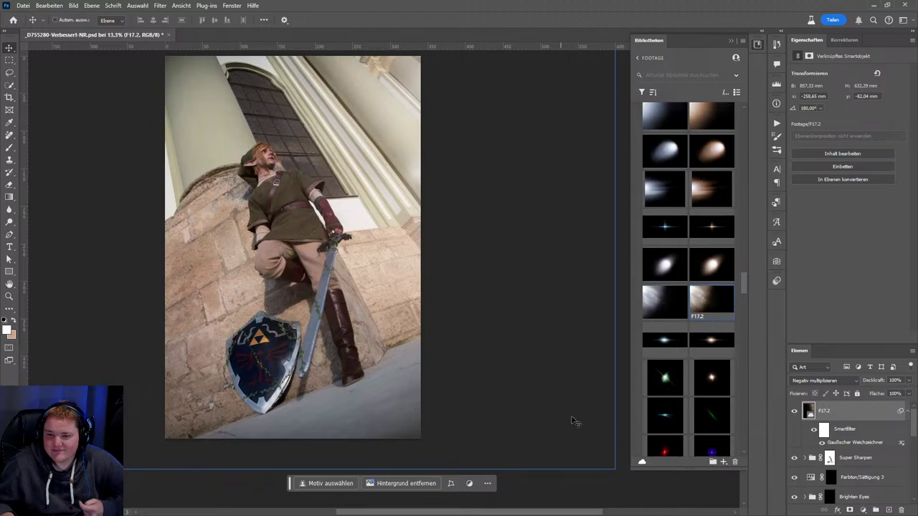
{"action": "left_click", "coordinate": [758, 45]}
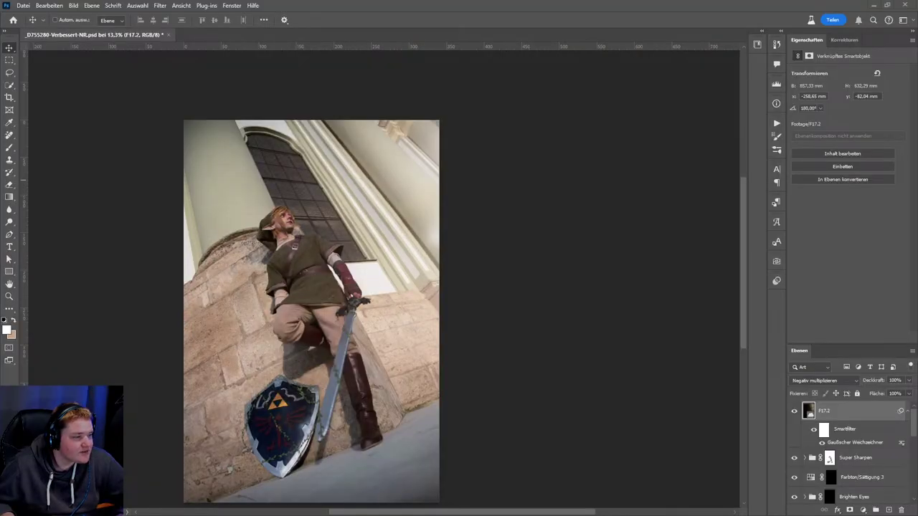
- Place the dragonfly image, enlarge it to about 229%, and move it up and right
{"action": "left_click_drag", "start_coordinate": [258, 236], "coordinate": [327, 233]}
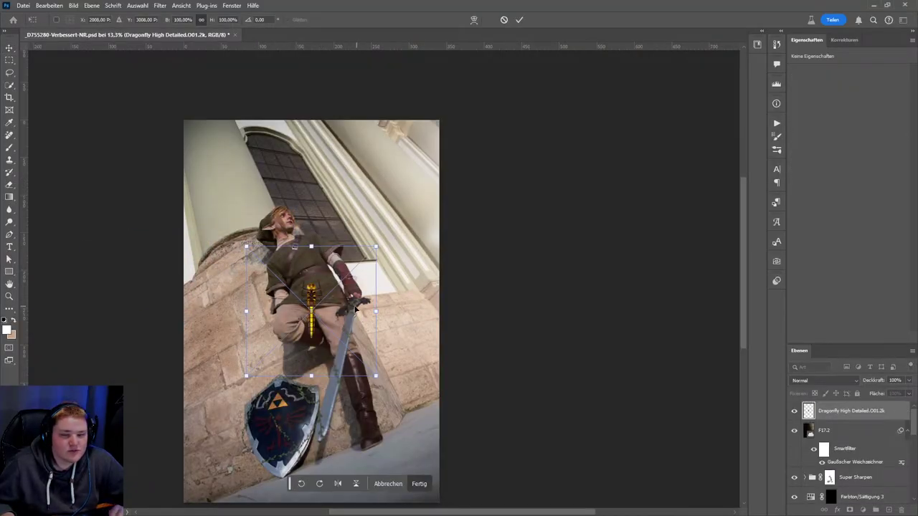
{"action": "mouse_move", "coordinate": [378, 309]}
{"action": "left_mouse_down"}
{"action": "mouse_move", "coordinate": [481, 312]}
{"action": "mouse_move", "coordinate": [460, 311]}
{"action": "left_mouse_up"}
{"action": "left_click", "coordinate": [519, 20]}
{"action": "scroll", "coordinate": [334, 265], "scroll_direction": "up", "scroll_amount": 1}
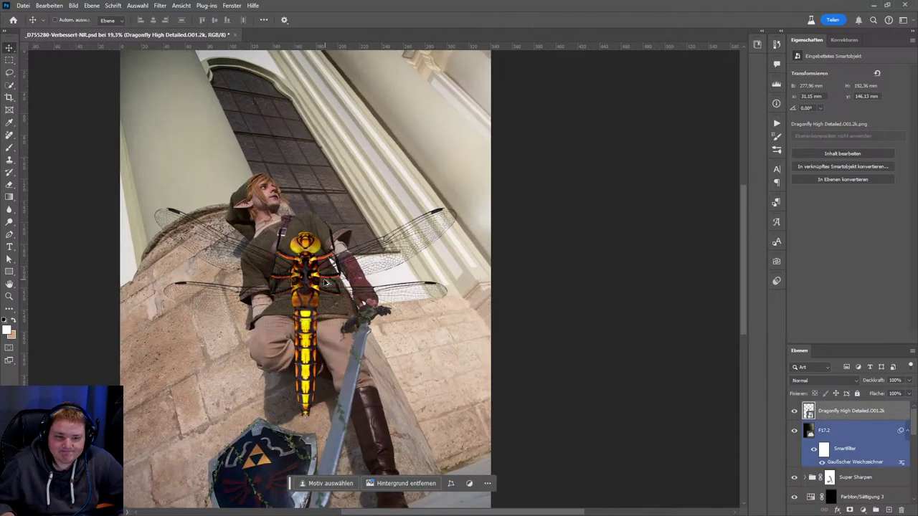
{"action": "scroll", "coordinate": [334, 265], "scroll_direction": "up", "scroll_amount": 2}
{"action": "scroll", "coordinate": [333, 266], "scroll_direction": "up", "scroll_amount": 2}
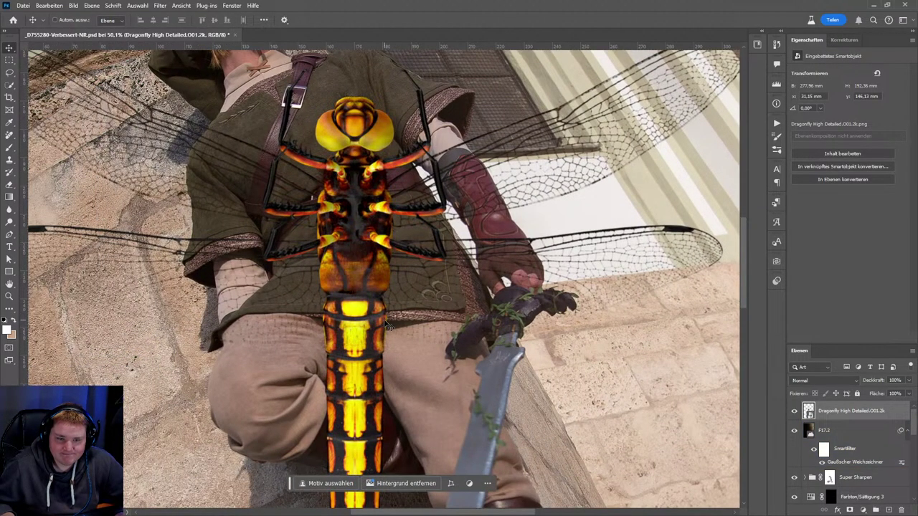
{"action": "scroll", "coordinate": [385, 325], "scroll_direction": "down", "scroll_amount": 2}
{"action": "scroll", "coordinate": [358, 302], "scroll_direction": "down", "scroll_amount": 1}
{"action": "mouse_move", "coordinate": [359, 301]}
{"action": "left_mouse_down"}
{"action": "mouse_move", "coordinate": [430, 236]}
{"action": "mouse_move", "coordinate": [375, 149]}
{"action": "left_mouse_up"}
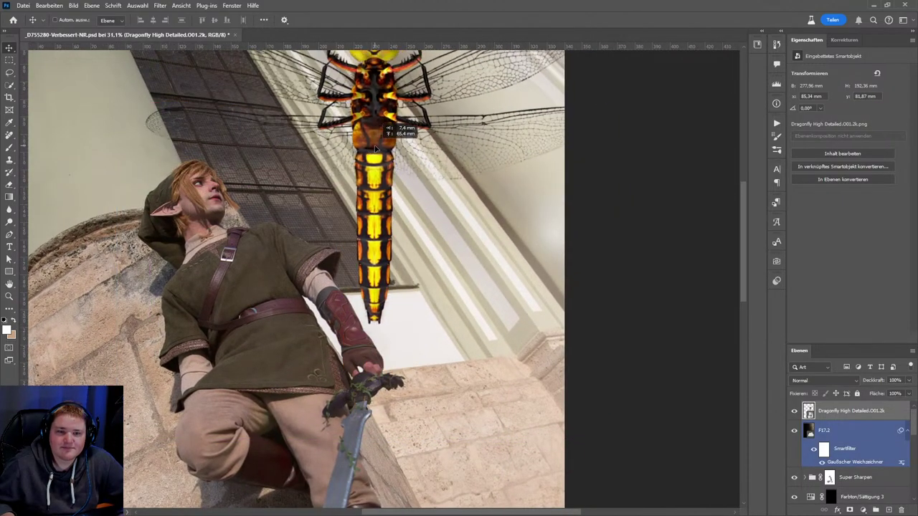
{"action": "scroll", "coordinate": [354, 196], "scroll_direction": "up", "scroll_amount": 1}
{"action": "scroll", "coordinate": [353, 196], "scroll_direction": "up", "scroll_amount": 1}
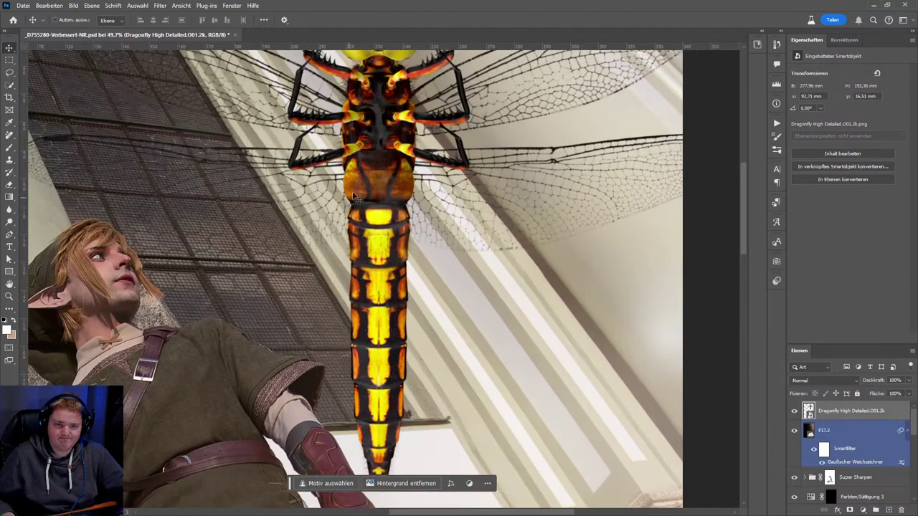
{"action": "scroll", "coordinate": [351, 204], "scroll_direction": "down", "scroll_amount": 2}
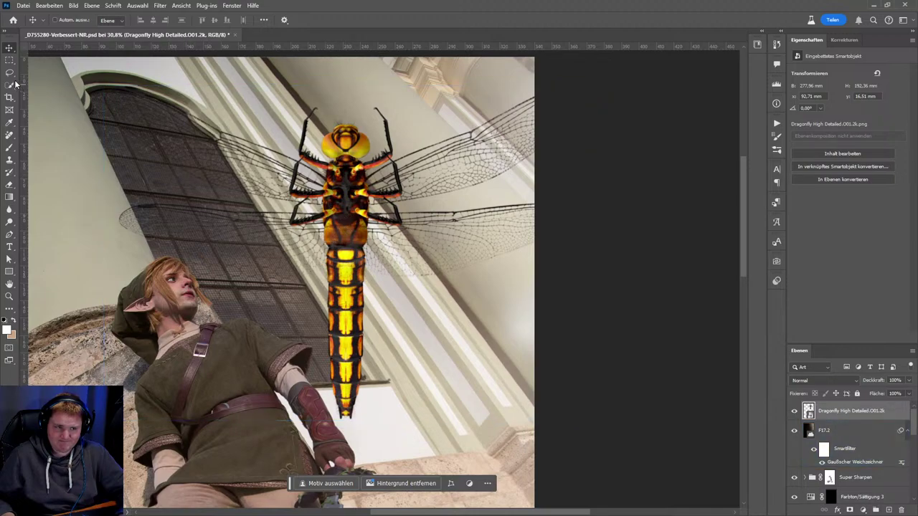
- Lasso the dragonfly's body and add an inverted layer mask so only the wings show
{"action": "key", "text": "l"}
{"action": "left_click_drag", "start_coordinate": [321, 130], "coordinate": [317, 102]}
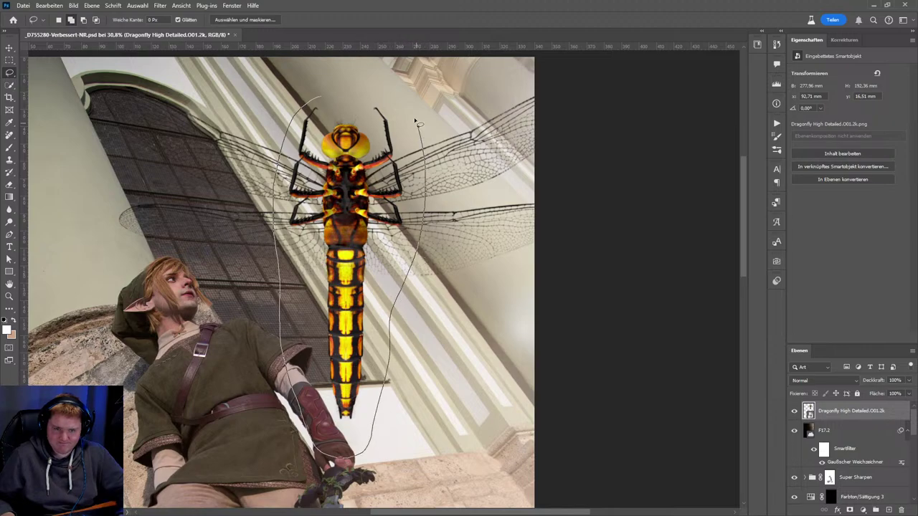
{"action": "left_click_drag", "start_coordinate": [322, 91], "coordinate": [324, 89]}
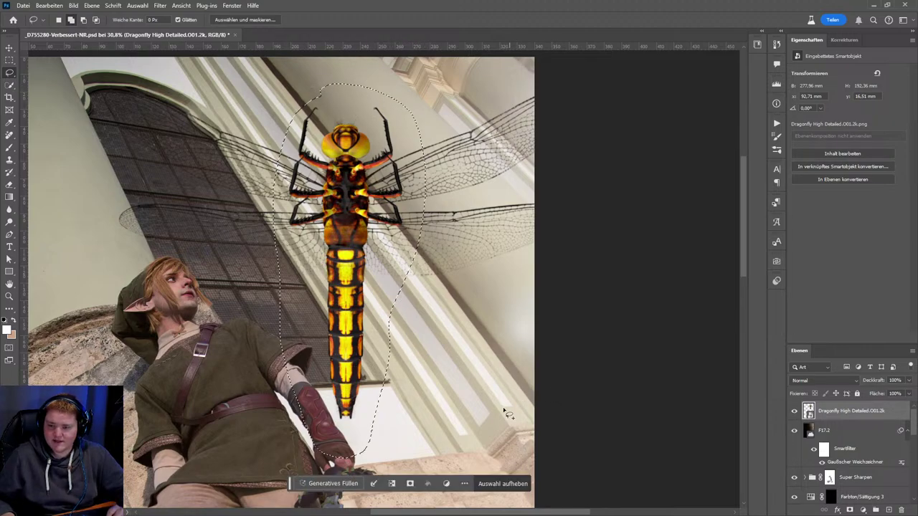
{"action": "left_click", "coordinate": [850, 510]}
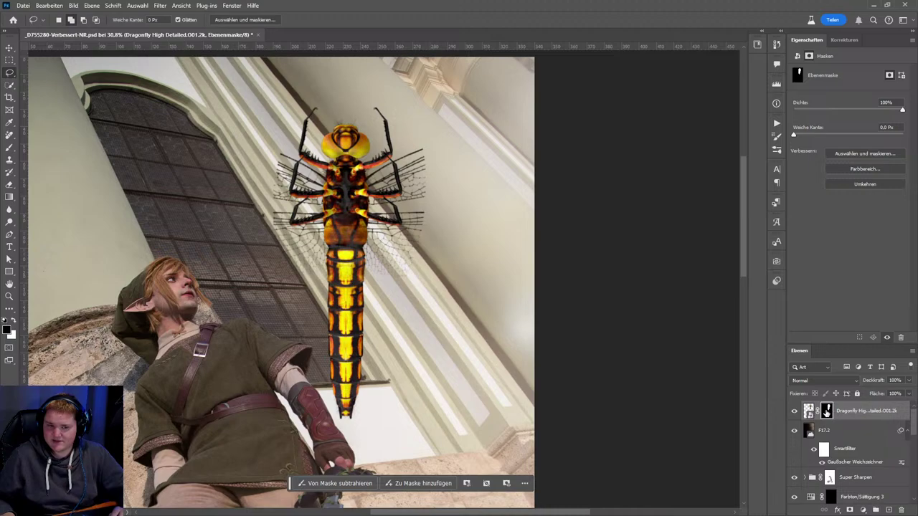
{"action": "key", "text": "ctrl+i"}
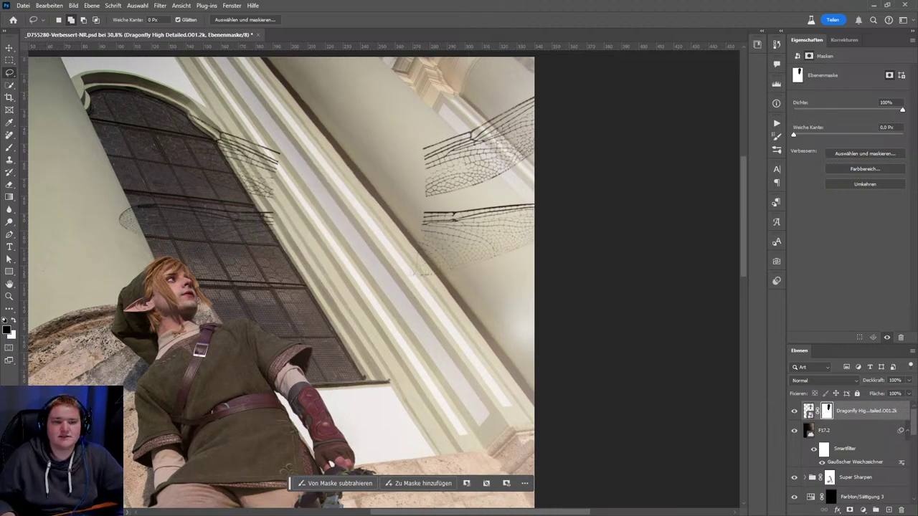
{"action": "scroll", "coordinate": [323, 250], "scroll_direction": "down", "scroll_amount": 5}
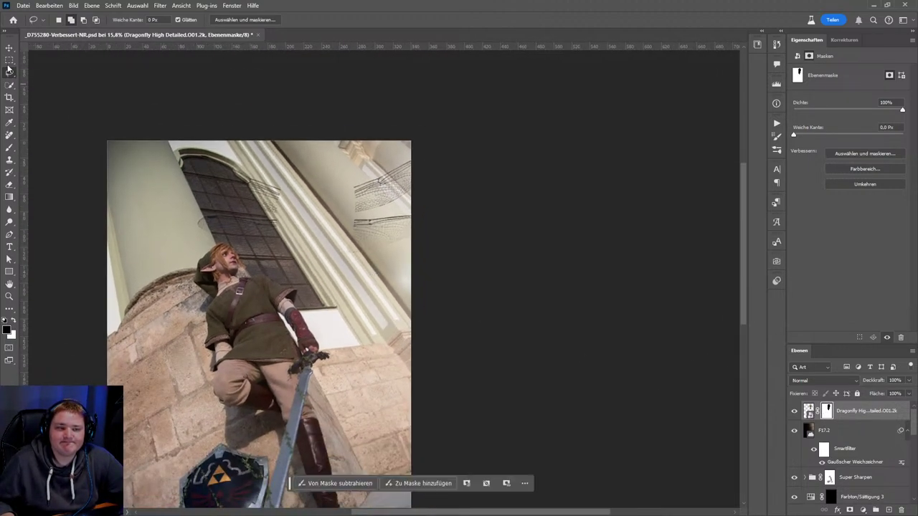
- Duplicate the dragonfly wings layer and move the copy onto the figure's back
{"action": "left_click", "coordinate": [10, 47]}
{"action": "left_click", "coordinate": [813, 433]}
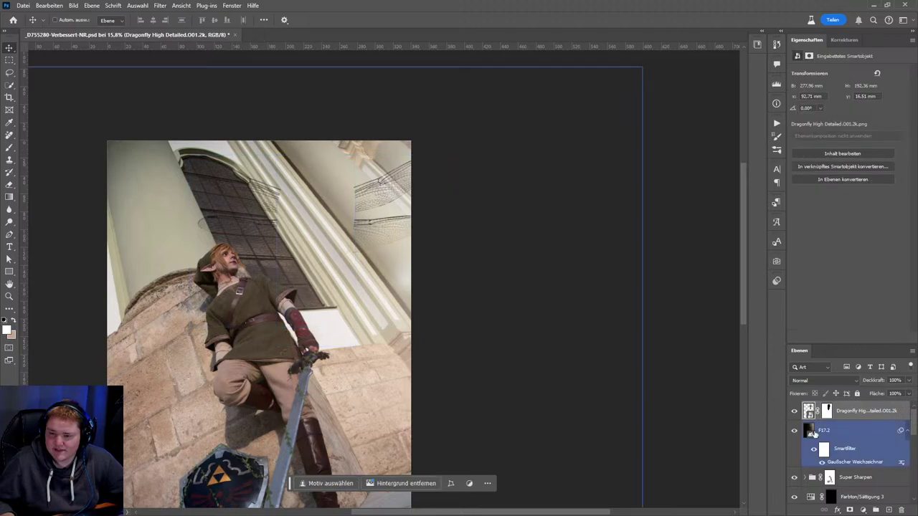
{"action": "left_click", "coordinate": [830, 415]}
{"action": "key", "text": "ctrl+j"}
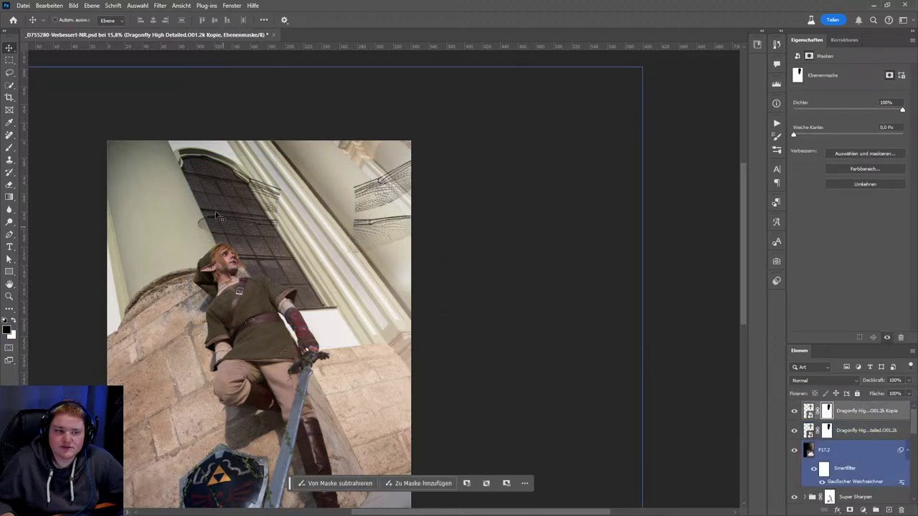
{"action": "left_click_drag", "start_coordinate": [356, 258], "coordinate": [315, 343]}
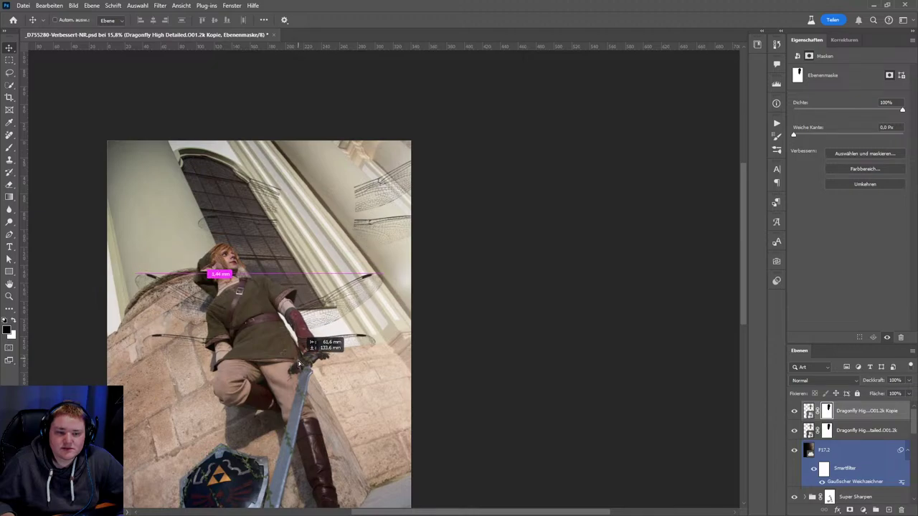
- Lasso the wings over the figure's arm and fill that mask area with black
{"action": "left_click", "coordinate": [10, 74]}
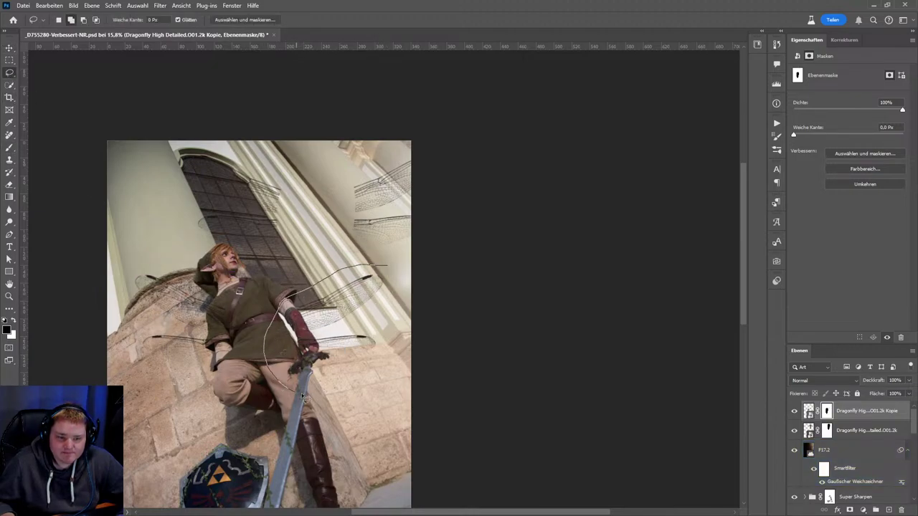
{"action": "left_click_drag", "start_coordinate": [394, 287], "coordinate": [395, 293]}
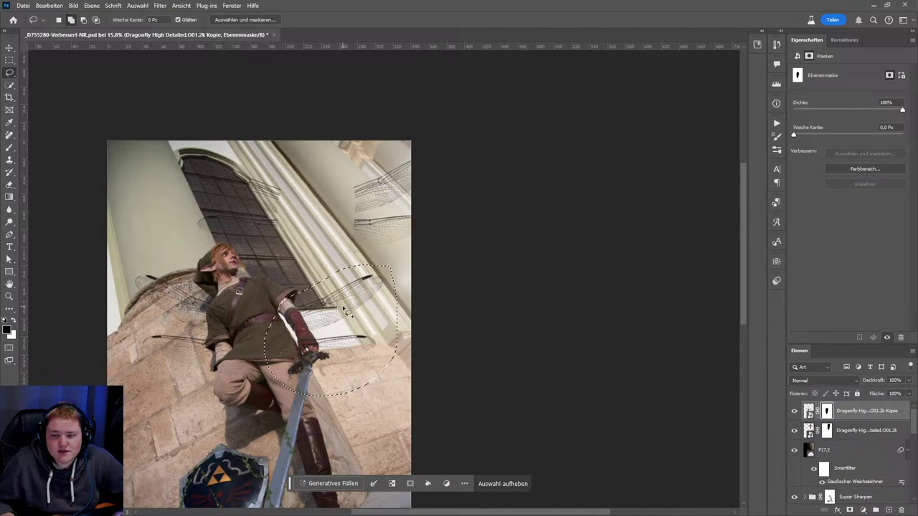
{"action": "right_click", "coordinate": [344, 309]}
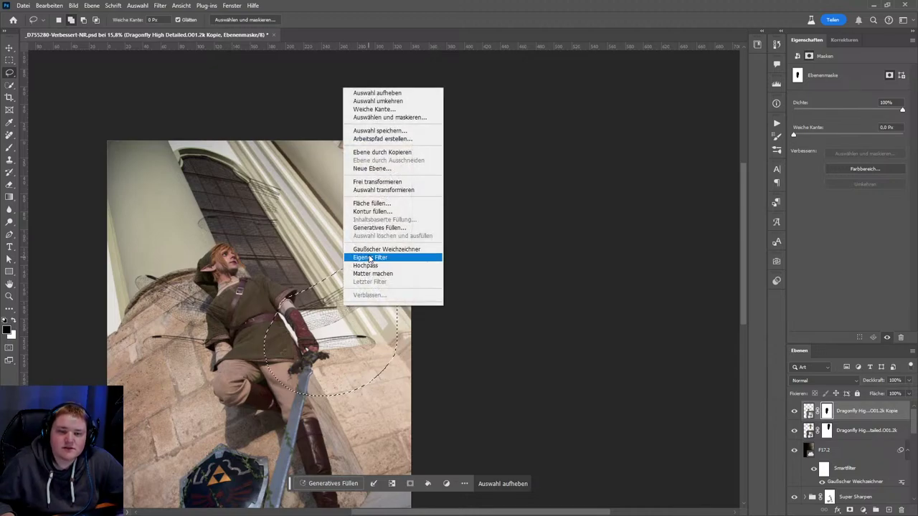
{"action": "left_click", "coordinate": [369, 204]}
{"action": "left_click", "coordinate": [547, 212]}
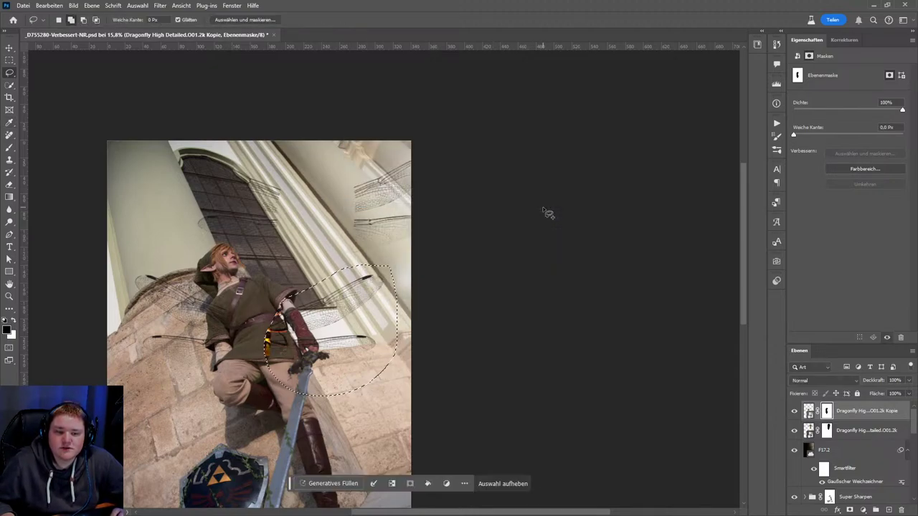
{"action": "left_click", "coordinate": [49, 5]}
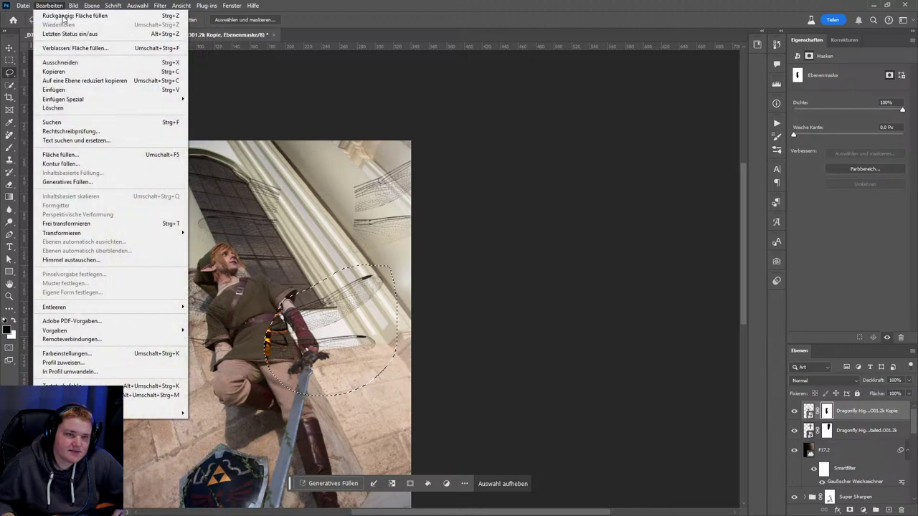
{"action": "right_click", "coordinate": [352, 297]}
{"action": "left_click", "coordinate": [390, 412]}
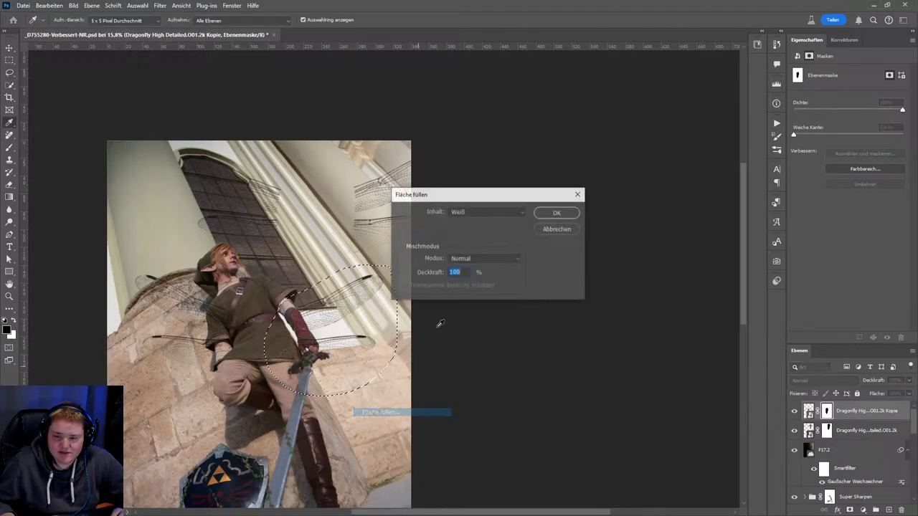
{"action": "left_click", "coordinate": [502, 213]}
{"action": "left_click", "coordinate": [463, 287]}
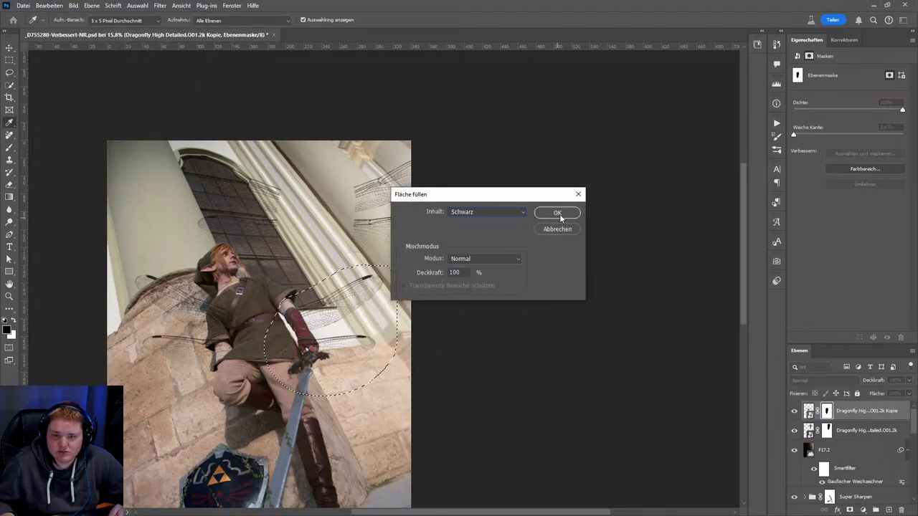
{"action": "left_click", "coordinate": [557, 212]}
- On the other dragonfly layer, mask out the wings near the top-left window with black fill
{"action": "left_click", "coordinate": [826, 430]}
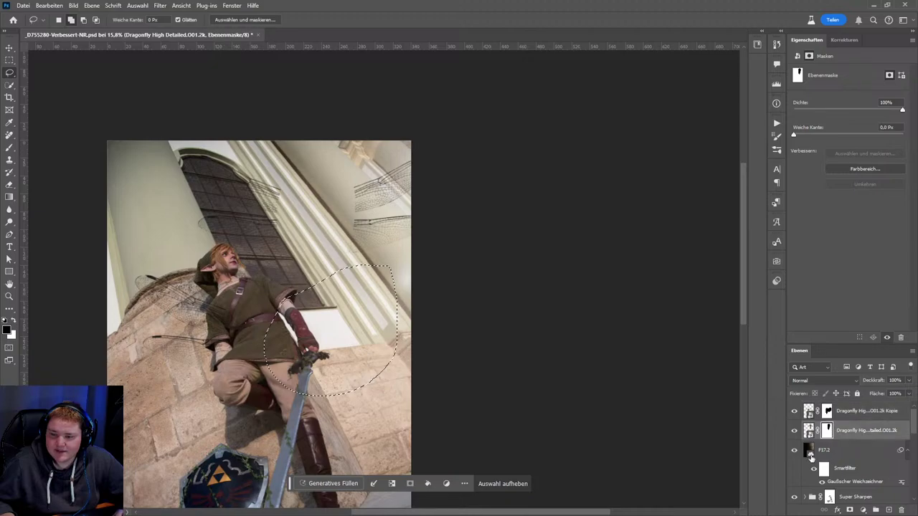
{"action": "left_click", "coordinate": [331, 340]}
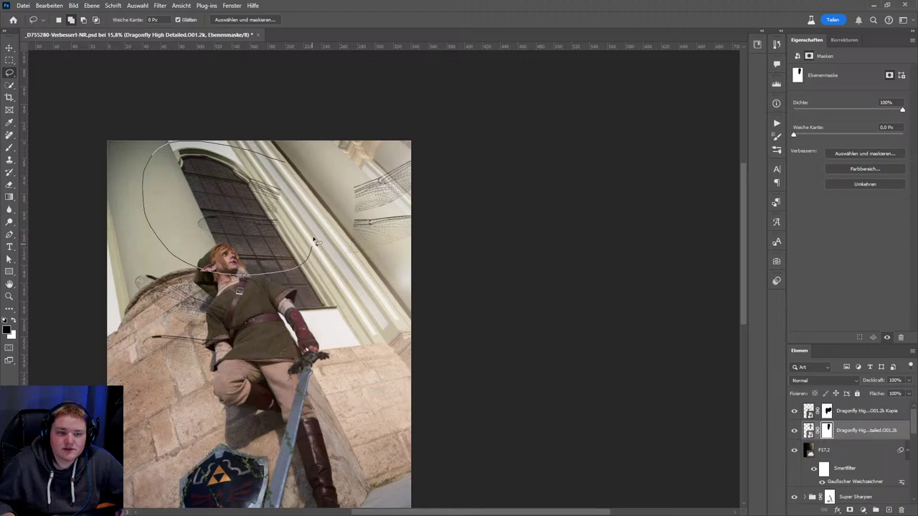
{"action": "left_click_drag", "start_coordinate": [300, 168], "coordinate": [290, 162]}
{"action": "right_click", "coordinate": [251, 208]}
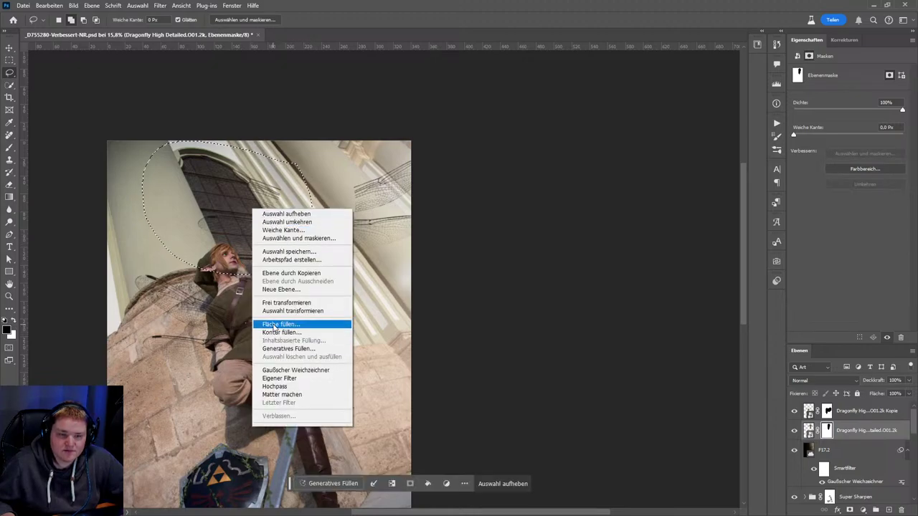
{"action": "left_click", "coordinate": [287, 326]}
{"action": "left_click", "coordinate": [556, 213]}
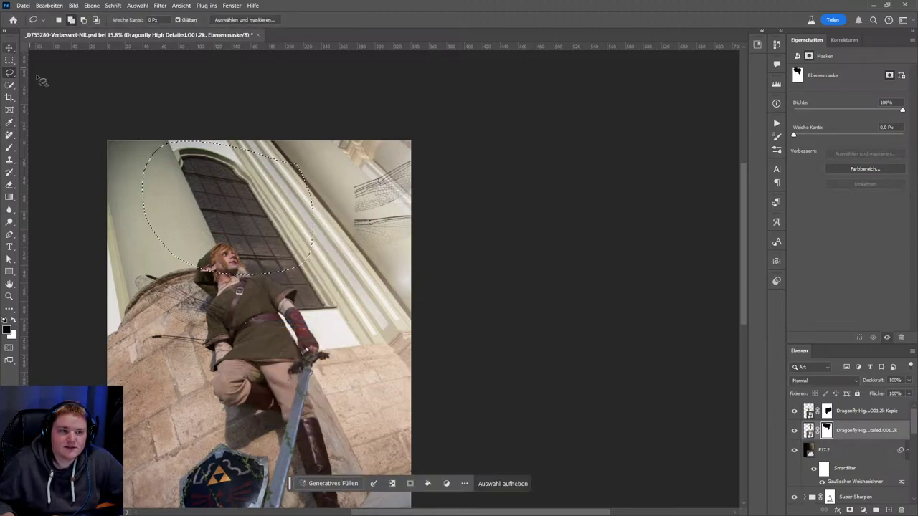
{"action": "key", "text": "ctrl+d"}
- Scale the dragonfly wings down to about 20% and position them near the head and window
{"action": "key", "text": "v"}
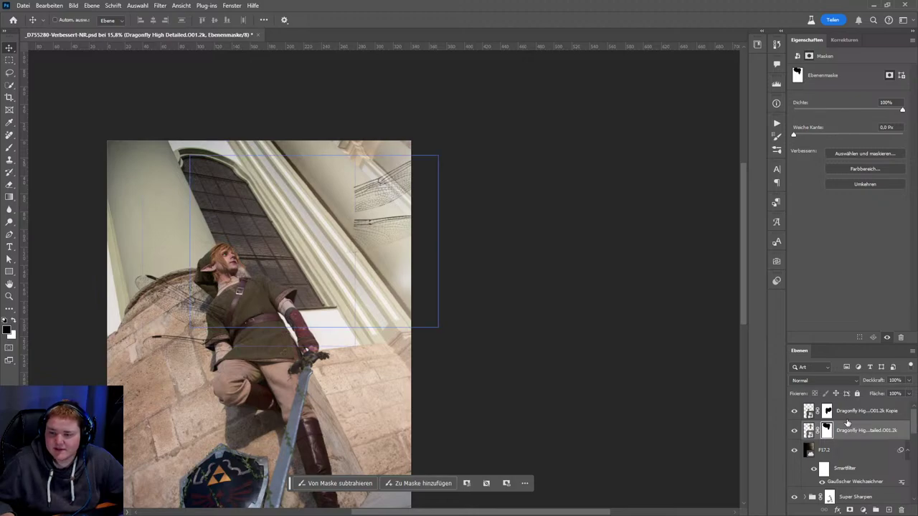
{"action": "left_click", "coordinate": [338, 375], "text": "ctrl"}
{"action": "left_click_drag", "start_coordinate": [339, 374], "coordinate": [273, 417]}
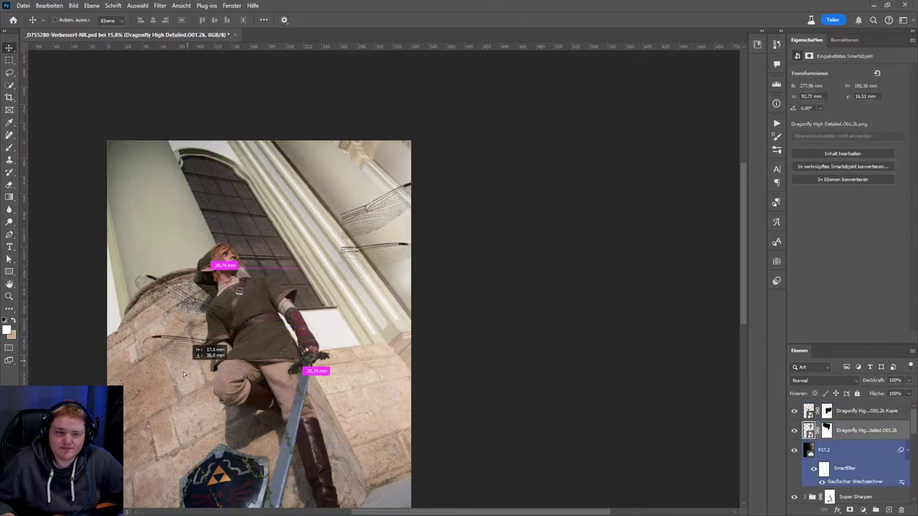
{"action": "key", "text": "ctrl+t"}
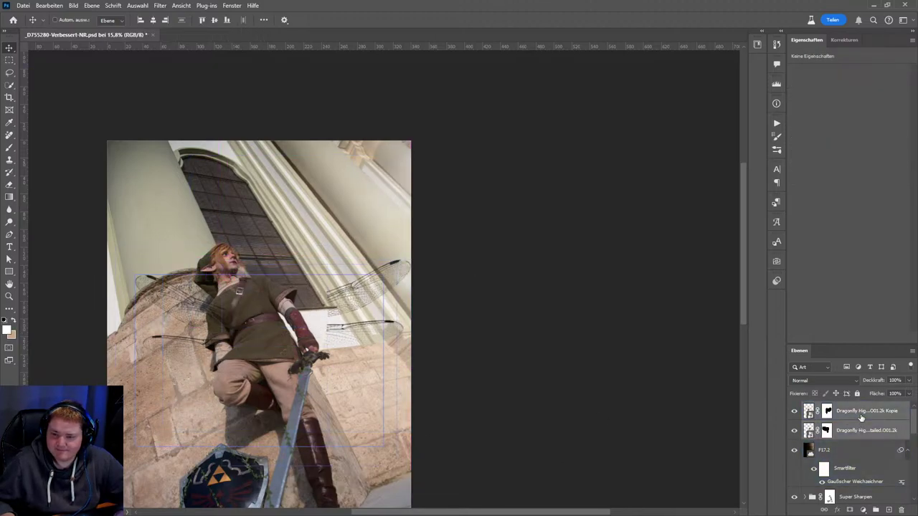
{"action": "mouse_move", "coordinate": [410, 354]}
{"action": "left_mouse_down"}
{"action": "mouse_move", "coordinate": [299, 353]}
{"action": "mouse_move", "coordinate": [366, 260]}
{"action": "mouse_move", "coordinate": [319, 253]}
{"action": "left_mouse_up"}
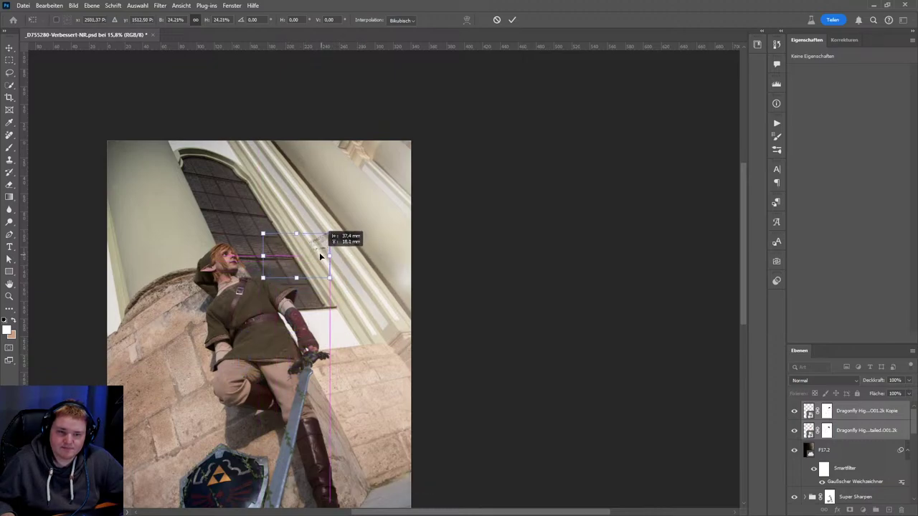
{"action": "left_click", "coordinate": [509, 20]}
{"action": "scroll", "coordinate": [356, 291], "scroll_direction": "up", "scroll_amount": 5}
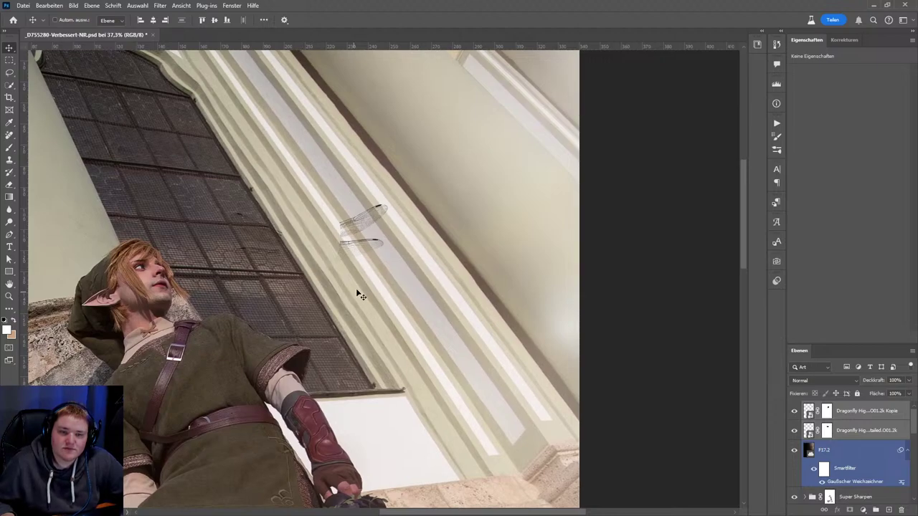
{"action": "left_click_drag", "start_coordinate": [344, 245], "coordinate": [368, 226]}
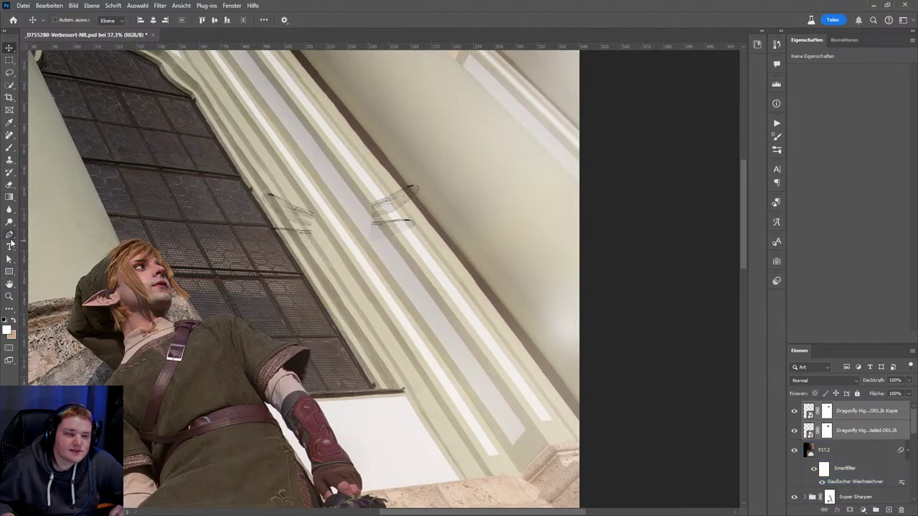
- Browse the library's Footage flares to Flare 9 and drag it onto the canvas
{"action": "left_click", "coordinate": [756, 45]}
{"action": "scroll", "coordinate": [722, 287], "scroll_direction": "up", "scroll_amount": 2}
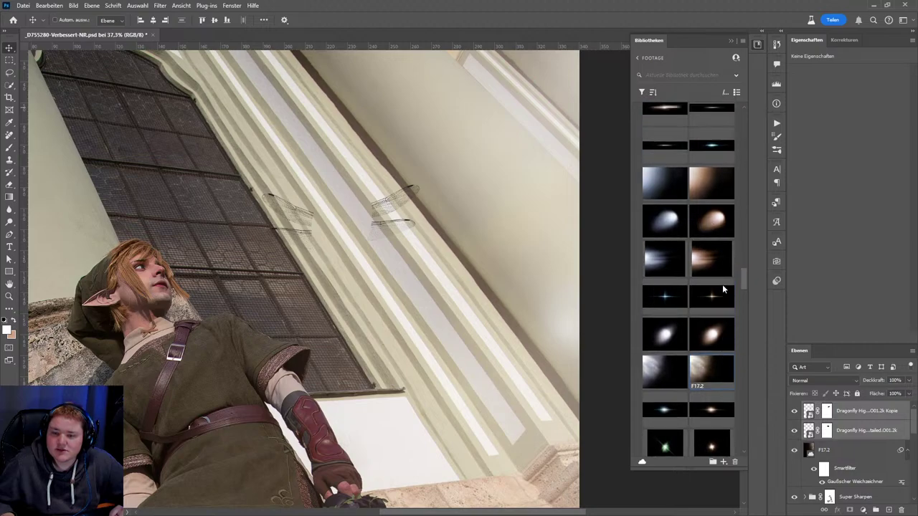
{"action": "scroll", "coordinate": [722, 287], "scroll_direction": "down", "scroll_amount": 2}
{"action": "scroll", "coordinate": [689, 378], "scroll_direction": "down", "scroll_amount": 5}
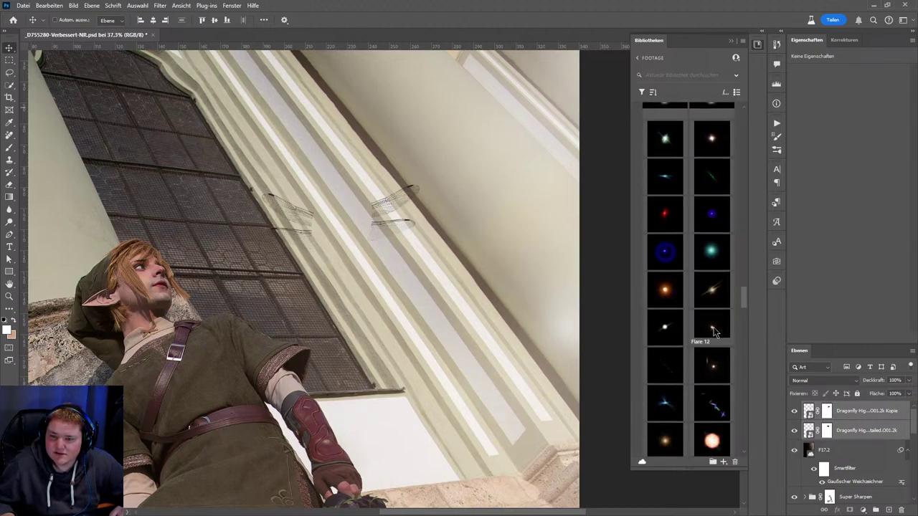
{"action": "scroll", "coordinate": [704, 347], "scroll_direction": "down", "scroll_amount": 3}
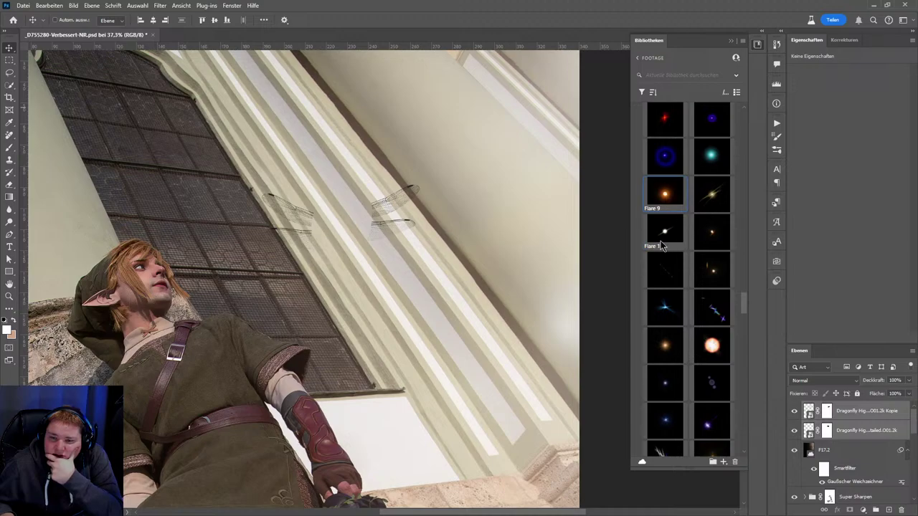
{"action": "scroll", "coordinate": [675, 219], "scroll_direction": "up", "scroll_amount": 2}
{"action": "scroll", "coordinate": [689, 236], "scroll_direction": "up", "scroll_amount": 3}
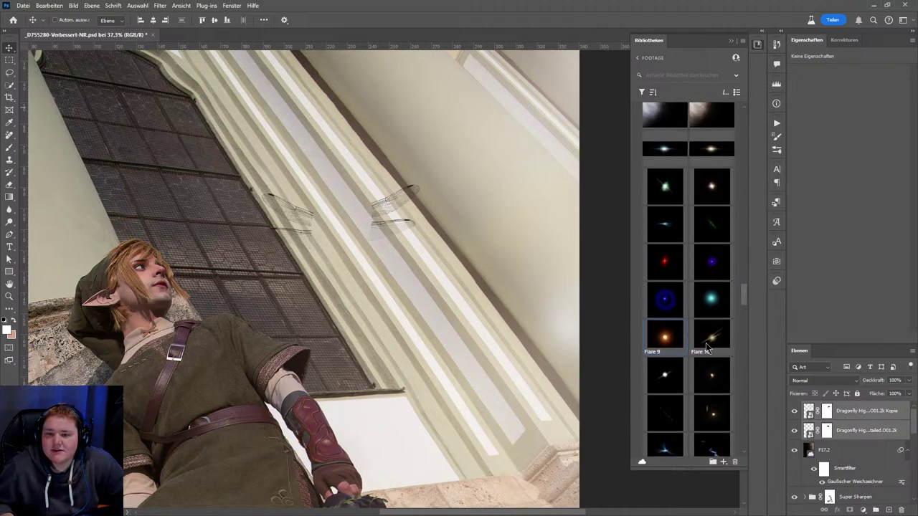
{"action": "scroll", "coordinate": [695, 344], "scroll_direction": "down", "scroll_amount": 6}
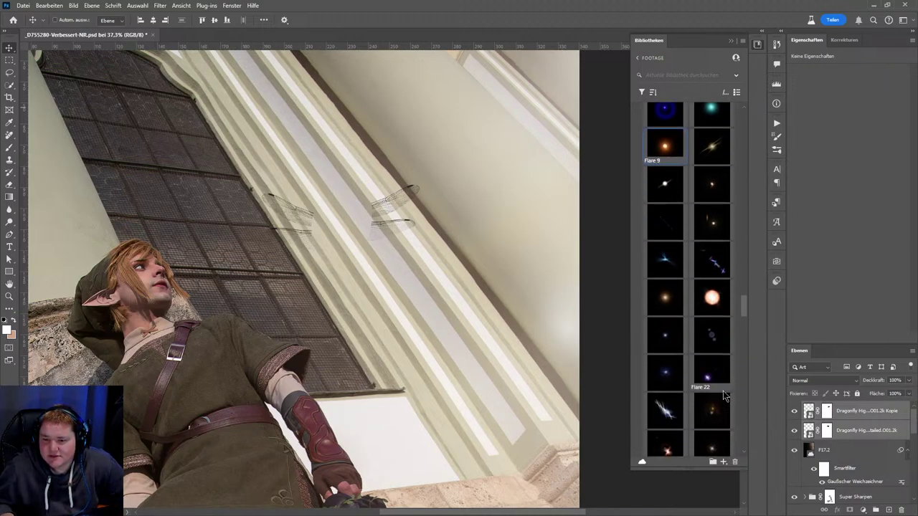
{"action": "scroll", "coordinate": [715, 326], "scroll_direction": "up", "scroll_amount": 1}
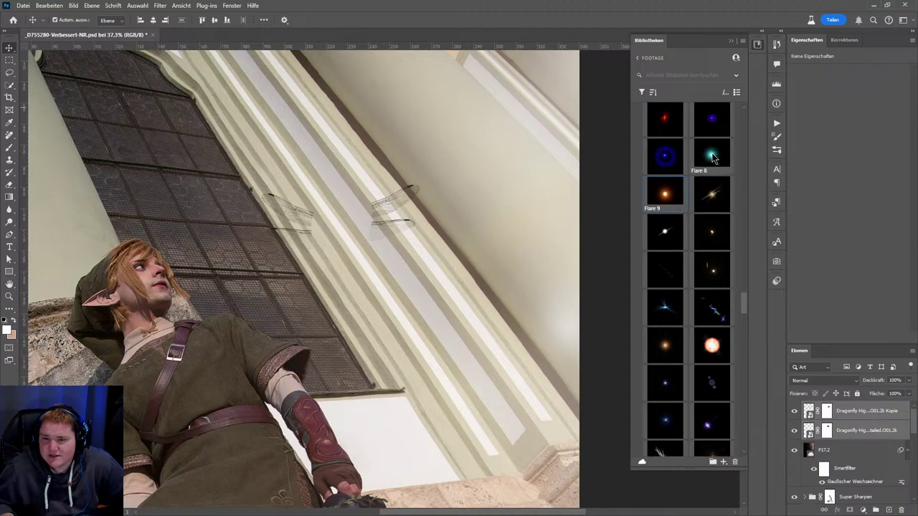
{"action": "scroll", "coordinate": [688, 219], "scroll_direction": "up", "scroll_amount": 1}
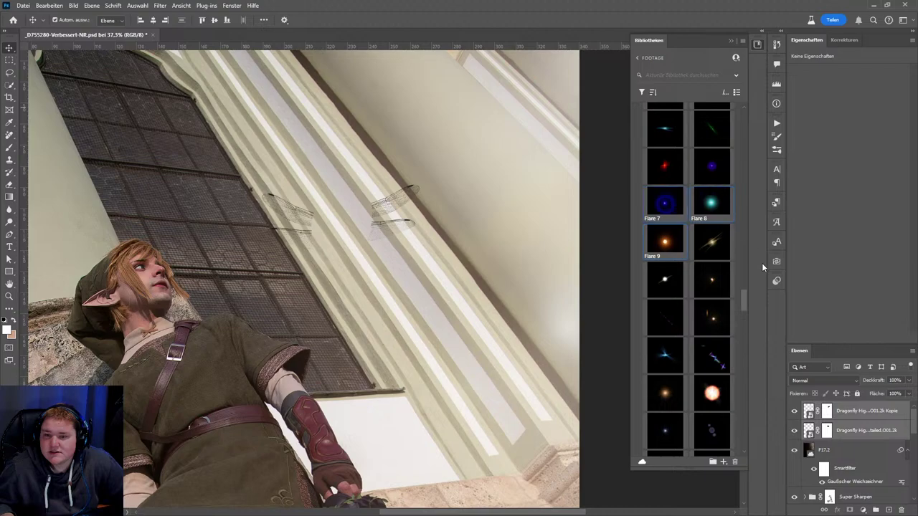
{"action": "scroll", "coordinate": [713, 367], "scroll_direction": "down", "scroll_amount": 1}
{"action": "scroll", "coordinate": [712, 369], "scroll_direction": "down", "scroll_amount": 1}
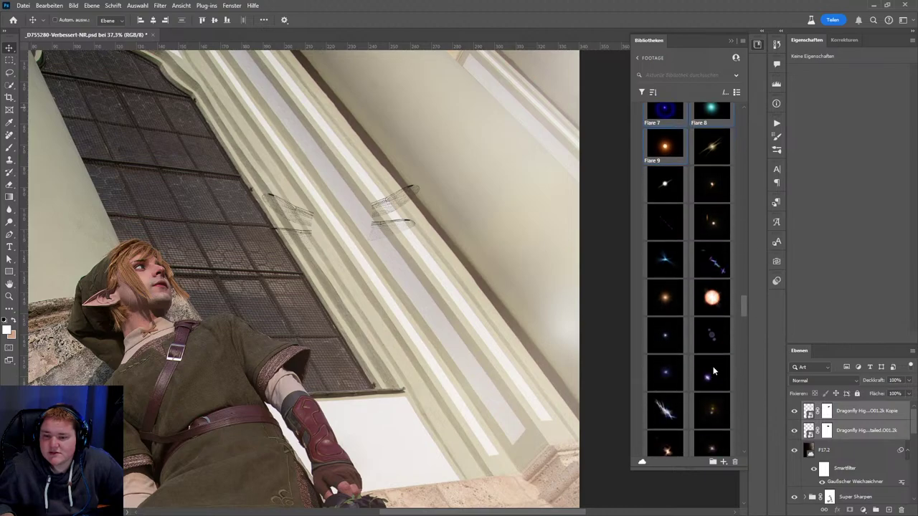
{"action": "scroll", "coordinate": [713, 370], "scroll_direction": "down", "scroll_amount": 2}
{"action": "scroll", "coordinate": [714, 370], "scroll_direction": "down", "scroll_amount": 2}
{"action": "scroll", "coordinate": [713, 370], "scroll_direction": "down", "scroll_amount": 2}
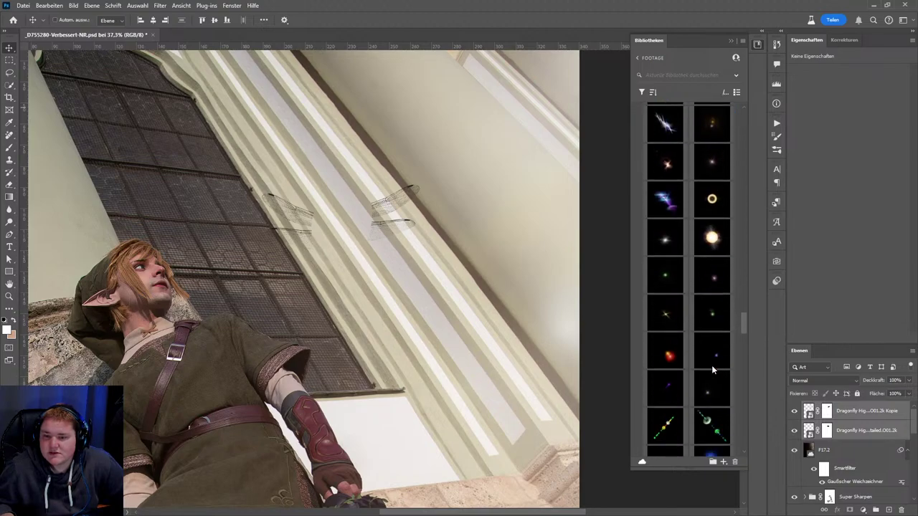
{"action": "scroll", "coordinate": [711, 370], "scroll_direction": "up", "scroll_amount": 2}
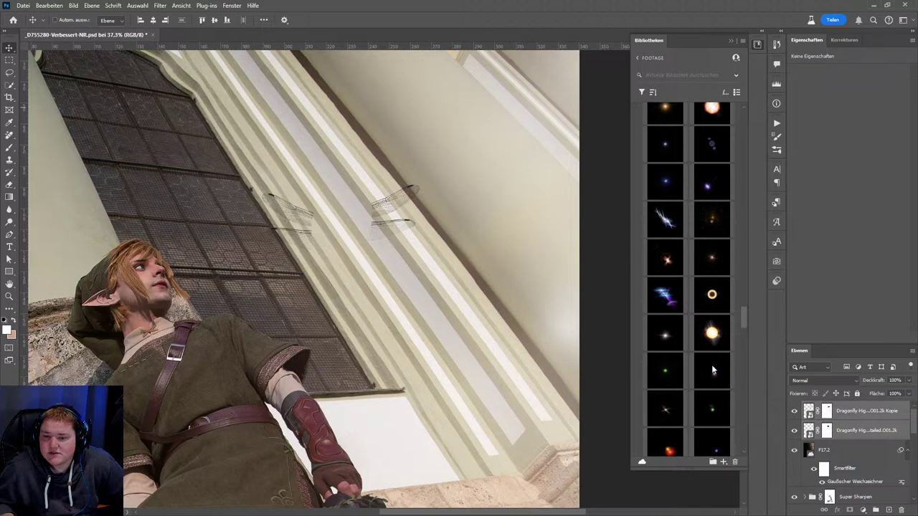
{"action": "scroll", "coordinate": [713, 369], "scroll_direction": "up", "scroll_amount": 3}
{"action": "scroll", "coordinate": [712, 369], "scroll_direction": "up", "scroll_amount": 2}
{"action": "left_click_drag", "start_coordinate": [664, 192], "coordinate": [432, 274]}
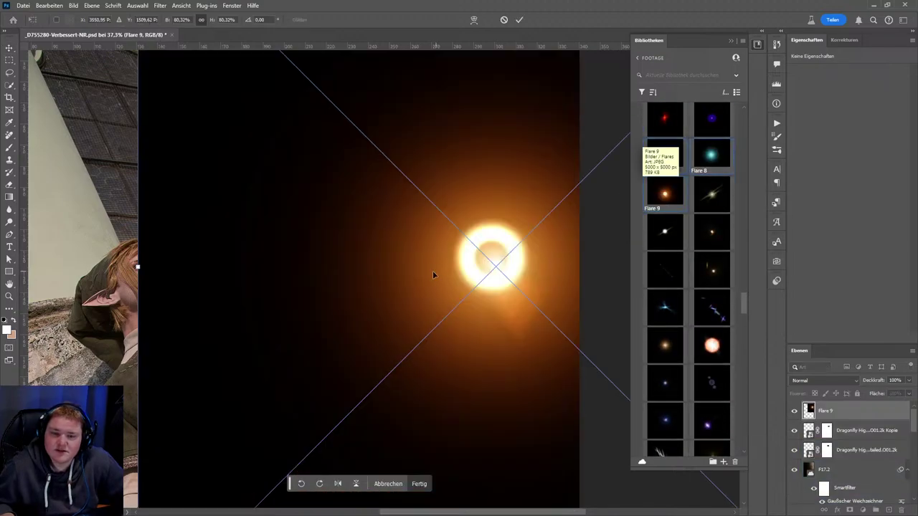
- Confirm the placed flare and blend all three flare layers with Negativ multiplizieren
{"action": "key", "text": "Return"}
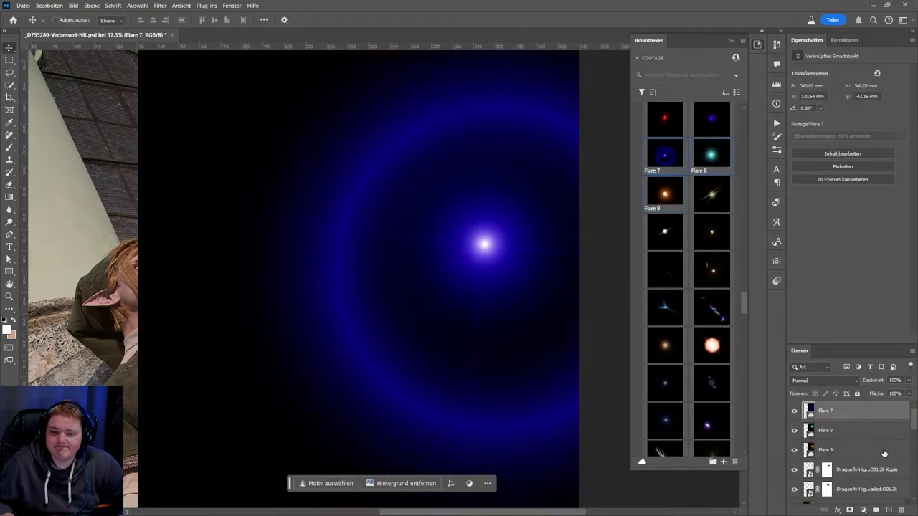
{"action": "left_click", "coordinate": [884, 450], "text": "shift"}
{"action": "left_click", "coordinate": [825, 380]}
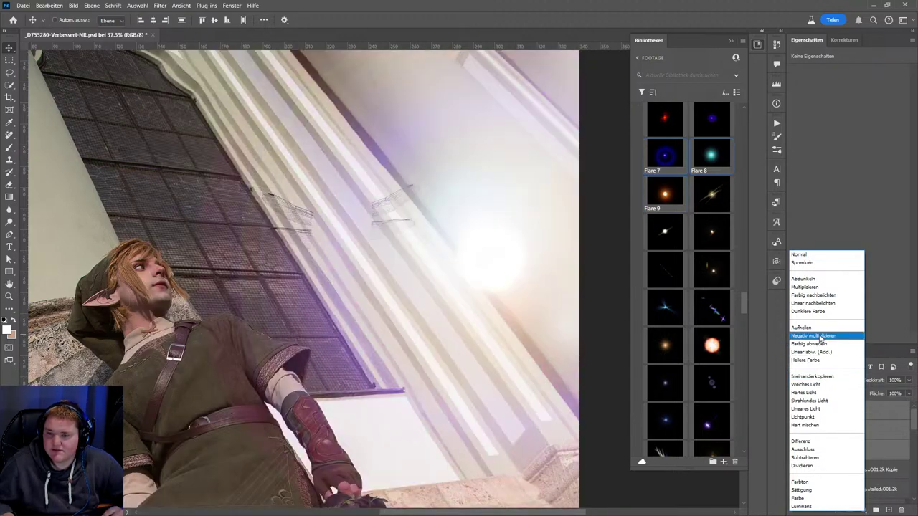
{"action": "left_click", "coordinate": [817, 335]}
{"action": "left_click_drag", "start_coordinate": [366, 282], "coordinate": [109, 139]}
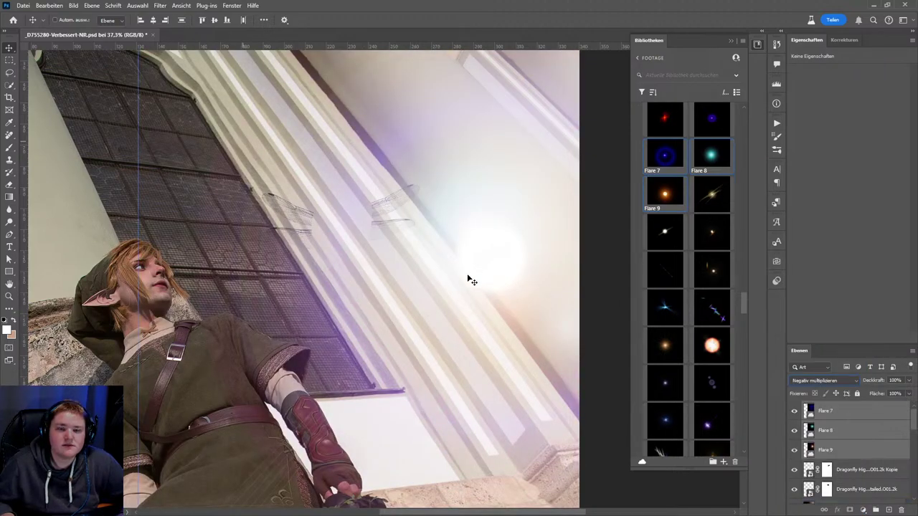
- Scale the three flares to 16% and move the glow between the dragonfly wings
{"action": "key", "text": "ctrl+t"}
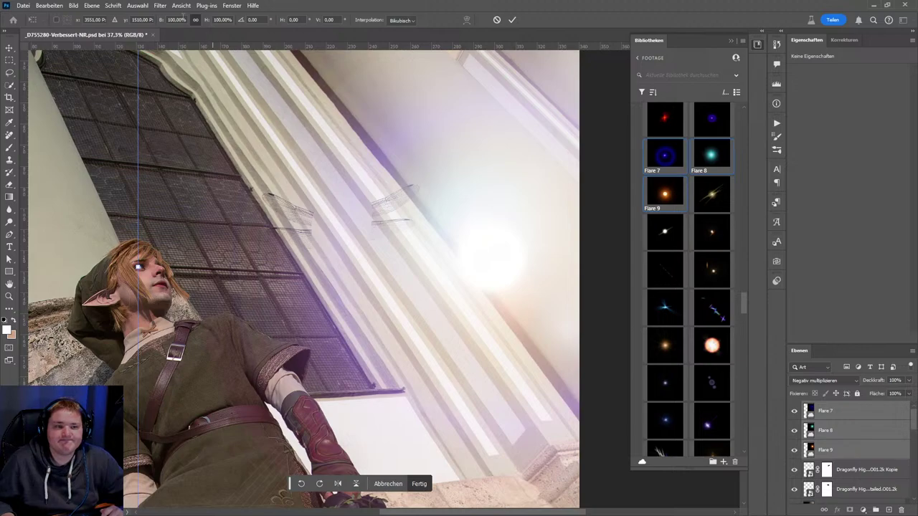
{"action": "left_click_drag", "start_coordinate": [162, 20], "coordinate": [139, 46]}
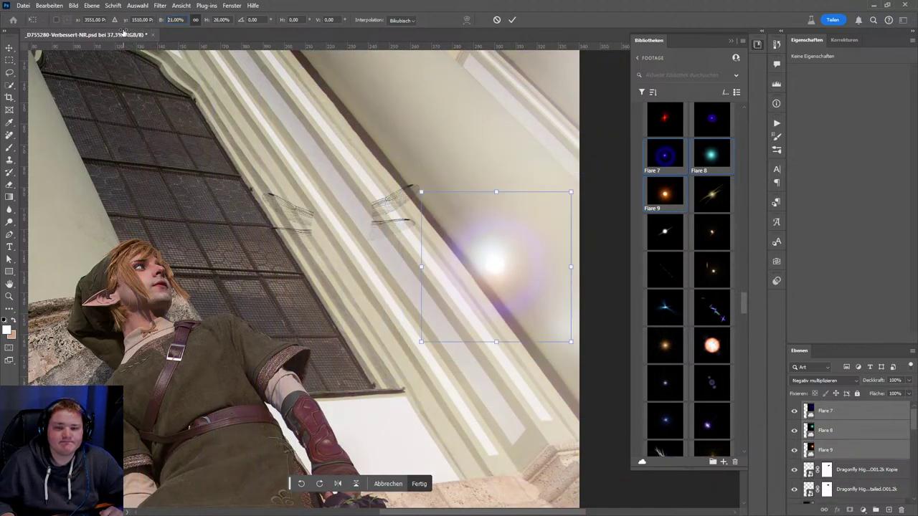
{"action": "left_click_drag", "start_coordinate": [516, 278], "coordinate": [360, 229]}
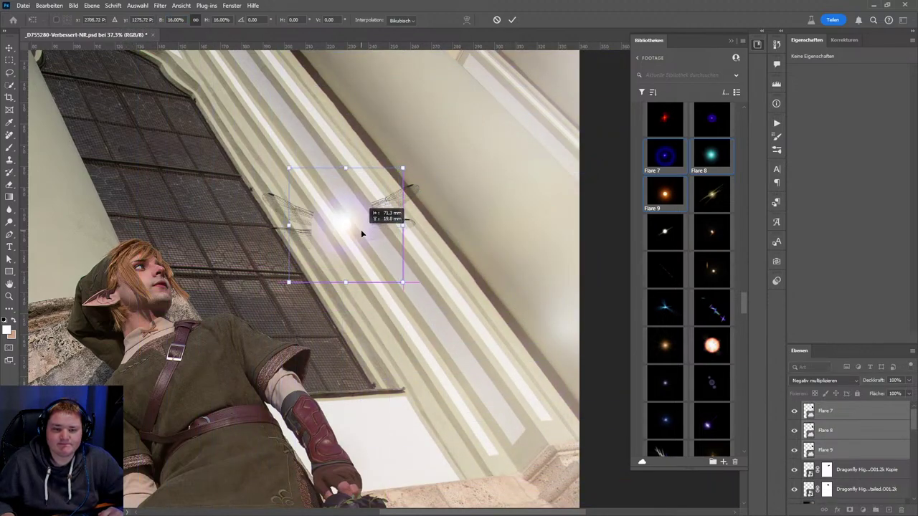
{"action": "key", "text": "Return"}
{"action": "left_click", "coordinate": [832, 449]}
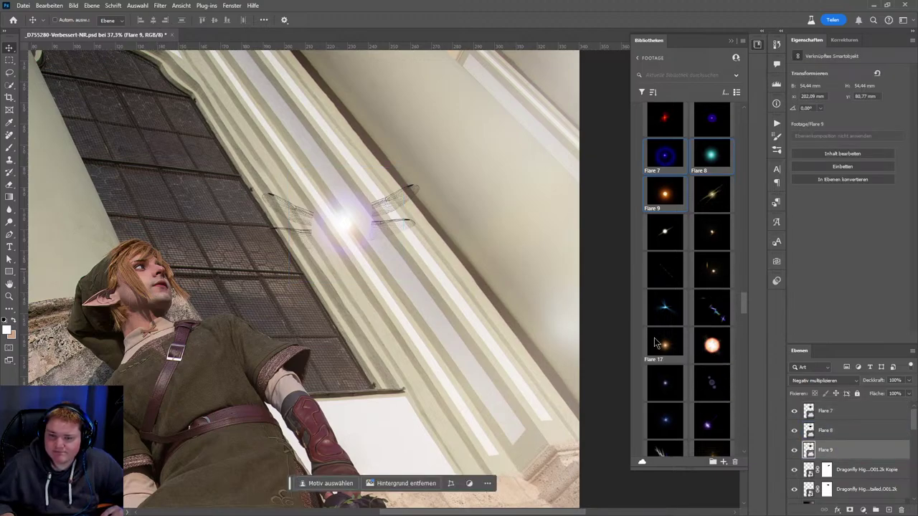
{"action": "left_click", "coordinate": [824, 430]}
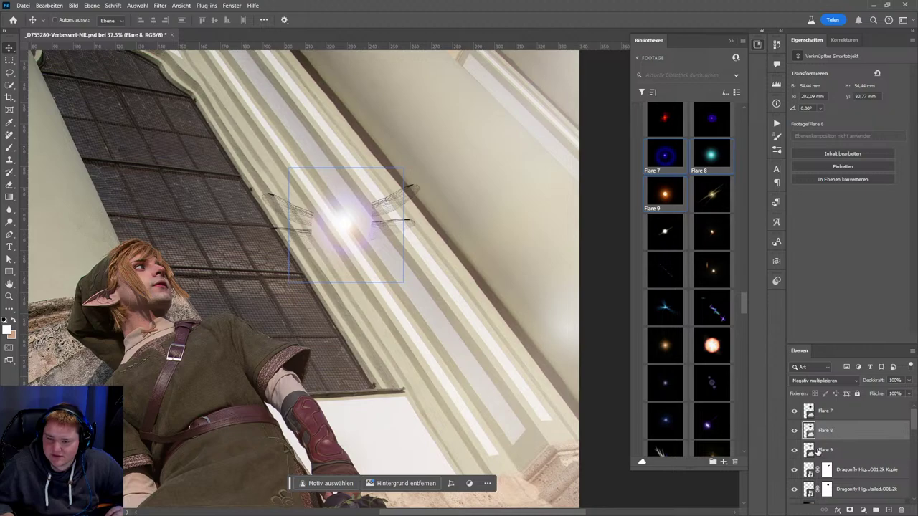
{"action": "left_click", "coordinate": [817, 449]}
{"action": "left_click", "coordinate": [794, 449]}
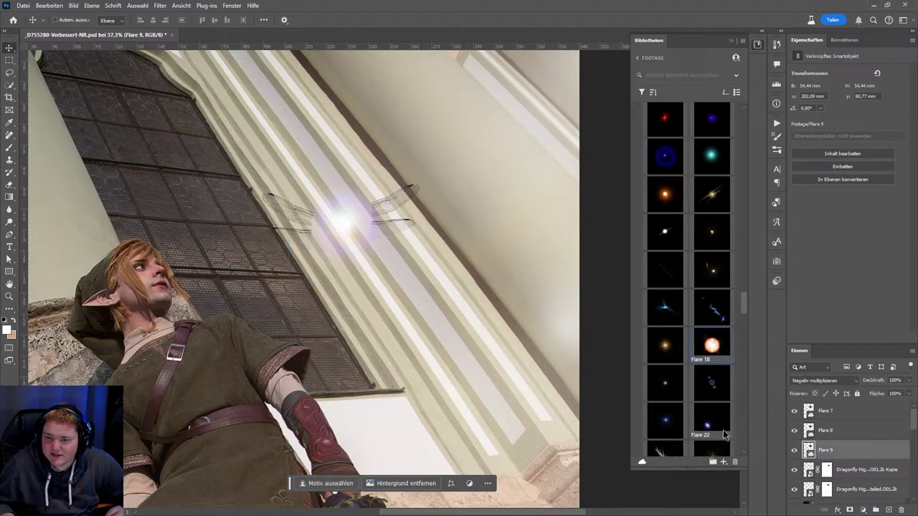
{"action": "scroll", "coordinate": [724, 435], "scroll_direction": "down", "scroll_amount": 3}
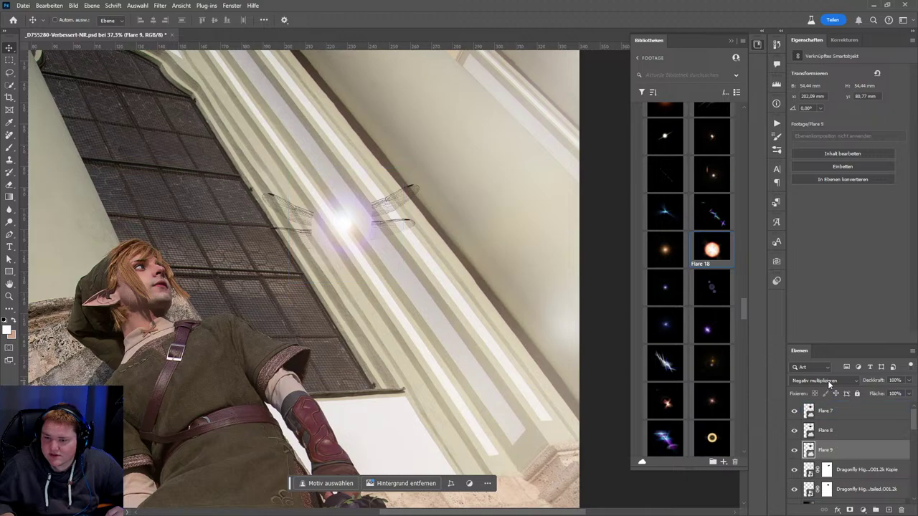
- Return Flare 9's blend mode to Normal and try moving it higher among the flares
{"action": "left_click", "coordinate": [827, 379]}
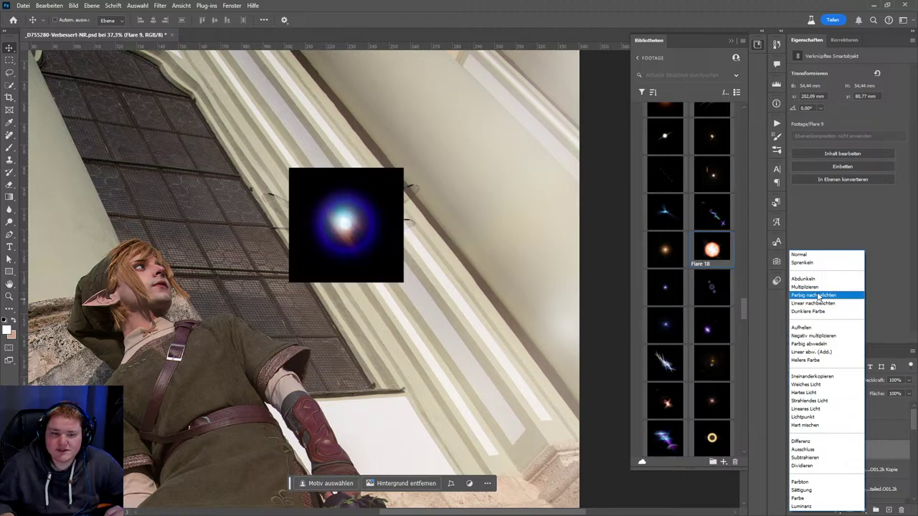
{"action": "left_click", "coordinate": [801, 255]}
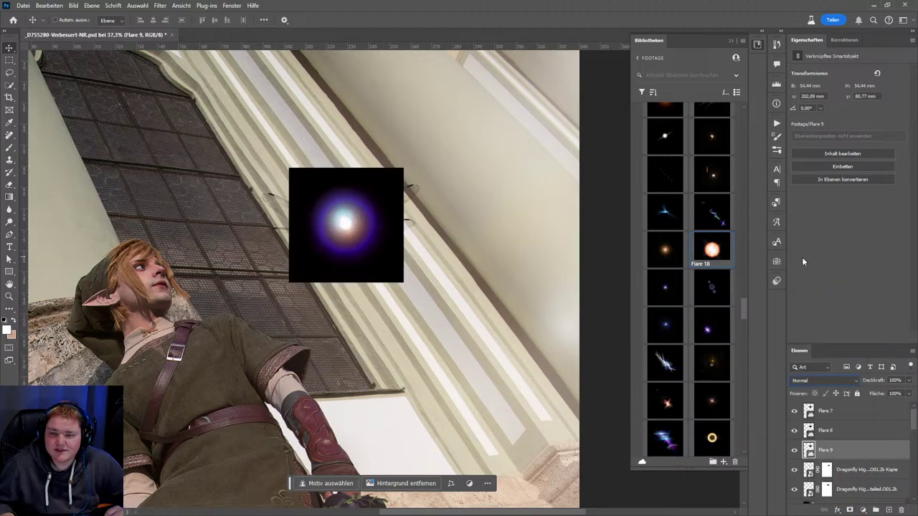
{"action": "mouse_move", "coordinate": [743, 308]}
{"action": "left_mouse_down"}
{"action": "mouse_move", "coordinate": [744, 426]}
{"action": "mouse_move", "coordinate": [758, 161]}
{"action": "mouse_move", "coordinate": [747, 384]}
{"action": "left_mouse_up"}
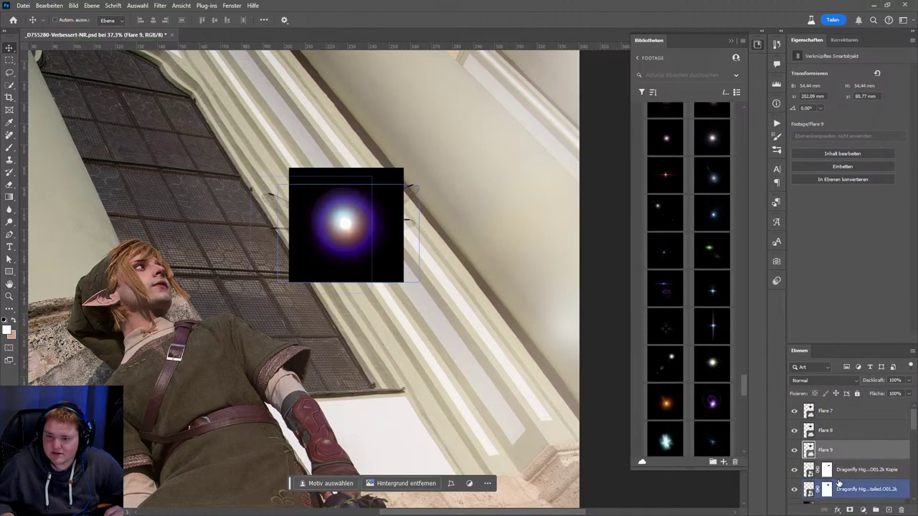
{"action": "left_click_drag", "start_coordinate": [839, 451], "coordinate": [835, 414]}
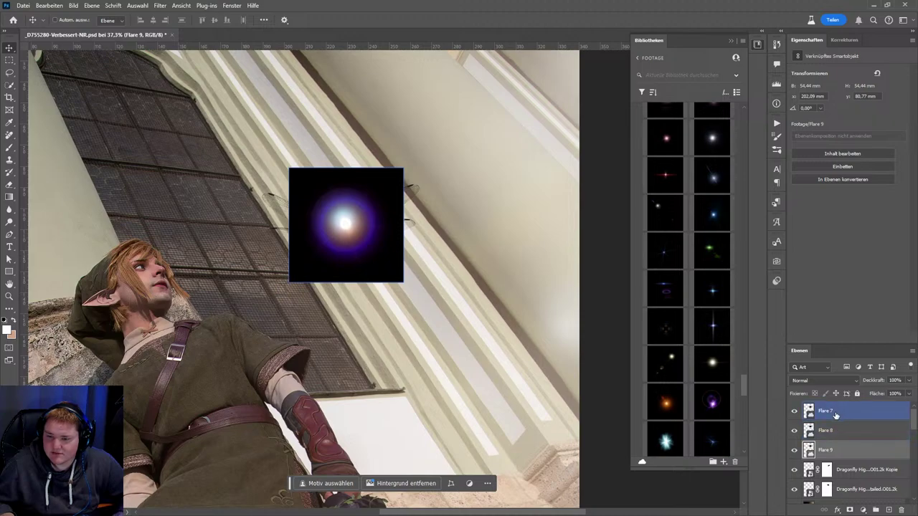
- Hide Flare 7 and Flare 8 so only the orange Flare 9 stays visible
{"action": "left_click", "coordinate": [834, 415], "text": "shift"}
{"action": "left_click", "coordinate": [815, 381]}
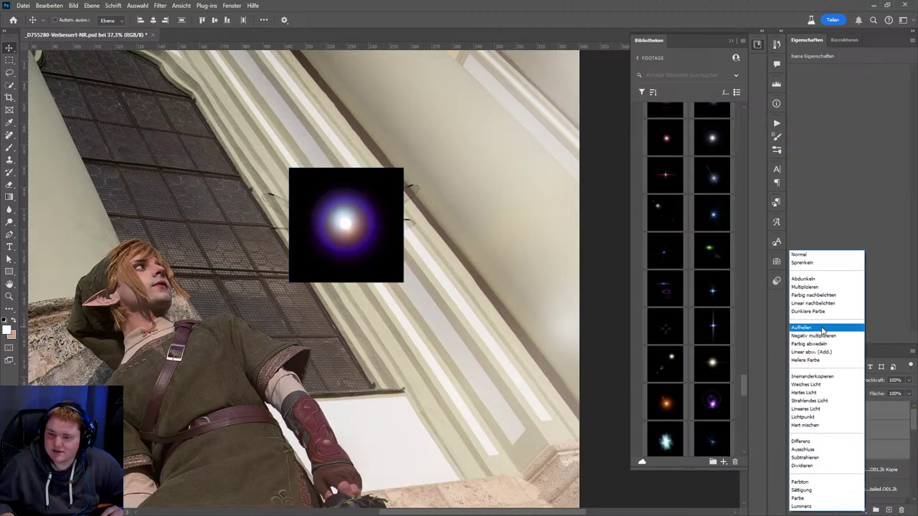
{"action": "left_click", "coordinate": [807, 256]}
{"action": "left_click", "coordinate": [825, 410]}
{"action": "left_click", "coordinate": [794, 411]}
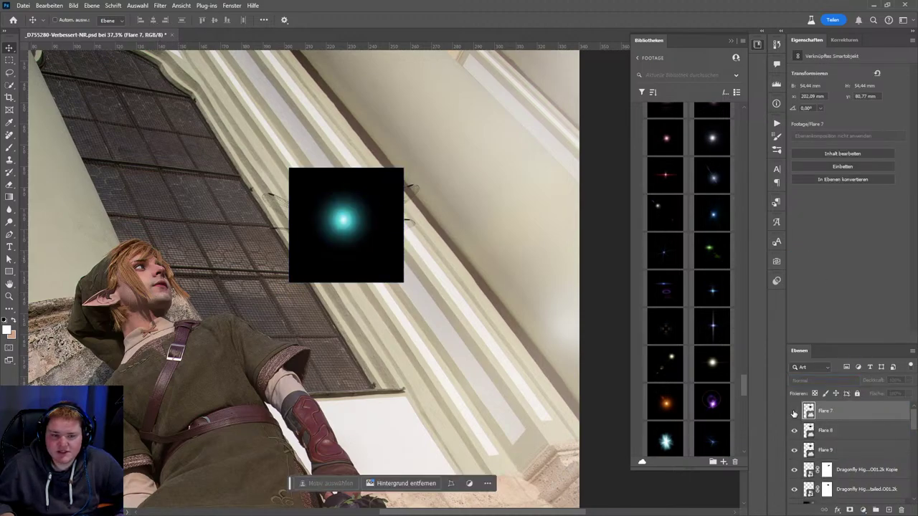
{"action": "left_click", "coordinate": [804, 431]}
{"action": "left_click", "coordinate": [793, 430]}
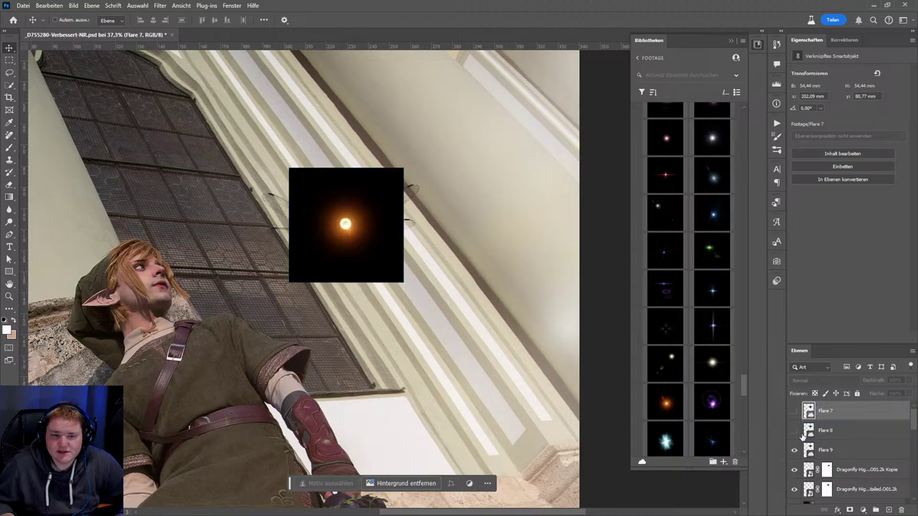
{"action": "left_click", "coordinate": [839, 449]}
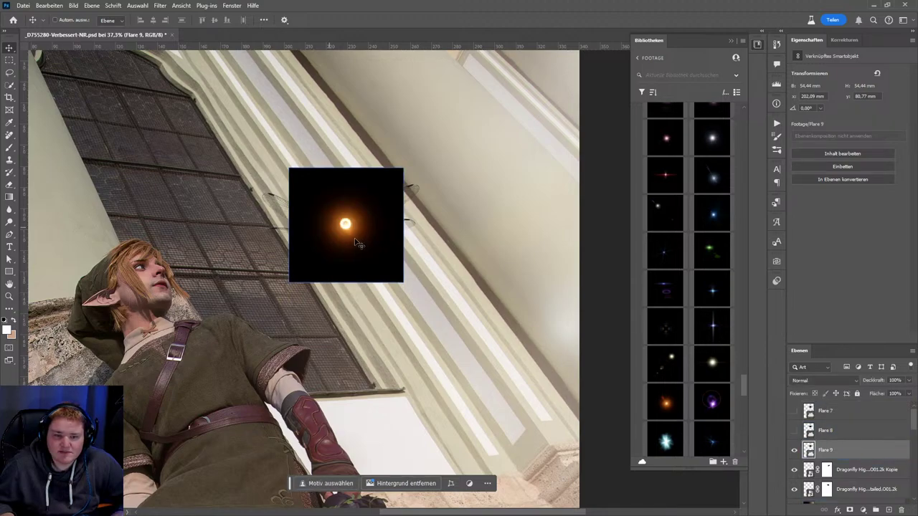
- Enlarge Flare 9 evenly from its centre to about 99,82 mm square
{"action": "key", "text": "ctrl+t"}
{"action": "left_click_drag", "start_coordinate": [402, 225], "coordinate": [449, 222]}
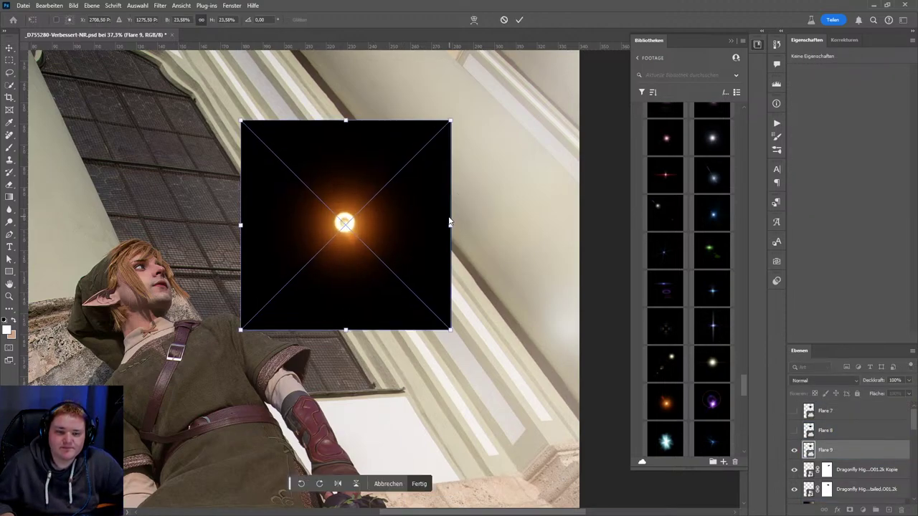
{"action": "left_click", "coordinate": [520, 20]}
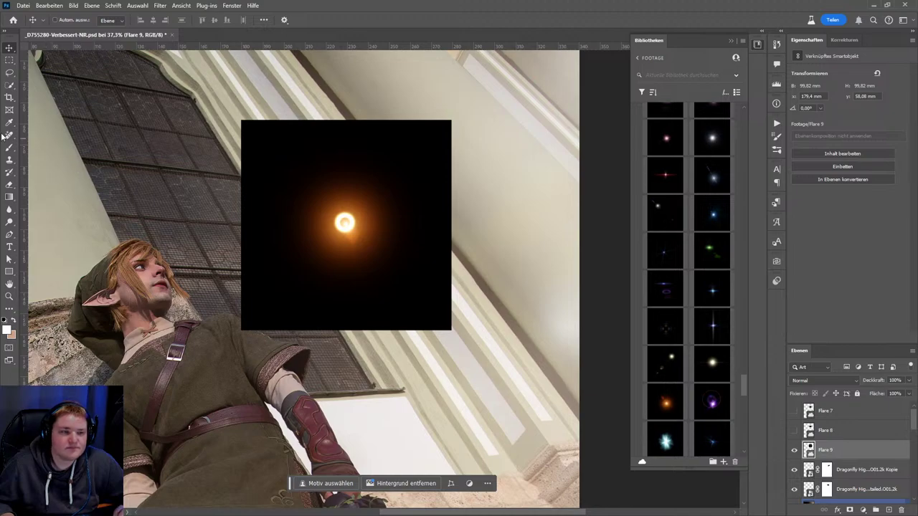
- Switch the selection tool to the Elliptical Marquee
{"action": "left_click", "coordinate": [10, 61]}
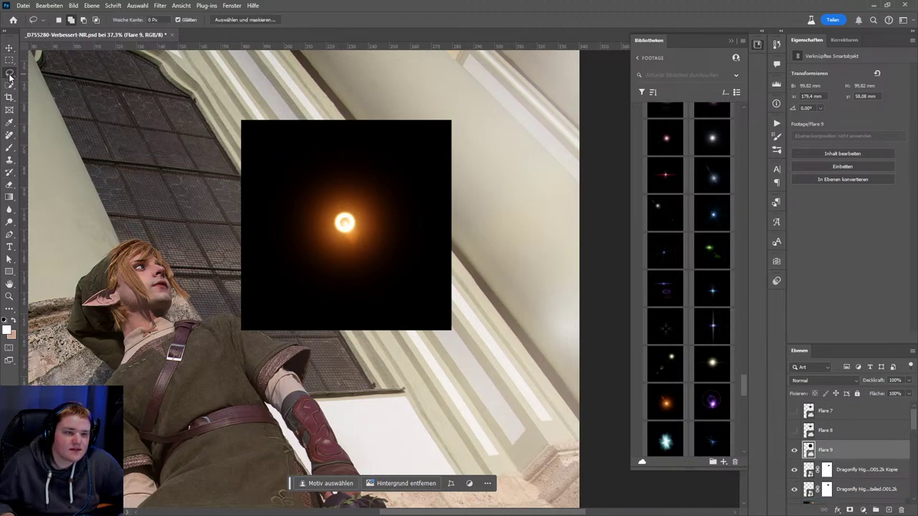
{"action": "right_click", "coordinate": [10, 61]}
{"action": "left_click", "coordinate": [43, 78]}
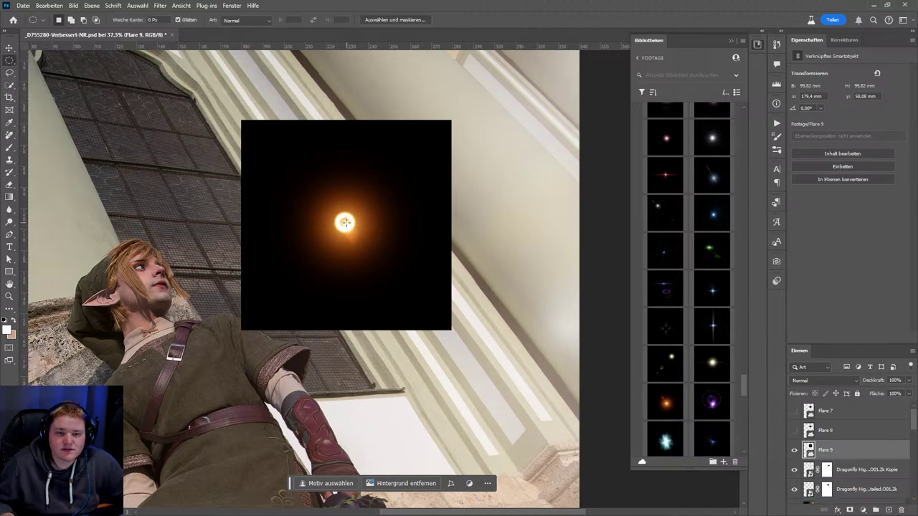
- Mask Flare 9 to a circle around its orange core, feathered to about 22 px
{"action": "left_click_drag", "start_coordinate": [344, 223], "coordinate": [363, 203]}
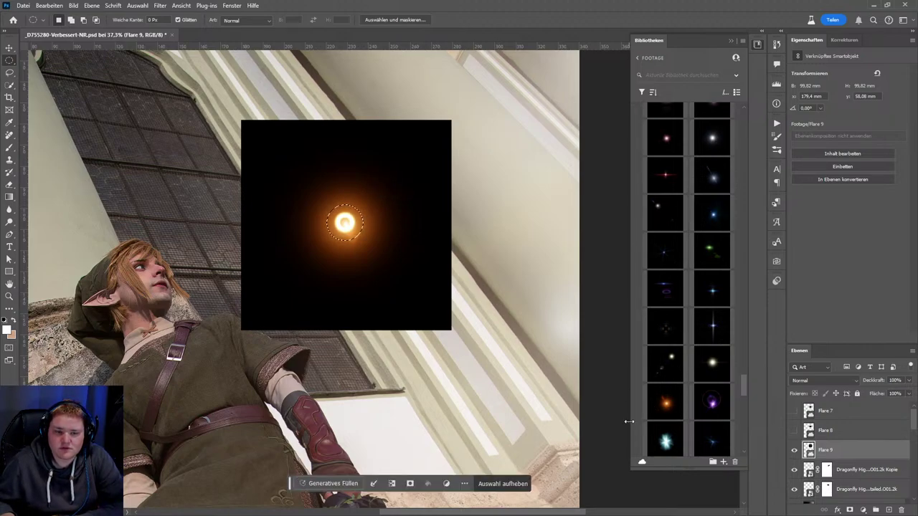
{"action": "left_click", "coordinate": [849, 510]}
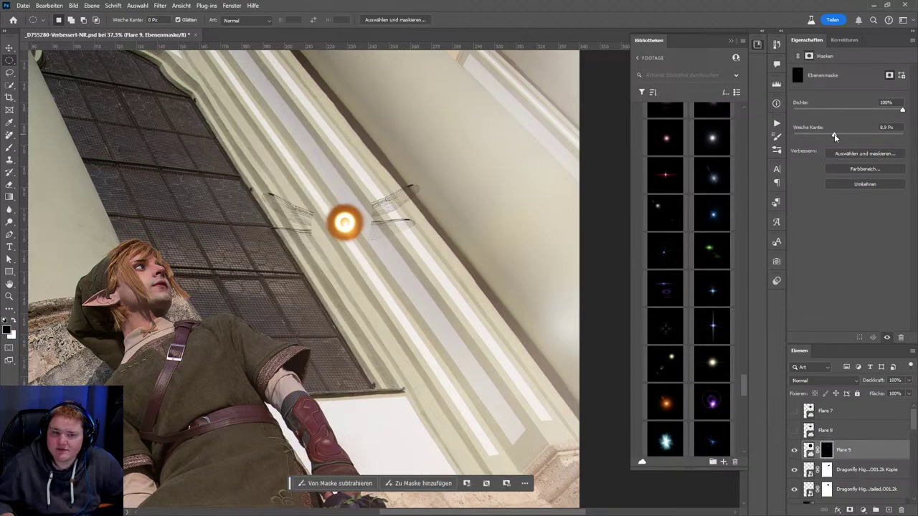
{"action": "left_click_drag", "start_coordinate": [833, 134], "coordinate": [838, 136]}
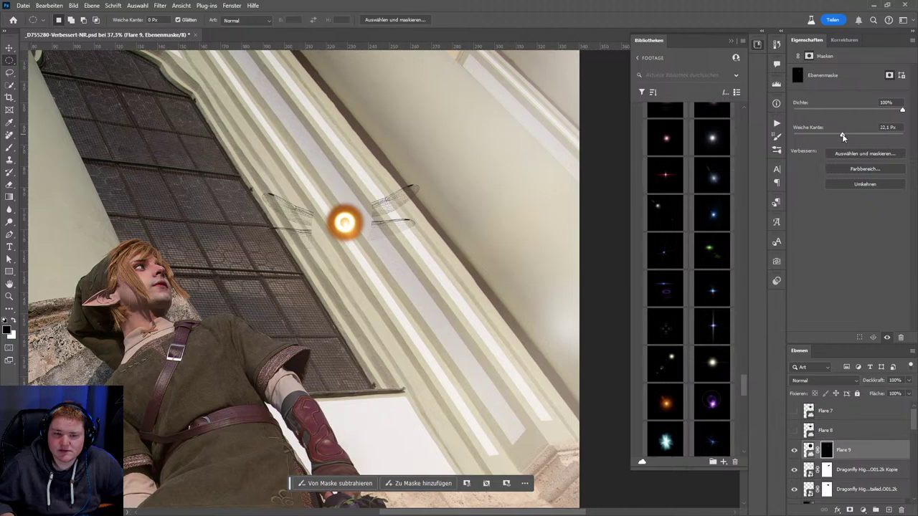
- Show Flare 8, set it to Negativ multiplizieren, and nudge it onto the glow centre
{"action": "left_click", "coordinate": [828, 433]}
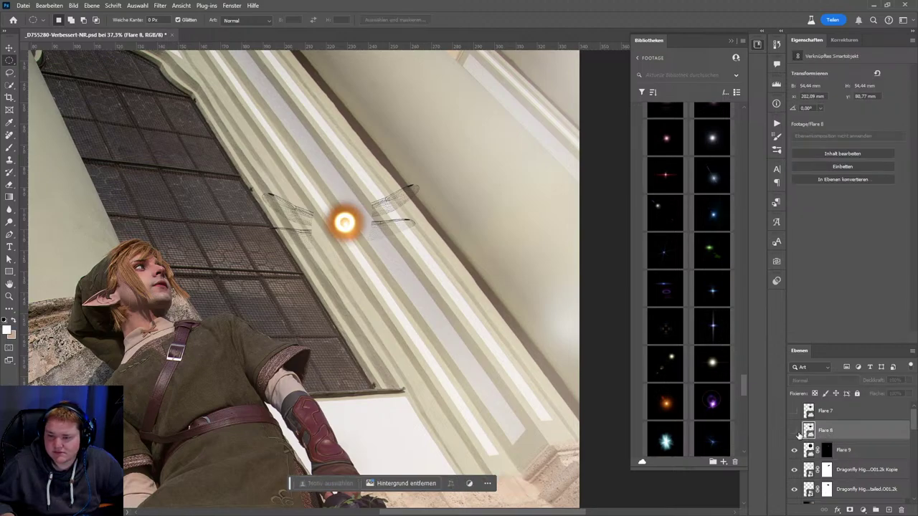
{"action": "left_click", "coordinate": [793, 431]}
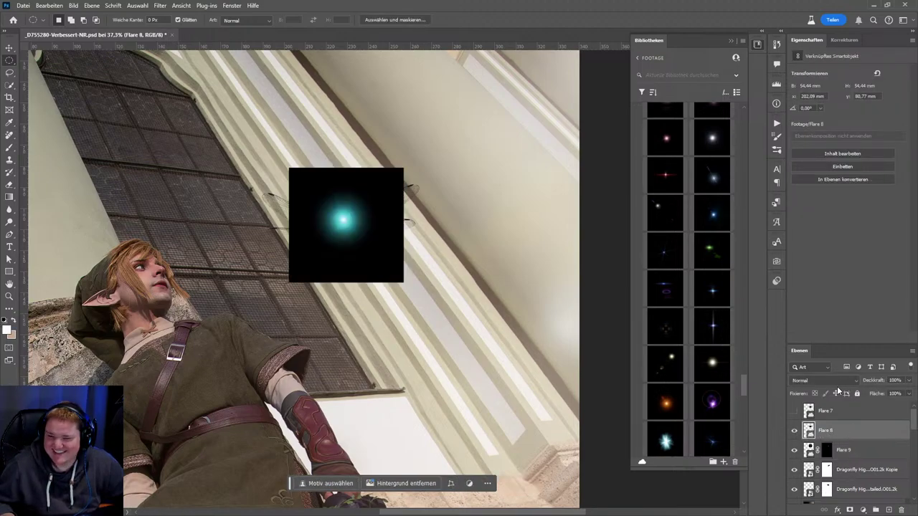
{"action": "left_click", "coordinate": [829, 381]}
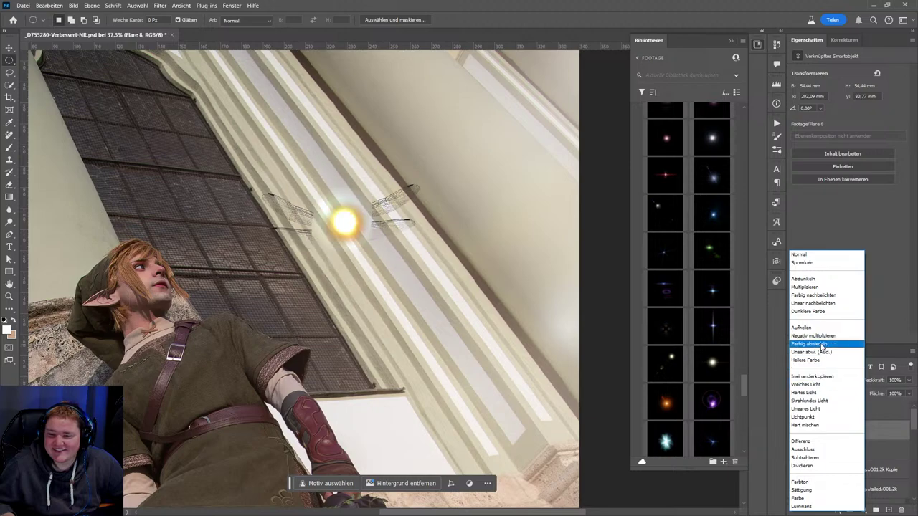
{"action": "left_click", "coordinate": [814, 336]}
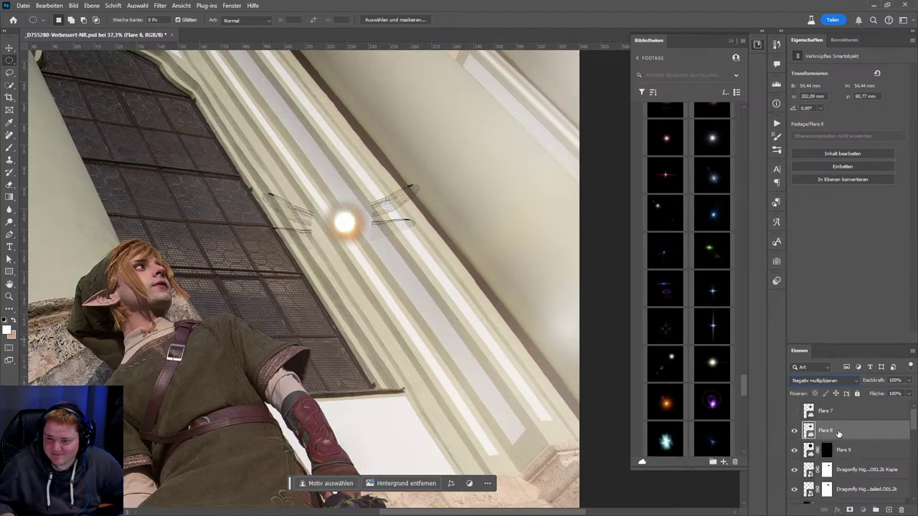
{"action": "key", "text": "v"}
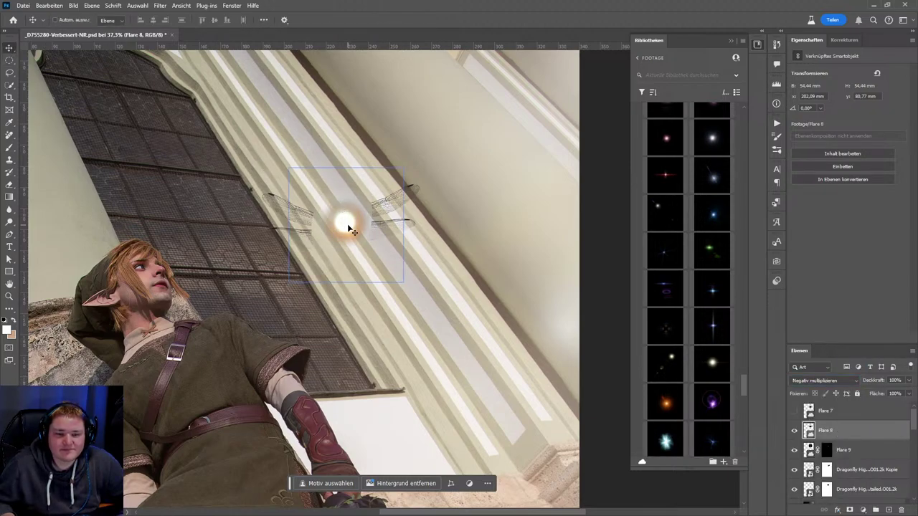
{"action": "left_click_drag", "start_coordinate": [350, 228], "coordinate": [353, 233]}
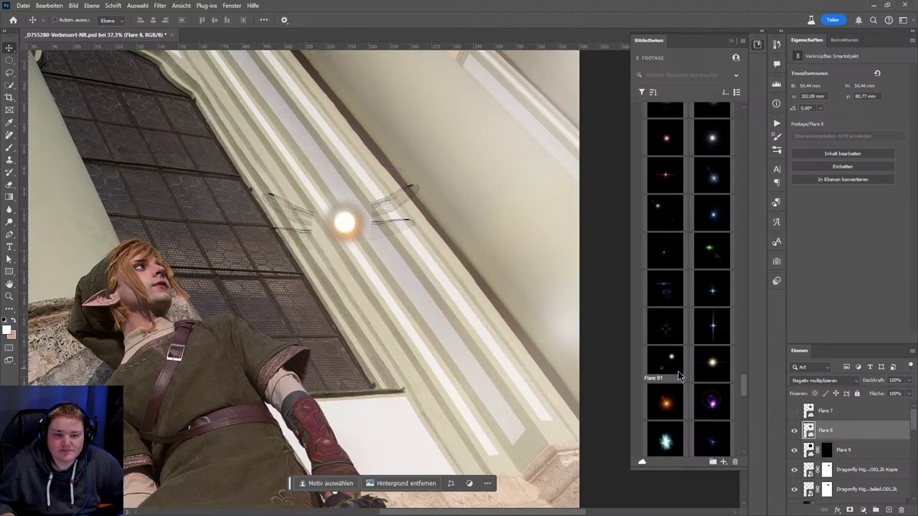
- Show the blue Flare 7, set it to Negativ multiplizieren, and centre it over the glows
{"action": "left_click", "coordinate": [804, 413]}
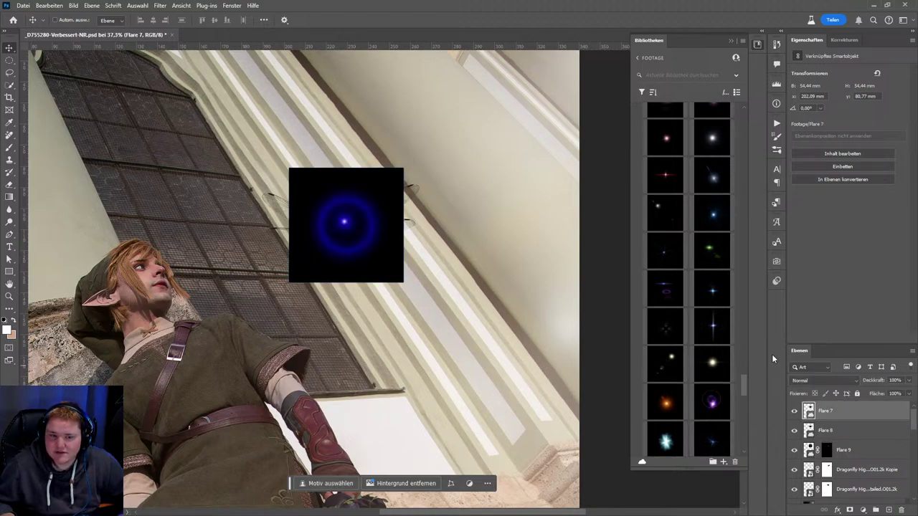
{"action": "left_click_drag", "start_coordinate": [365, 267], "coordinate": [362, 262]}
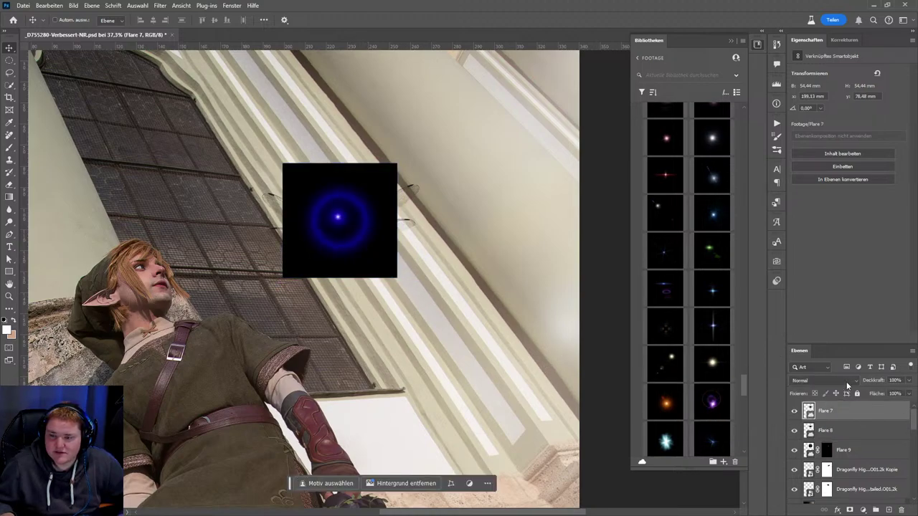
{"action": "left_click", "coordinate": [841, 380]}
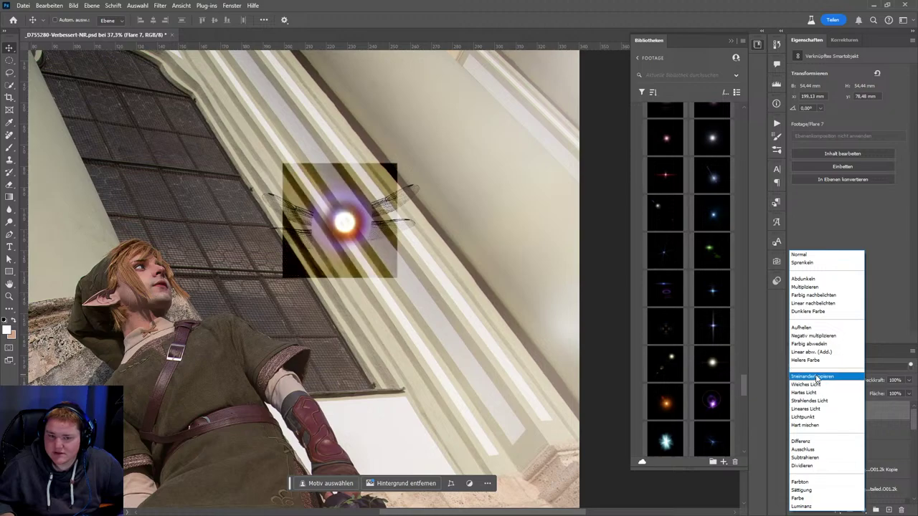
{"action": "left_click", "coordinate": [812, 335]}
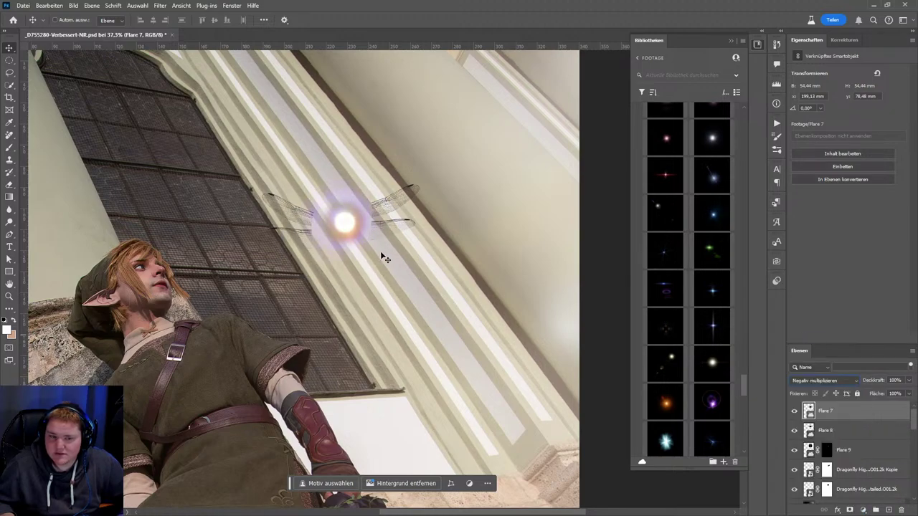
{"action": "left_click_drag", "start_coordinate": [346, 242], "coordinate": [352, 252]}
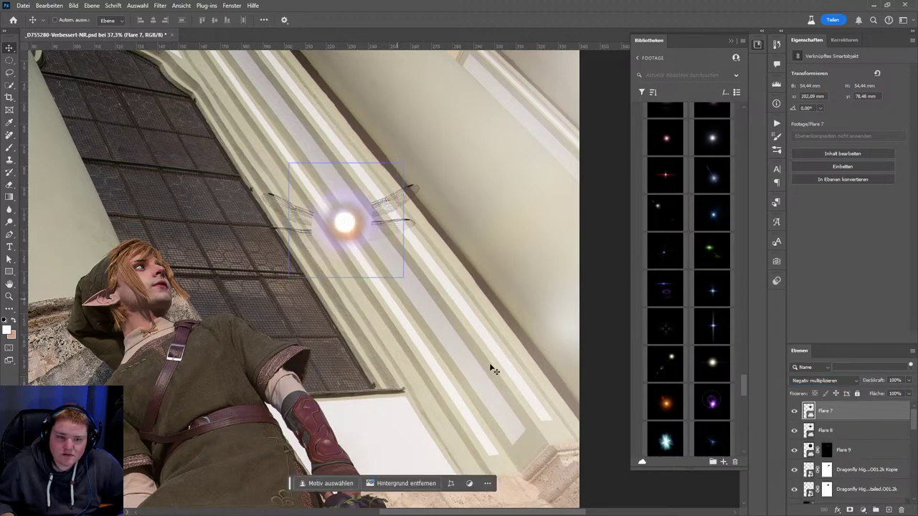
- Merge all three flares into one smart object named Flare 7, blended Negativ multiplizieren
{"action": "scroll", "coordinate": [375, 207], "scroll_direction": "up", "scroll_amount": 1}
{"action": "scroll", "coordinate": [369, 230], "scroll_direction": "up", "scroll_amount": 1}
{"action": "scroll", "coordinate": [365, 254], "scroll_direction": "up", "scroll_amount": 1}
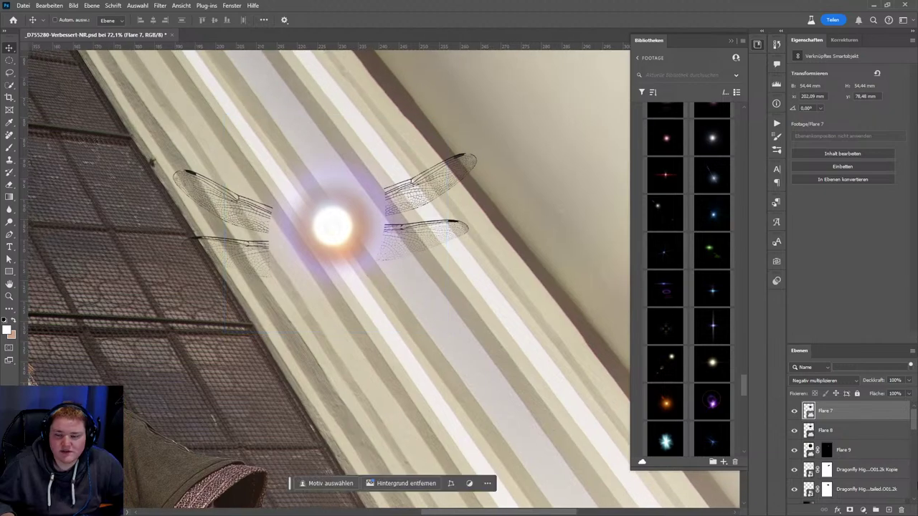
{"action": "left_click", "coordinate": [843, 449]}
{"action": "left_click", "coordinate": [825, 410], "text": "shift"}
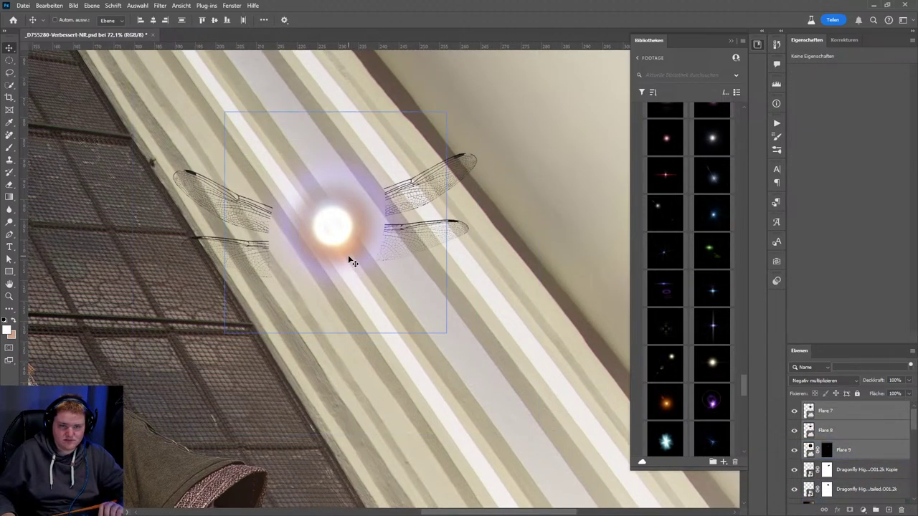
{"action": "right_click", "coordinate": [859, 450]}
{"action": "left_click", "coordinate": [846, 108]}
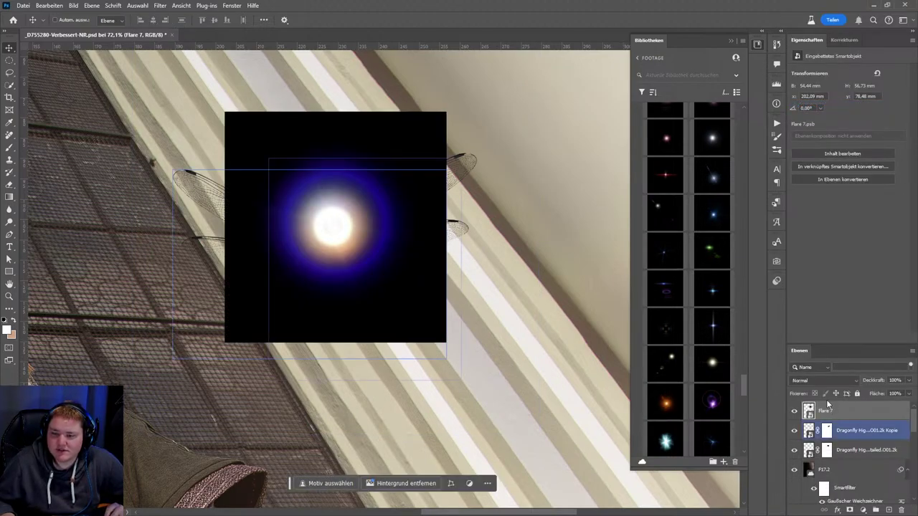
{"action": "left_click", "coordinate": [823, 380]}
{"action": "left_click", "coordinate": [812, 341]}
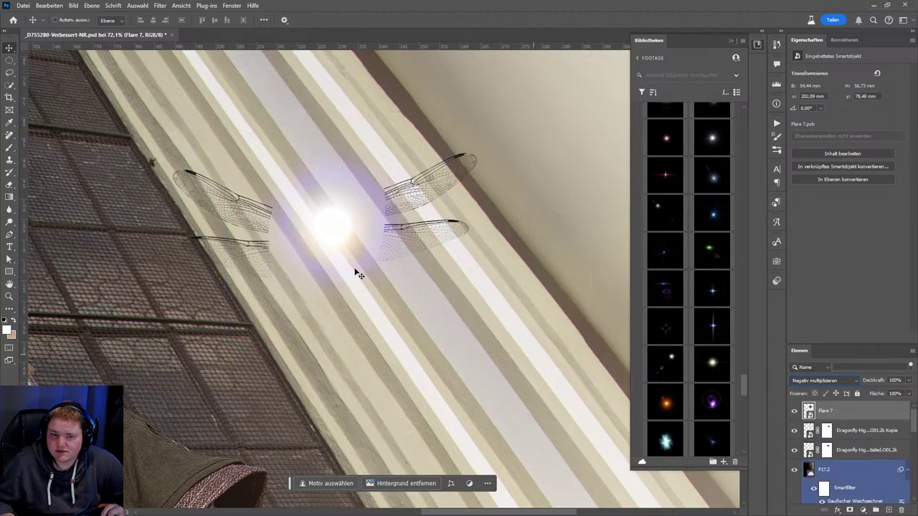
{"action": "scroll", "coordinate": [405, 247], "scroll_direction": "down", "scroll_amount": 4}
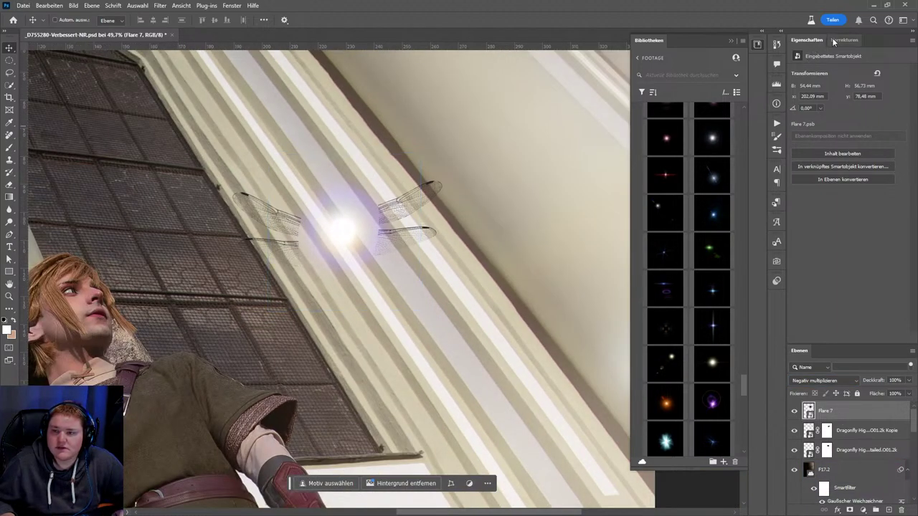
- Add a Hue/Saturation adjustment clipped to Flare 7 with Colorize enabled
{"action": "left_click", "coordinate": [833, 42]}
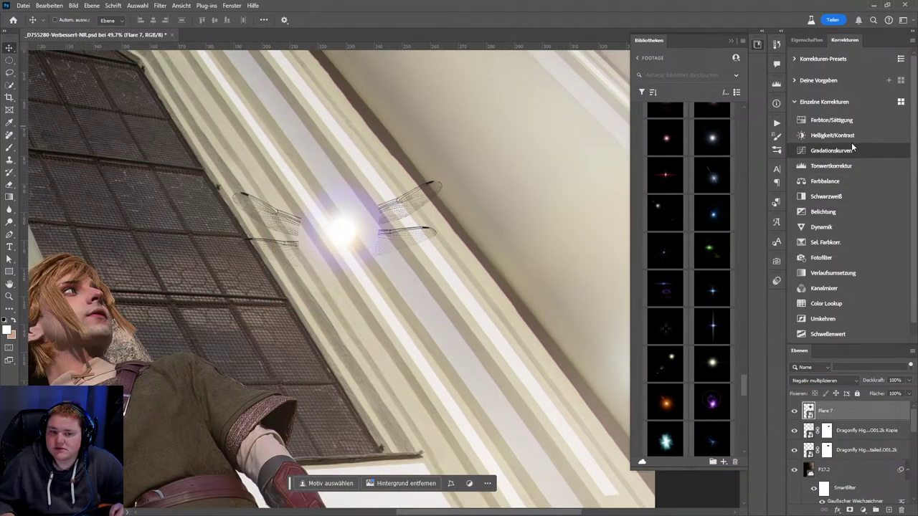
{"action": "left_click", "coordinate": [826, 120]}
{"action": "left_click", "coordinate": [810, 420], "text": "alt"}
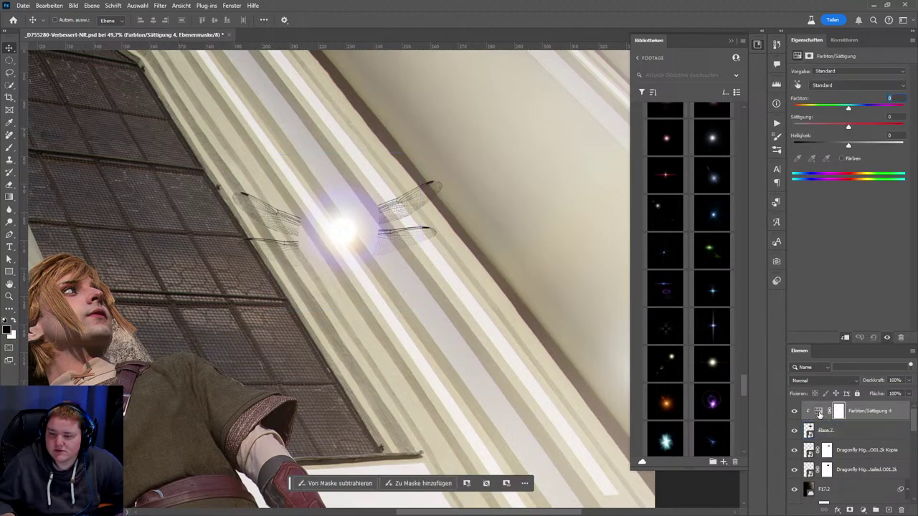
{"action": "left_click", "coordinate": [841, 159]}
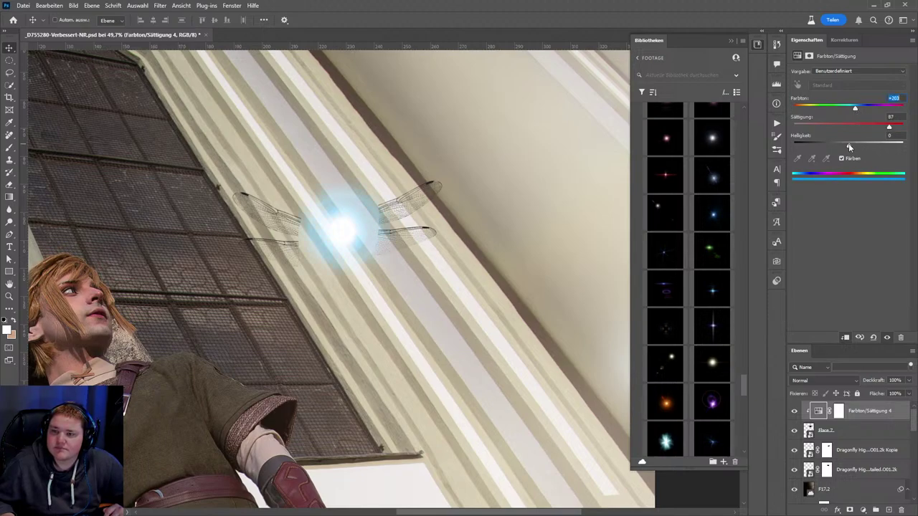
- Set the flare tint to hue 203, saturation 87, lightness 0
{"action": "left_click_drag", "start_coordinate": [848, 147], "coordinate": [851, 154]}
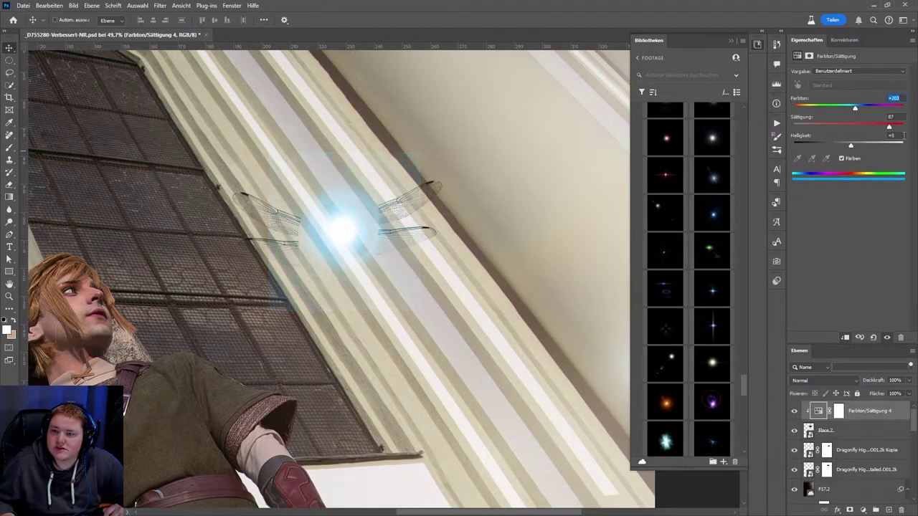
{"action": "left_click", "coordinate": [894, 135]}
{"action": "type", "text": "0"}
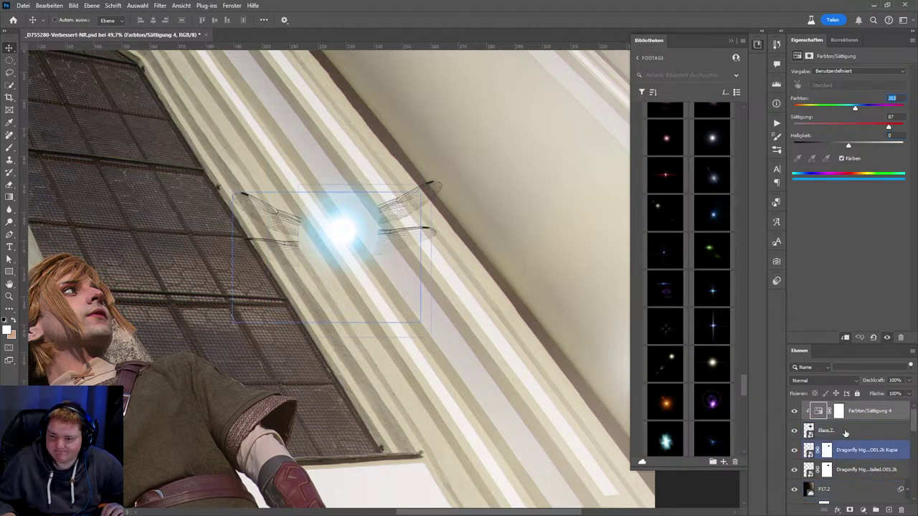
{"action": "left_click", "coordinate": [823, 418], "text": "alt"}
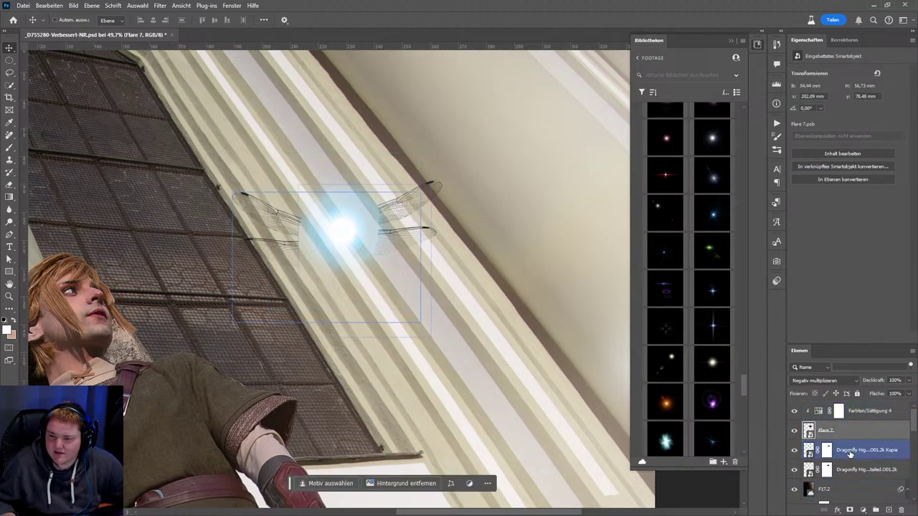
{"action": "left_click", "coordinate": [838, 411]}
{"action": "key", "text": "Escape"}
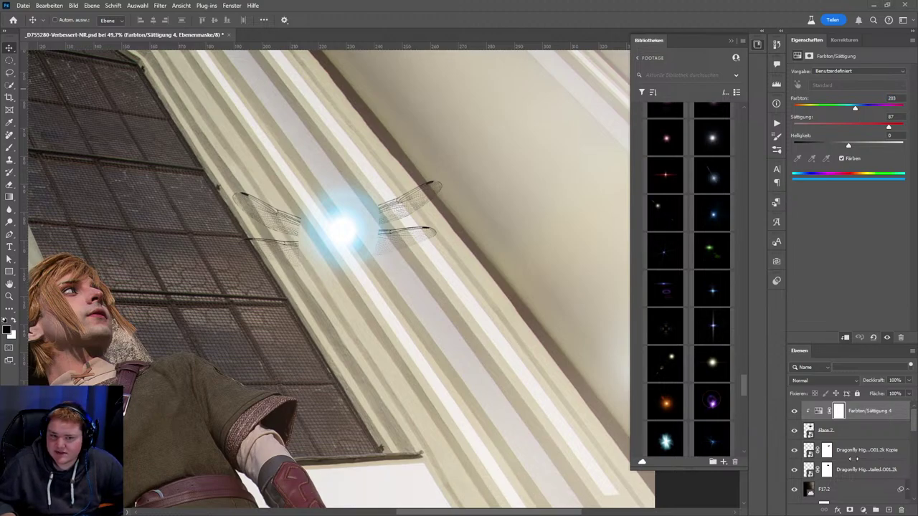
{"action": "left_click", "coordinate": [866, 416]}
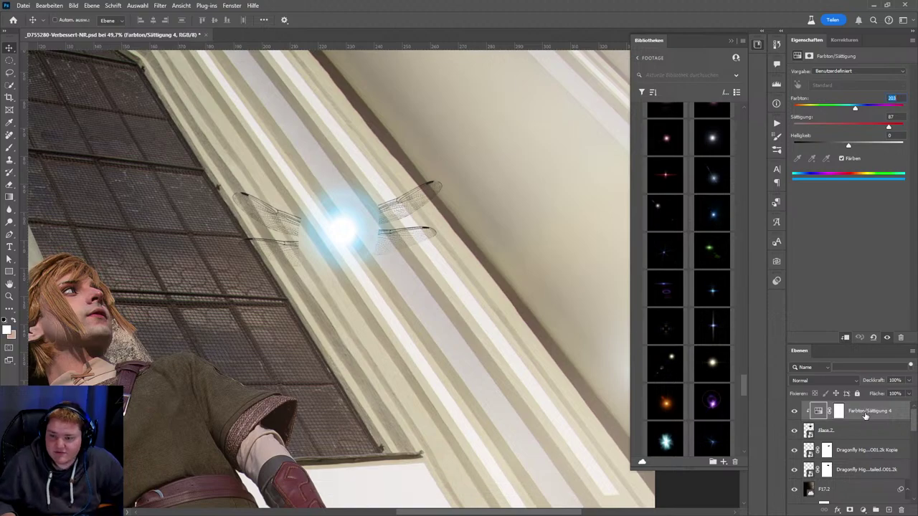
- Copy the blue tint onto the dragonfly copy, clipped, with lightness raised to +91
{"action": "left_click_drag", "start_coordinate": [866, 415], "coordinate": [810, 430]}
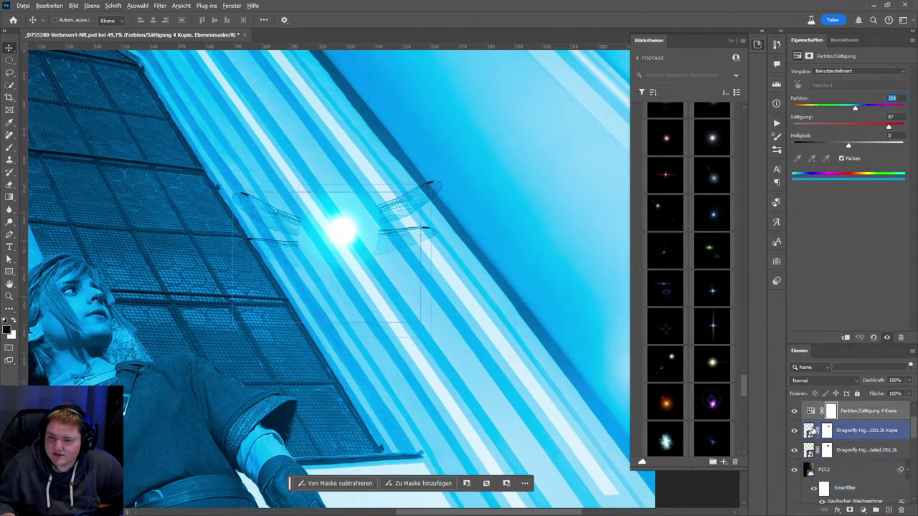
{"action": "left_click", "coordinate": [863, 420], "text": "alt"}
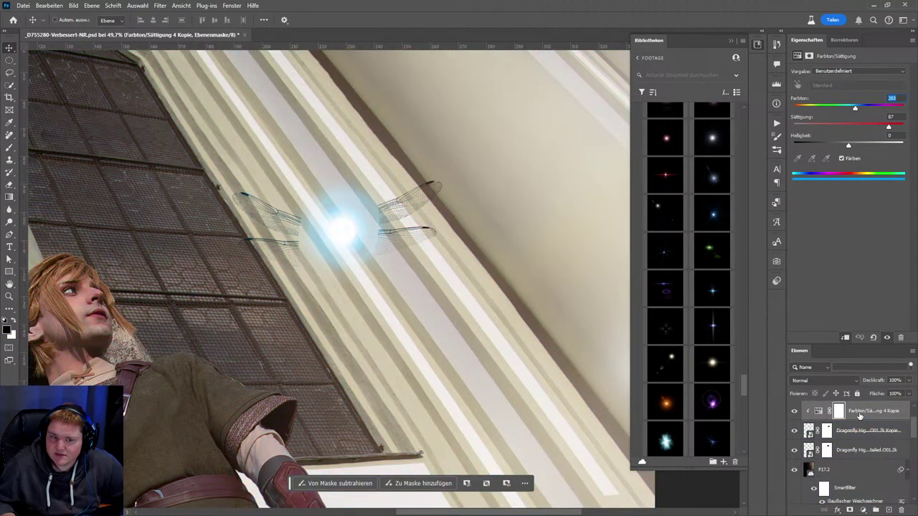
{"action": "left_click", "coordinate": [818, 410]}
{"action": "mouse_move", "coordinate": [849, 147]}
{"action": "left_mouse_down"}
{"action": "mouse_move", "coordinate": [889, 148]}
{"action": "mouse_move", "coordinate": [895, 158]}
{"action": "left_mouse_up"}
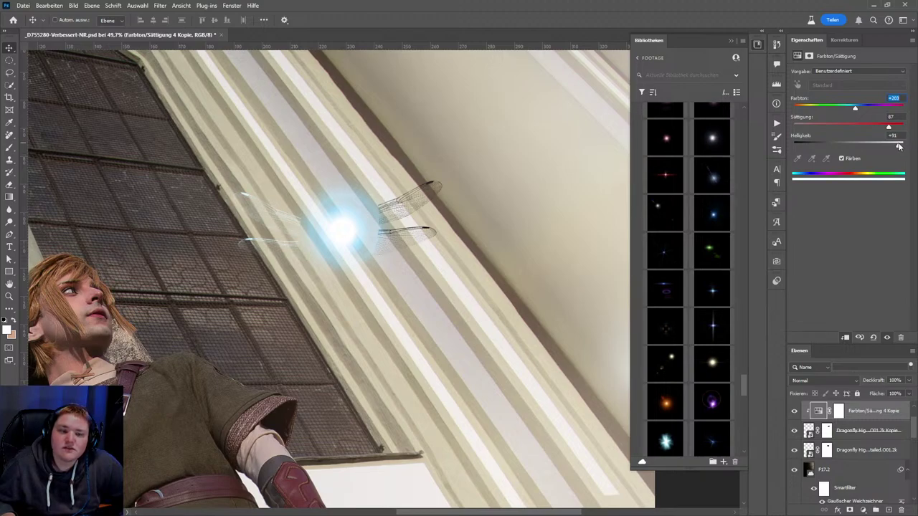
- Copy the pale blue tint onto the lower dragonfly layer and clip it there
{"action": "left_click_drag", "start_coordinate": [867, 411], "coordinate": [830, 439], "text": "alt"}
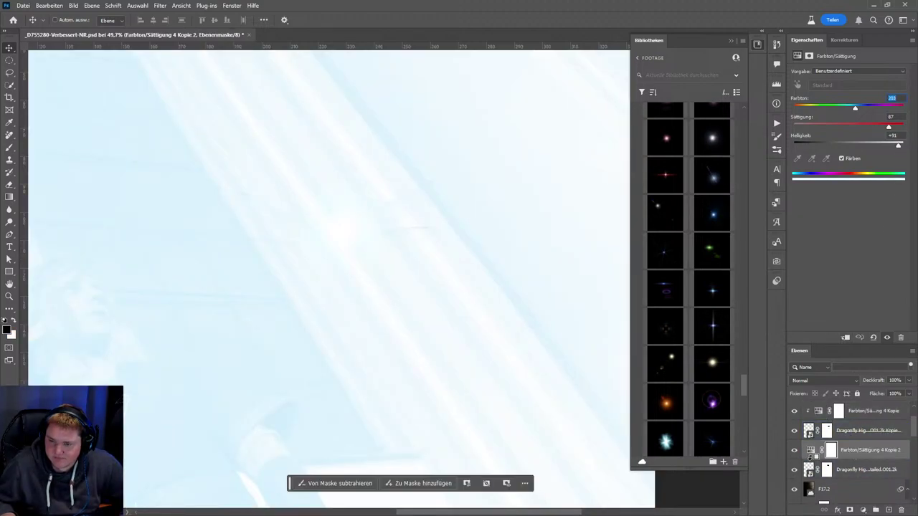
{"action": "left_click", "coordinate": [810, 457], "text": "alt"}
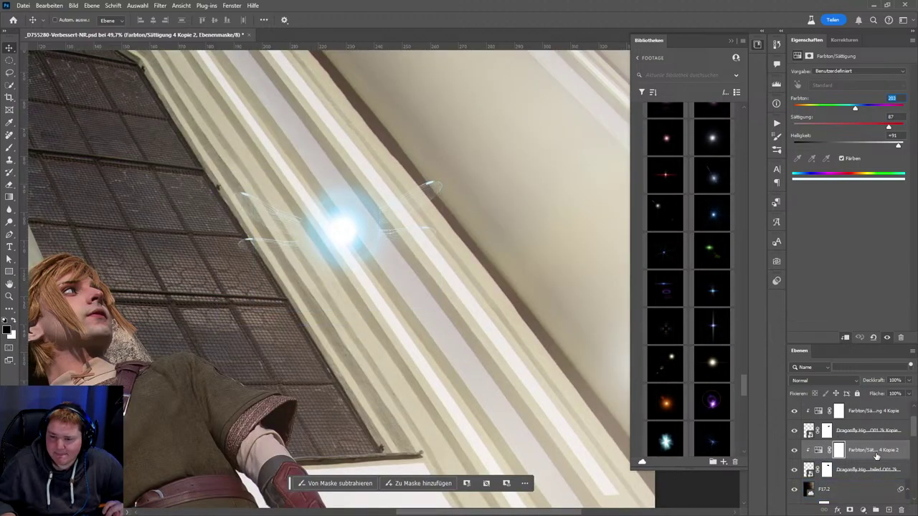
{"action": "left_click", "coordinate": [860, 468]}
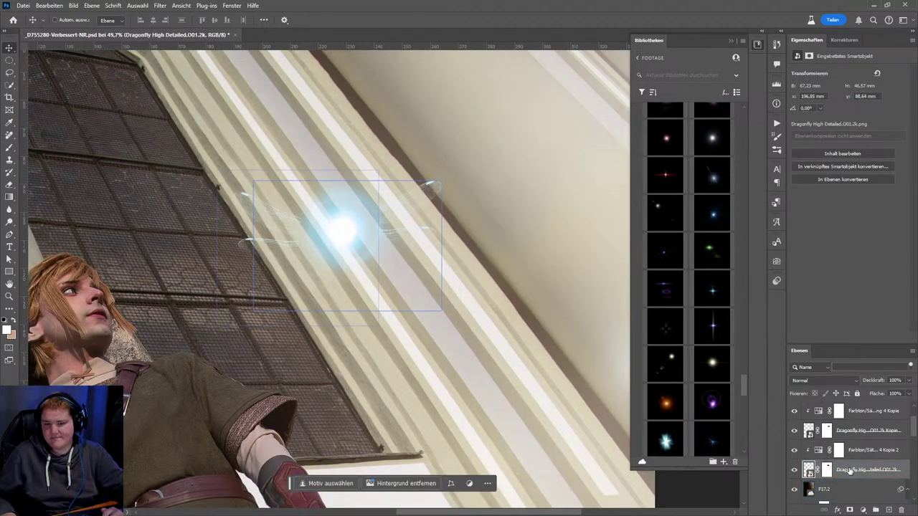
- Give the lower dragonfly layer a drop shadow with distance 5, spread 0, size 2
{"action": "right_click", "coordinate": [860, 469]}
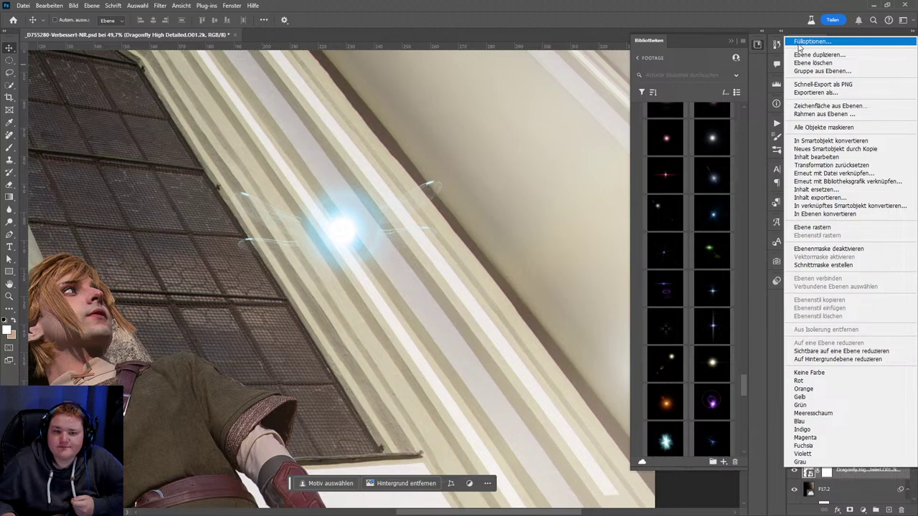
{"action": "left_click", "coordinate": [810, 42]}
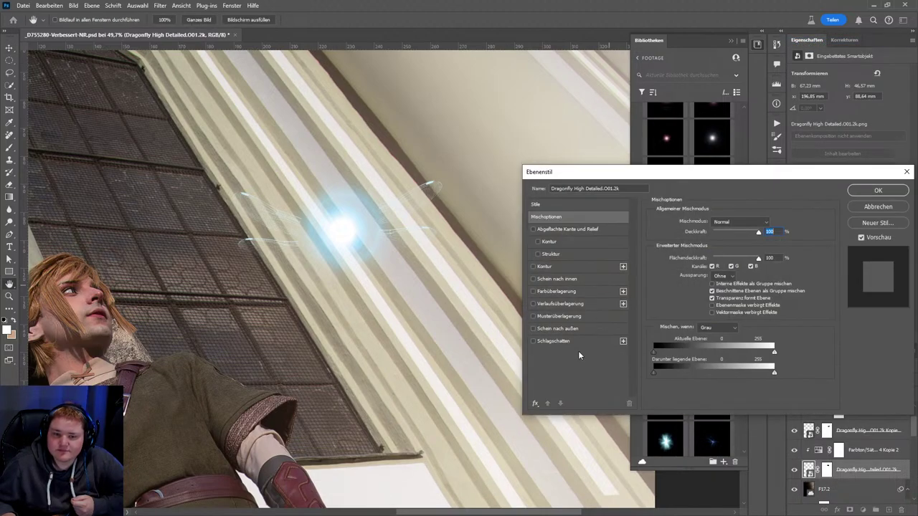
{"action": "left_click", "coordinate": [535, 342]}
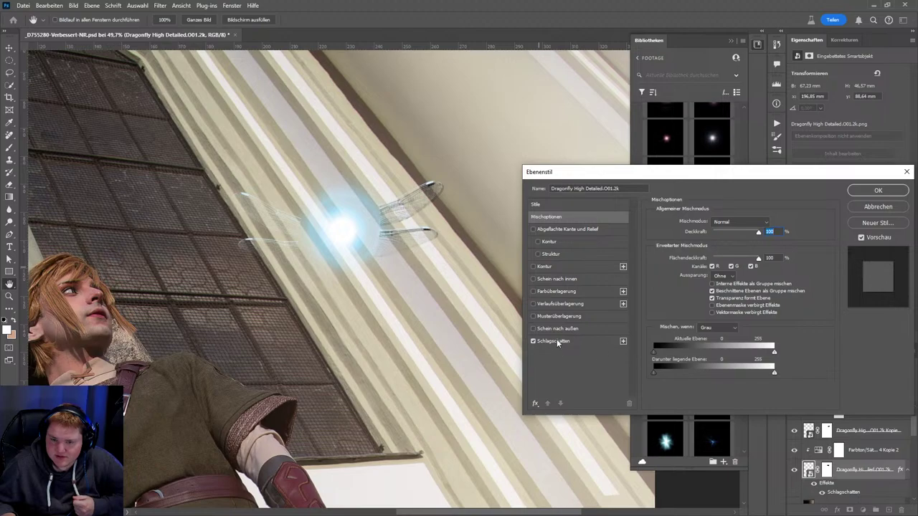
{"action": "left_click", "coordinate": [558, 342]}
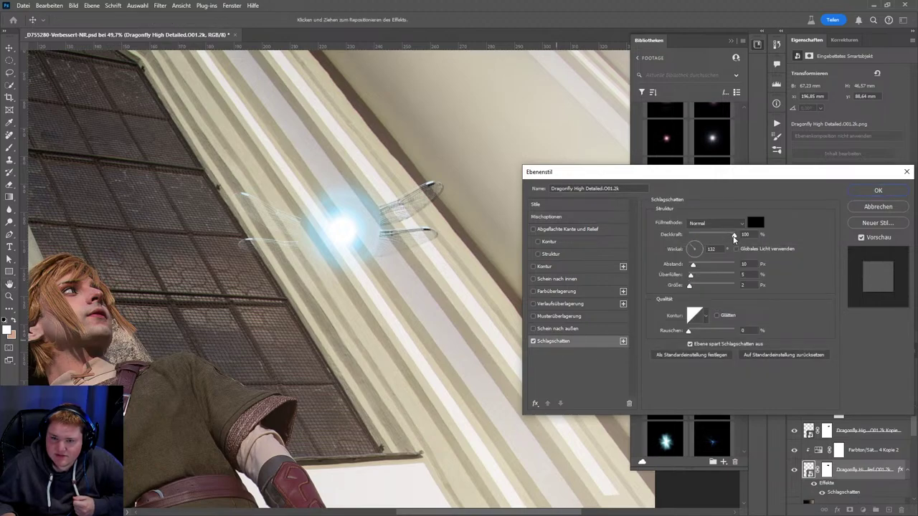
{"action": "mouse_move", "coordinate": [733, 237]}
{"action": "left_mouse_down"}
{"action": "mouse_move", "coordinate": [724, 237]}
{"action": "mouse_move", "coordinate": [733, 237]}
{"action": "left_mouse_up"}
{"action": "left_click_drag", "start_coordinate": [680, 266], "coordinate": [676, 266]}
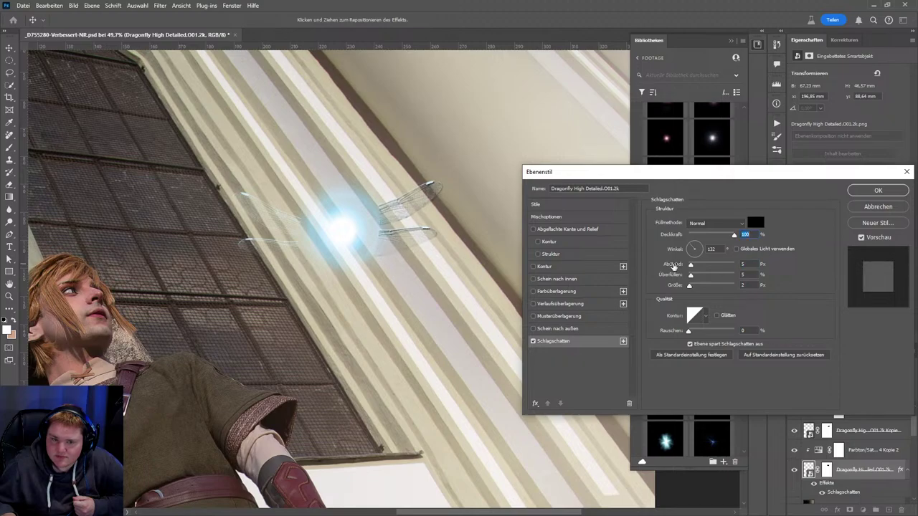
{"action": "left_click_drag", "start_coordinate": [677, 286], "coordinate": [666, 278]}
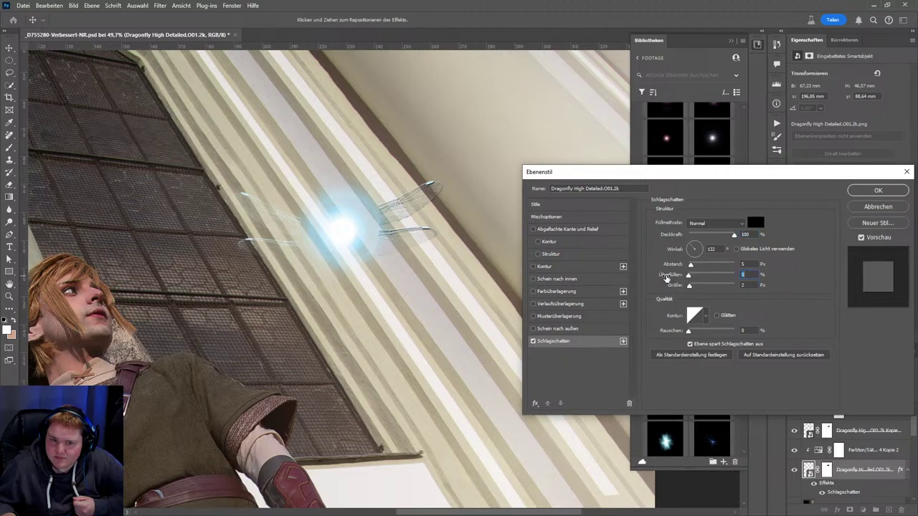
{"action": "left_click", "coordinate": [874, 192]}
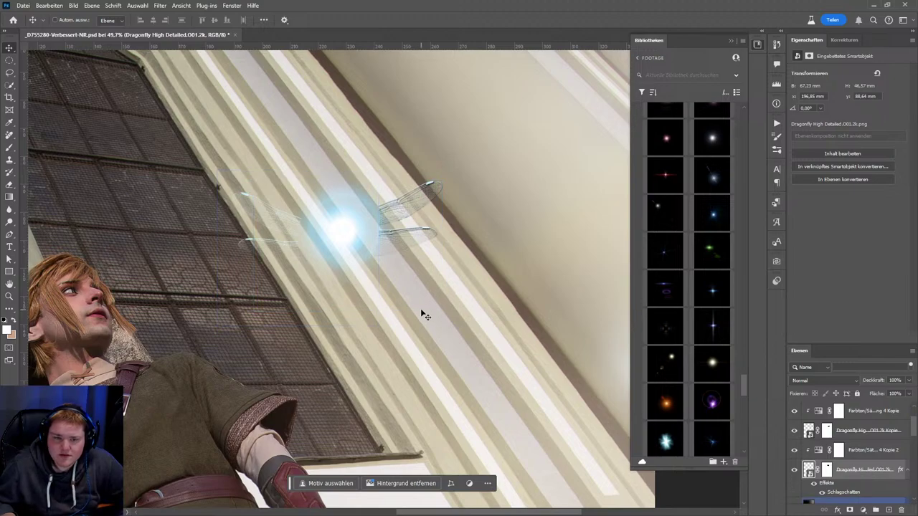
{"action": "scroll", "coordinate": [445, 254], "scroll_direction": "right", "scroll_amount": 1}
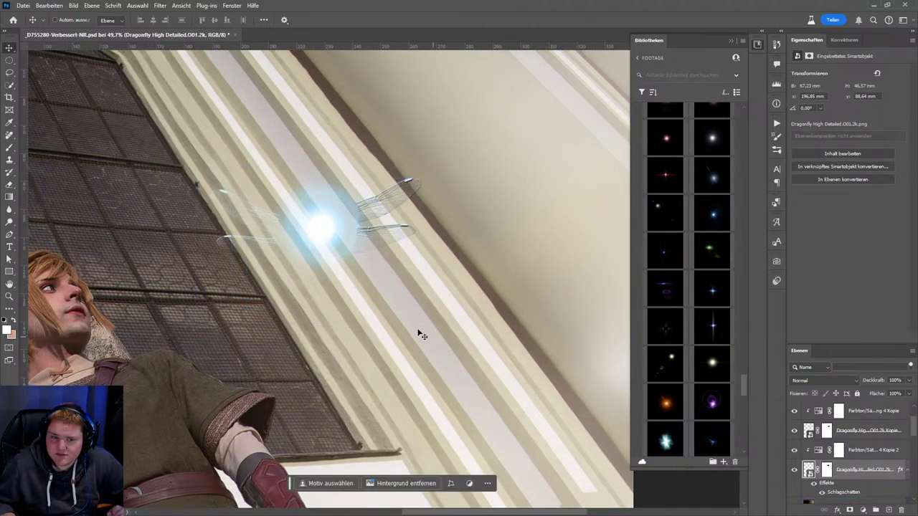
- Copy the drop shadow style and paste it onto the dragonfly copy layer
{"action": "right_click", "coordinate": [855, 473]}
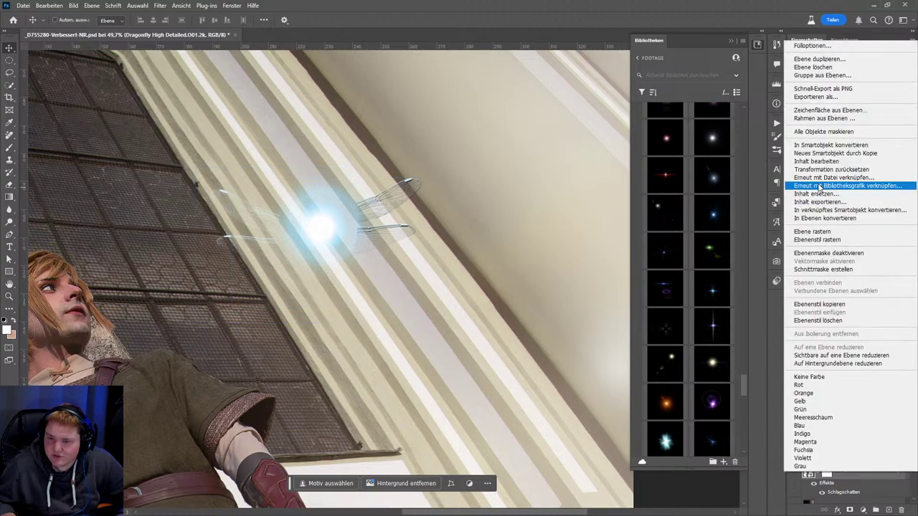
{"action": "left_click", "coordinate": [817, 304]}
{"action": "right_click", "coordinate": [856, 440]}
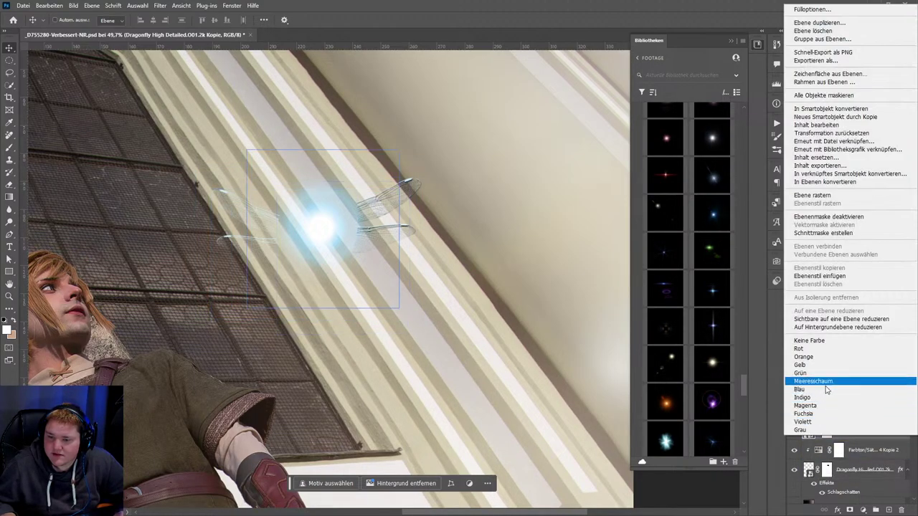
{"action": "left_click", "coordinate": [813, 276]}
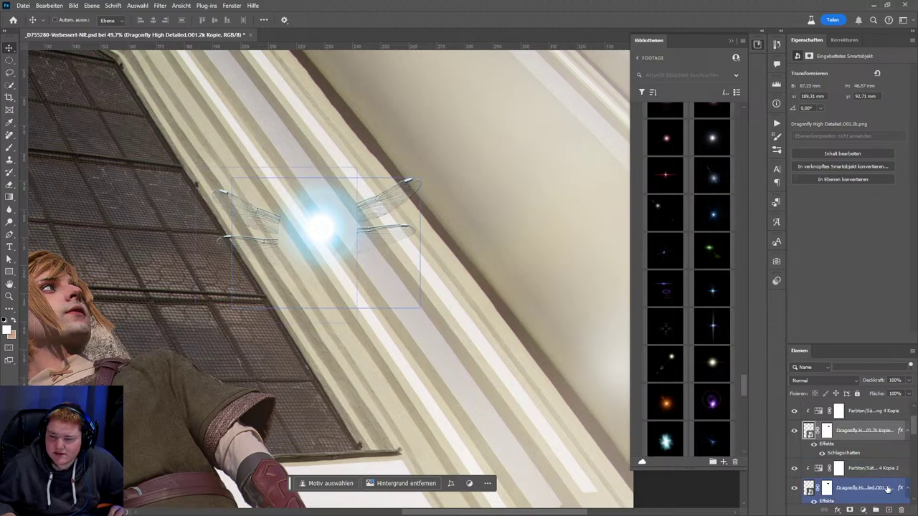
{"action": "left_click", "coordinate": [861, 471]}
{"action": "scroll", "coordinate": [864, 474], "scroll_direction": "down", "scroll_amount": 1}
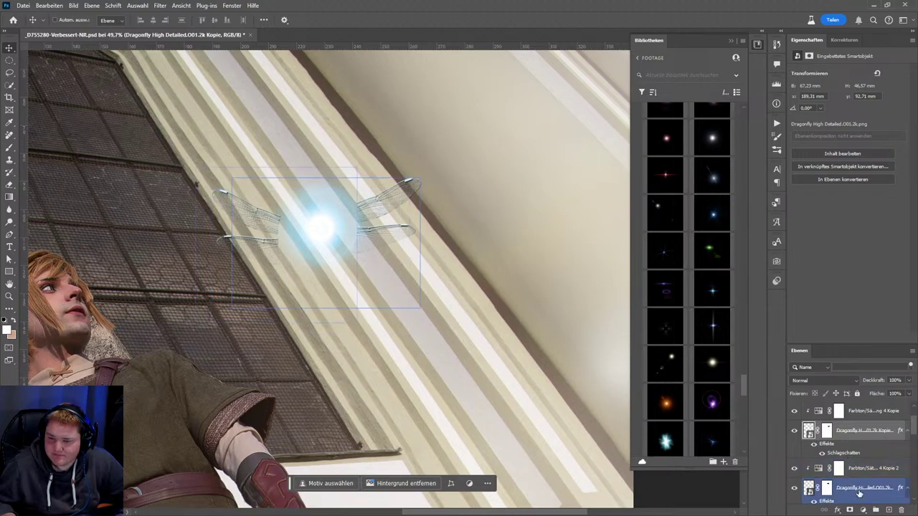
{"action": "left_click", "coordinate": [860, 433]}
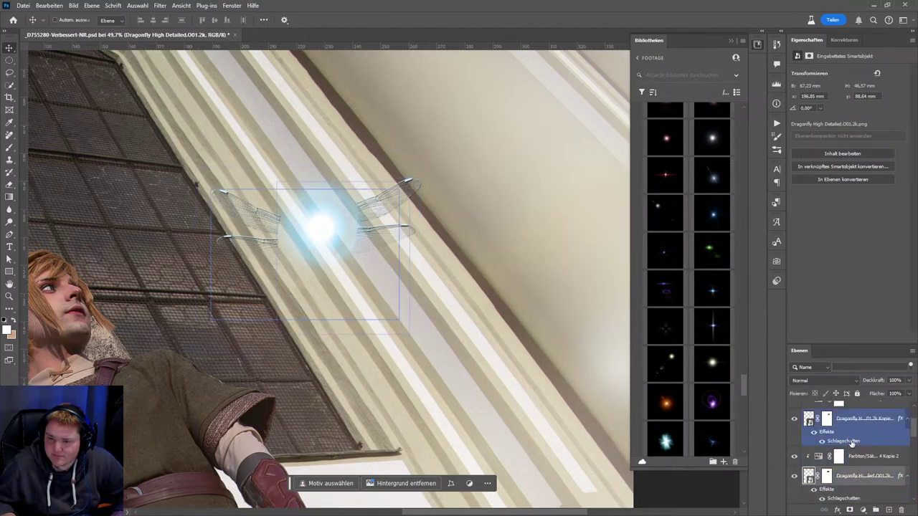
- Shrink the dragonfly copy's wings and place them around the glow at about x 206,67 mm, y 96,35 mm
{"action": "key", "text": "ctrl+t"}
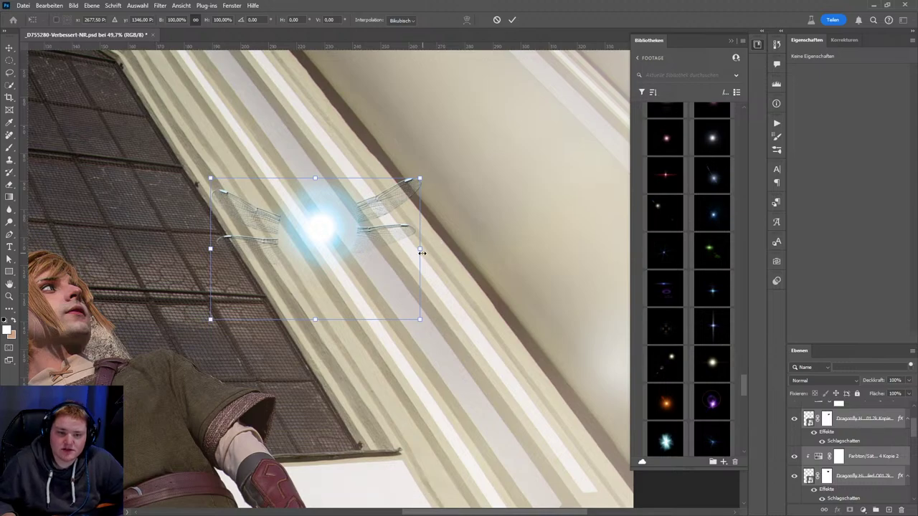
{"action": "left_click_drag", "start_coordinate": [422, 252], "coordinate": [344, 247]}
{"action": "left_click", "coordinate": [511, 21]}
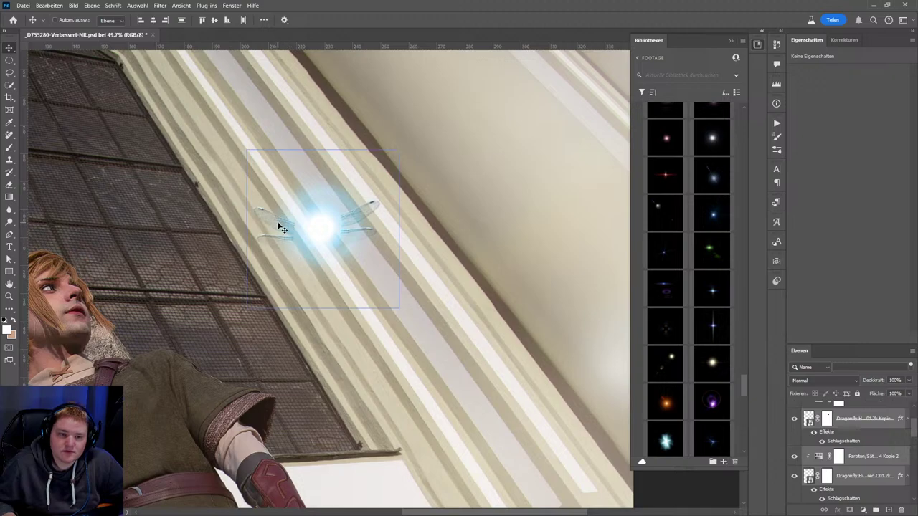
{"action": "right_click", "coordinate": [279, 223]}
{"action": "left_click", "coordinate": [306, 253]}
{"action": "left_click_drag", "start_coordinate": [296, 238], "coordinate": [288, 227]}
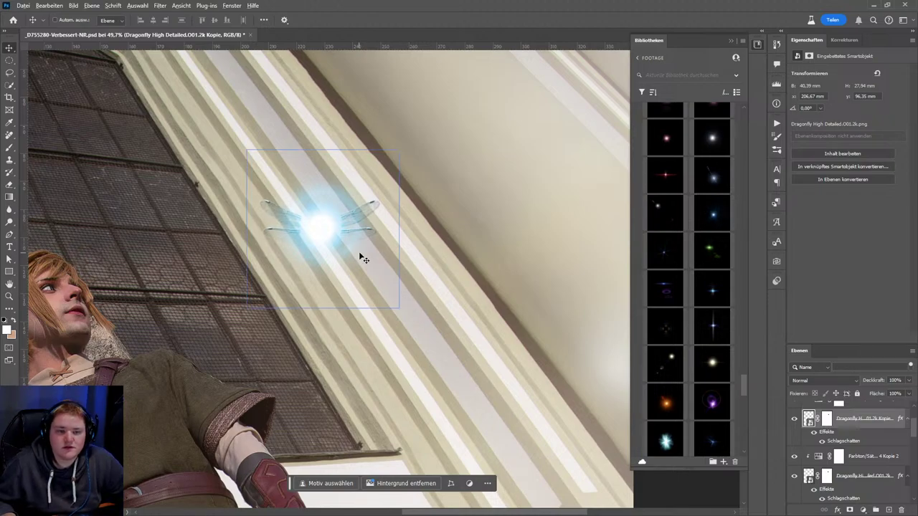
{"action": "scroll", "coordinate": [355, 253], "scroll_direction": "down", "scroll_amount": 3}
- Feather the dragonfly copy's wing mask to 6.0 px
{"action": "scroll", "coordinate": [342, 242], "scroll_direction": "up", "scroll_amount": 3}
{"action": "scroll", "coordinate": [342, 242], "scroll_direction": "up", "scroll_amount": 3}
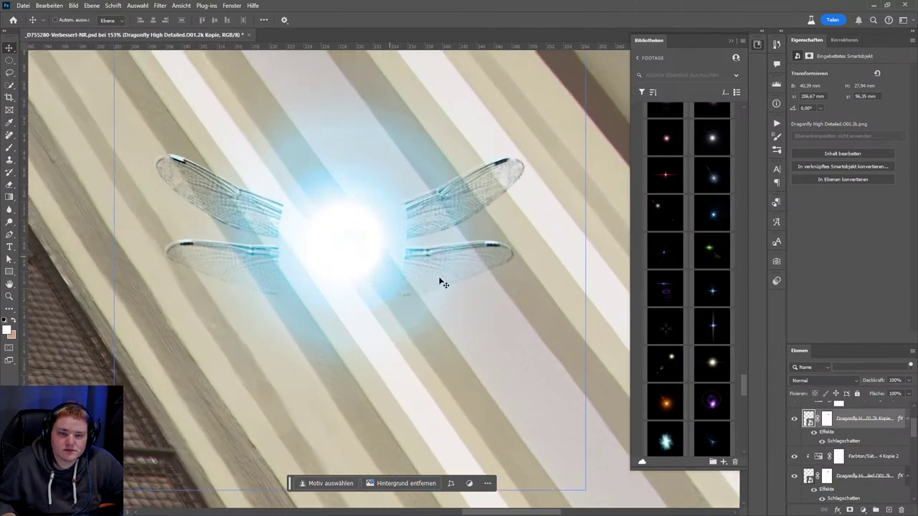
{"action": "scroll", "coordinate": [440, 280], "scroll_direction": "up", "scroll_amount": 2}
{"action": "left_click", "coordinate": [828, 419]}
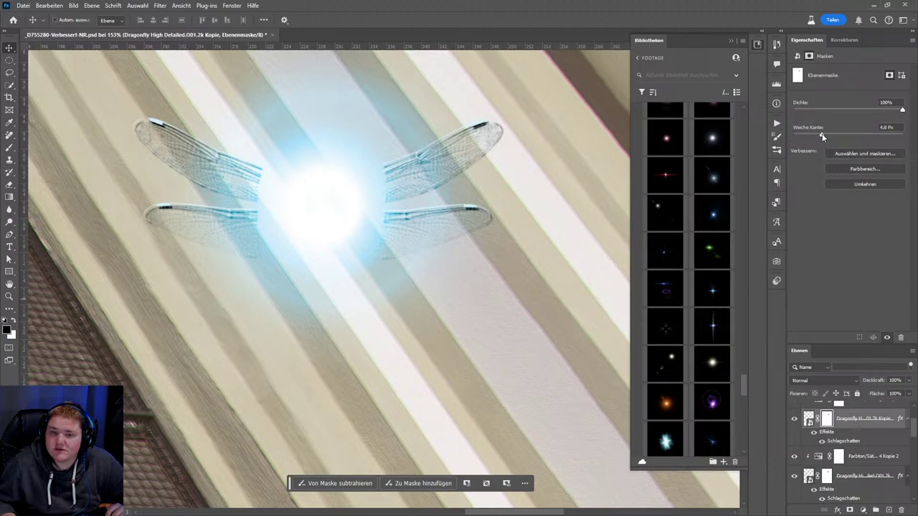
{"action": "left_click", "coordinate": [826, 135]}
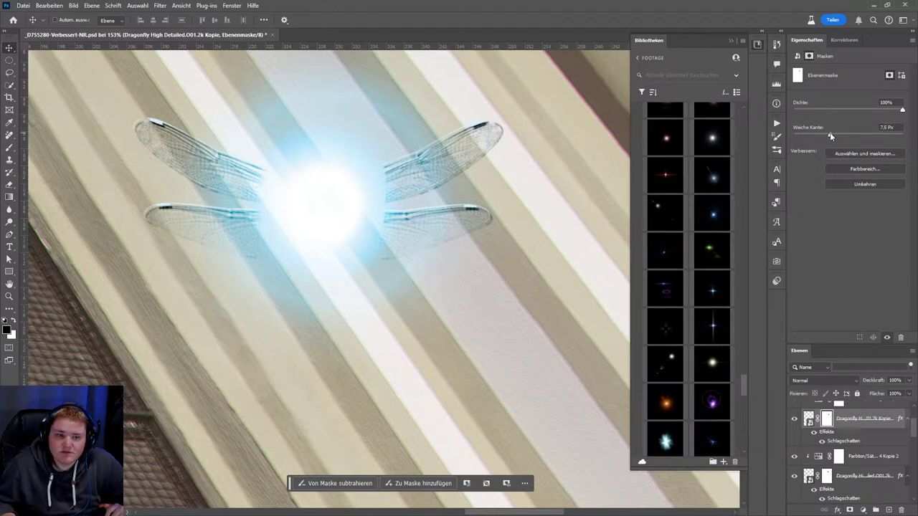
- Feather the lower dragonfly layer's mask to about 8.9 px
{"action": "left_click", "coordinate": [827, 475]}
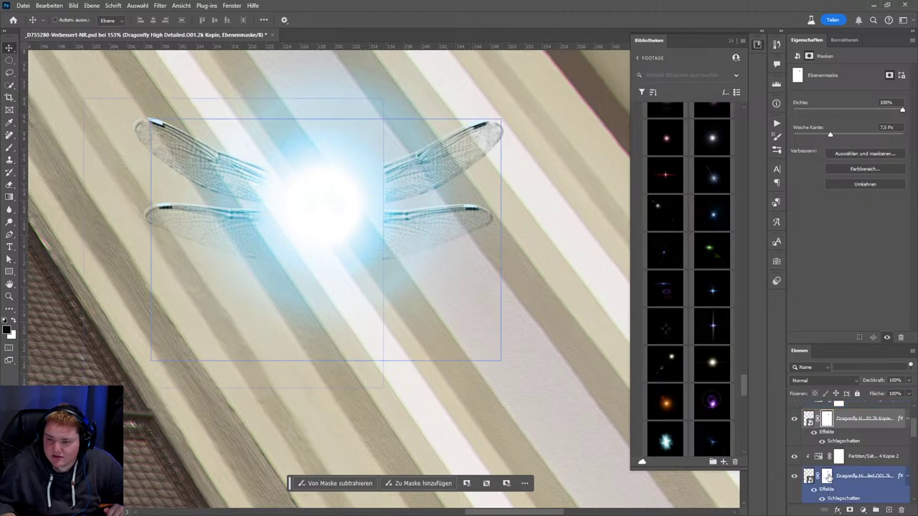
{"action": "left_click", "coordinate": [822, 462]}
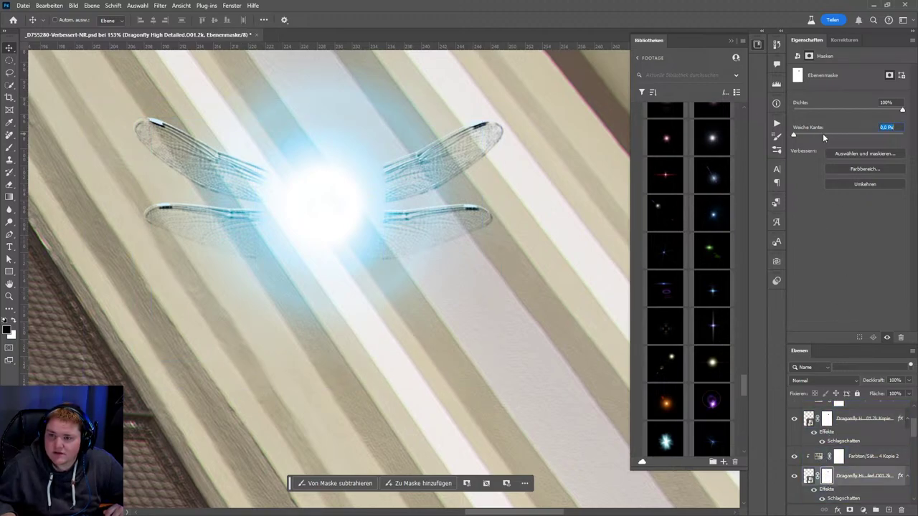
{"action": "left_click_drag", "start_coordinate": [827, 134], "coordinate": [830, 137]}
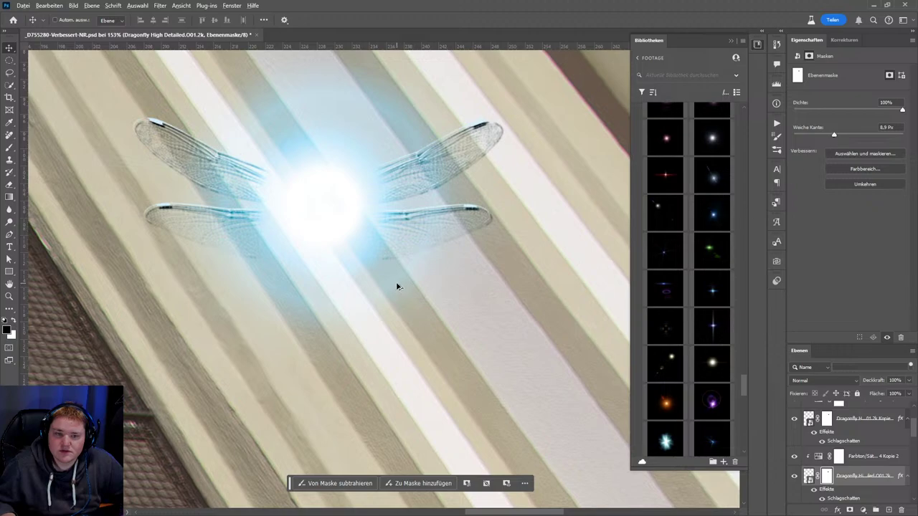
{"action": "scroll", "coordinate": [398, 284], "scroll_direction": "down", "scroll_amount": 5}
{"action": "scroll", "coordinate": [419, 273], "scroll_direction": "down", "scroll_amount": 2}
{"action": "scroll", "coordinate": [413, 284], "scroll_direction": "down", "scroll_amount": 2}
{"action": "scroll", "coordinate": [430, 265], "scroll_direction": "up", "scroll_amount": 2}
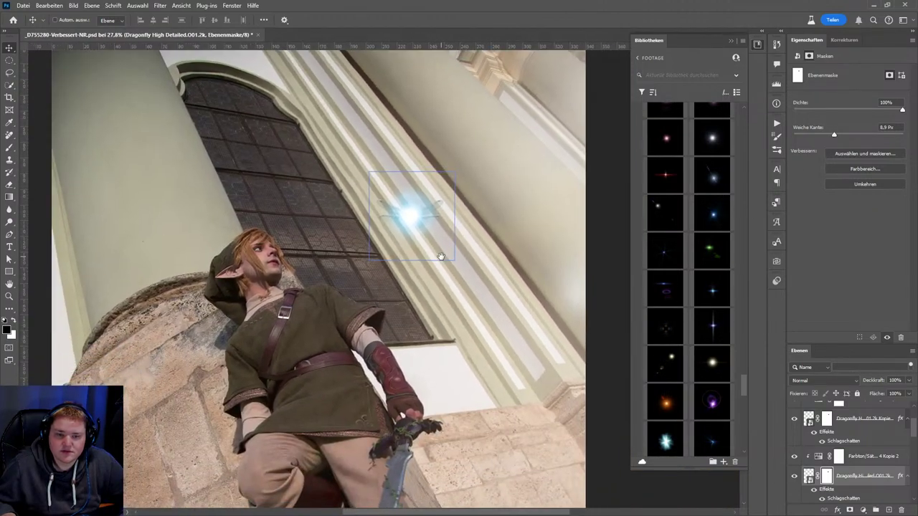
{"action": "scroll", "coordinate": [502, 262], "scroll_direction": "up", "scroll_amount": 2}
{"action": "scroll", "coordinate": [492, 264], "scroll_direction": "up", "scroll_amount": 1}
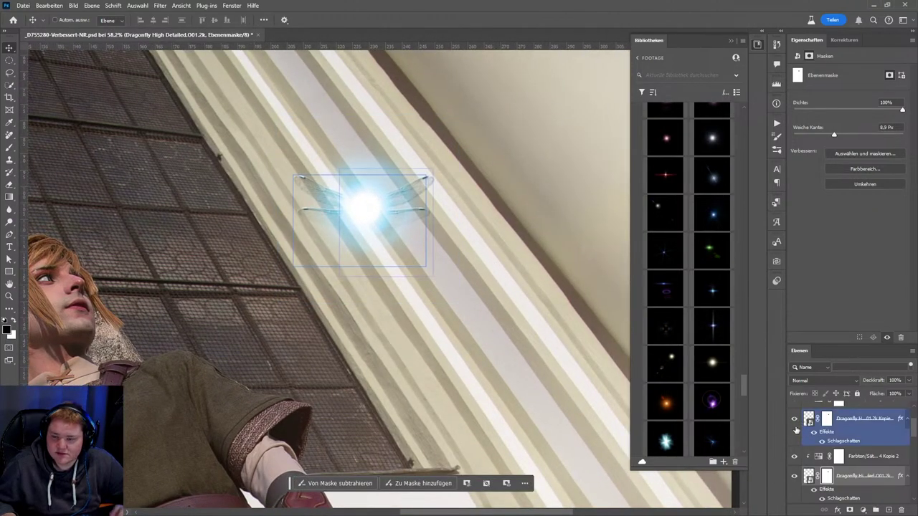
- Collapse the dragonfly layers' effects lists and select the lower dragonfly layer's image
{"action": "left_click", "coordinate": [907, 418]}
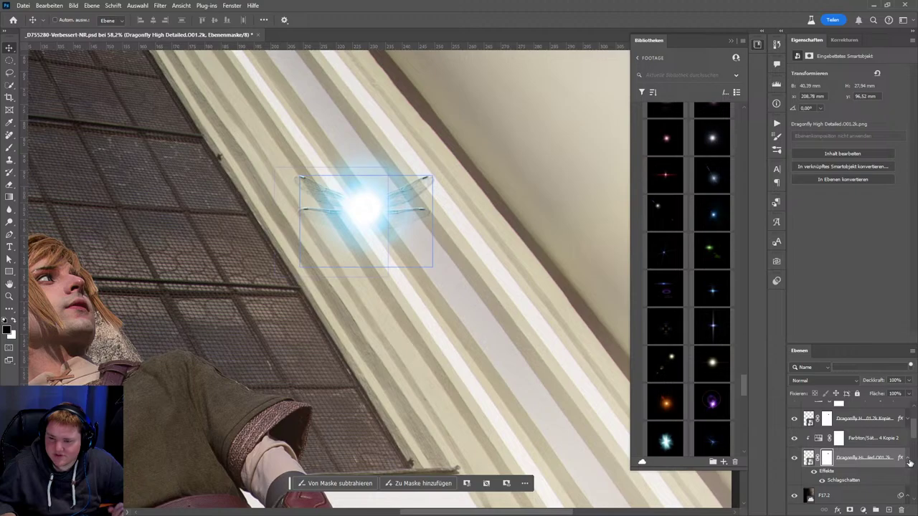
{"action": "left_click", "coordinate": [907, 457]}
{"action": "left_click", "coordinate": [906, 475]}
{"action": "left_click", "coordinate": [909, 422]}
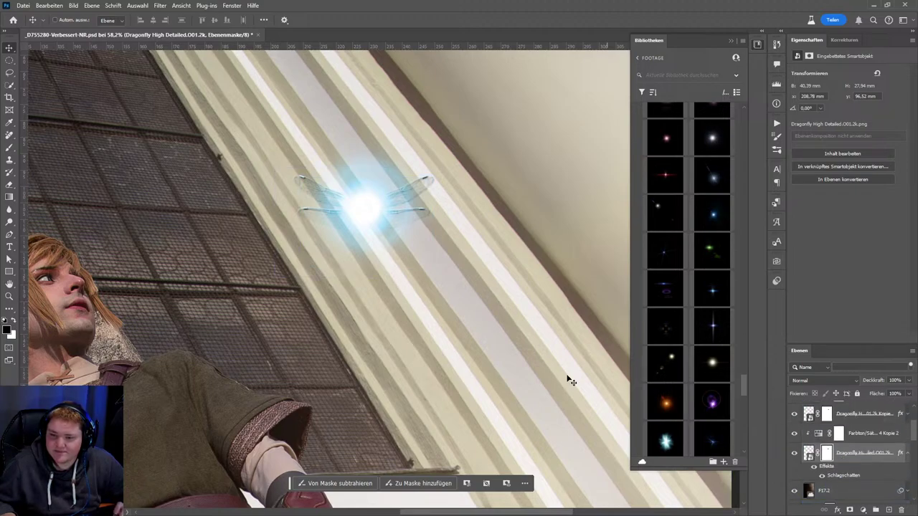
{"action": "scroll", "coordinate": [473, 305], "scroll_direction": "up", "scroll_amount": 1}
{"action": "left_click", "coordinate": [872, 450]}
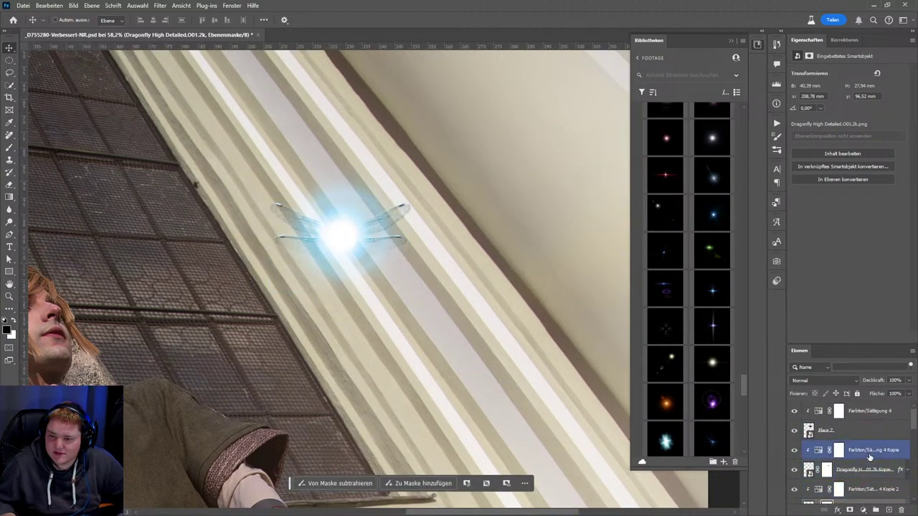
{"action": "left_click", "coordinate": [294, 284], "text": "ctrl"}
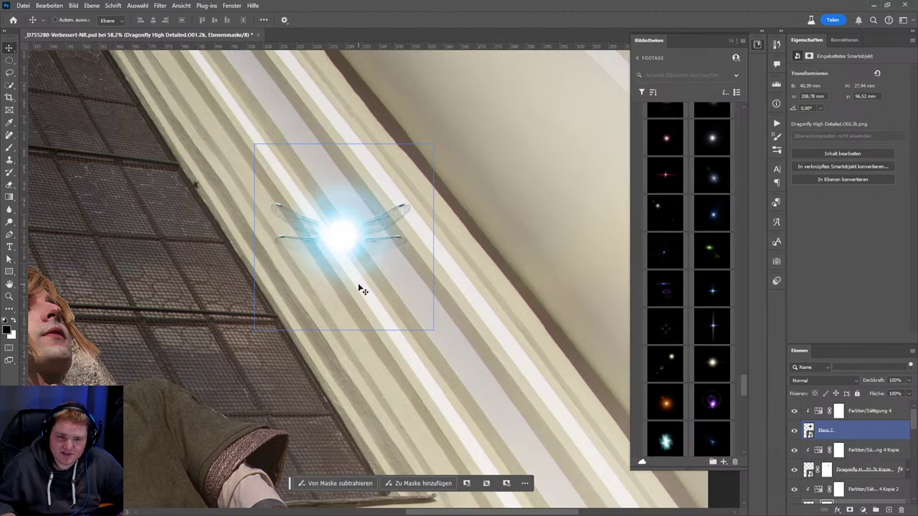
{"action": "scroll", "coordinate": [412, 310], "scroll_direction": "down", "scroll_amount": 3}
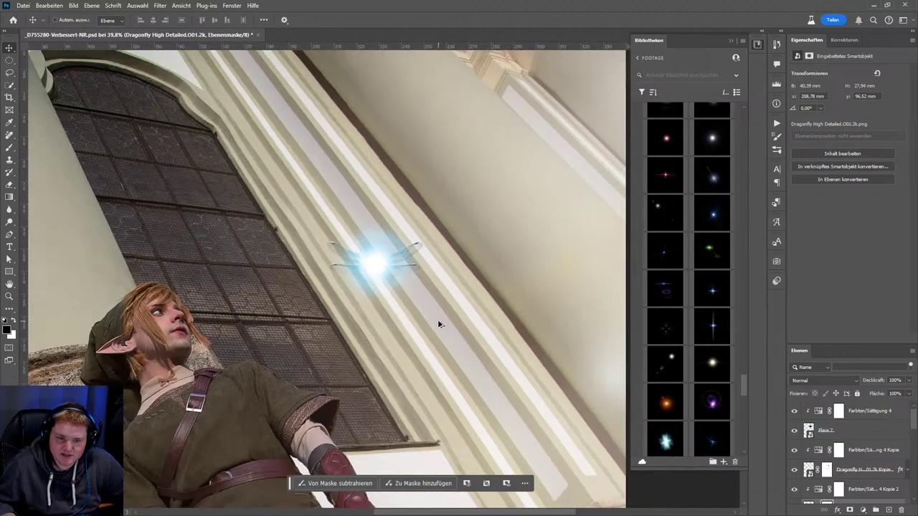
{"action": "left_click", "coordinate": [853, 438]}
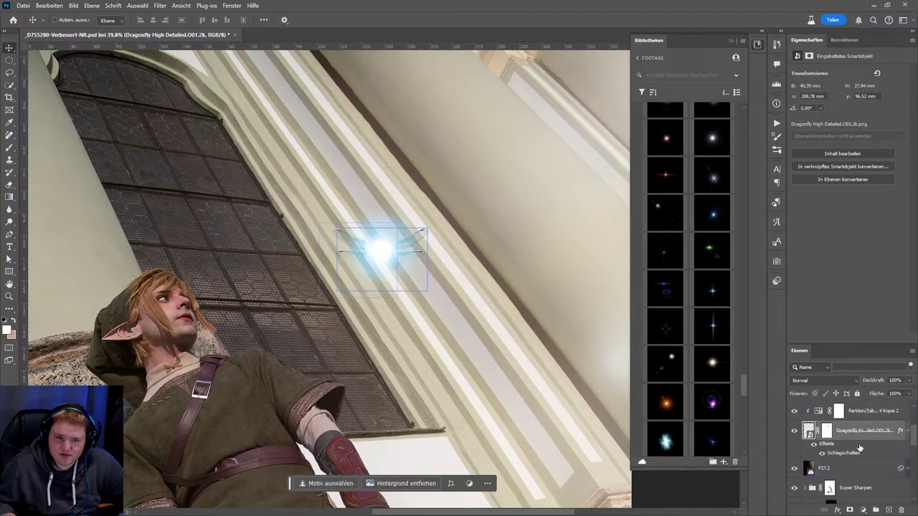
{"action": "scroll", "coordinate": [416, 254], "scroll_direction": "up", "scroll_amount": 2}
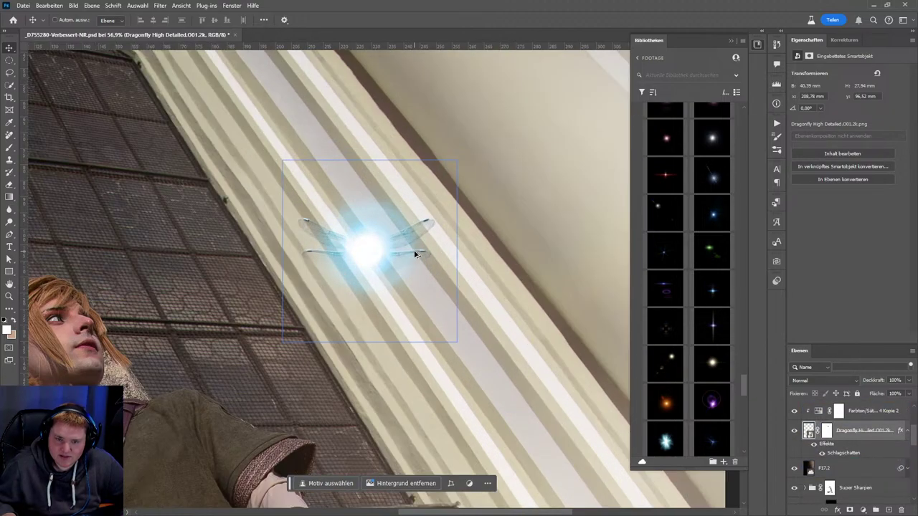
{"action": "scroll", "coordinate": [469, 272], "scroll_direction": "up", "scroll_amount": 1}
{"action": "scroll", "coordinate": [484, 279], "scroll_direction": "up", "scroll_amount": 1}
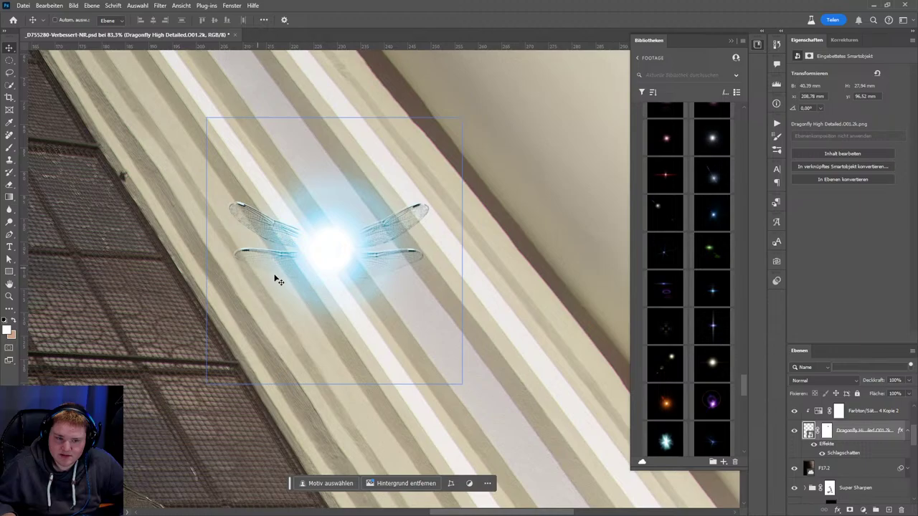
{"action": "left_click", "coordinate": [808, 430]}
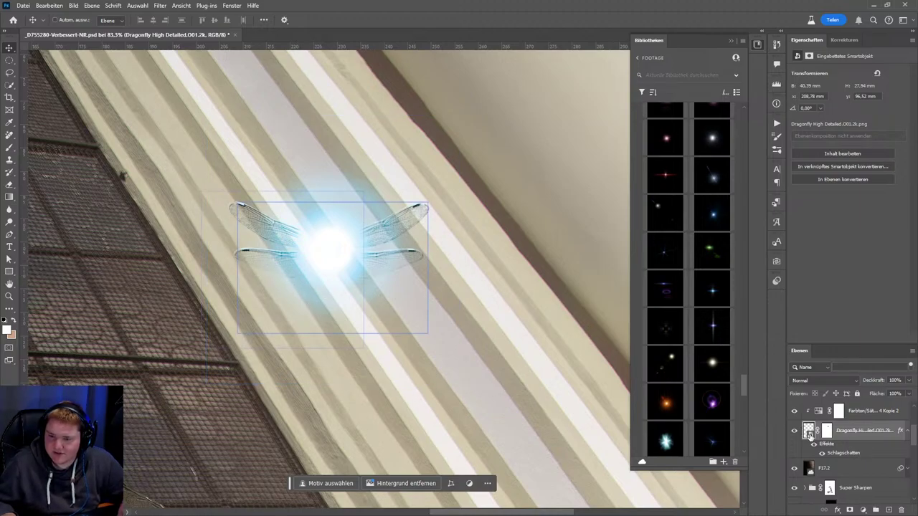
{"action": "double_click", "coordinate": [808, 430]}
{"action": "scroll", "coordinate": [330, 258], "scroll_direction": "up", "scroll_amount": 2}
{"action": "scroll", "coordinate": [215, 179], "scroll_direction": "up", "scroll_amount": 2}
{"action": "scroll", "coordinate": [116, 131], "scroll_direction": "up", "scroll_amount": 1}
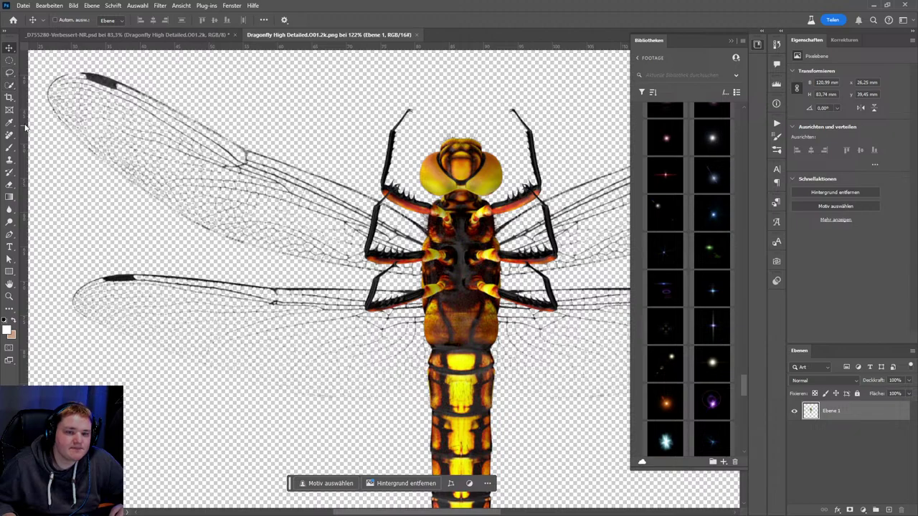
{"action": "scroll", "coordinate": [120, 133], "scroll_direction": "down", "scroll_amount": 3}
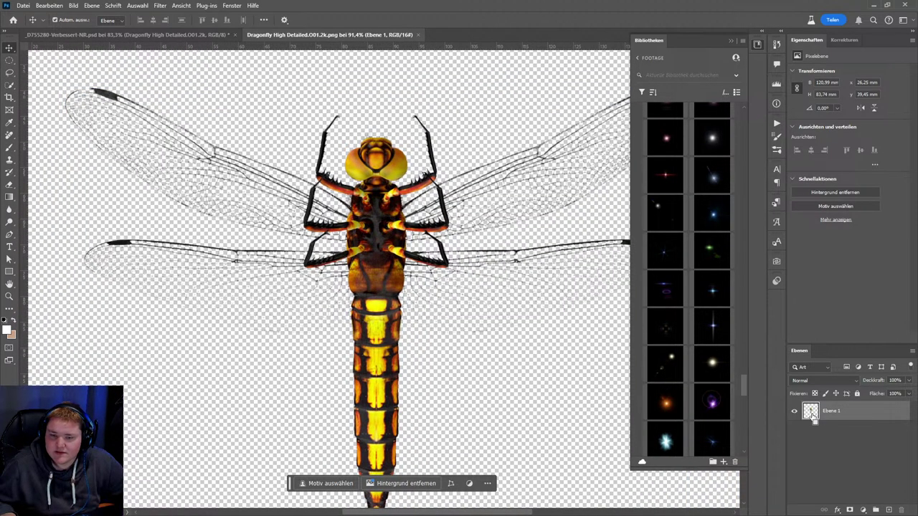
{"action": "left_click", "coordinate": [811, 414], "text": "ctrl"}
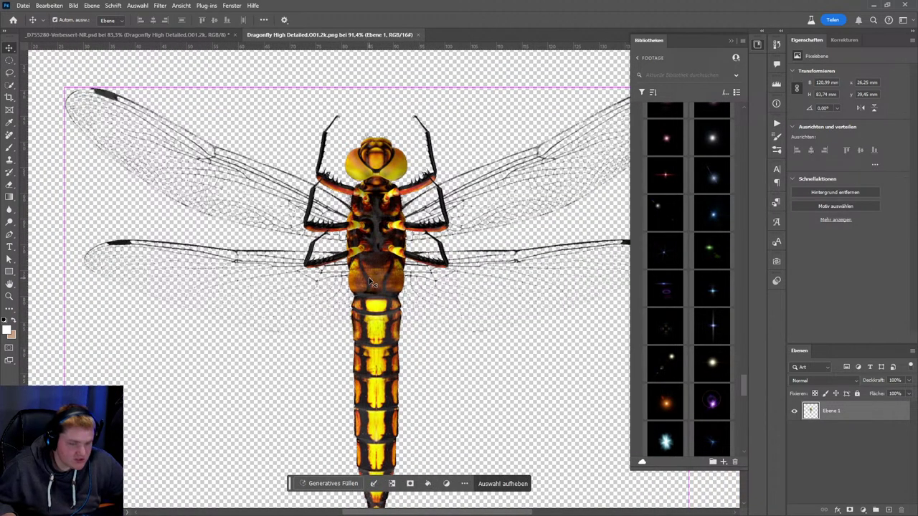
{"action": "key", "text": "ctrl+d"}
{"action": "scroll", "coordinate": [370, 282], "scroll_direction": "down", "scroll_amount": 3}
{"action": "scroll", "coordinate": [384, 231], "scroll_direction": "down", "scroll_amount": 4}
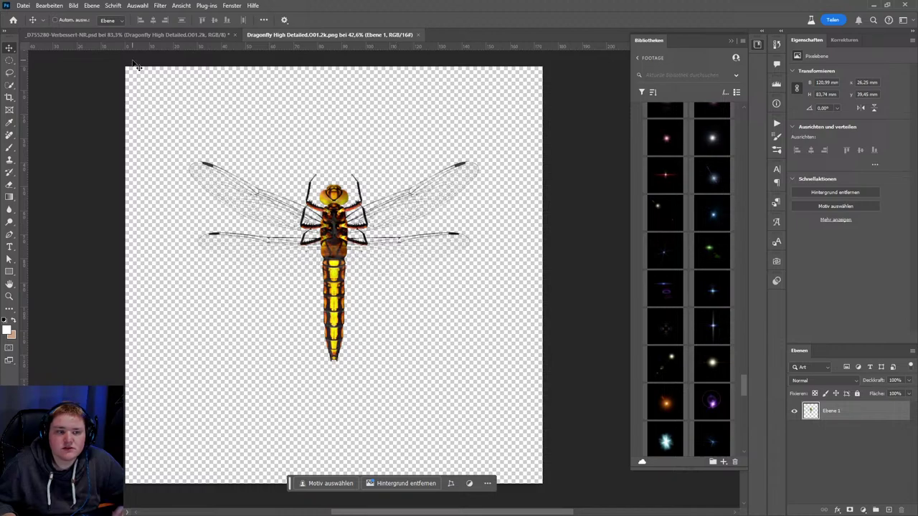
{"action": "left_click", "coordinate": [137, 5]}
{"action": "left_click", "coordinate": [143, 117]}
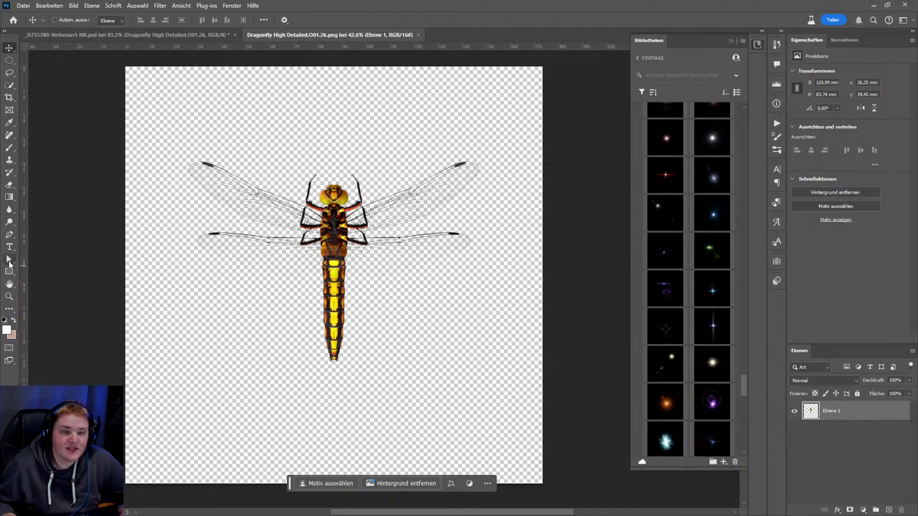
{"action": "left_click", "coordinate": [9, 272]}
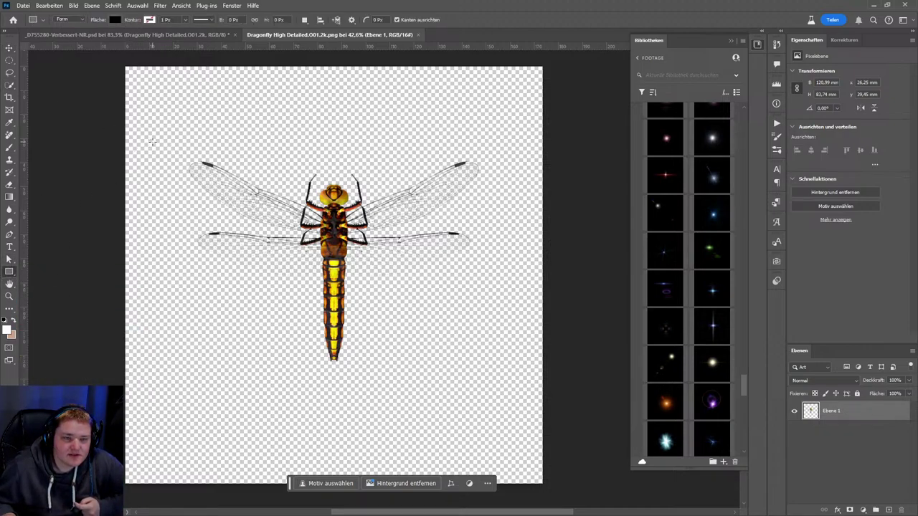
{"action": "left_click_drag", "start_coordinate": [148, 118], "coordinate": [523, 382]}
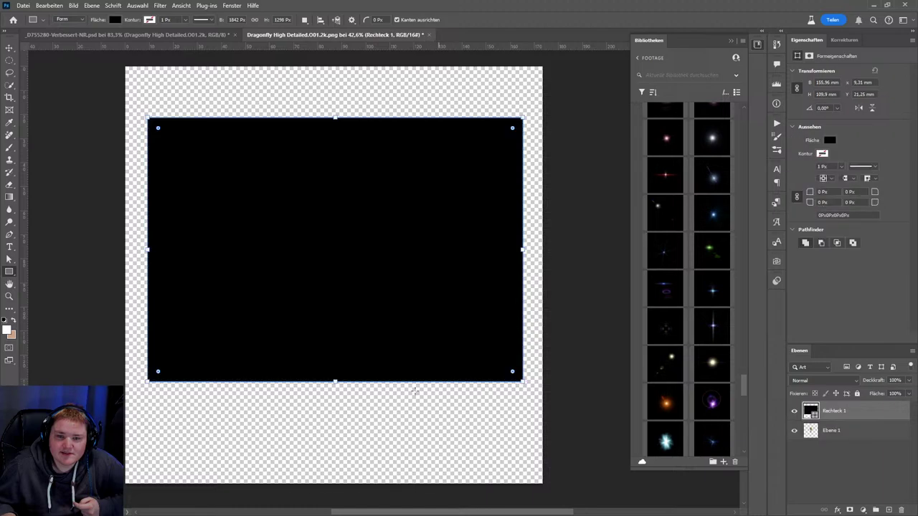
{"action": "left_click_drag", "start_coordinate": [851, 415], "coordinate": [867, 440]}
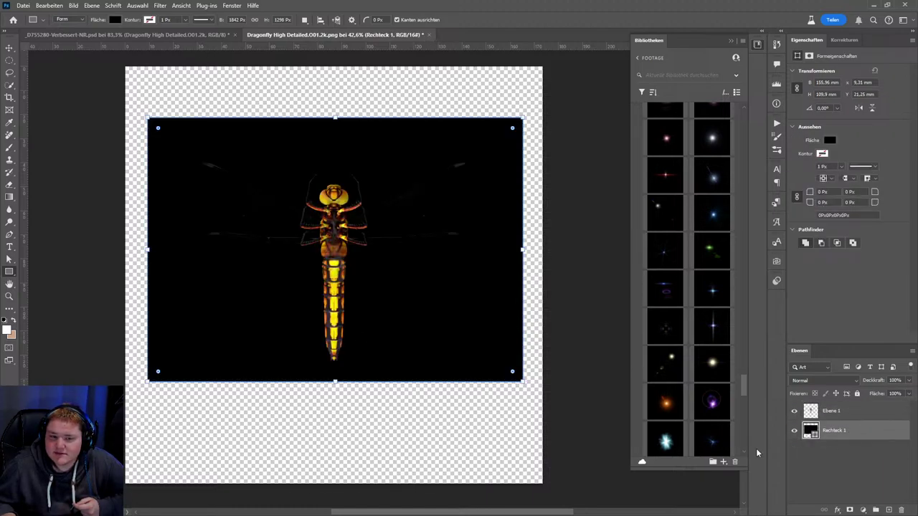
{"action": "left_click", "coordinate": [851, 414]}
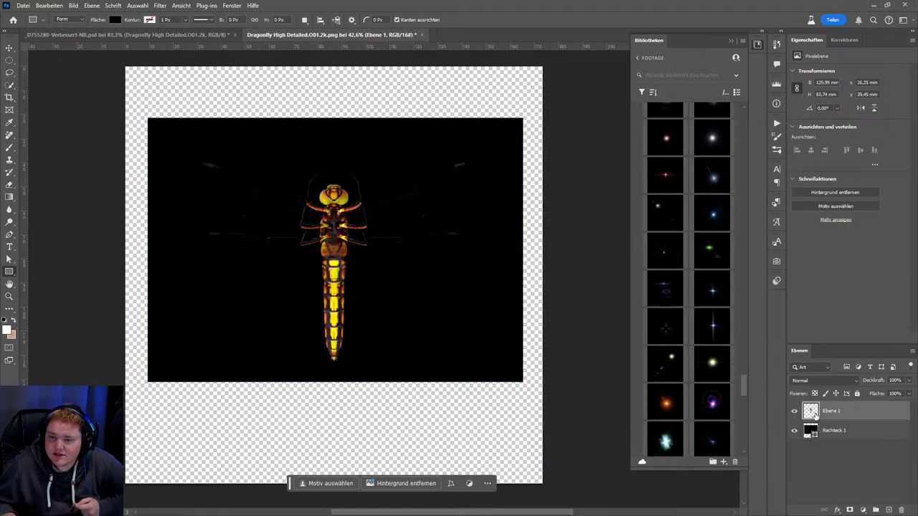
{"action": "left_click", "coordinate": [809, 433]}
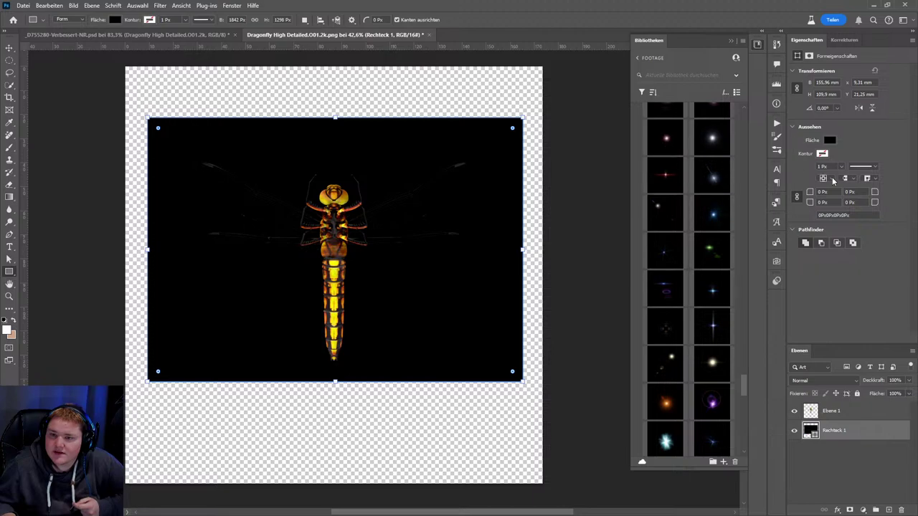
{"action": "left_click", "coordinate": [829, 140]}
{"action": "left_click", "coordinate": [905, 158]}
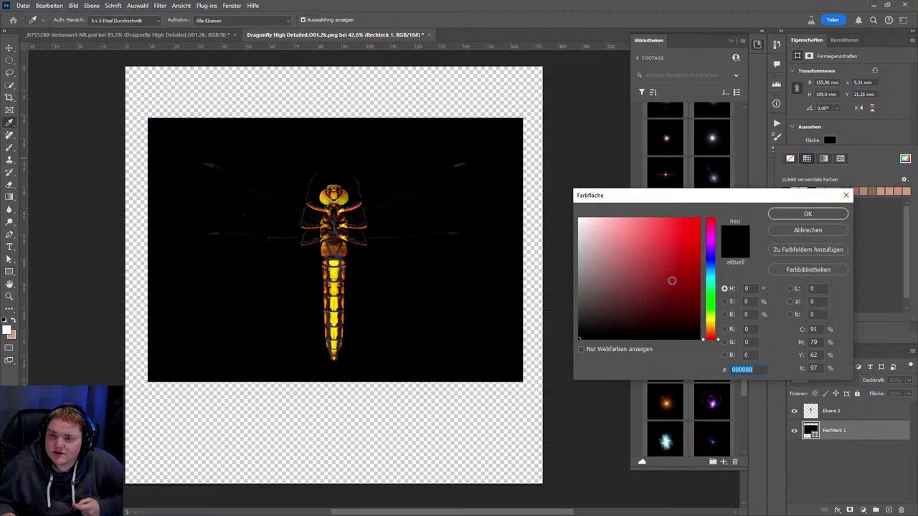
{"action": "left_click_drag", "start_coordinate": [712, 271], "coordinate": [712, 280]}
{"action": "left_click", "coordinate": [639, 225]}
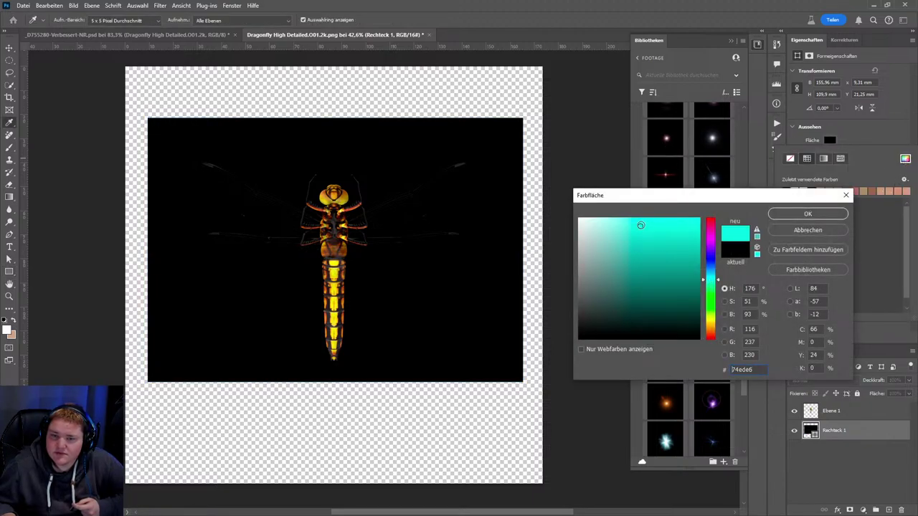
{"action": "left_click_drag", "start_coordinate": [639, 225], "coordinate": [651, 220]}
{"action": "left_click", "coordinate": [803, 214]}
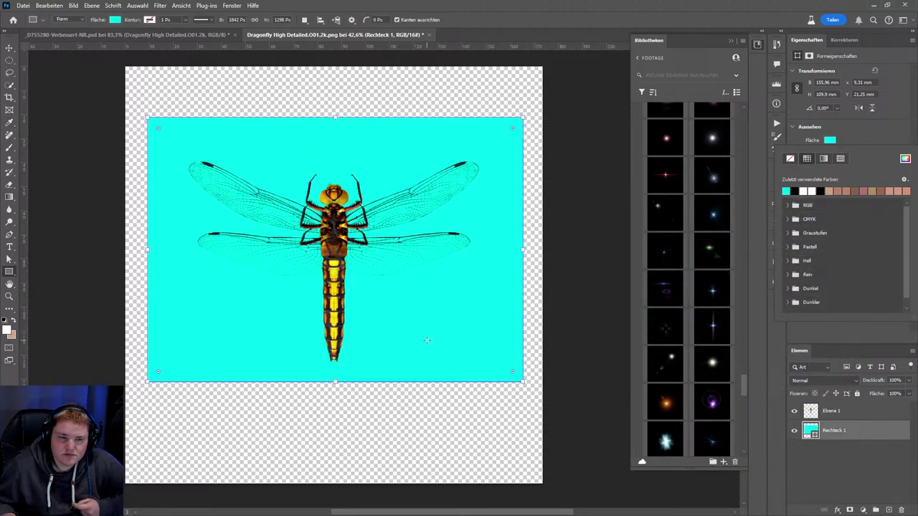
{"action": "key", "text": "Return"}
{"action": "key", "text": "ctrl+s"}
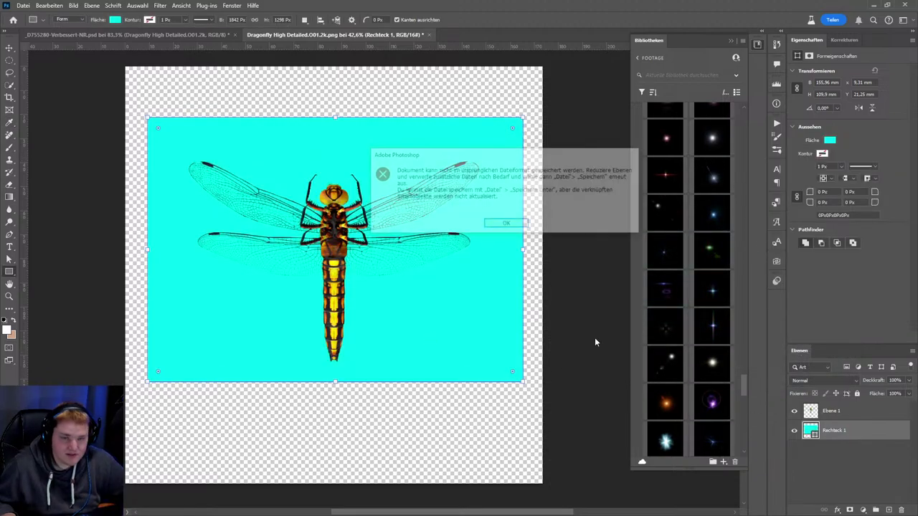
{"action": "left_click", "coordinate": [517, 225]}
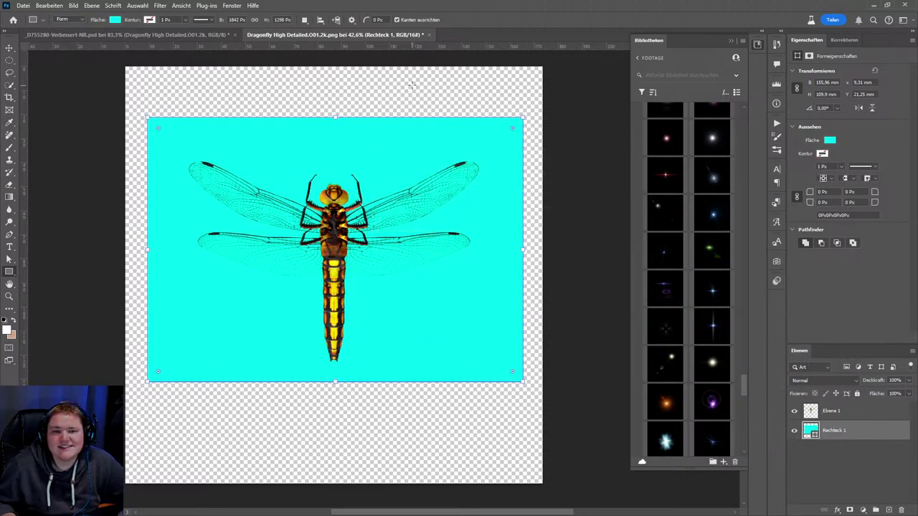
{"action": "left_click", "coordinate": [428, 34]}
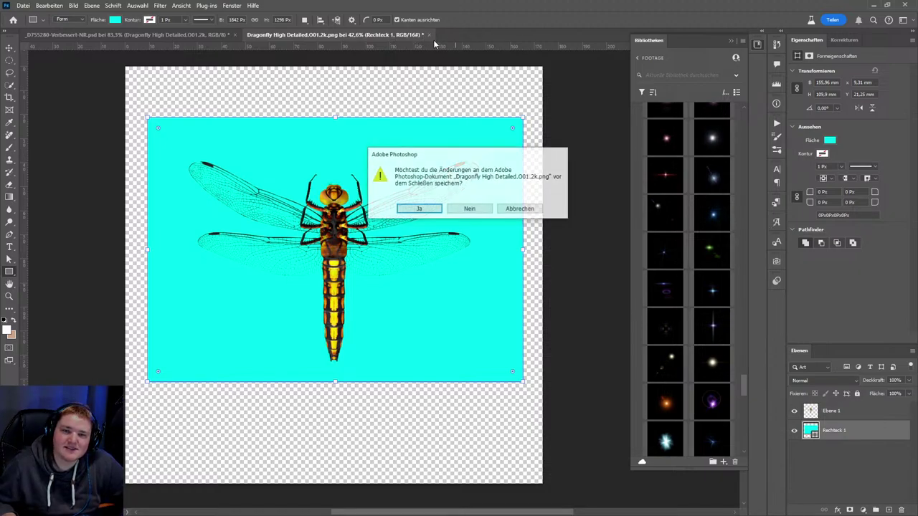
{"action": "left_click", "coordinate": [470, 208]}
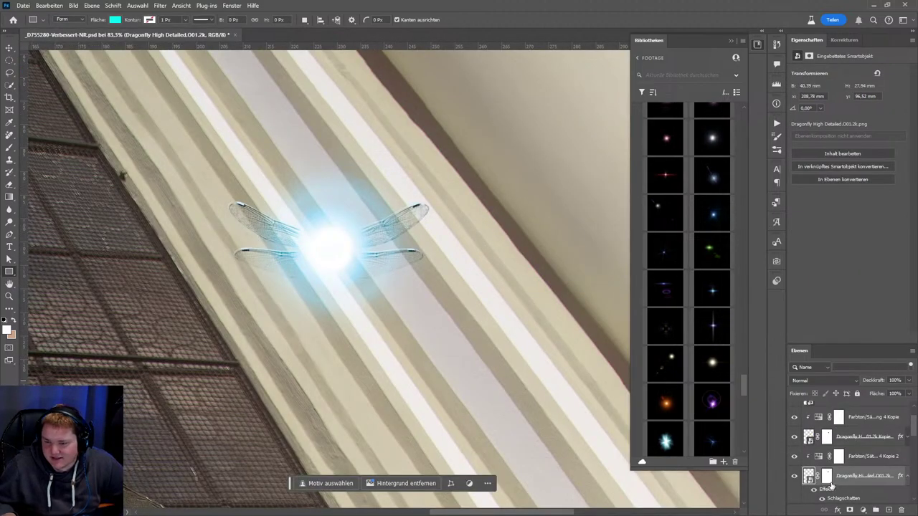
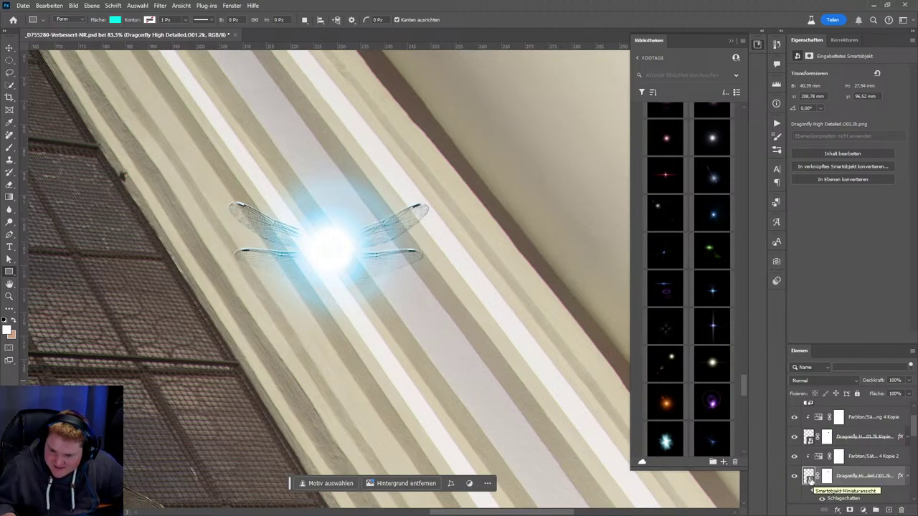
- Open the dragonfly smart object's source contents, then close that document
{"action": "double_click", "coordinate": [809, 478]}
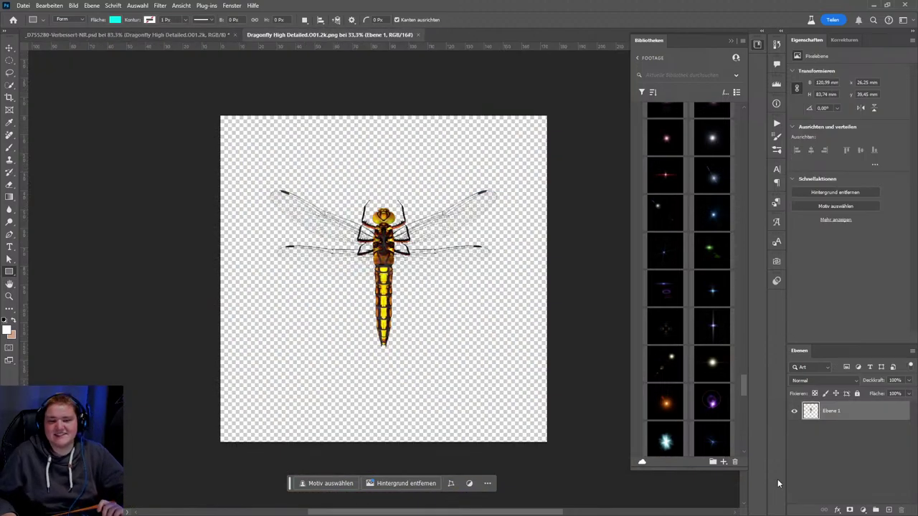
{"action": "left_click", "coordinate": [418, 34]}
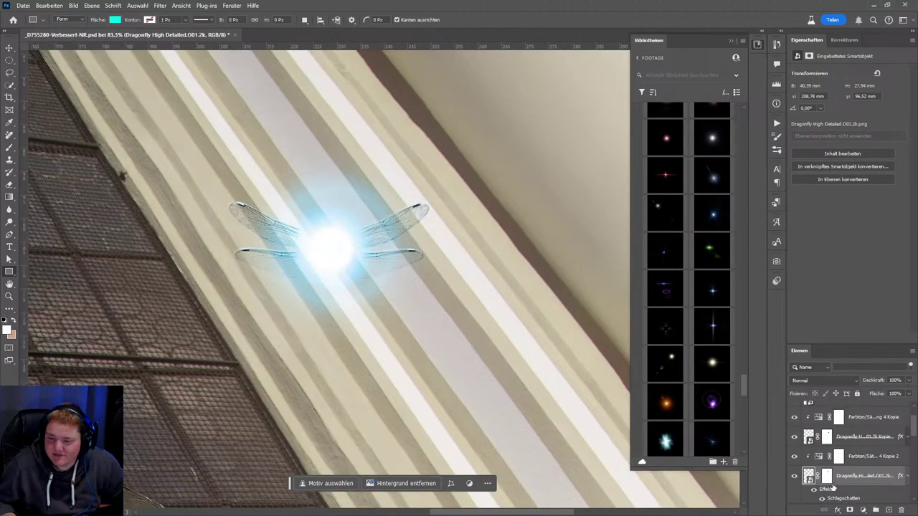
{"action": "scroll", "coordinate": [407, 250], "scroll_direction": "up", "scroll_amount": 3}
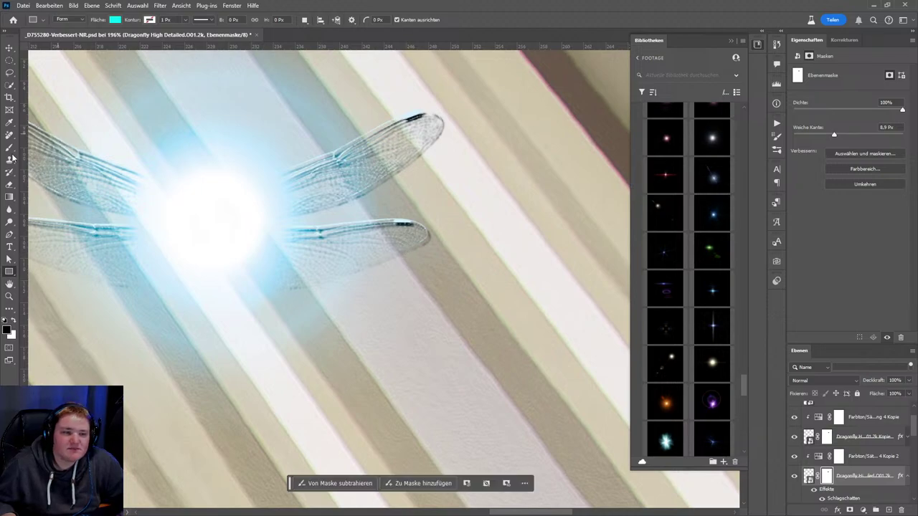
- Create empty layer Ebene 3, move it below the dragonfly, then delete it
{"action": "left_click", "coordinate": [9, 147]}
{"action": "left_click", "coordinate": [809, 475]}
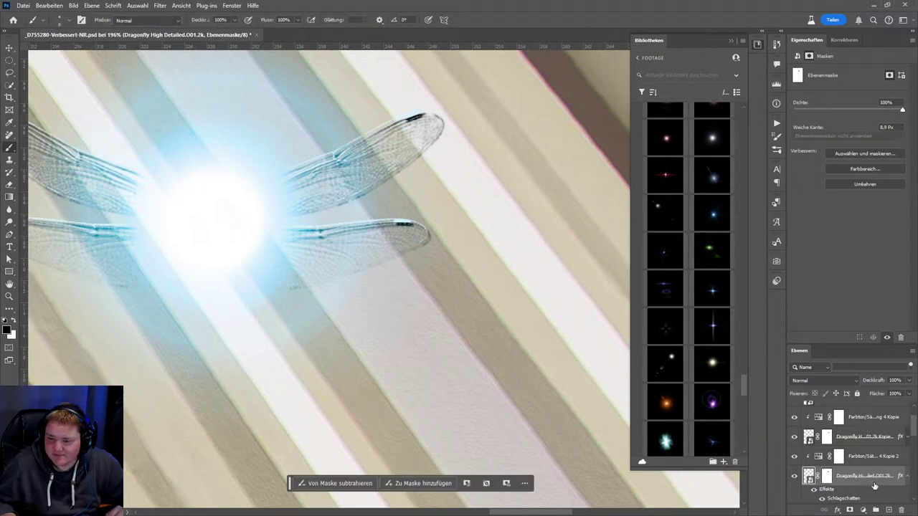
{"action": "left_click", "coordinate": [888, 509]}
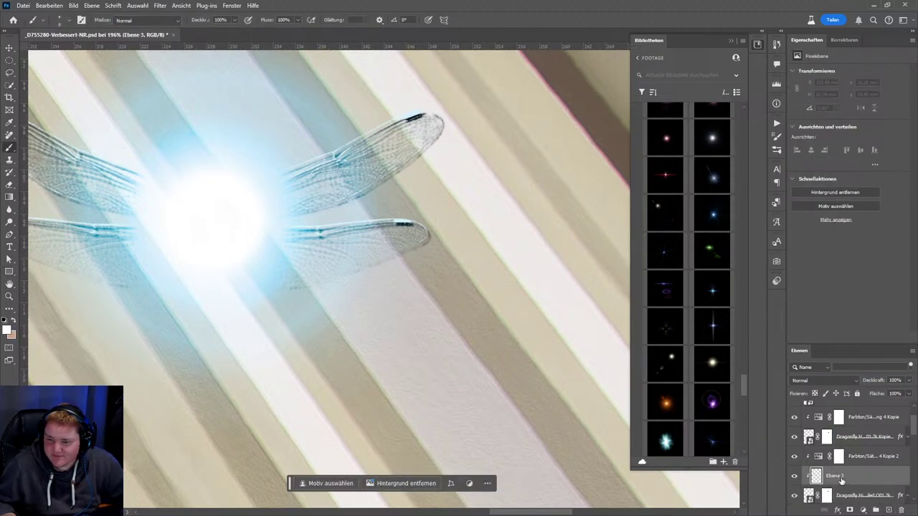
{"action": "scroll", "coordinate": [842, 476], "scroll_direction": "down", "scroll_amount": 2}
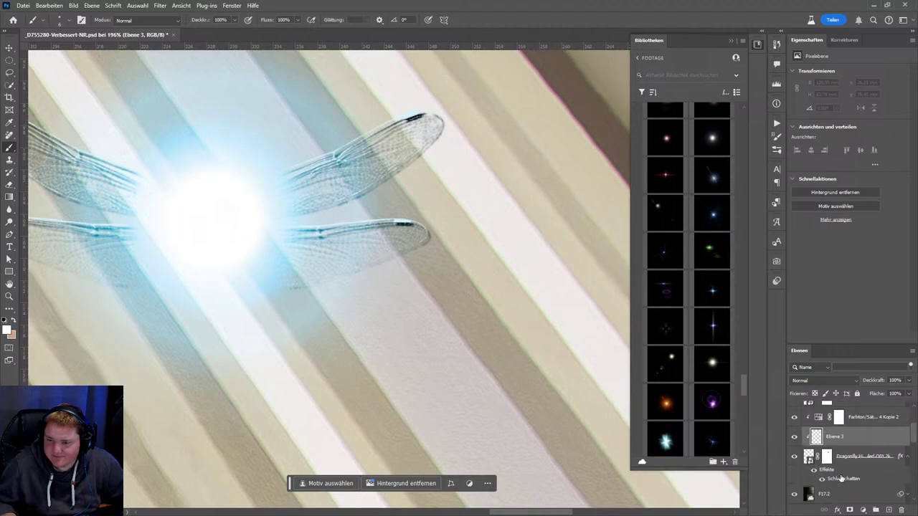
{"action": "left_click_drag", "start_coordinate": [833, 443], "coordinate": [831, 485]}
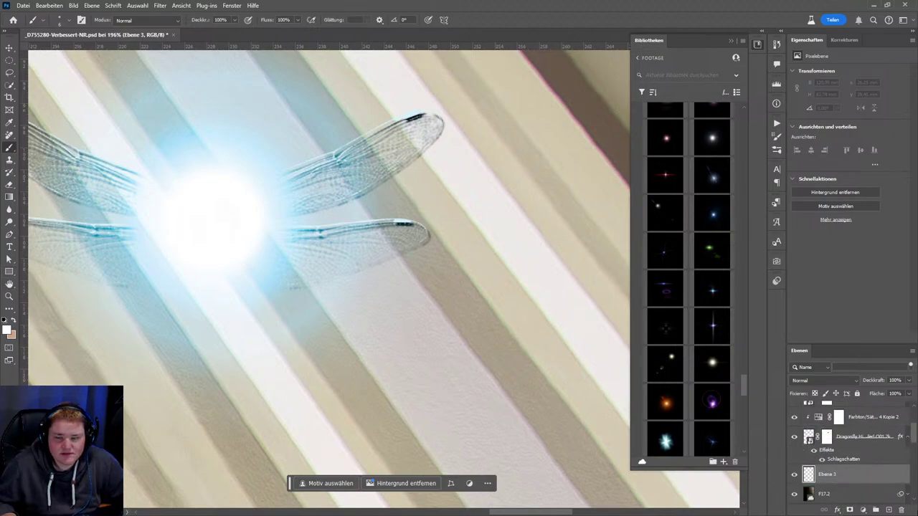
{"action": "key", "text": "Delete"}
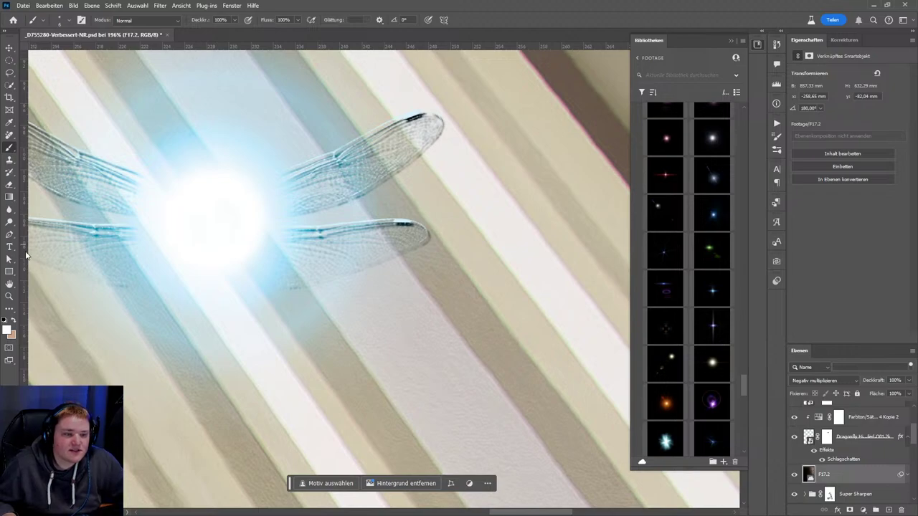
- Draw a cyan rectangle covering the dragonfly
{"action": "key", "text": "u"}
{"action": "scroll", "coordinate": [366, 275], "scroll_direction": "down", "scroll_amount": 3}
{"action": "scroll", "coordinate": [366, 275], "scroll_direction": "down", "scroll_amount": 4}
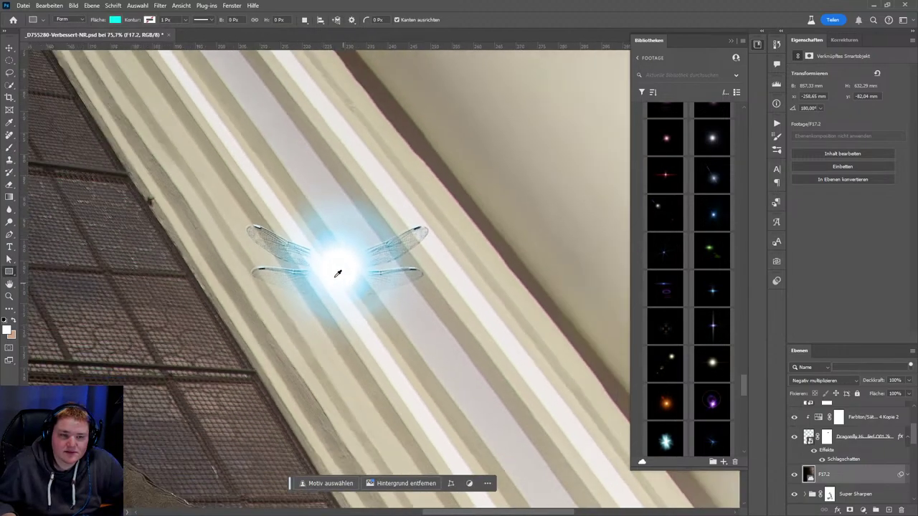
{"action": "left_click_drag", "start_coordinate": [200, 200], "coordinate": [507, 343]}
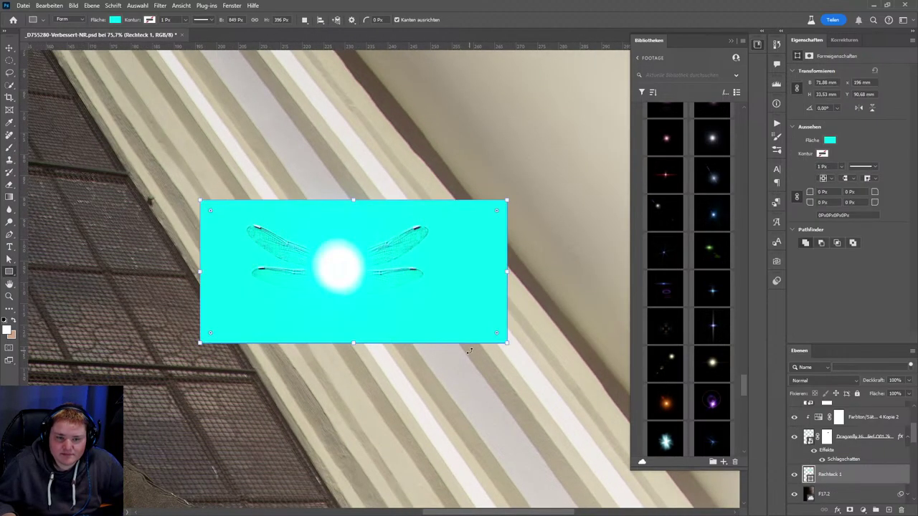
{"action": "scroll", "coordinate": [366, 294], "scroll_direction": "up", "scroll_amount": 8}
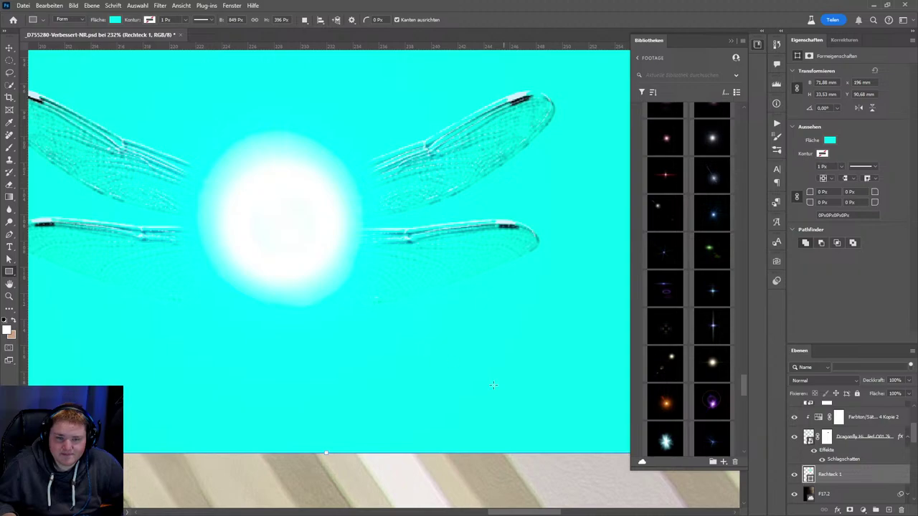
{"action": "left_click", "coordinate": [9, 48]}
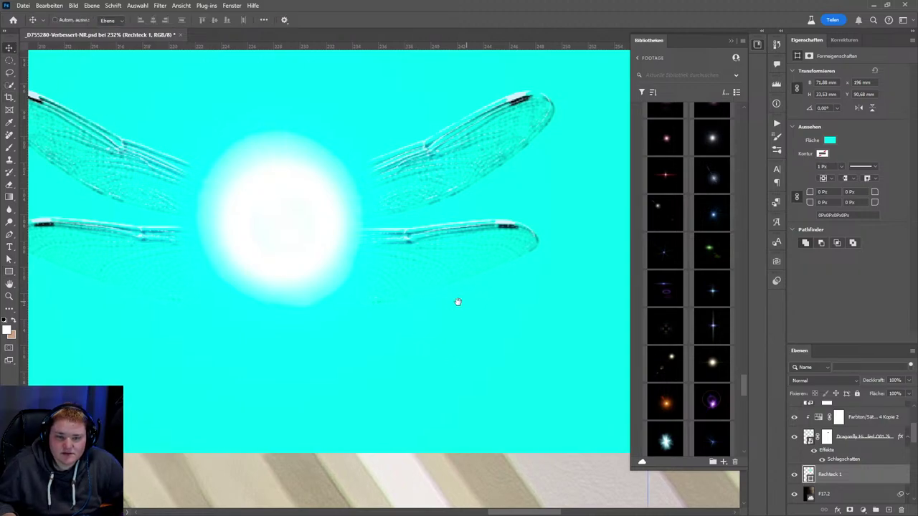
{"action": "scroll", "coordinate": [457, 303], "scroll_direction": "right", "scroll_amount": 1}
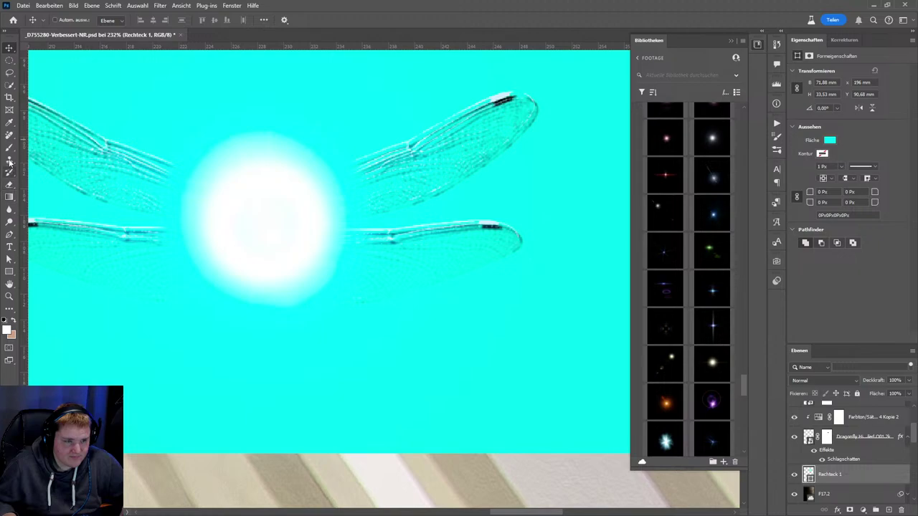
- Give the rectangle an inverted black mask, test a white brush dab, then undo it
{"action": "left_click", "coordinate": [10, 148]}
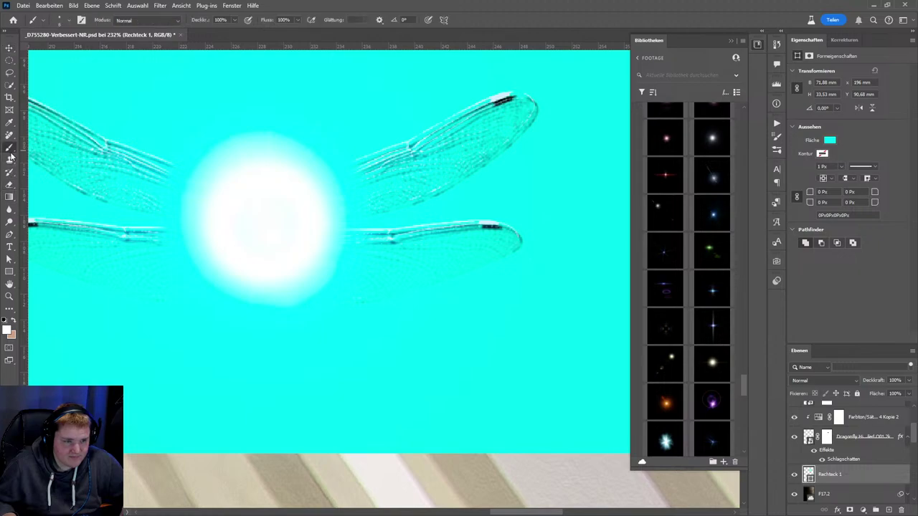
{"action": "left_click", "coordinate": [849, 510]}
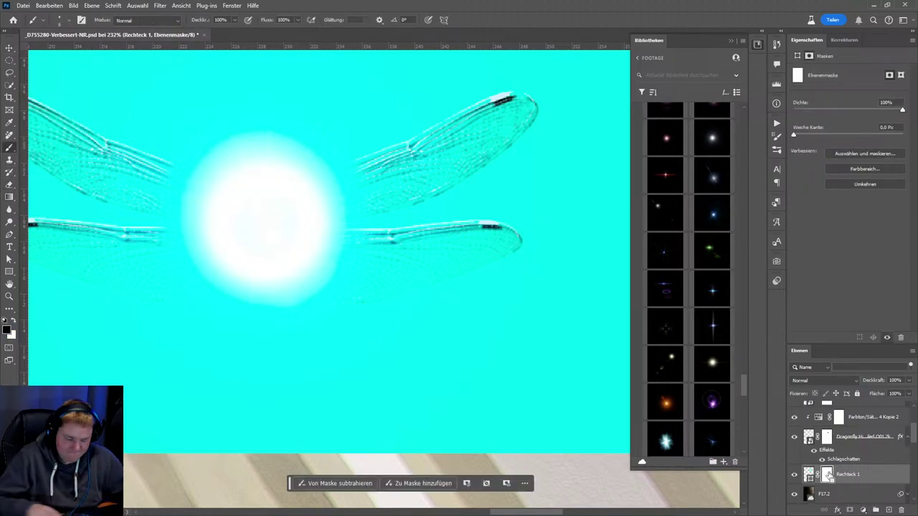
{"action": "key", "text": "ctrl+i"}
{"action": "left_click_drag", "start_coordinate": [378, 260], "coordinate": [400, 264]}
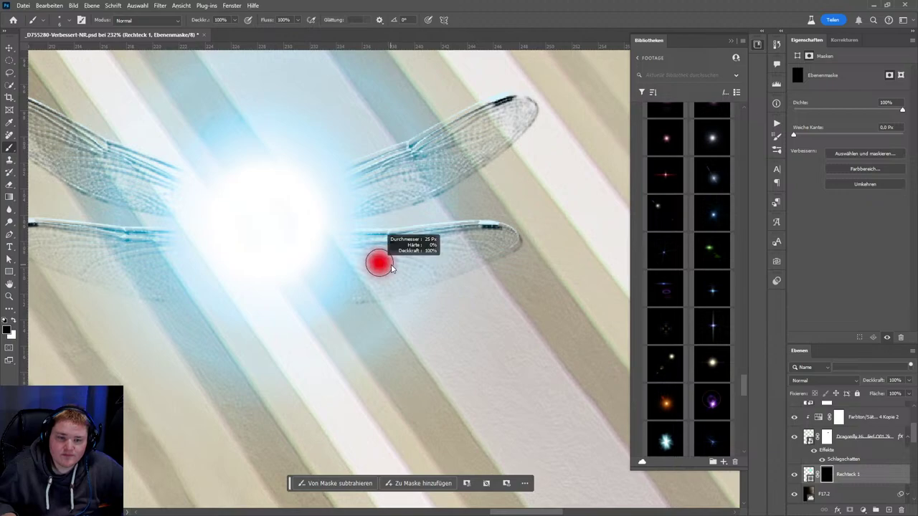
{"action": "key", "text": "x"}
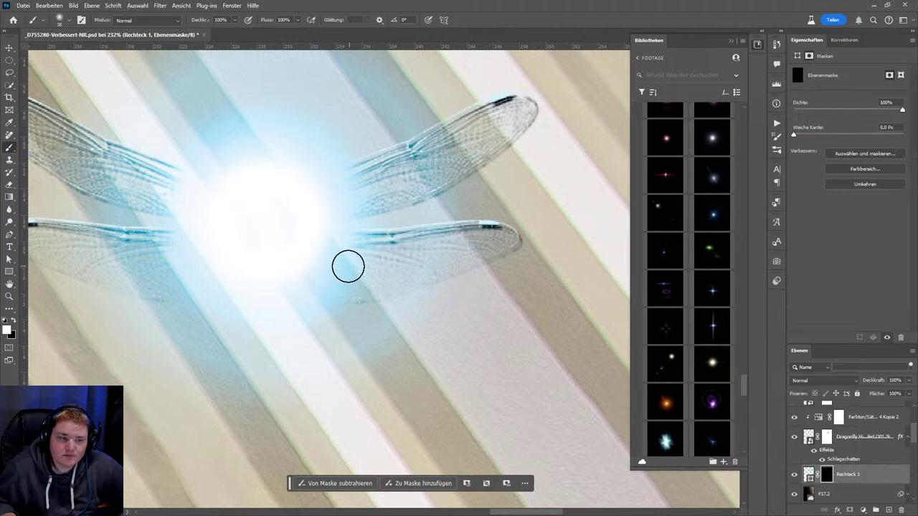
{"action": "left_click", "coordinate": [345, 271]}
{"action": "left_click_drag", "start_coordinate": [345, 271], "coordinate": [334, 277]}
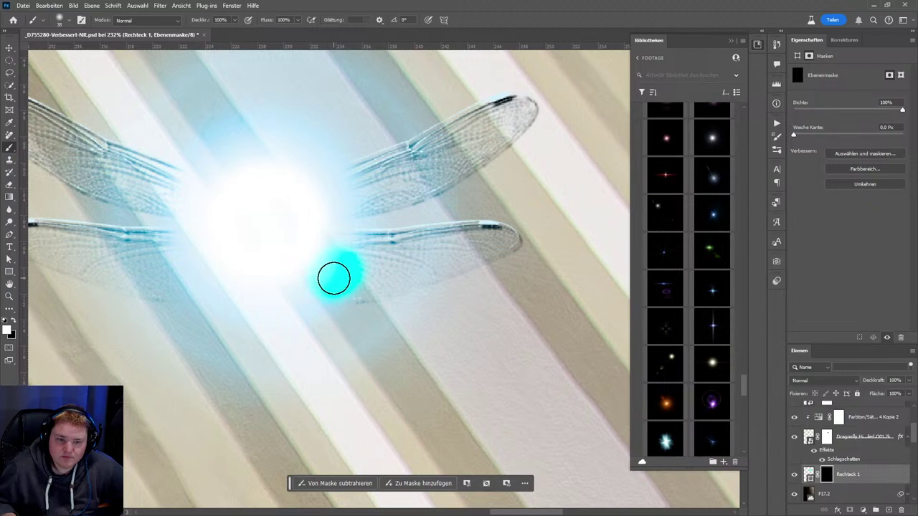
{"action": "left_click", "coordinate": [57, 5]}
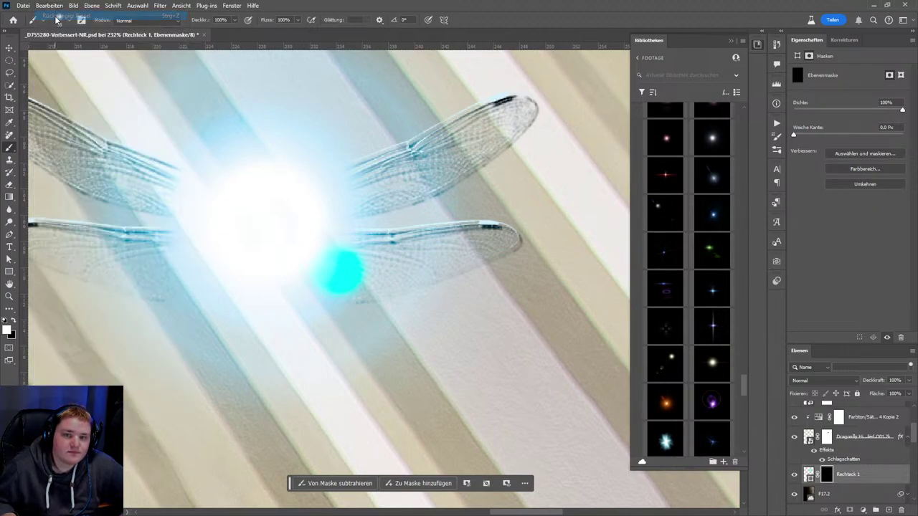
{"action": "left_click", "coordinate": [56, 6]}
- Switch to the freehand Lasso and outline the lower right wing
{"action": "left_click", "coordinate": [9, 72]}
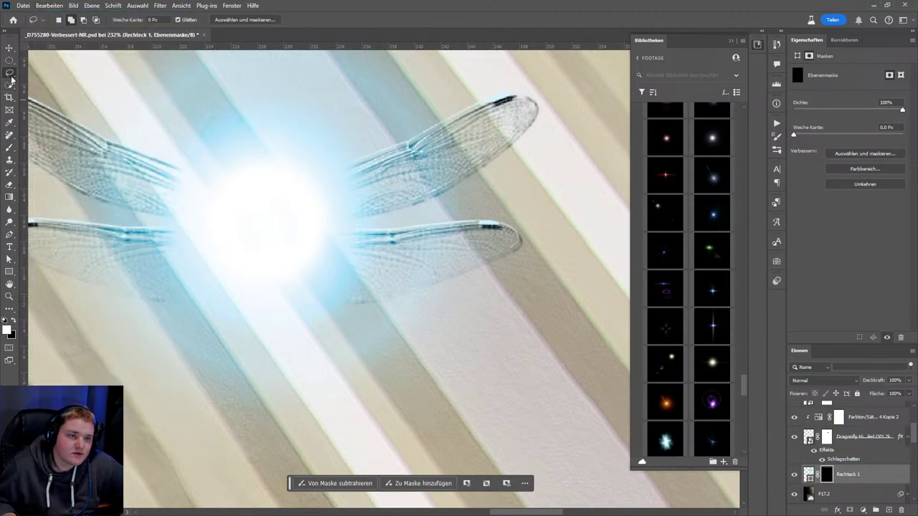
{"action": "right_click", "coordinate": [9, 73]}
{"action": "left_click", "coordinate": [9, 74]}
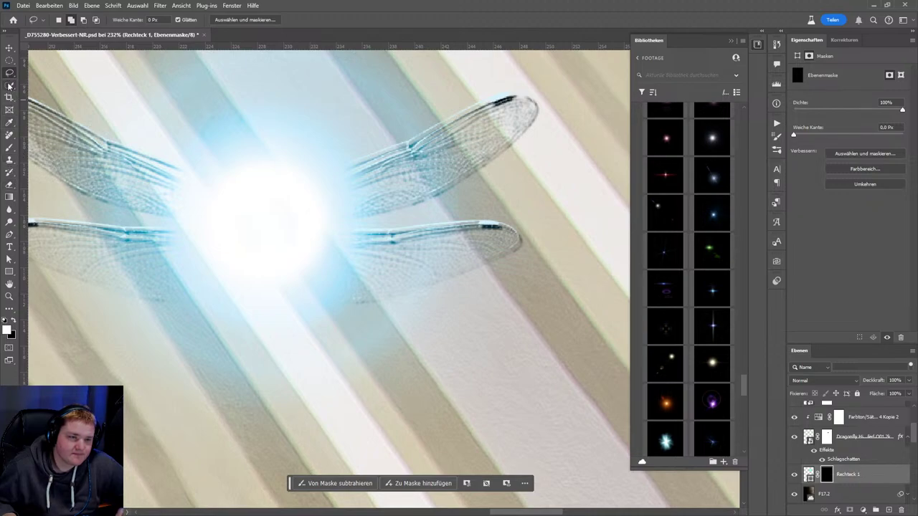
{"action": "left_click", "coordinate": [10, 62]}
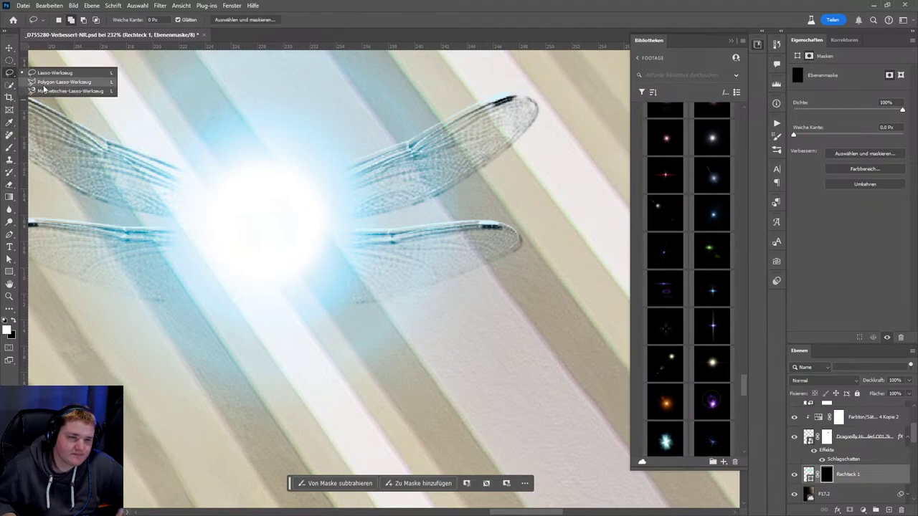
{"action": "left_click", "coordinate": [55, 72]}
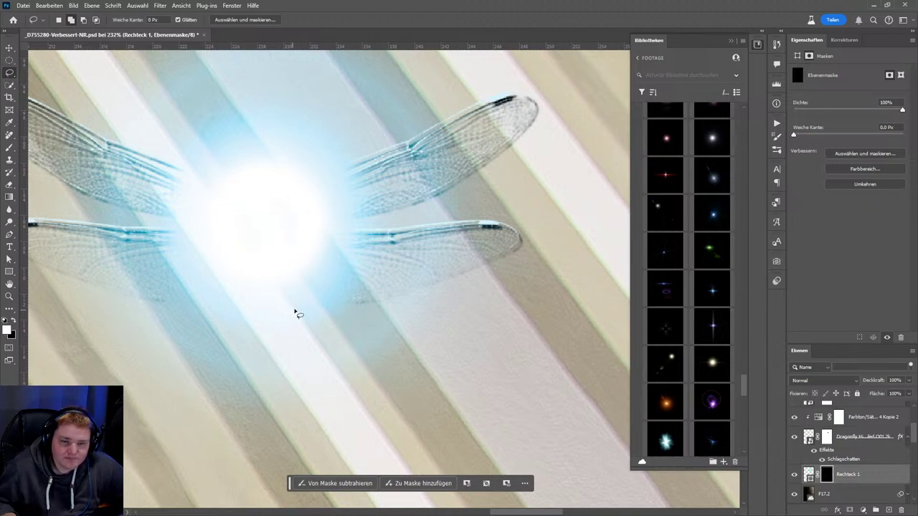
{"action": "left_click_drag", "start_coordinate": [284, 302], "coordinate": [336, 304]}
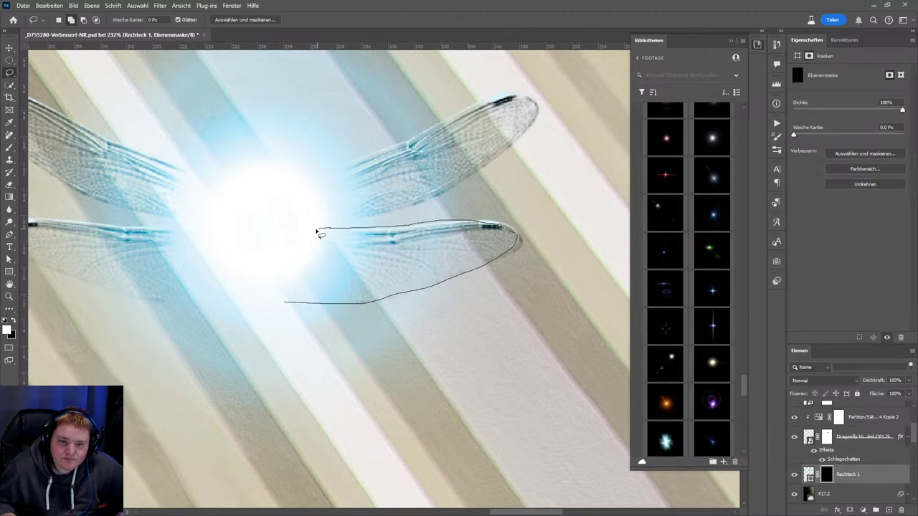
{"action": "mouse_move", "coordinate": [317, 232]}
{"action": "left_mouse_down"}
{"action": "mouse_move", "coordinate": [275, 286]}
{"action": "mouse_move", "coordinate": [284, 302]}
{"action": "left_mouse_up"}
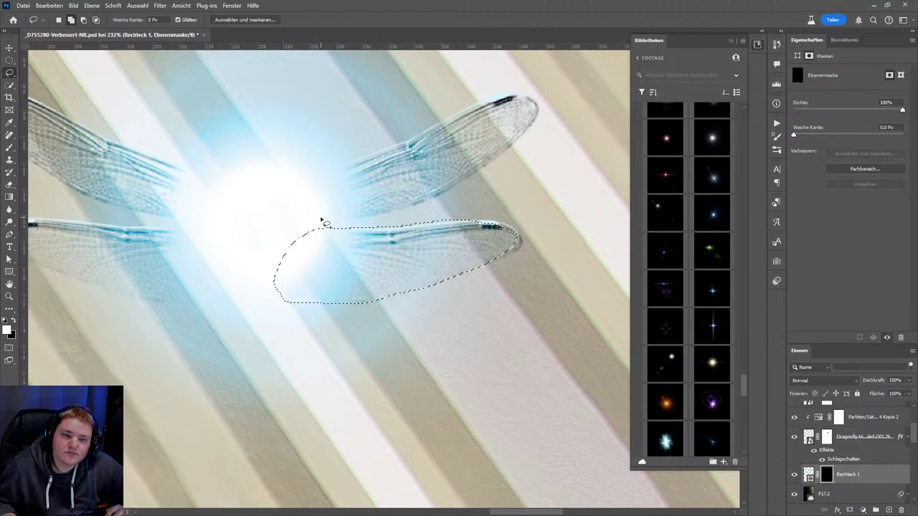
- Add the upper right wing to the selection, tracing its tip and edges
{"action": "left_click_drag", "start_coordinate": [366, 214], "coordinate": [416, 198]}
{"action": "mouse_move", "coordinate": [473, 174]}
{"action": "left_mouse_down"}
{"action": "mouse_move", "coordinate": [512, 143]}
{"action": "mouse_move", "coordinate": [529, 114]}
{"action": "mouse_move", "coordinate": [511, 95]}
{"action": "mouse_move", "coordinate": [472, 107]}
{"action": "left_mouse_up"}
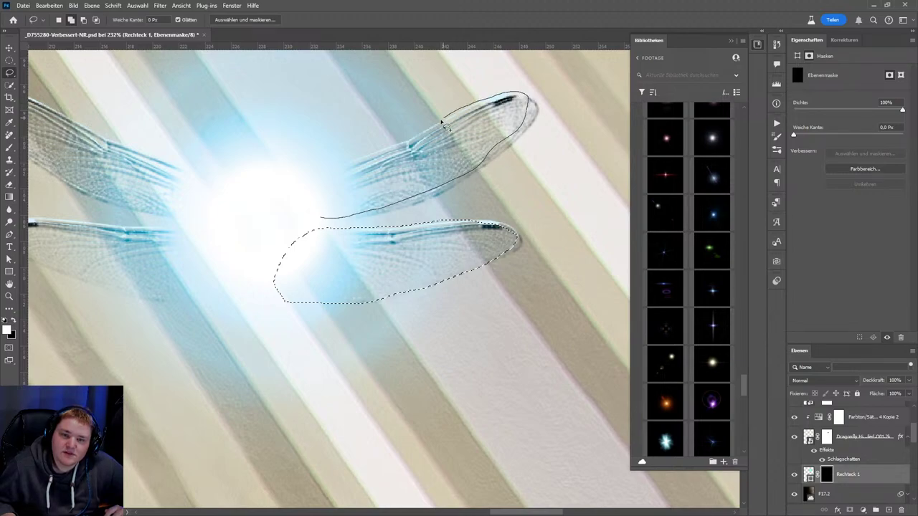
{"action": "mouse_move", "coordinate": [396, 148]}
{"action": "left_mouse_down"}
{"action": "mouse_move", "coordinate": [361, 158]}
{"action": "mouse_move", "coordinate": [287, 211]}
{"action": "mouse_move", "coordinate": [331, 224]}
{"action": "mouse_move", "coordinate": [358, 219]}
{"action": "left_mouse_up"}
{"action": "scroll", "coordinate": [367, 225], "scroll_direction": "up", "scroll_amount": 3}
{"action": "left_click_drag", "start_coordinate": [258, 267], "coordinate": [380, 249]}
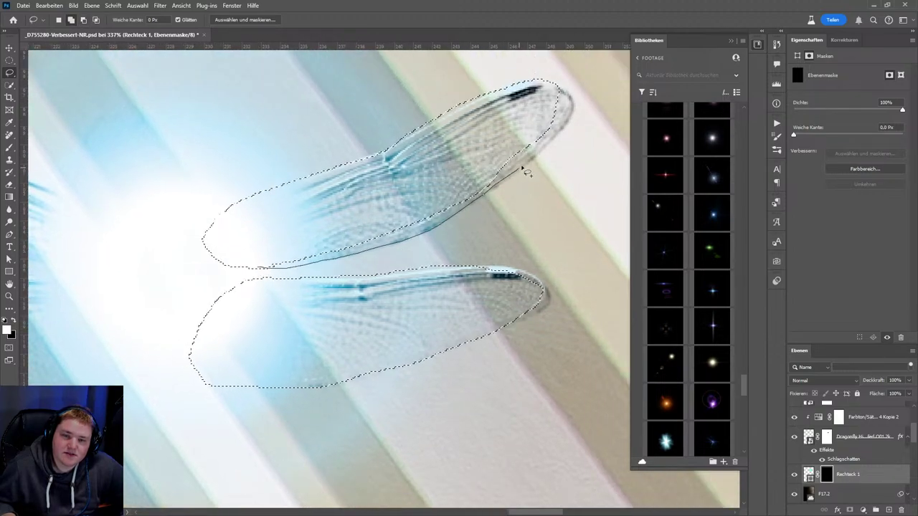
{"action": "left_click_drag", "start_coordinate": [560, 93], "coordinate": [563, 96]}
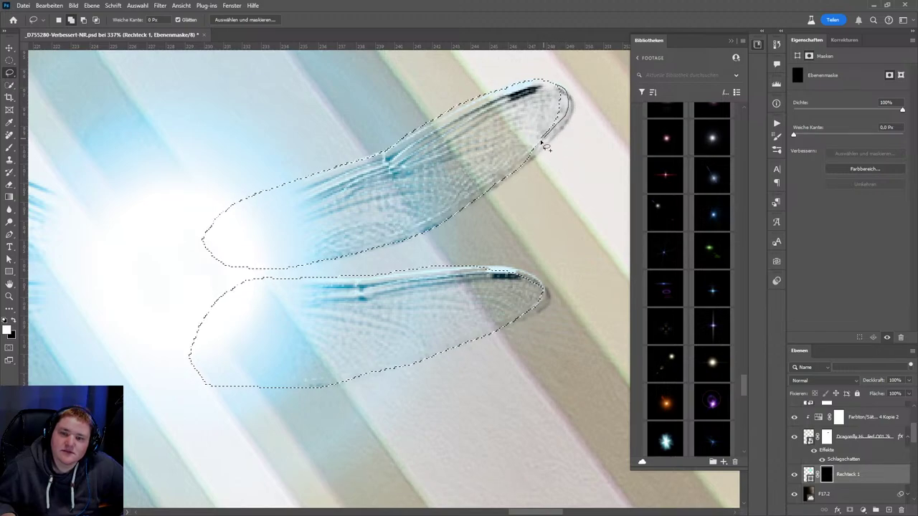
{"action": "left_click_drag", "start_coordinate": [544, 147], "coordinate": [419, 185]}
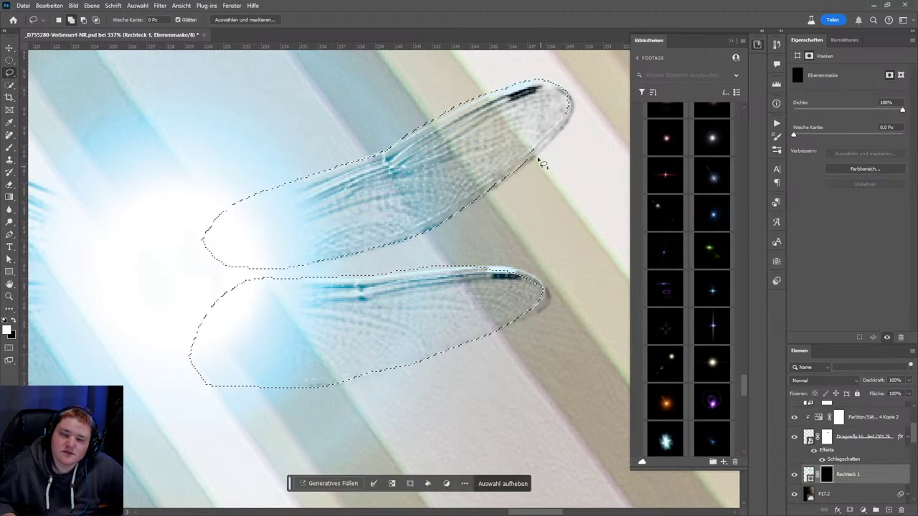
{"action": "left_click_drag", "start_coordinate": [543, 148], "coordinate": [530, 164]}
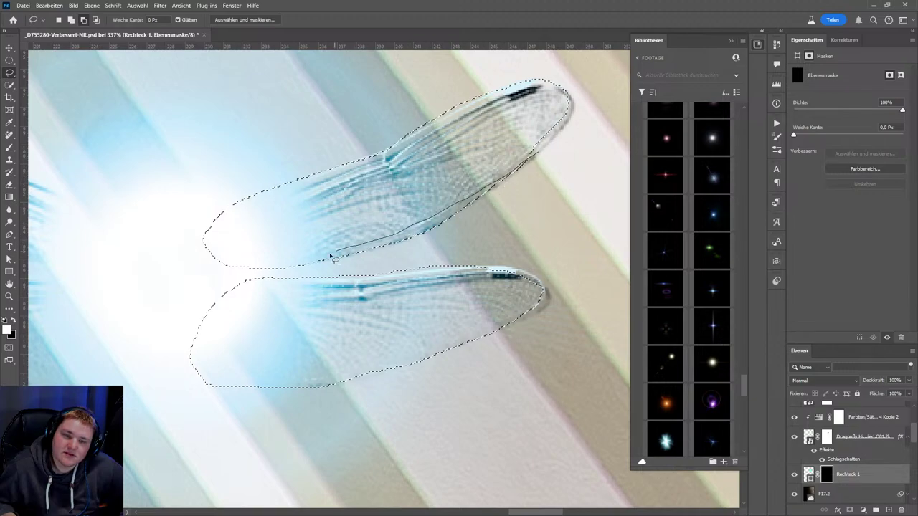
{"action": "left_click_drag", "start_coordinate": [332, 256], "coordinate": [372, 266]}
- Zoom and pan around the wings, then add the lower wing's tip to the selection
{"action": "scroll", "coordinate": [496, 220], "scroll_direction": "down", "scroll_amount": 3}
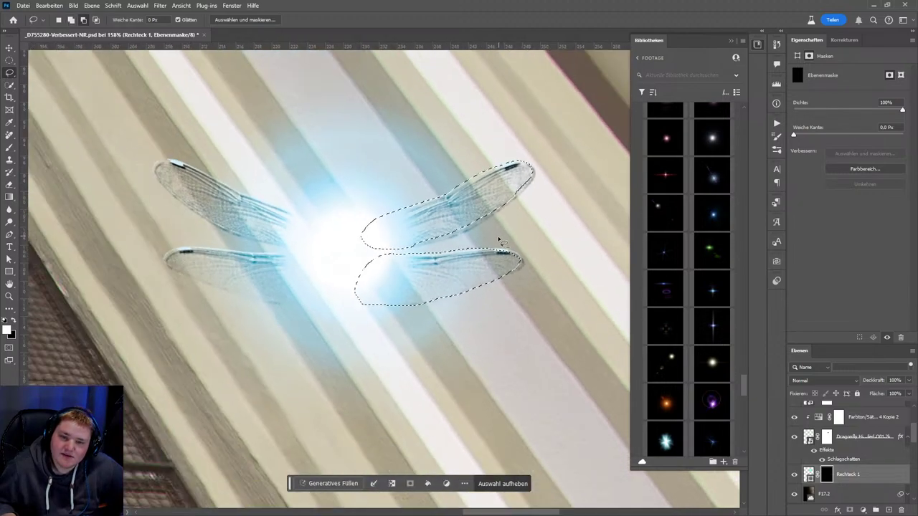
{"action": "scroll", "coordinate": [499, 241], "scroll_direction": "up", "scroll_amount": 2}
{"action": "mouse_move", "coordinate": [416, 247]}
{"action": "left_mouse_down"}
{"action": "mouse_move", "coordinate": [319, 267]}
{"action": "mouse_move", "coordinate": [412, 224]}
{"action": "left_mouse_up"}
{"action": "scroll", "coordinate": [548, 140], "scroll_direction": "up", "scroll_amount": 2}
{"action": "scroll", "coordinate": [548, 140], "scroll_direction": "up", "scroll_amount": 2}
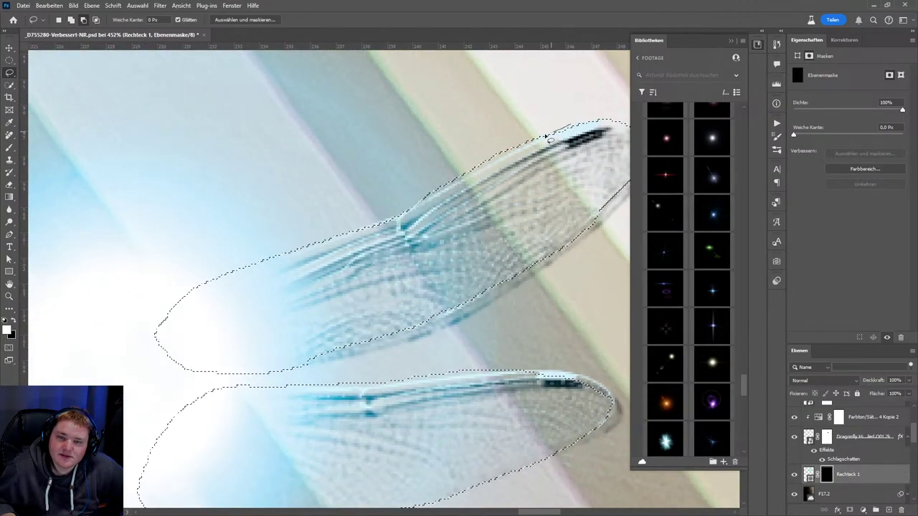
{"action": "scroll", "coordinate": [413, 206], "scroll_direction": "down", "scroll_amount": 2}
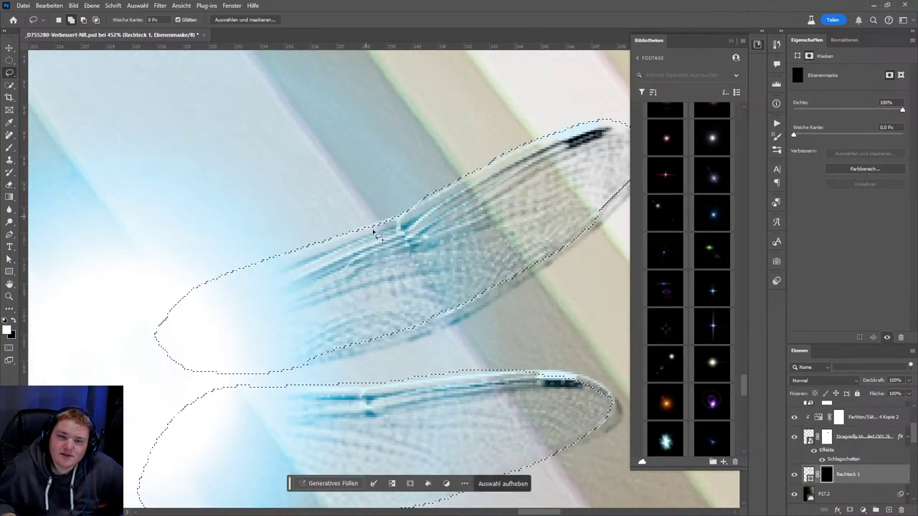
{"action": "scroll", "coordinate": [413, 207], "scroll_direction": "down", "scroll_amount": 1}
{"action": "scroll", "coordinate": [328, 232], "scroll_direction": "up", "scroll_amount": 1}
{"action": "left_click_drag", "start_coordinate": [327, 231], "coordinate": [460, 233]}
{"action": "scroll", "coordinate": [461, 233], "scroll_direction": "up", "scroll_amount": 2}
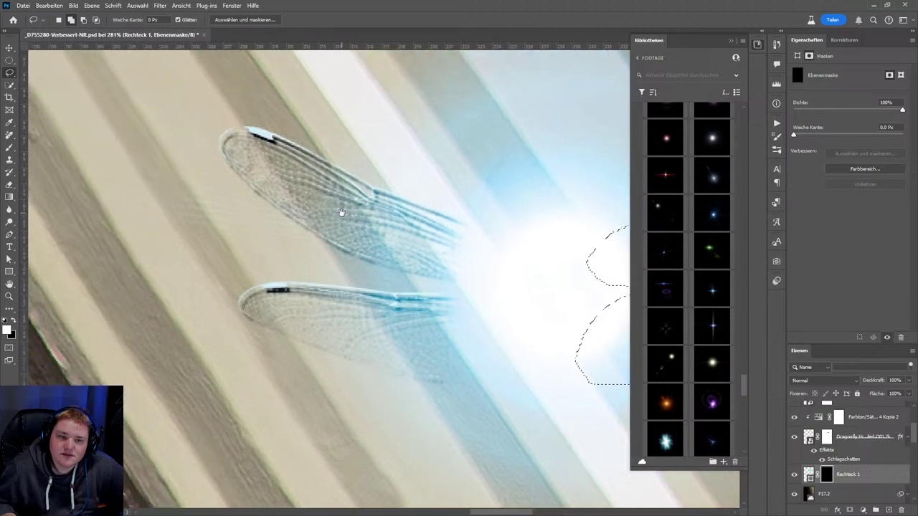
{"action": "scroll", "coordinate": [504, 266], "scroll_direction": "right", "scroll_amount": 2}
{"action": "scroll", "coordinate": [397, 231], "scroll_direction": "down", "scroll_amount": 1}
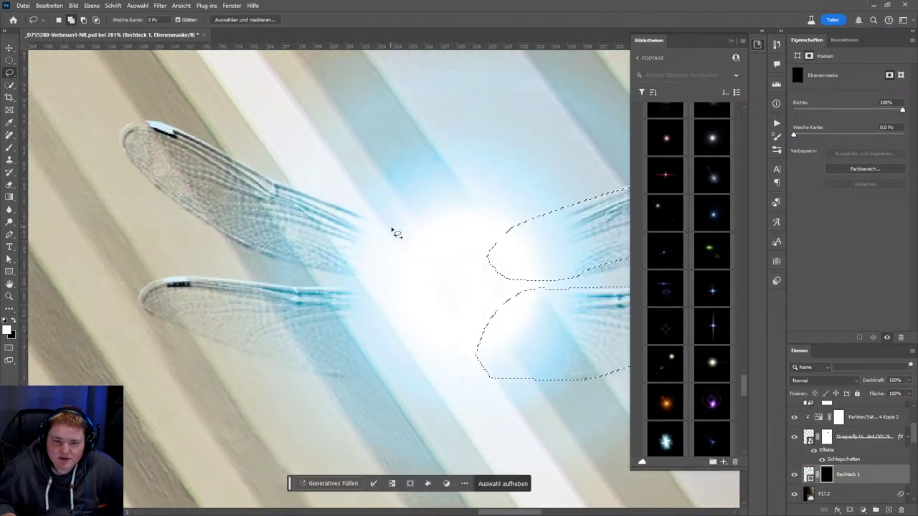
{"action": "left_click_drag", "start_coordinate": [393, 231], "coordinate": [387, 227]}
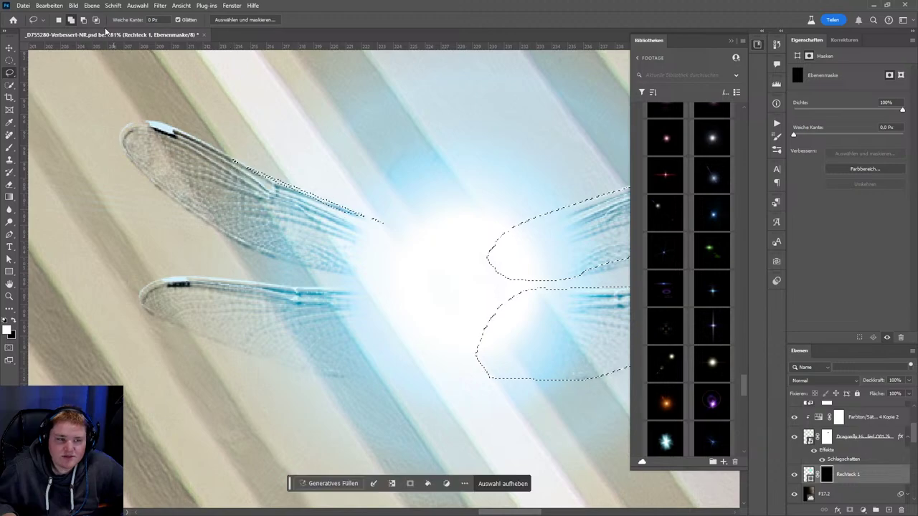
{"action": "mouse_move", "coordinate": [476, 282]}
{"action": "left_mouse_down"}
{"action": "mouse_move", "coordinate": [199, 192]}
{"action": "mouse_move", "coordinate": [175, 198]}
{"action": "left_mouse_up"}
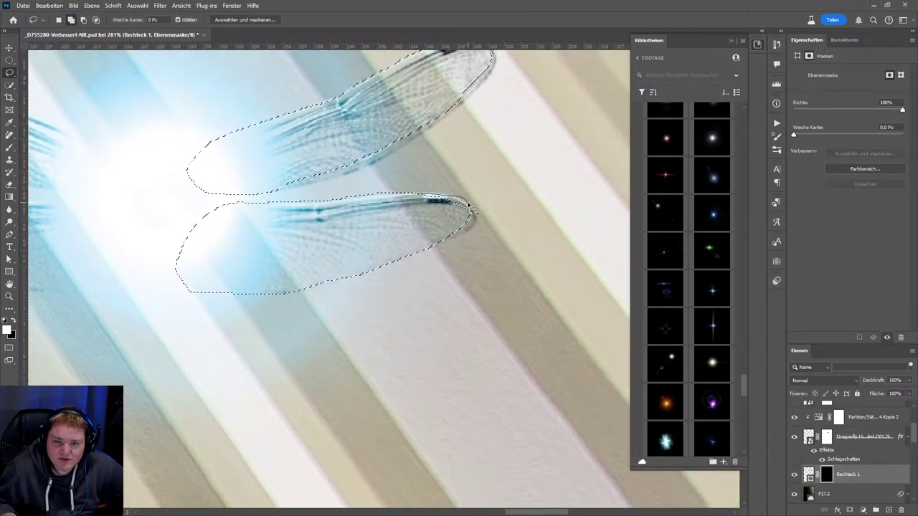
{"action": "left_click_drag", "start_coordinate": [472, 207], "coordinate": [423, 228]}
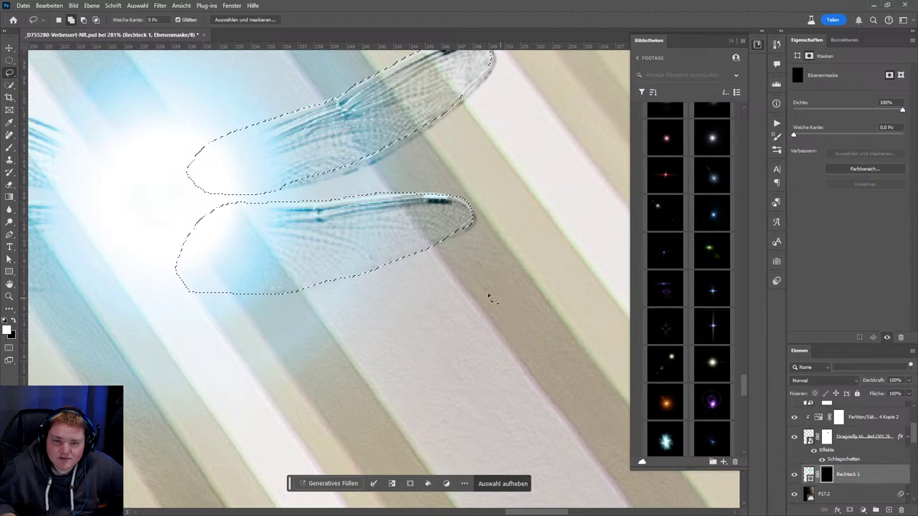
{"action": "scroll", "coordinate": [489, 297], "scroll_direction": "down", "scroll_amount": 3}
{"action": "scroll", "coordinate": [451, 282], "scroll_direction": "down", "scroll_amount": 2}
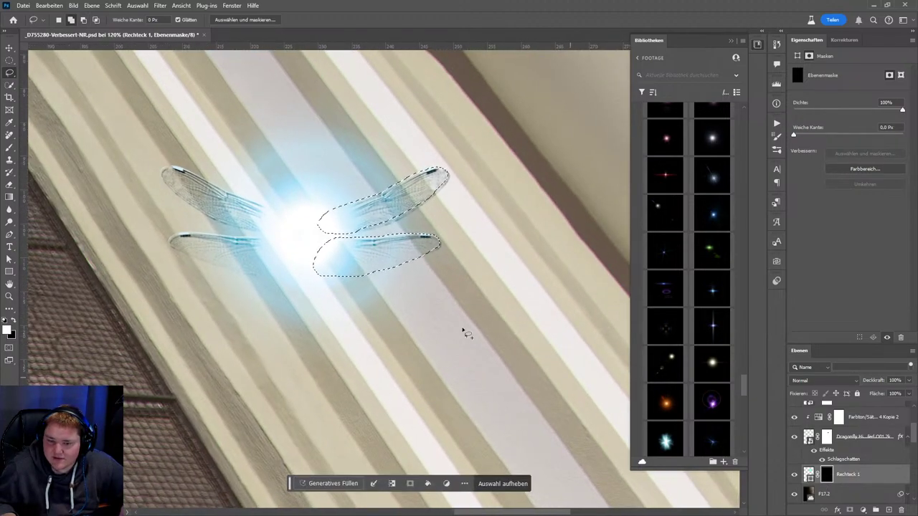
- Fill the wing selection on Rechteck 1's mask with white and deselect
{"action": "right_click", "coordinate": [374, 251]}
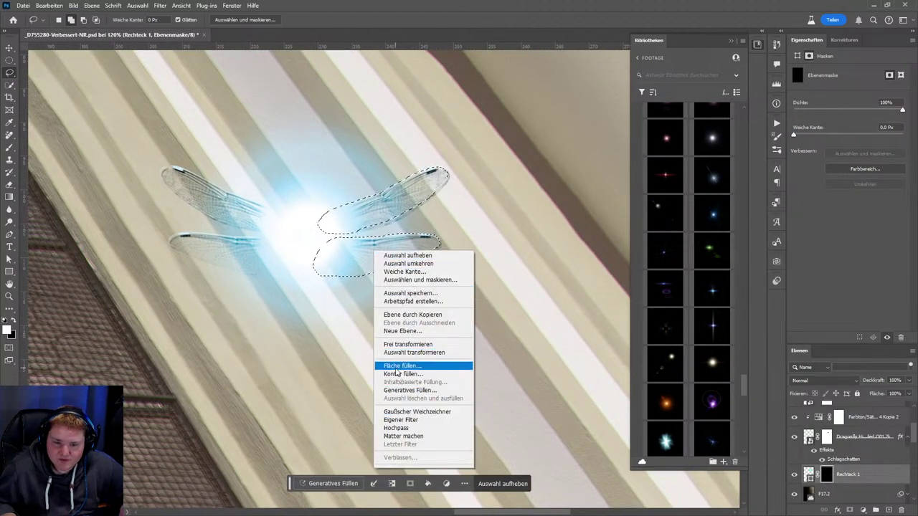
{"action": "left_click", "coordinate": [397, 367]}
{"action": "left_click", "coordinate": [513, 212]}
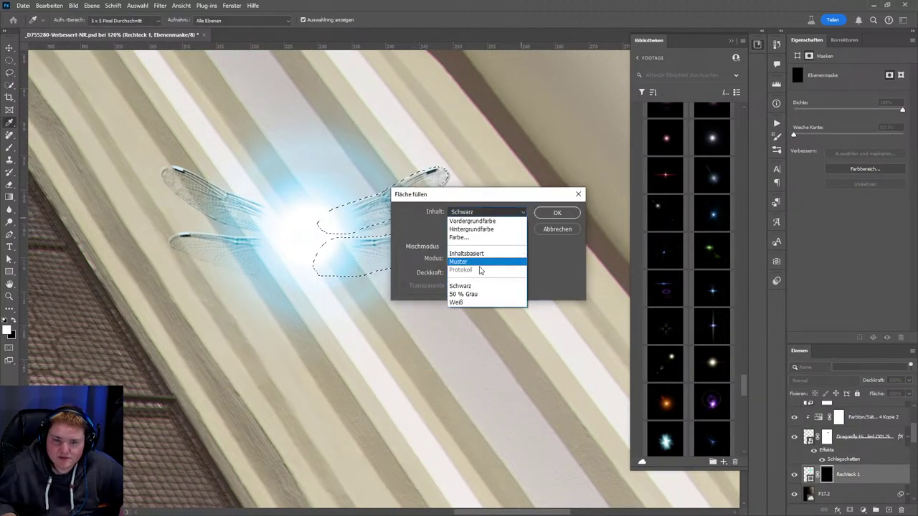
{"action": "left_click", "coordinate": [467, 302]}
{"action": "left_click", "coordinate": [557, 213]}
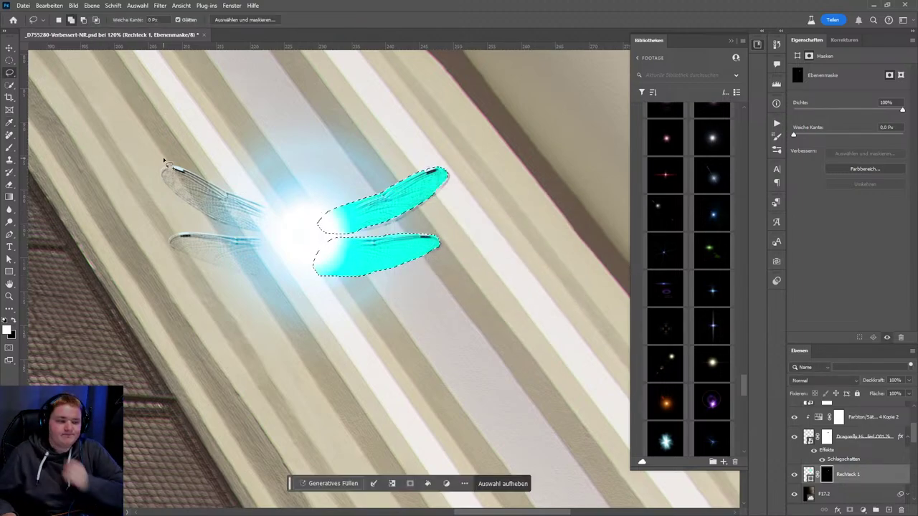
{"action": "key", "text": "ctrl+d"}
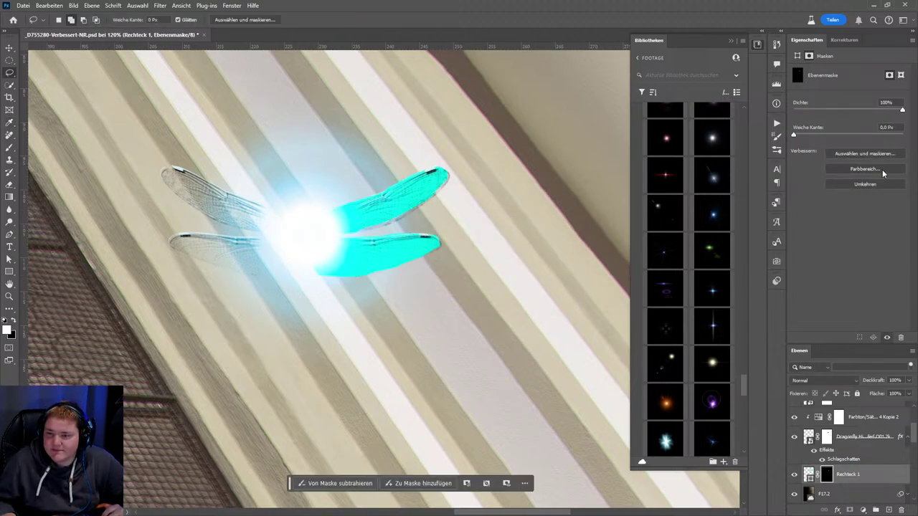
- Lower the Rechteck 1 tint layer's opacity to 28%
{"action": "left_click", "coordinate": [907, 383]}
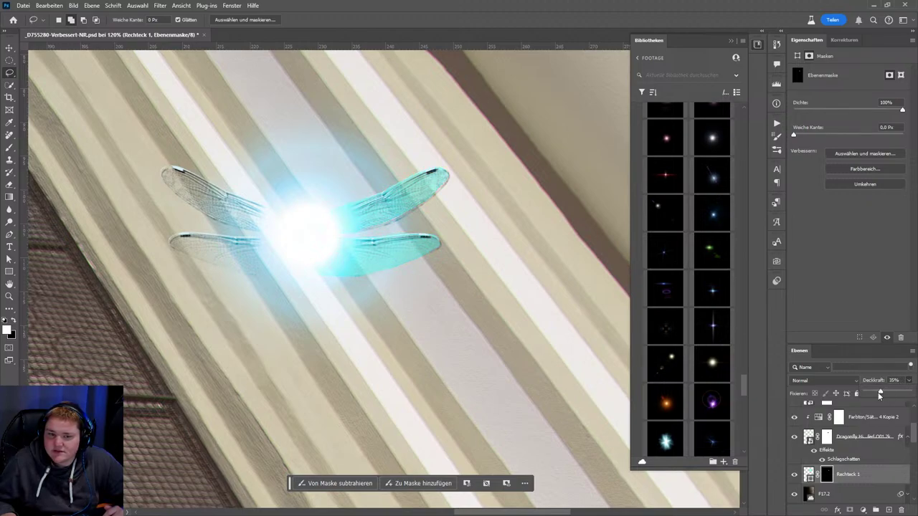
{"action": "left_click", "coordinate": [855, 141]}
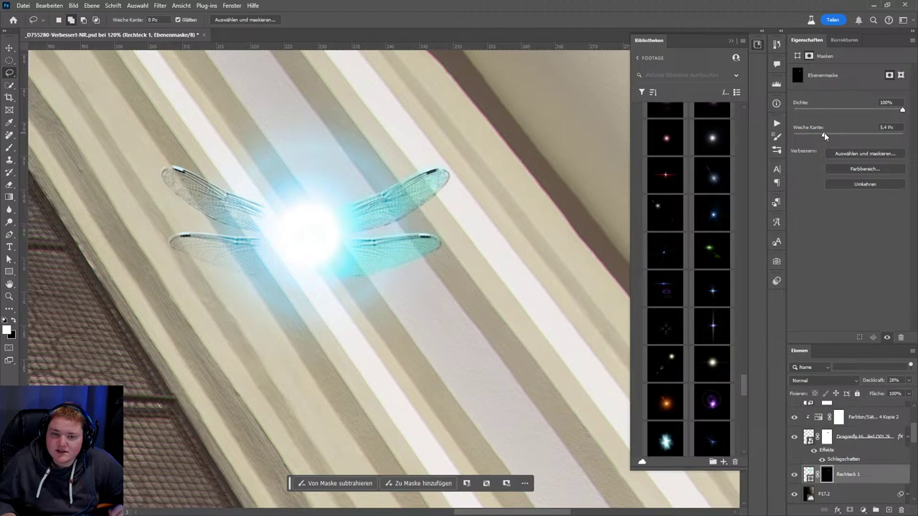
{"action": "scroll", "coordinate": [309, 350], "scroll_direction": "down", "scroll_amount": 3}
{"action": "scroll", "coordinate": [349, 342], "scroll_direction": "down", "scroll_amount": 3}
- Change Rechteck 1's shape fill to the pale cyan b6f8f4
{"action": "scroll", "coordinate": [373, 282], "scroll_direction": "up", "scroll_amount": 4}
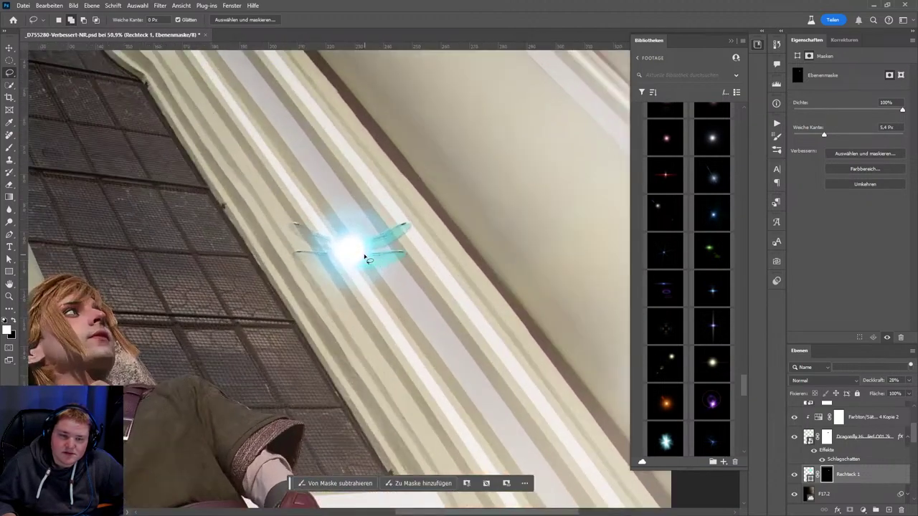
{"action": "scroll", "coordinate": [426, 282], "scroll_direction": "up", "scroll_amount": 3}
{"action": "left_click", "coordinate": [809, 474]}
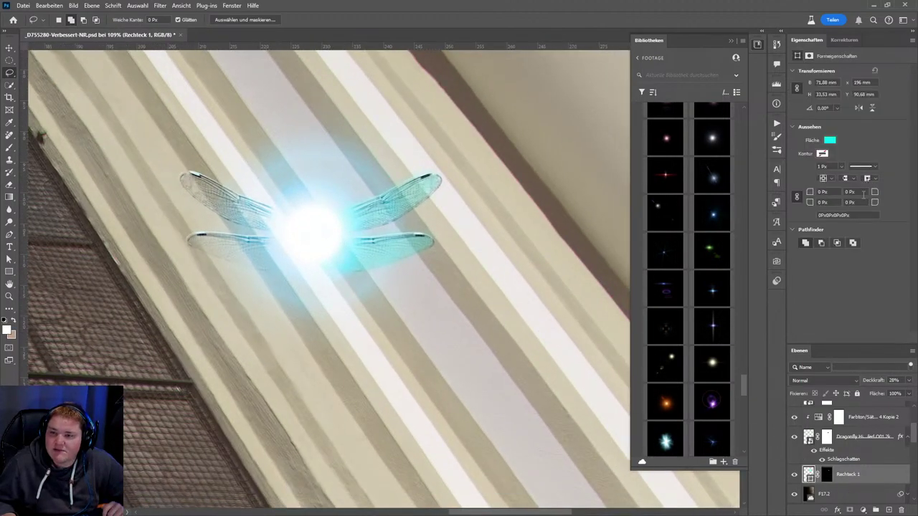
{"action": "left_click", "coordinate": [831, 140]}
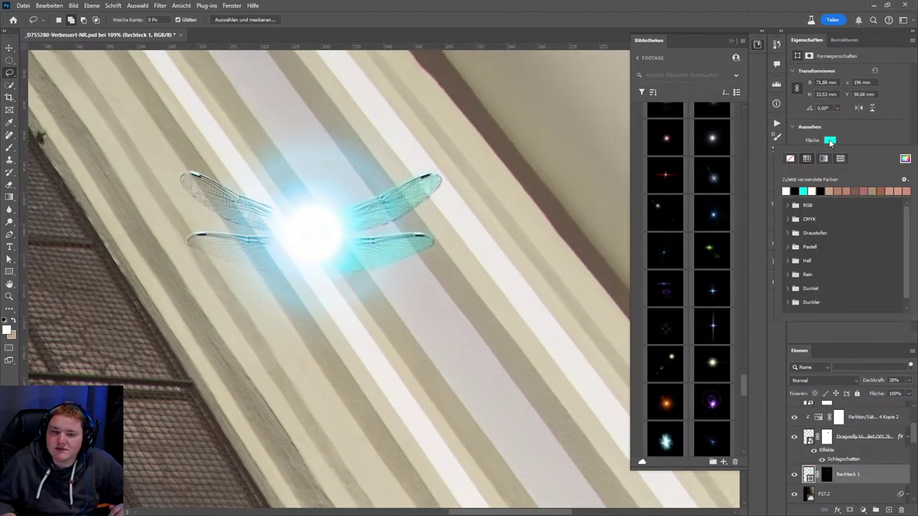
{"action": "left_click", "coordinate": [904, 158]}
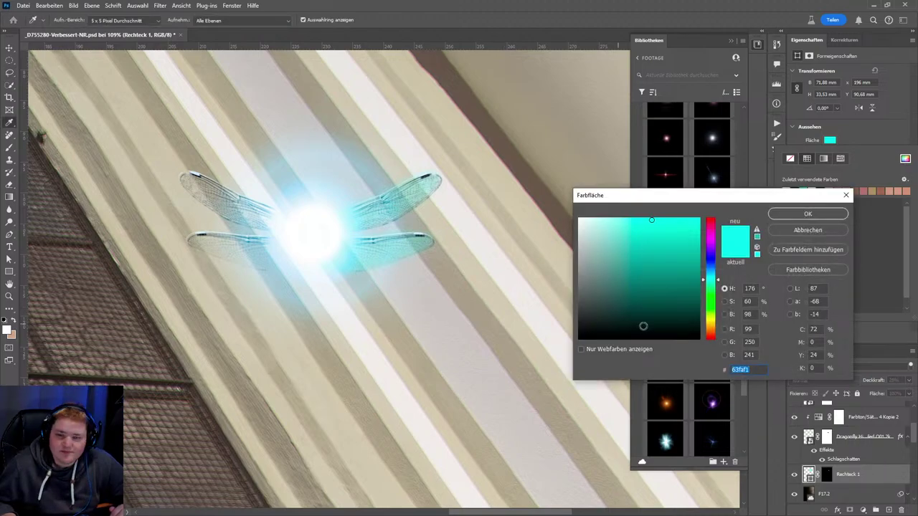
{"action": "left_click", "coordinate": [618, 223]}
{"action": "left_click_drag", "start_coordinate": [621, 226], "coordinate": [610, 221]}
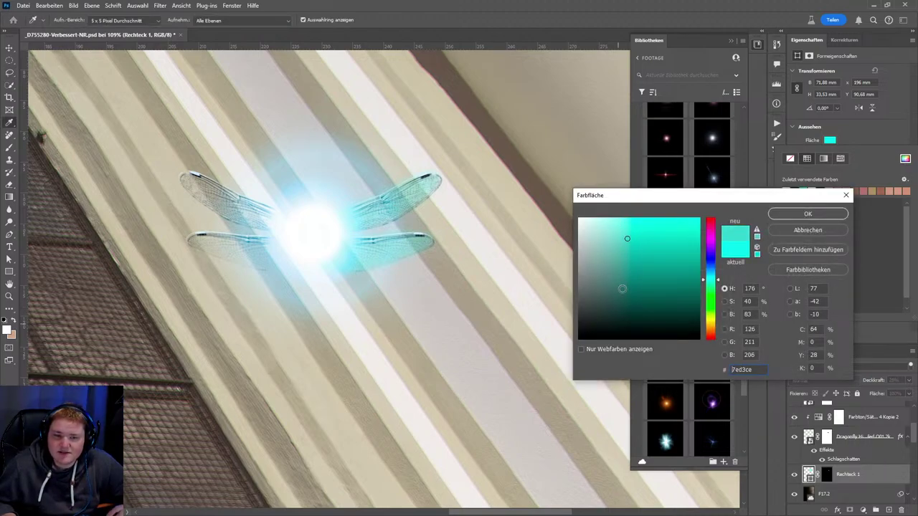
{"action": "left_click", "coordinate": [813, 214]}
{"action": "scroll", "coordinate": [504, 342], "scroll_direction": "down", "scroll_amount": 4}
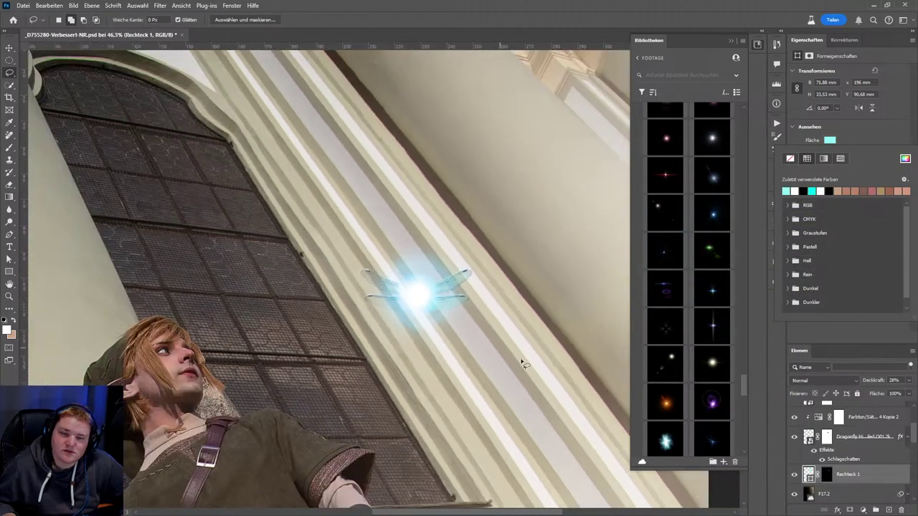
{"action": "scroll", "coordinate": [520, 363], "scroll_direction": "down", "scroll_amount": 2}
{"action": "scroll", "coordinate": [329, 249], "scroll_direction": "up", "scroll_amount": 4}
{"action": "scroll", "coordinate": [476, 254], "scroll_direction": "up", "scroll_amount": 1}
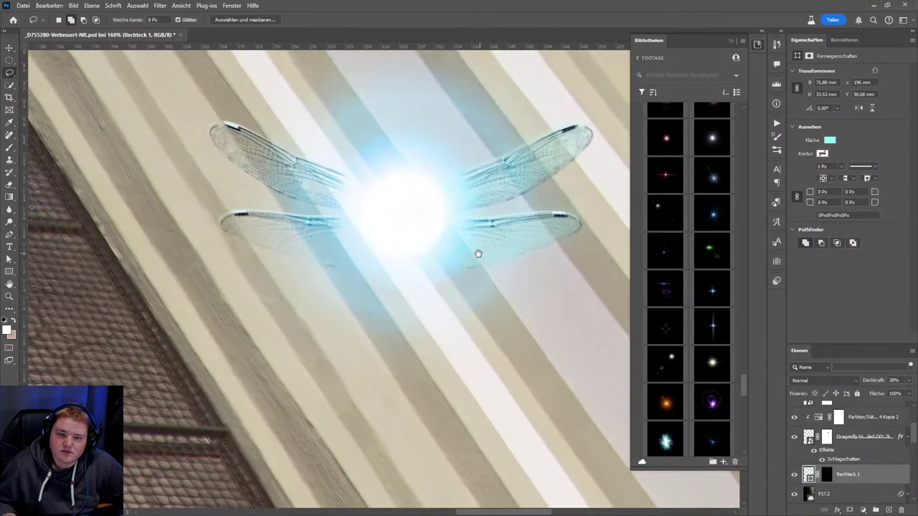
{"action": "scroll", "coordinate": [485, 289], "scroll_direction": "down", "scroll_amount": 2}
{"action": "scroll", "coordinate": [460, 263], "scroll_direction": "down", "scroll_amount": 2}
{"action": "left_click_drag", "start_coordinate": [460, 263], "coordinate": [416, 257]}
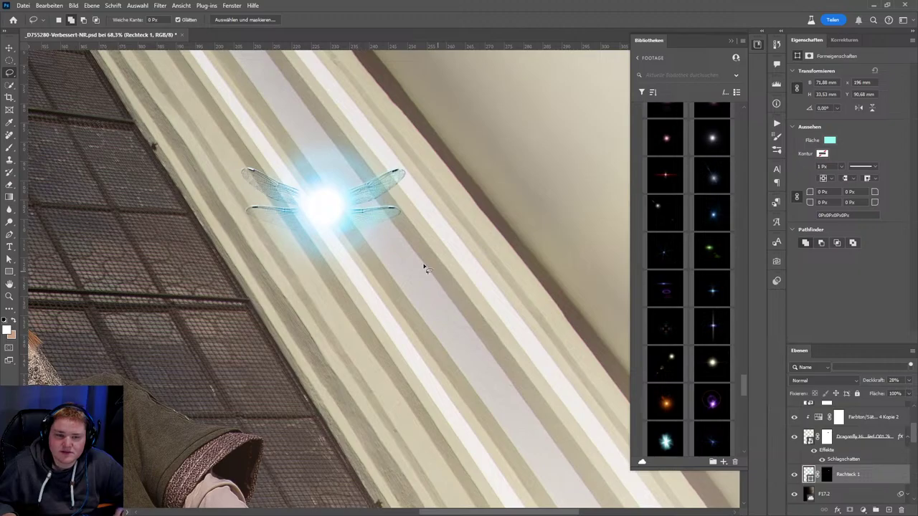
{"action": "scroll", "coordinate": [424, 269], "scroll_direction": "down", "scroll_amount": 1}
{"action": "scroll", "coordinate": [431, 273], "scroll_direction": "down", "scroll_amount": 2}
{"action": "scroll", "coordinate": [445, 283], "scroll_direction": "up", "scroll_amount": 3}
{"action": "scroll", "coordinate": [470, 307], "scroll_direction": "up", "scroll_amount": 2}
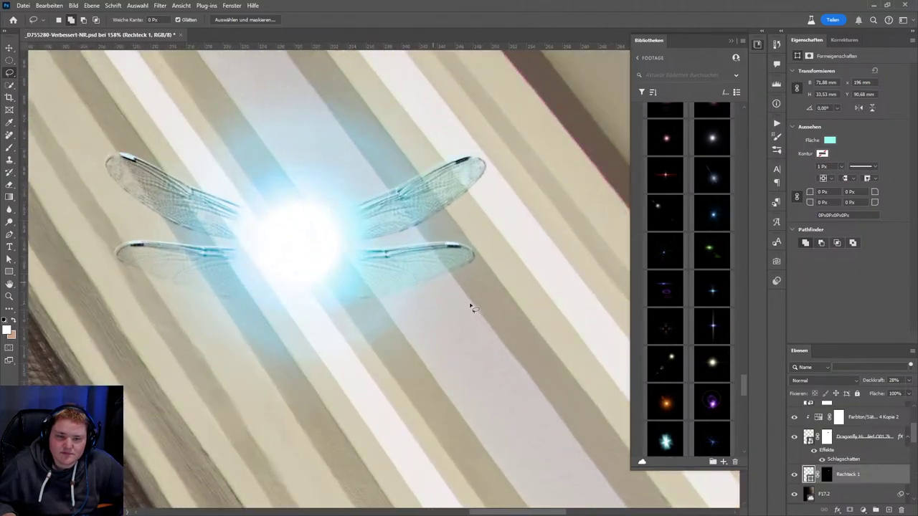
{"action": "left_click_drag", "start_coordinate": [471, 307], "coordinate": [451, 289]}
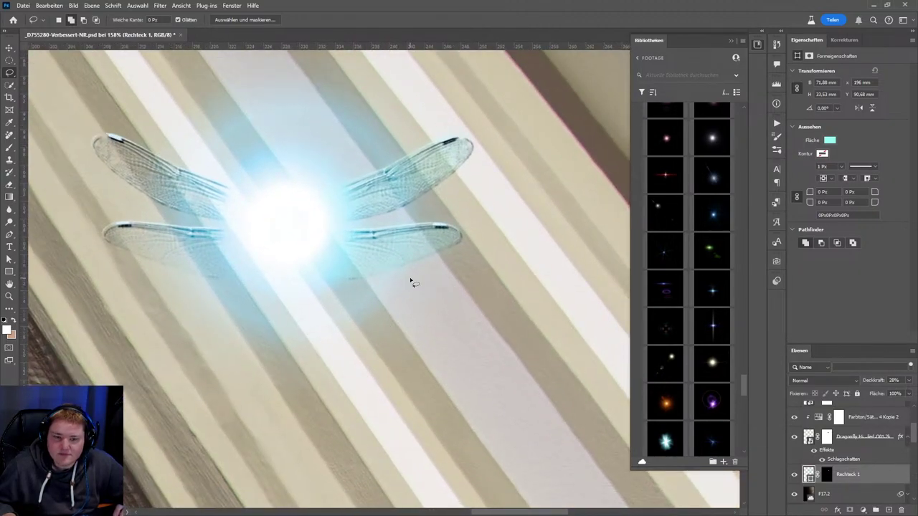
{"action": "mouse_move", "coordinate": [368, 267]}
{"action": "left_mouse_down"}
{"action": "mouse_move", "coordinate": [477, 299]}
{"action": "mouse_move", "coordinate": [484, 312]}
{"action": "mouse_move", "coordinate": [420, 258]}
{"action": "left_mouse_up"}
{"action": "scroll", "coordinate": [485, 312], "scroll_direction": "down", "scroll_amount": 2}
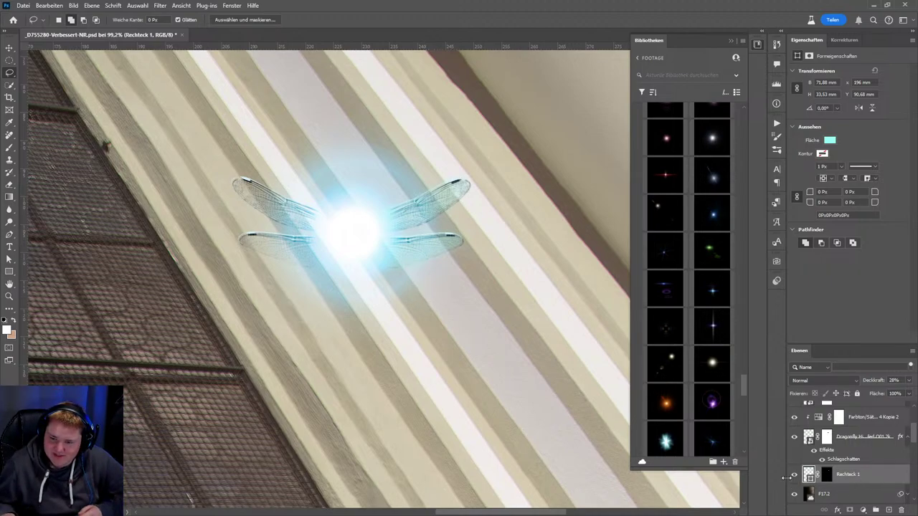
- Delete the Rechteck 1 cyan layer and select the Dragonfly layer
{"action": "left_click", "coordinate": [793, 474]}
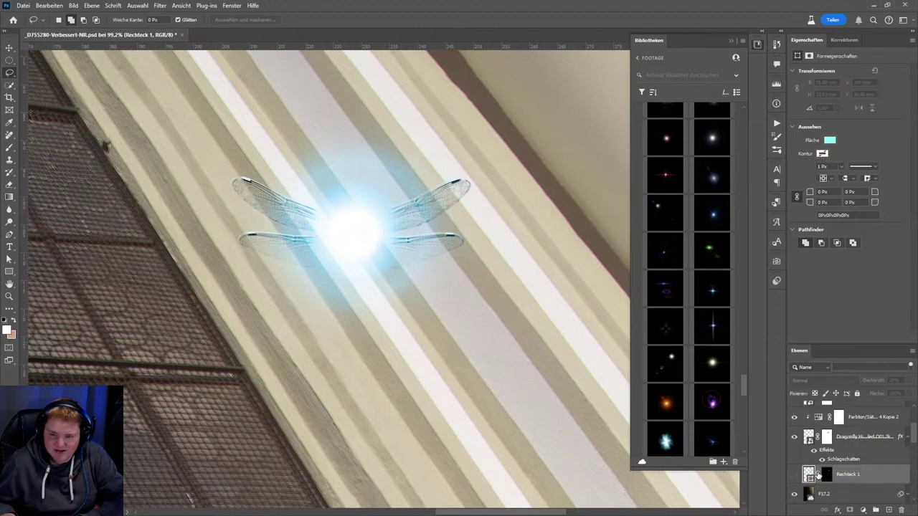
{"action": "key", "text": "Delete"}
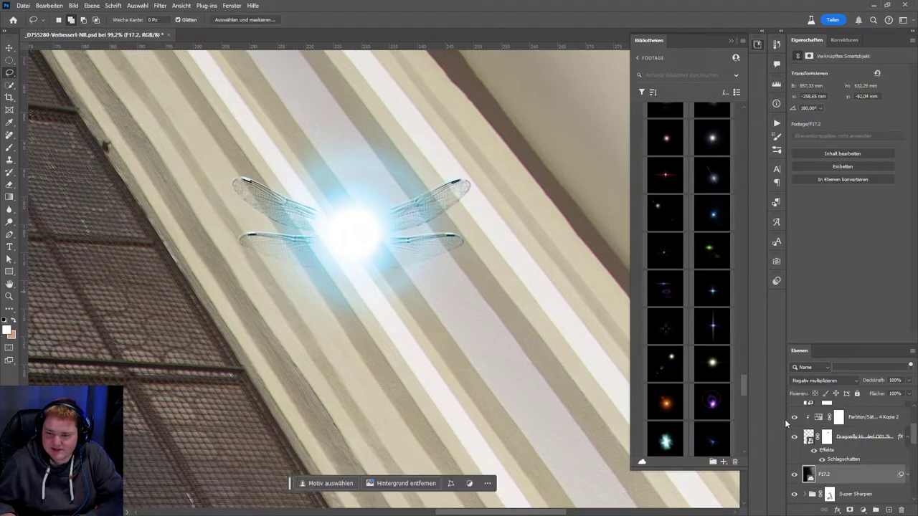
{"action": "left_click", "coordinate": [827, 438]}
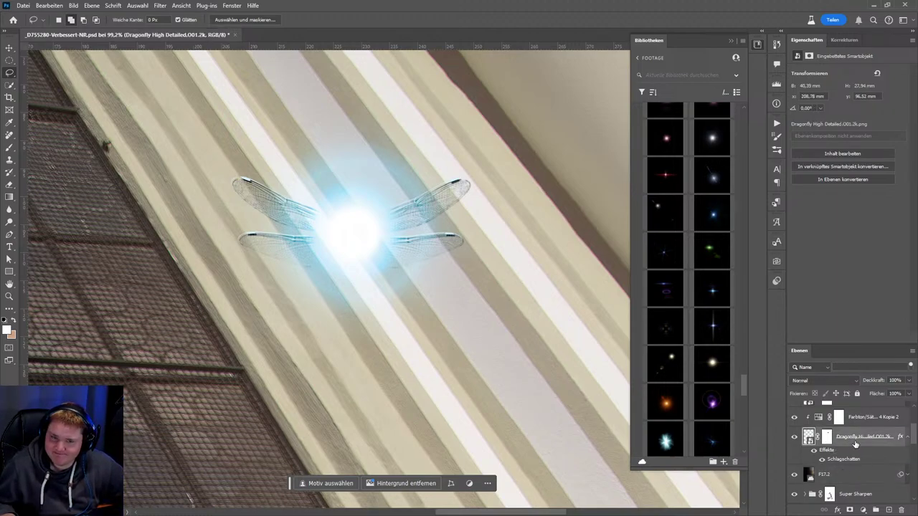
{"action": "scroll", "coordinate": [444, 269], "scroll_direction": "right", "scroll_amount": 2}
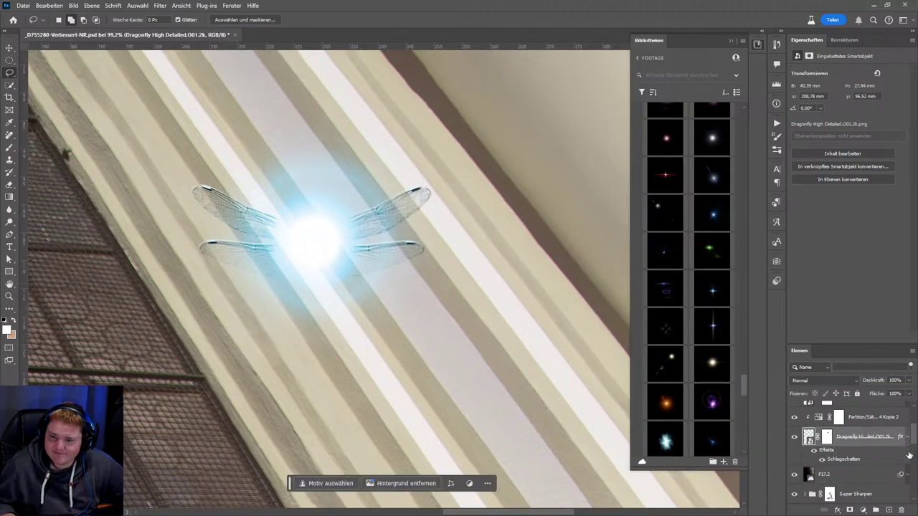
- Duplicate the dragonfly with Ctrl+J, move the copy up the stack, and target its mask
{"action": "key", "text": "ctrl+j"}
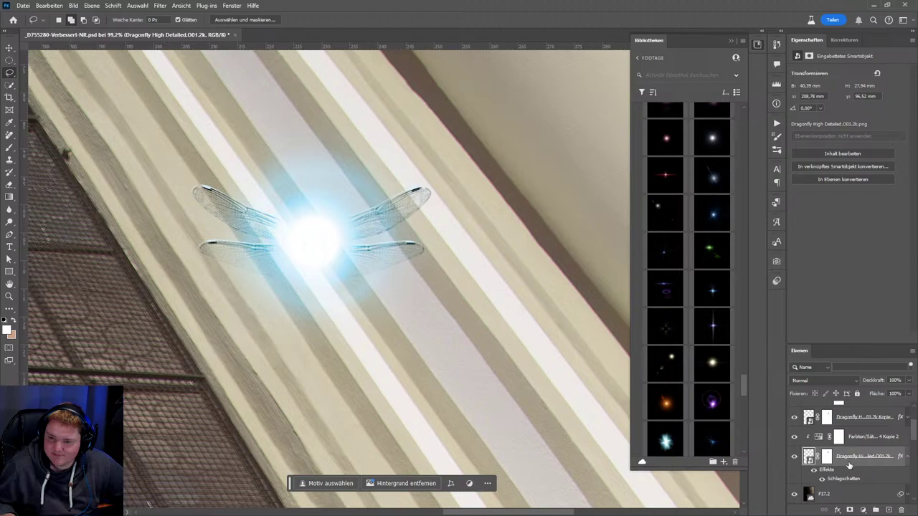
{"action": "scroll", "coordinate": [855, 465], "scroll_direction": "up", "scroll_amount": 1}
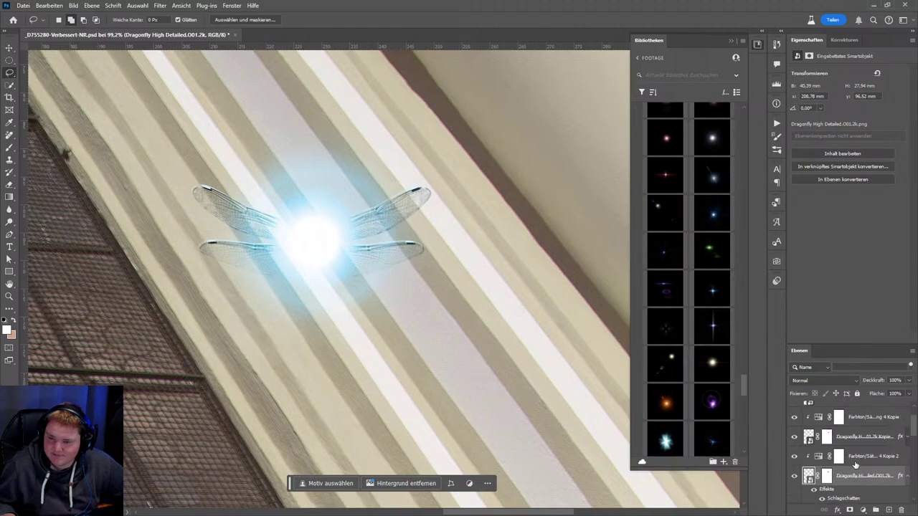
{"action": "scroll", "coordinate": [512, 378], "scroll_direction": "down", "scroll_amount": 3}
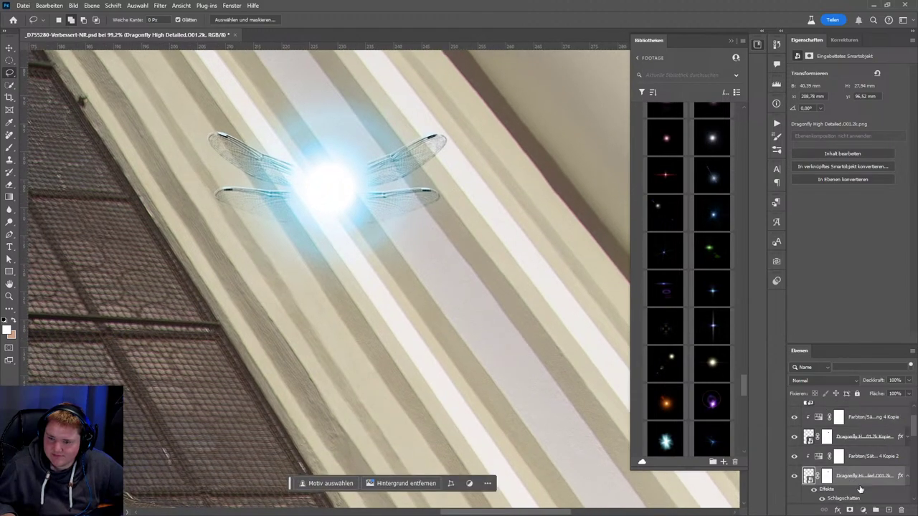
{"action": "left_click_drag", "start_coordinate": [848, 487], "coordinate": [853, 468]}
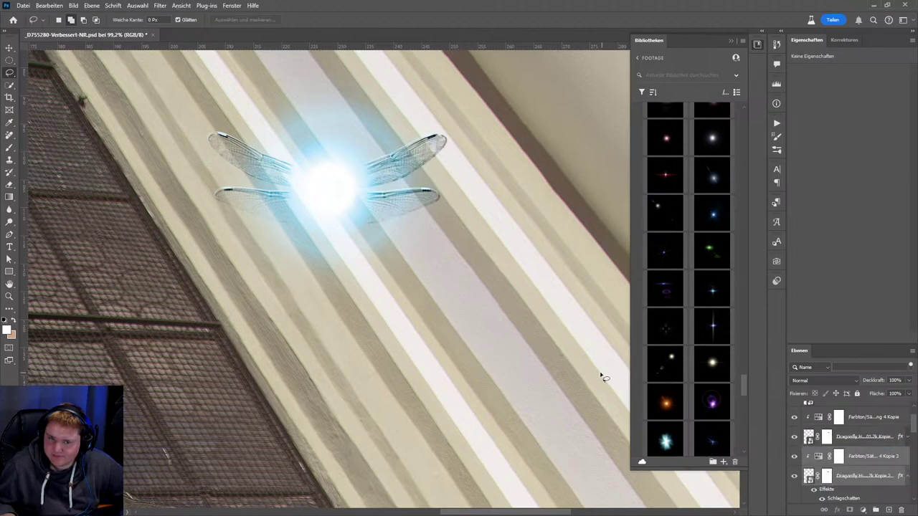
{"action": "left_click_drag", "start_coordinate": [448, 304], "coordinate": [420, 297]}
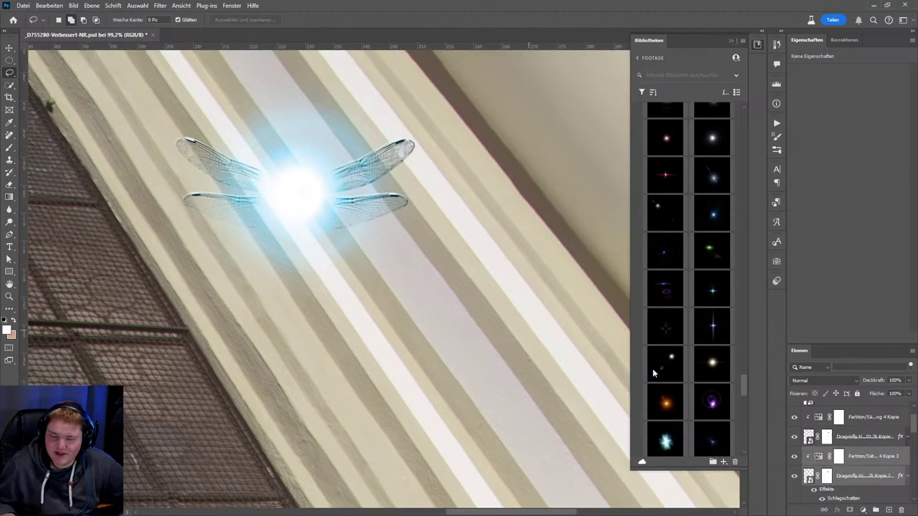
{"action": "left_click", "coordinate": [809, 477]}
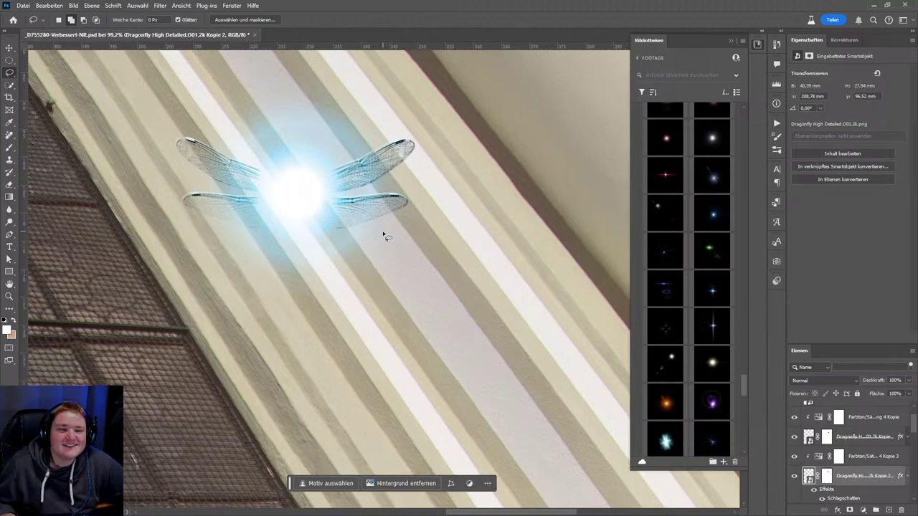
{"action": "scroll", "coordinate": [843, 490], "scroll_direction": "down", "scroll_amount": 2}
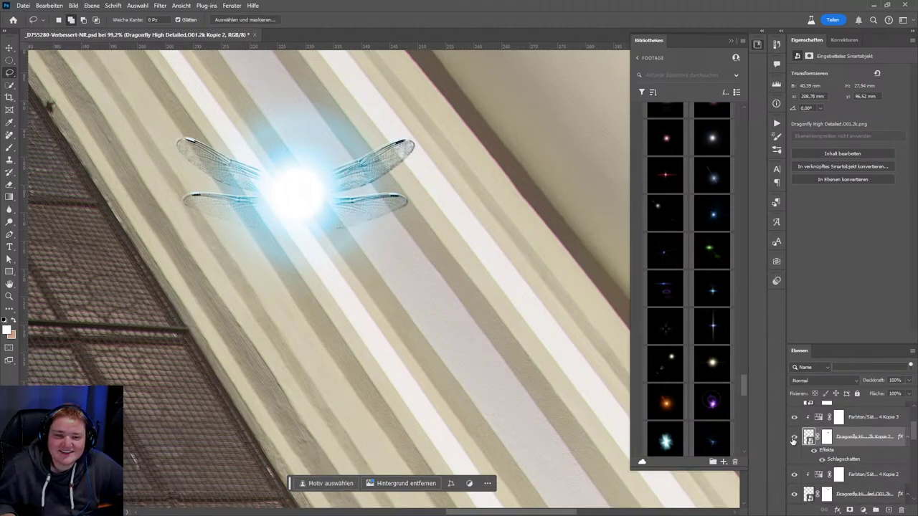
{"action": "left_click", "coordinate": [826, 437]}
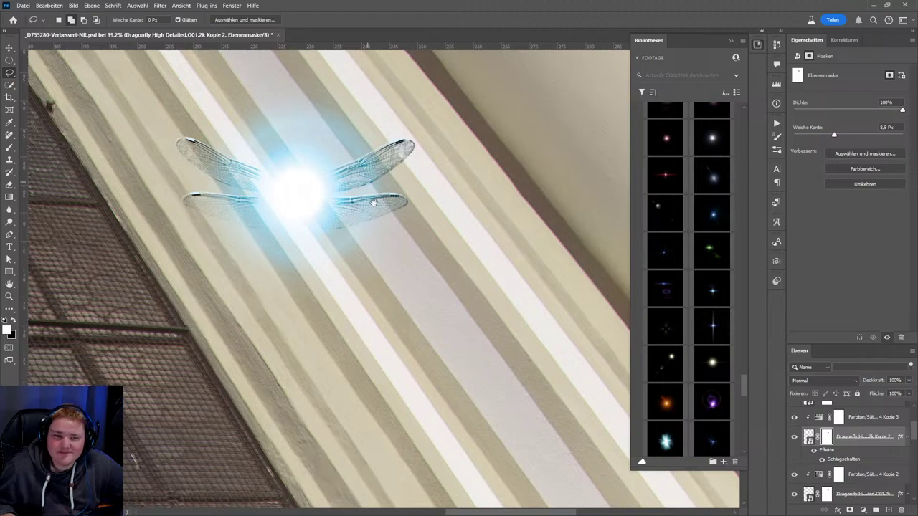
- Lasso the upper right wing and try a white fill, then undo it
{"action": "left_click_drag", "start_coordinate": [368, 188], "coordinate": [389, 252]}
{"action": "scroll", "coordinate": [389, 252], "scroll_direction": "up", "scroll_amount": 3}
{"action": "left_click_drag", "start_coordinate": [294, 266], "coordinate": [319, 271]}
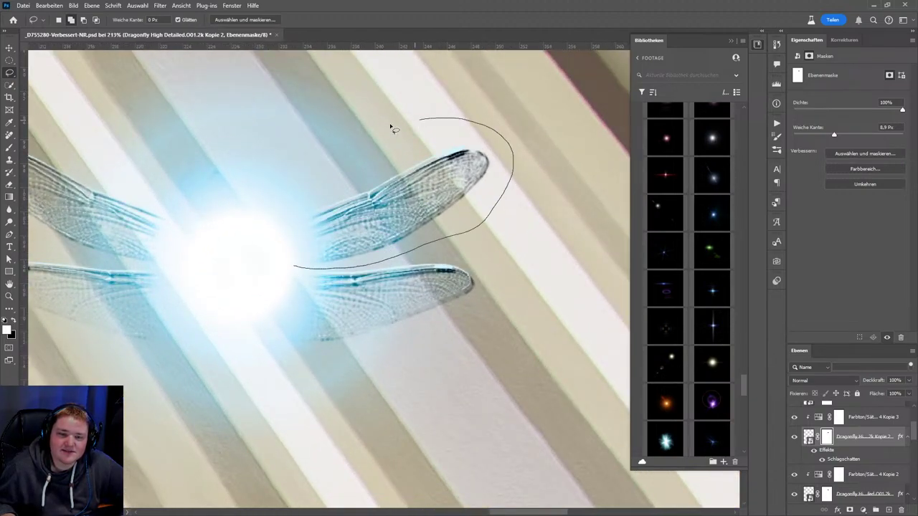
{"action": "left_click_drag", "start_coordinate": [285, 263], "coordinate": [301, 271]}
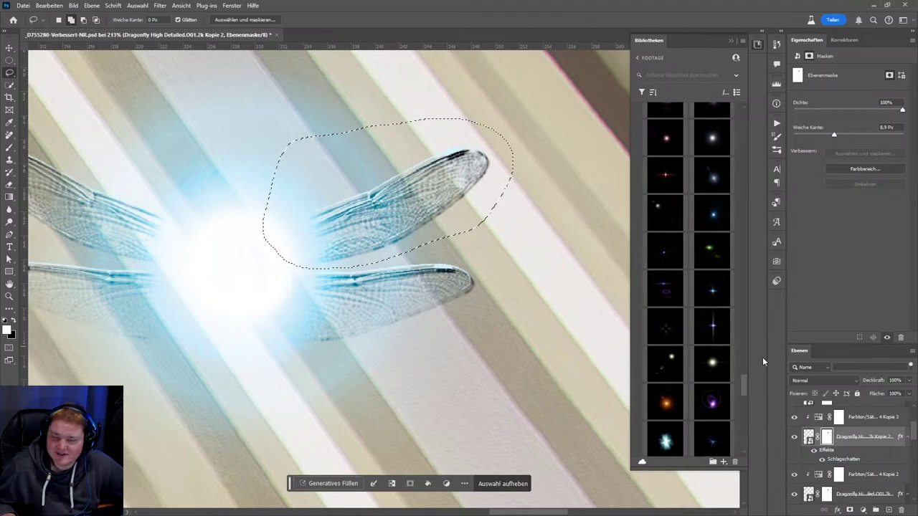
{"action": "right_click", "coordinate": [379, 224]}
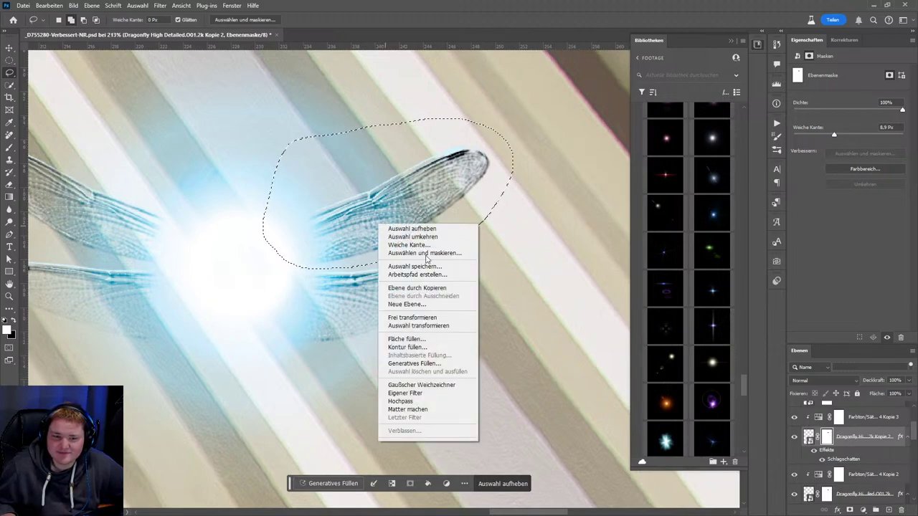
{"action": "left_click", "coordinate": [430, 342]}
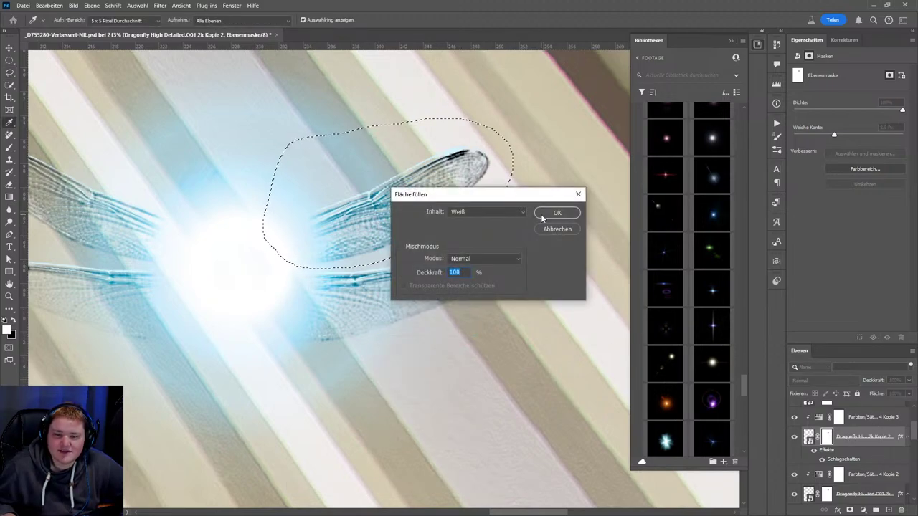
{"action": "left_click", "coordinate": [542, 216]}
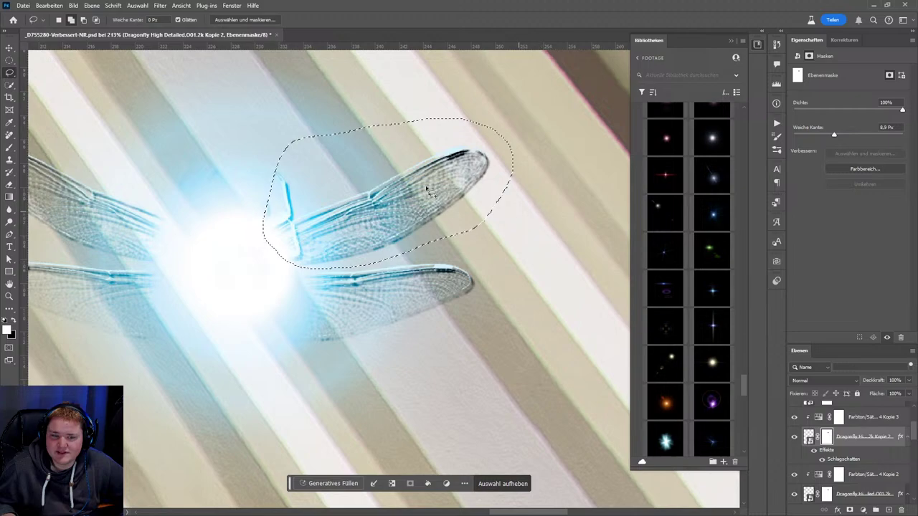
{"action": "left_click", "coordinate": [49, 5]}
{"action": "left_click", "coordinate": [79, 15]}
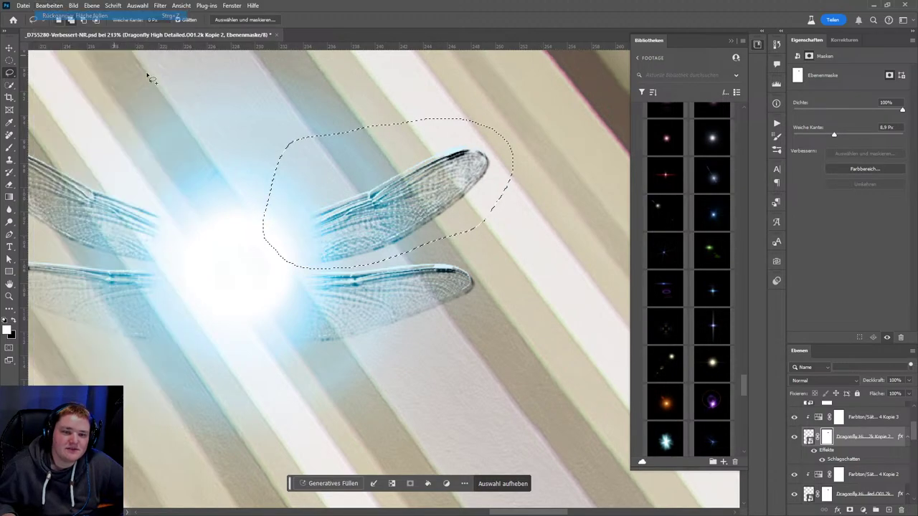
- Fill the upper right wing selection with black in the copy's mask
{"action": "right_click", "coordinate": [388, 230]}
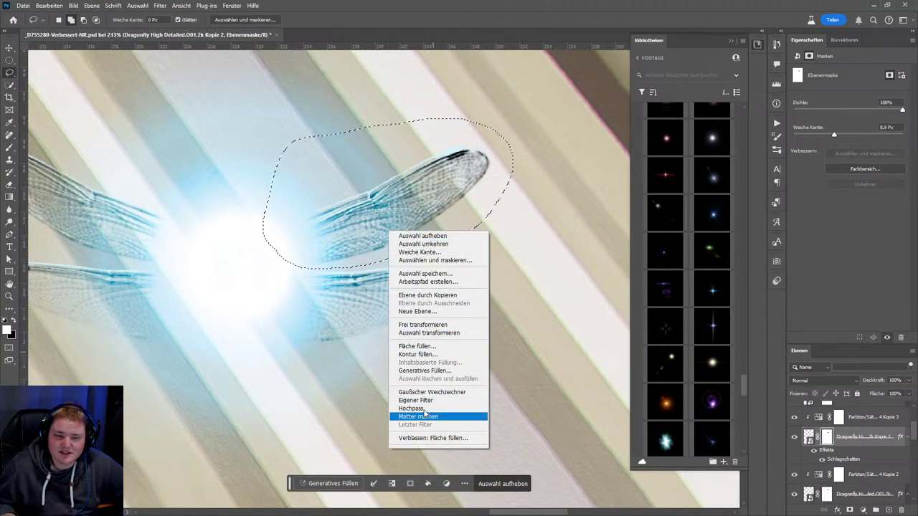
{"action": "left_click", "coordinate": [416, 346]}
{"action": "left_click", "coordinate": [486, 212]}
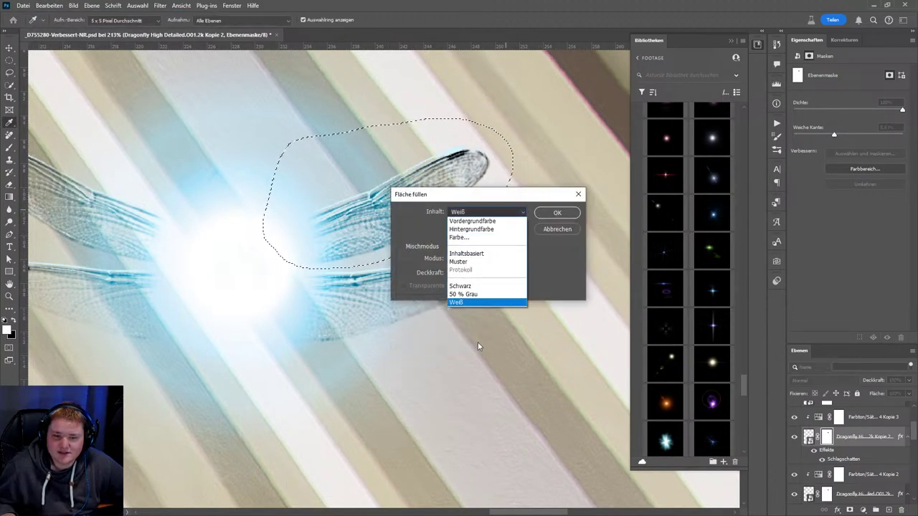
{"action": "left_click", "coordinate": [461, 287]}
{"action": "left_click", "coordinate": [557, 213]}
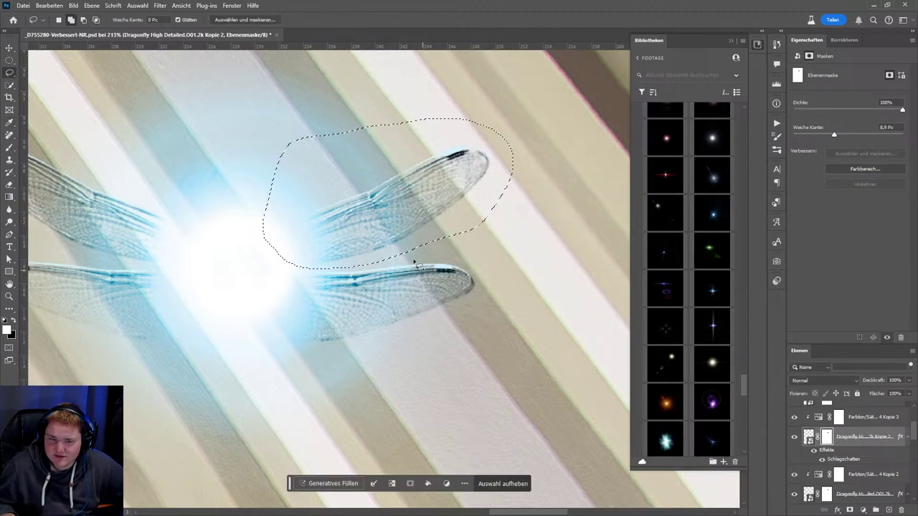
- Lasso the lower right wing, invert the selection, and fill the rest with black
{"action": "left_click_drag", "start_coordinate": [471, 258], "coordinate": [425, 256]}
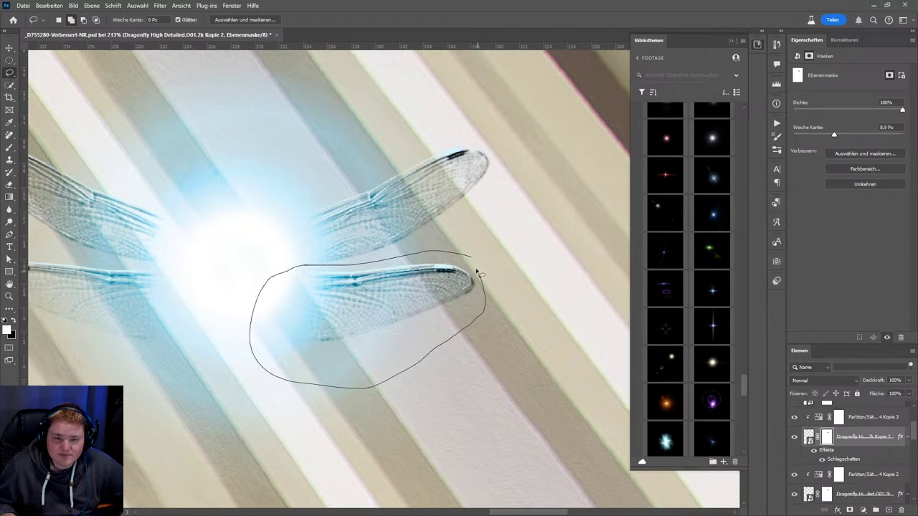
{"action": "left_click_drag", "start_coordinate": [476, 273], "coordinate": [471, 258]}
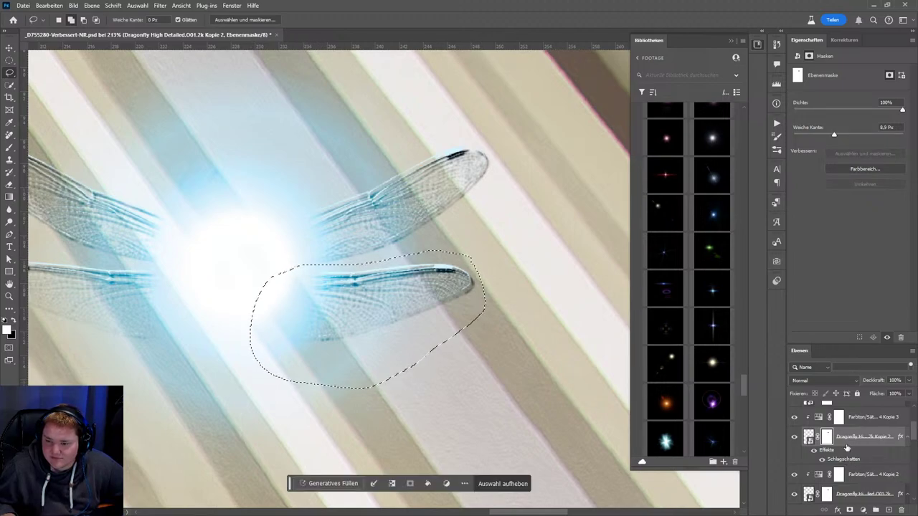
{"action": "scroll", "coordinate": [846, 447], "scroll_direction": "down", "scroll_amount": 2}
{"action": "right_click", "coordinate": [417, 308]}
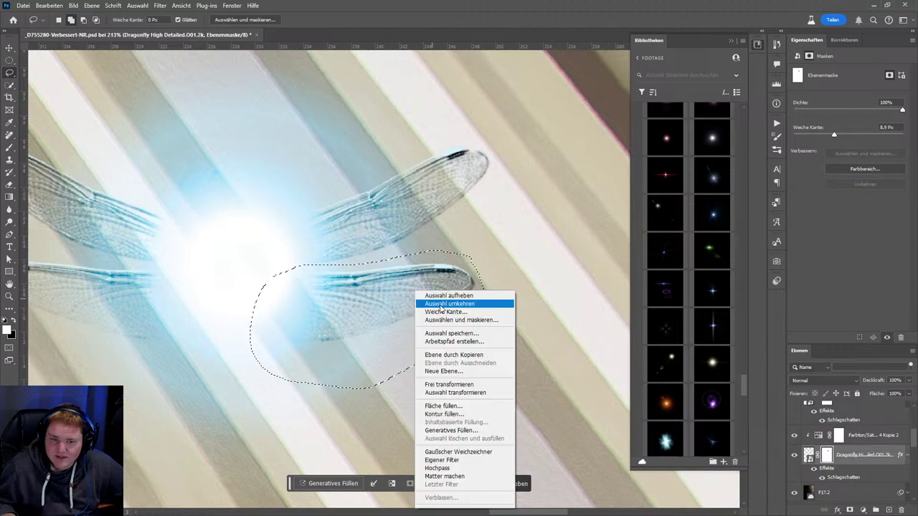
{"action": "left_click", "coordinate": [443, 406]}
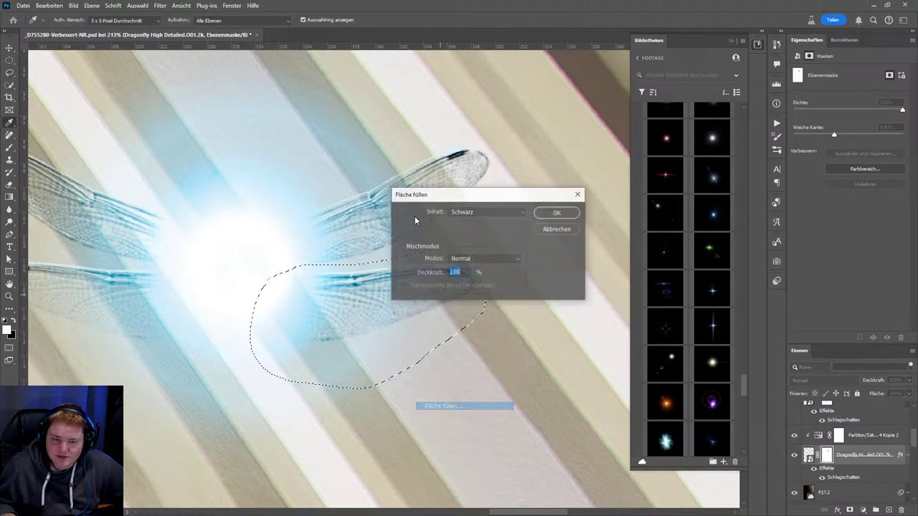
{"action": "left_click", "coordinate": [564, 213]}
{"action": "left_click_drag", "start_coordinate": [175, 266], "coordinate": [478, 269]}
- Deselect, merge the upper dragonfly copy with Ctrl+E, and target its mask
{"action": "key", "text": "ctrl+d"}
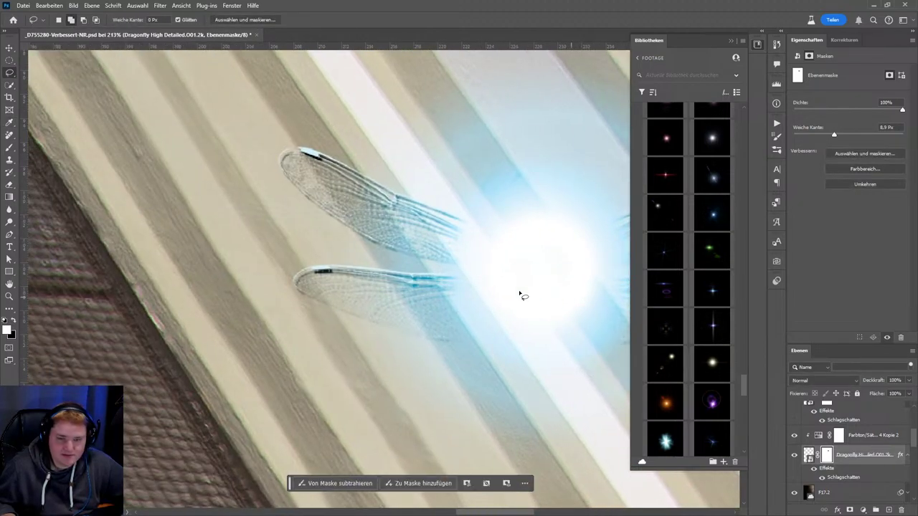
{"action": "scroll", "coordinate": [825, 442], "scroll_direction": "up", "scroll_amount": 2}
{"action": "scroll", "coordinate": [824, 441], "scroll_direction": "up", "scroll_amount": 1}
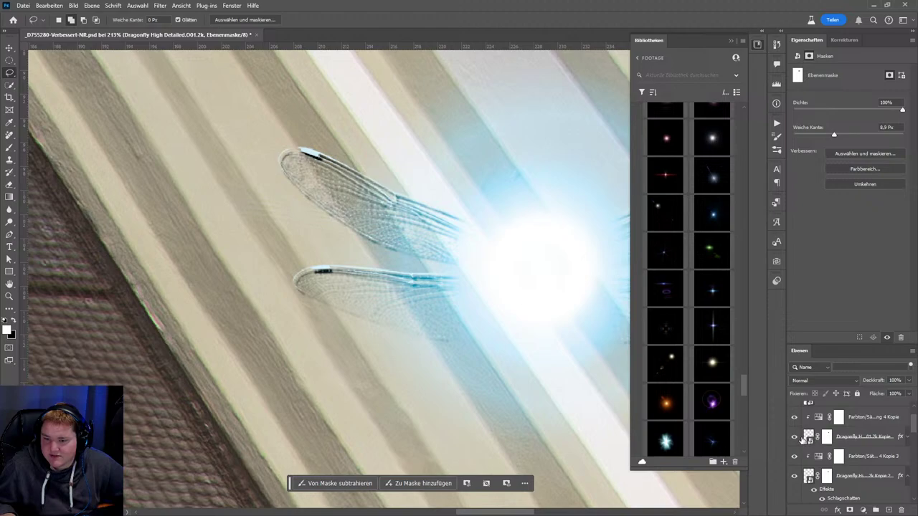
{"action": "left_click", "coordinate": [794, 437]}
{"action": "left_click", "coordinate": [809, 436]}
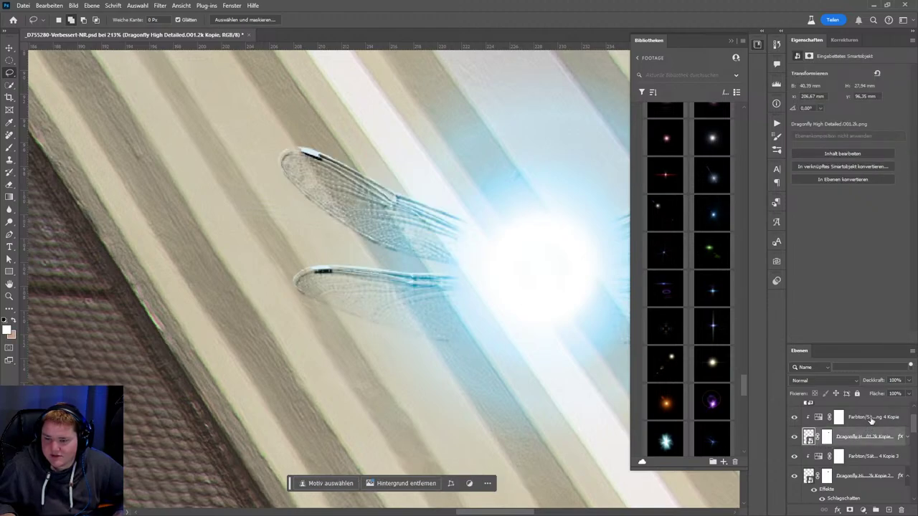
{"action": "key", "text": "ctrl+e"}
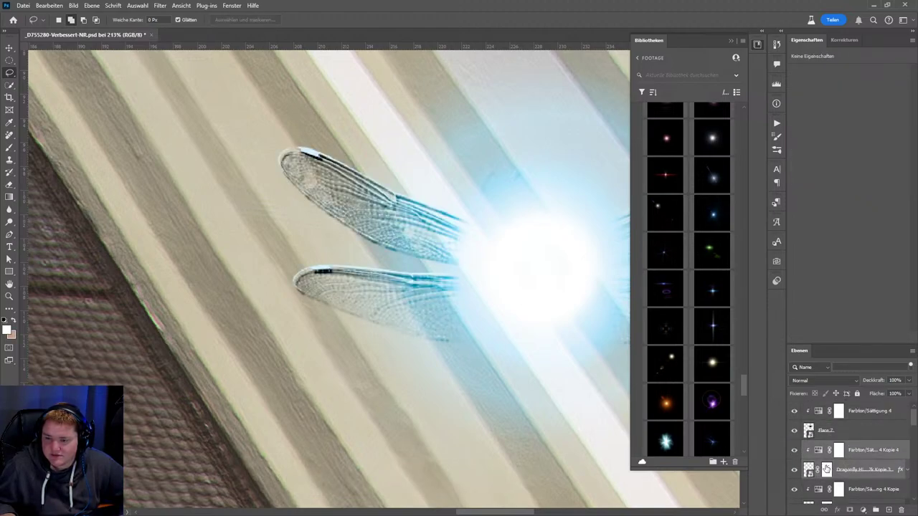
{"action": "left_click", "coordinate": [827, 470]}
- Lasso the upper left wing, fill it black in the mask, and deselect
{"action": "left_click_drag", "start_coordinate": [430, 332], "coordinate": [322, 286]}
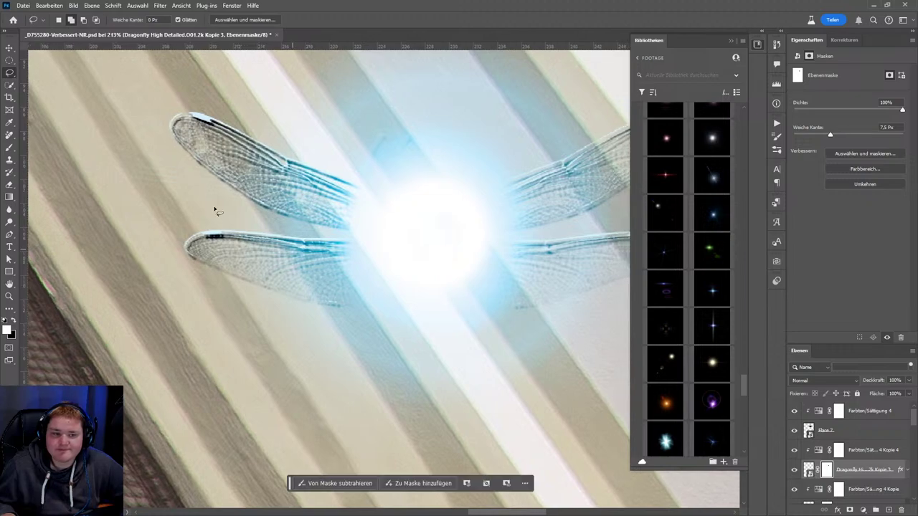
{"action": "left_click_drag", "start_coordinate": [157, 193], "coordinate": [193, 210]}
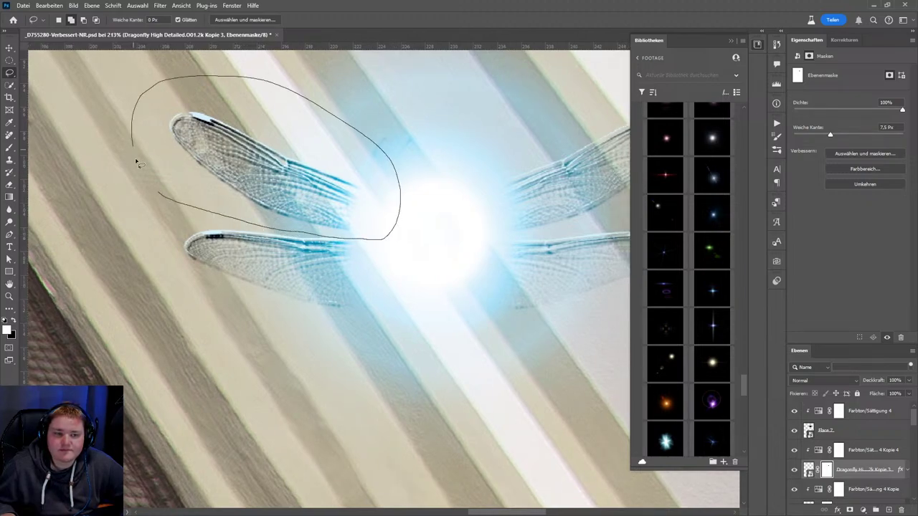
{"action": "left_click_drag", "start_coordinate": [169, 203], "coordinate": [170, 202]}
{"action": "right_click", "coordinate": [275, 190]}
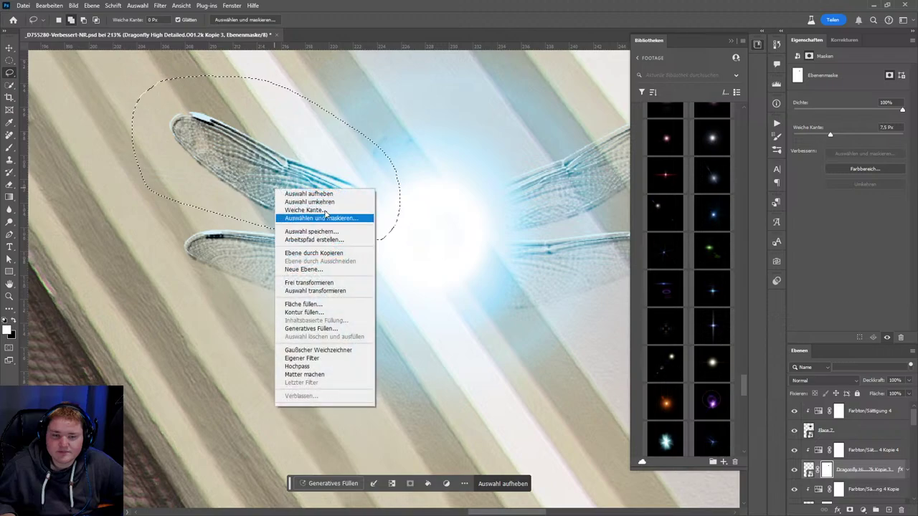
{"action": "left_click", "coordinate": [316, 303]}
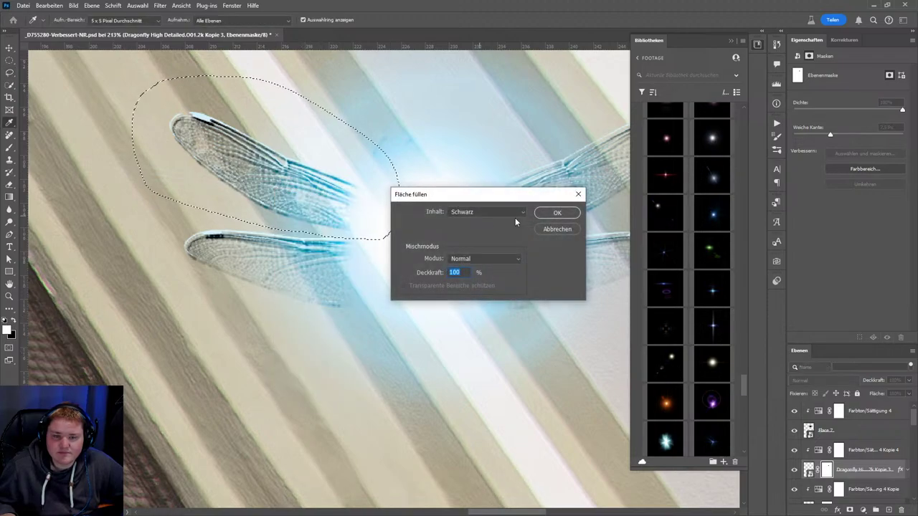
{"action": "left_click", "coordinate": [557, 212]}
{"action": "key", "text": "ctrl+d"}
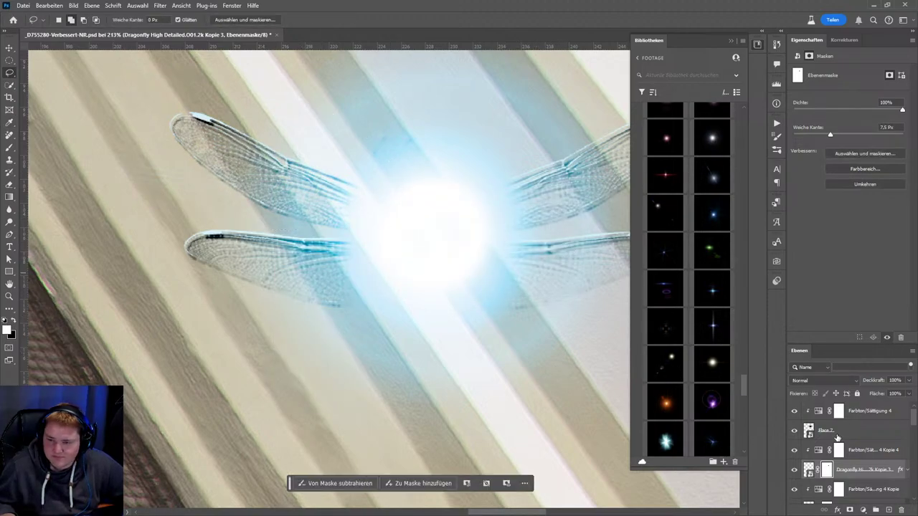
- On the Dragonfly Kopie mask, black out the lower left wing and deselect
{"action": "scroll", "coordinate": [853, 445], "scroll_direction": "down", "scroll_amount": 2}
{"action": "left_click", "coordinate": [827, 470]}
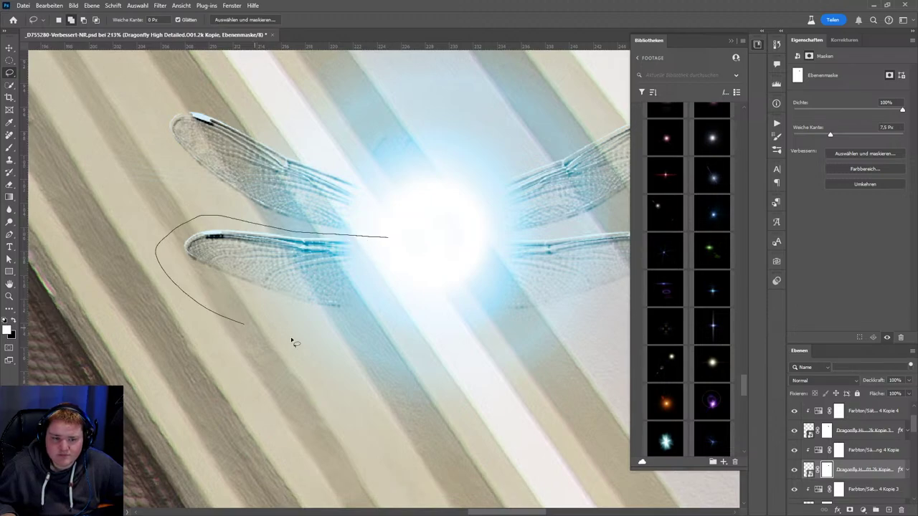
{"action": "left_click_drag", "start_coordinate": [397, 254], "coordinate": [400, 257]}
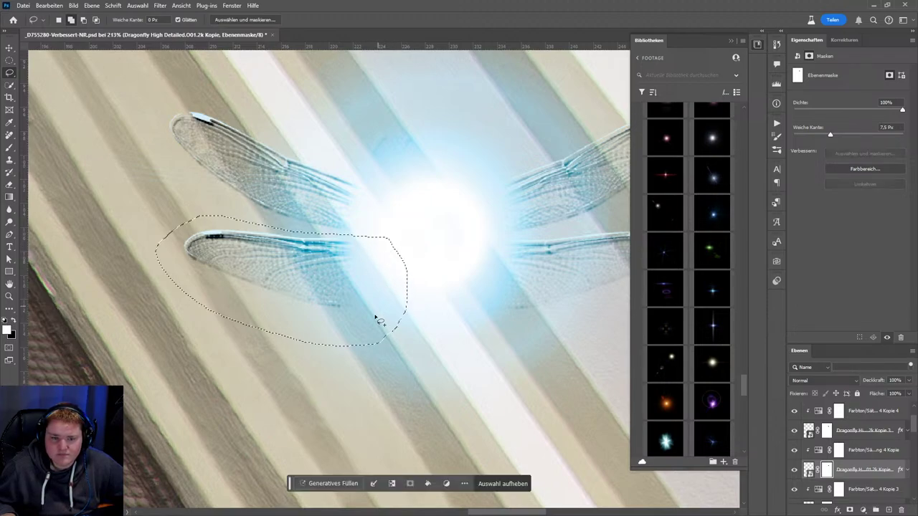
{"action": "right_click", "coordinate": [308, 285]}
{"action": "left_click", "coordinate": [337, 406]}
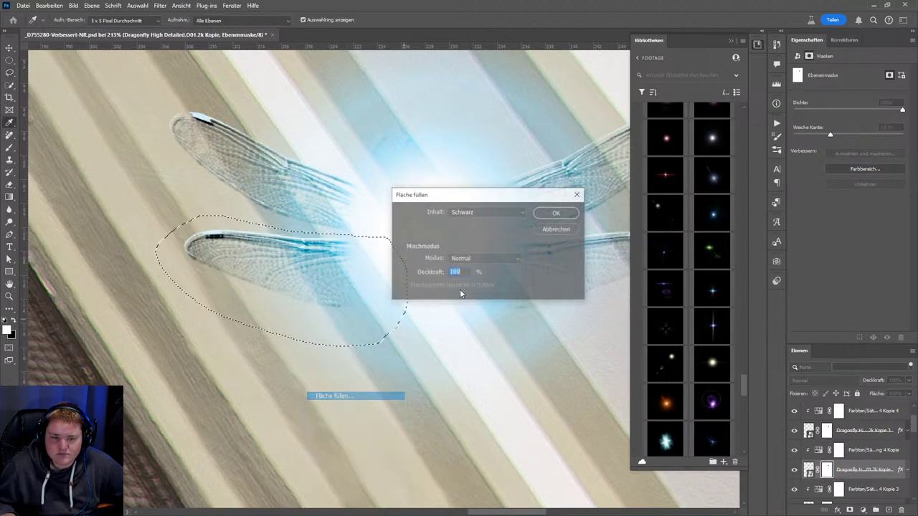
{"action": "left_click", "coordinate": [564, 209]}
{"action": "left_click_drag", "start_coordinate": [463, 236], "coordinate": [355, 229]}
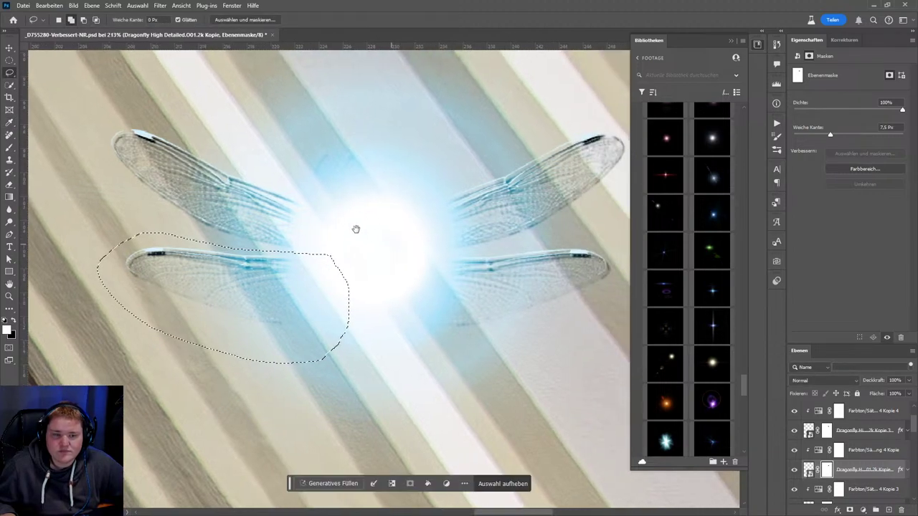
{"action": "key", "text": "ctrl+d"}
- Make the Dragonfly Kopie 3 layer's image active and commit a free transform unchanged
{"action": "left_click", "coordinate": [9, 48]}
{"action": "scroll", "coordinate": [328, 260], "scroll_direction": "down", "scroll_amount": 5}
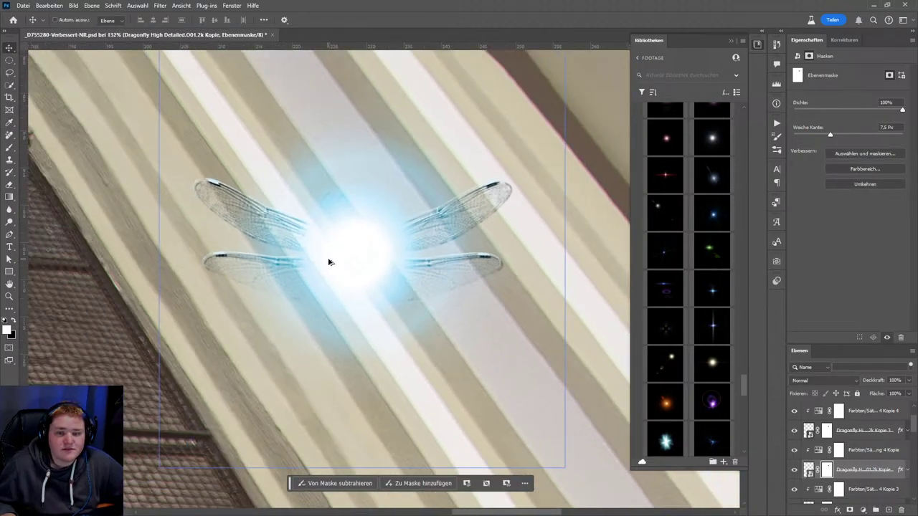
{"action": "scroll", "coordinate": [387, 276], "scroll_direction": "down", "scroll_amount": 2}
{"action": "scroll", "coordinate": [358, 265], "scroll_direction": "down", "scroll_amount": 2}
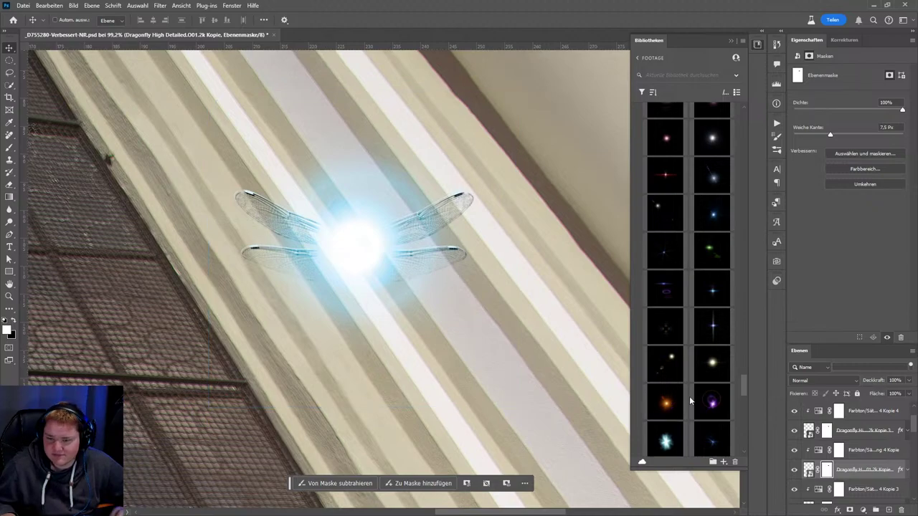
{"action": "scroll", "coordinate": [830, 477], "scroll_direction": "up", "scroll_amount": 1}
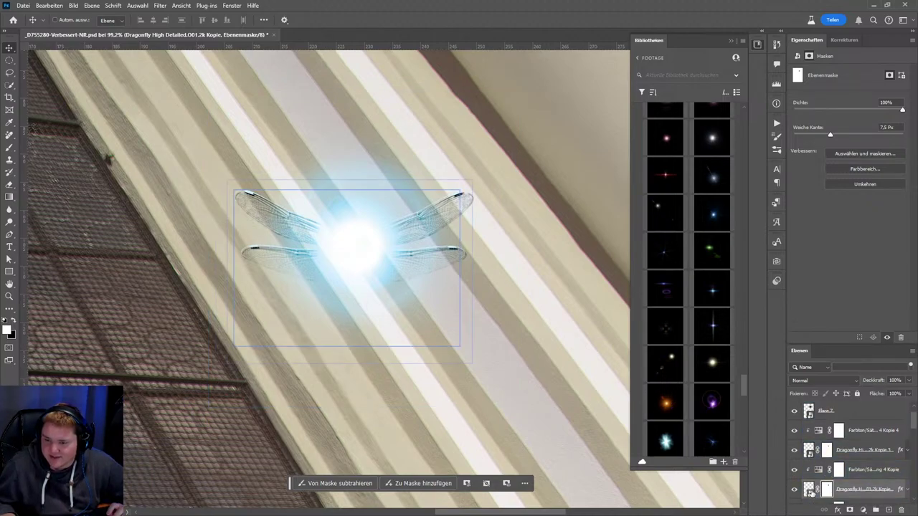
{"action": "left_click", "coordinate": [809, 491]}
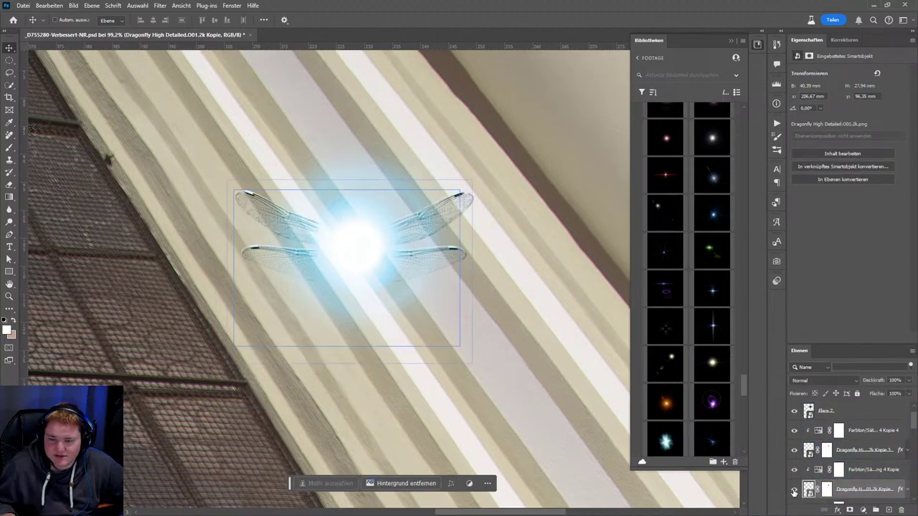
{"action": "left_click", "coordinate": [358, 247], "text": "ctrl"}
{"action": "key", "text": "ctrl+t"}
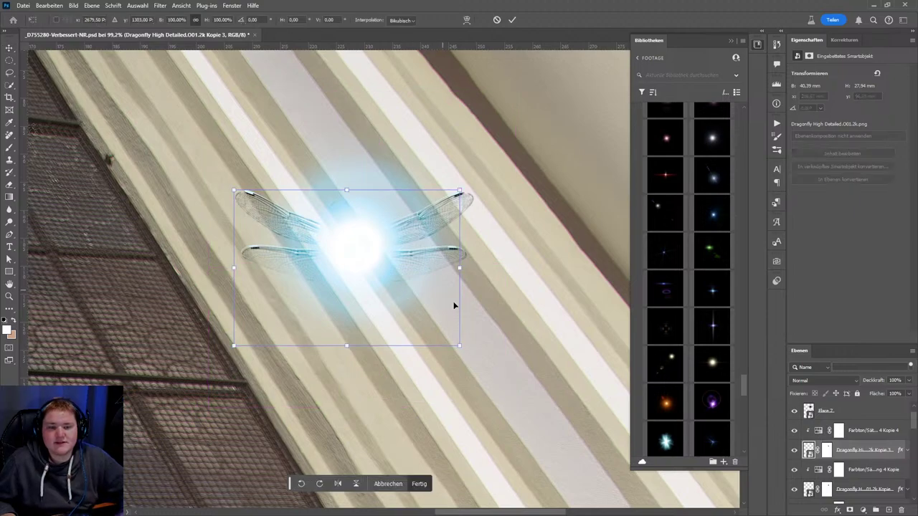
{"action": "key", "text": "Return"}
- Hide and reshow the Dragonfly Kopie 2 layer to compare the wings
{"action": "scroll", "coordinate": [796, 455], "scroll_direction": "down", "scroll_amount": 2}
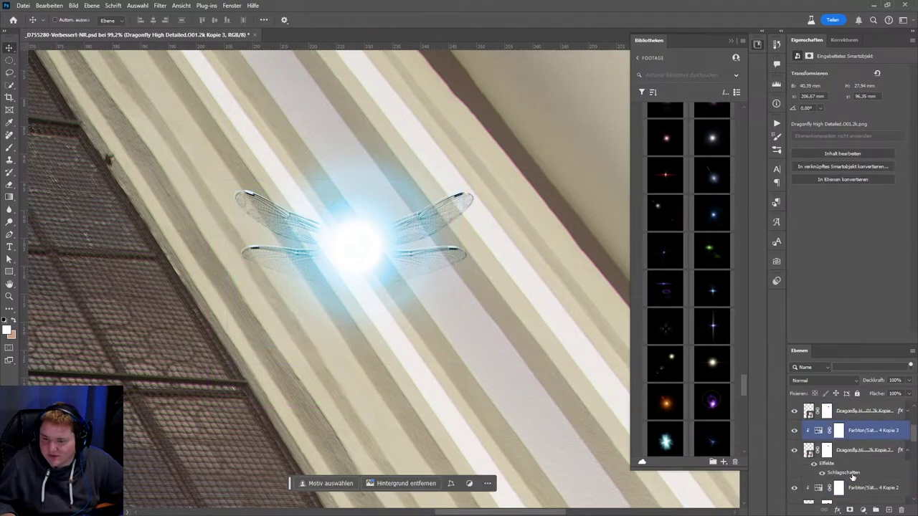
{"action": "left_click", "coordinate": [794, 452]}
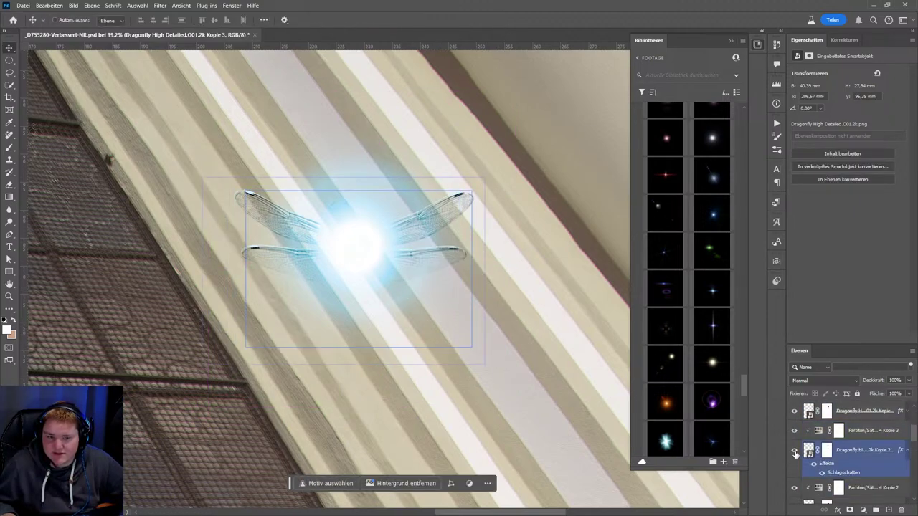
{"action": "left_click", "coordinate": [794, 454]}
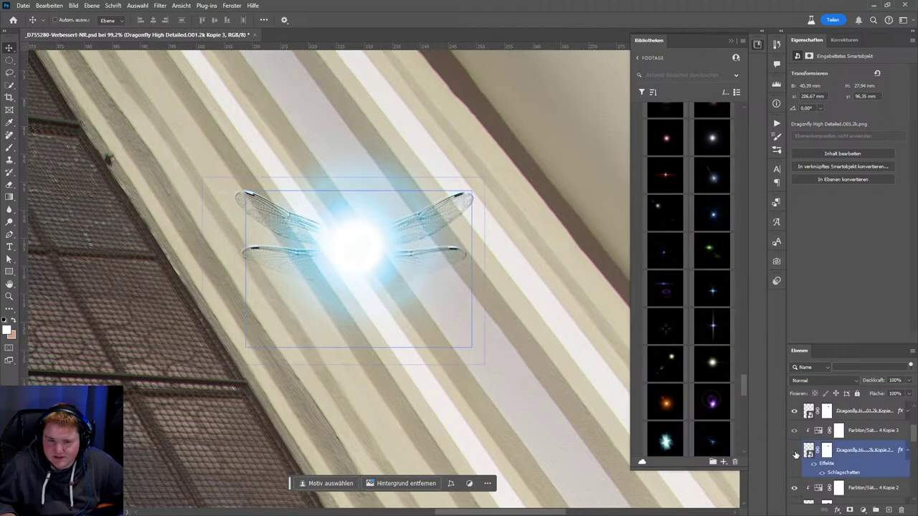
{"action": "scroll", "coordinate": [470, 283], "scroll_direction": "up", "scroll_amount": 2}
{"action": "scroll", "coordinate": [467, 283], "scroll_direction": "up", "scroll_amount": 4}
{"action": "scroll", "coordinate": [467, 301], "scroll_direction": "down", "scroll_amount": 1}
{"action": "scroll", "coordinate": [466, 323], "scroll_direction": "down", "scroll_amount": 1}
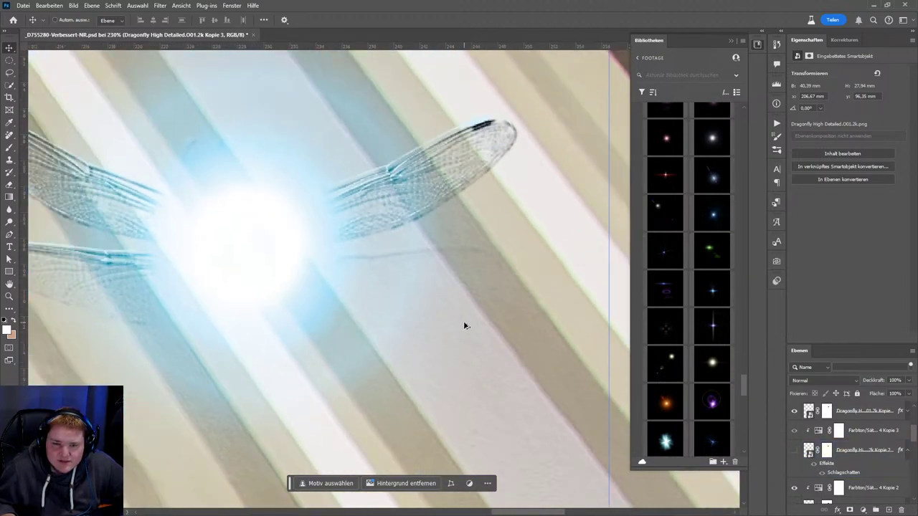
{"action": "scroll", "coordinate": [444, 326], "scroll_direction": "down", "scroll_amount": 1}
{"action": "scroll", "coordinate": [484, 315], "scroll_direction": "down", "scroll_amount": 1}
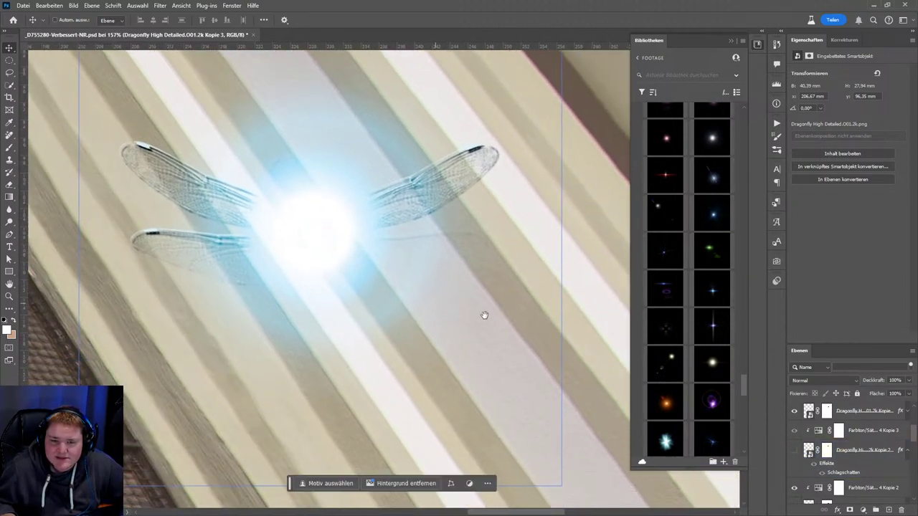
{"action": "left_click", "coordinate": [794, 450]}
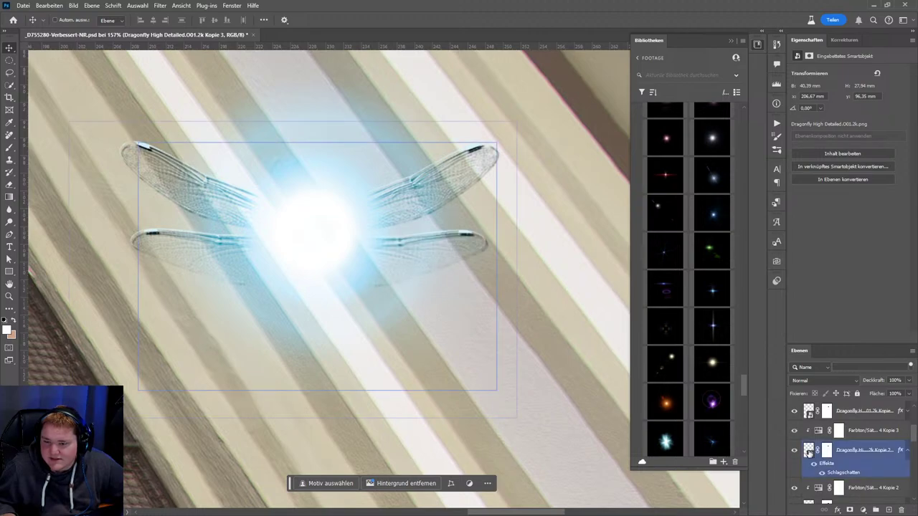
- Remove the edge feather on the Dragonfly Kopie 3 layer mask, down to 0 px
{"action": "left_click", "coordinate": [826, 450]}
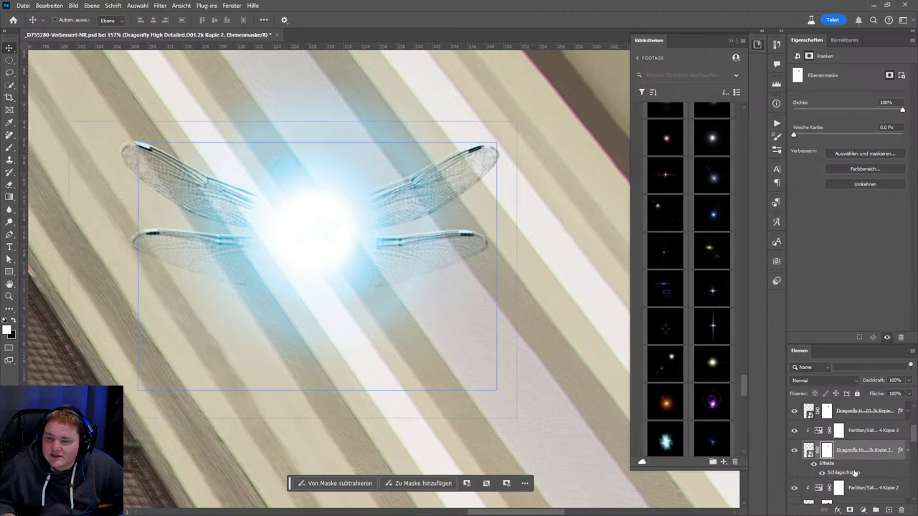
{"action": "left_click", "coordinate": [826, 410]}
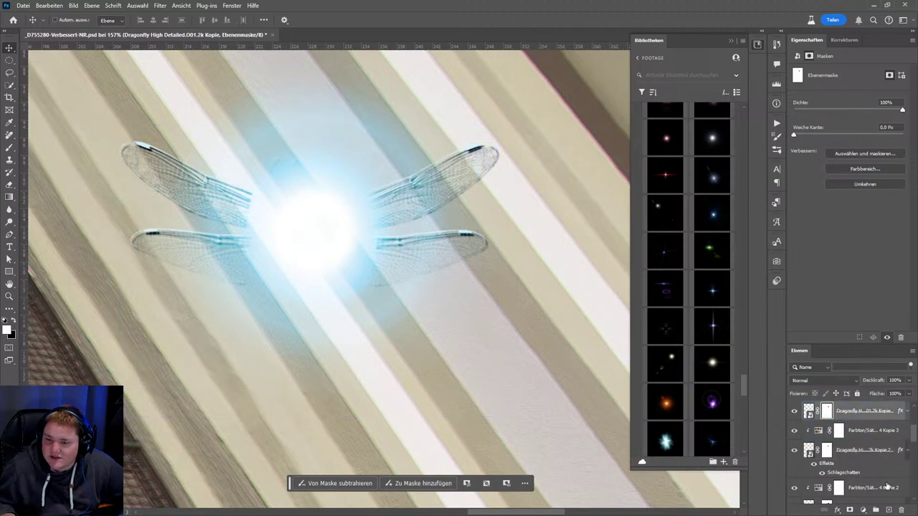
{"action": "scroll", "coordinate": [887, 486], "scroll_direction": "up", "scroll_amount": 2}
{"action": "left_click", "coordinate": [827, 411]}
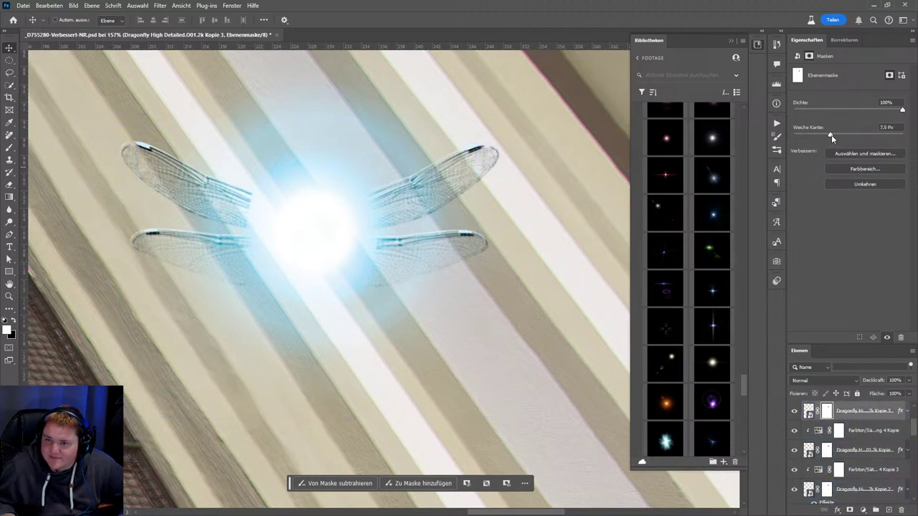
{"action": "left_click_drag", "start_coordinate": [831, 135], "coordinate": [793, 135]}
- Clear the 8.9 px feather on the lowest Dragonfly layer's mask
{"action": "left_click", "coordinate": [830, 450]}
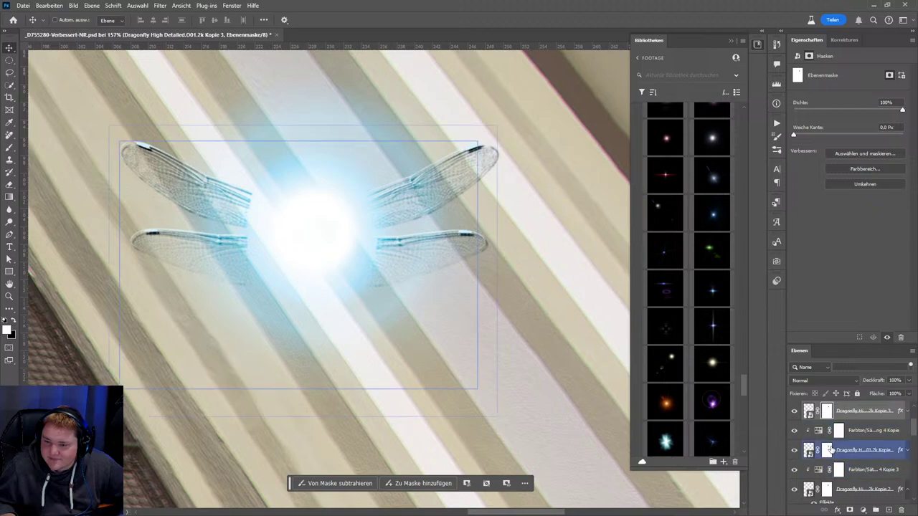
{"action": "scroll", "coordinate": [830, 449], "scroll_direction": "down", "scroll_amount": 2}
{"action": "left_click", "coordinate": [829, 450]}
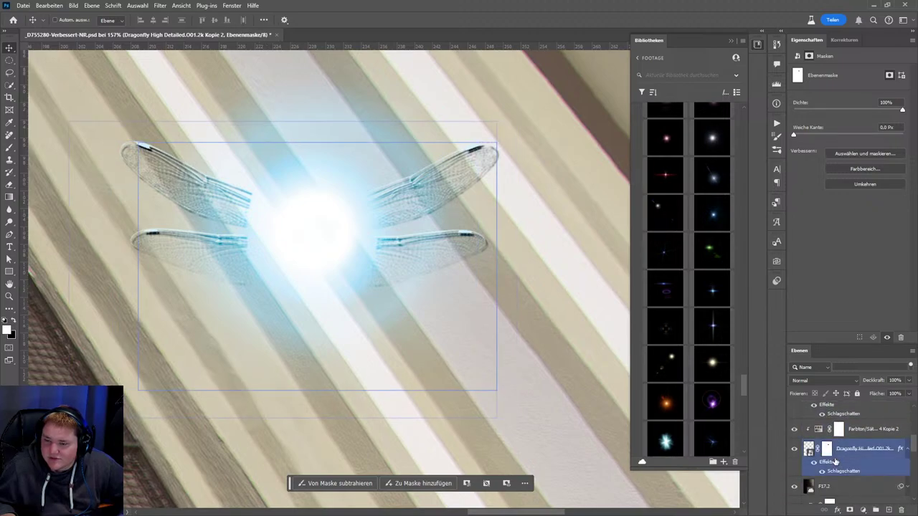
{"action": "left_click", "coordinate": [829, 452]}
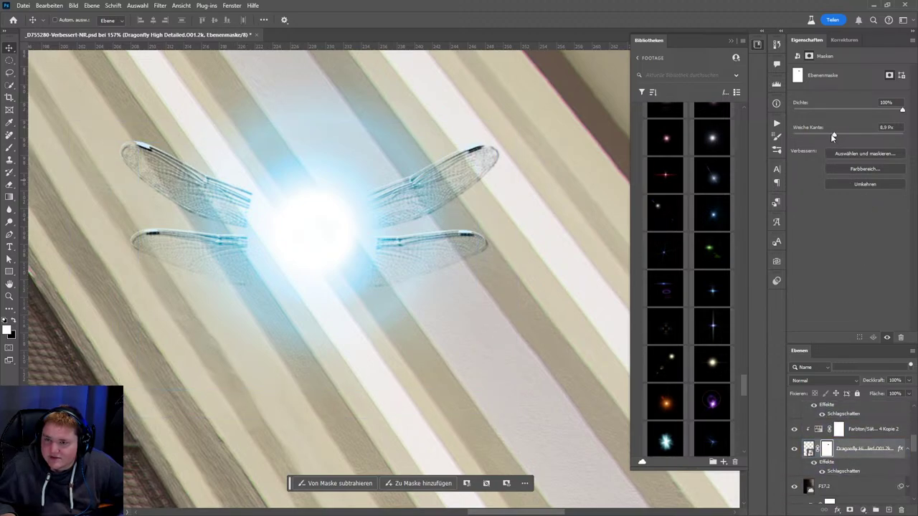
{"action": "left_click_drag", "start_coordinate": [832, 135], "coordinate": [793, 135]}
- Hide the lowest dragonfly layer and duplicate the Dragonfly Kopie 2 wing layer
{"action": "left_click", "coordinate": [860, 456]}
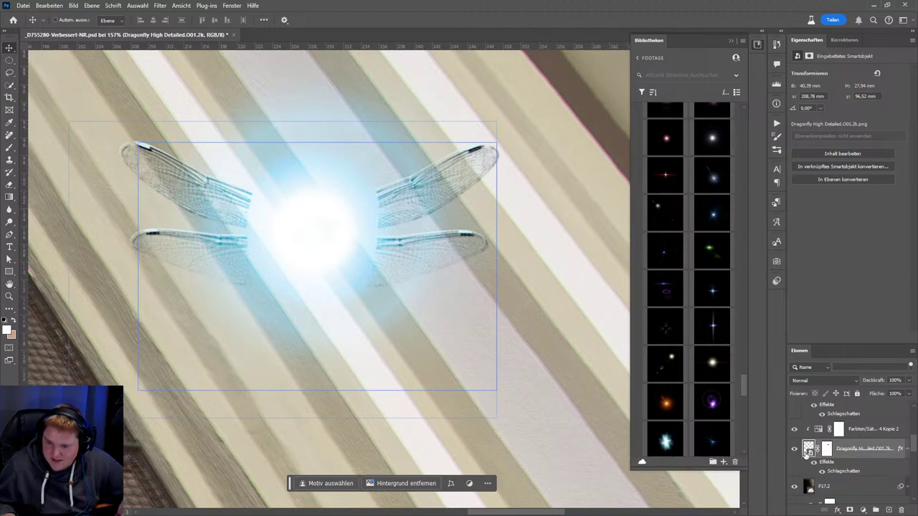
{"action": "left_click", "coordinate": [794, 450]}
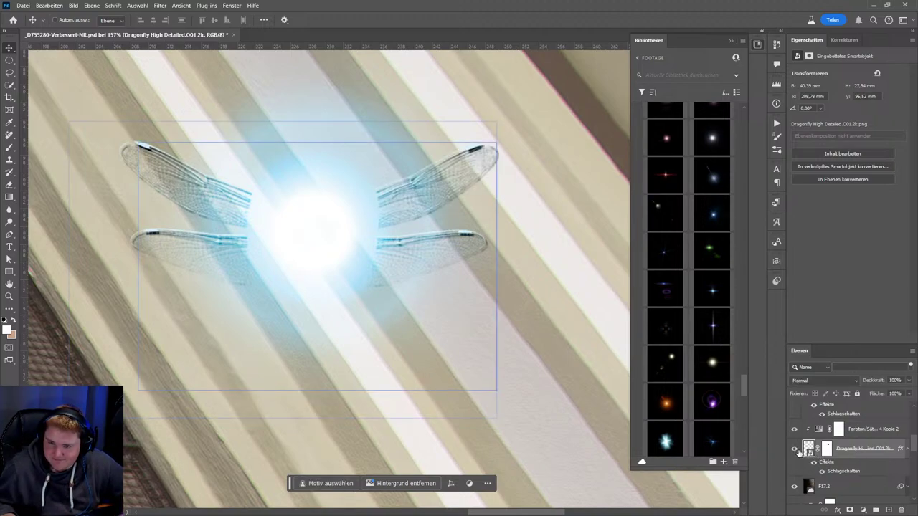
{"action": "scroll", "coordinate": [799, 452], "scroll_direction": "up", "scroll_amount": 2}
{"action": "left_click", "coordinate": [807, 431]}
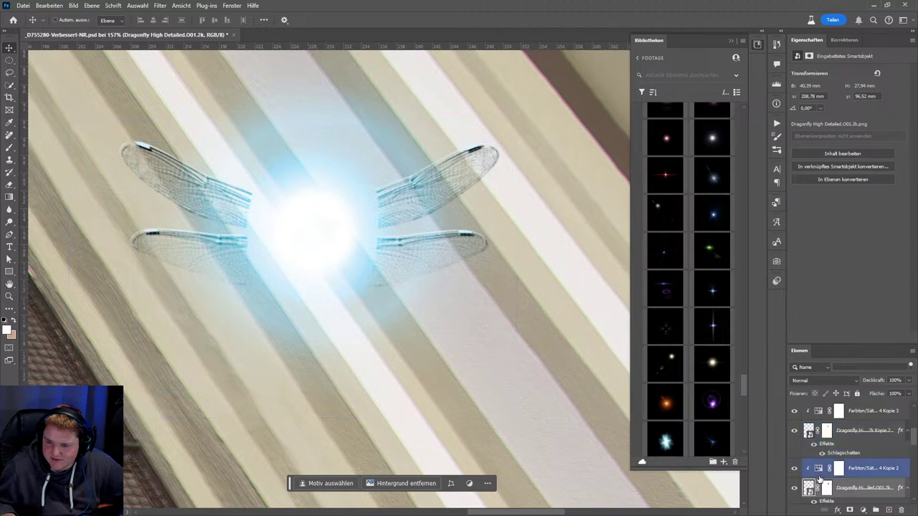
{"action": "left_click", "coordinate": [793, 431]}
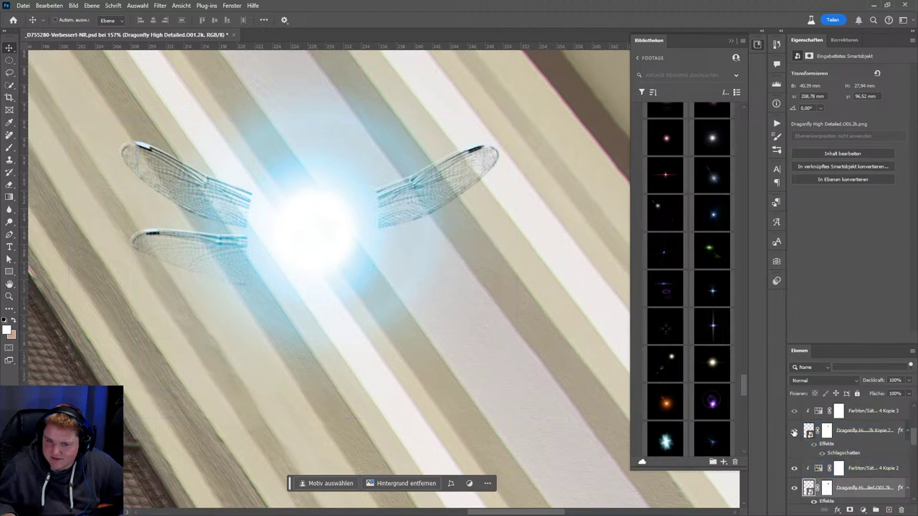
{"action": "scroll", "coordinate": [860, 444], "scroll_direction": "up", "scroll_amount": 1}
{"action": "left_click", "coordinate": [866, 449]}
{"action": "key", "text": "ctrl+j"}
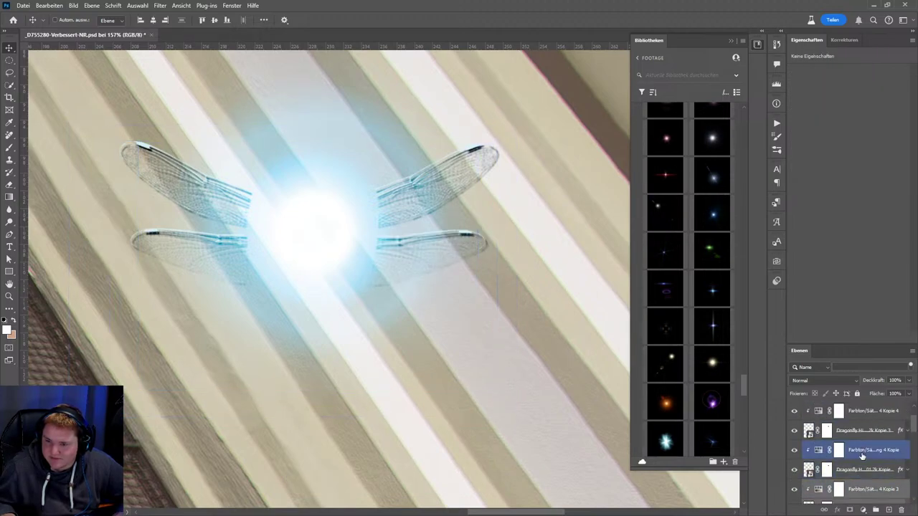
- Move the lower wing copy down slightly and shrink it about its centre
{"action": "left_click", "coordinate": [860, 411]}
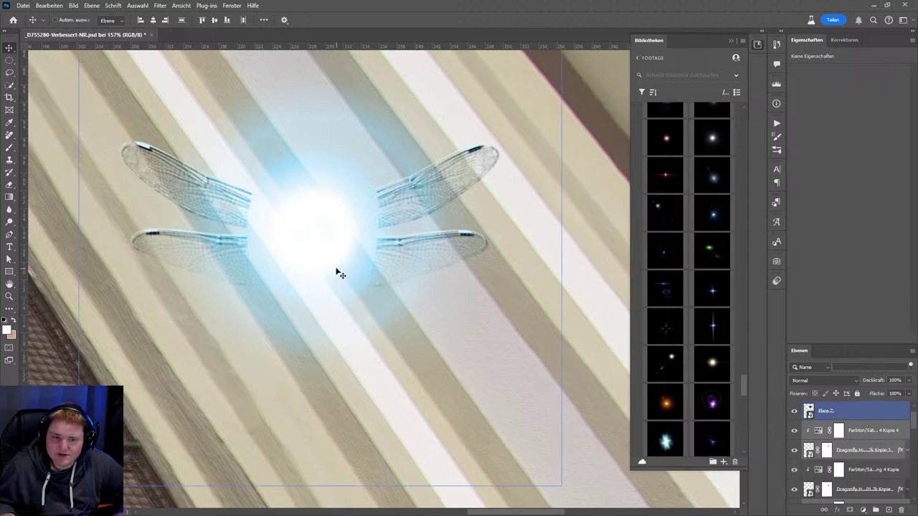
{"action": "left_click_drag", "start_coordinate": [337, 271], "coordinate": [401, 327]}
{"action": "key", "text": "ctrl+t"}
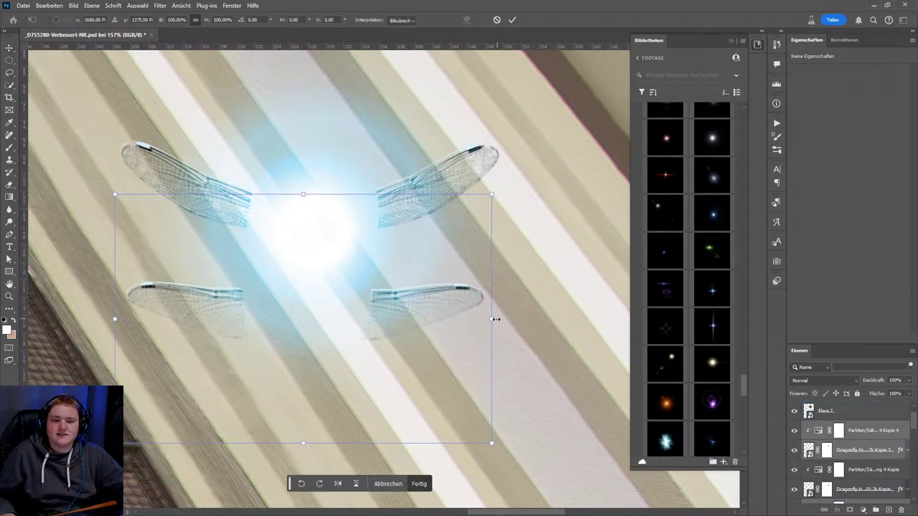
{"action": "left_click_drag", "start_coordinate": [495, 320], "coordinate": [425, 319]}
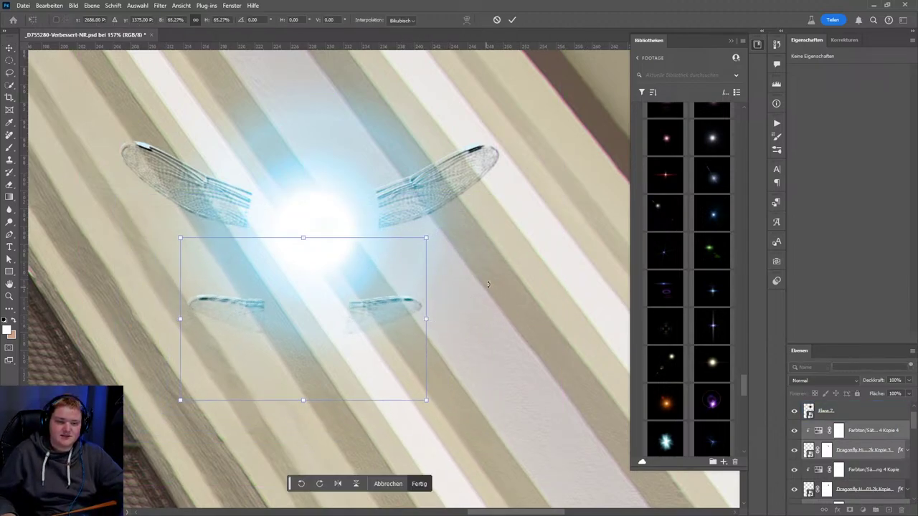
{"action": "left_click", "coordinate": [511, 20]}
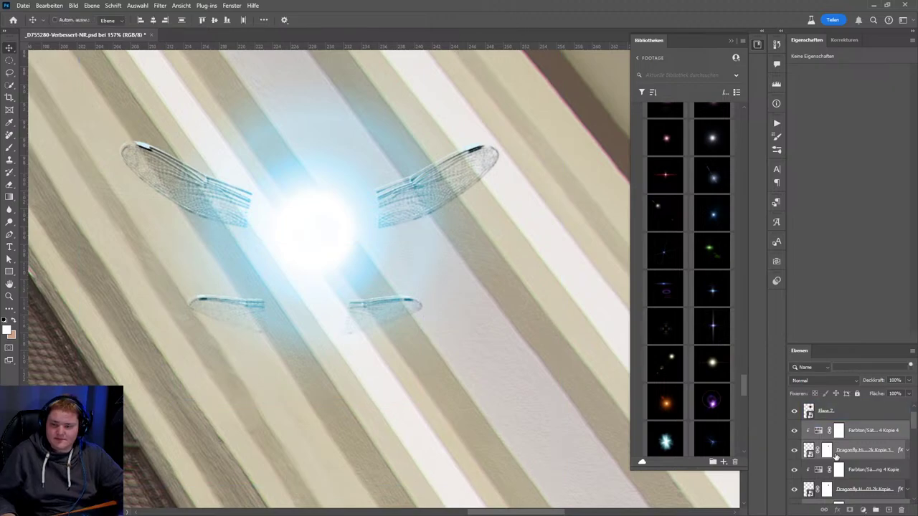
- Rotate the lower wings to about -43° and position them just under the glow
{"action": "key", "text": "ctrl+t"}
{"action": "left_click_drag", "start_coordinate": [492, 350], "coordinate": [366, 254]}
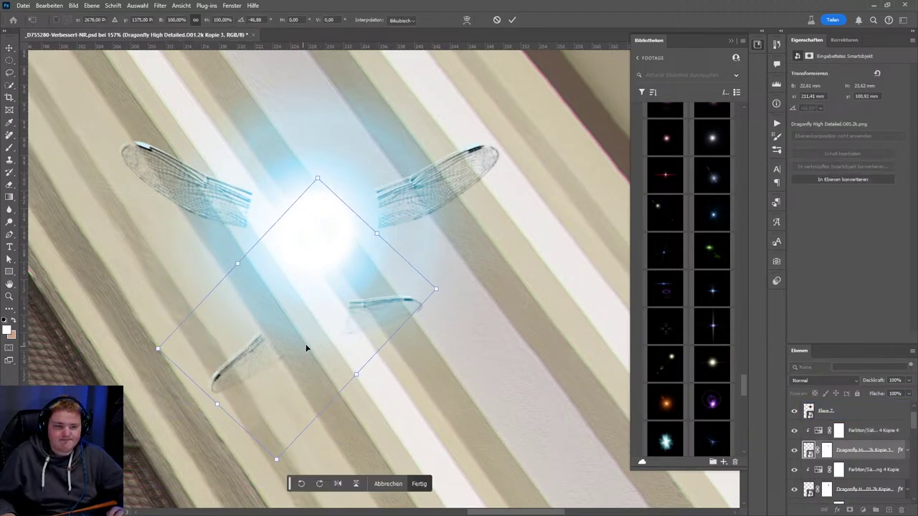
{"action": "left_click_drag", "start_coordinate": [305, 344], "coordinate": [318, 276]}
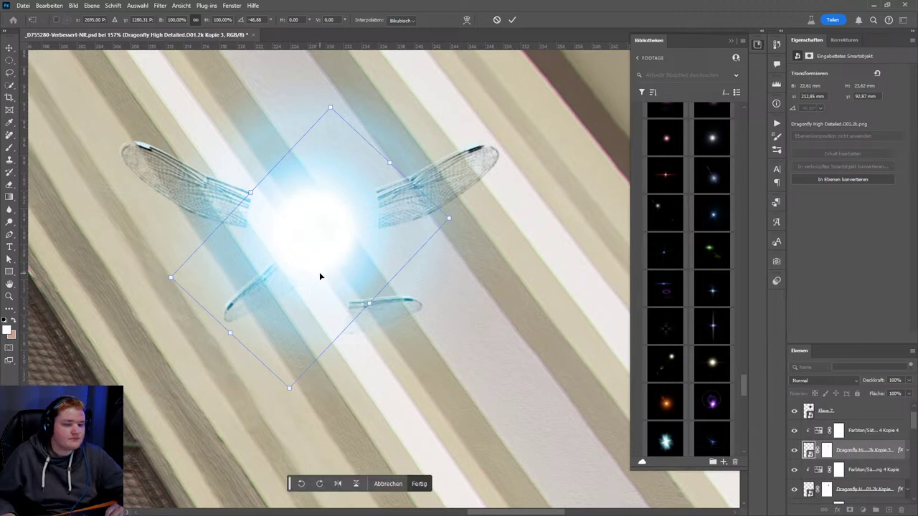
{"action": "left_click_drag", "start_coordinate": [351, 242], "coordinate": [345, 237]}
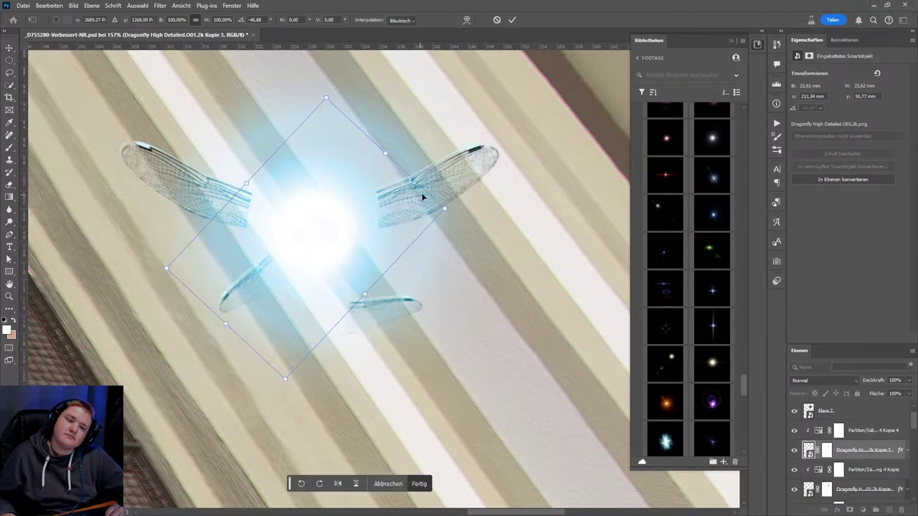
{"action": "left_click_drag", "start_coordinate": [420, 195], "coordinate": [467, 143]}
{"action": "left_click", "coordinate": [513, 22]}
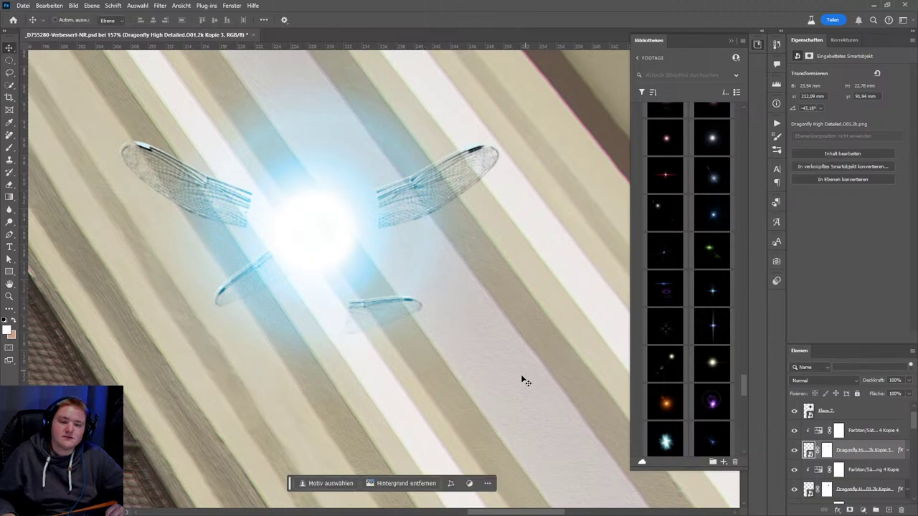
{"action": "key", "text": "alt+."}
{"action": "key", "text": "alt+["}
{"action": "scroll", "coordinate": [849, 466], "scroll_direction": "down", "scroll_amount": 3}
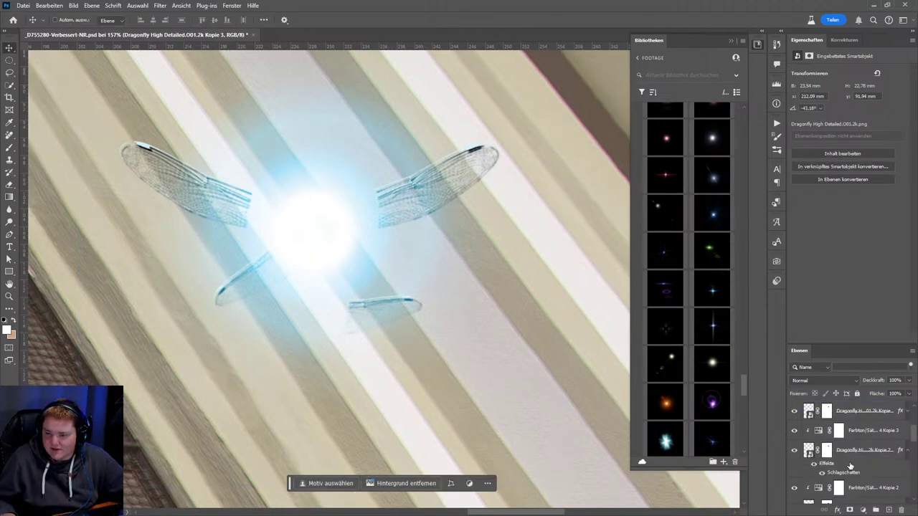
- Rotate the Dragonfly High Detailed.O01.2k Kopie 2 wing copy about 45° and lift it
{"action": "right_click", "coordinate": [399, 311]}
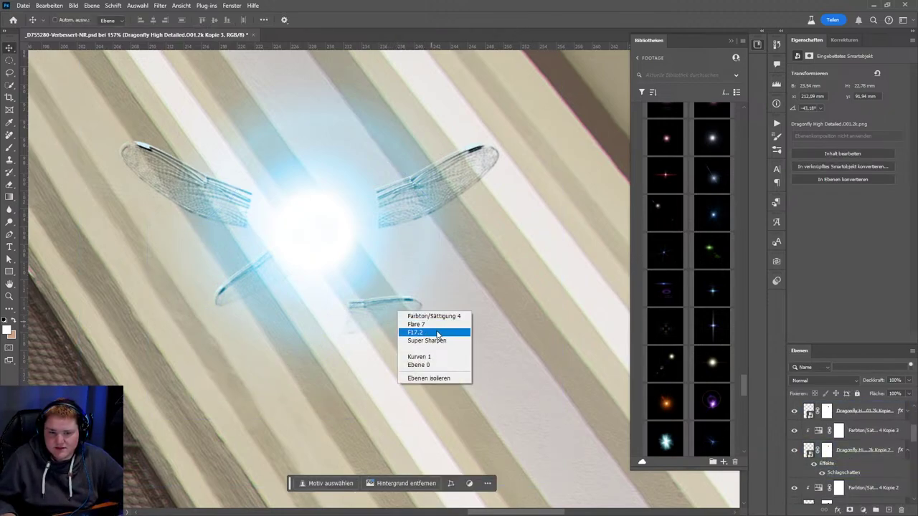
{"action": "right_click", "coordinate": [377, 304]}
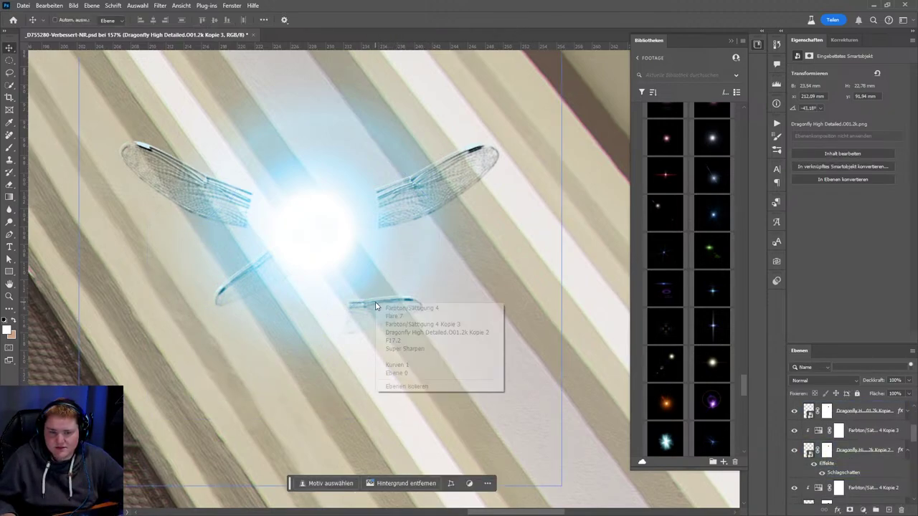
{"action": "left_click", "coordinate": [419, 334]}
{"action": "key", "text": "ctrl+t"}
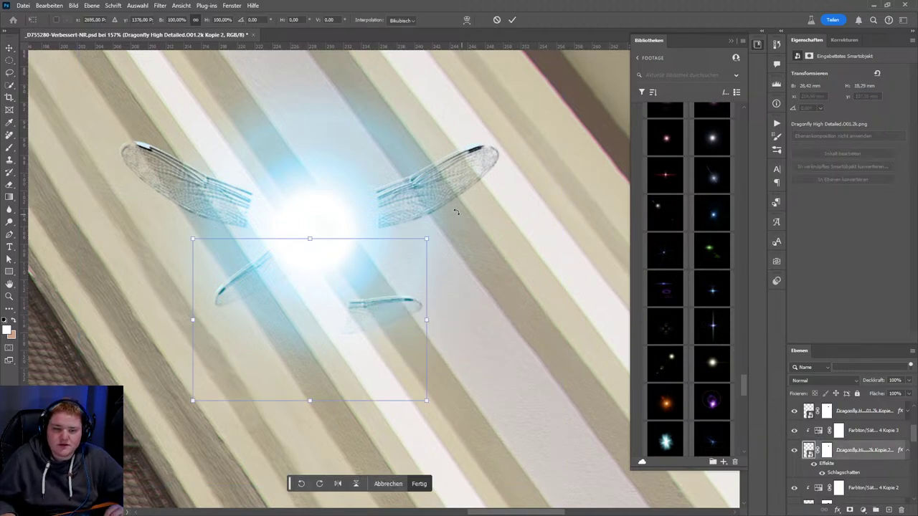
{"action": "mouse_move", "coordinate": [412, 224]}
{"action": "left_mouse_down"}
{"action": "mouse_move", "coordinate": [409, 354]}
{"action": "mouse_move", "coordinate": [380, 294]}
{"action": "mouse_move", "coordinate": [385, 284]}
{"action": "left_mouse_up"}
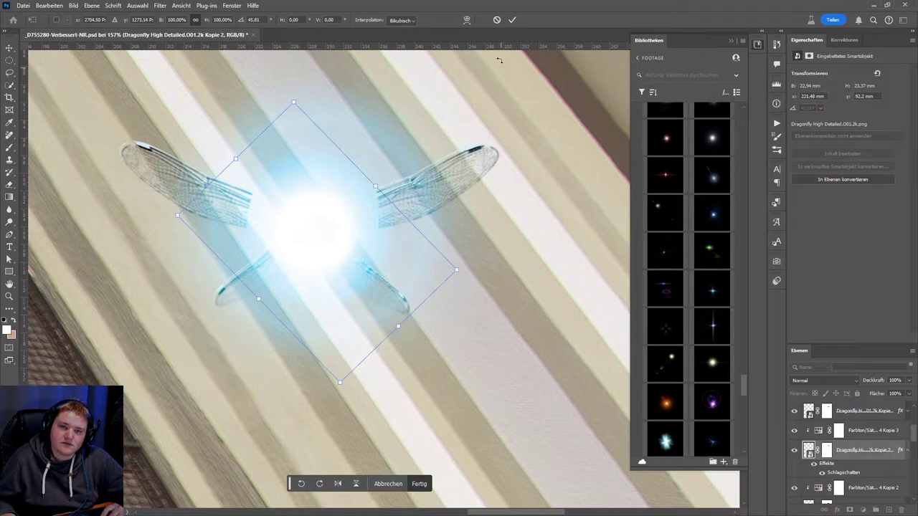
{"action": "left_click", "coordinate": [514, 23]}
- Rotate the original Dragonfly High Detailed.O01.2k layer to about -10.5° and nudge it into place
{"action": "right_click", "coordinate": [426, 188]}
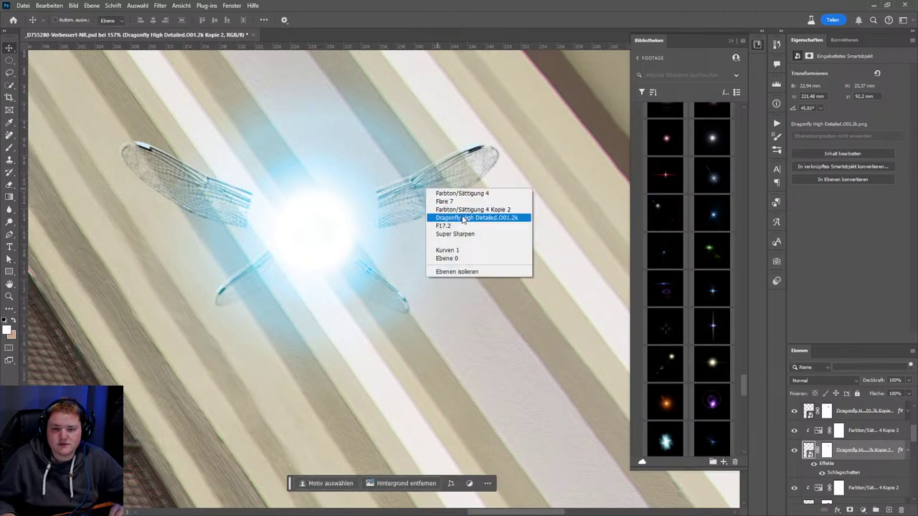
{"action": "left_click", "coordinate": [466, 217]}
{"action": "key", "text": "ctrl+t"}
{"action": "mouse_move", "coordinate": [530, 238]}
{"action": "left_mouse_down"}
{"action": "mouse_move", "coordinate": [502, 186]}
{"action": "mouse_move", "coordinate": [539, 199]}
{"action": "left_mouse_up"}
{"action": "left_click_drag", "start_coordinate": [450, 225], "coordinate": [428, 231]}
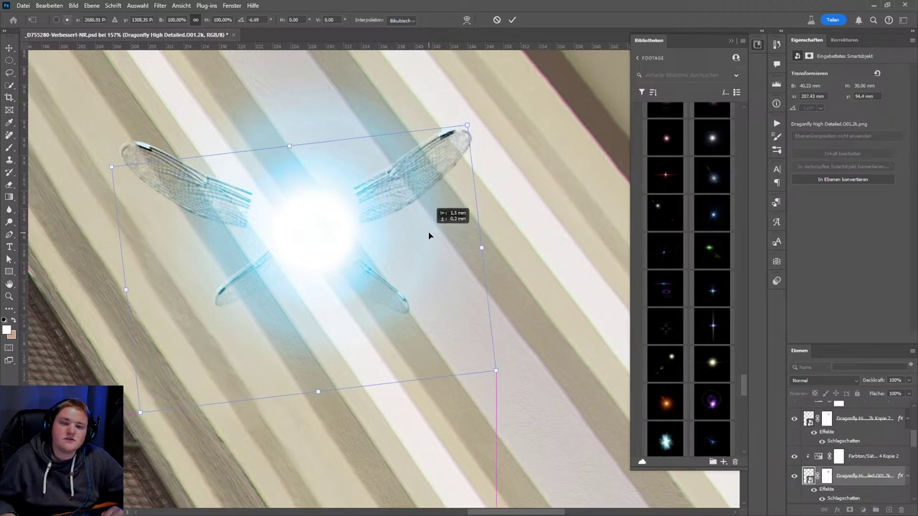
{"action": "left_click_drag", "start_coordinate": [522, 185], "coordinate": [512, 161]}
{"action": "mouse_move", "coordinate": [412, 207]}
{"action": "left_mouse_down"}
{"action": "mouse_move", "coordinate": [413, 219]}
{"action": "mouse_move", "coordinate": [416, 207]}
{"action": "left_mouse_up"}
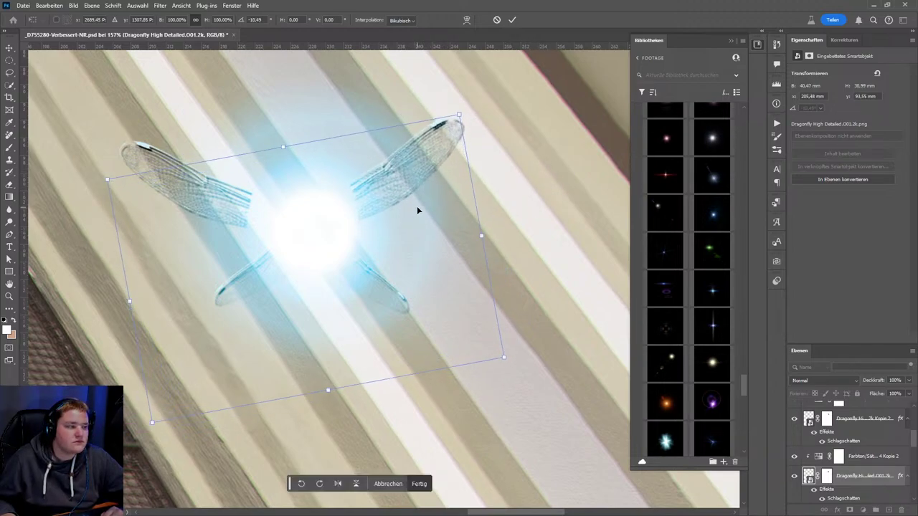
{"action": "left_click", "coordinate": [510, 21]}
- Reposition the Dragonfly High Detailed.O01.2k Kopie layer and rotate it to about 9°
{"action": "right_click", "coordinate": [230, 195]}
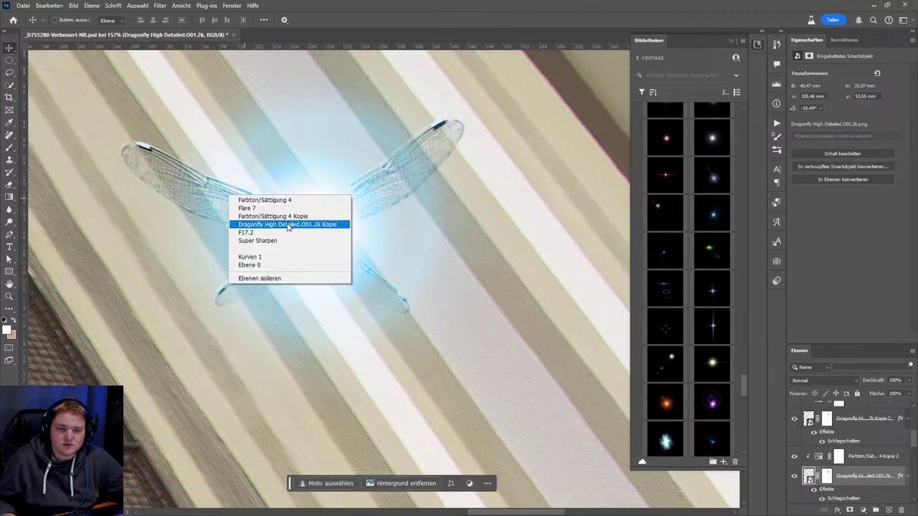
{"action": "left_click", "coordinate": [290, 226]}
{"action": "key", "text": "ctrl+t"}
{"action": "left_click_drag", "start_coordinate": [308, 202], "coordinate": [322, 220]}
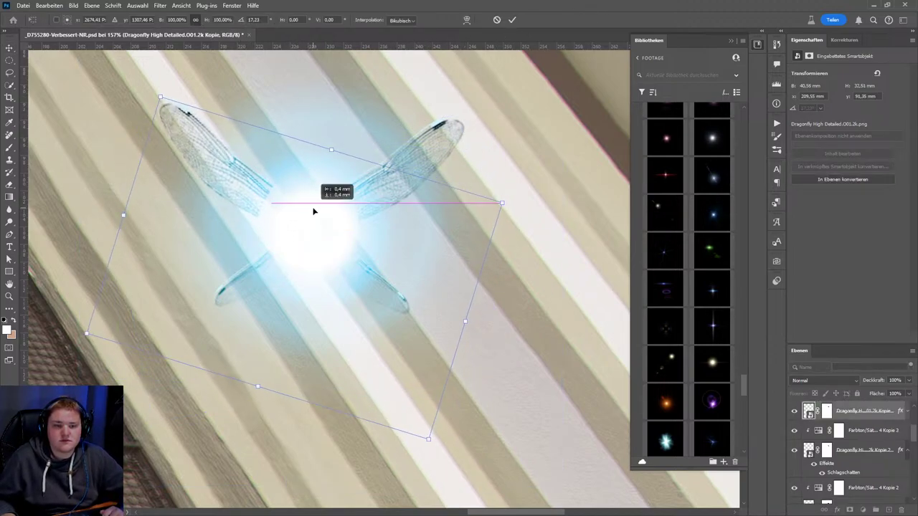
{"action": "left_click_drag", "start_coordinate": [496, 171], "coordinate": [490, 160]}
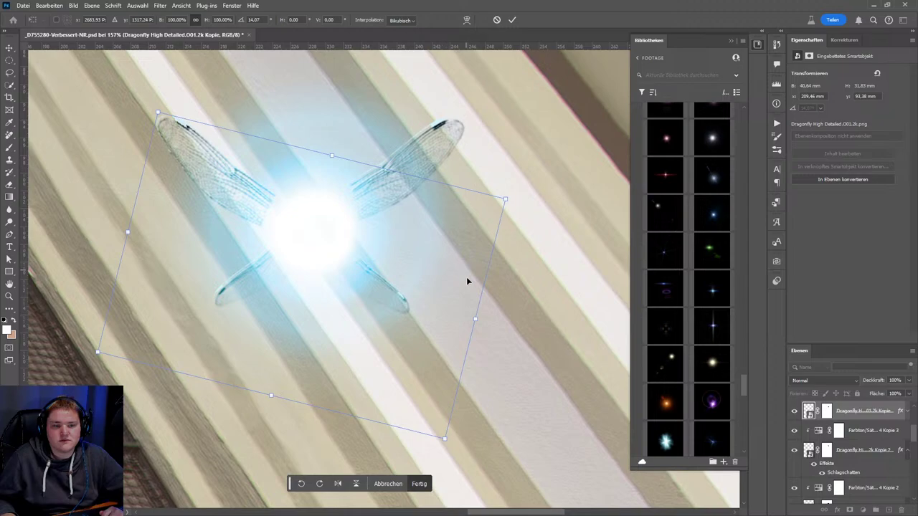
{"action": "left_click_drag", "start_coordinate": [466, 280], "coordinate": [397, 271]}
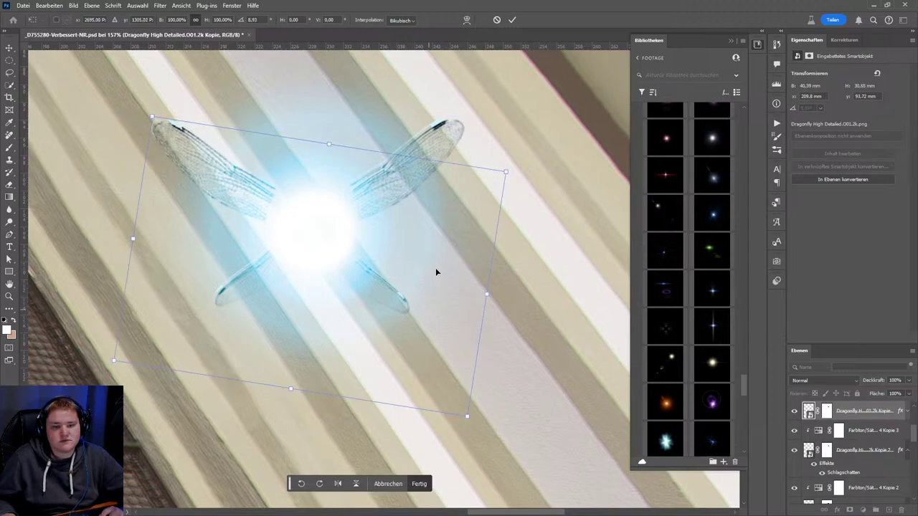
{"action": "left_click", "coordinate": [512, 20]}
{"action": "scroll", "coordinate": [379, 283], "scroll_direction": "down", "scroll_amount": 2}
{"action": "scroll", "coordinate": [431, 260], "scroll_direction": "down", "scroll_amount": 2}
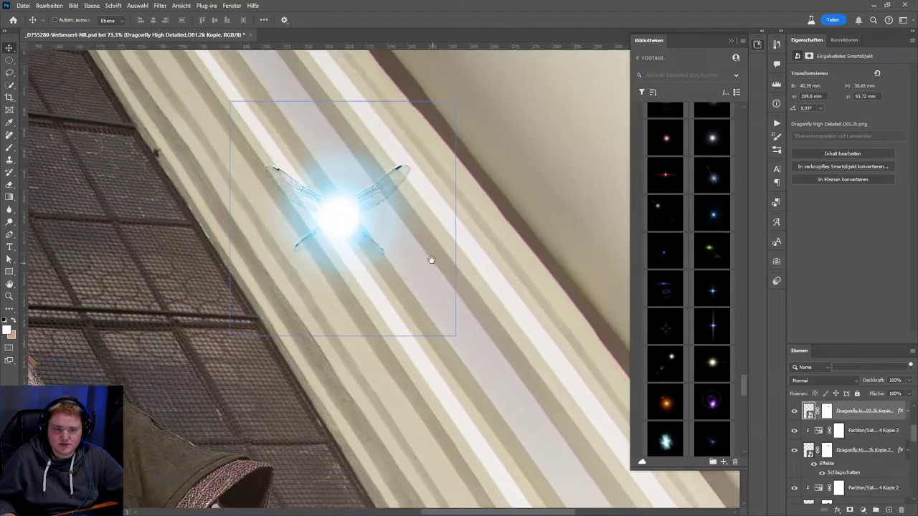
{"action": "scroll", "coordinate": [433, 304], "scroll_direction": "down", "scroll_amount": 2}
{"action": "scroll", "coordinate": [430, 305], "scroll_direction": "down", "scroll_amount": 2}
{"action": "scroll", "coordinate": [385, 248], "scroll_direction": "up", "scroll_amount": 3}
- Add a layer mask to the wing copy and move it lower in the stack
{"action": "scroll", "coordinate": [404, 265], "scroll_direction": "up", "scroll_amount": 2}
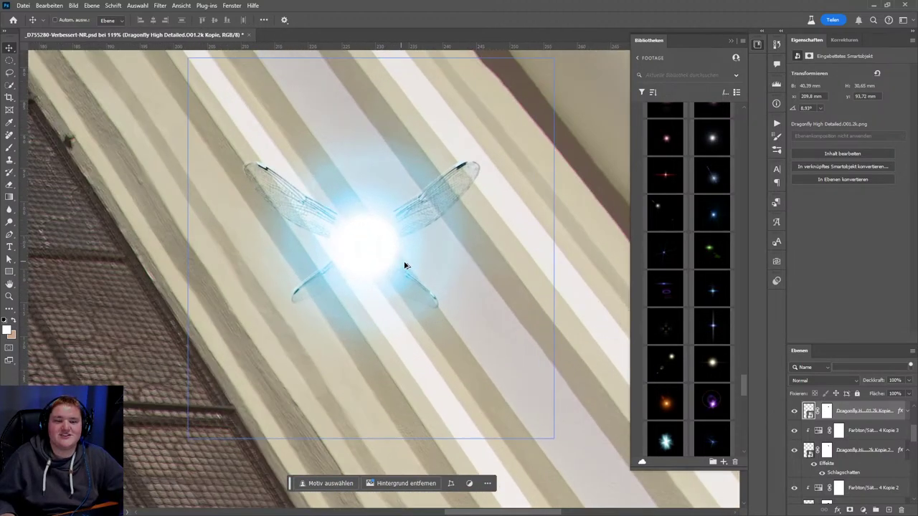
{"action": "scroll", "coordinate": [404, 265], "scroll_direction": "up", "scroll_amount": 3}
{"action": "scroll", "coordinate": [402, 276], "scroll_direction": "up", "scroll_amount": 1}
{"action": "left_click", "coordinate": [850, 510]}
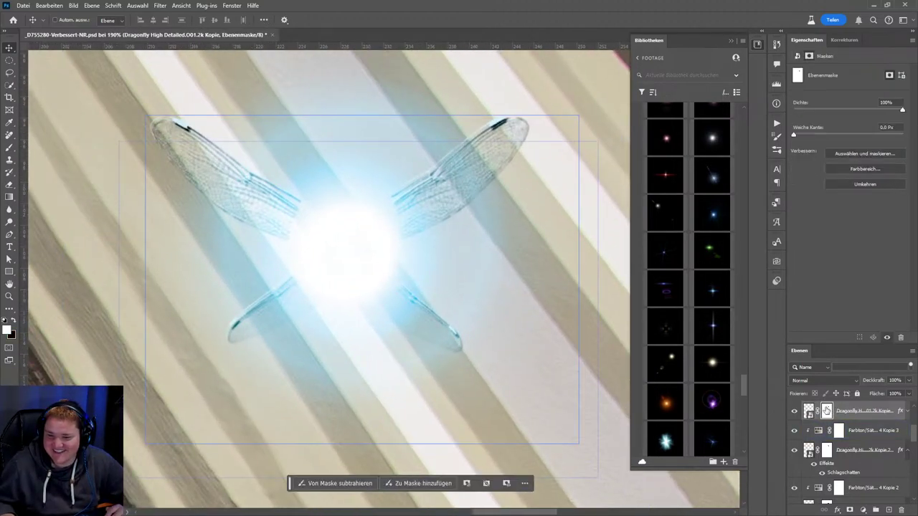
{"action": "left_click_drag", "start_coordinate": [826, 410], "coordinate": [835, 459]}
- Set another wing copy's mask soft edge to 0 px and hide that copy to compare
{"action": "left_click", "coordinate": [864, 469]}
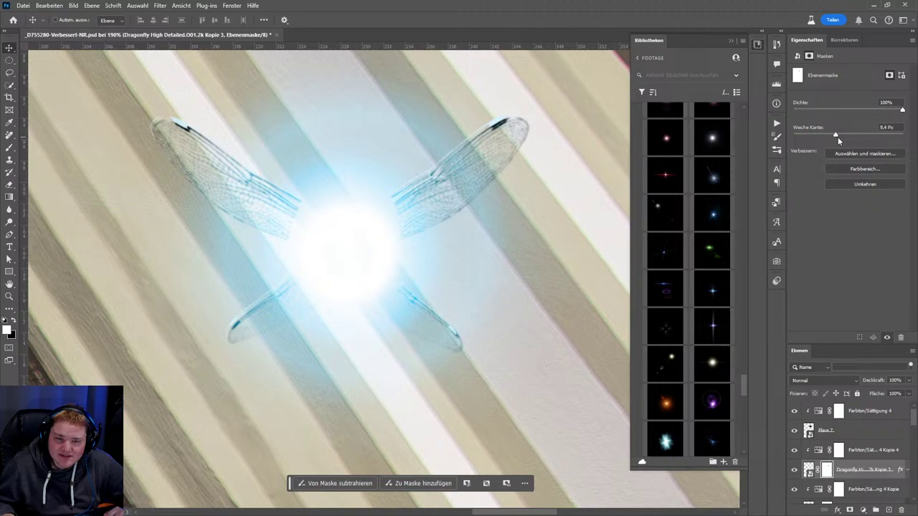
{"action": "left_click_drag", "start_coordinate": [835, 137], "coordinate": [791, 135]}
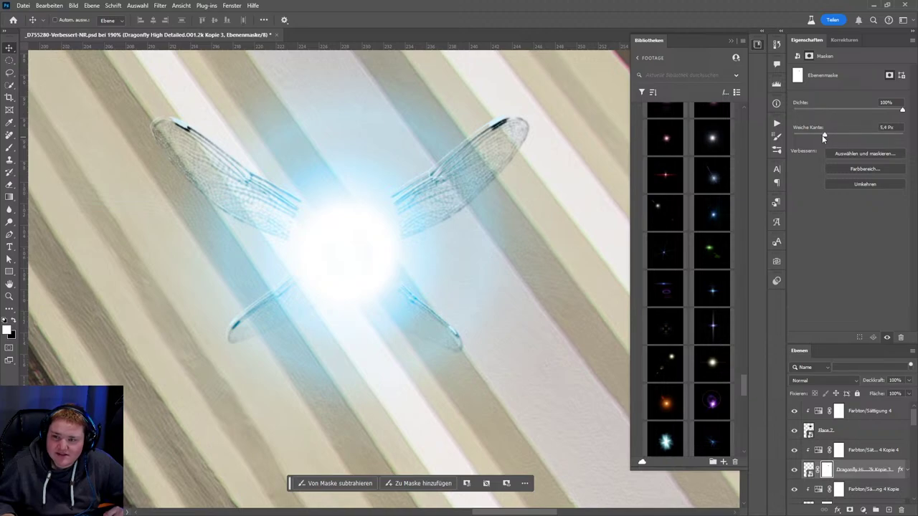
{"action": "left_click", "coordinate": [794, 470]}
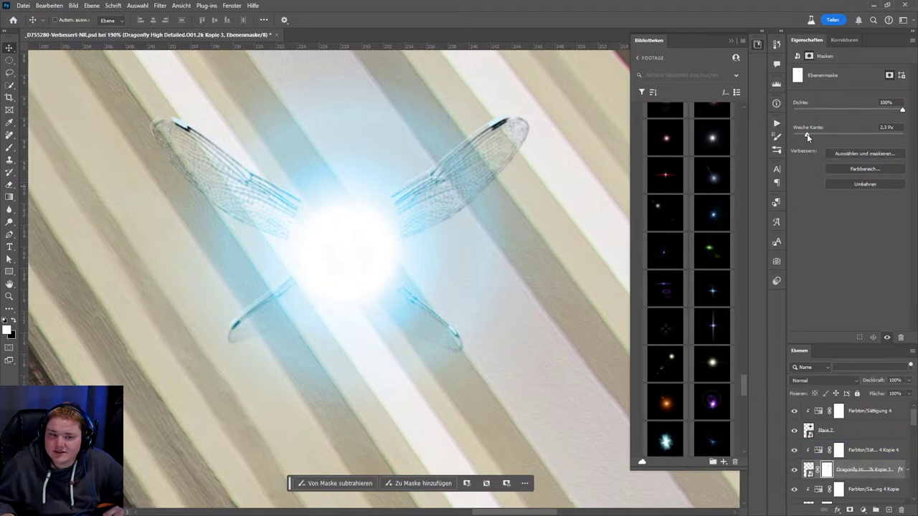
{"action": "key", "text": "alt+bracketleft"}
{"action": "key", "text": "alt+bracketleft"}
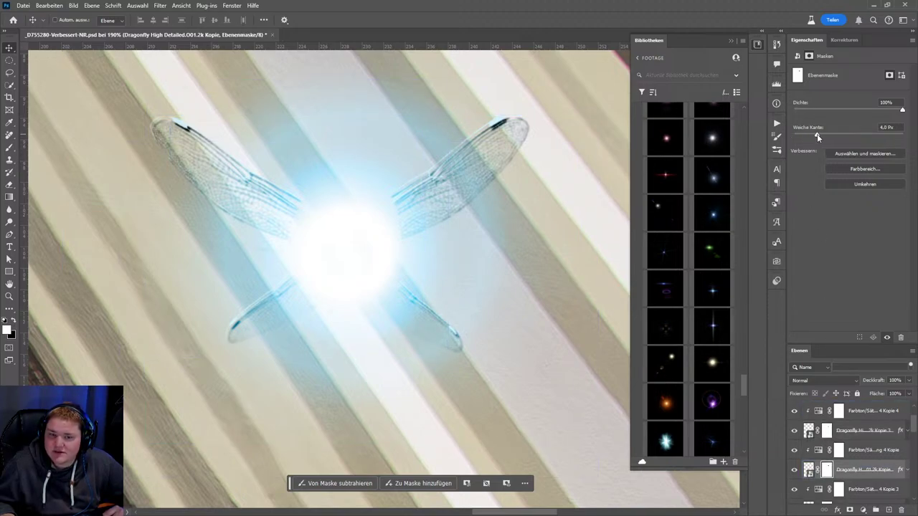
- Select the next dragonfly wing copy and make its layer mask active
{"action": "left_click", "coordinate": [853, 431]}
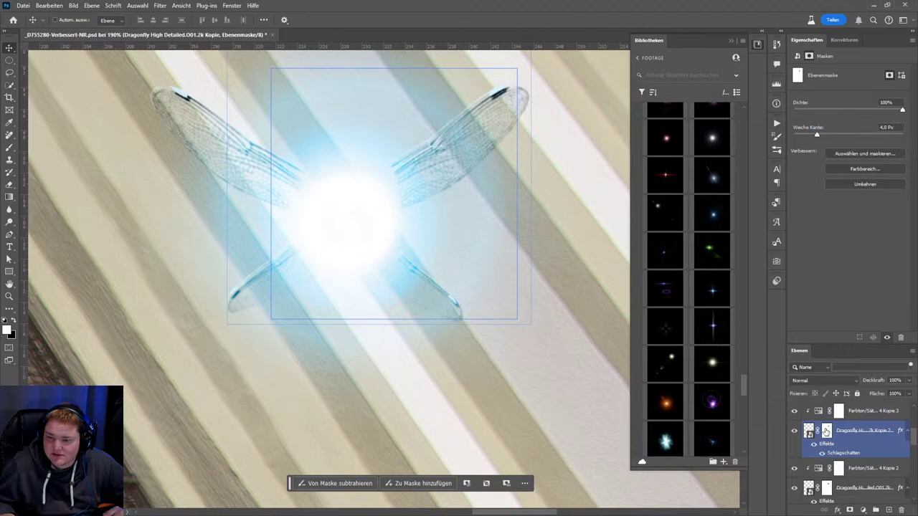
{"action": "left_click", "coordinate": [826, 430]}
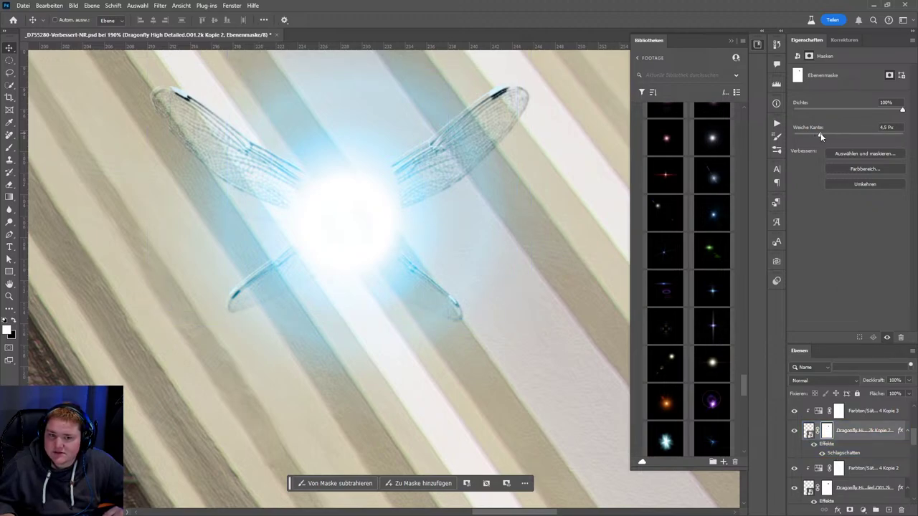
{"action": "left_click", "coordinate": [860, 487]}
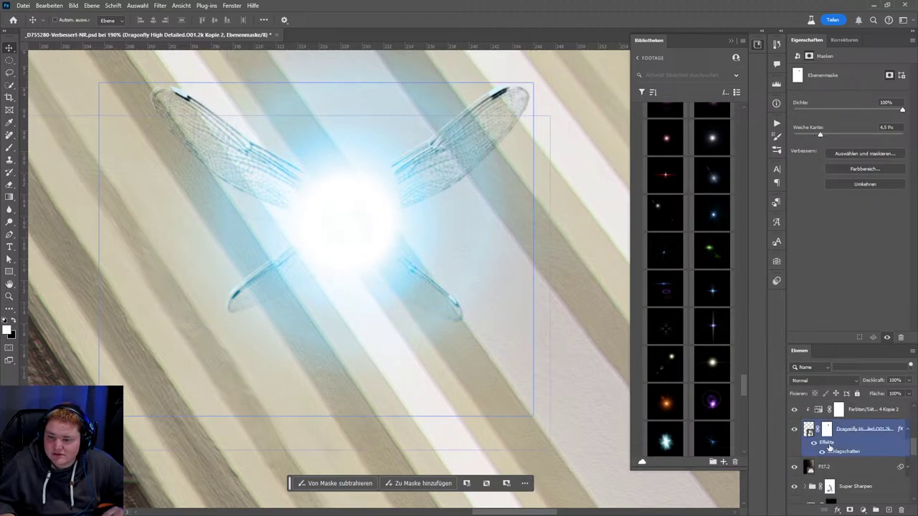
{"action": "left_click", "coordinate": [826, 428]}
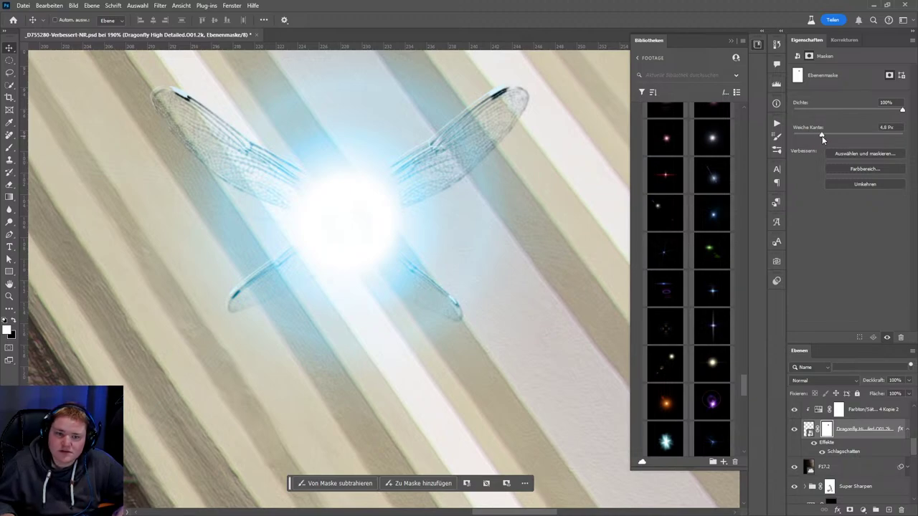
{"action": "scroll", "coordinate": [485, 266], "scroll_direction": "down", "scroll_amount": 5}
- Select the dragonfly layer after briefly checking the F17.2 layer
{"action": "scroll", "coordinate": [453, 271], "scroll_direction": "down", "scroll_amount": 2}
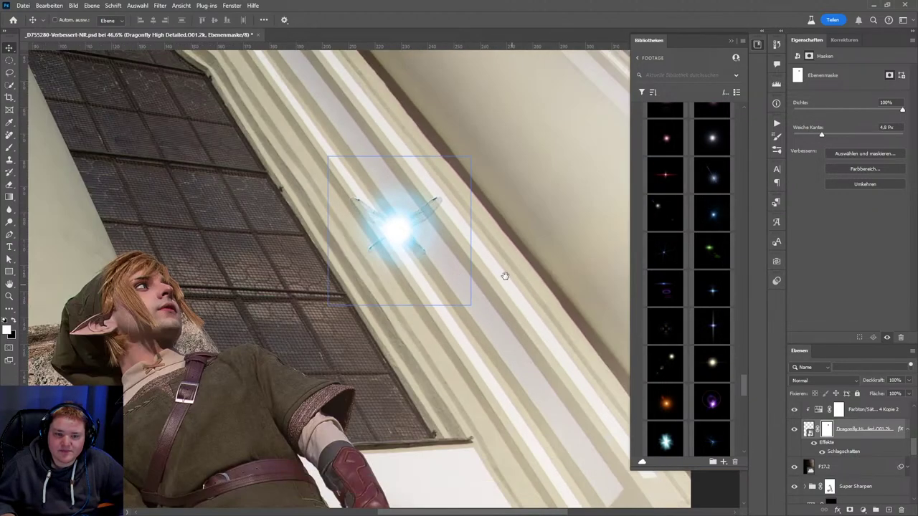
{"action": "scroll", "coordinate": [502, 273], "scroll_direction": "down", "scroll_amount": 2}
{"action": "scroll", "coordinate": [486, 266], "scroll_direction": "down", "scroll_amount": 2}
{"action": "scroll", "coordinate": [536, 290], "scroll_direction": "down", "scroll_amount": 1}
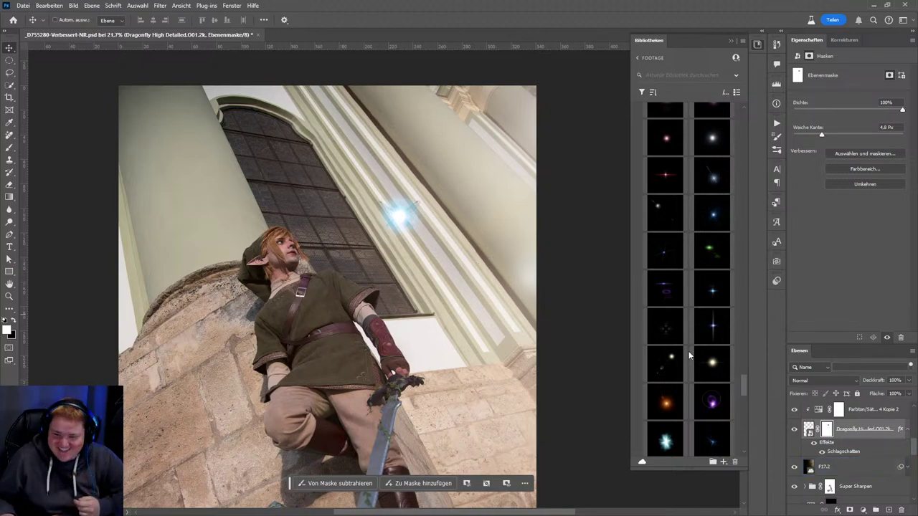
{"action": "left_click", "coordinate": [833, 444]}
{"action": "scroll", "coordinate": [863, 452], "scroll_direction": "down", "scroll_amount": 2}
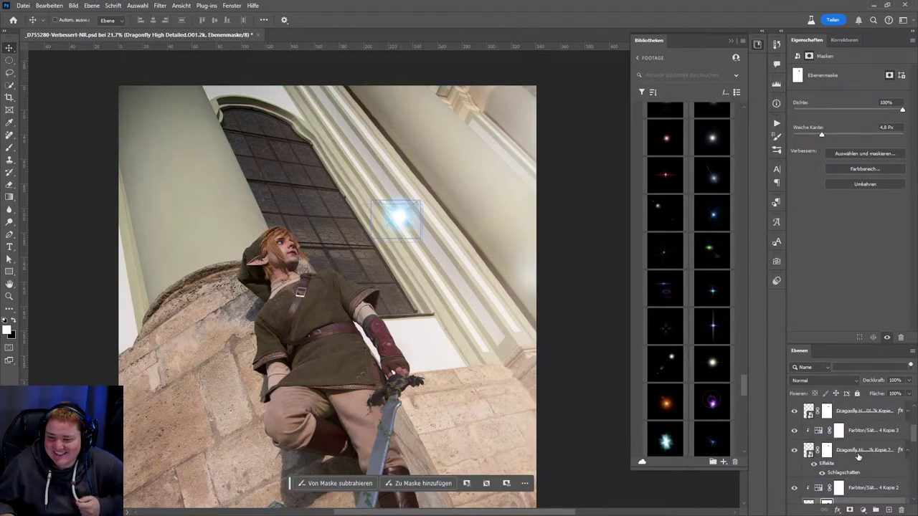
{"action": "left_click", "coordinate": [860, 448]}
{"action": "scroll", "coordinate": [860, 460], "scroll_direction": "up", "scroll_amount": 2}
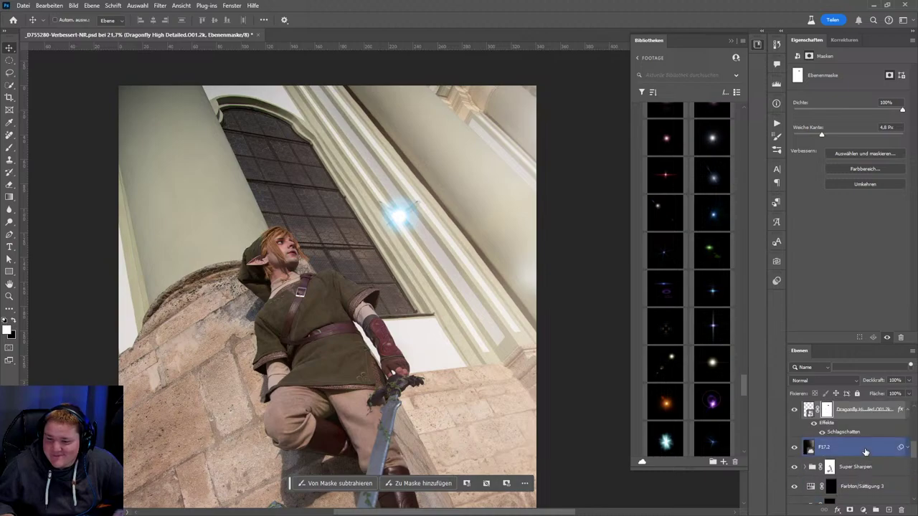
{"action": "left_click", "coordinate": [866, 447]}
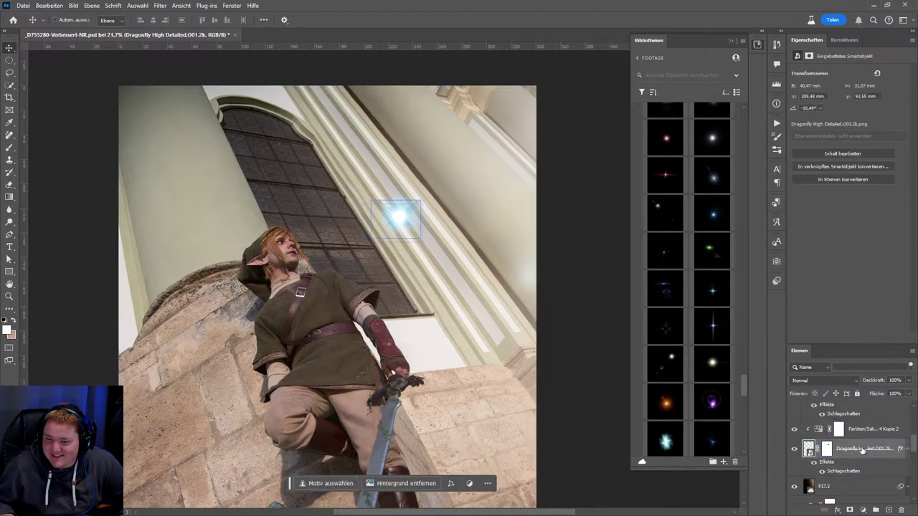
- Duplicate the dragonfly and color layers and add an empty layer, then undo both
{"action": "key", "text": "ctrl+j"}
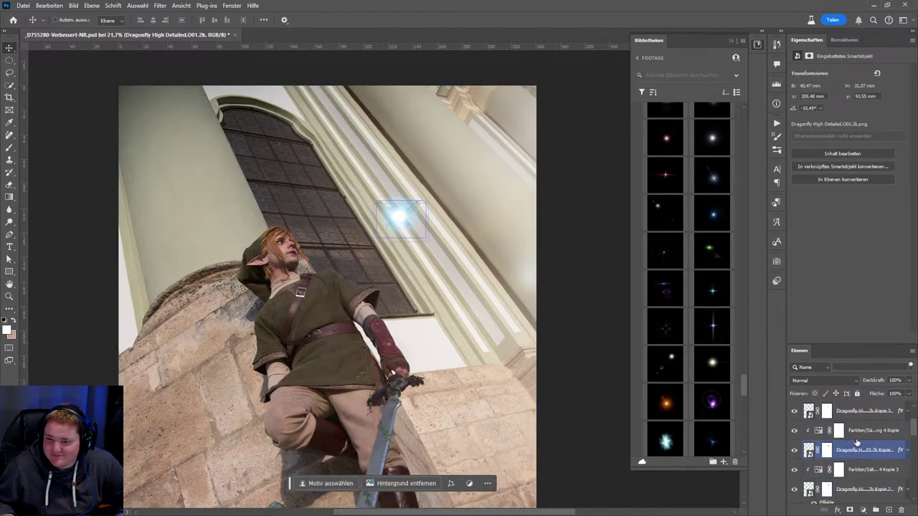
{"action": "key", "text": "ctrl+j"}
{"action": "key", "text": "ctrl+j"}
{"action": "left_click", "coordinate": [864, 430], "text": "shift"}
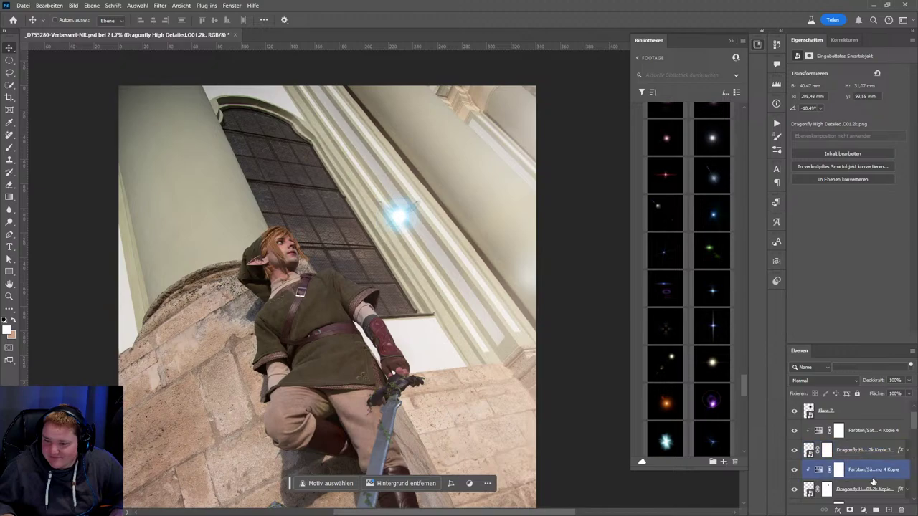
{"action": "key", "text": "ctrl+shift+alt+n"}
{"action": "key", "text": "ctrl+z"}
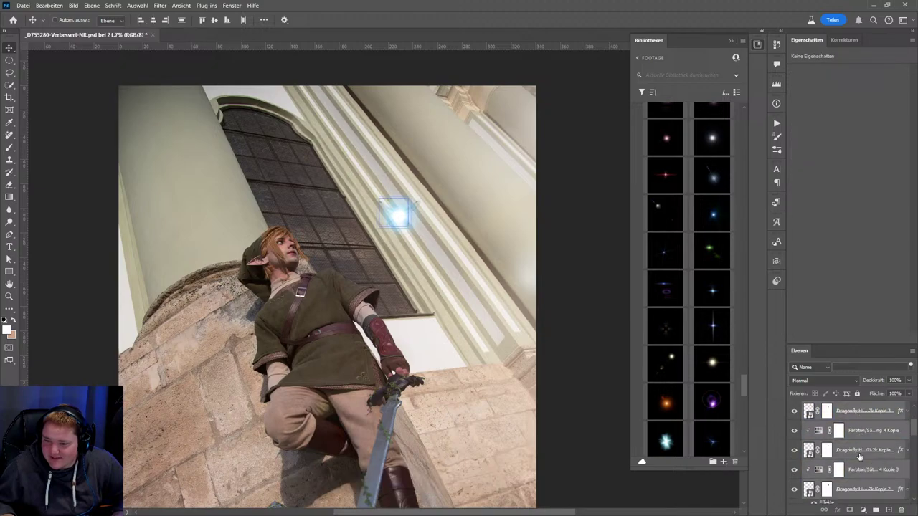
{"action": "key", "text": "ctrl+z"}
{"action": "key", "text": "ctrl+z"}
{"action": "key", "text": "ctrl+z"}
- Convert the dragonfly and hue/saturation layers into the Farbton/Sättigung 4 Kopie 4 smart object
{"action": "left_click", "coordinate": [907, 411]}
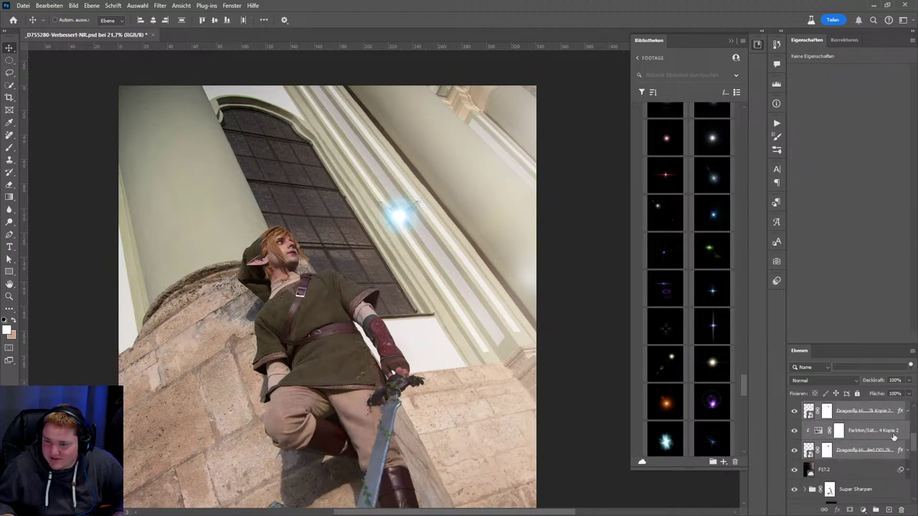
{"action": "right_click", "coordinate": [864, 428]}
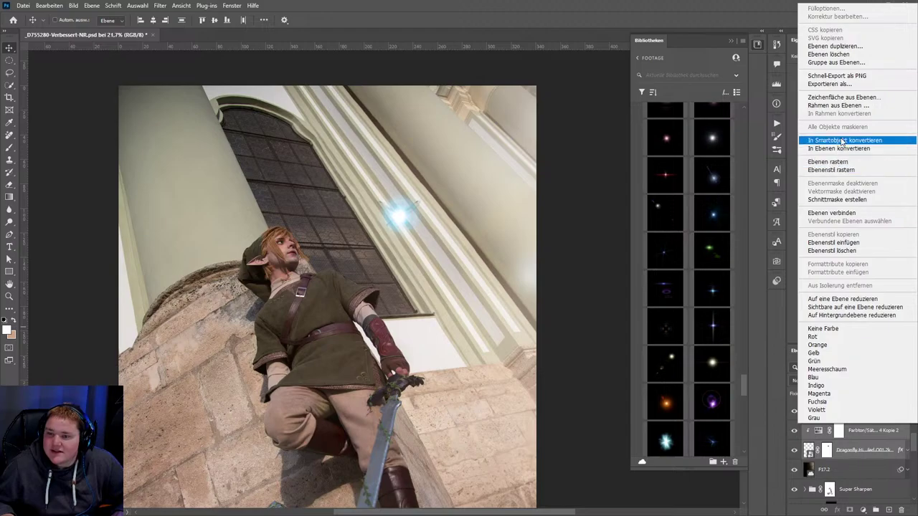
{"action": "left_click", "coordinate": [825, 142]}
- Apply a Bewegungsunschärfe (motion blur) smart filter to the dragonfly smart object
{"action": "scroll", "coordinate": [402, 227], "scroll_direction": "up", "scroll_amount": 2}
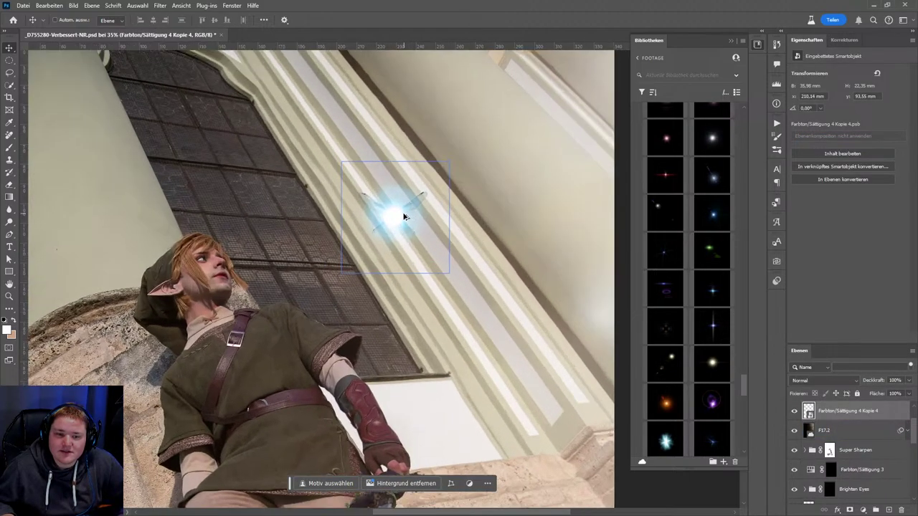
{"action": "scroll", "coordinate": [403, 216], "scroll_direction": "up", "scroll_amount": 3}
{"action": "scroll", "coordinate": [401, 212], "scroll_direction": "up", "scroll_amount": 2}
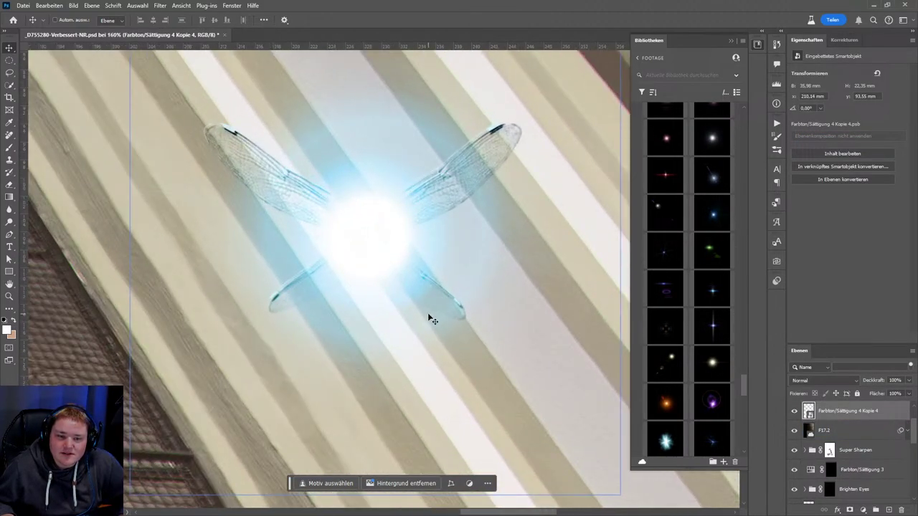
{"action": "scroll", "coordinate": [438, 326], "scroll_direction": "down", "scroll_amount": 3}
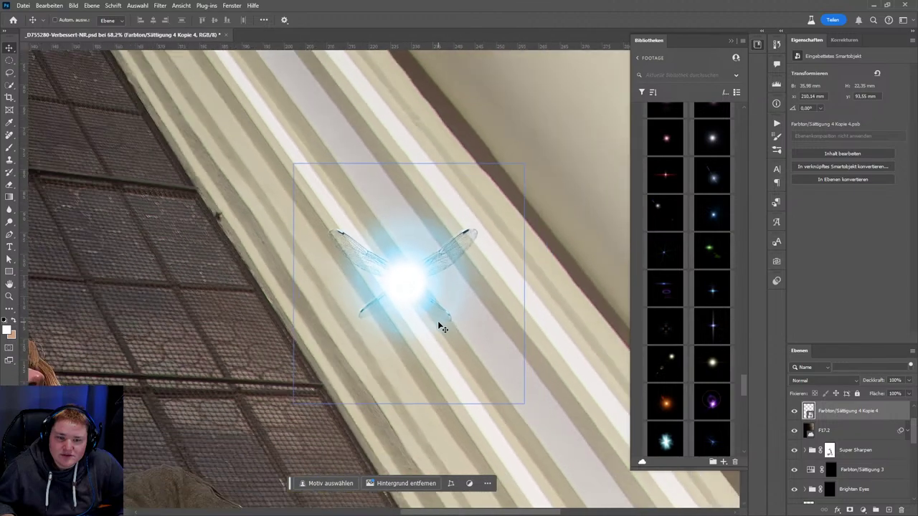
{"action": "scroll", "coordinate": [367, 314], "scroll_direction": "up", "scroll_amount": 3}
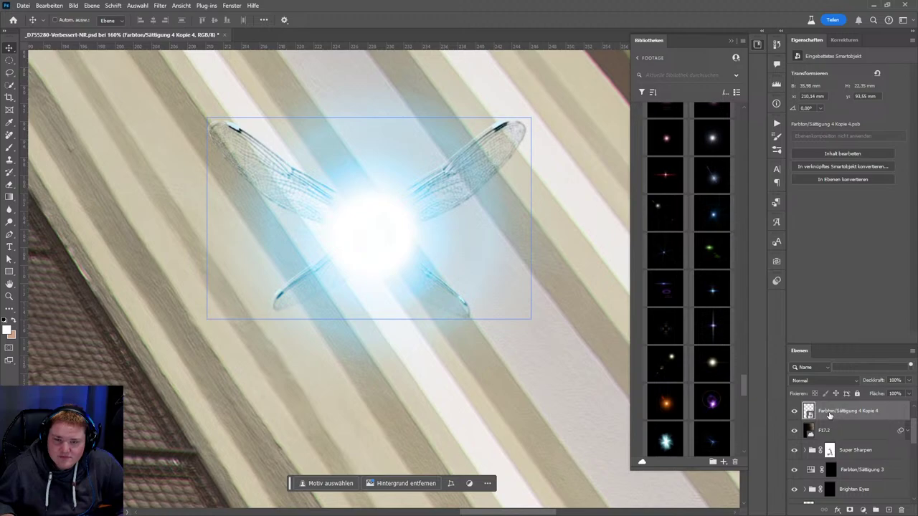
{"action": "scroll", "coordinate": [377, 309], "scroll_direction": "down", "scroll_amount": 2}
{"action": "scroll", "coordinate": [377, 308], "scroll_direction": "down", "scroll_amount": 3}
{"action": "scroll", "coordinate": [383, 315], "scroll_direction": "down", "scroll_amount": 1}
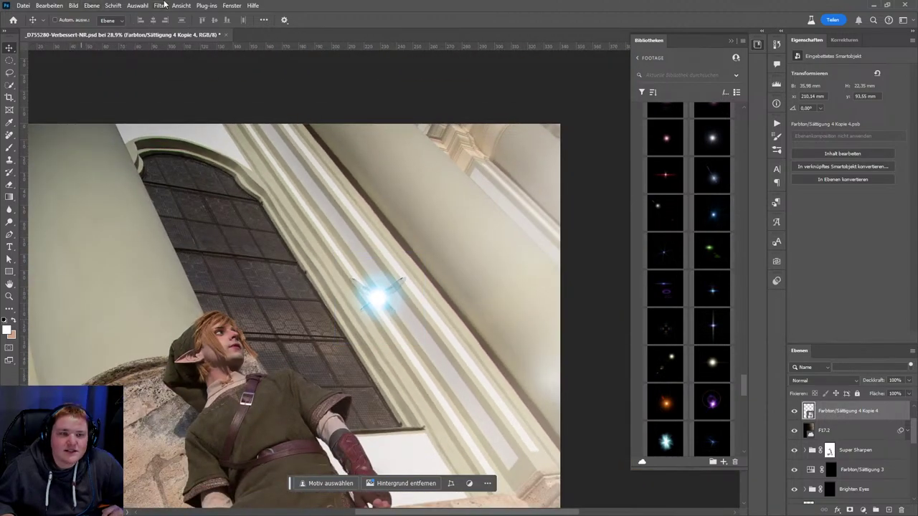
{"action": "left_click", "coordinate": [162, 5]}
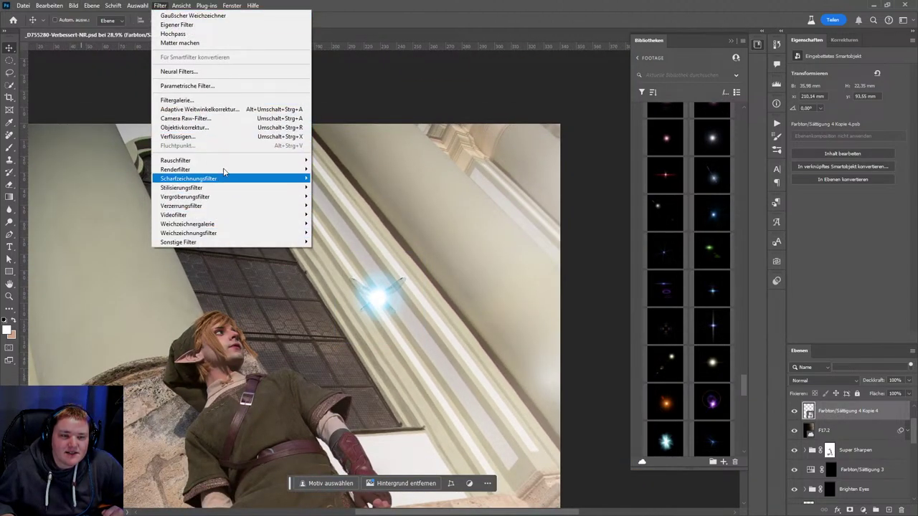
{"action": "left_click", "coordinate": [343, 235]}
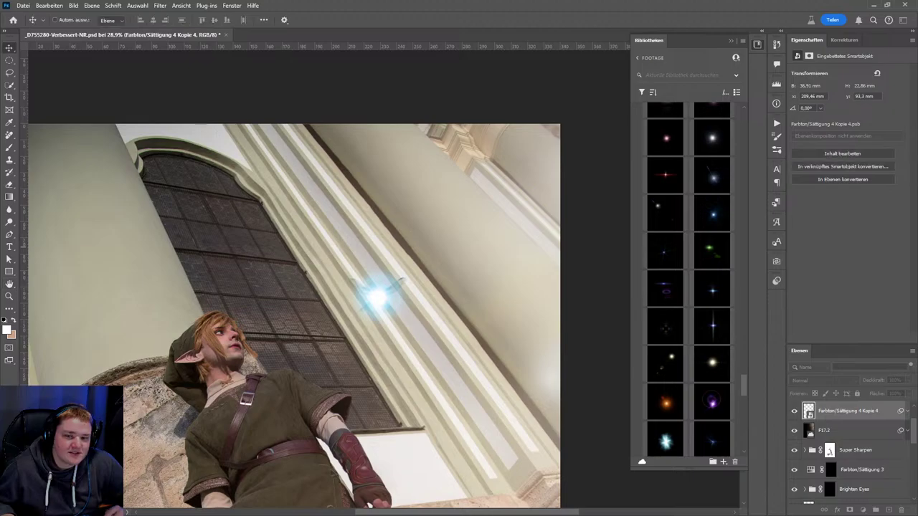
{"action": "key", "text": "ctrl+f"}
- Select the F17.2 flare layer, then undo its accidental move
{"action": "scroll", "coordinate": [393, 313], "scroll_direction": "up", "scroll_amount": 5}
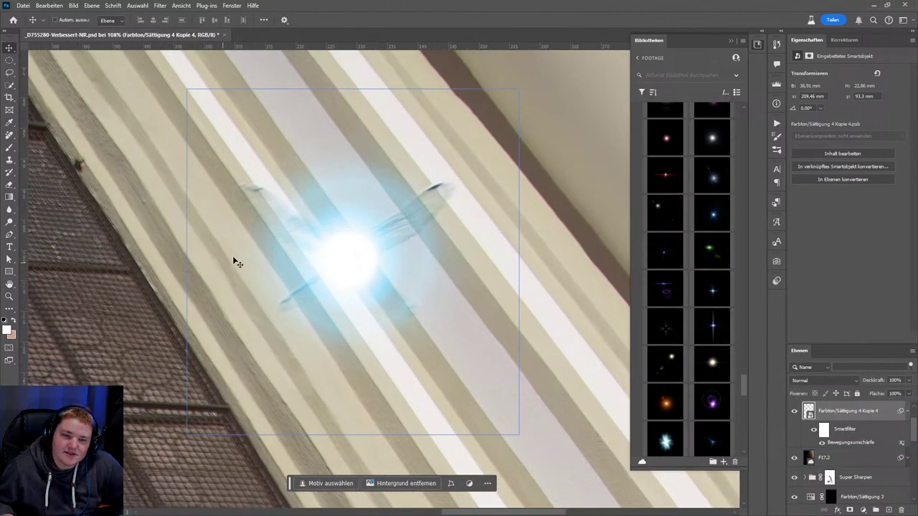
{"action": "scroll", "coordinate": [393, 362], "scroll_direction": "down", "scroll_amount": 4}
{"action": "scroll", "coordinate": [403, 373], "scroll_direction": "down", "scroll_amount": 3}
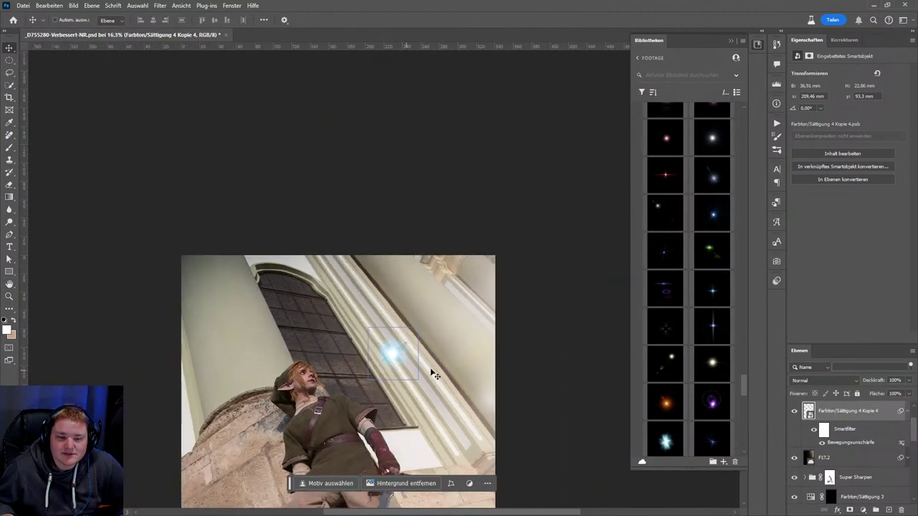
{"action": "scroll", "coordinate": [430, 373], "scroll_direction": "down", "scroll_amount": 2}
{"action": "left_click", "coordinate": [369, 266], "text": "ctrl"}
{"action": "left_click_drag", "start_coordinate": [369, 266], "coordinate": [359, 260]}
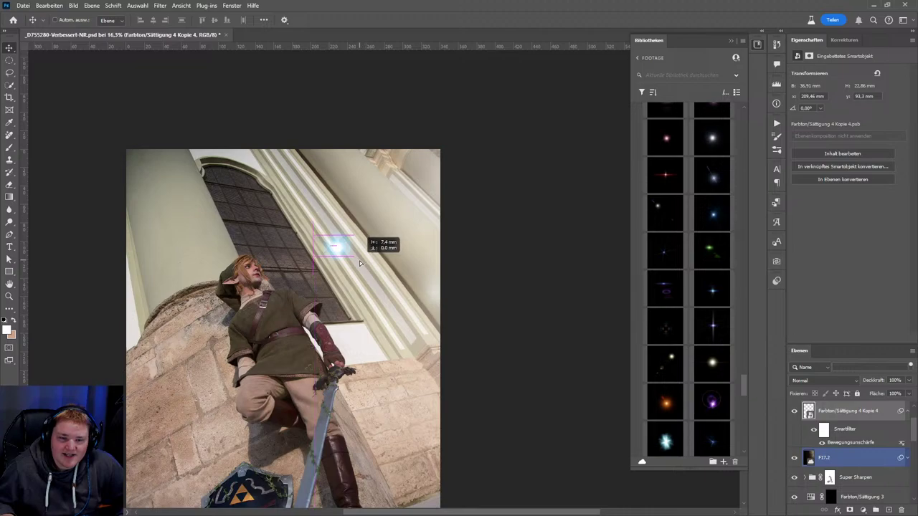
{"action": "left_click", "coordinate": [48, 6]}
{"action": "left_click", "coordinate": [71, 15]}
- Undo the motion blur and smart-object merge, then select Ebene 2 and the layer above
{"action": "scroll", "coordinate": [844, 444], "scroll_direction": "up", "scroll_amount": 2}
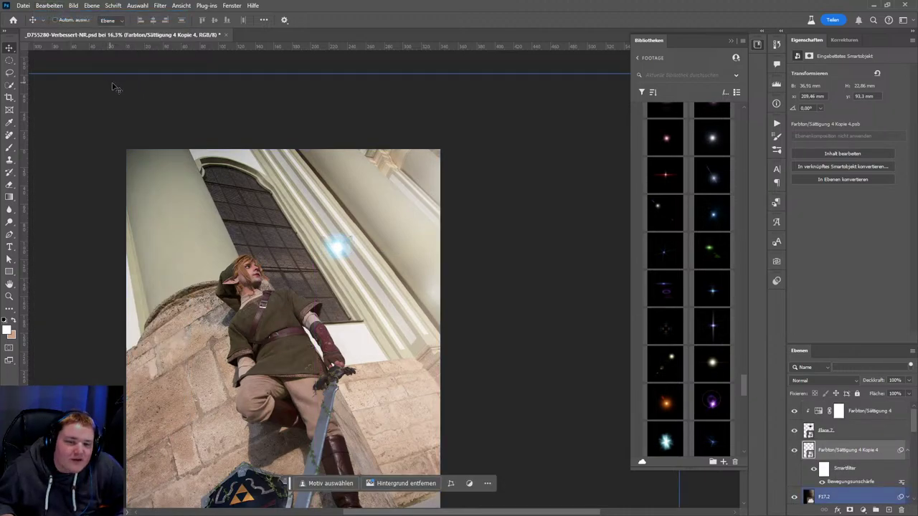
{"action": "left_click", "coordinate": [48, 6]}
{"action": "left_click", "coordinate": [50, 6]}
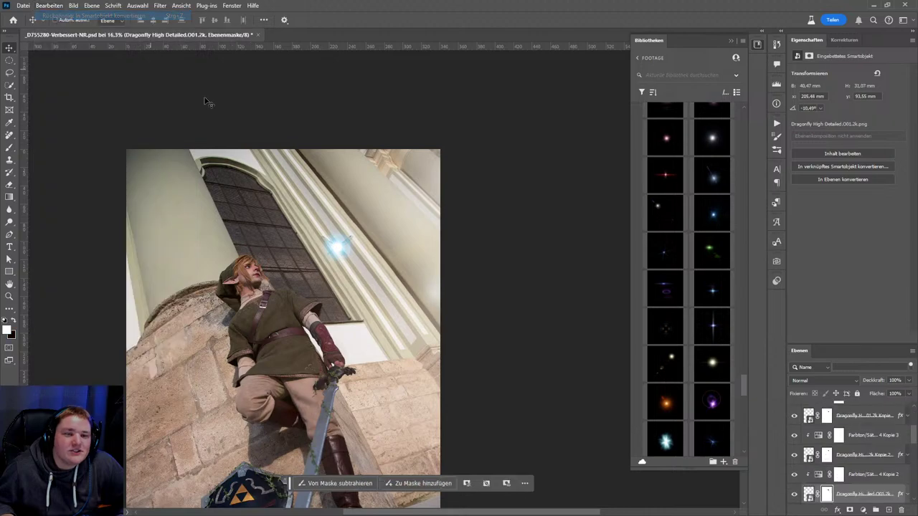
{"action": "scroll", "coordinate": [866, 467], "scroll_direction": "up", "scroll_amount": 2}
{"action": "left_click", "coordinate": [866, 467]}
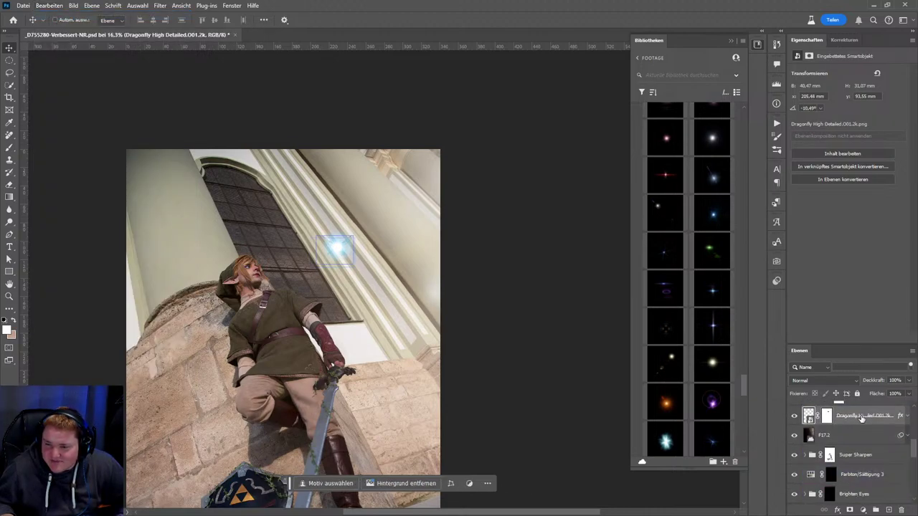
{"action": "scroll", "coordinate": [865, 452], "scroll_direction": "down", "scroll_amount": 1}
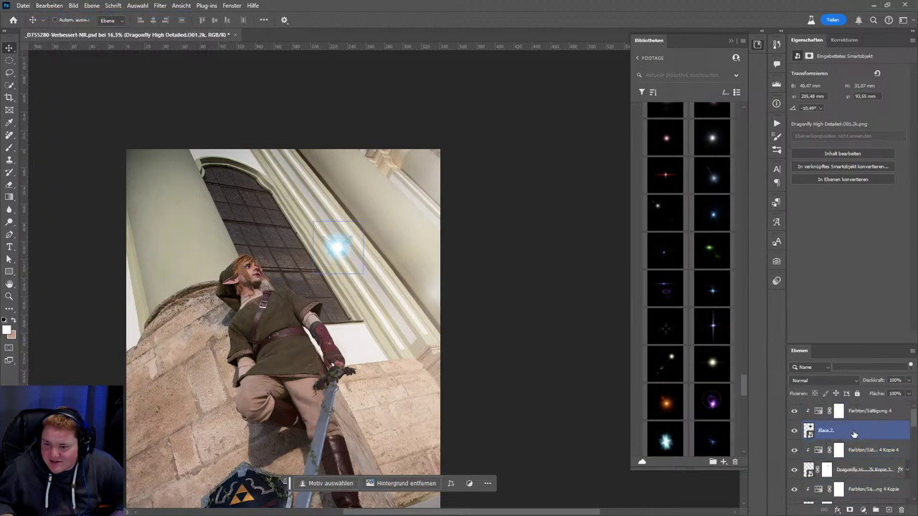
{"action": "left_click", "coordinate": [865, 413], "text": "shift"}
- Merge the two selected flare layers into a smart object blended with Negativ multiplizieren
{"action": "right_click", "coordinate": [865, 413]}
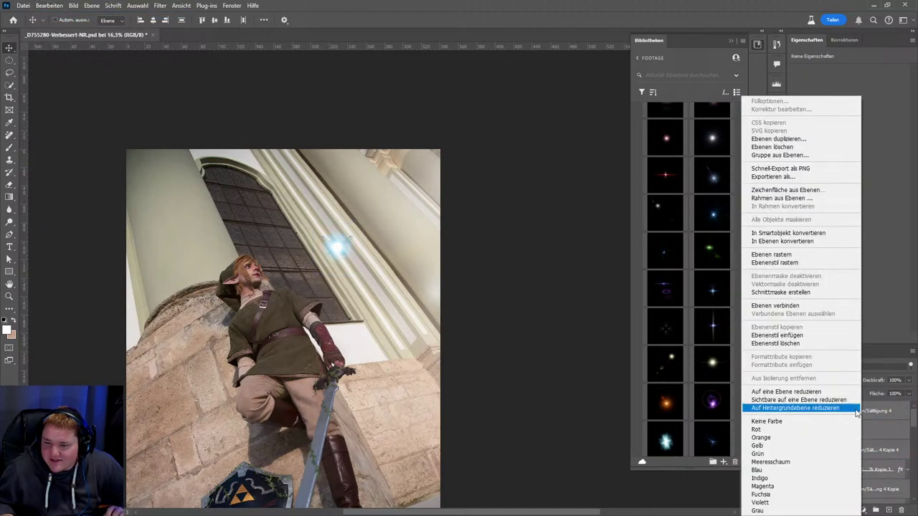
{"action": "left_click", "coordinate": [781, 233]}
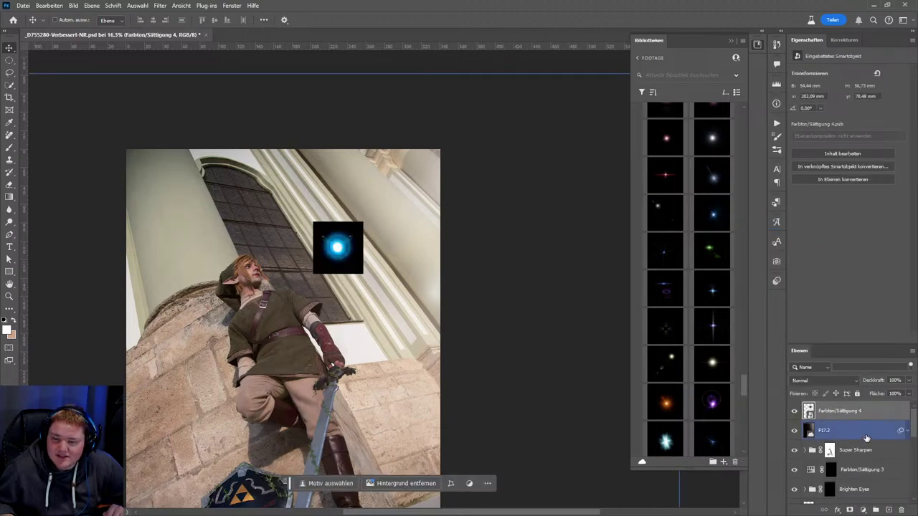
{"action": "left_click", "coordinate": [806, 380]}
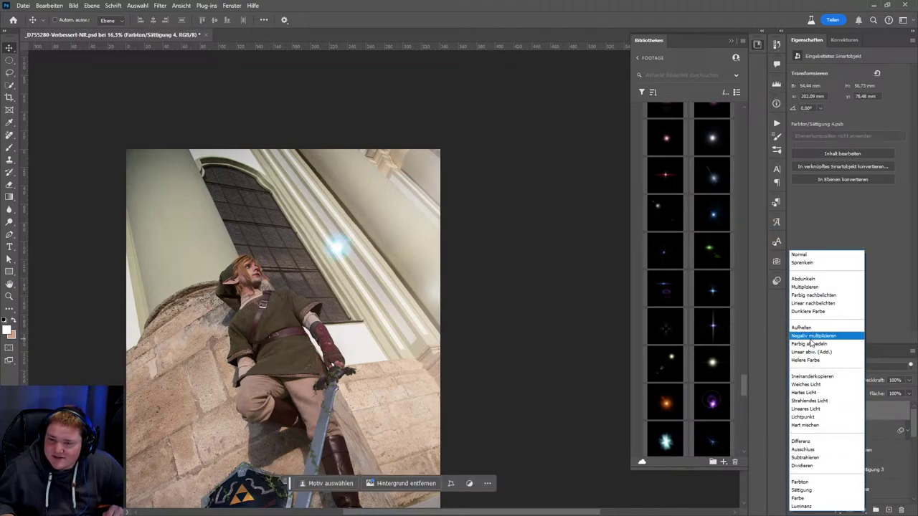
{"action": "left_click", "coordinate": [813, 336]}
{"action": "scroll", "coordinate": [344, 248], "scroll_direction": "up", "scroll_amount": 1}
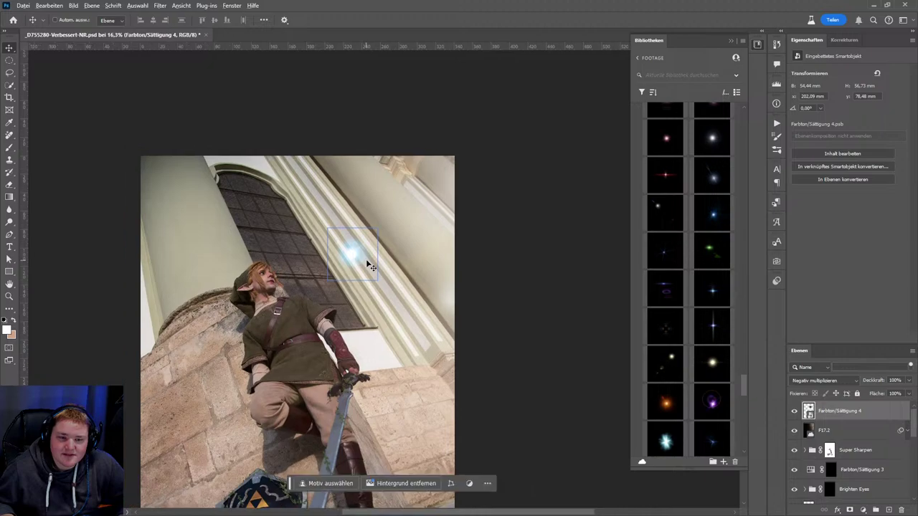
{"action": "scroll", "coordinate": [361, 262], "scroll_direction": "up", "scroll_amount": 3}
{"action": "scroll", "coordinate": [360, 262], "scroll_direction": "up", "scroll_amount": 2}
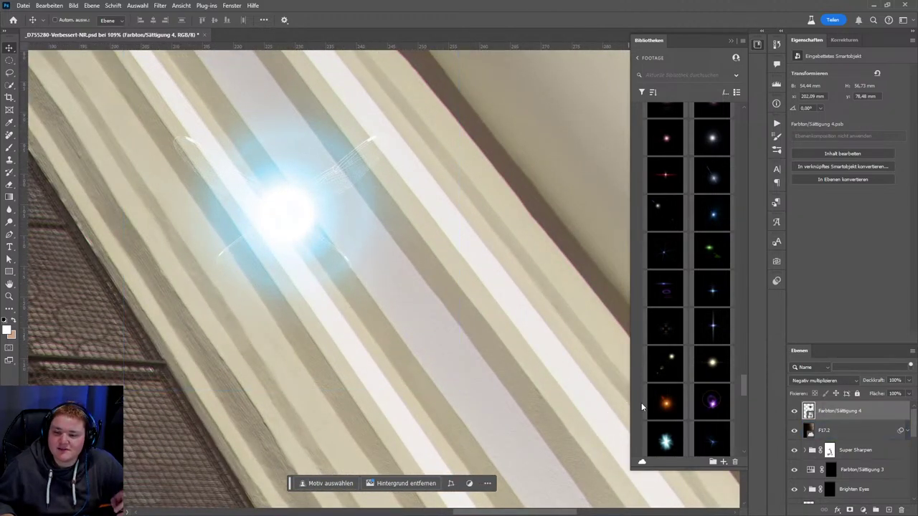
- Inspect the flare smart object's contents, then close its .psb document
{"action": "double_click", "coordinate": [808, 411]}
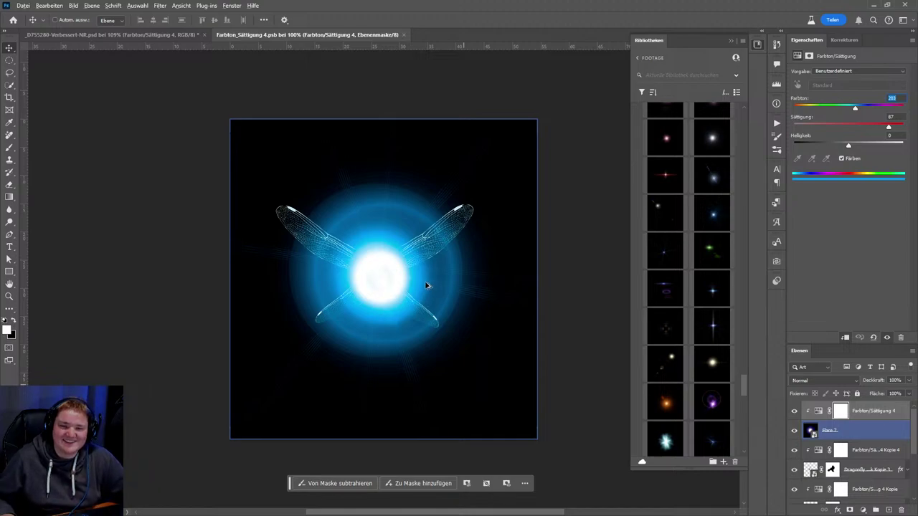
{"action": "scroll", "coordinate": [455, 250], "scroll_direction": "up", "scroll_amount": 1}
{"action": "scroll", "coordinate": [450, 245], "scroll_direction": "up", "scroll_amount": 2}
{"action": "scroll", "coordinate": [450, 246], "scroll_direction": "up", "scroll_amount": 2}
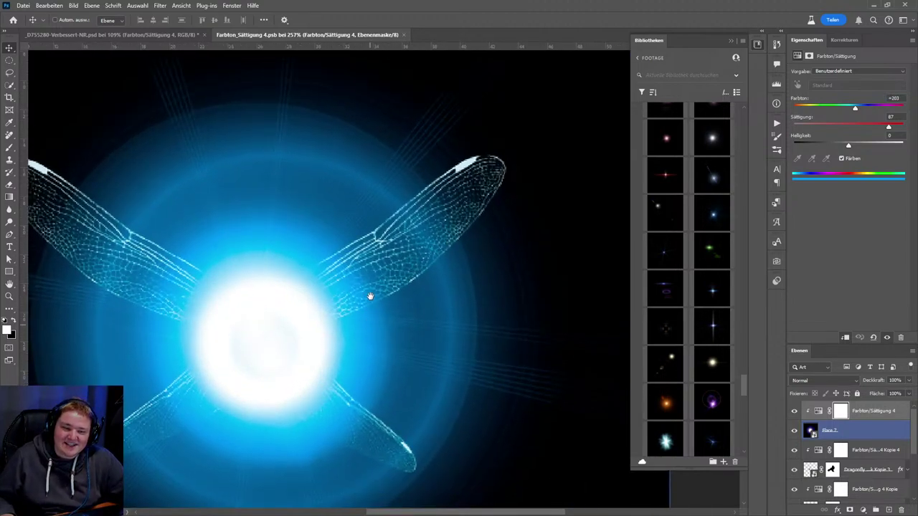
{"action": "scroll", "coordinate": [372, 304], "scroll_direction": "down", "scroll_amount": 2}
{"action": "left_click_drag", "start_coordinate": [433, 385], "coordinate": [418, 332]}
{"action": "left_click", "coordinate": [818, 411]}
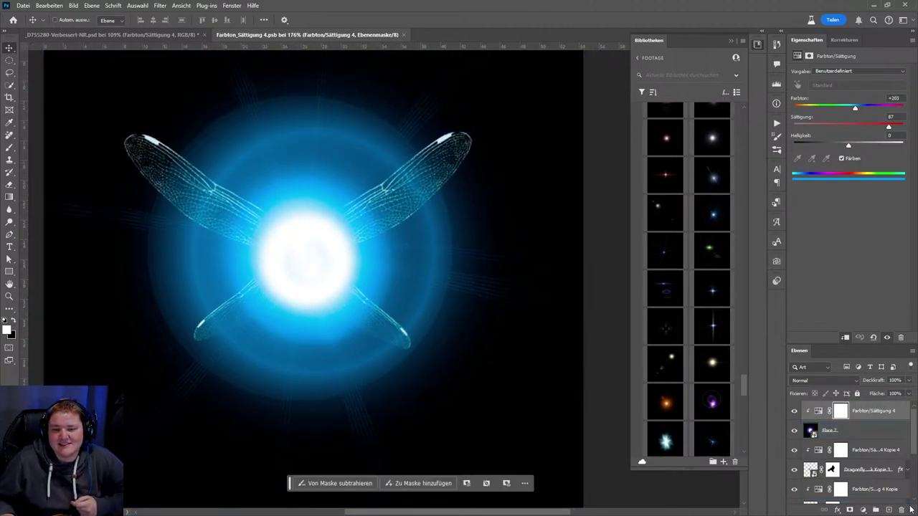
{"action": "left_click", "coordinate": [324, 323], "text": "ctrl"}
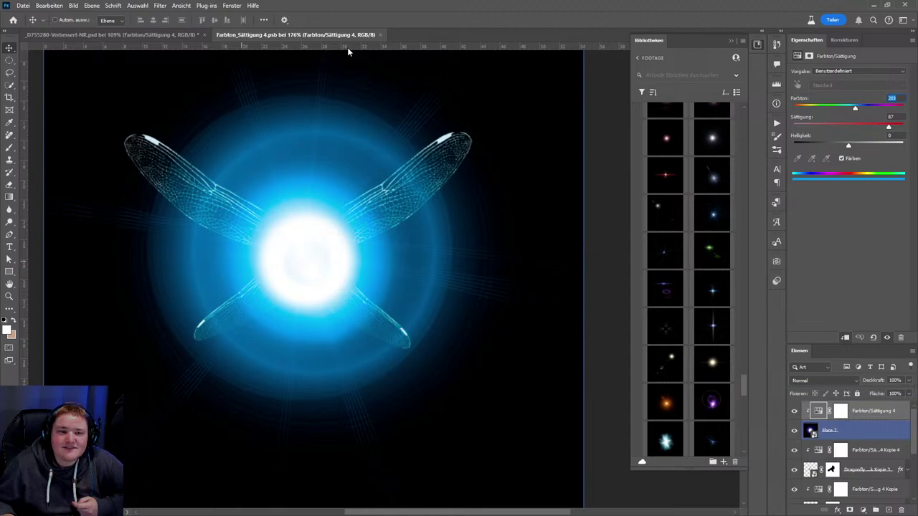
{"action": "left_click", "coordinate": [380, 34]}
- Undo twice via Edit to restore the clearly visible dragonfly wings
{"action": "left_click", "coordinate": [48, 5]}
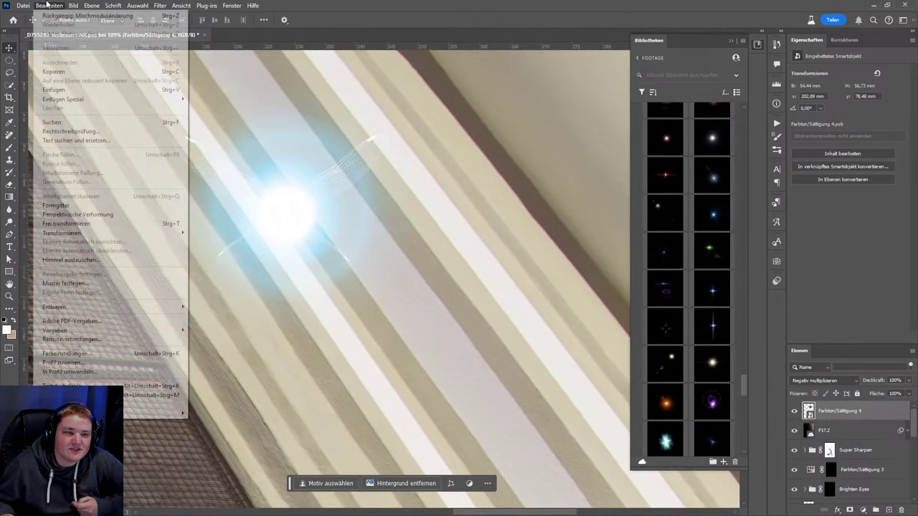
{"action": "left_click", "coordinate": [86, 15]}
{"action": "left_click", "coordinate": [48, 5]}
{"action": "left_click", "coordinate": [86, 15]}
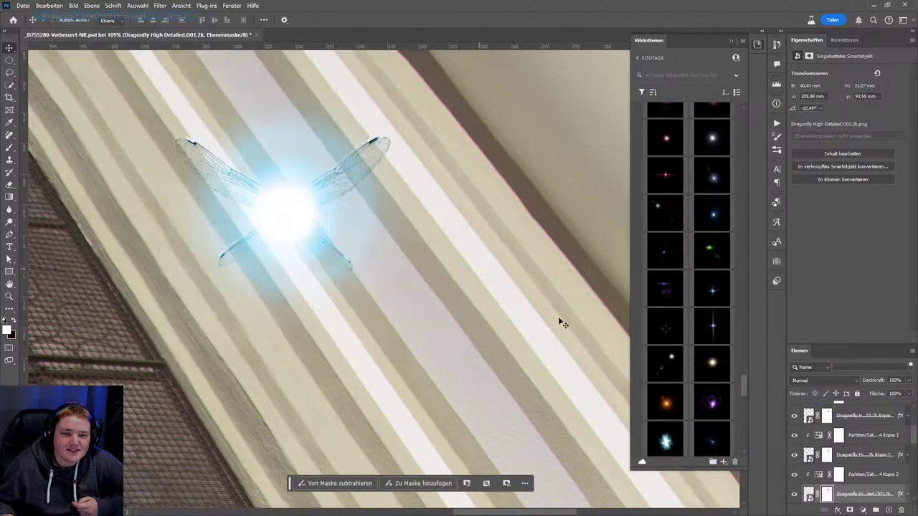
- Select the original dragonfly layer beneath its copies
{"action": "left_click", "coordinate": [378, 167], "text": "ctrl"}
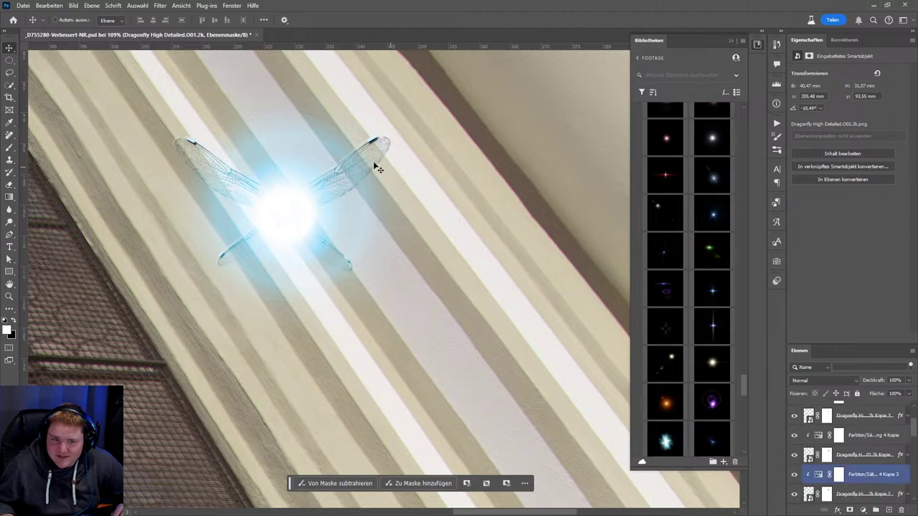
{"action": "left_click", "coordinate": [350, 181], "text": "ctrl"}
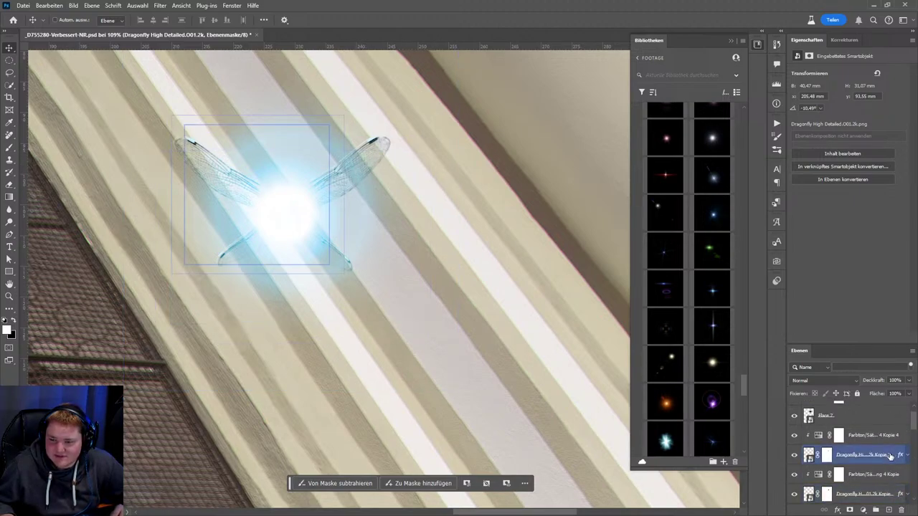
{"action": "left_click", "coordinate": [891, 470]}
{"action": "key", "text": "alt+bracketleft"}
{"action": "key", "text": "alt+bracketleft"}
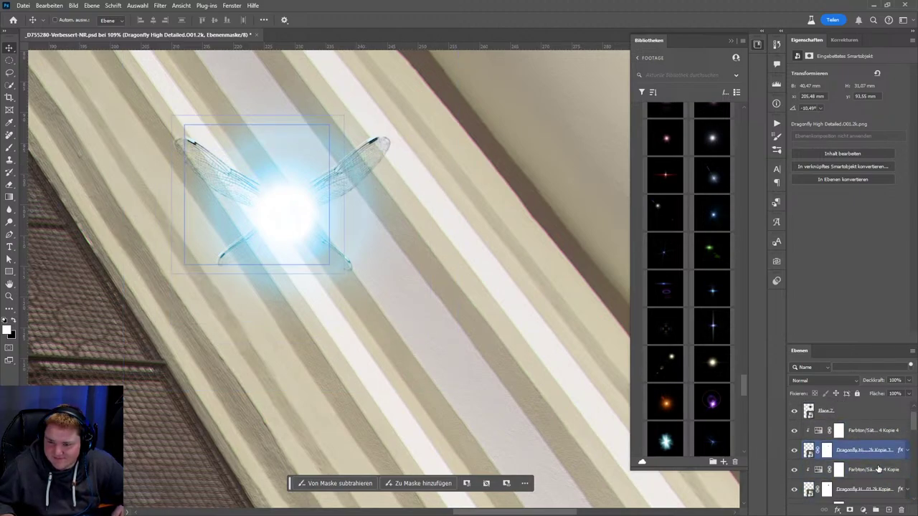
{"action": "key", "text": "alt+bracketleft"}
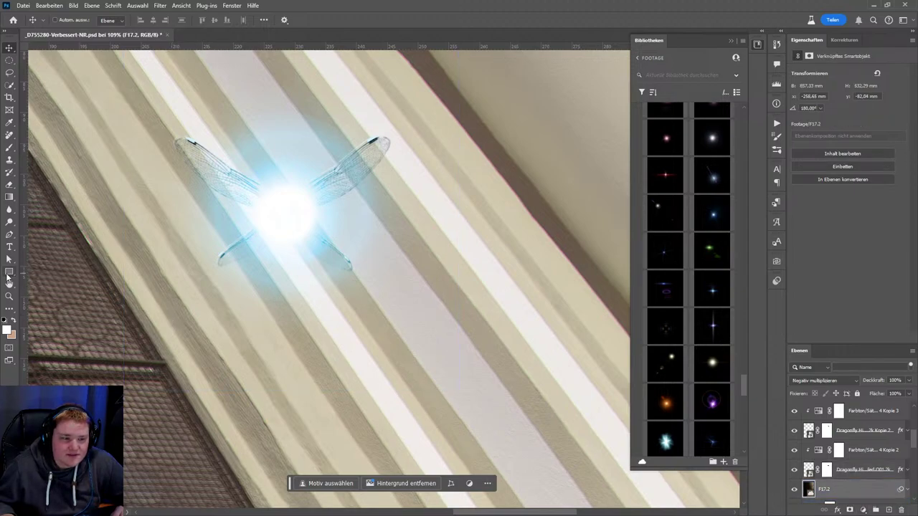
- Draw a cyan rectangle over the whole dragonfly and give it a layer mask
{"action": "key", "text": "u"}
{"action": "left_click_drag", "start_coordinate": [180, 161], "coordinate": [462, 336]}
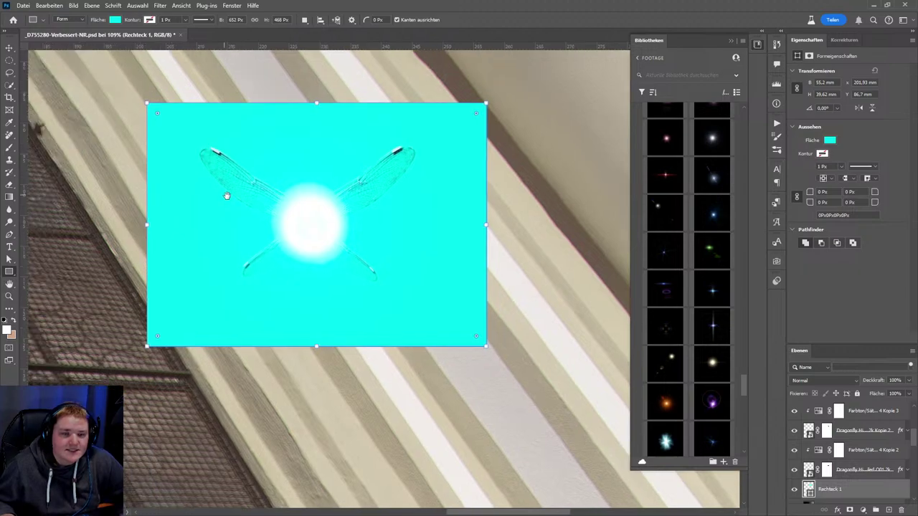
{"action": "left_click", "coordinate": [9, 71]}
{"action": "scroll", "coordinate": [288, 208], "scroll_direction": "up", "scroll_amount": 3, "text": "alt"}
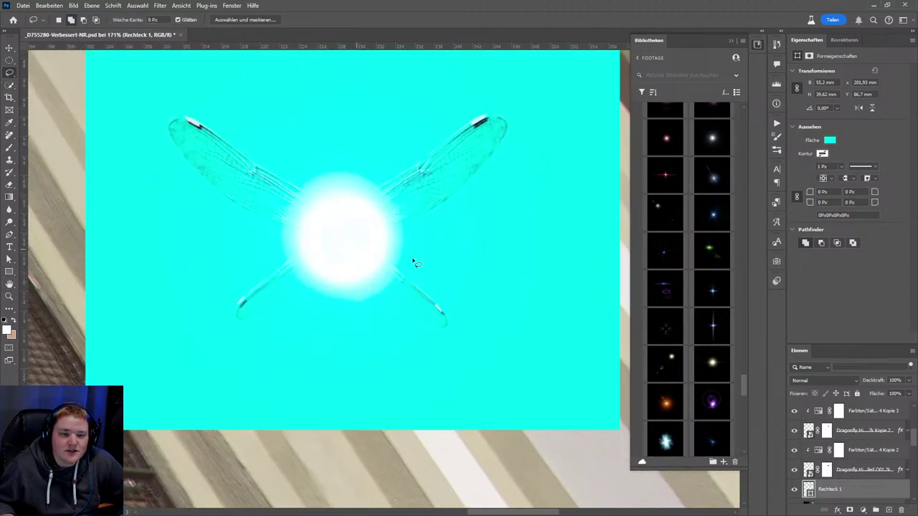
{"action": "left_click_drag", "start_coordinate": [409, 254], "coordinate": [381, 256]}
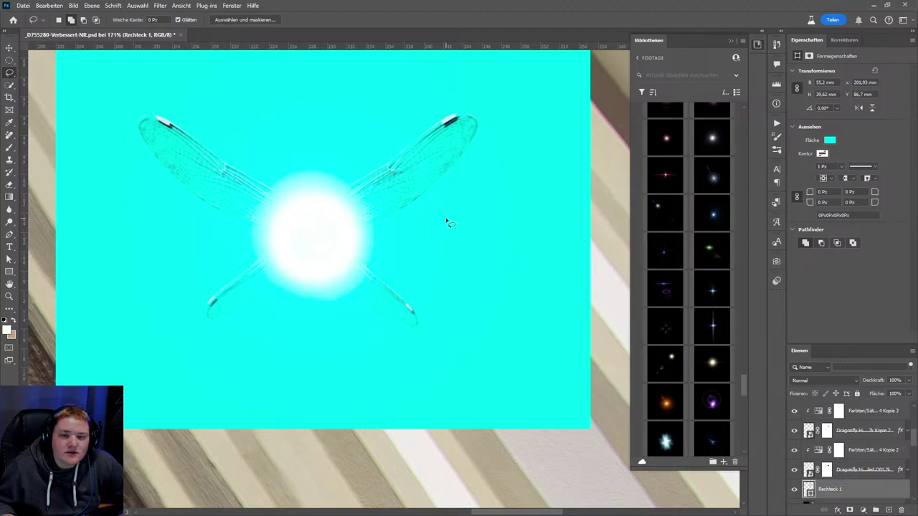
{"action": "left_click", "coordinate": [849, 509]}
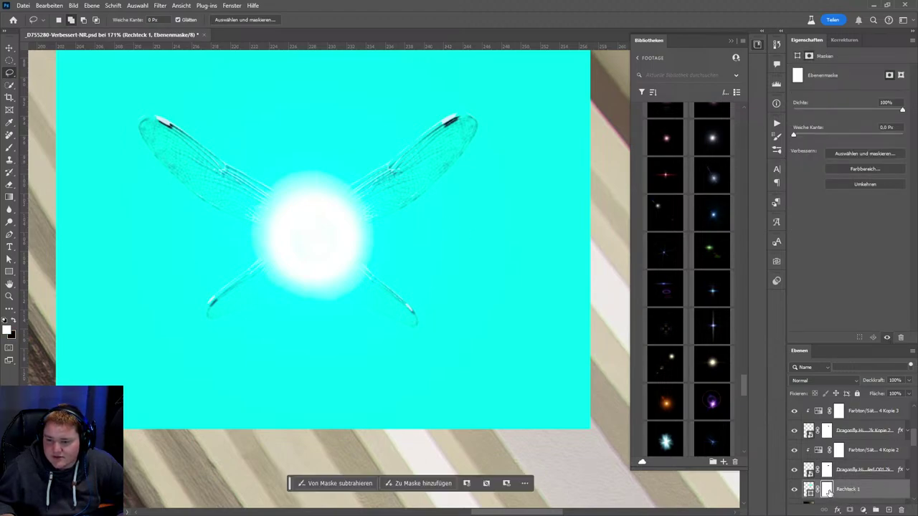
- Lasso the dragonfly's lower right wing as a selection
{"action": "left_click_drag", "start_coordinate": [275, 178], "coordinate": [265, 201]}
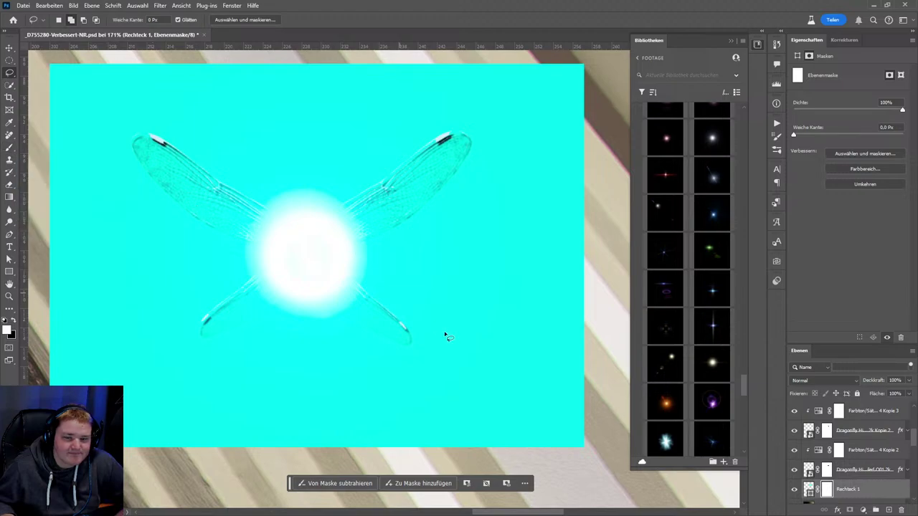
{"action": "left_click", "coordinate": [401, 327]}
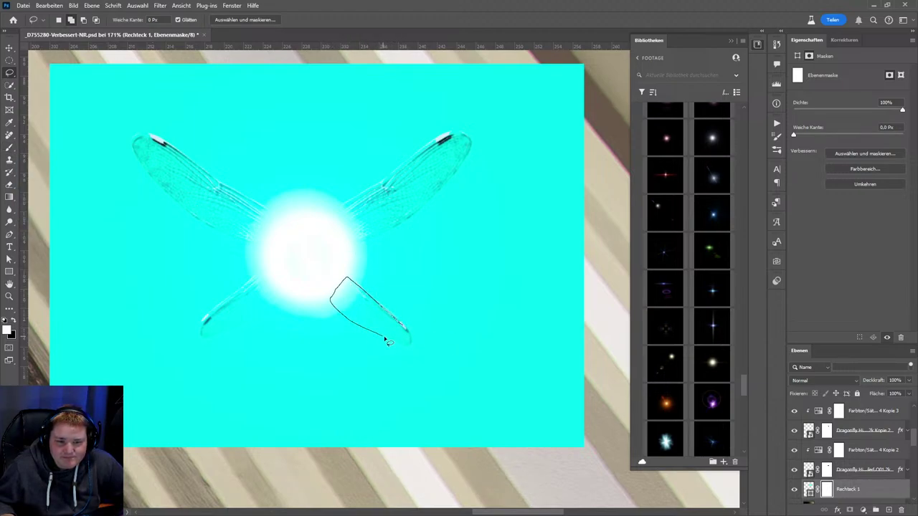
{"action": "left_click_drag", "start_coordinate": [413, 339], "coordinate": [412, 341]}
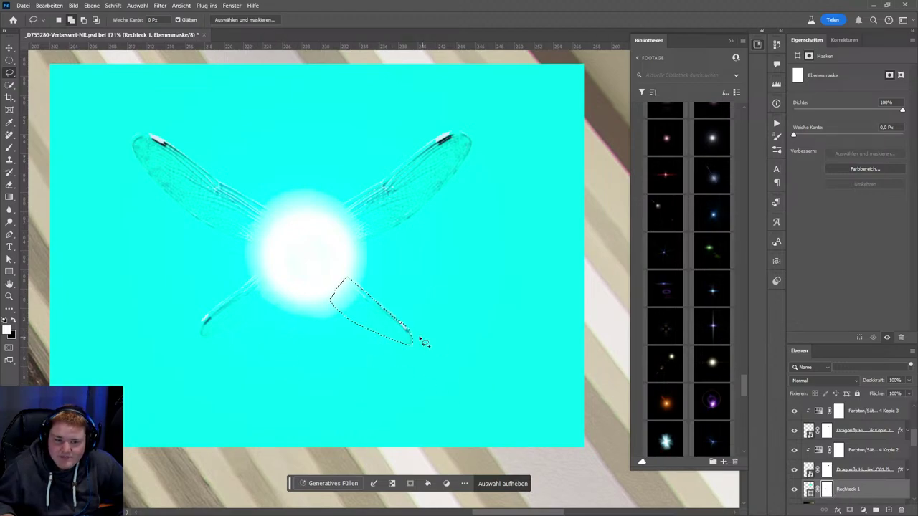
{"action": "right_click", "coordinate": [371, 321]}
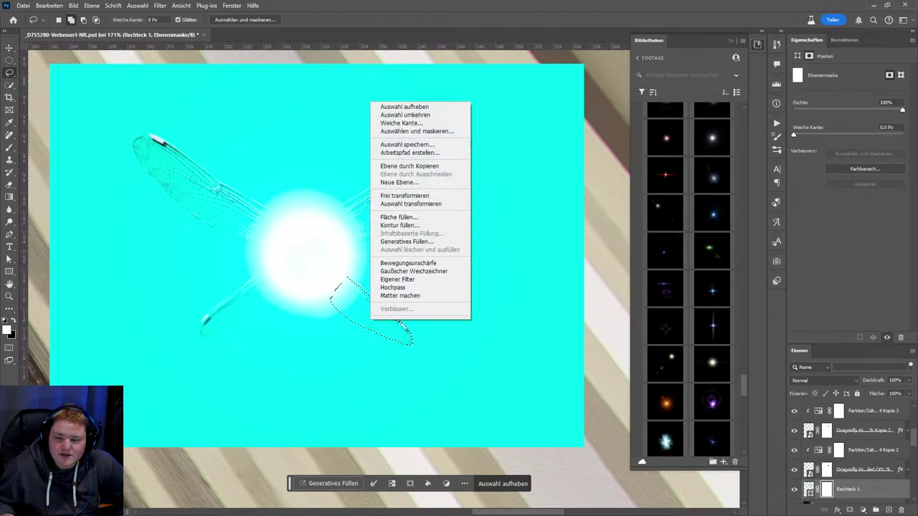
{"action": "left_click", "coordinate": [835, 493]}
{"action": "key", "text": "Delete"}
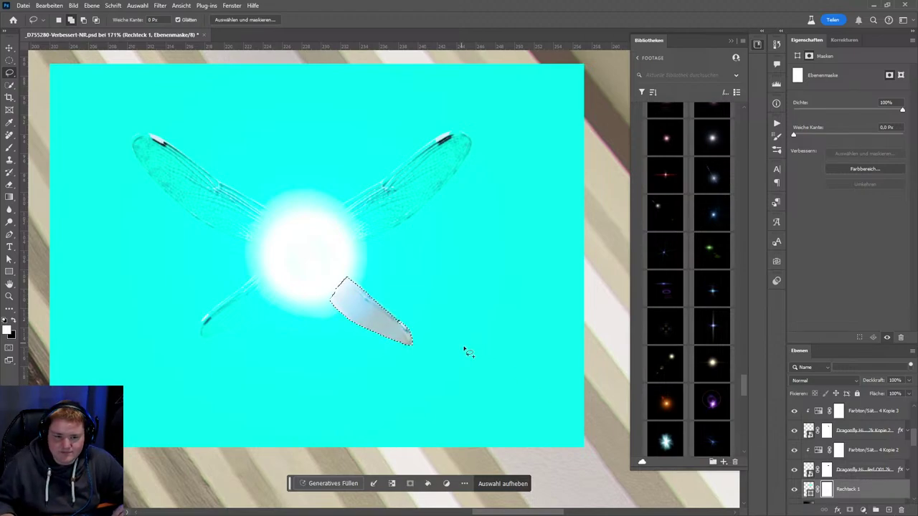
{"action": "key", "text": "ctrl+z"}
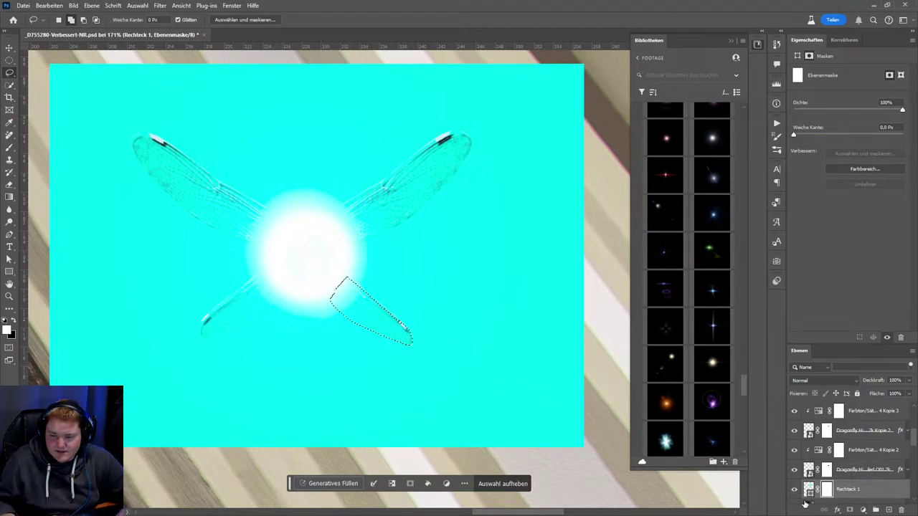
- Fill the wing selection on the mask with black, deselect, and invert the mask
{"action": "right_click", "coordinate": [367, 316]}
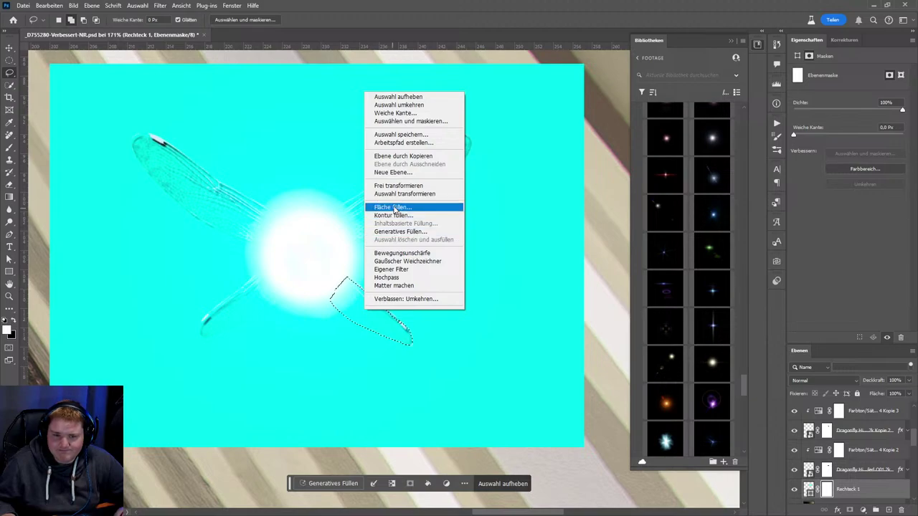
{"action": "left_click", "coordinate": [380, 205]}
{"action": "left_click", "coordinate": [545, 213]}
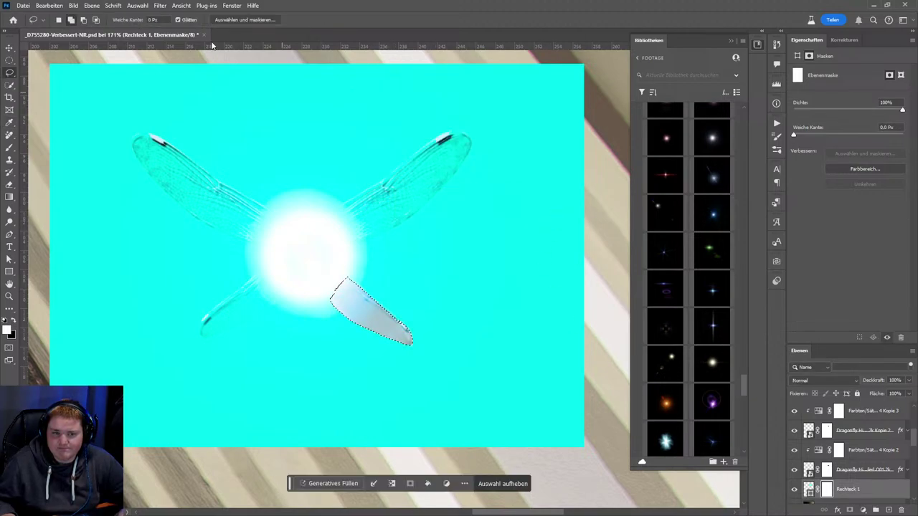
{"action": "key", "text": "ctrl+d"}
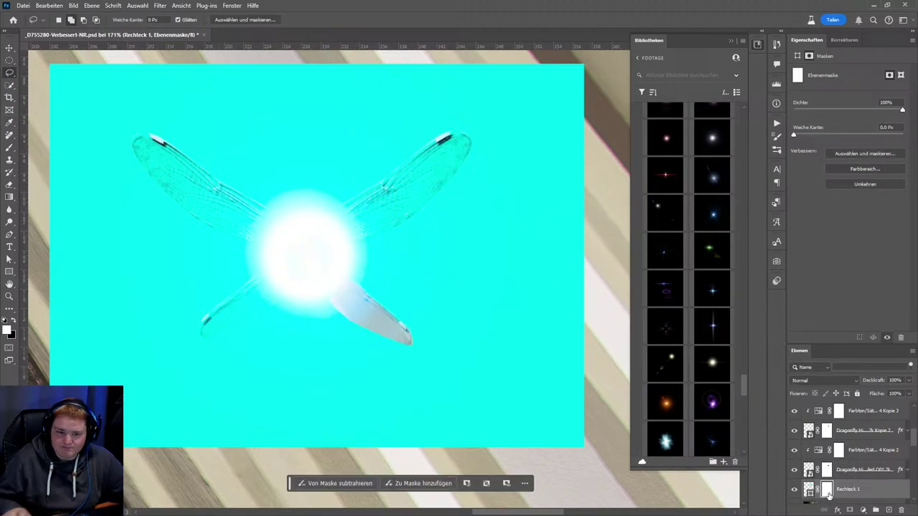
{"action": "key", "text": "ctrl+i"}
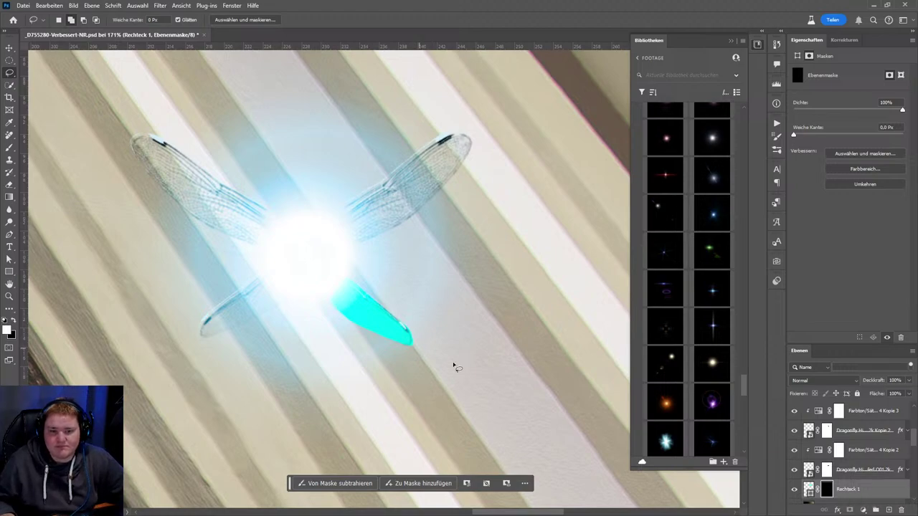
- Lower the cyan layer's opacity and change its fill to a paler cyan
{"action": "left_click", "coordinate": [906, 380]}
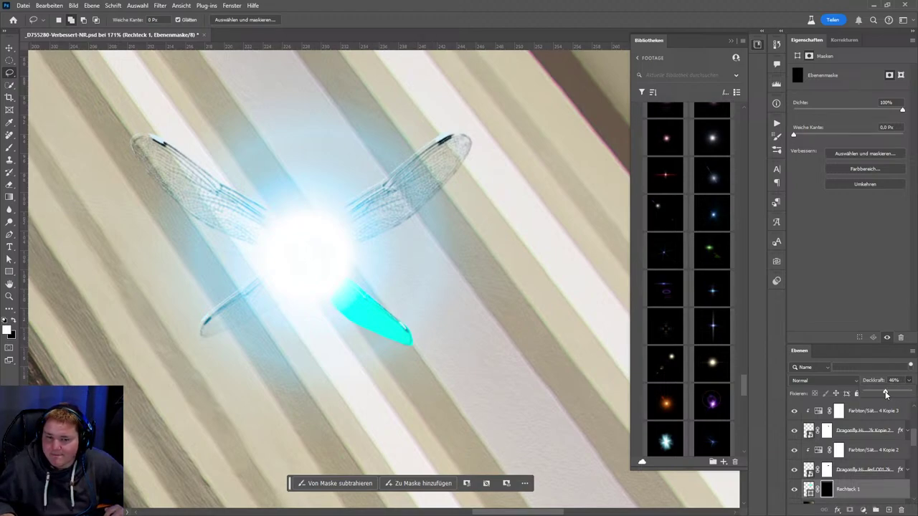
{"action": "left_click_drag", "start_coordinate": [886, 393], "coordinate": [903, 392]}
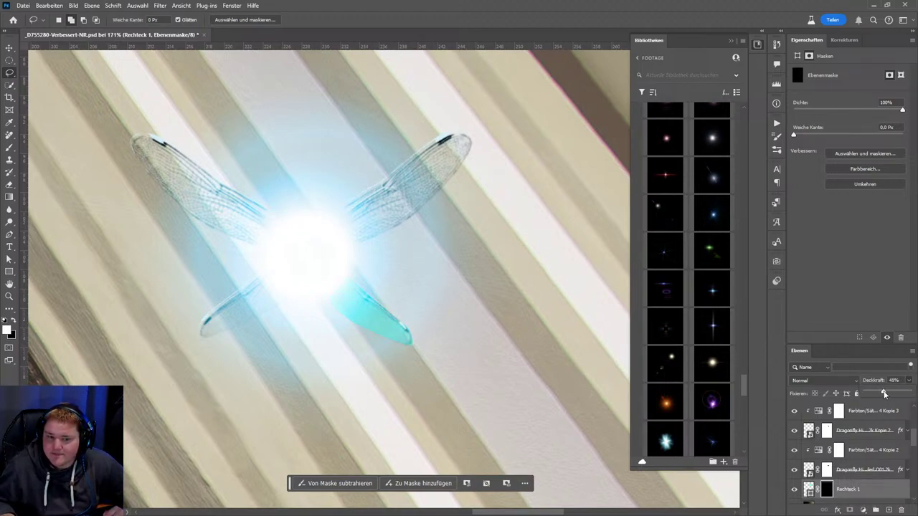
{"action": "left_click", "coordinate": [809, 489]}
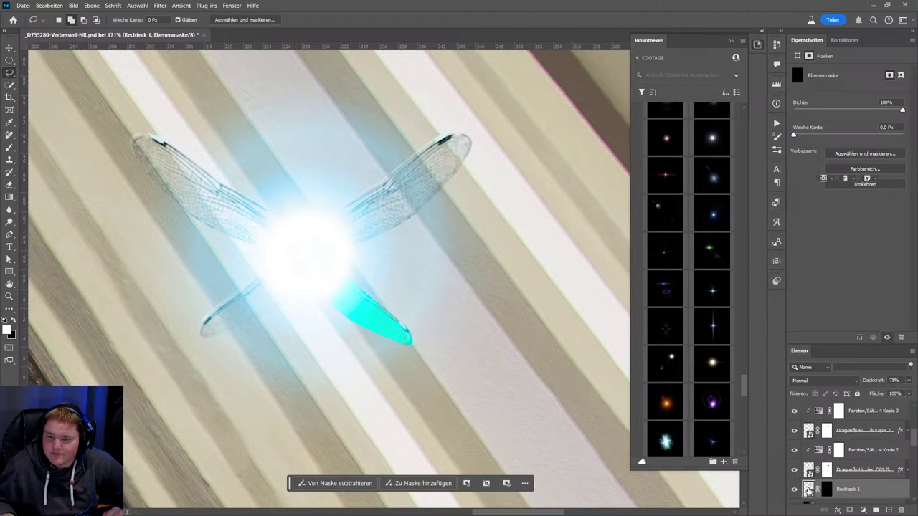
{"action": "left_click", "coordinate": [830, 139]}
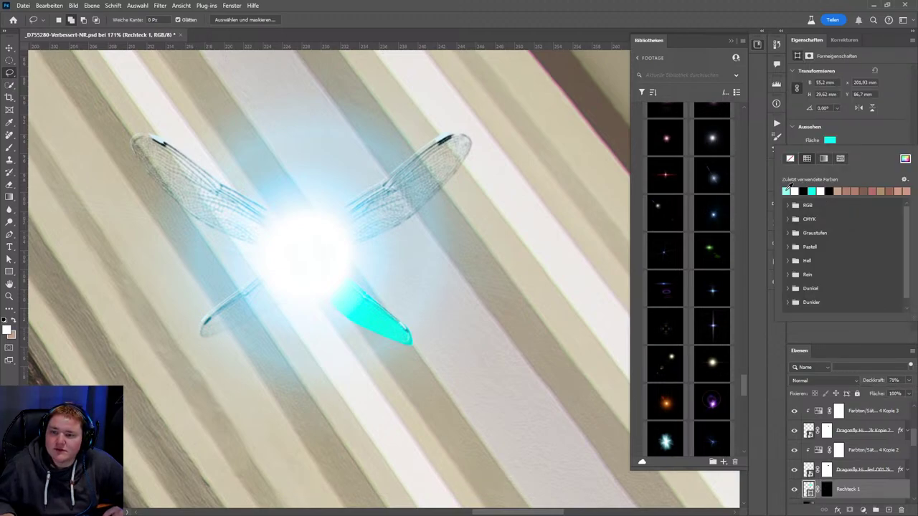
{"action": "left_click", "coordinate": [786, 190]}
{"action": "left_click", "coordinate": [869, 492]}
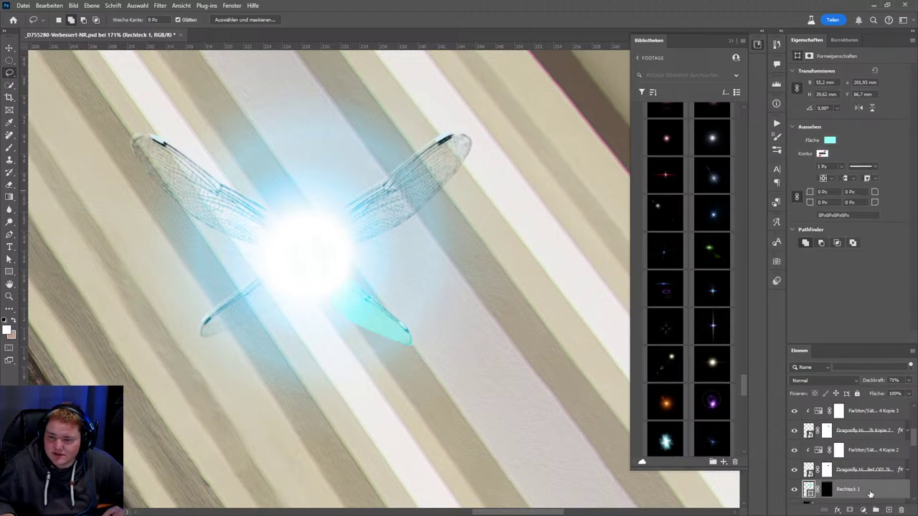
- Try Negativ multiplizieren, then set Rechteck 1 to Weiches Licht at 75% opacity
{"action": "left_click", "coordinate": [906, 381]}
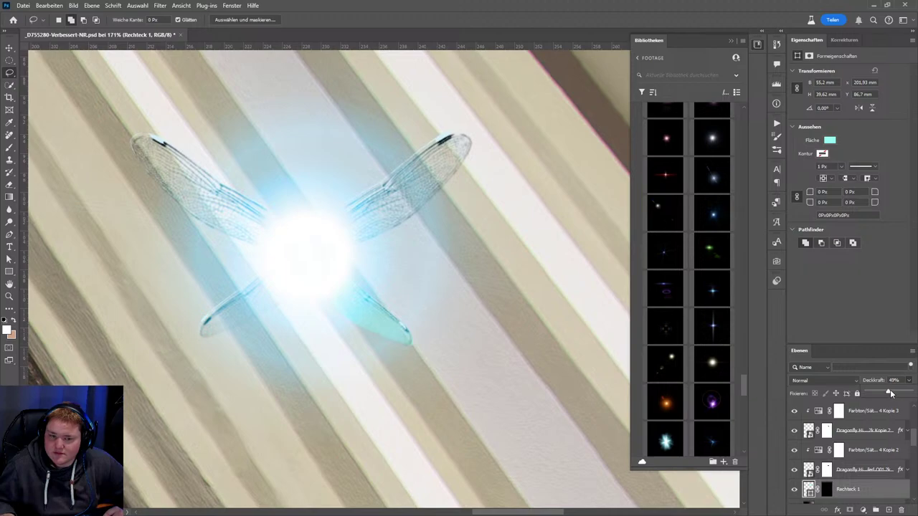
{"action": "scroll", "coordinate": [458, 284], "scroll_direction": "down", "scroll_amount": 3}
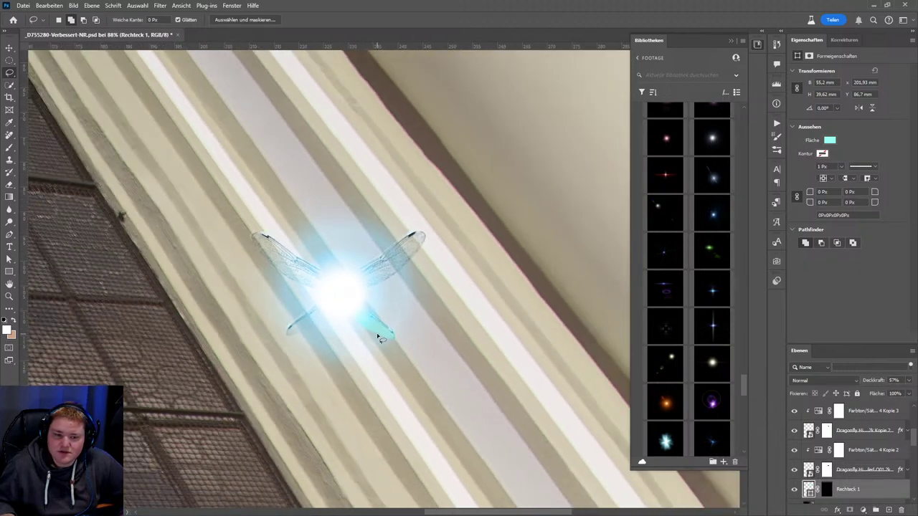
{"action": "scroll", "coordinate": [458, 285], "scroll_direction": "down", "scroll_amount": 3}
{"action": "left_click", "coordinate": [824, 381]}
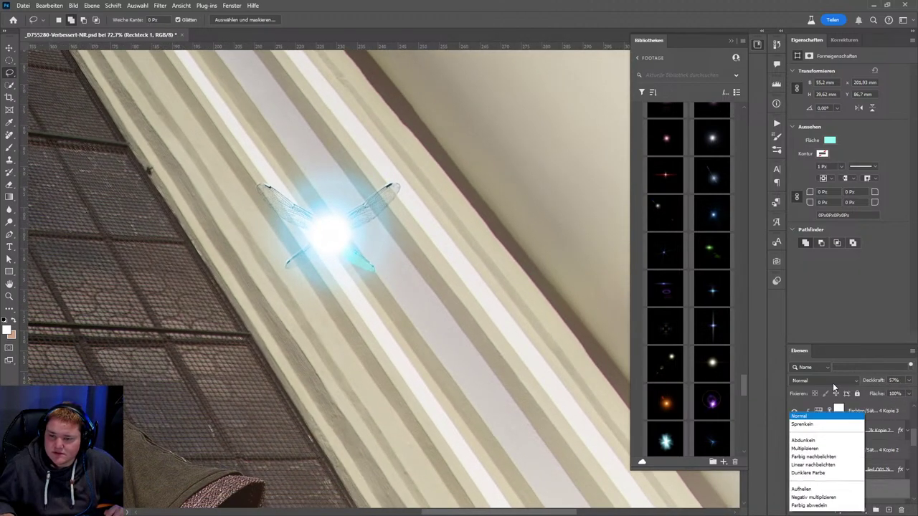
{"action": "left_click", "coordinate": [815, 336]}
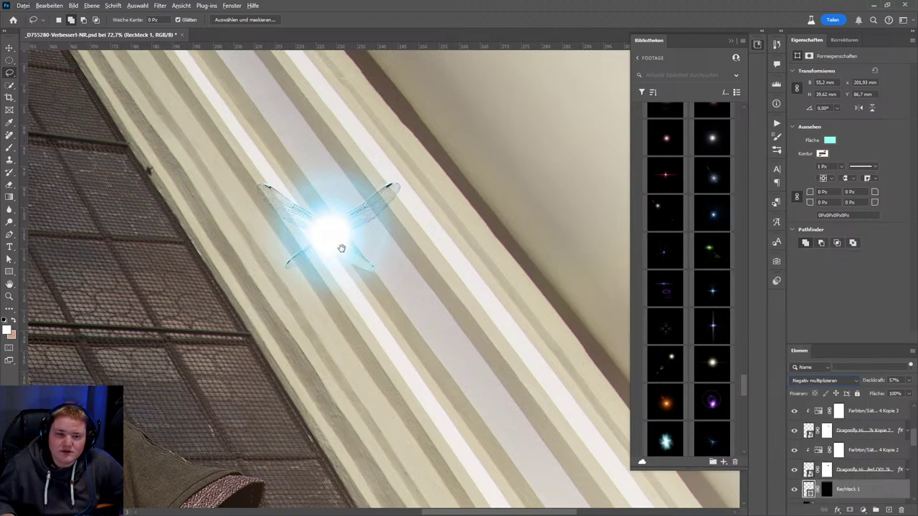
{"action": "scroll", "coordinate": [339, 249], "scroll_direction": "up", "scroll_amount": 1}
{"action": "scroll", "coordinate": [371, 258], "scroll_direction": "up", "scroll_amount": 4}
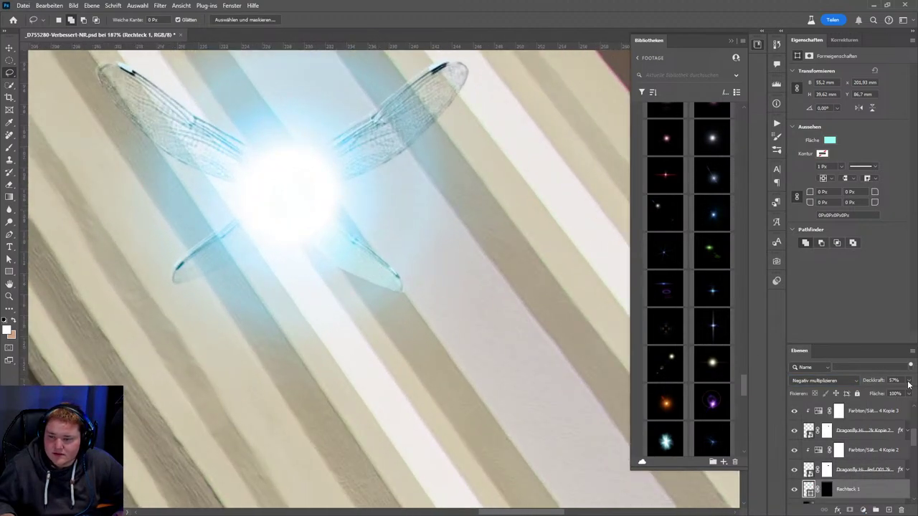
{"action": "mouse_move", "coordinate": [908, 380]}
{"action": "left_mouse_down"}
{"action": "mouse_move", "coordinate": [912, 391]}
{"action": "mouse_move", "coordinate": [895, 393]}
{"action": "left_mouse_up"}
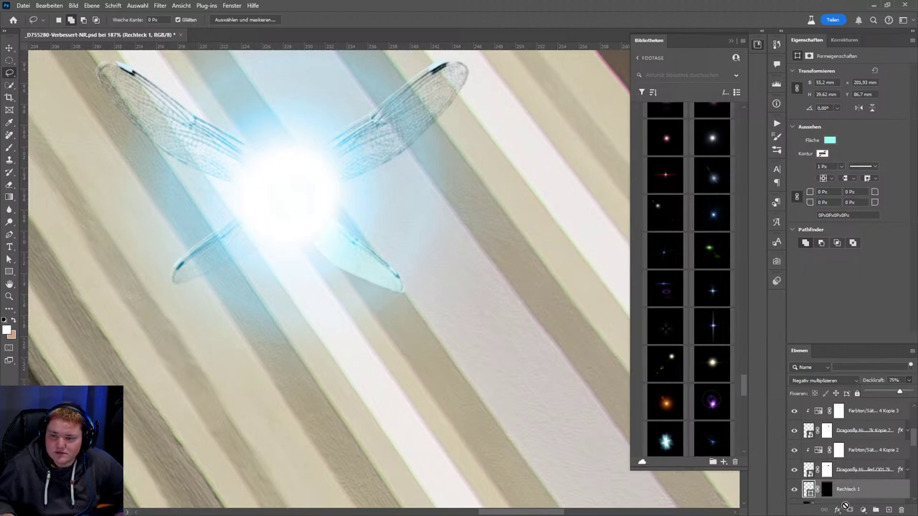
{"action": "left_click", "coordinate": [823, 382]}
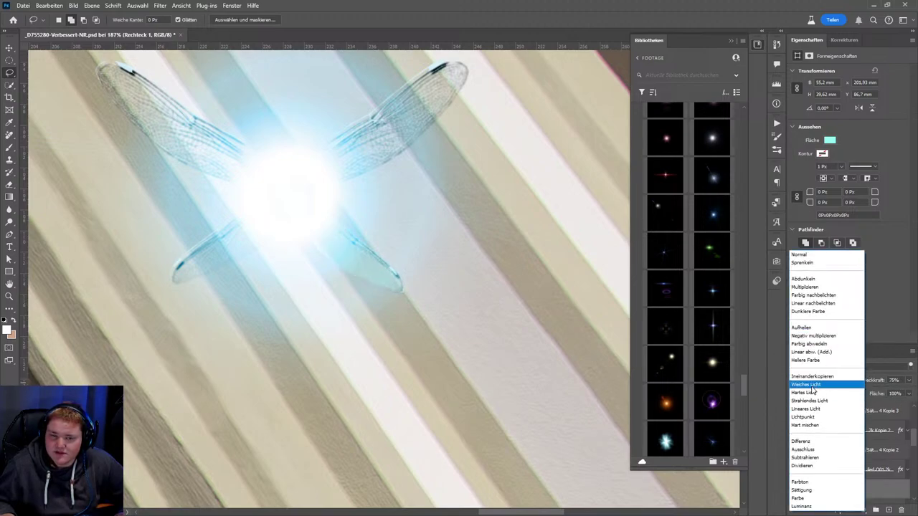
{"action": "left_click", "coordinate": [807, 385]}
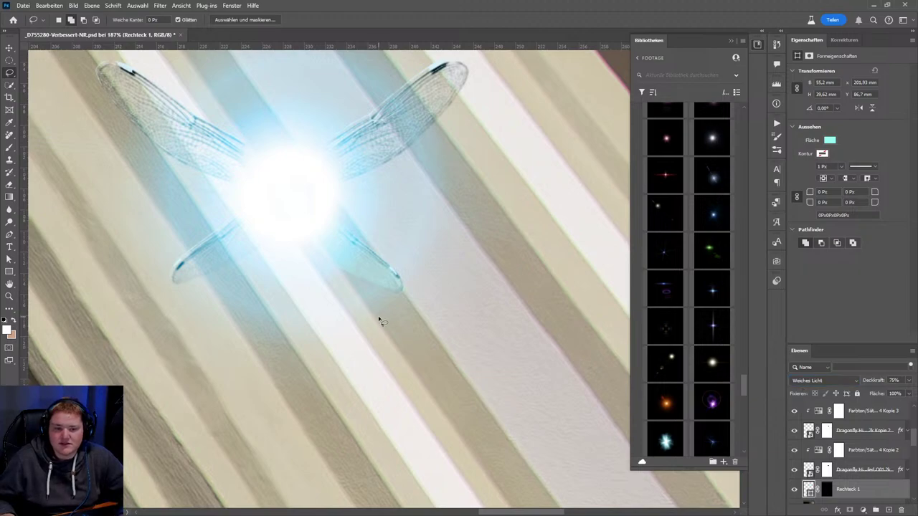
- Pan around the dragonfly and dismiss the empty-selection warning
{"action": "left_click_drag", "start_coordinate": [378, 318], "coordinate": [374, 316]}
{"action": "key", "text": "ctrl+alt+2"}
{"action": "left_click", "coordinate": [456, 201]}
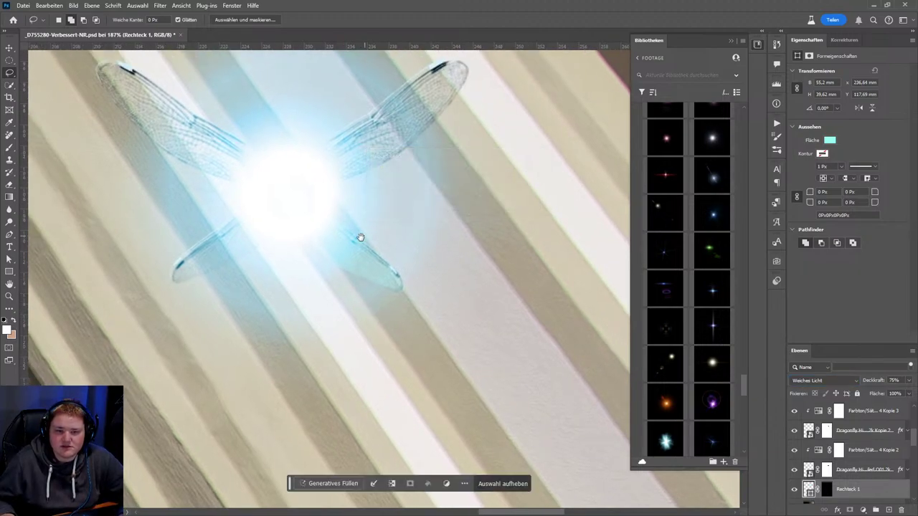
{"action": "scroll", "coordinate": [402, 330], "scroll_direction": "down", "scroll_amount": 5}
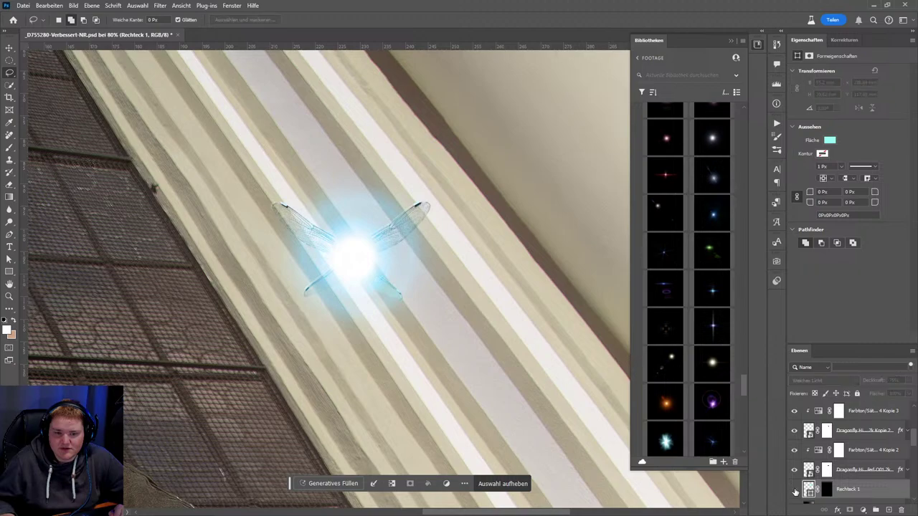
{"action": "scroll", "coordinate": [453, 308], "scroll_direction": "up", "scroll_amount": 2}
{"action": "scroll", "coordinate": [380, 252], "scroll_direction": "up", "scroll_amount": 3}
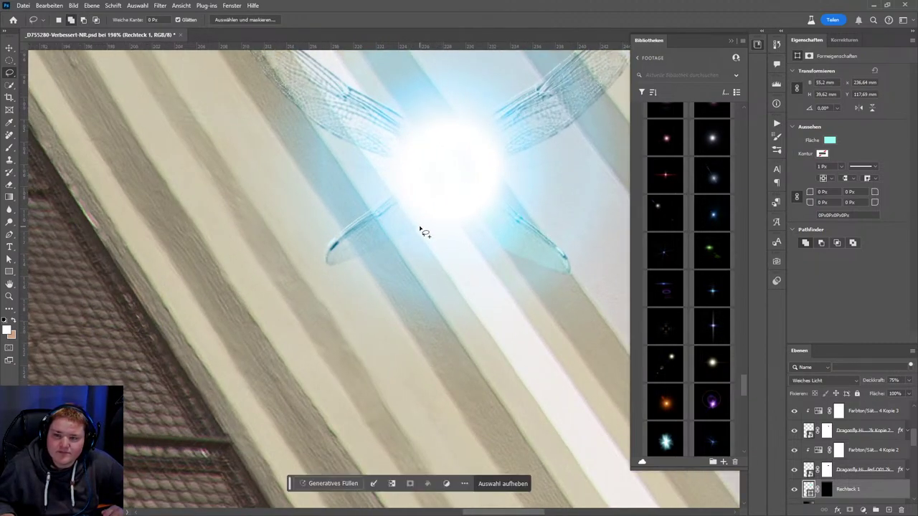
- Shift the rectangle's fill to a bluer pale cyan (b6ecf8) in the colour picker
{"action": "left_click", "coordinate": [830, 140]}
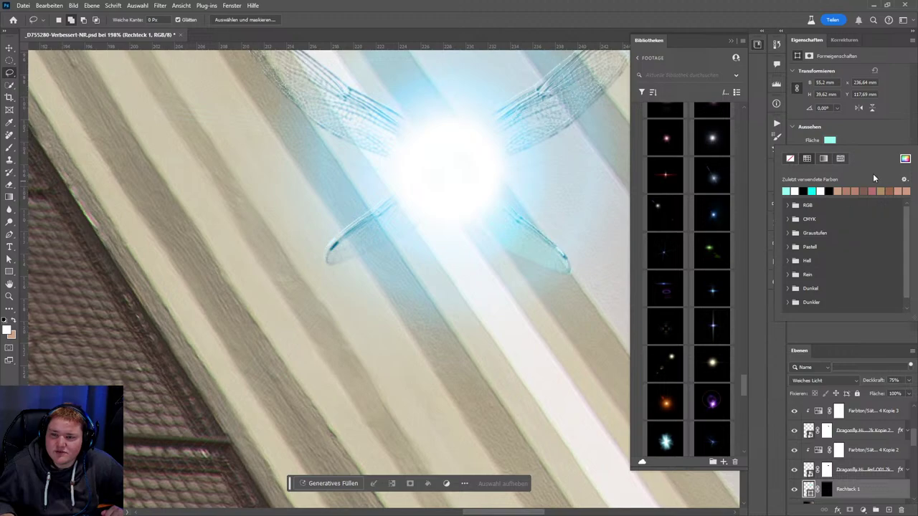
{"action": "left_click", "coordinate": [904, 158]}
{"action": "left_click_drag", "start_coordinate": [715, 281], "coordinate": [716, 276]}
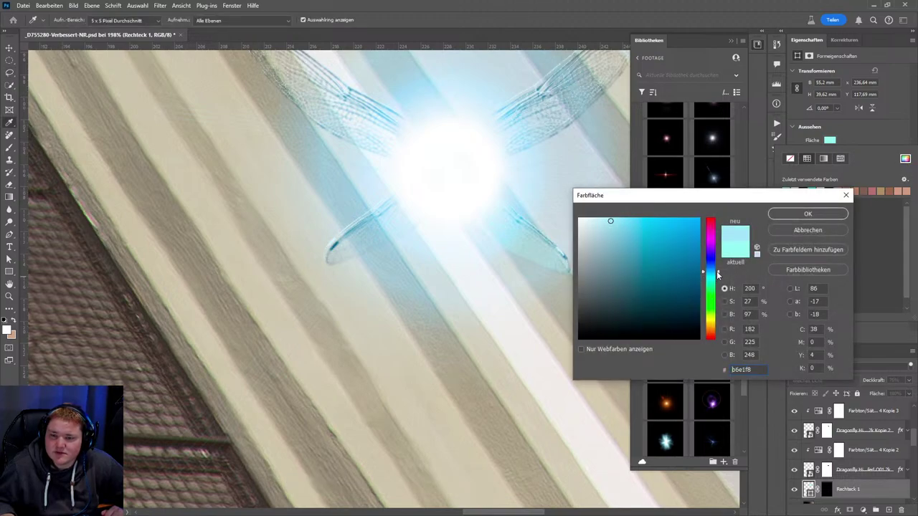
{"action": "left_click", "coordinate": [807, 214]}
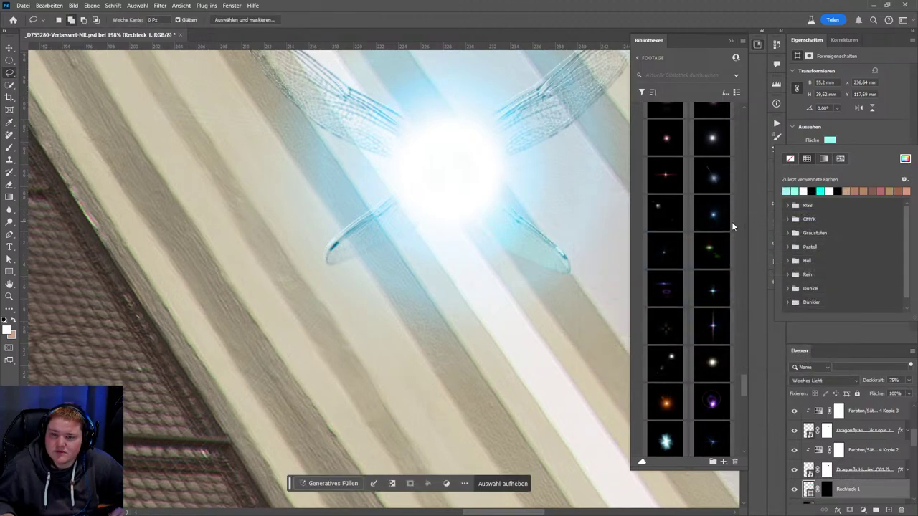
{"action": "key", "text": "l"}
{"action": "scroll", "coordinate": [456, 327], "scroll_direction": "down", "scroll_amount": 2}
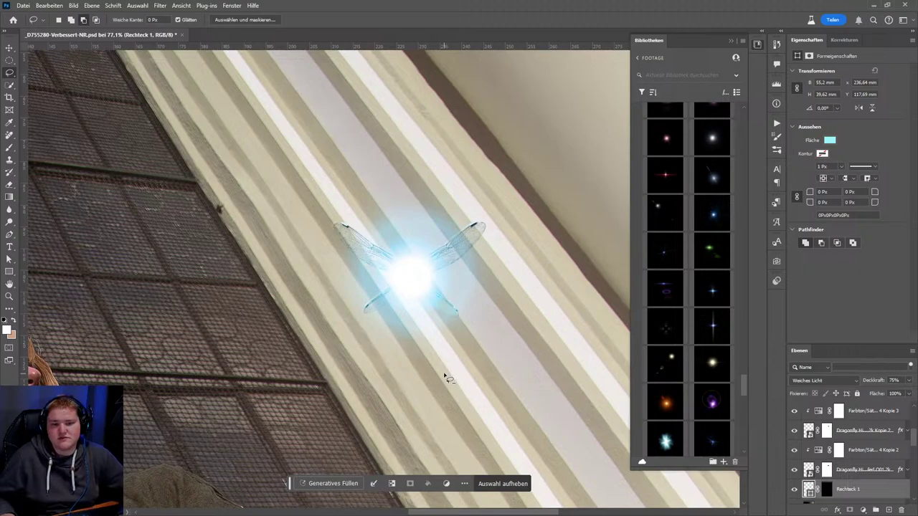
{"action": "scroll", "coordinate": [395, 332], "scroll_direction": "up", "scroll_amount": 2}
- Lasso the lower-left wing and make Rechteck 1's layer mask active
{"action": "scroll", "coordinate": [444, 265], "scroll_direction": "up", "scroll_amount": 3}
{"action": "mouse_move", "coordinate": [445, 265]}
{"action": "left_mouse_down"}
{"action": "mouse_move", "coordinate": [414, 284]}
{"action": "mouse_move", "coordinate": [414, 266]}
{"action": "left_mouse_up"}
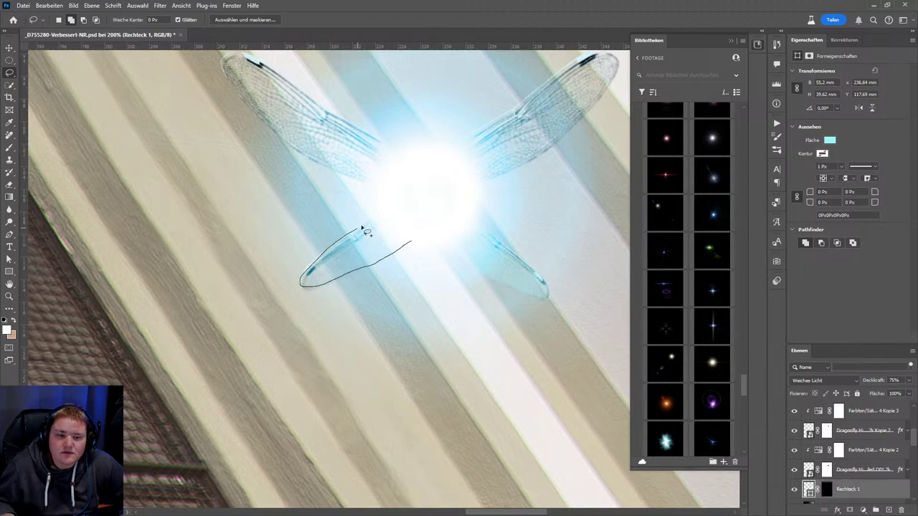
{"action": "left_click_drag", "start_coordinate": [413, 237], "coordinate": [415, 240]}
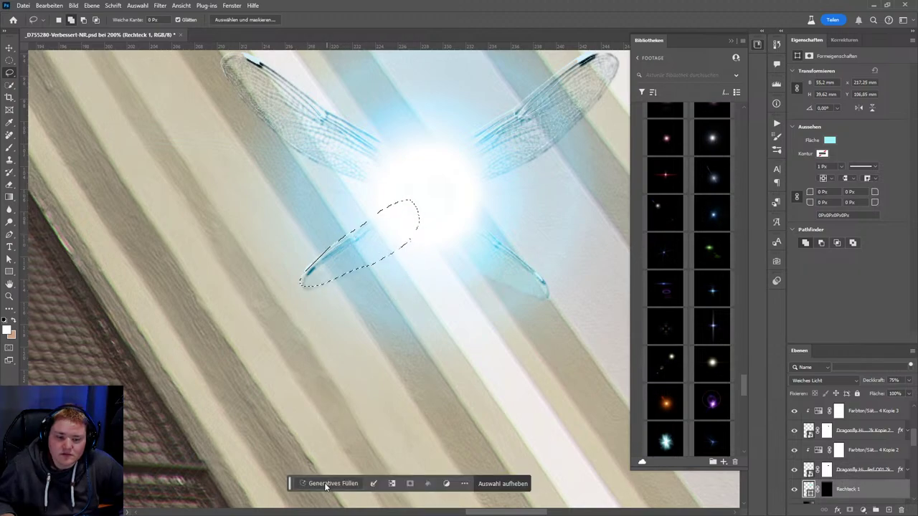
{"action": "right_click", "coordinate": [391, 230]}
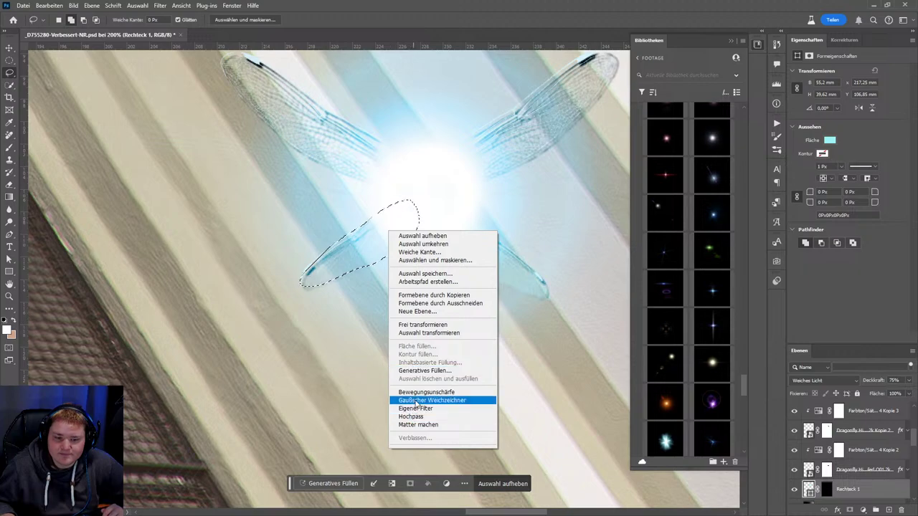
{"action": "left_click", "coordinate": [827, 488]}
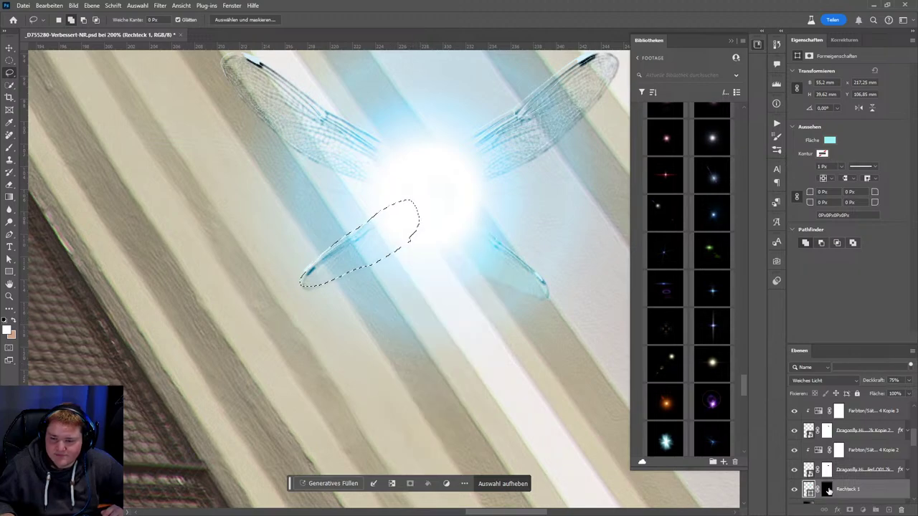
- Fill the lower-left wing selection on the mask with white (Weiß) and deselect
{"action": "right_click", "coordinate": [364, 246]}
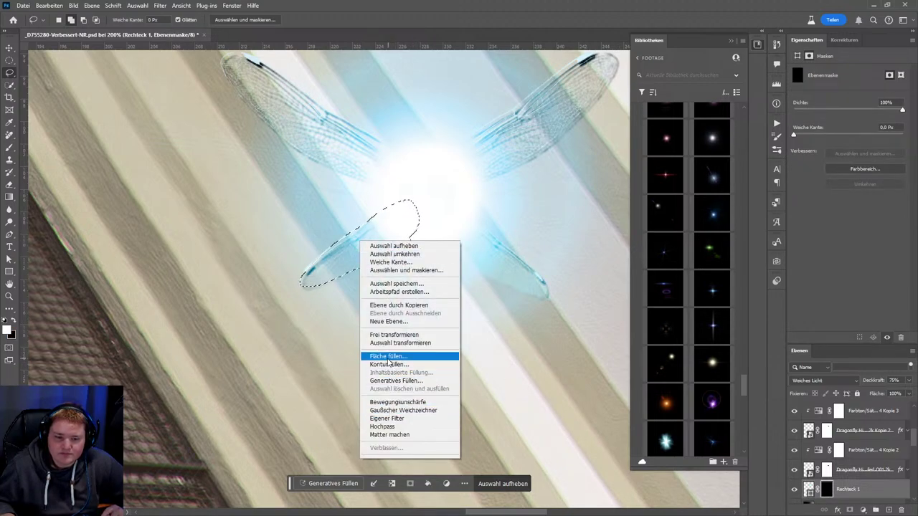
{"action": "left_click", "coordinate": [388, 356]}
{"action": "left_click", "coordinate": [496, 212]}
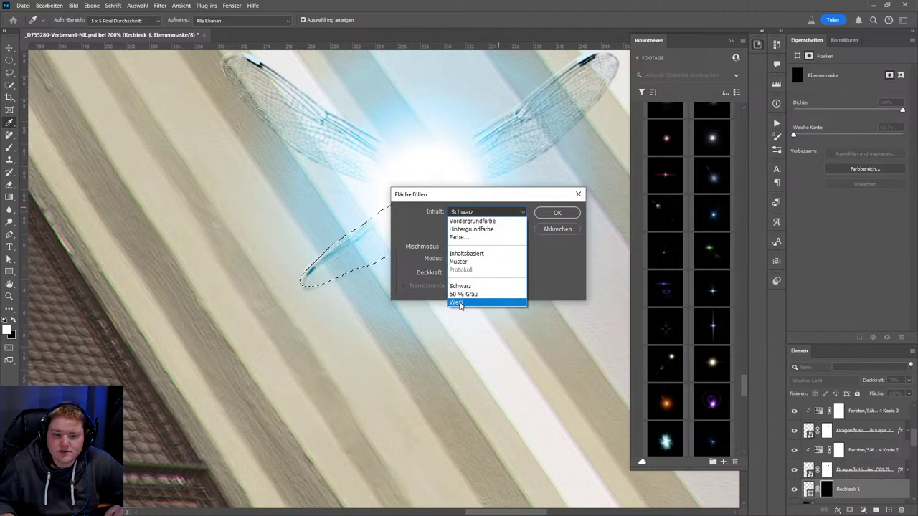
{"action": "left_click", "coordinate": [474, 305]}
{"action": "left_click", "coordinate": [557, 212]}
{"action": "scroll", "coordinate": [344, 322], "scroll_direction": "up", "scroll_amount": 3}
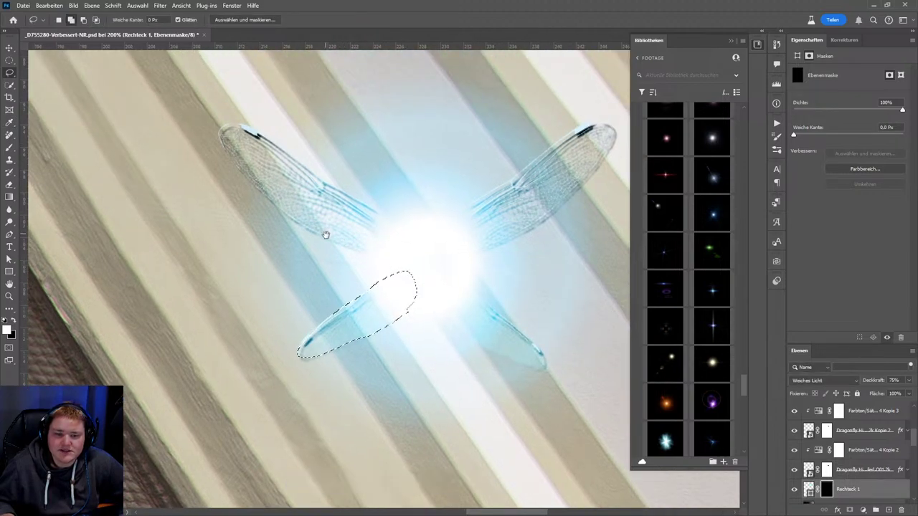
{"action": "scroll", "coordinate": [337, 247], "scroll_direction": "up", "scroll_amount": 1}
{"action": "key", "text": "ctrl+d"}
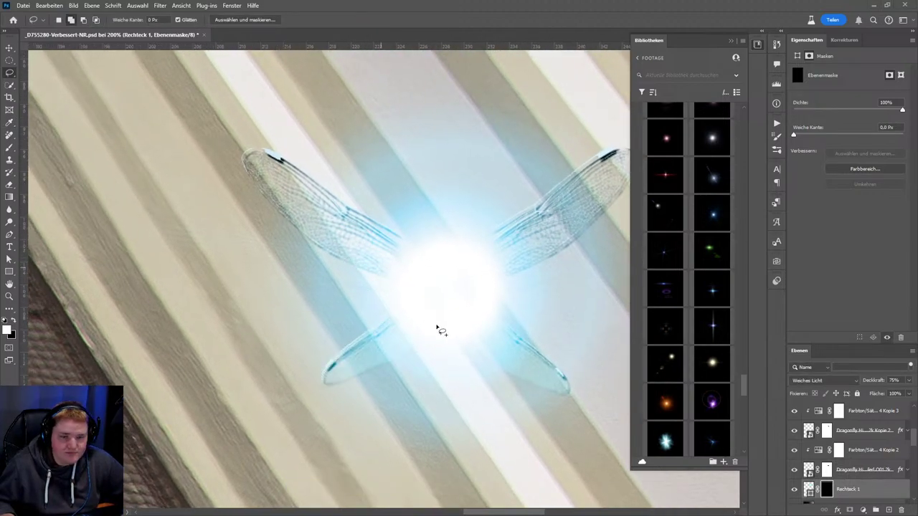
{"action": "mouse_move", "coordinate": [435, 328]}
{"action": "left_mouse_down"}
{"action": "mouse_move", "coordinate": [391, 305]}
{"action": "mouse_move", "coordinate": [391, 281]}
{"action": "left_mouse_up"}
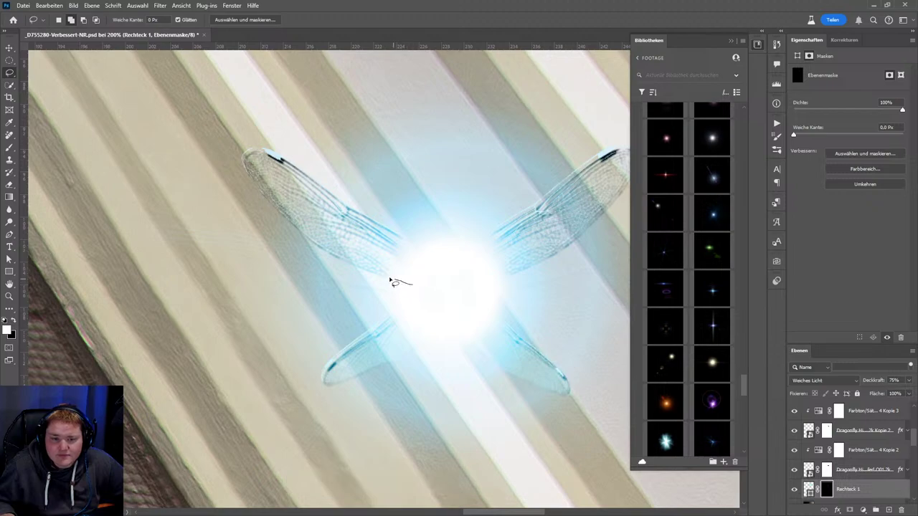
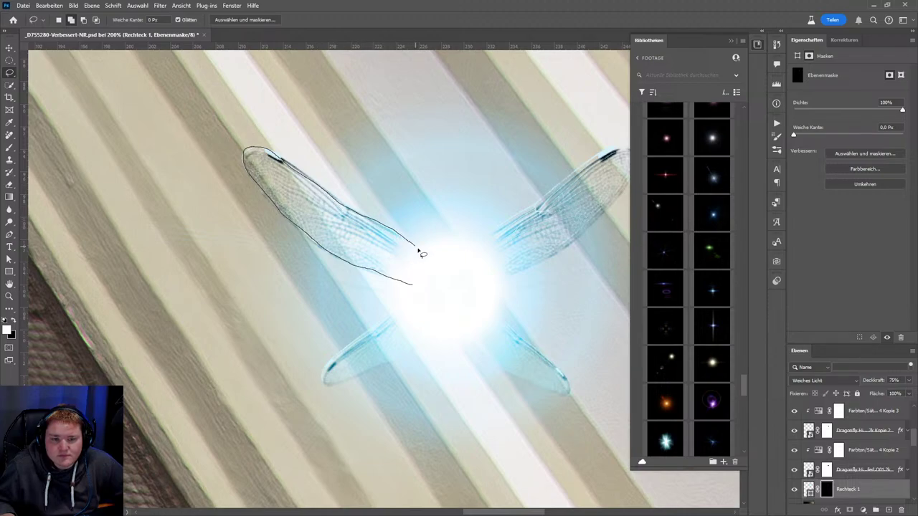
- Lasso the fairy's upper-left wing on the Rechteck 1 mask and fill it with white
{"action": "mouse_move", "coordinate": [421, 280]}
{"action": "left_mouse_down"}
{"action": "mouse_move", "coordinate": [399, 290]}
{"action": "mouse_move", "coordinate": [388, 254]}
{"action": "left_mouse_up"}
{"action": "scroll", "coordinate": [399, 290], "scroll_direction": "up", "scroll_amount": 3}
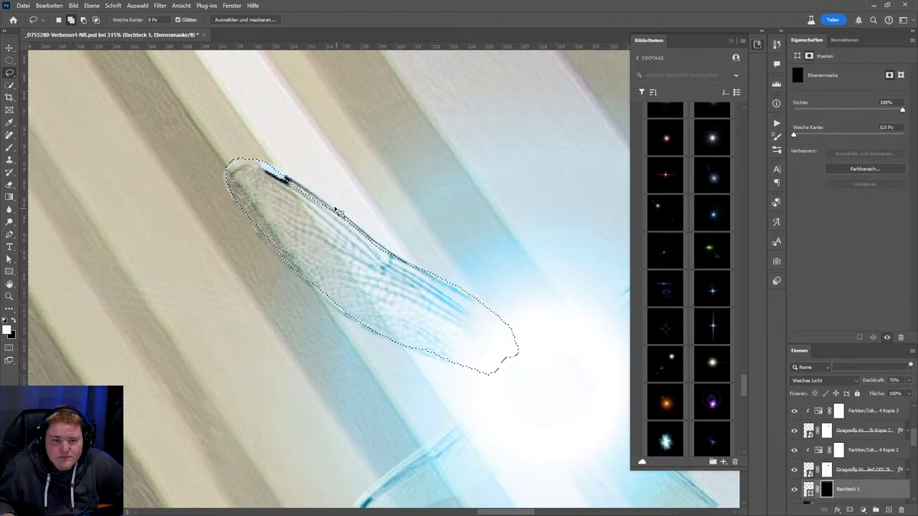
{"action": "mouse_move", "coordinate": [266, 176]}
{"action": "left_mouse_down"}
{"action": "mouse_move", "coordinate": [389, 352]}
{"action": "mouse_move", "coordinate": [263, 284]}
{"action": "left_mouse_up"}
{"action": "right_click", "coordinate": [311, 266]}
{"action": "left_click", "coordinate": [301, 251]}
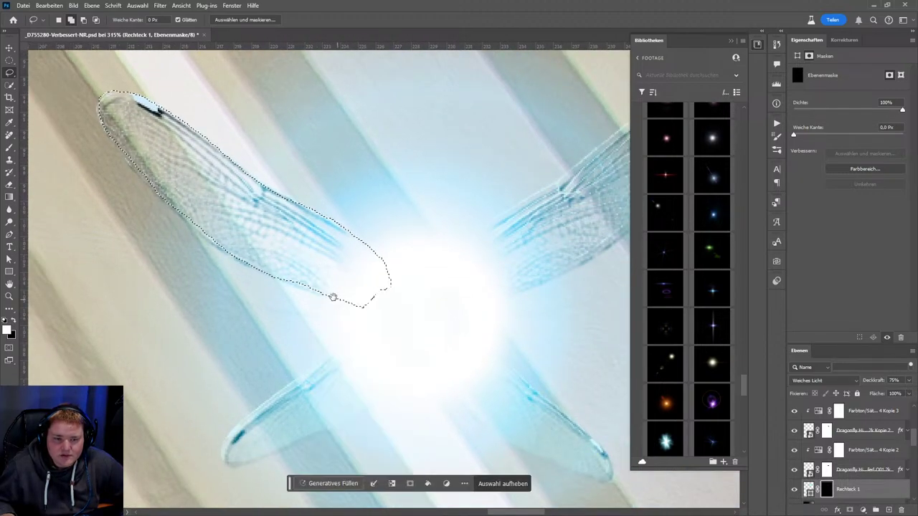
{"action": "scroll", "coordinate": [294, 249], "scroll_direction": "down", "scroll_amount": 2}
{"action": "left_click_drag", "start_coordinate": [343, 268], "coordinate": [338, 260]}
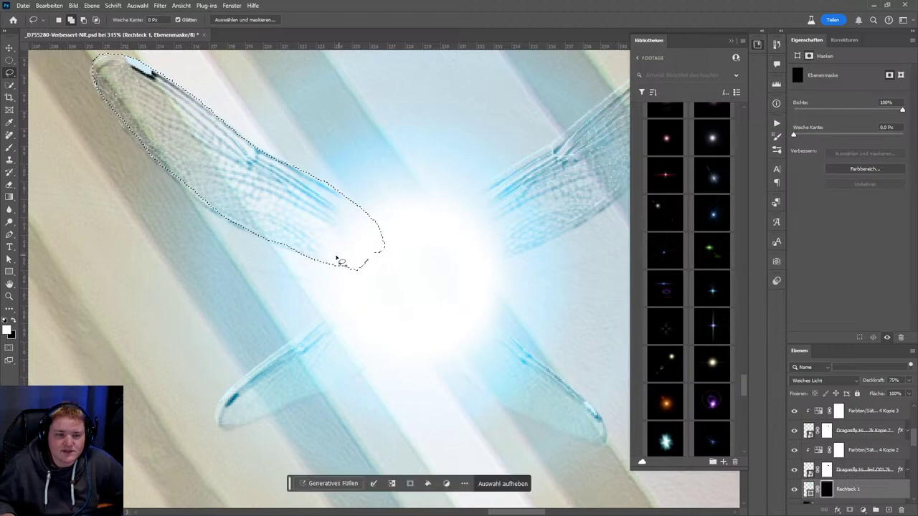
{"action": "right_click", "coordinate": [297, 222]}
{"action": "left_click", "coordinate": [329, 337]}
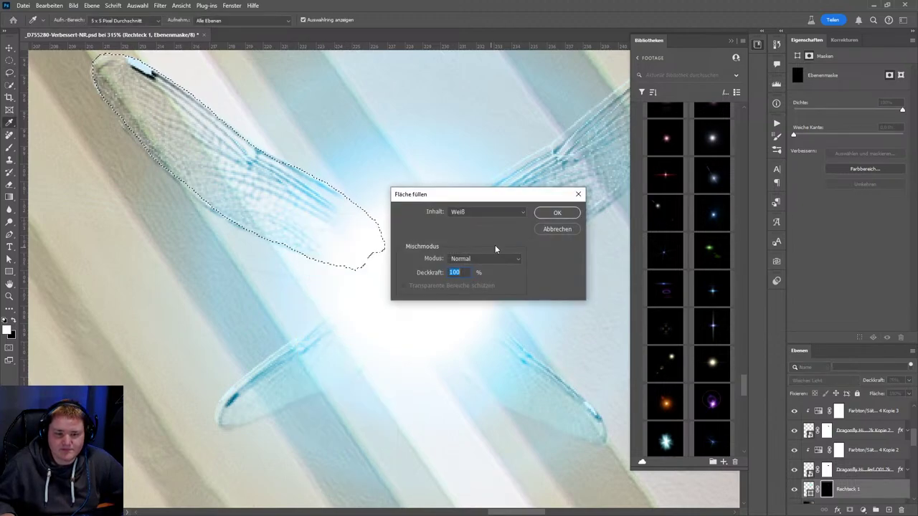
{"action": "left_click", "coordinate": [550, 211]}
- Lasso the upper-right wing, fill it with white, then zoom to fit and deselect
{"action": "mouse_move", "coordinate": [486, 211]}
{"action": "left_mouse_down"}
{"action": "mouse_move", "coordinate": [205, 221]}
{"action": "mouse_move", "coordinate": [281, 246]}
{"action": "left_mouse_up"}
{"action": "left_click_drag", "start_coordinate": [357, 245], "coordinate": [325, 241]}
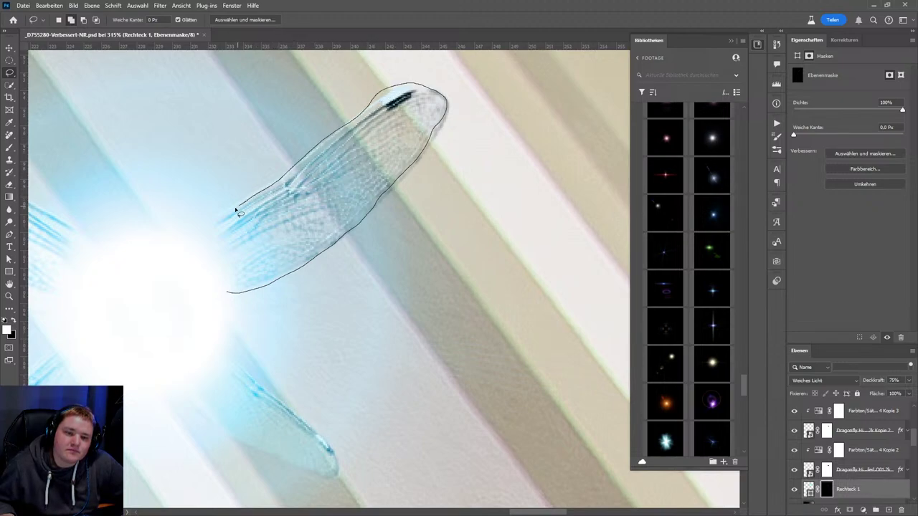
{"action": "left_click_drag", "start_coordinate": [207, 293], "coordinate": [208, 293]}
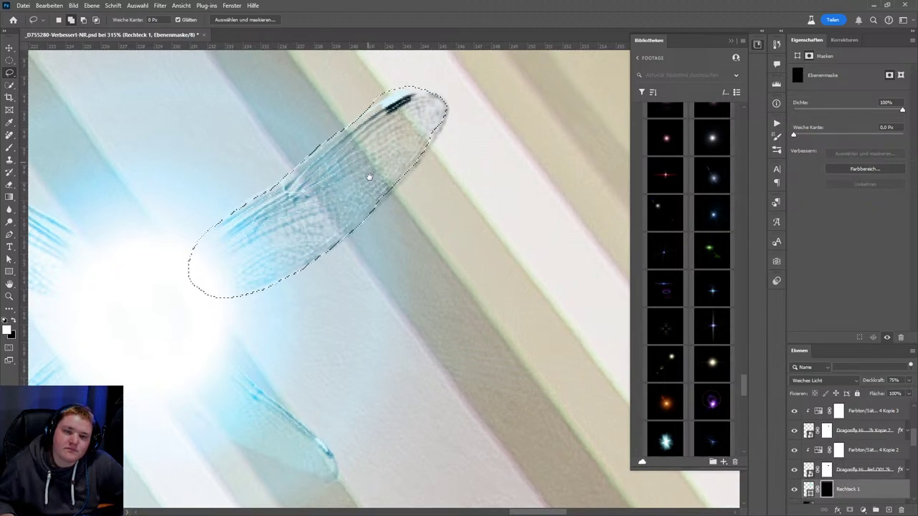
{"action": "scroll", "coordinate": [370, 172], "scroll_direction": "up", "scroll_amount": 2}
{"action": "mouse_move", "coordinate": [372, 153]}
{"action": "left_mouse_down"}
{"action": "mouse_move", "coordinate": [395, 133]}
{"action": "mouse_move", "coordinate": [457, 149]}
{"action": "mouse_move", "coordinate": [443, 182]}
{"action": "mouse_move", "coordinate": [410, 192]}
{"action": "left_mouse_up"}
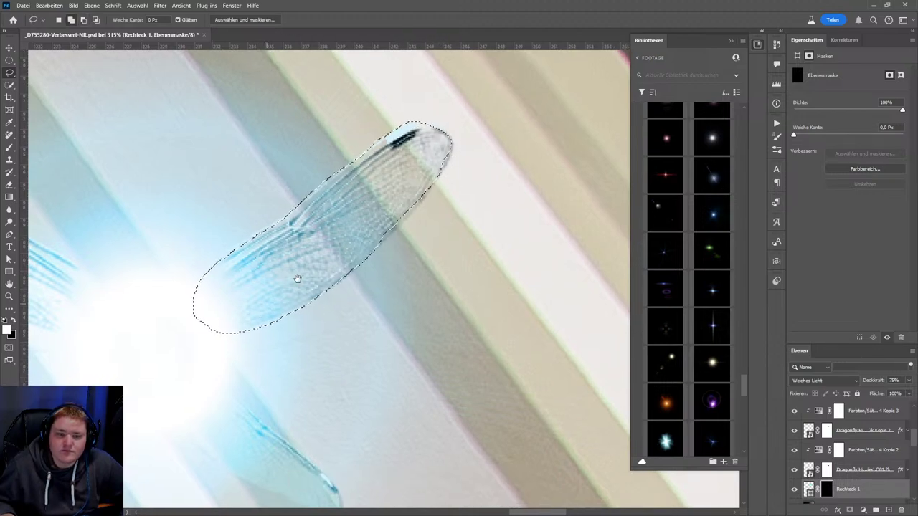
{"action": "left_click_drag", "start_coordinate": [316, 268], "coordinate": [388, 226]}
{"action": "right_click", "coordinate": [388, 226]}
{"action": "left_click", "coordinate": [416, 340]}
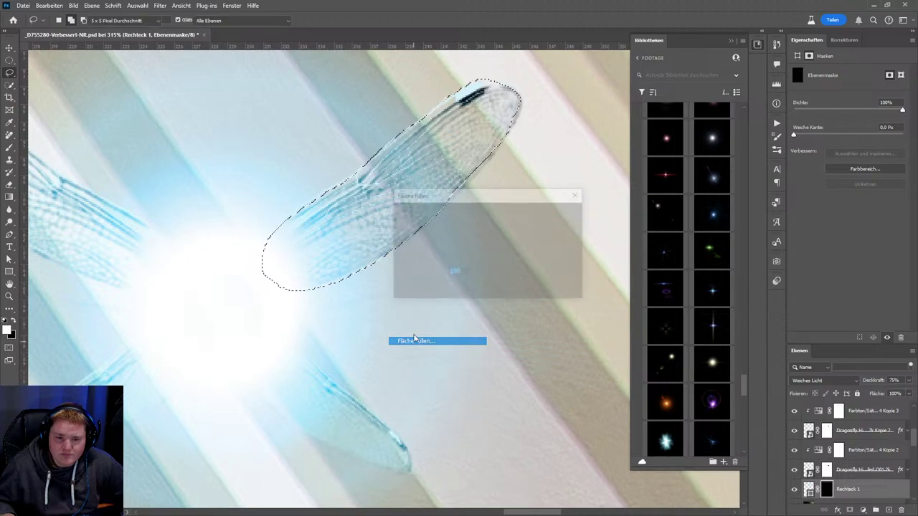
{"action": "key", "text": "Return"}
{"action": "key", "text": "ctrl+0"}
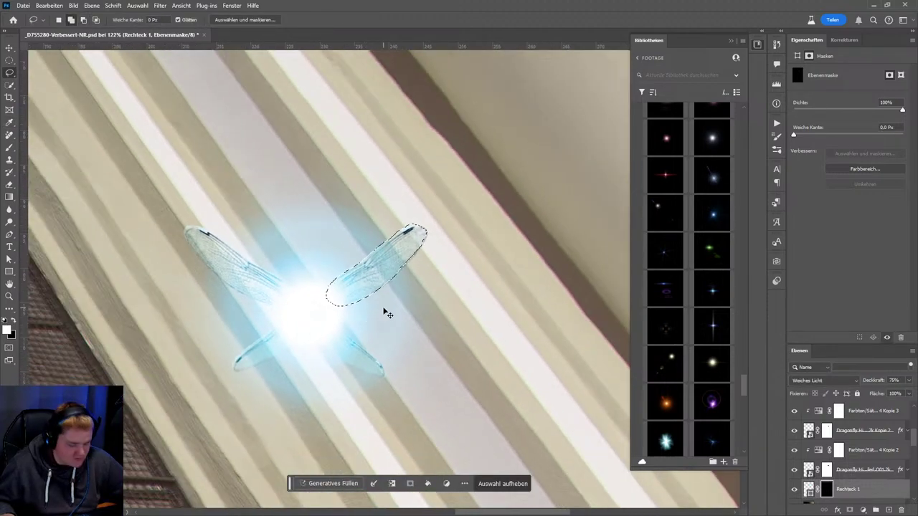
{"action": "key", "text": "ctrl+d"}
- Feather the Rechteck 1 mask edge to 5 px and toggle the layer to compare
{"action": "scroll", "coordinate": [425, 295], "scroll_direction": "down", "scroll_amount": 5}
{"action": "scroll", "coordinate": [418, 324], "scroll_direction": "down", "scroll_amount": 1}
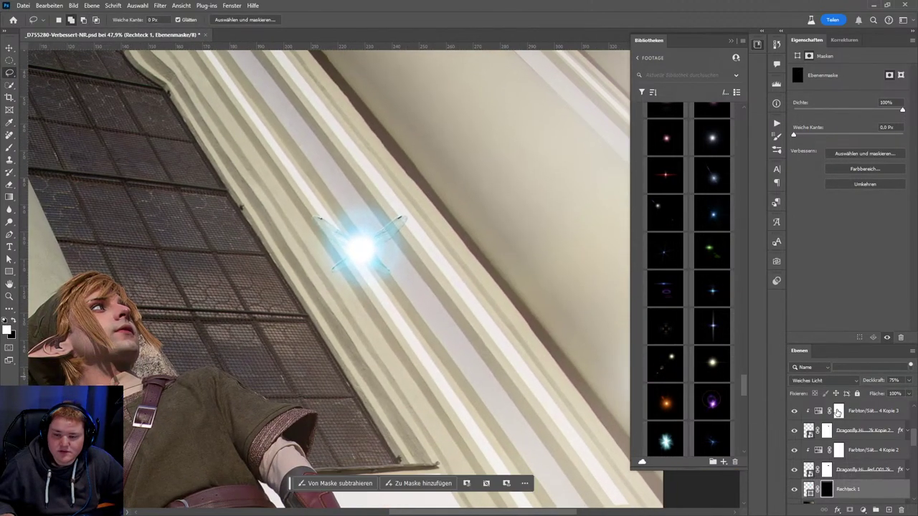
{"action": "left_click", "coordinate": [822, 134]}
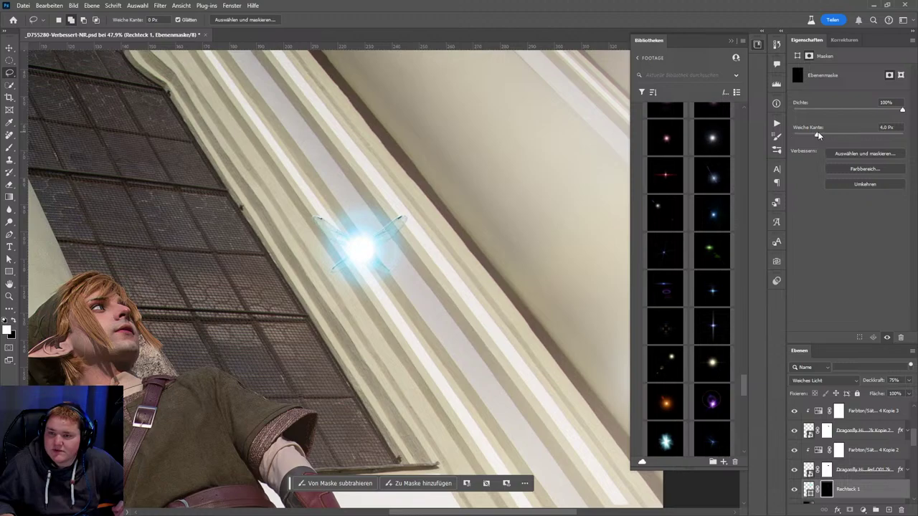
{"action": "scroll", "coordinate": [359, 215], "scroll_direction": "up", "scroll_amount": 3}
{"action": "scroll", "coordinate": [358, 215], "scroll_direction": "up", "scroll_amount": 3}
{"action": "left_click_drag", "start_coordinate": [480, 356], "coordinate": [418, 249]}
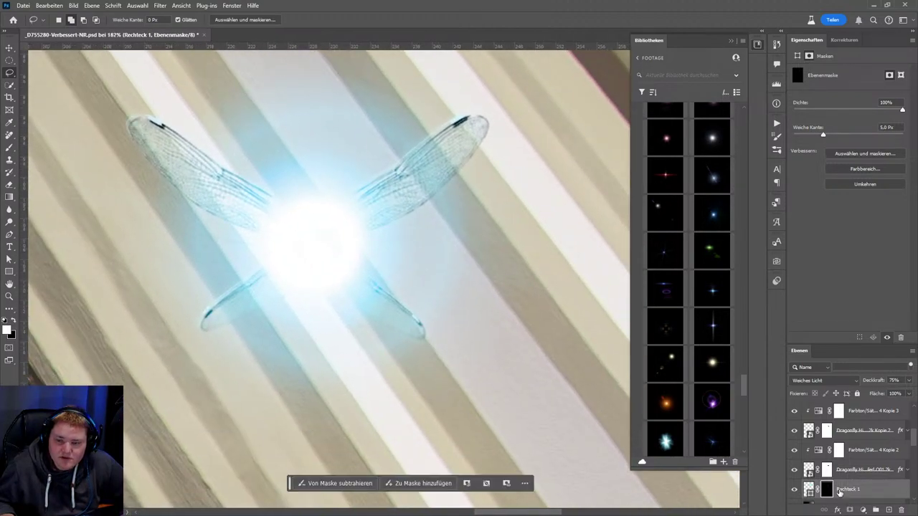
{"action": "left_click", "coordinate": [794, 490]}
{"action": "left_click", "coordinate": [793, 489]}
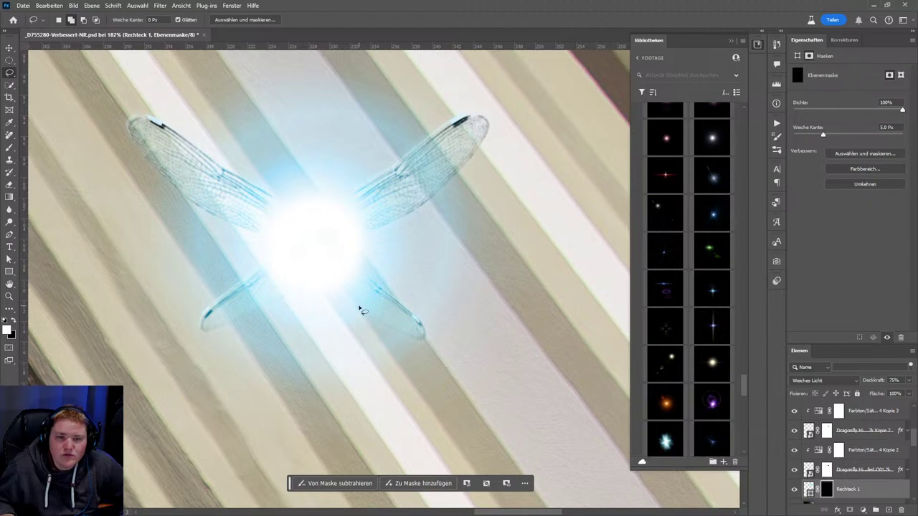
{"action": "scroll", "coordinate": [361, 310], "scroll_direction": "down", "scroll_amount": 3}
{"action": "scroll", "coordinate": [355, 334], "scroll_direction": "down", "scroll_amount": 2}
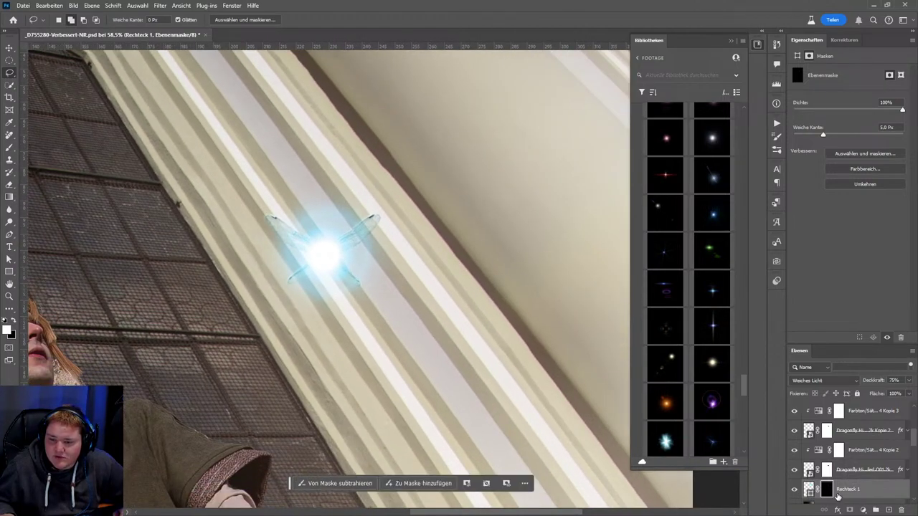
- Raise Rechteck 1's opacity to 100% and target the layer thumbnail instead of its mask
{"action": "left_click", "coordinate": [908, 380]}
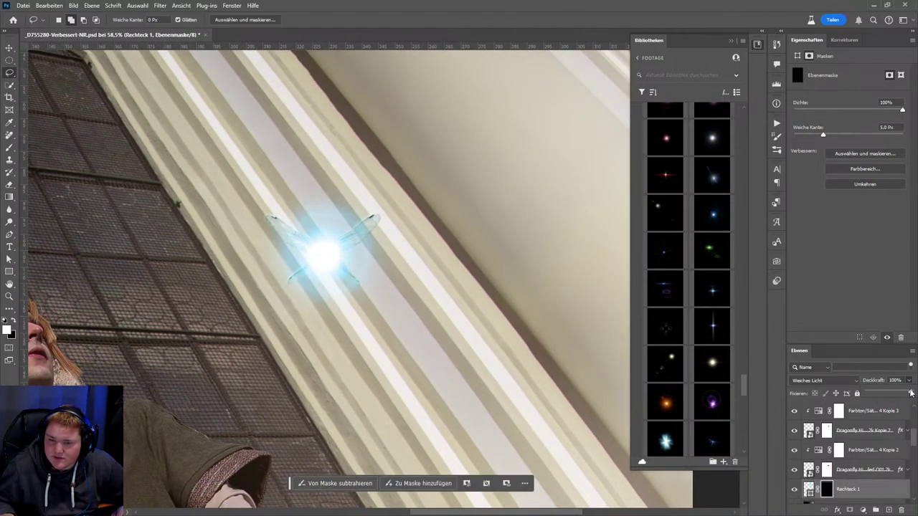
{"action": "left_click", "coordinate": [858, 493]}
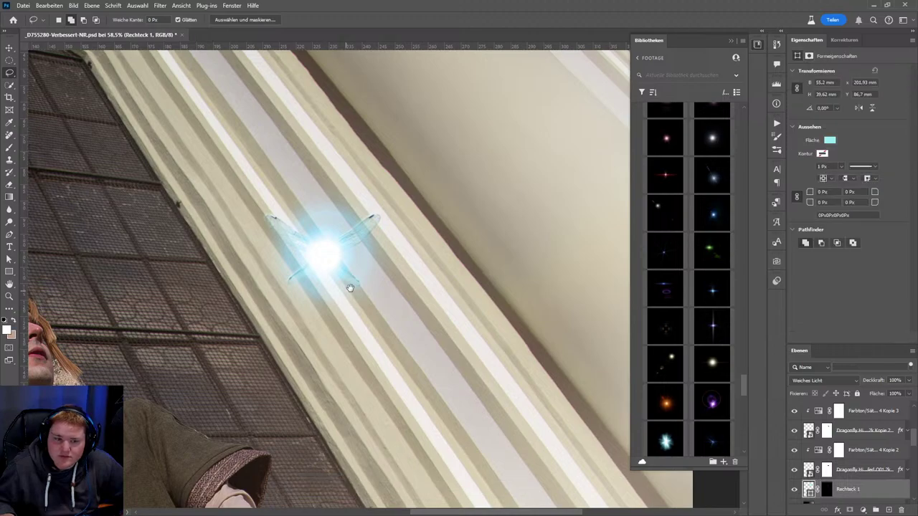
{"action": "scroll", "coordinate": [344, 279], "scroll_direction": "up", "scroll_amount": 1}
{"action": "scroll", "coordinate": [334, 260], "scroll_direction": "up", "scroll_amount": 3}
{"action": "scroll", "coordinate": [308, 225], "scroll_direction": "up", "scroll_amount": 1}
{"action": "scroll", "coordinate": [337, 280], "scroll_direction": "down", "scroll_amount": 3}
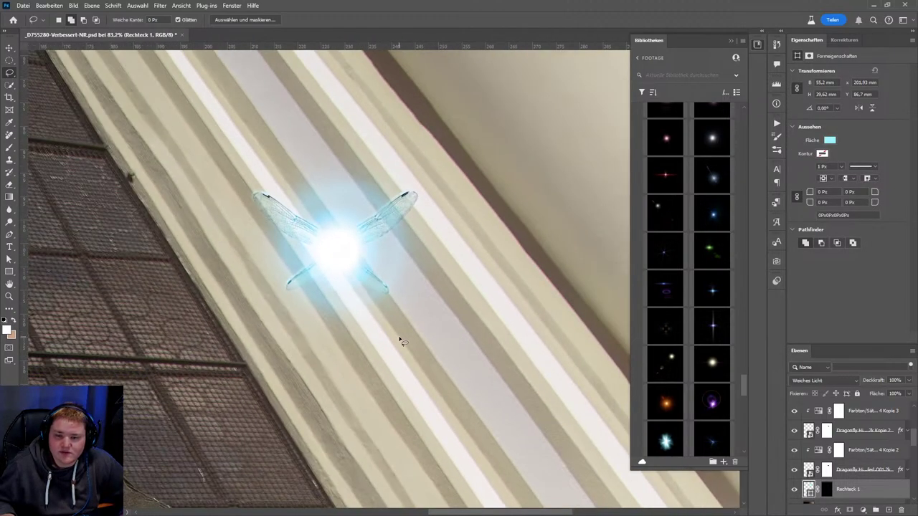
{"action": "scroll", "coordinate": [399, 338], "scroll_direction": "down", "scroll_amount": 2}
{"action": "scroll", "coordinate": [862, 488], "scroll_direction": "down", "scroll_amount": 2}
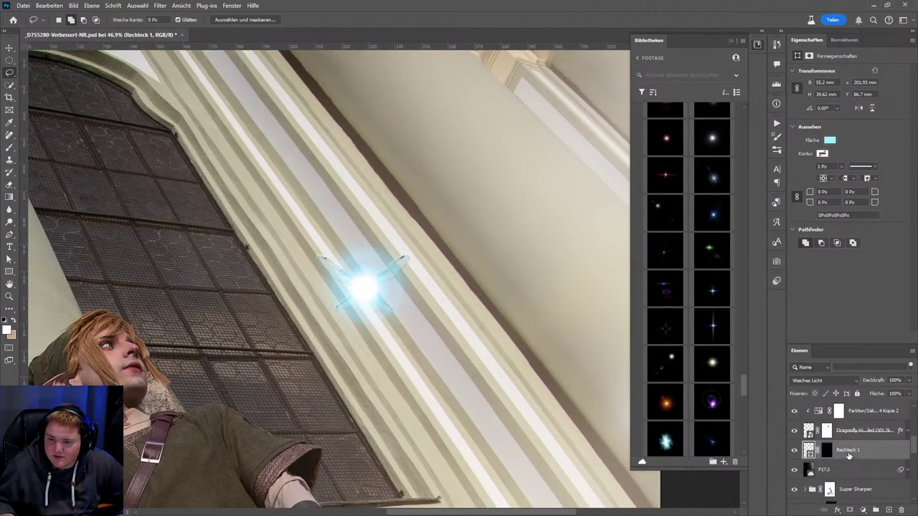
- Try Rechteck 1 higher in the layer stack, then return it to its original position
{"action": "scroll", "coordinate": [848, 453], "scroll_direction": "up", "scroll_amount": 3}
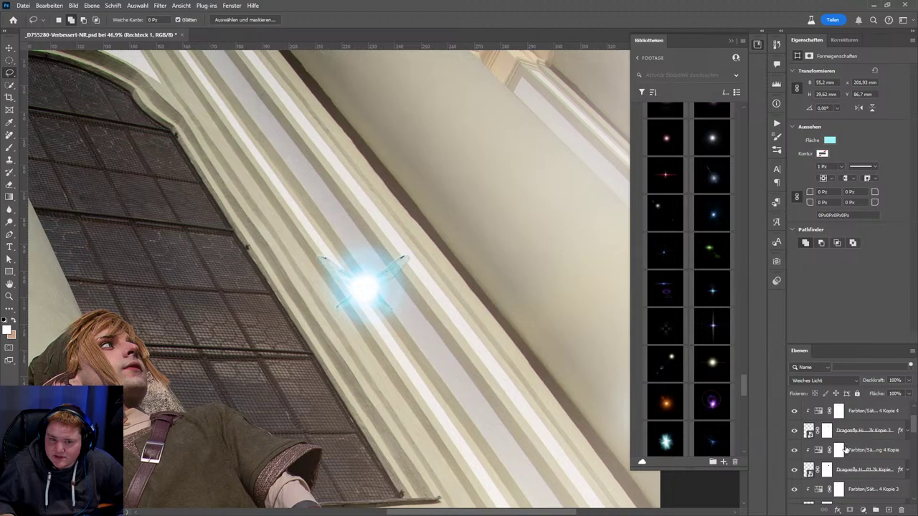
{"action": "scroll", "coordinate": [853, 456], "scroll_direction": "down", "scroll_amount": 3}
{"action": "mouse_move", "coordinate": [851, 473]}
{"action": "left_mouse_down"}
{"action": "mouse_move", "coordinate": [859, 403]}
{"action": "mouse_move", "coordinate": [874, 433]}
{"action": "left_mouse_up"}
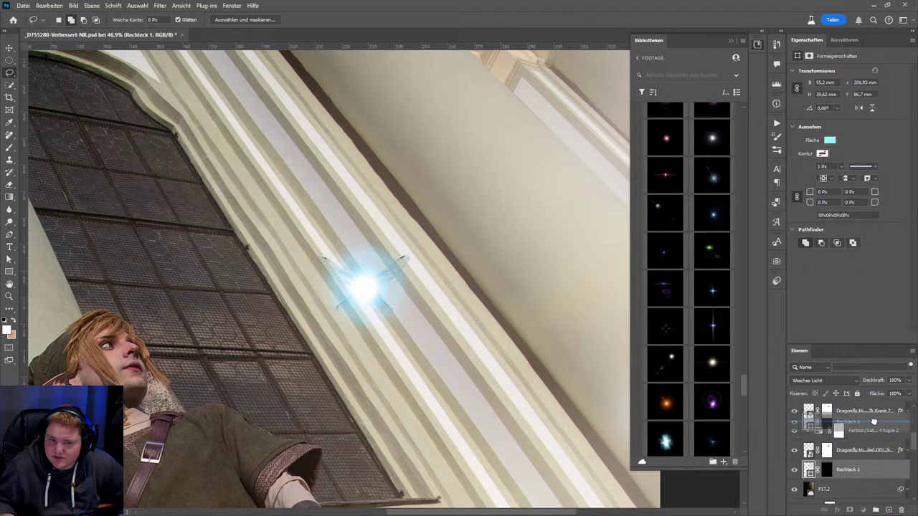
{"action": "mouse_move", "coordinate": [874, 433]}
{"action": "left_mouse_down"}
{"action": "mouse_move", "coordinate": [872, 412]}
{"action": "mouse_move", "coordinate": [869, 469]}
{"action": "mouse_move", "coordinate": [879, 407]}
{"action": "mouse_move", "coordinate": [869, 469]}
{"action": "left_mouse_up"}
- Drag Rechteck 1 up and settle it directly beneath Flare 2
{"action": "scroll", "coordinate": [395, 241], "scroll_direction": "up", "scroll_amount": 3}
{"action": "scroll", "coordinate": [399, 308], "scroll_direction": "up", "scroll_amount": 3}
{"action": "scroll", "coordinate": [411, 313], "scroll_direction": "up", "scroll_amount": 2}
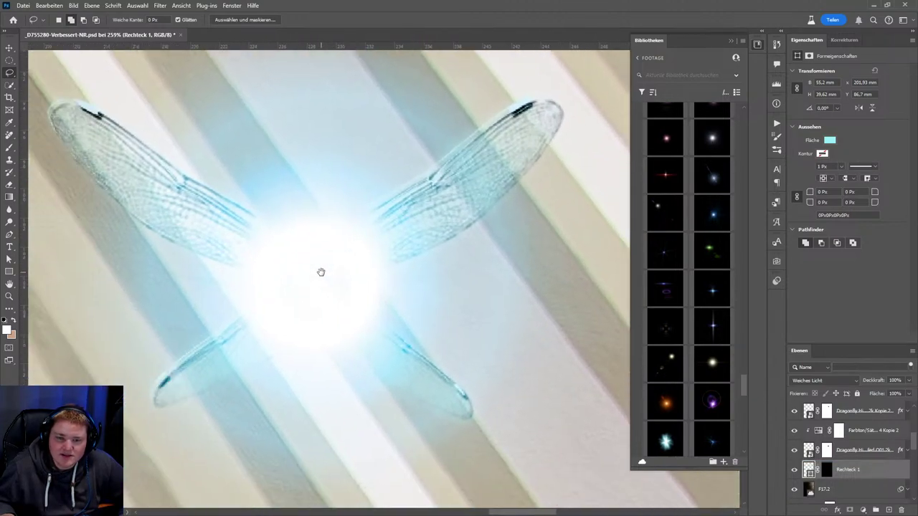
{"action": "scroll", "coordinate": [324, 278], "scroll_direction": "down", "scroll_amount": 3}
{"action": "scroll", "coordinate": [360, 268], "scroll_direction": "down", "scroll_amount": 1}
{"action": "scroll", "coordinate": [372, 262], "scroll_direction": "up", "scroll_amount": 1}
{"action": "scroll", "coordinate": [373, 254], "scroll_direction": "up", "scroll_amount": 1}
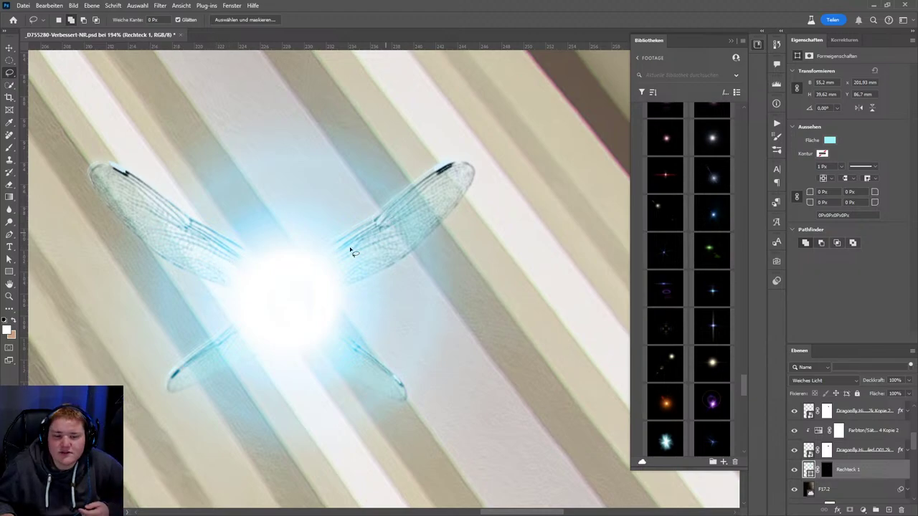
{"action": "scroll", "coordinate": [860, 476], "scroll_direction": "up", "scroll_amount": 1}
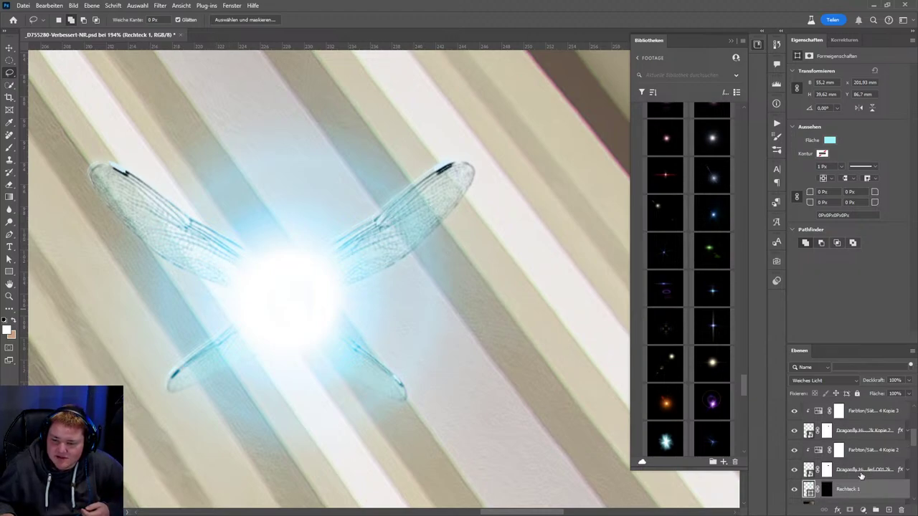
{"action": "left_click_drag", "start_coordinate": [857, 489], "coordinate": [871, 416]}
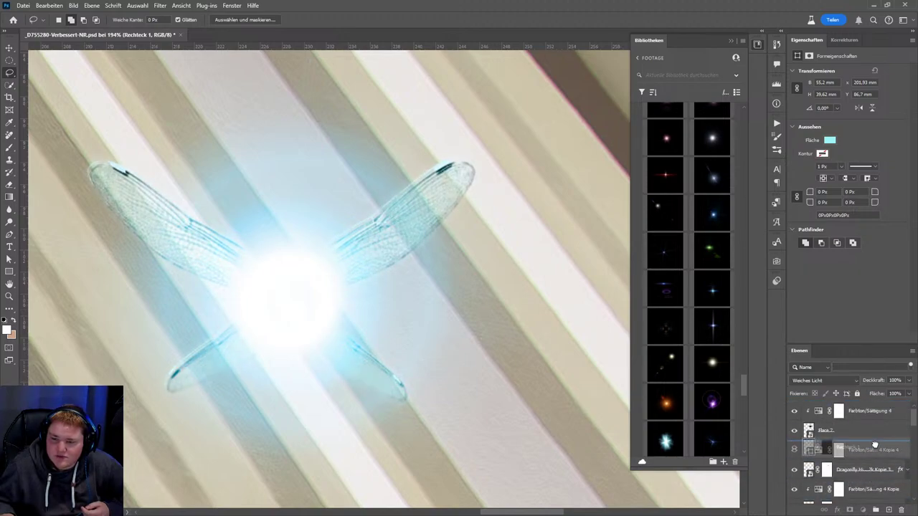
{"action": "left_click_drag", "start_coordinate": [872, 416], "coordinate": [873, 437]}
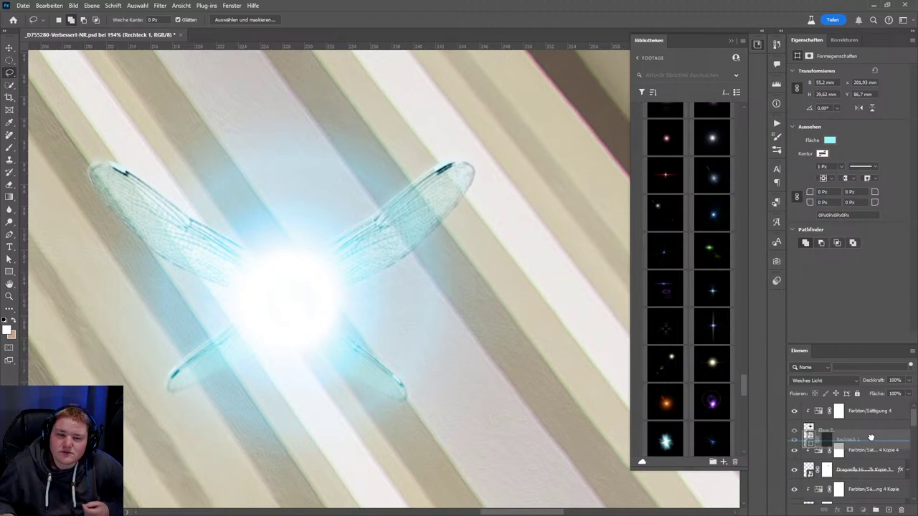
{"action": "left_click_drag", "start_coordinate": [870, 437], "coordinate": [866, 435]}
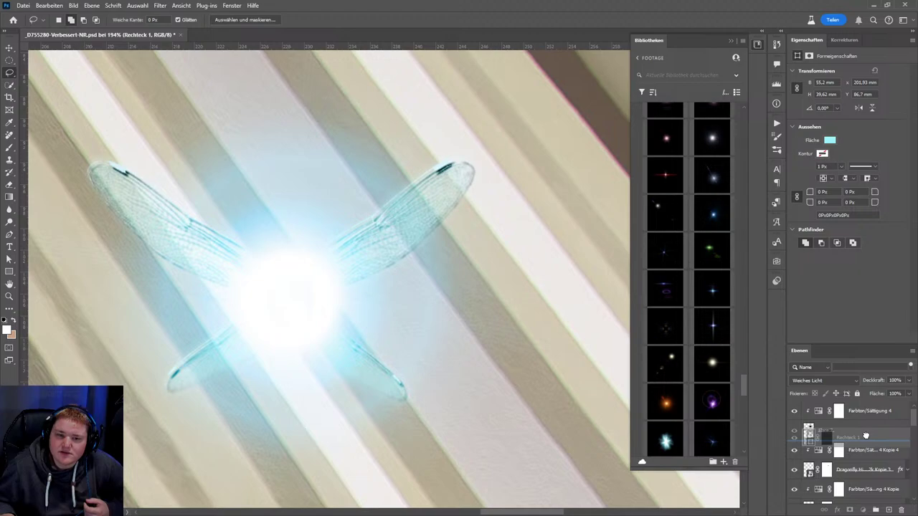
{"action": "left_click_drag", "start_coordinate": [865, 435], "coordinate": [866, 437]}
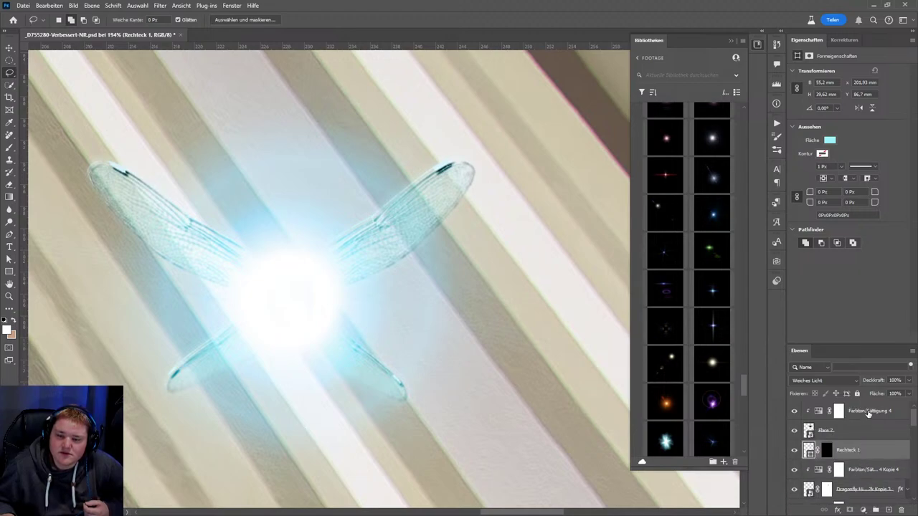
- Step through Edit undo and redo of the reordering and mask feather to compare the wings
{"action": "left_click", "coordinate": [867, 412]}
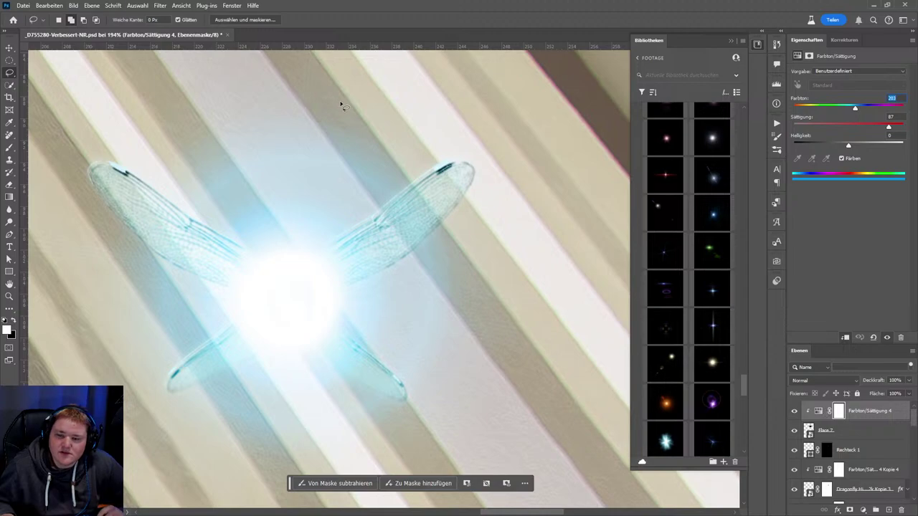
{"action": "left_click", "coordinate": [50, 6]}
{"action": "key", "text": "Escape"}
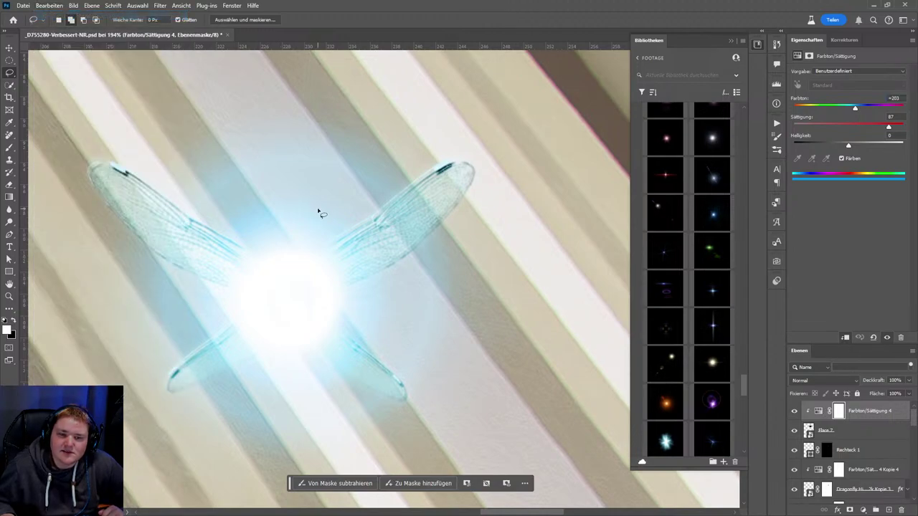
{"action": "left_click", "coordinate": [846, 449]}
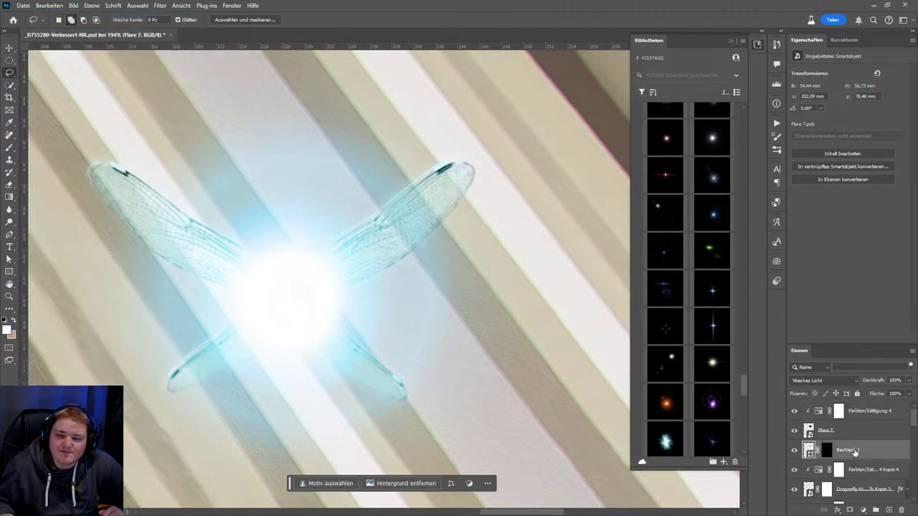
{"action": "left_click", "coordinate": [49, 6]}
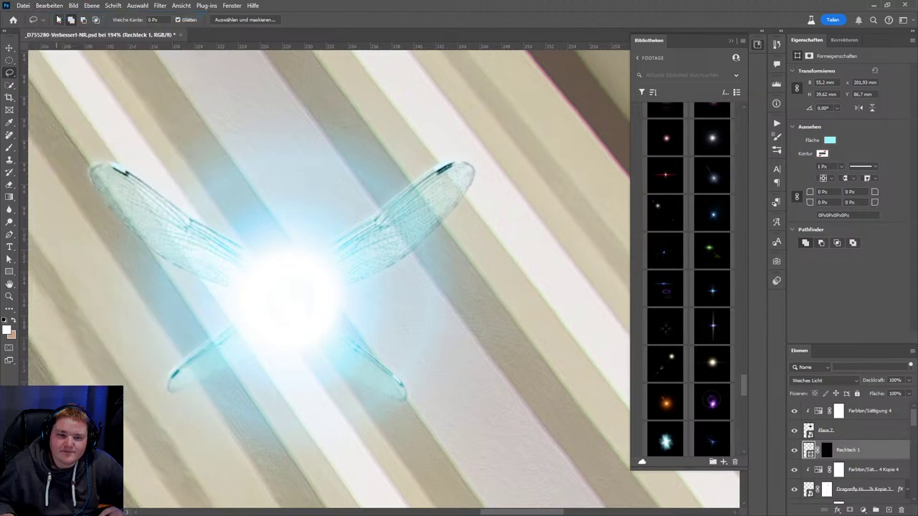
{"action": "left_click", "coordinate": [50, 6]}
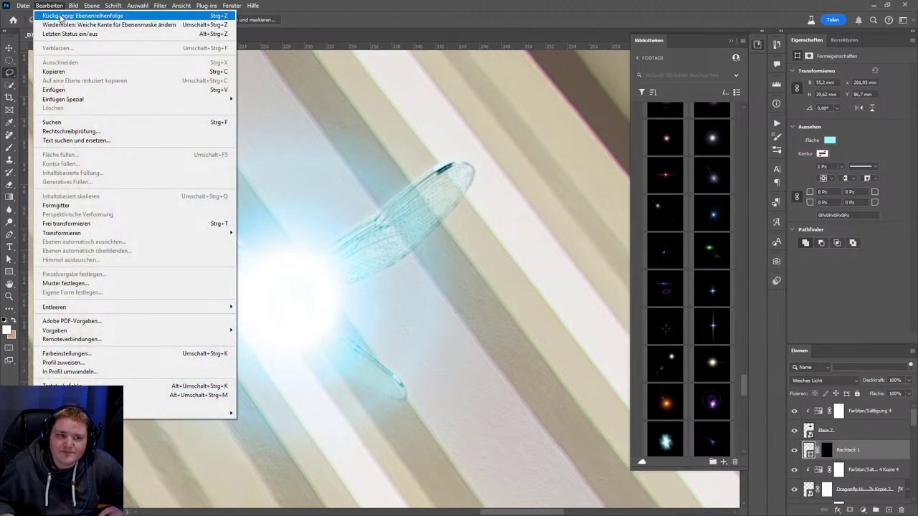
{"action": "left_click", "coordinate": [61, 16]}
{"action": "left_click", "coordinate": [54, 5]}
{"action": "left_click", "coordinate": [57, 24]}
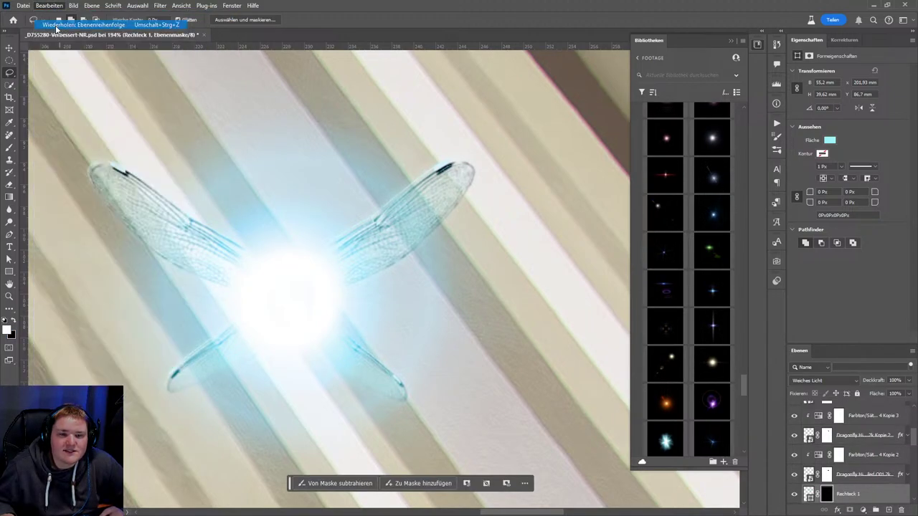
{"action": "left_click", "coordinate": [50, 6]}
{"action": "left_click", "coordinate": [55, 25]}
{"action": "left_click", "coordinate": [50, 6]}
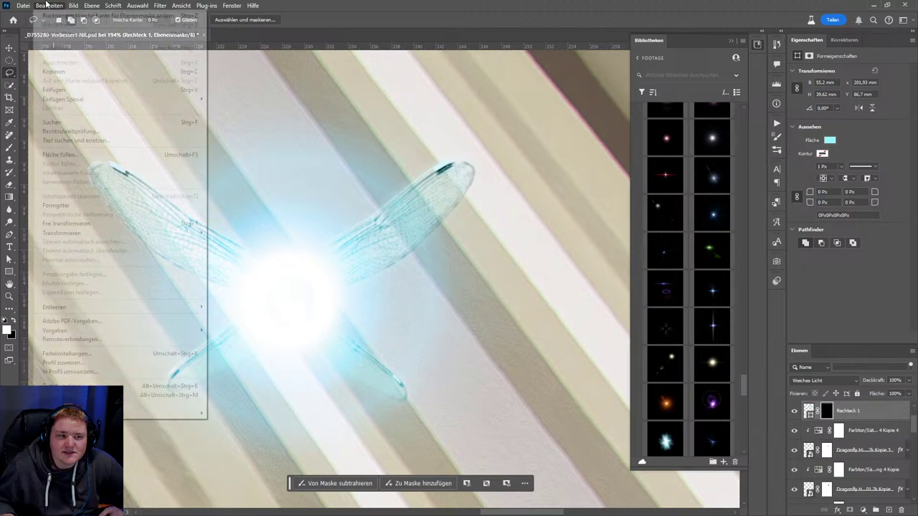
{"action": "left_click", "coordinate": [56, 17]}
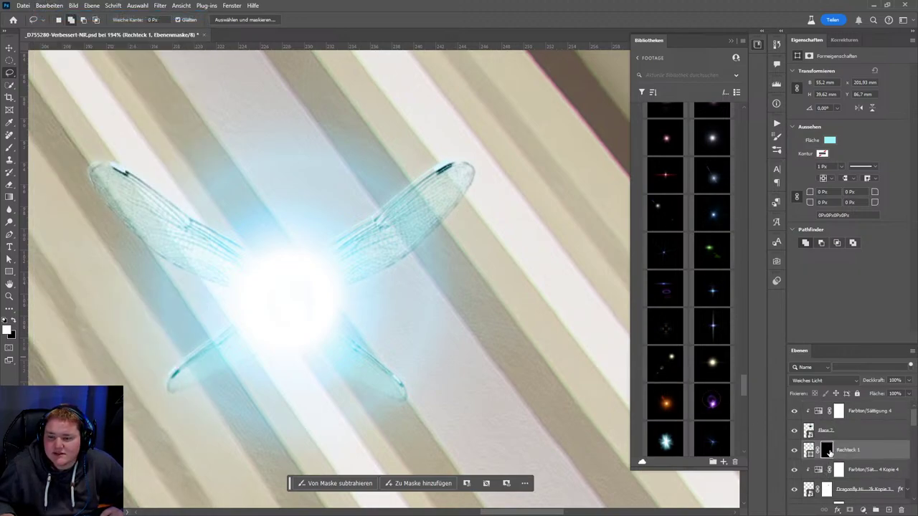
{"action": "left_click", "coordinate": [50, 5]}
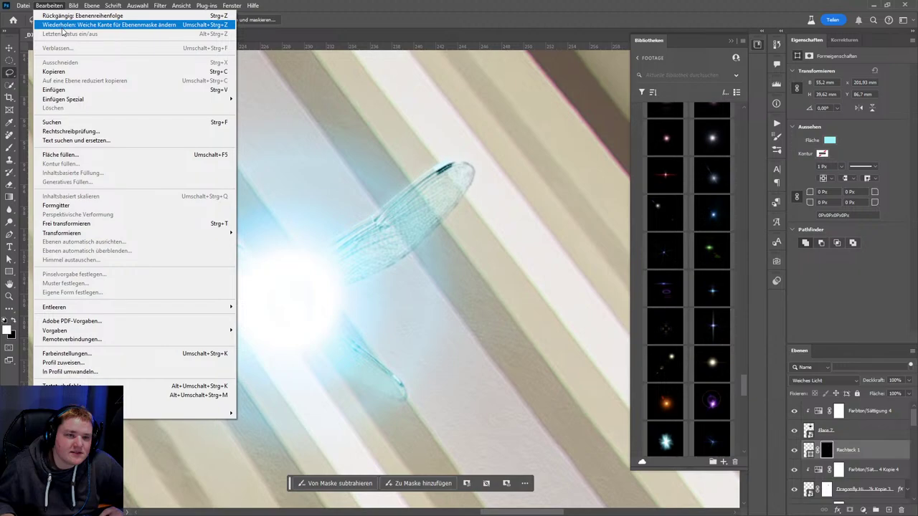
{"action": "left_click", "coordinate": [63, 29]}
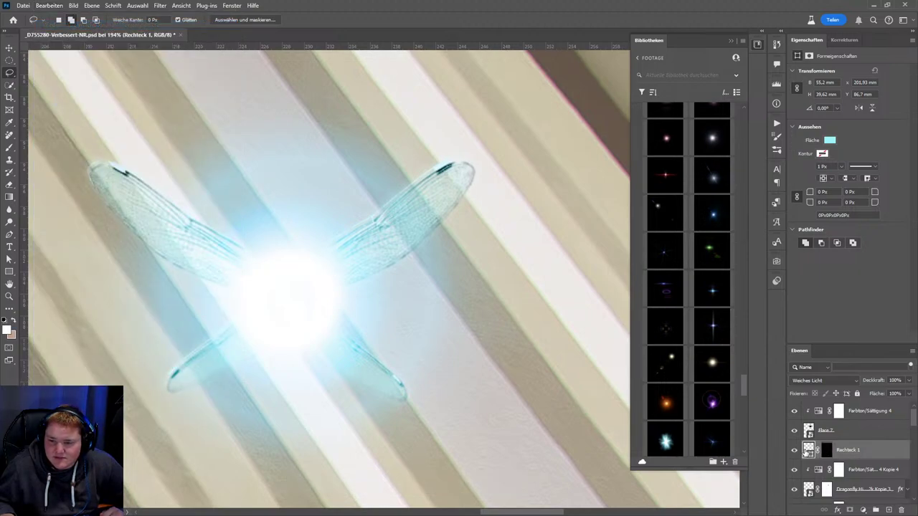
- Compare via Rechteck 1 visibility and Toggle Last State, then drag it below the dragonfly layers
{"action": "left_click", "coordinate": [793, 450]}
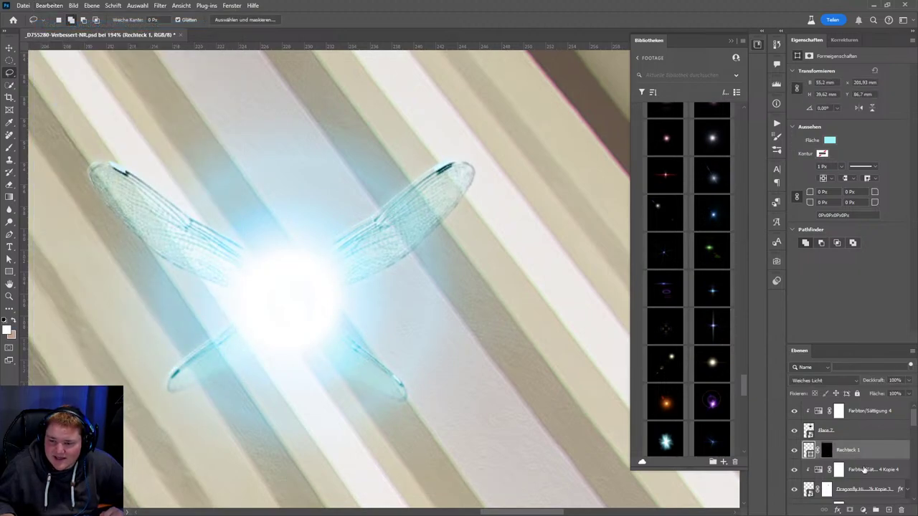
{"action": "left_click", "coordinate": [50, 5]}
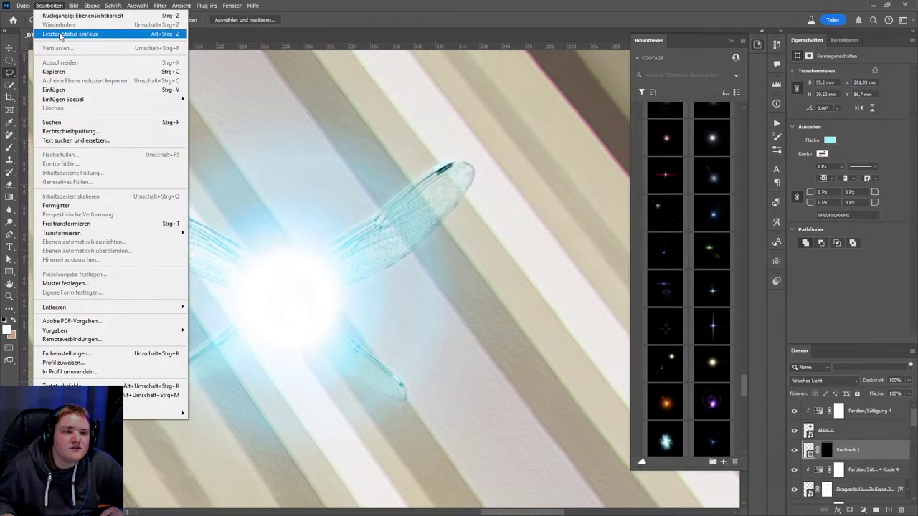
{"action": "left_click", "coordinate": [60, 35]}
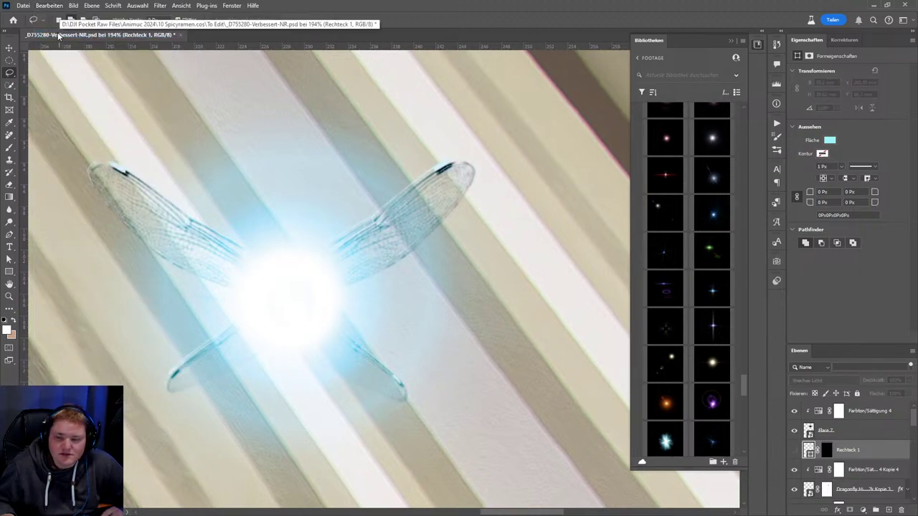
{"action": "left_click", "coordinate": [793, 449]}
{"action": "mouse_move", "coordinate": [856, 451]}
{"action": "left_mouse_down"}
{"action": "mouse_move", "coordinate": [868, 486]}
{"action": "mouse_move", "coordinate": [854, 477]}
{"action": "mouse_move", "coordinate": [846, 433]}
{"action": "left_mouse_up"}
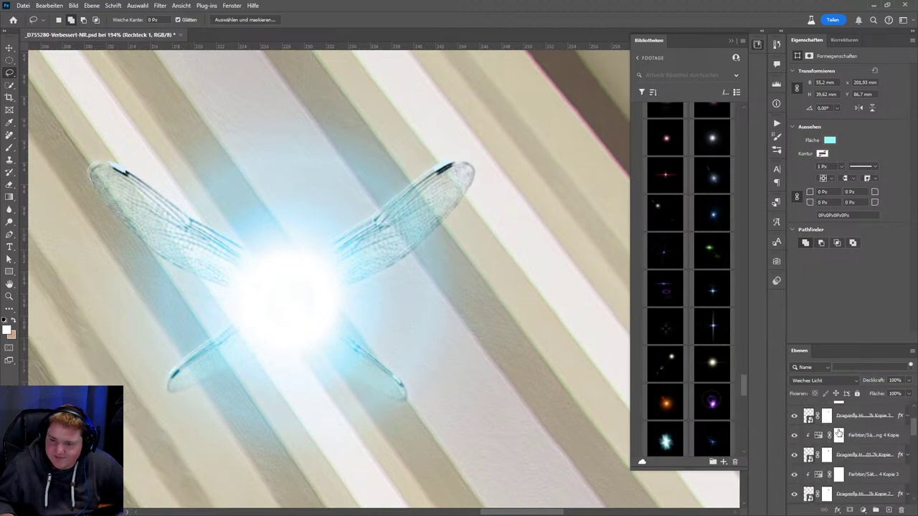
- Convert Farbton/Sättigung 4 into a smart object and set its blend mode to Negativ multiplizieren
{"action": "right_click", "coordinate": [877, 416]}
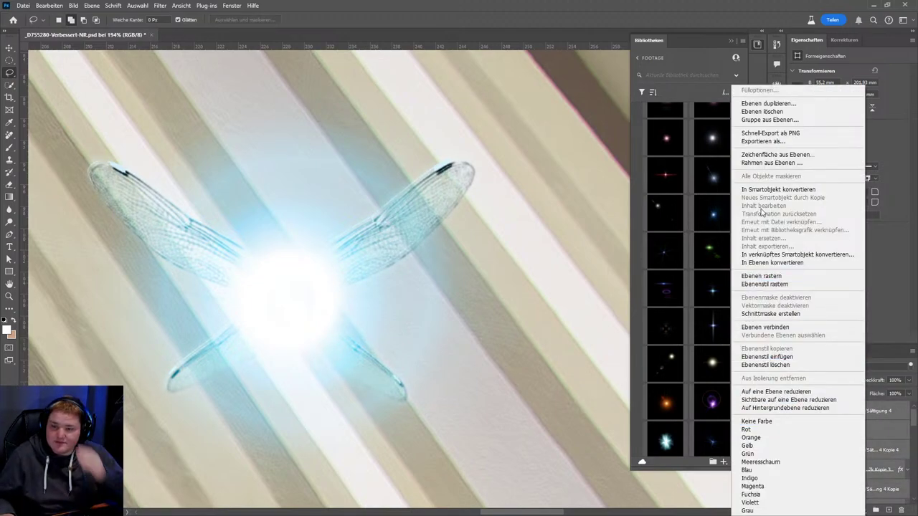
{"action": "left_click", "coordinate": [789, 190]}
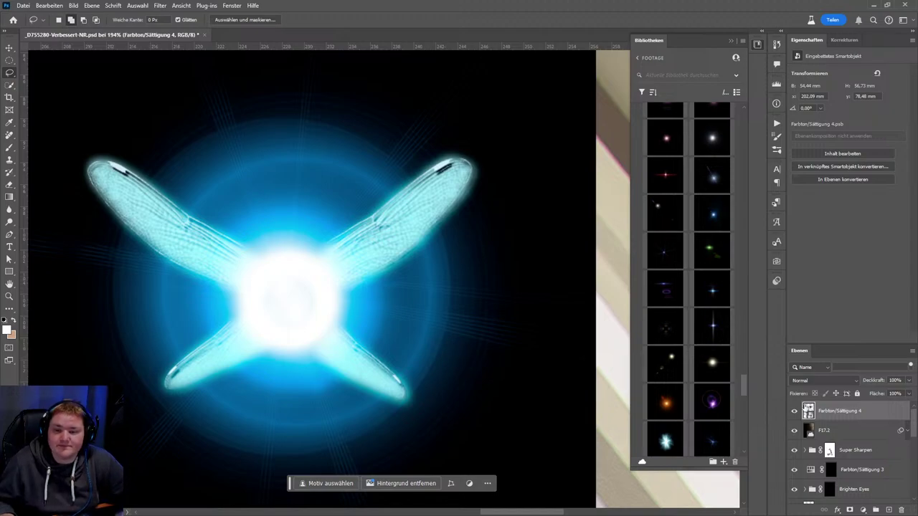
{"action": "left_click", "coordinate": [826, 380]}
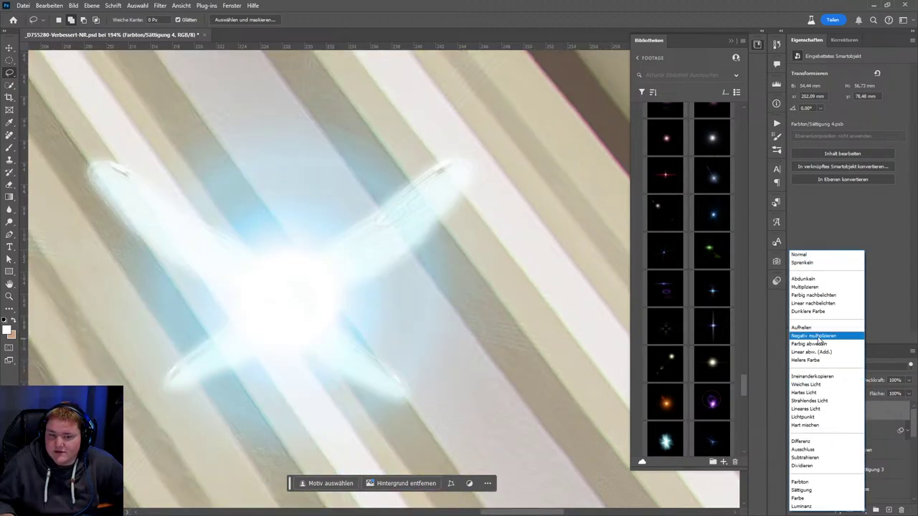
{"action": "left_click", "coordinate": [817, 335]}
{"action": "scroll", "coordinate": [445, 346], "scroll_direction": "down", "scroll_amount": 2}
{"action": "scroll", "coordinate": [466, 322], "scroll_direction": "down", "scroll_amount": 3}
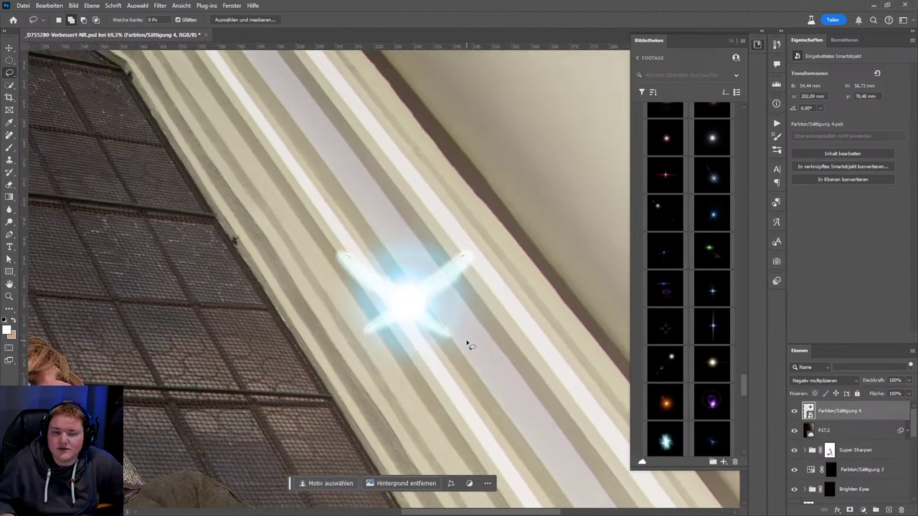
{"action": "scroll", "coordinate": [466, 344], "scroll_direction": "down", "scroll_amount": 2}
{"action": "scroll", "coordinate": [518, 344], "scroll_direction": "up", "scroll_amount": 1}
{"action": "scroll", "coordinate": [421, 264], "scroll_direction": "up", "scroll_amount": 3}
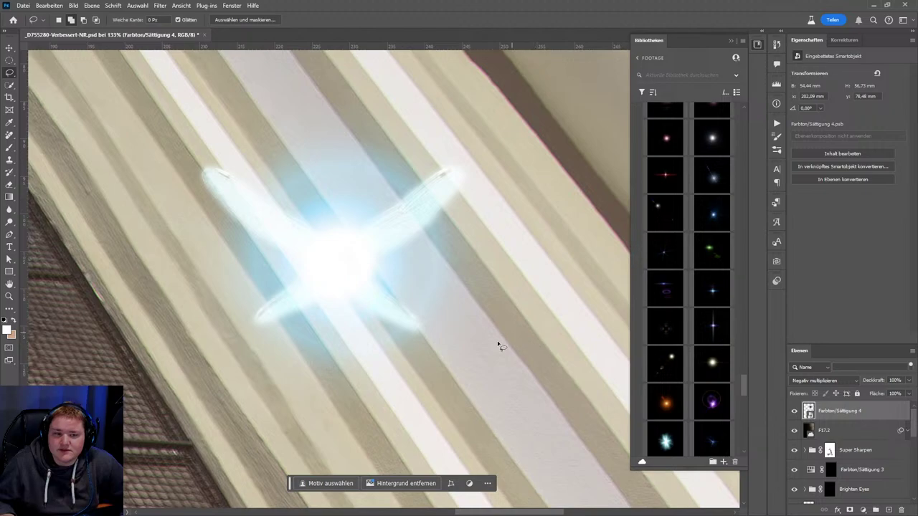
{"action": "scroll", "coordinate": [499, 347], "scroll_direction": "down", "scroll_amount": 2}
{"action": "scroll", "coordinate": [492, 399], "scroll_direction": "down", "scroll_amount": 2}
{"action": "scroll", "coordinate": [466, 359], "scroll_direction": "up", "scroll_amount": 2}
- Inside the glow smart object, lower Rechteck 1's opacity to 62% and save
{"action": "scroll", "coordinate": [394, 297], "scroll_direction": "up", "scroll_amount": 2}
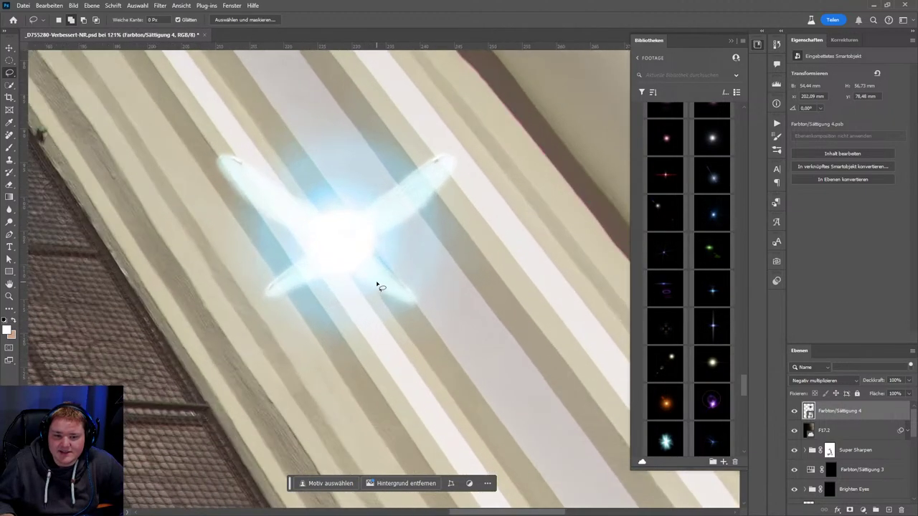
{"action": "scroll", "coordinate": [378, 285], "scroll_direction": "up", "scroll_amount": 1}
{"action": "scroll", "coordinate": [473, 248], "scroll_direction": "up", "scroll_amount": 1}
{"action": "double_click", "coordinate": [809, 410]}
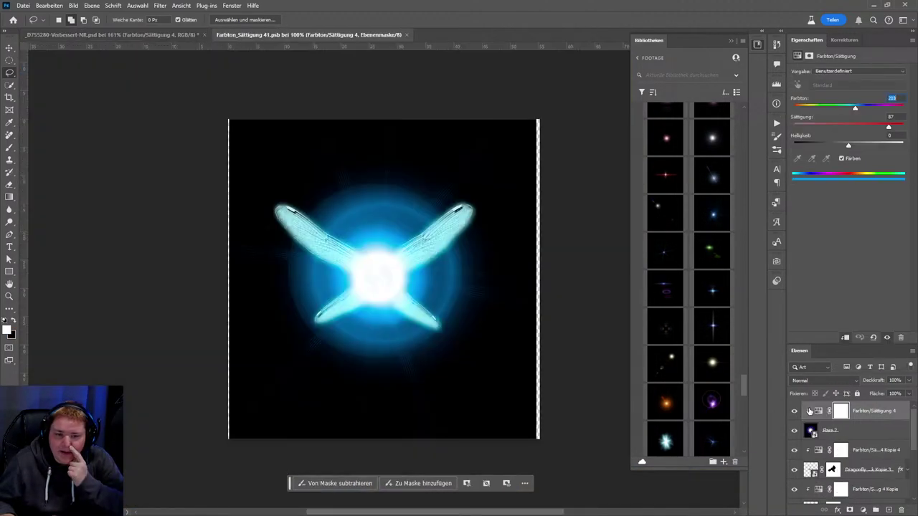
{"action": "scroll", "coordinate": [824, 437], "scroll_direction": "down", "scroll_amount": 3}
{"action": "scroll", "coordinate": [845, 473], "scroll_direction": "down", "scroll_amount": 2}
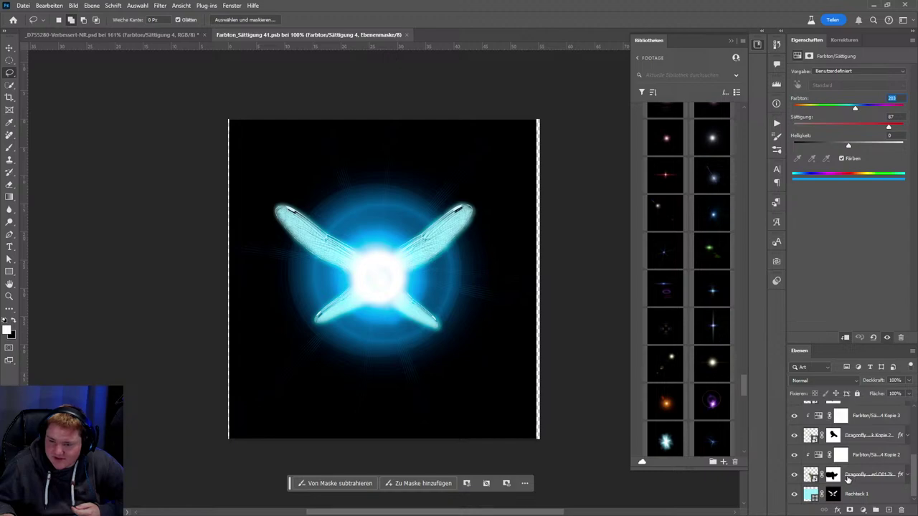
{"action": "left_click", "coordinate": [812, 495]}
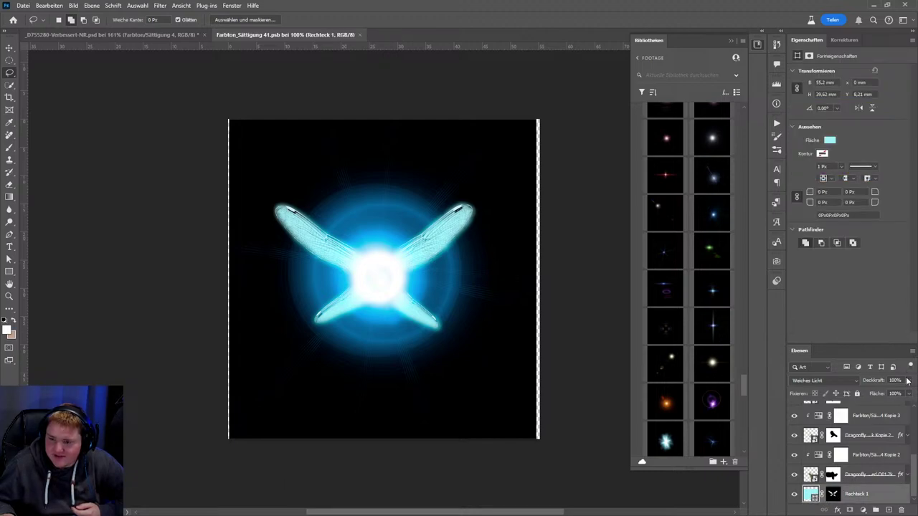
{"action": "left_click_drag", "start_coordinate": [907, 380], "coordinate": [891, 393]}
{"action": "key", "text": "ctrl+s"}
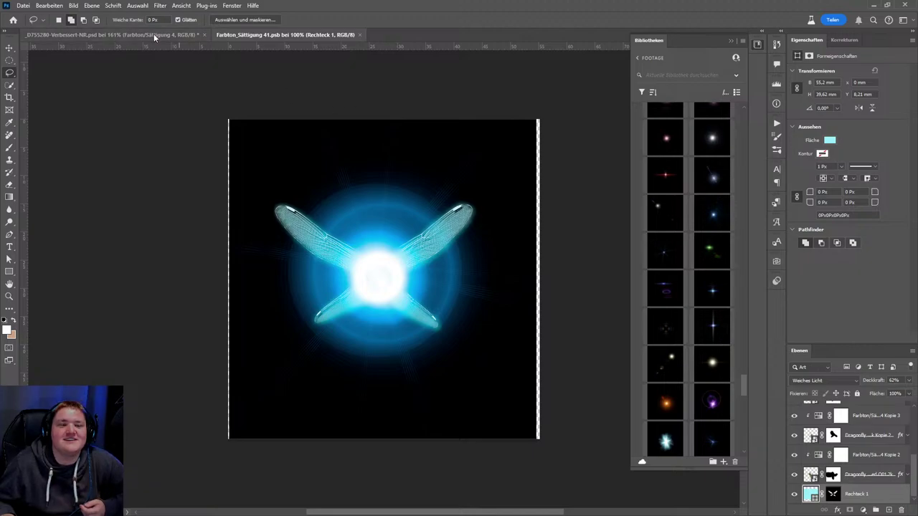
- Check the main composition, then toggle Rechteck 1 and the wing layer to compare the glow
{"action": "left_click", "coordinate": [153, 34]}
{"action": "scroll", "coordinate": [462, 358], "scroll_direction": "down", "scroll_amount": 3}
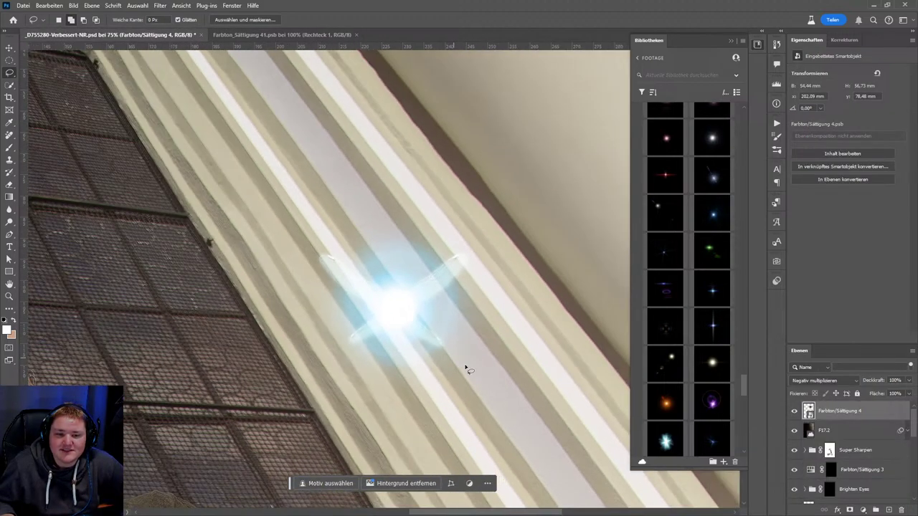
{"action": "scroll", "coordinate": [403, 347], "scroll_direction": "down", "scroll_amount": 2}
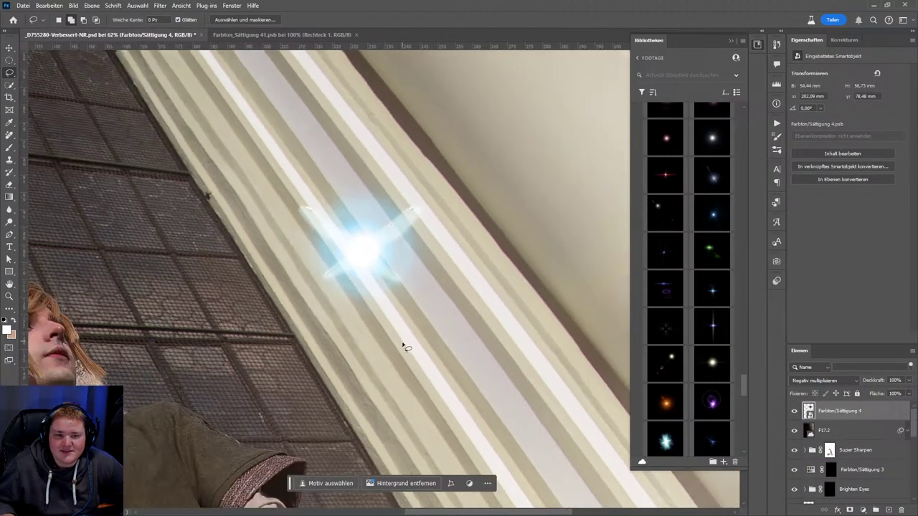
{"action": "scroll", "coordinate": [404, 347], "scroll_direction": "up", "scroll_amount": 1}
{"action": "scroll", "coordinate": [395, 318], "scroll_direction": "up", "scroll_amount": 1}
{"action": "scroll", "coordinate": [395, 317], "scroll_direction": "up", "scroll_amount": 2}
{"action": "scroll", "coordinate": [477, 334], "scroll_direction": "up", "scroll_amount": 1}
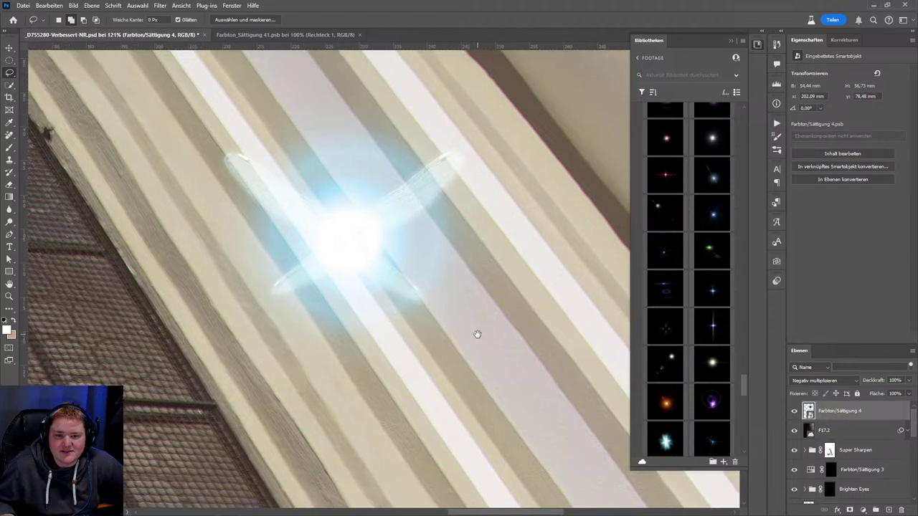
{"action": "left_click", "coordinate": [287, 35]}
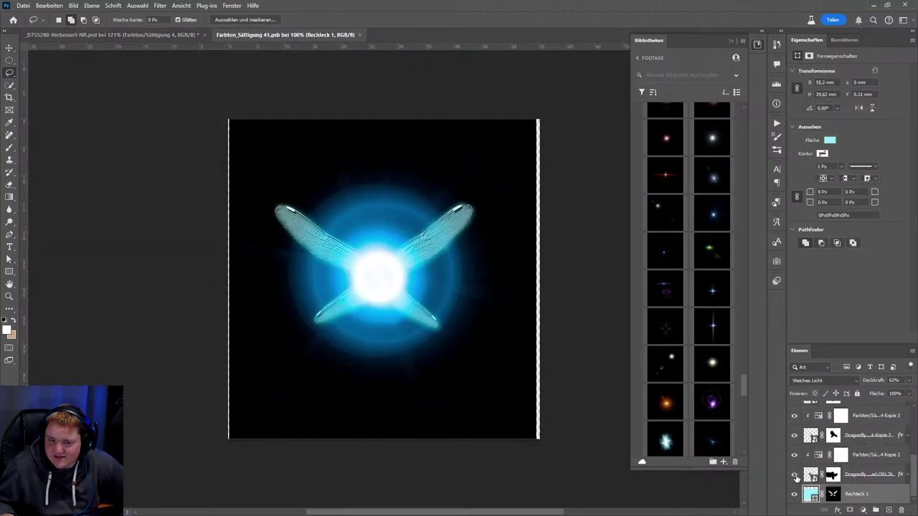
{"action": "left_click", "coordinate": [794, 494]}
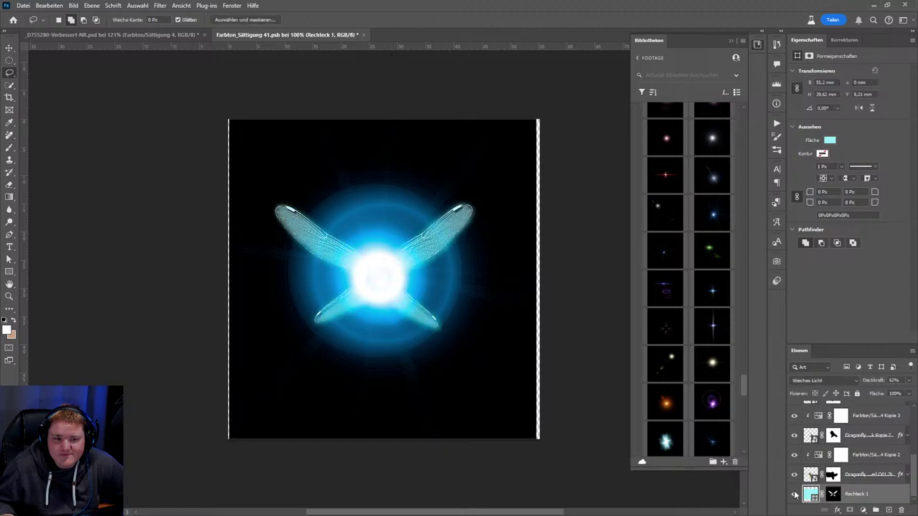
{"action": "left_click", "coordinate": [794, 494]}
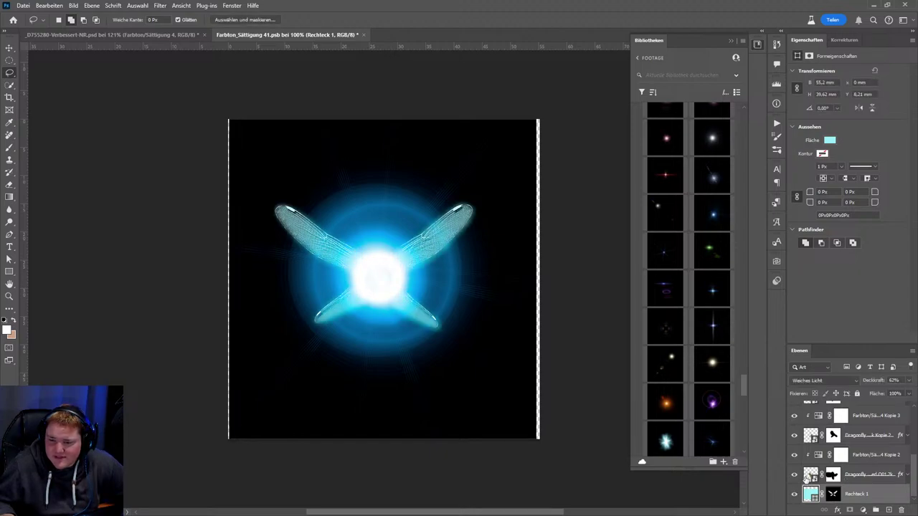
{"action": "left_click", "coordinate": [795, 456]}
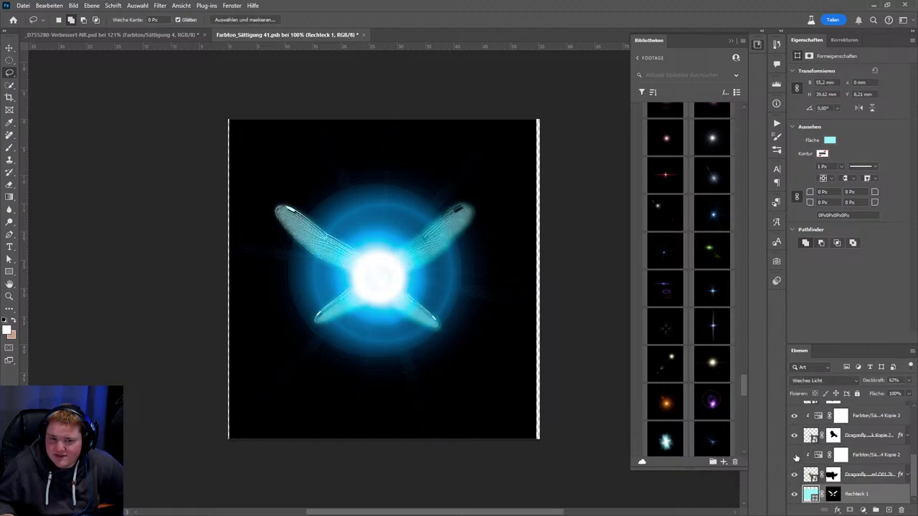
- Lower Farbton/Sättigung 4 Kopie 2's lightness to +68 and compare against the cathedral composition
{"action": "left_click", "coordinate": [818, 457]}
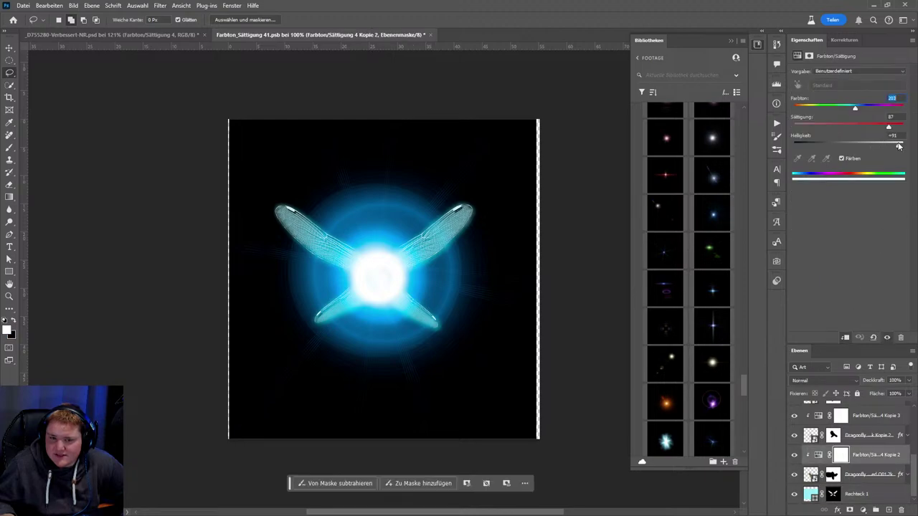
{"action": "left_click_drag", "start_coordinate": [899, 147], "coordinate": [892, 147]}
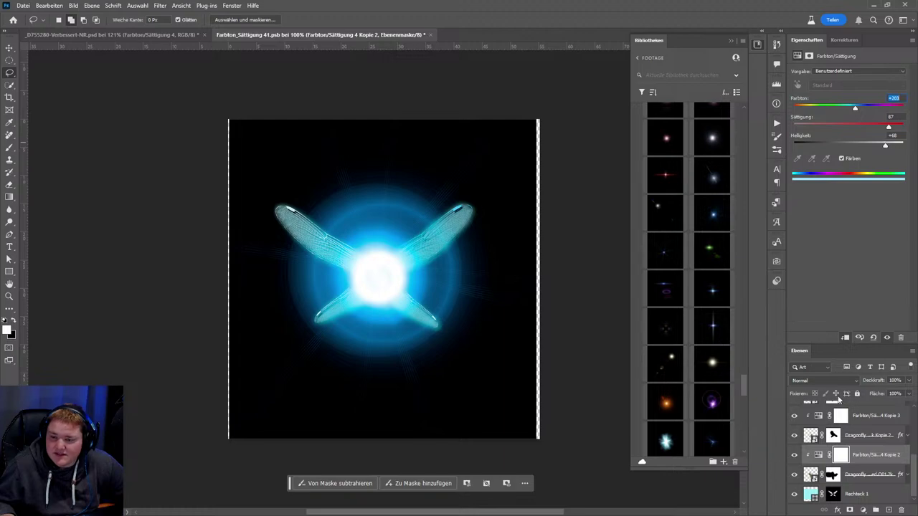
{"action": "left_click", "coordinate": [137, 36]}
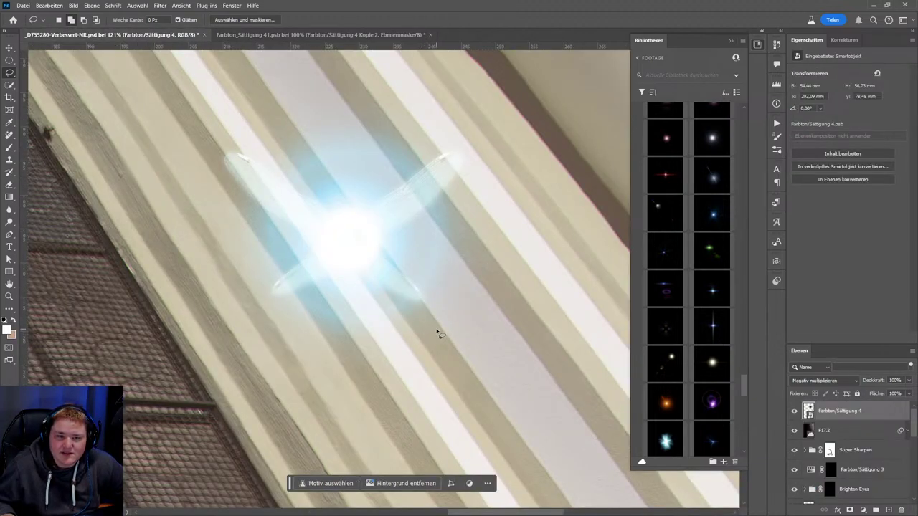
{"action": "left_click", "coordinate": [322, 35]}
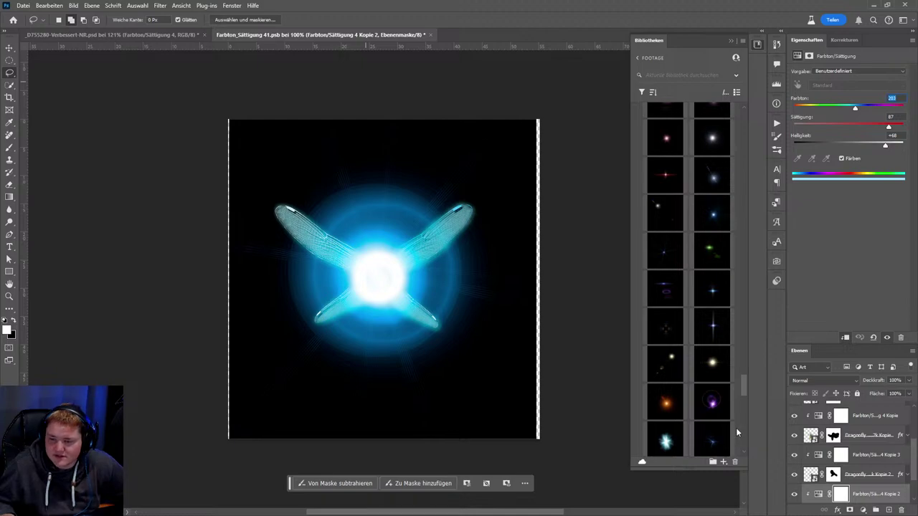
{"action": "left_click", "coordinate": [109, 36]}
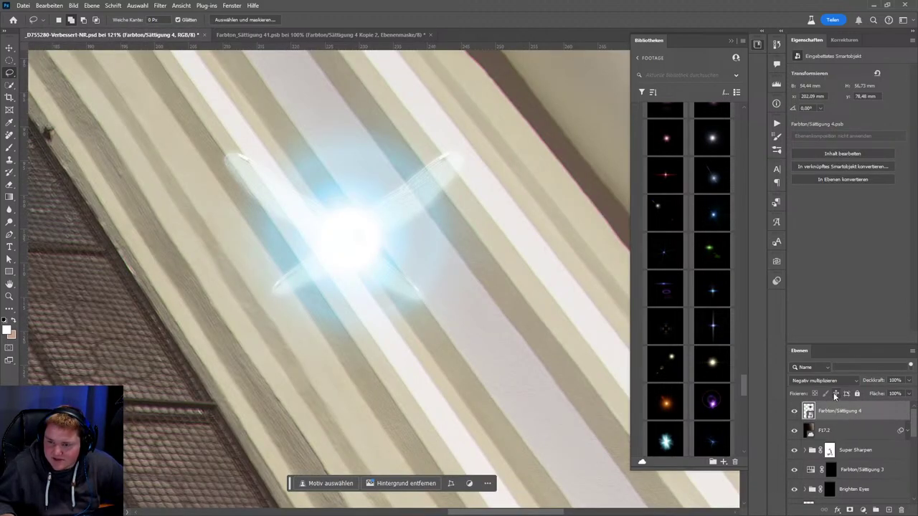
{"action": "left_click", "coordinate": [823, 380]}
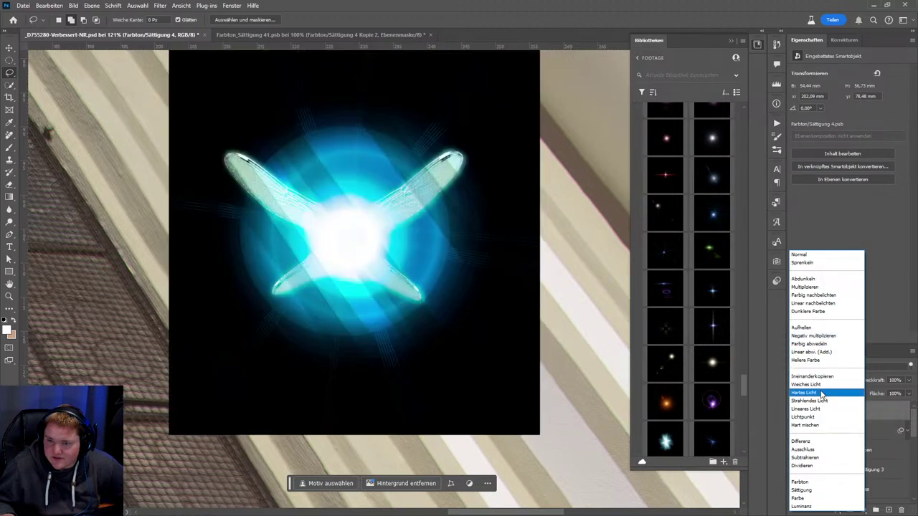
{"action": "left_click", "coordinate": [812, 335]}
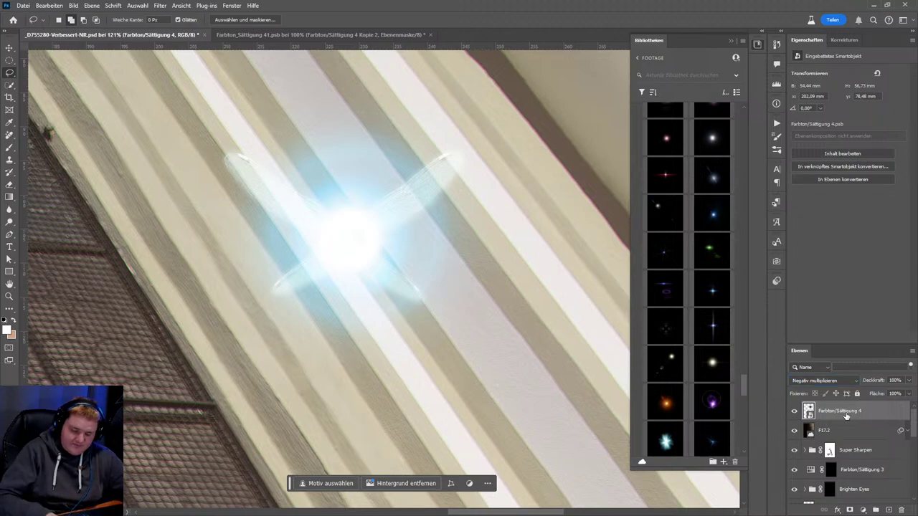
{"action": "key", "text": "ctrl+l"}
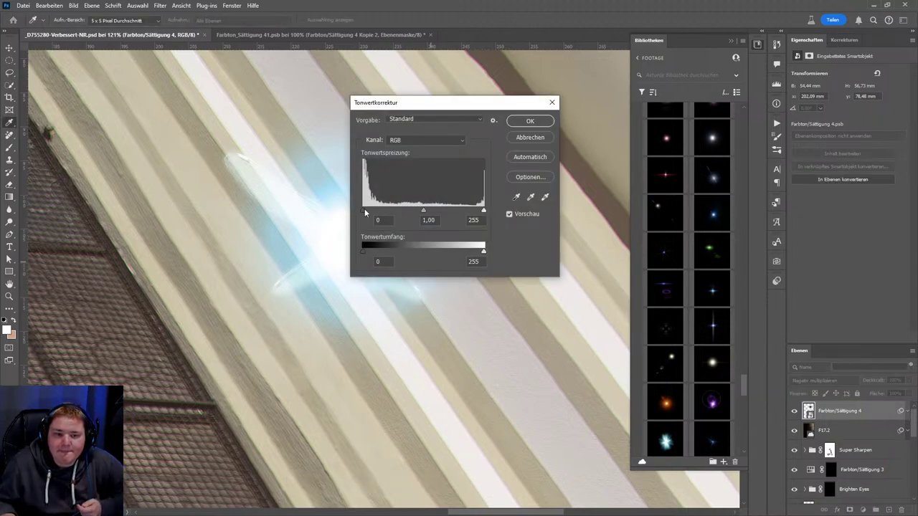
{"action": "mouse_move", "coordinate": [363, 210]}
{"action": "left_mouse_down"}
{"action": "mouse_move", "coordinate": [385, 212]}
{"action": "mouse_move", "coordinate": [340, 221]}
{"action": "left_mouse_up"}
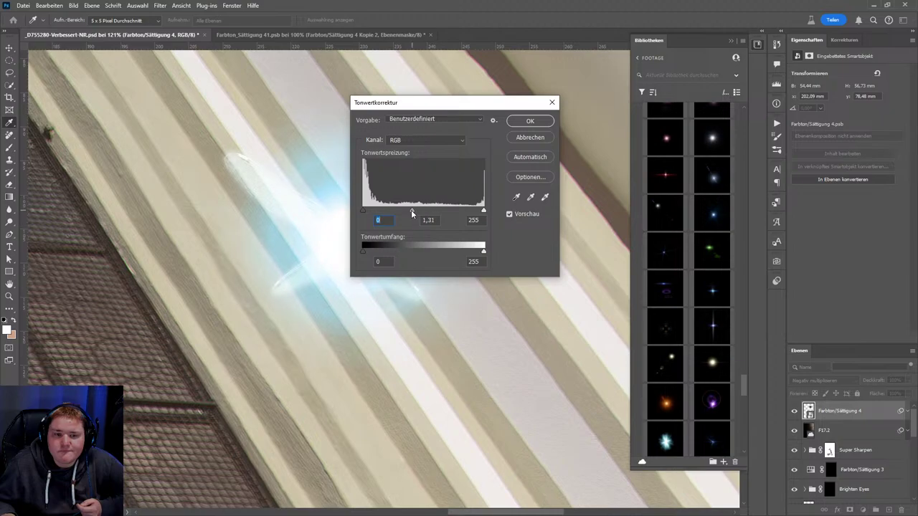
{"action": "left_click_drag", "start_coordinate": [410, 209], "coordinate": [433, 210]}
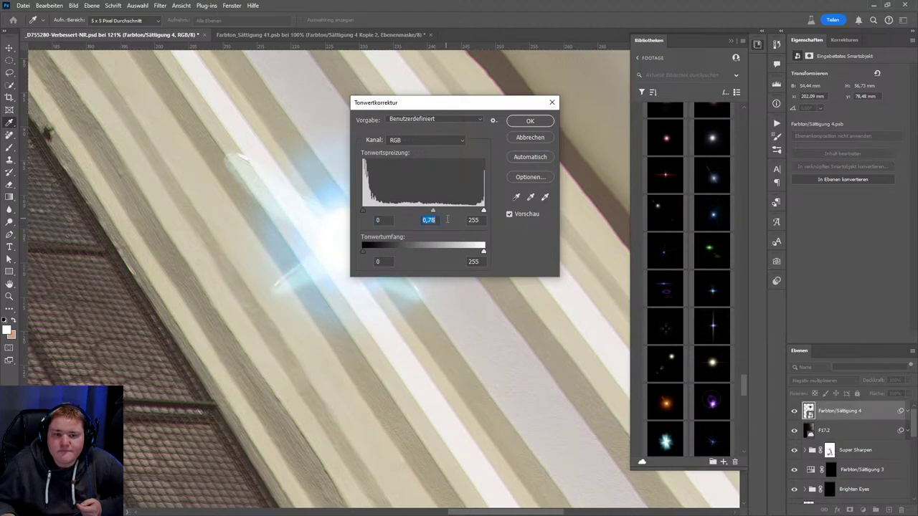
{"action": "key", "text": "Escape"}
{"action": "key", "text": "l"}
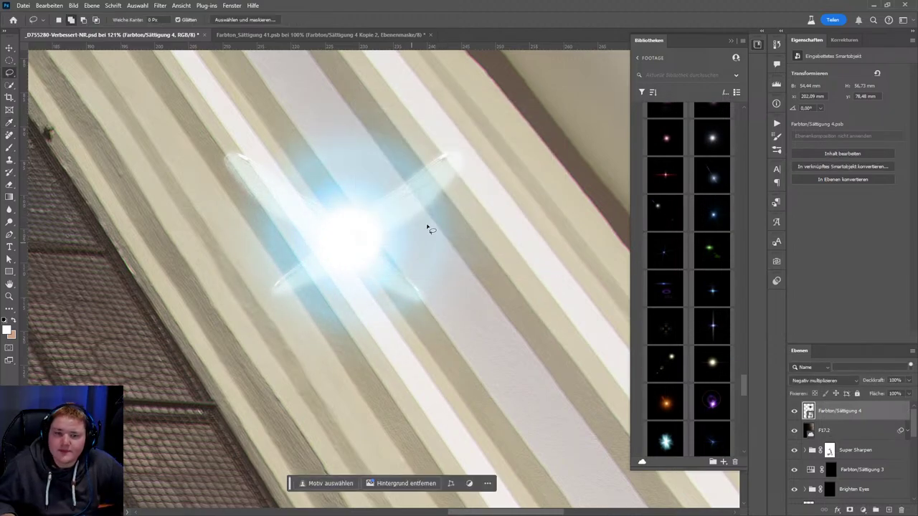
- Sharply reduce Kopie 2's lightness in the glow smart object, save, and check the composition
{"action": "scroll", "coordinate": [429, 230], "scroll_direction": "down", "scroll_amount": 2}
{"action": "scroll", "coordinate": [454, 250], "scroll_direction": "down", "scroll_amount": 4}
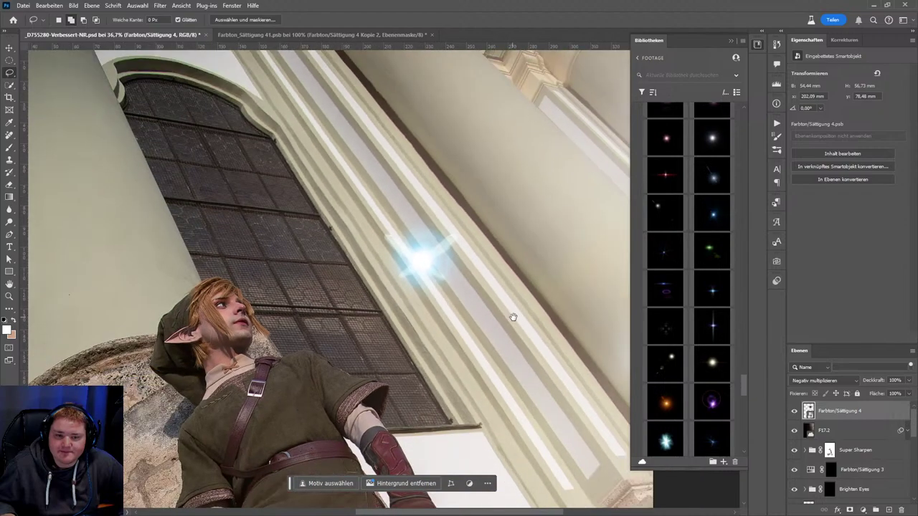
{"action": "scroll", "coordinate": [416, 231], "scroll_direction": "up", "scroll_amount": 1}
{"action": "scroll", "coordinate": [466, 191], "scroll_direction": "up", "scroll_amount": 2}
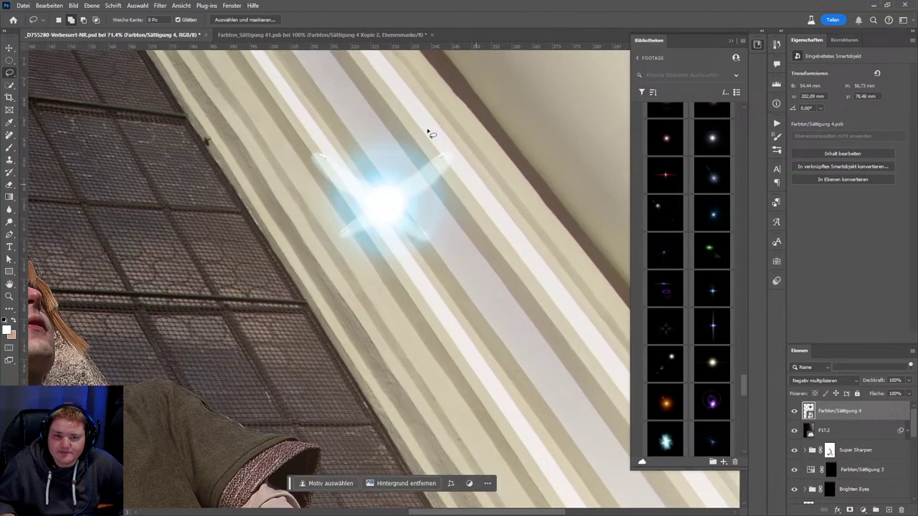
{"action": "left_click", "coordinate": [349, 35]}
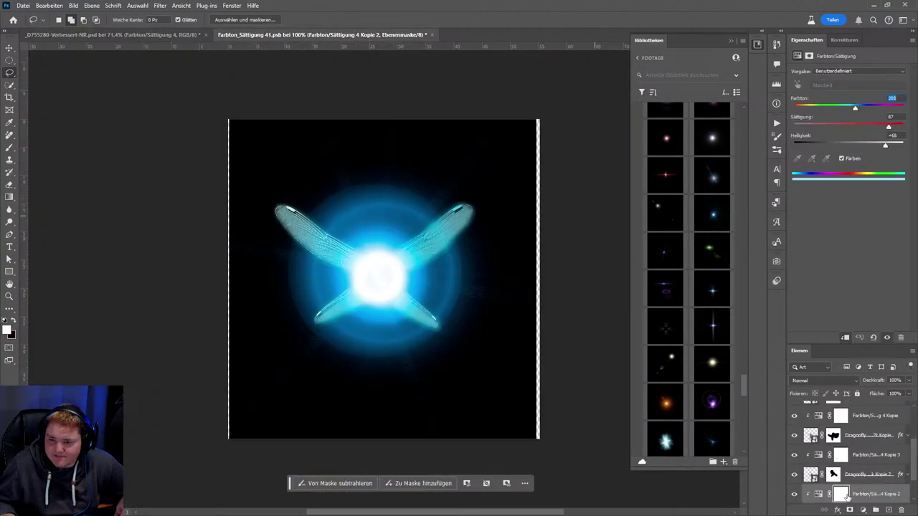
{"action": "left_click", "coordinate": [819, 494]}
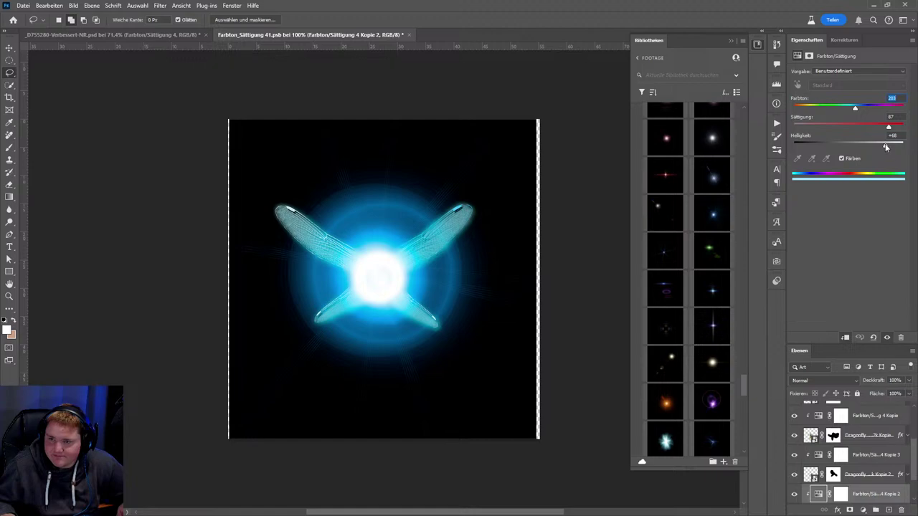
{"action": "left_click_drag", "start_coordinate": [885, 147], "coordinate": [859, 148]}
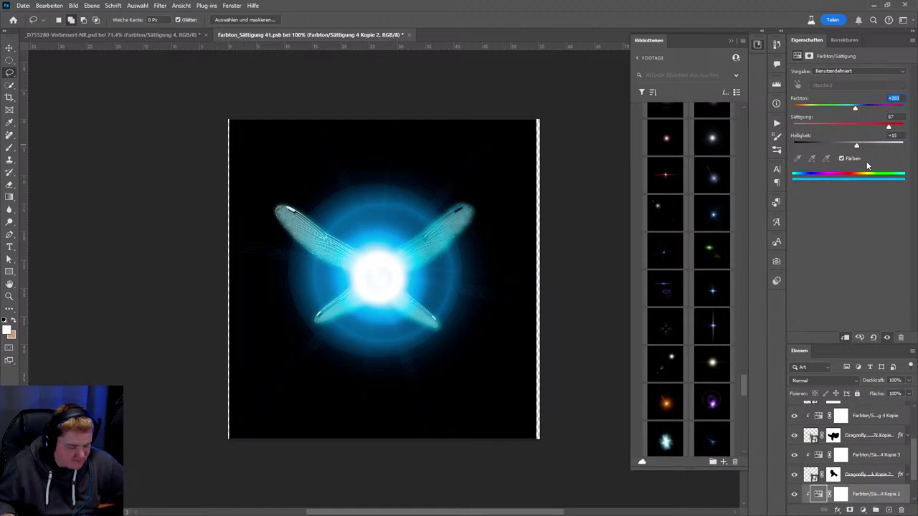
{"action": "key", "text": "ctrl+s"}
{"action": "left_click", "coordinate": [143, 36]}
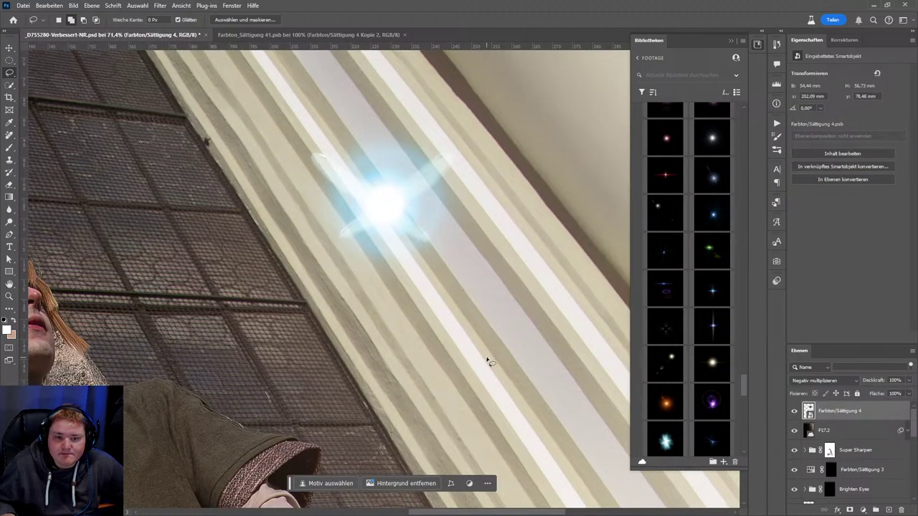
- Set Farbton/Sättigung 4 Kopie 2's lightness to +91 and return to the cathedral composition
{"action": "left_click", "coordinate": [308, 34]}
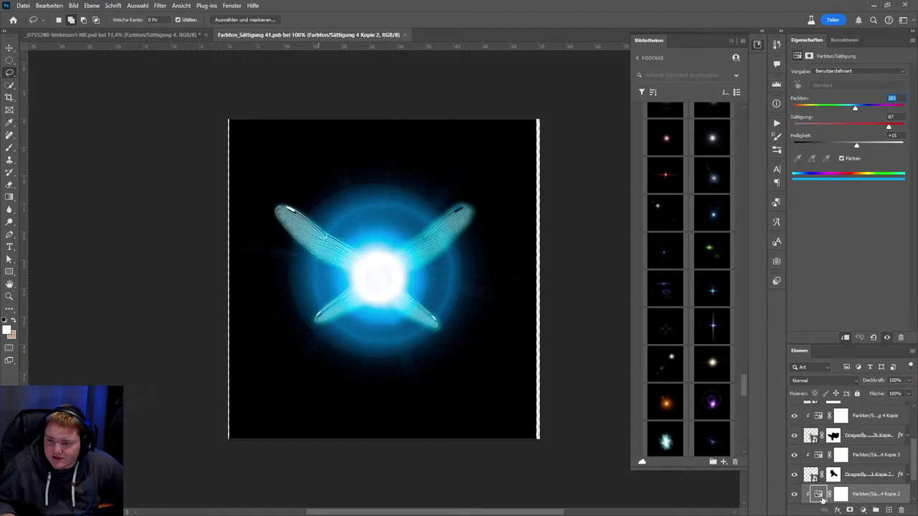
{"action": "left_click", "coordinate": [819, 457]}
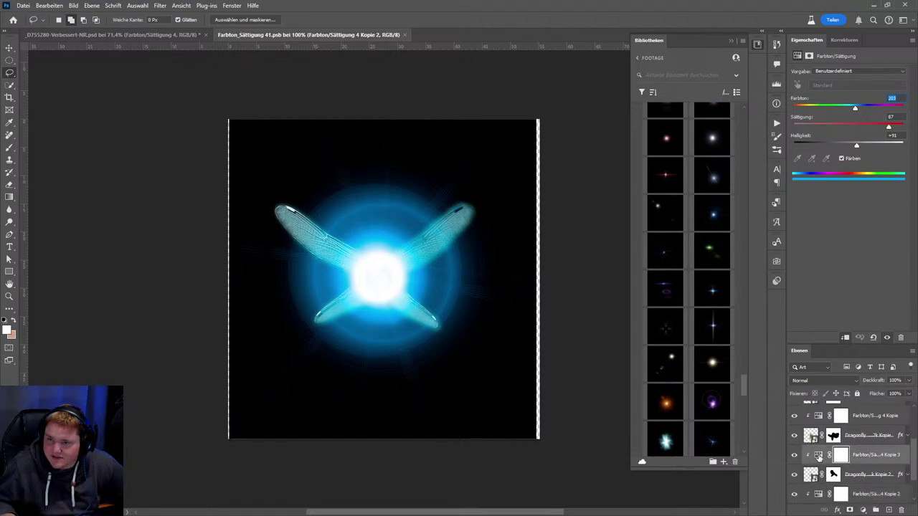
{"action": "left_click", "coordinate": [819, 498]}
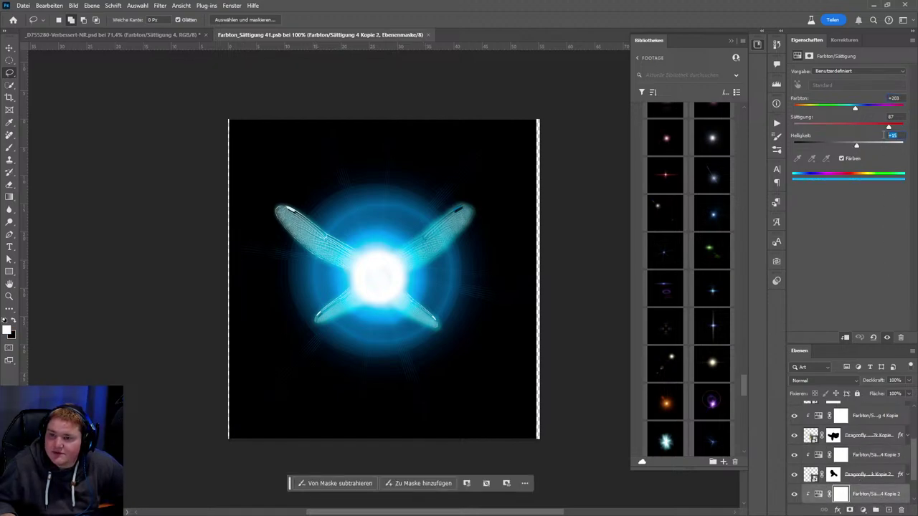
{"action": "type", "text": "91"}
{"action": "key", "text": "Return"}
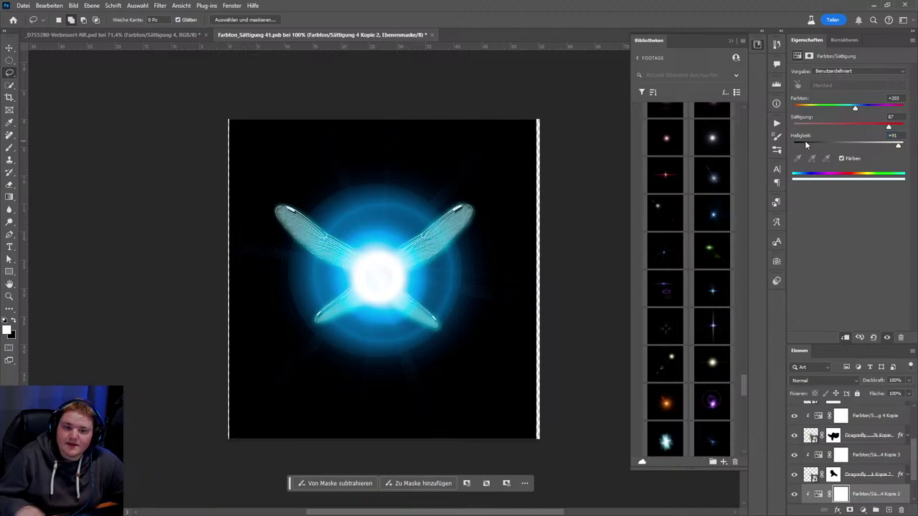
{"action": "left_click", "coordinate": [817, 494]}
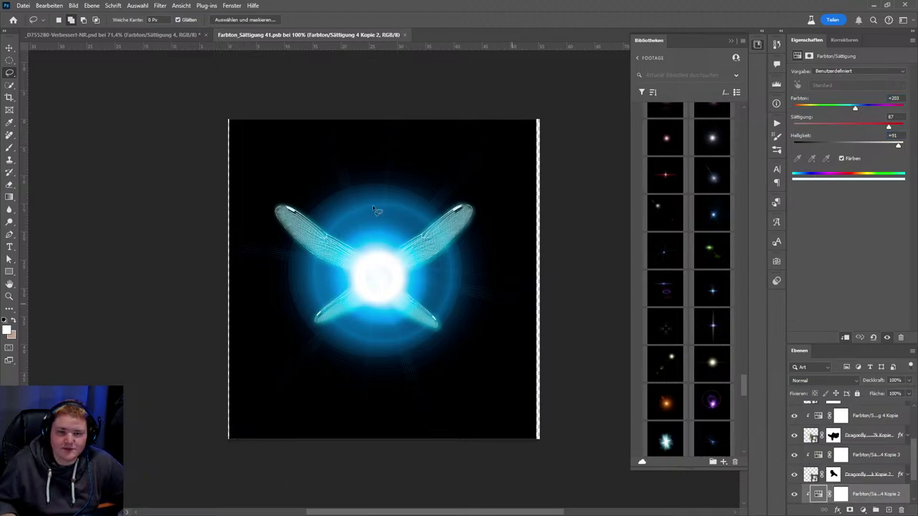
{"action": "left_click", "coordinate": [107, 35]}
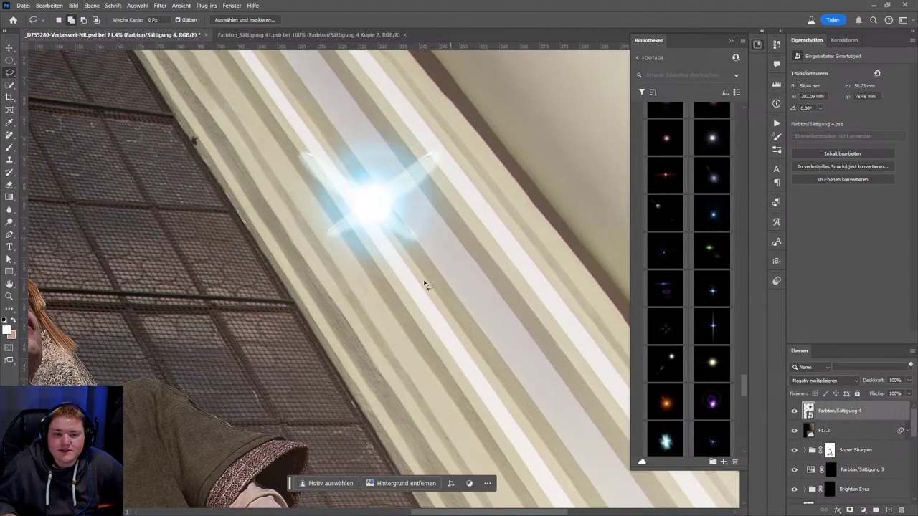
{"action": "scroll", "coordinate": [425, 285], "scroll_direction": "down", "scroll_amount": 5}
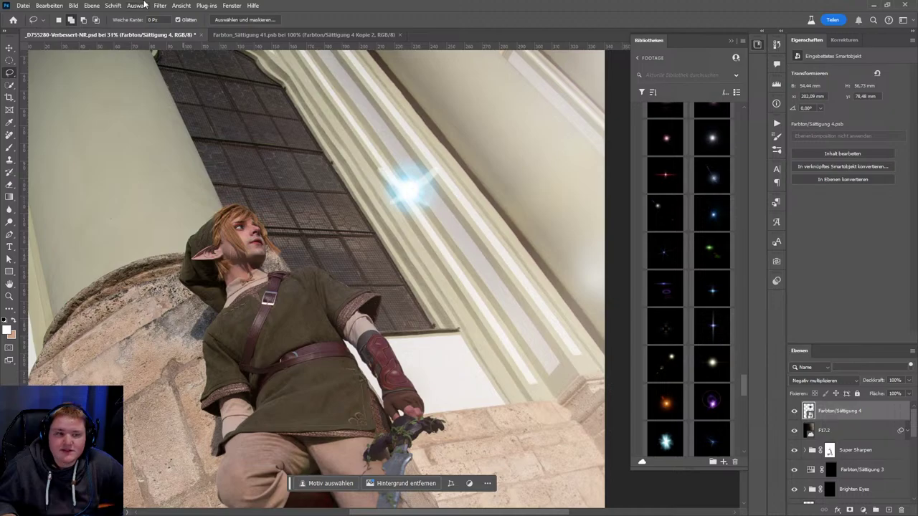
- Add a Bewegungsunschärfe smart filter to the glow, then close the Bibliotheken panel
{"action": "left_click", "coordinate": [162, 5]}
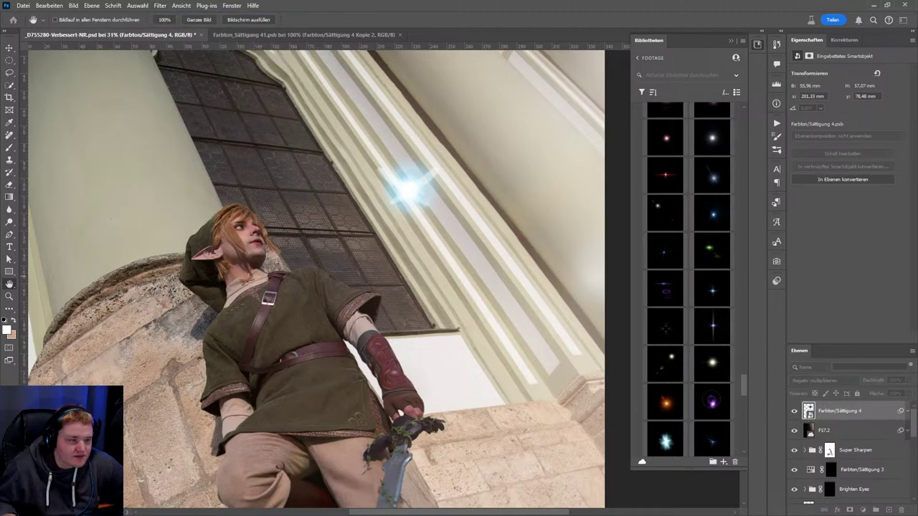
{"action": "key", "text": "l"}
{"action": "scroll", "coordinate": [430, 176], "scroll_direction": "up", "scroll_amount": 4}
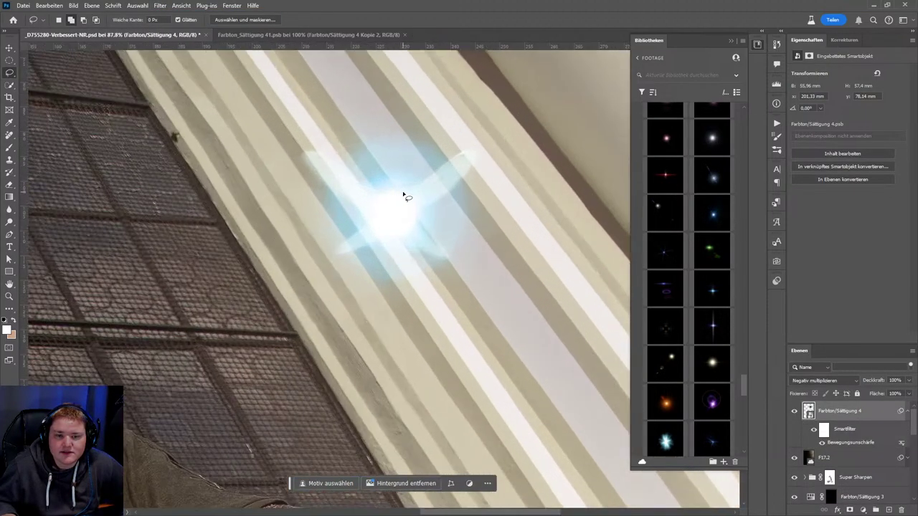
{"action": "scroll", "coordinate": [406, 194], "scroll_direction": "up", "scroll_amount": 2}
{"action": "scroll", "coordinate": [507, 266], "scroll_direction": "down", "scroll_amount": 2}
{"action": "scroll", "coordinate": [471, 251], "scroll_direction": "down", "scroll_amount": 2}
{"action": "scroll", "coordinate": [461, 260], "scroll_direction": "down", "scroll_amount": 2}
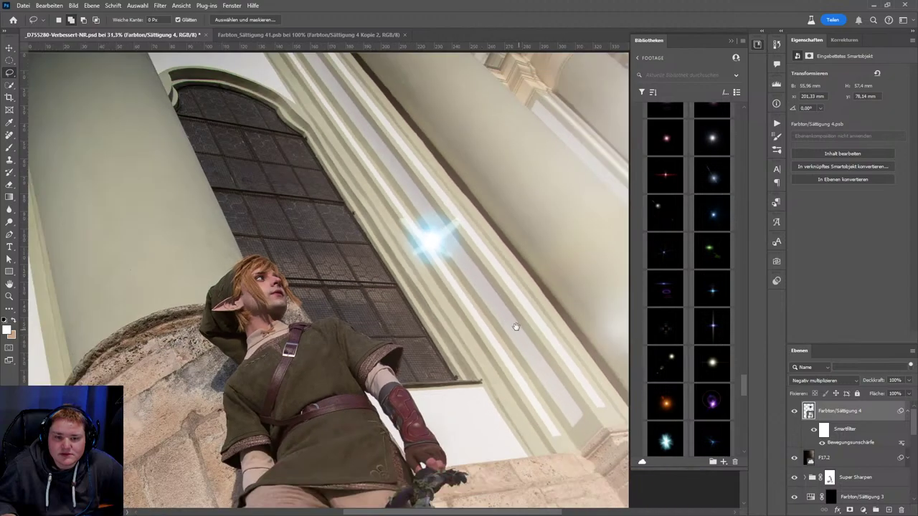
{"action": "scroll", "coordinate": [461, 264], "scroll_direction": "down", "scroll_amount": 1}
{"action": "left_click", "coordinate": [9, 48]}
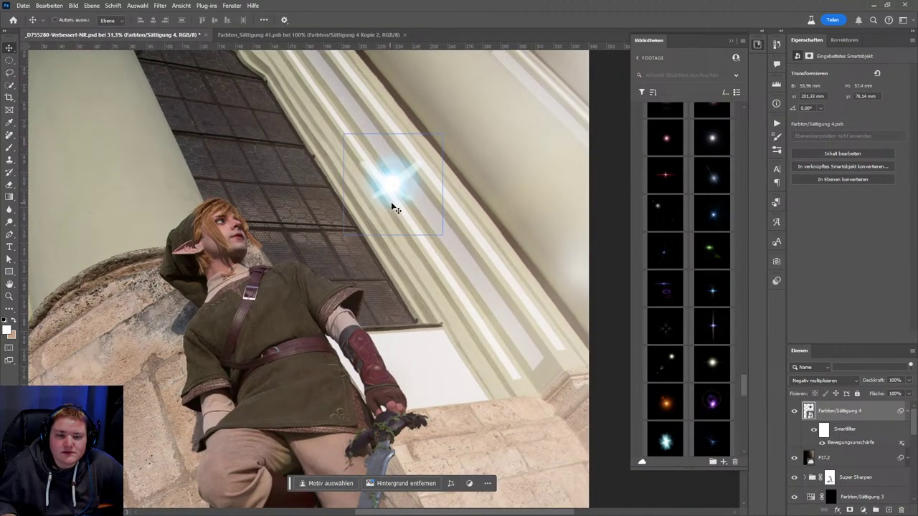
{"action": "left_click", "coordinate": [757, 45]}
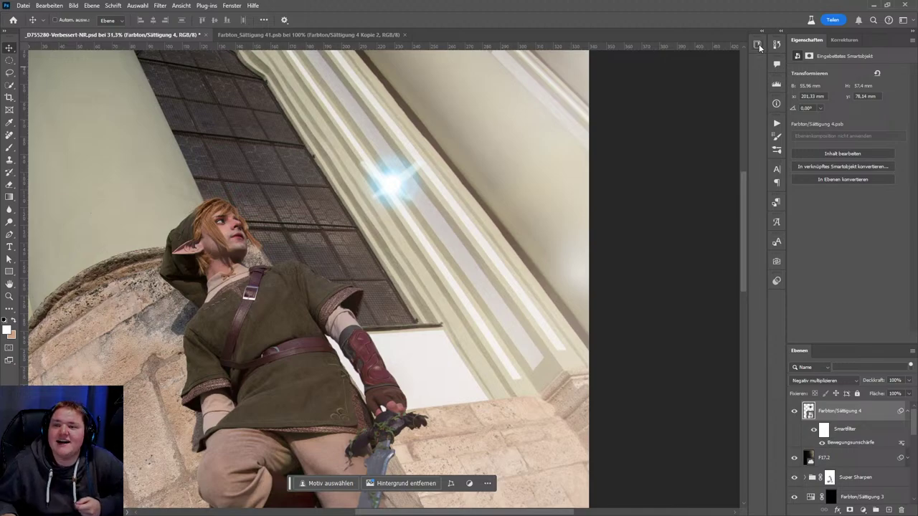
- Reopen the Libraries panel, collapse Flares and expand the Particle image category
{"action": "left_click", "coordinate": [757, 44]}
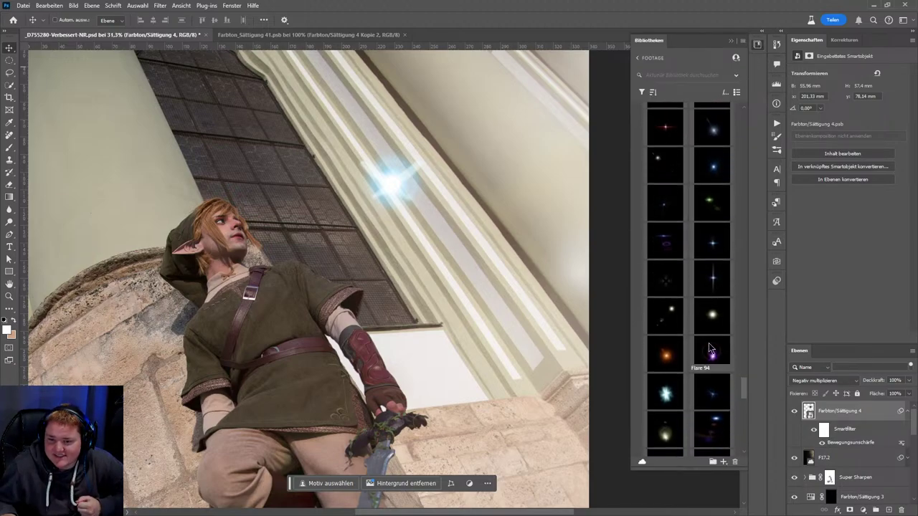
{"action": "left_click_drag", "start_coordinate": [744, 384], "coordinate": [750, 125]}
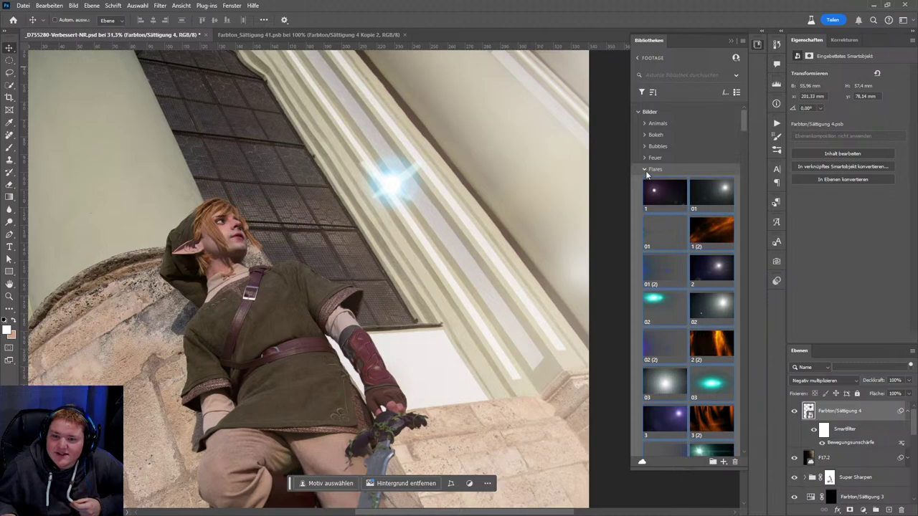
{"action": "left_click", "coordinate": [645, 170]}
{"action": "left_click", "coordinate": [645, 227]}
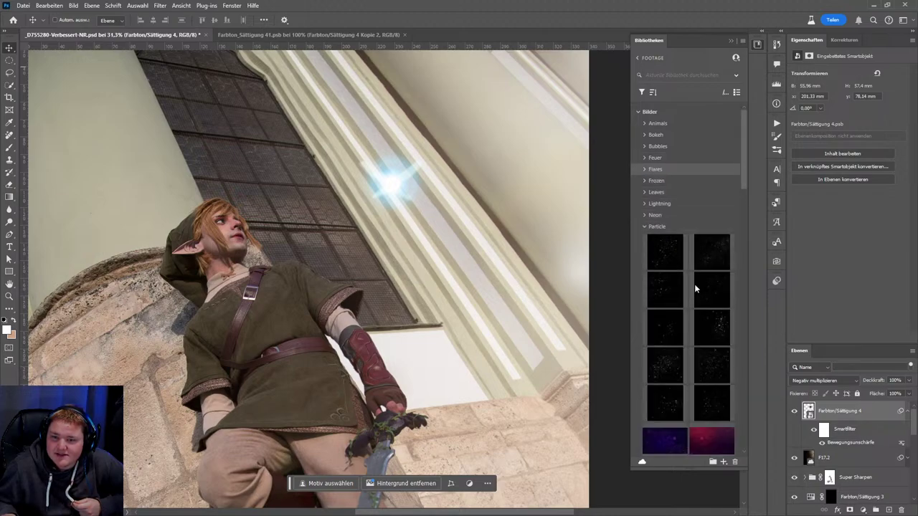
{"action": "scroll", "coordinate": [694, 284], "scroll_direction": "down", "scroll_amount": 3}
{"action": "scroll", "coordinate": [681, 301], "scroll_direction": "down", "scroll_amount": 3}
{"action": "scroll", "coordinate": [672, 213], "scroll_direction": "down", "scroll_amount": 2}
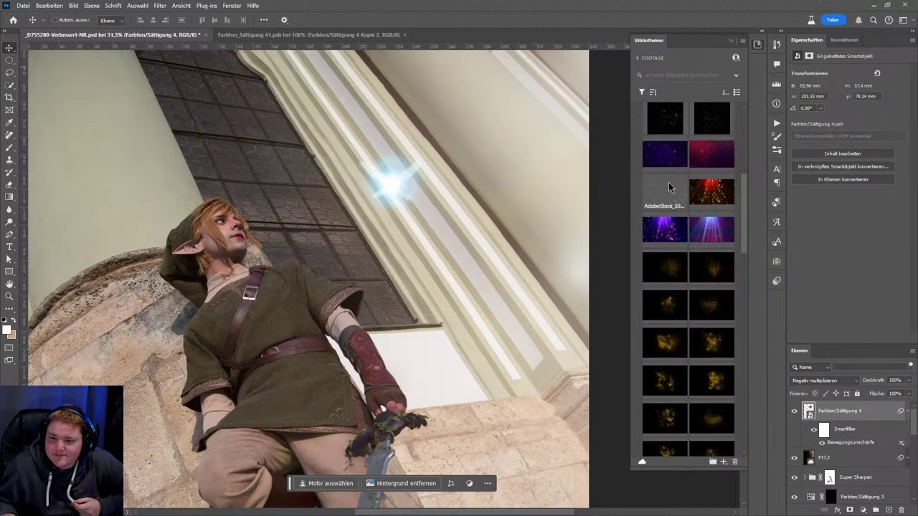
{"action": "scroll", "coordinate": [702, 365], "scroll_direction": "down", "scroll_amount": 2}
{"action": "scroll", "coordinate": [692, 373], "scroll_direction": "down", "scroll_amount": 3}
{"action": "scroll", "coordinate": [682, 385], "scroll_direction": "down", "scroll_amount": 3}
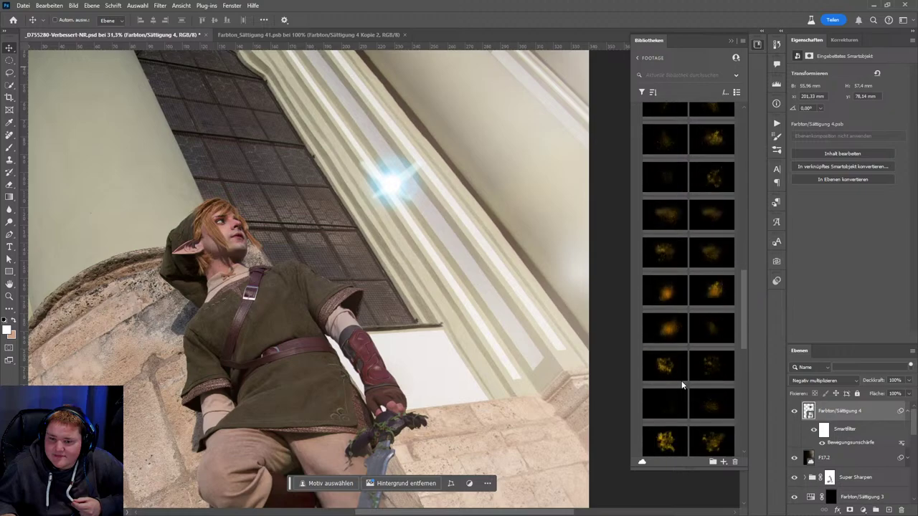
{"action": "scroll", "coordinate": [681, 385], "scroll_direction": "down", "scroll_amount": 3}
{"action": "scroll", "coordinate": [690, 391], "scroll_direction": "down", "scroll_amount": 3}
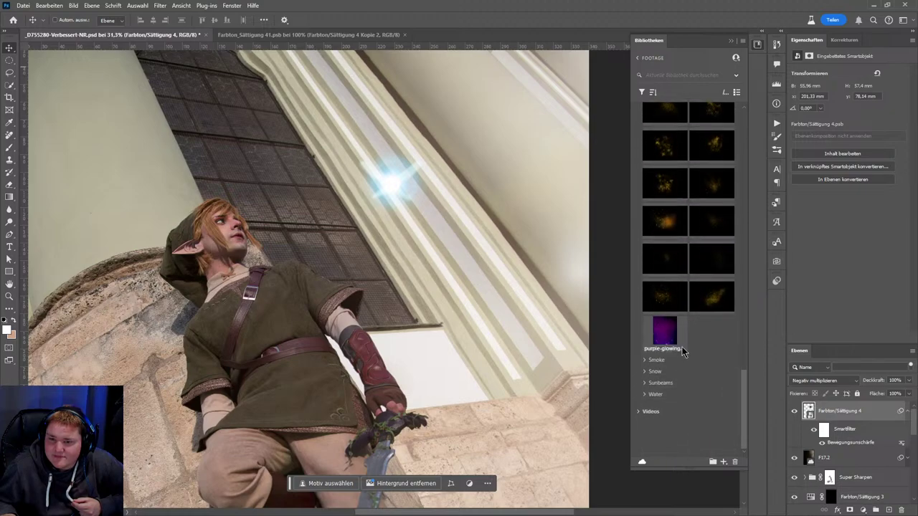
{"action": "scroll", "coordinate": [685, 337], "scroll_direction": "up", "scroll_amount": 2}
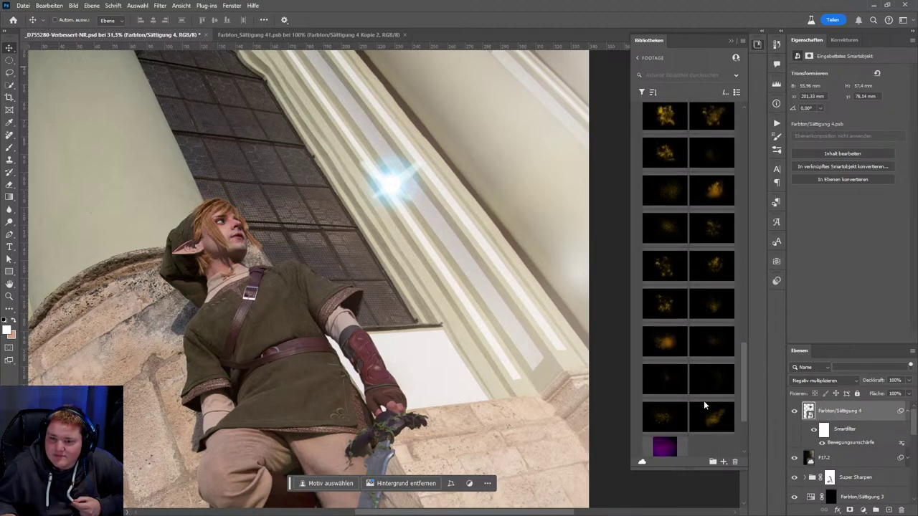
{"action": "scroll", "coordinate": [703, 403], "scroll_direction": "down", "scroll_amount": 1}
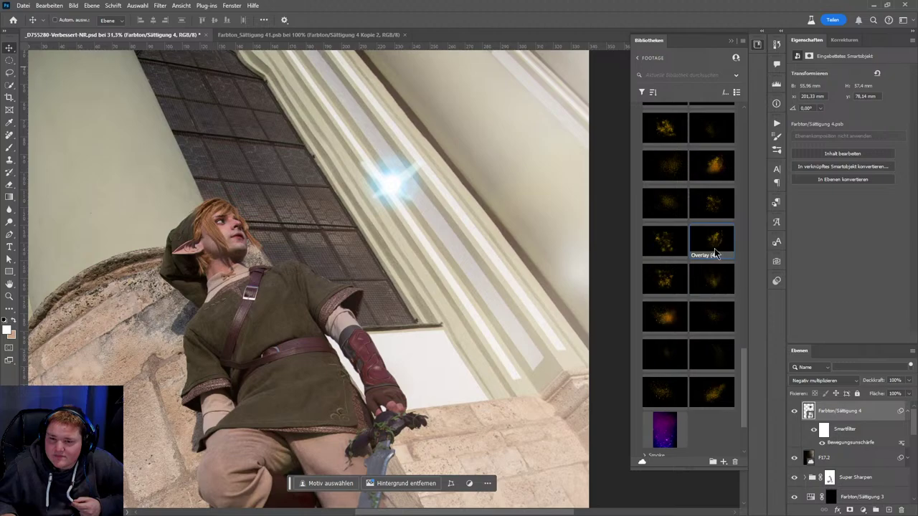
- Try the gold particle overlays Overlay (42) and Overlay (50) on the scene, then discard them
{"action": "left_click_drag", "start_coordinate": [714, 240], "coordinate": [415, 228]}
{"action": "left_click", "coordinate": [504, 19]}
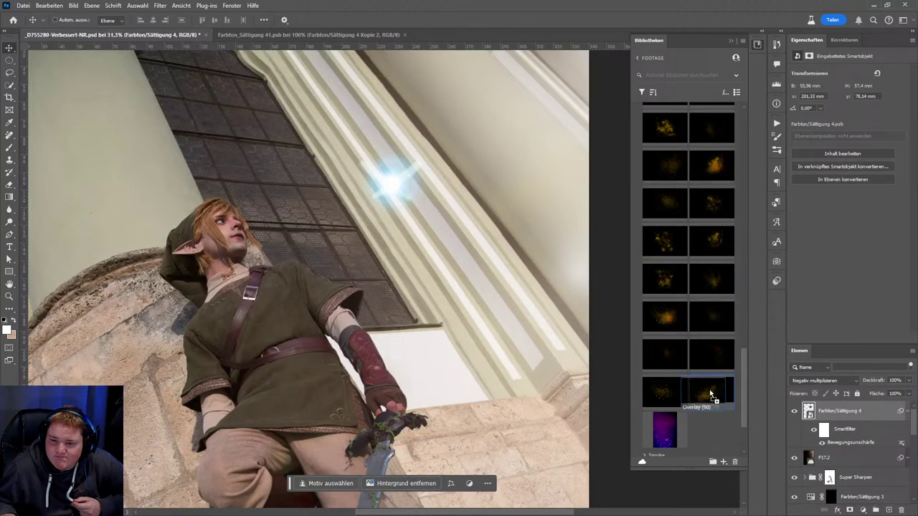
{"action": "left_click_drag", "start_coordinate": [717, 393], "coordinate": [459, 330]}
{"action": "left_click", "coordinate": [519, 20]}
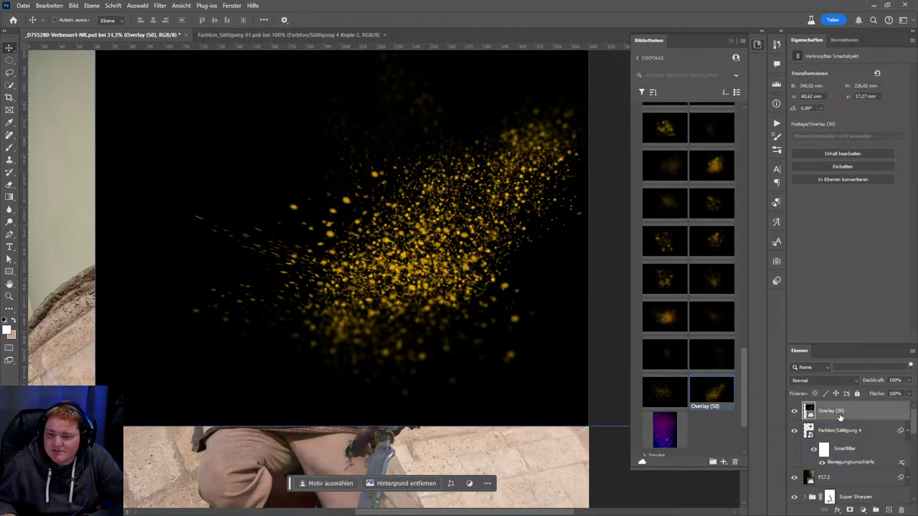
{"action": "key", "text": "ctrl+z"}
- Return to the Particle images and drag a sparkle particle image onto the canvas
{"action": "scroll", "coordinate": [691, 283], "scroll_direction": "up", "scroll_amount": 5}
{"action": "scroll", "coordinate": [690, 287], "scroll_direction": "up", "scroll_amount": 3}
{"action": "scroll", "coordinate": [691, 291], "scroll_direction": "up", "scroll_amount": 3}
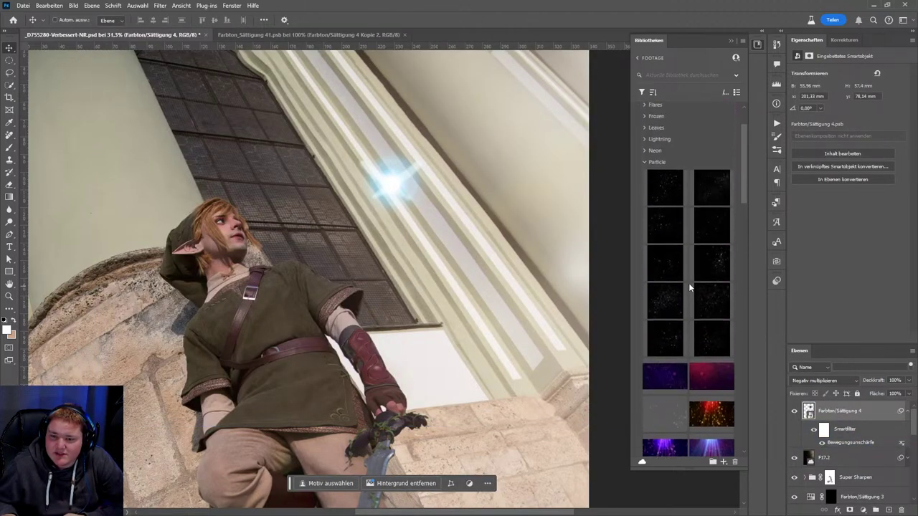
{"action": "scroll", "coordinate": [672, 371], "scroll_direction": "down", "scroll_amount": 1}
{"action": "left_click_drag", "start_coordinate": [661, 373], "coordinate": [416, 237]}
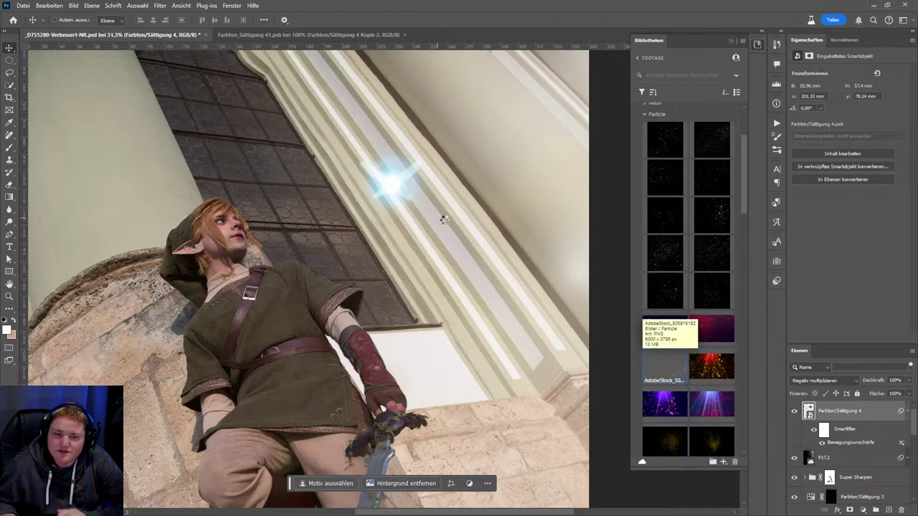
- Scale the sparkle particle image to about 16% over the fairy glow and commit it
{"action": "left_click_drag", "start_coordinate": [137, 217], "coordinate": [379, 188]}
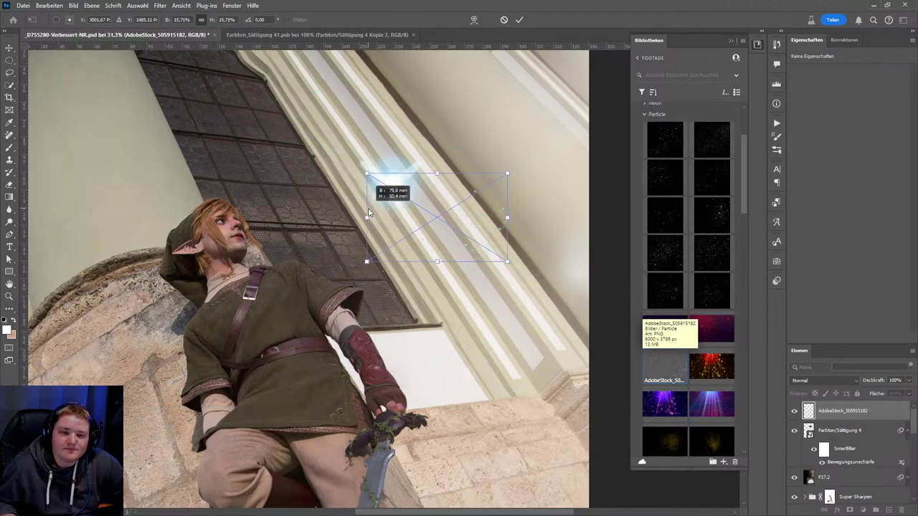
{"action": "mouse_move", "coordinate": [449, 190]}
{"action": "left_mouse_down"}
{"action": "mouse_move", "coordinate": [404, 179]}
{"action": "mouse_move", "coordinate": [455, 192]}
{"action": "mouse_move", "coordinate": [414, 190]}
{"action": "left_mouse_up"}
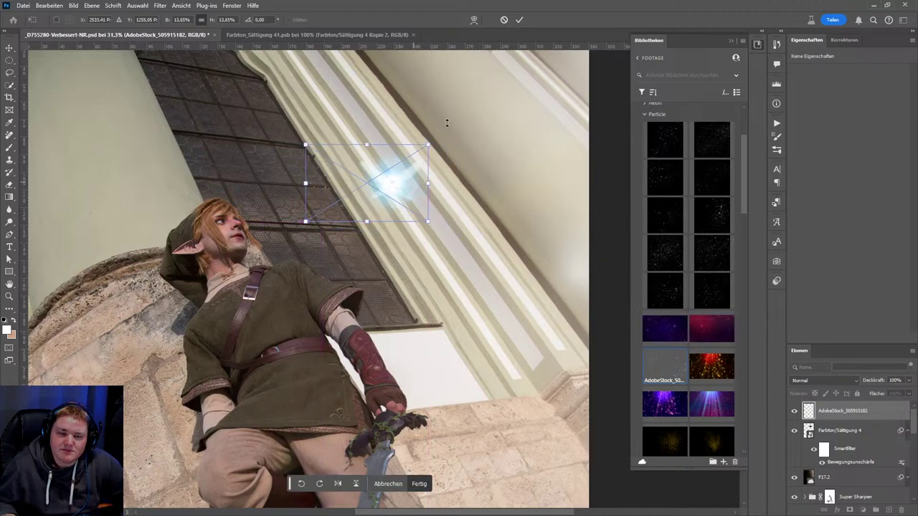
{"action": "left_click", "coordinate": [521, 20]}
- Shift the AdobeStock particle layer slightly right over the fairy glow
{"action": "scroll", "coordinate": [365, 194], "scroll_direction": "up", "scroll_amount": 3}
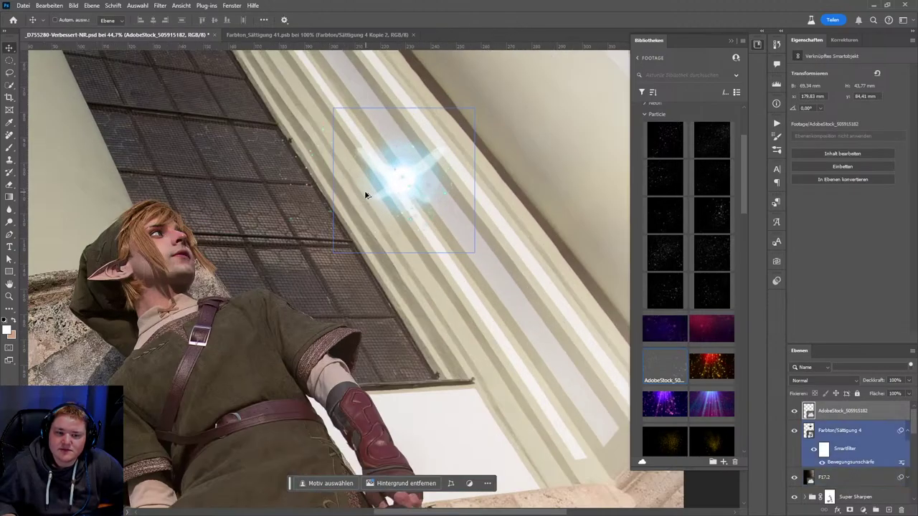
{"action": "scroll", "coordinate": [364, 194], "scroll_direction": "up", "scroll_amount": 3}
{"action": "scroll", "coordinate": [364, 194], "scroll_direction": "down", "scroll_amount": 2}
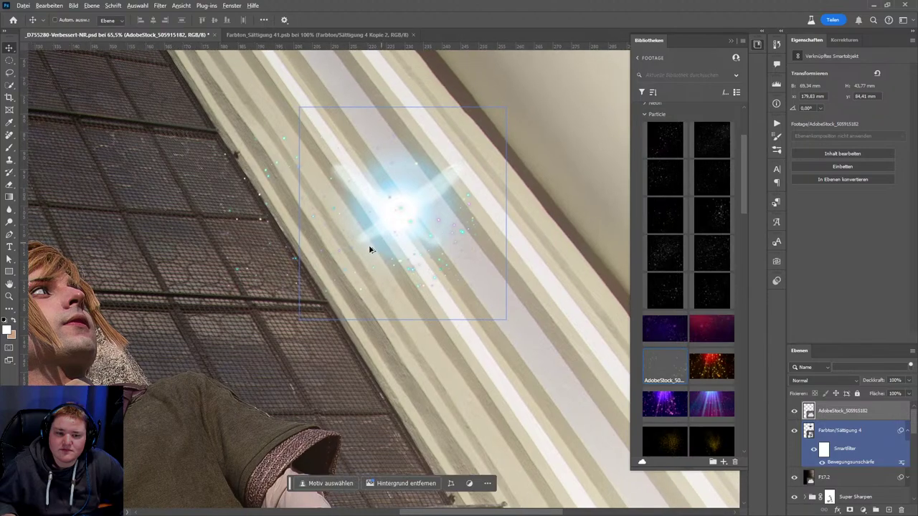
{"action": "scroll", "coordinate": [371, 248], "scroll_direction": "up", "scroll_amount": 2}
{"action": "scroll", "coordinate": [357, 245], "scroll_direction": "down", "scroll_amount": 2}
{"action": "scroll", "coordinate": [428, 246], "scroll_direction": "down", "scroll_amount": 2}
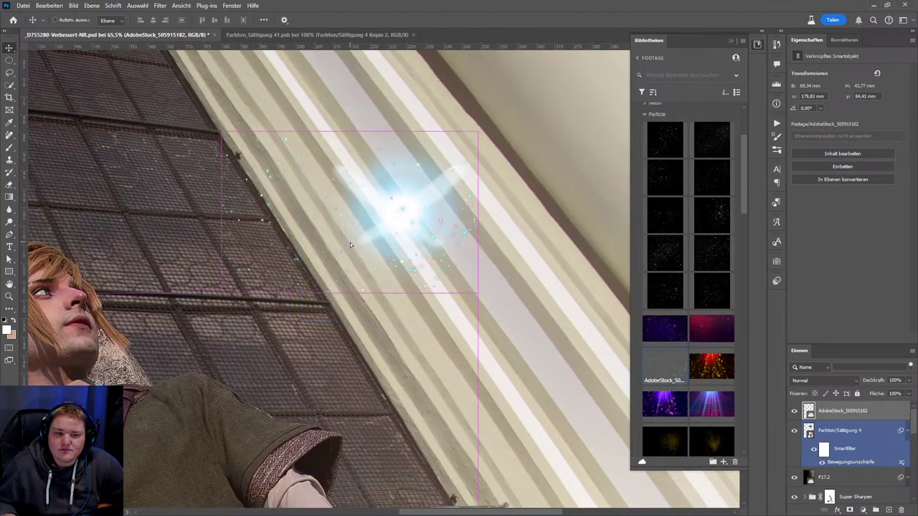
{"action": "mouse_move", "coordinate": [350, 242]}
{"action": "left_mouse_down"}
{"action": "mouse_move", "coordinate": [394, 252]}
{"action": "mouse_move", "coordinate": [387, 246]}
{"action": "left_mouse_up"}
{"action": "scroll", "coordinate": [401, 250], "scroll_direction": "up", "scroll_amount": 1}
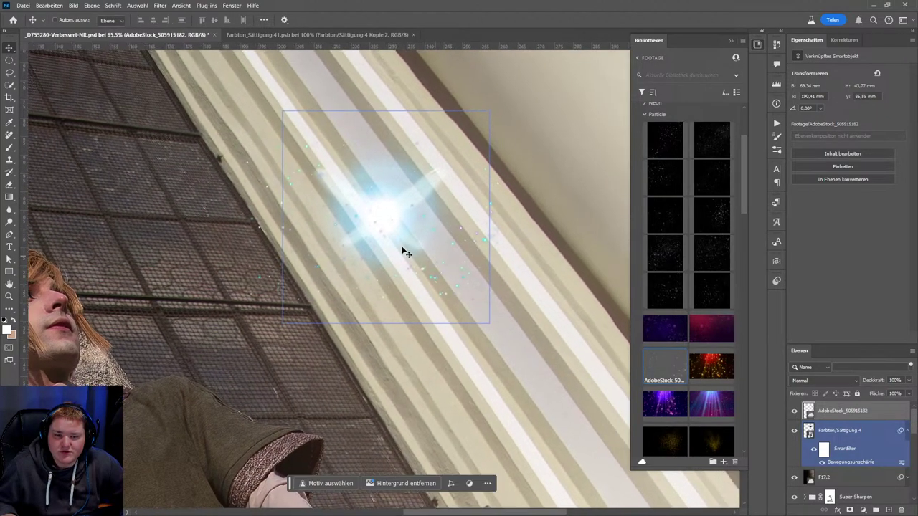
{"action": "scroll", "coordinate": [402, 249], "scroll_direction": "up", "scroll_amount": 1}
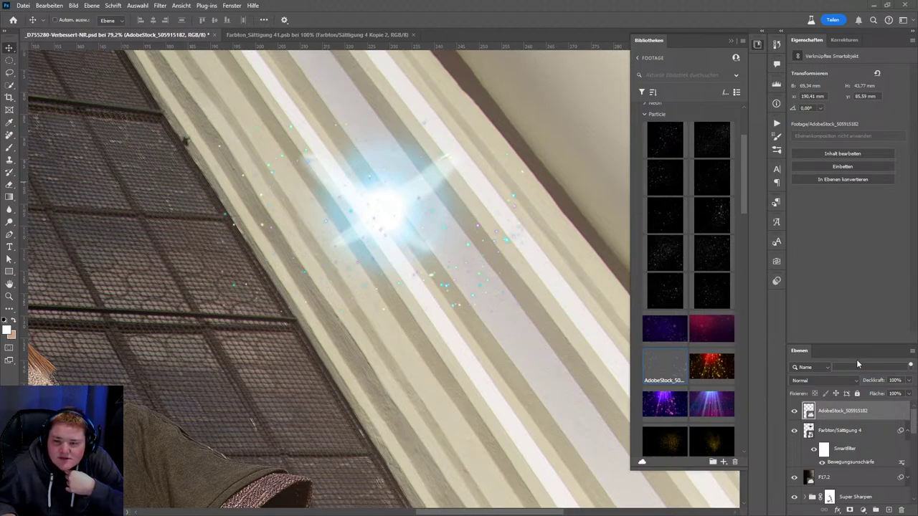
- Select the Farbton/Sättigung 4 layer, then the F17.2 layer
{"action": "left_click", "coordinate": [840, 425]}
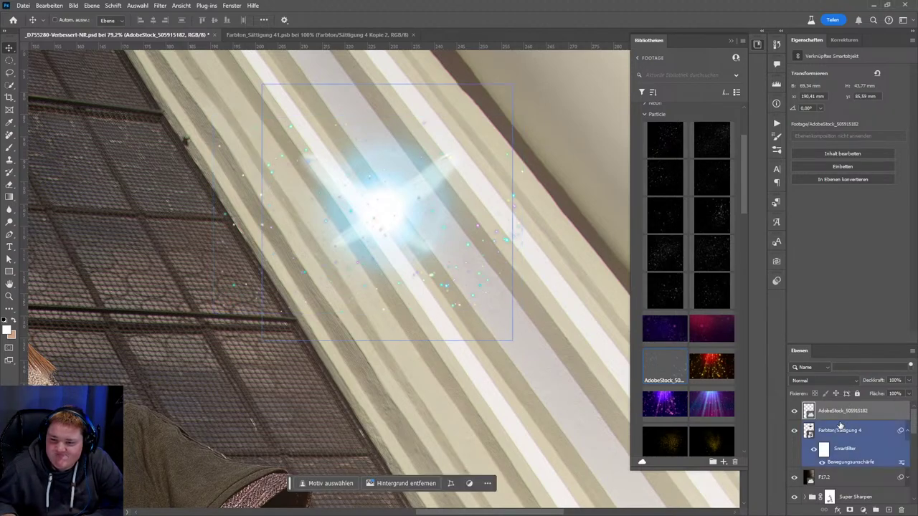
{"action": "left_click", "coordinate": [522, 332], "text": "ctrl"}
{"action": "scroll", "coordinate": [341, 302], "scroll_direction": "down", "scroll_amount": 4, "text": "alt"}
{"action": "scroll", "coordinate": [341, 303], "scroll_direction": "down", "scroll_amount": 3, "text": "alt"}
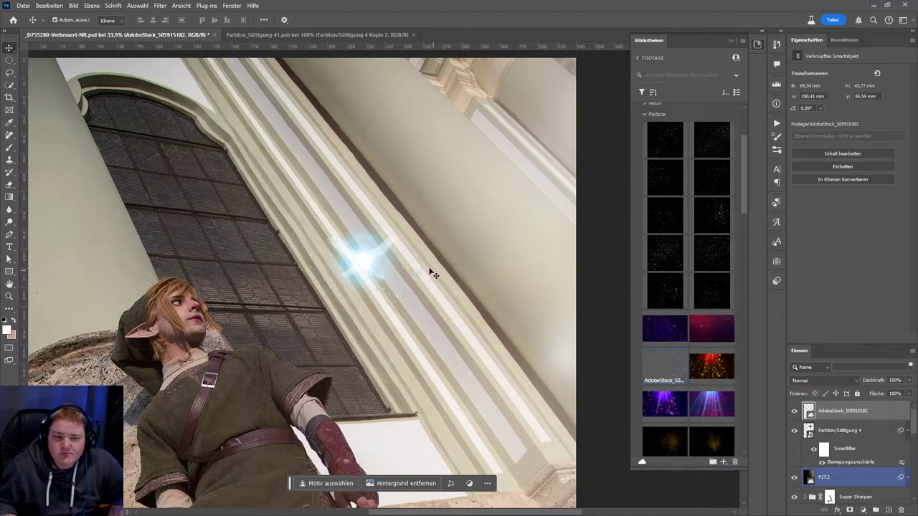
- Enlarge the AdobeStock particle layer and reposition it across the fairy glow
{"action": "left_click", "coordinate": [432, 274]}
{"action": "key", "text": "ctrl+t"}
{"action": "left_click_drag", "start_coordinate": [419, 263], "coordinate": [510, 263]}
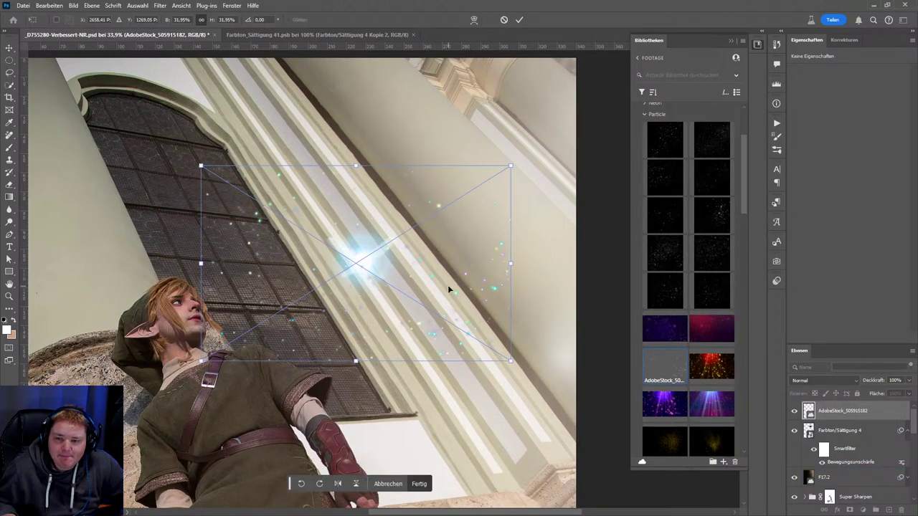
{"action": "left_click_drag", "start_coordinate": [448, 289], "coordinate": [437, 273]}
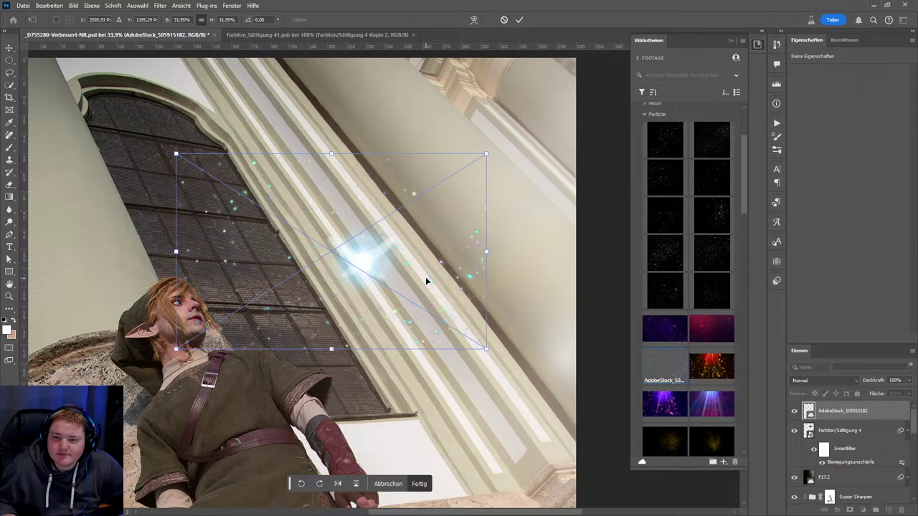
{"action": "left_click_drag", "start_coordinate": [373, 264], "coordinate": [379, 266]}
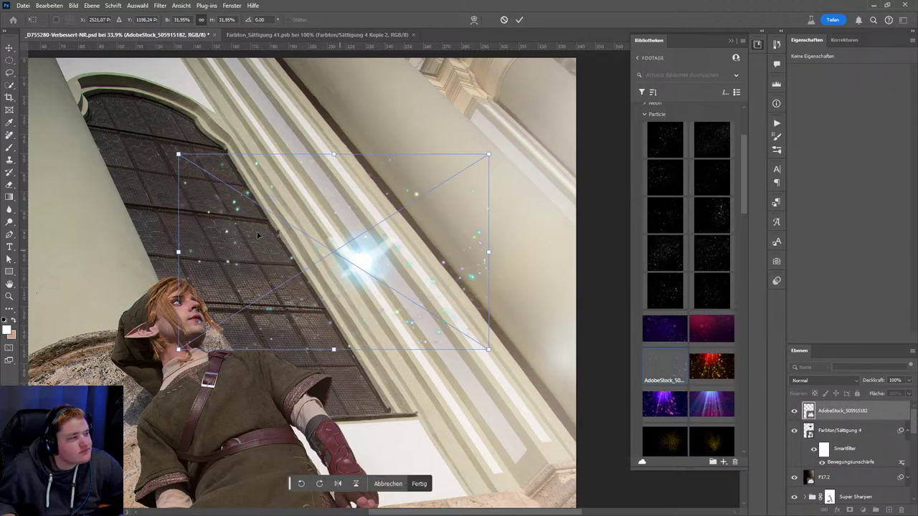
{"action": "left_click_drag", "start_coordinate": [370, 252], "coordinate": [391, 254]}
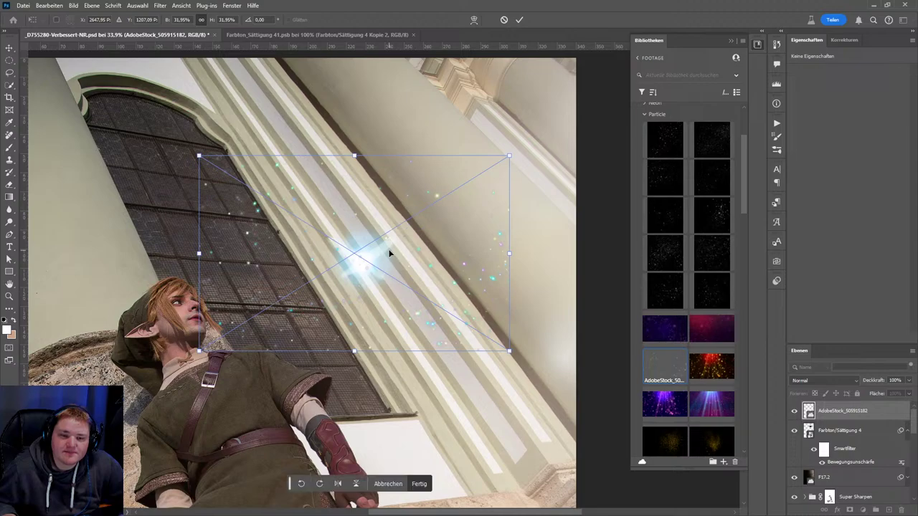
{"action": "left_click", "coordinate": [519, 21]}
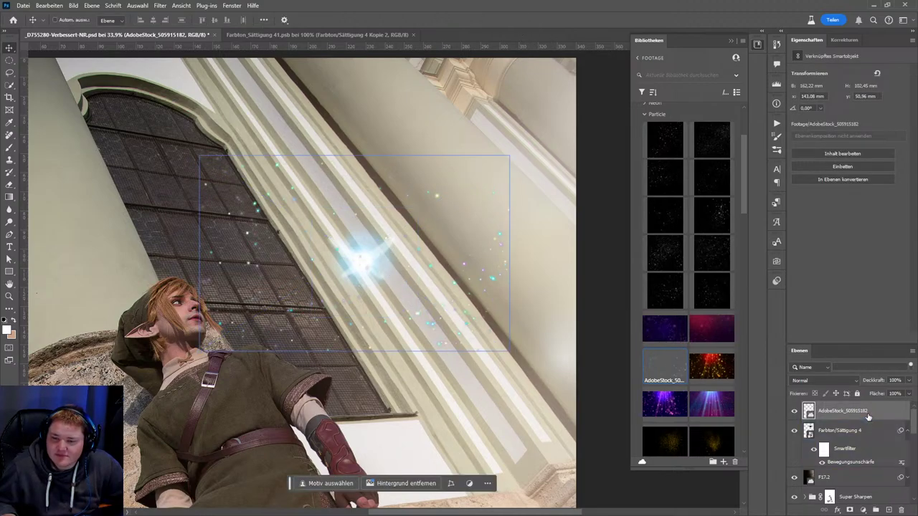
{"action": "mouse_move", "coordinate": [423, 316]}
{"action": "left_mouse_down"}
{"action": "mouse_move", "coordinate": [362, 289]}
{"action": "mouse_move", "coordinate": [471, 276]}
{"action": "mouse_move", "coordinate": [385, 307]}
{"action": "left_mouse_up"}
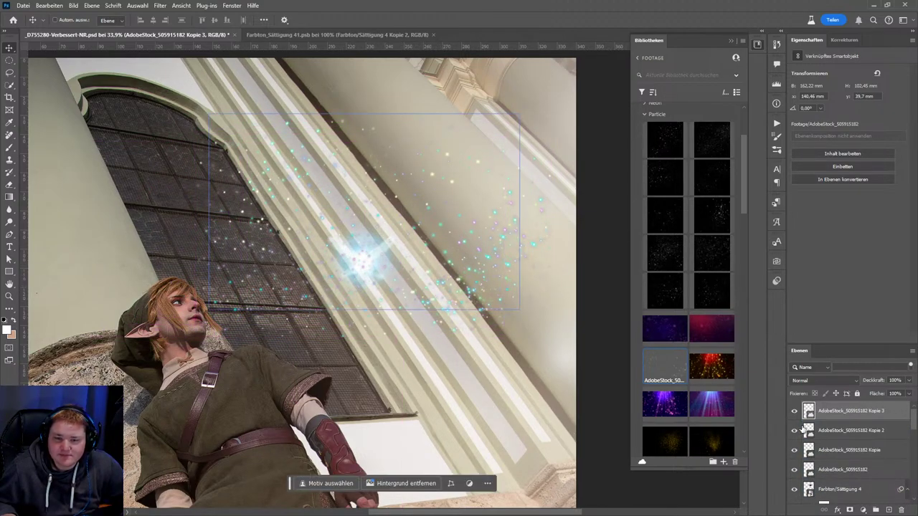
- Make several copies of the particle layer and convert them into one smart object
{"action": "left_click_drag", "start_coordinate": [852, 410], "coordinate": [861, 475]}
{"action": "left_click", "coordinate": [860, 471], "text": "shift"}
{"action": "right_click", "coordinate": [860, 471]}
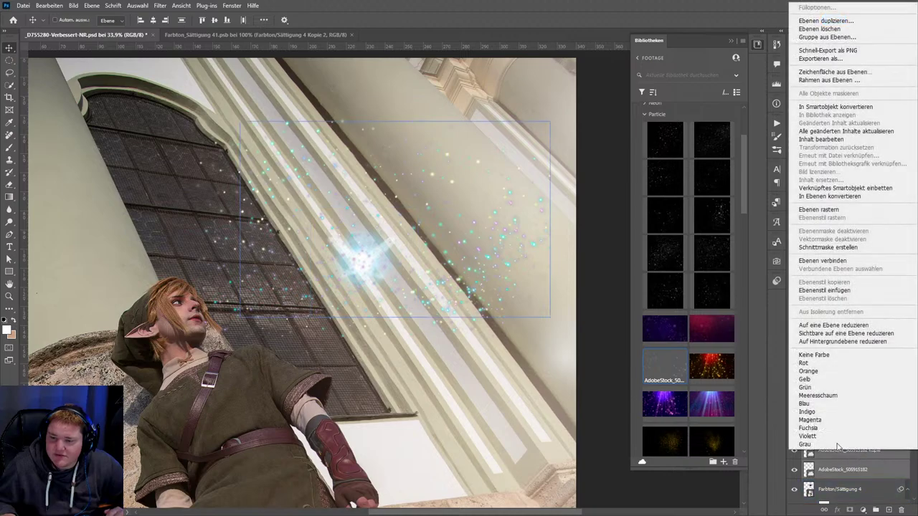
{"action": "left_click", "coordinate": [846, 106]}
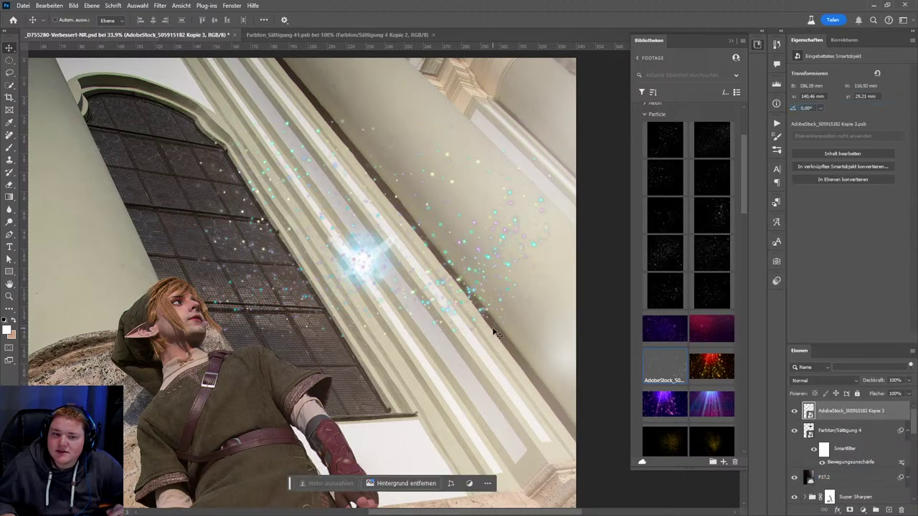
- Add a clipped Hue/Saturation layer that colorizes the particles cyan, hue about 193, slightly darker
{"action": "left_click", "coordinate": [844, 39]}
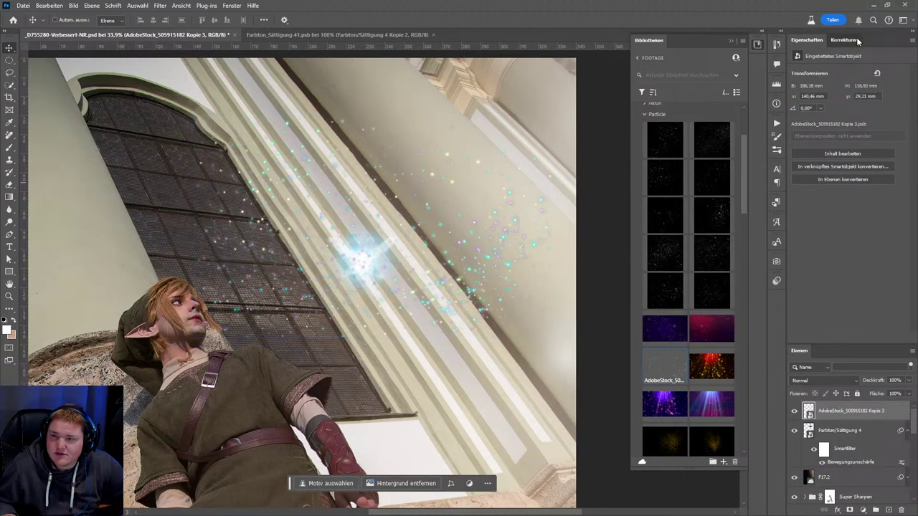
{"action": "left_click", "coordinate": [881, 222]}
{"action": "left_click", "coordinate": [817, 420], "text": "alt"}
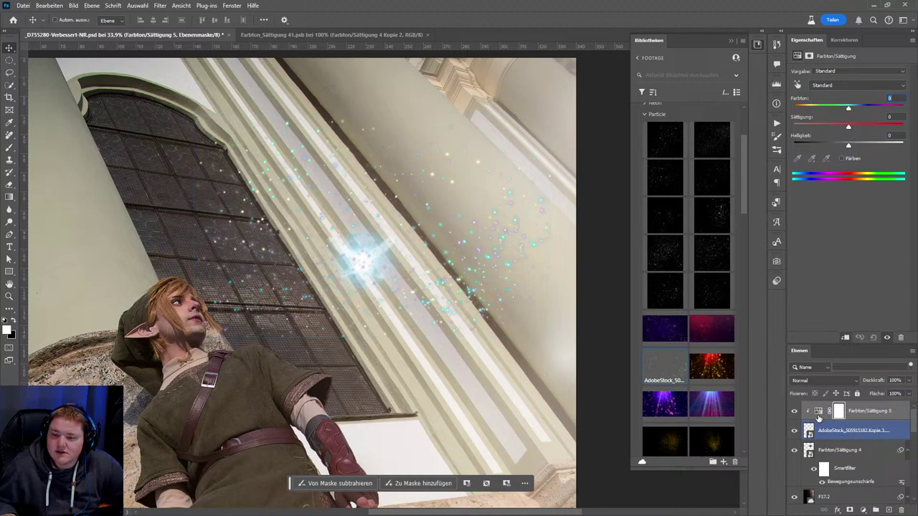
{"action": "left_click", "coordinate": [841, 158]}
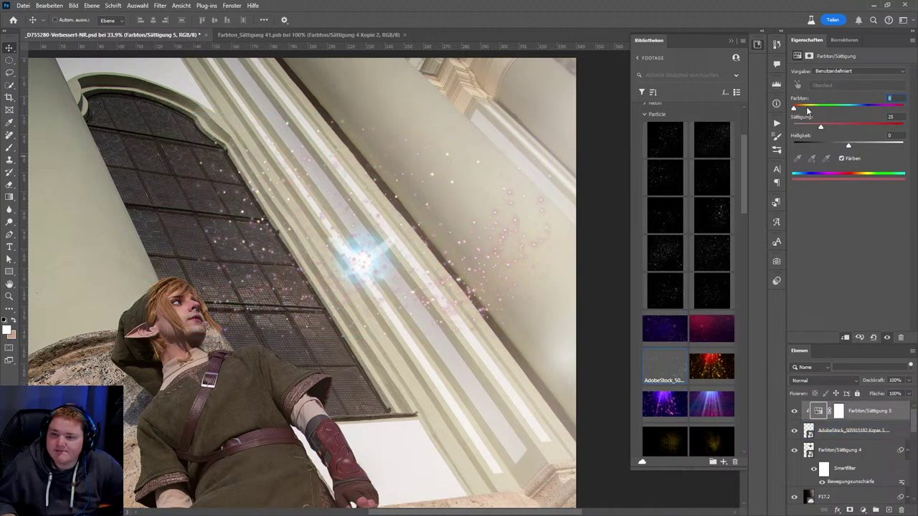
{"action": "left_click_drag", "start_coordinate": [807, 110], "coordinate": [853, 110]}
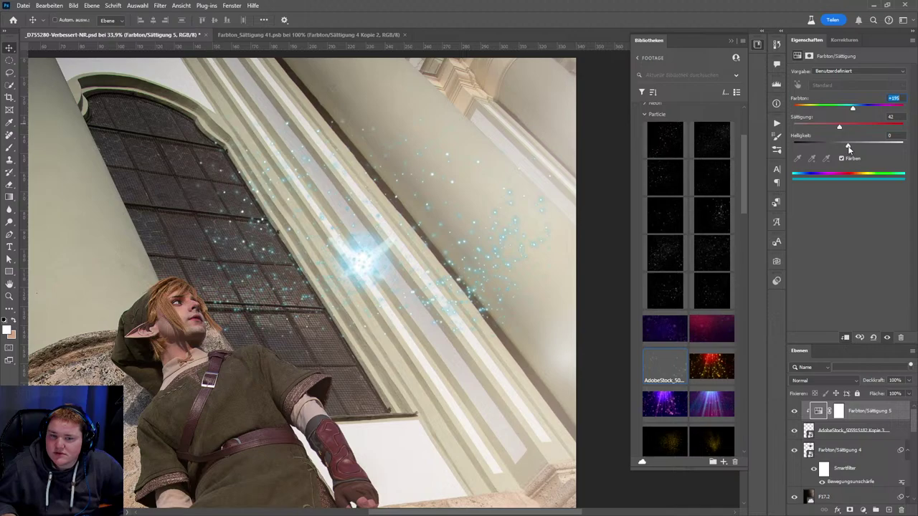
{"action": "left_click_drag", "start_coordinate": [854, 147], "coordinate": [836, 147]}
- Scale the particle smart object to about 182% and move it up-left, undoing a trial invert
{"action": "left_click", "coordinate": [841, 428]}
{"action": "key", "text": "ctrl+t"}
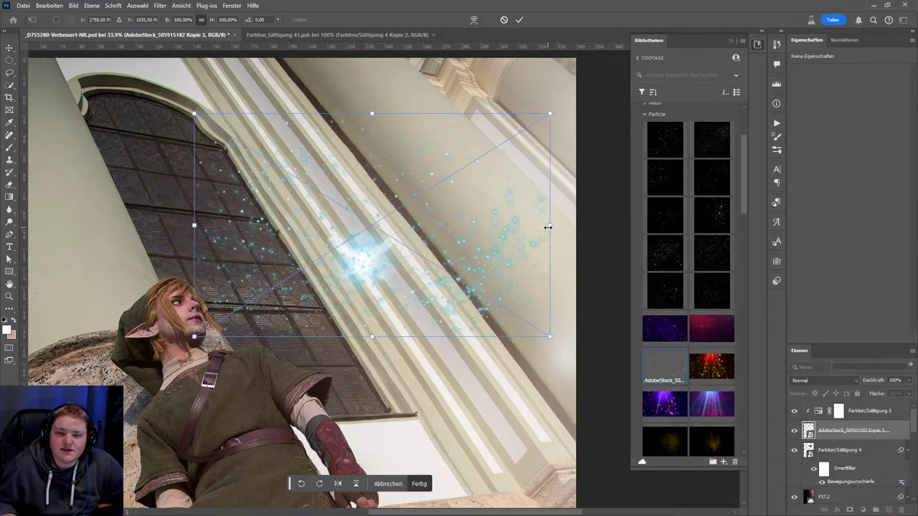
{"action": "left_click_drag", "start_coordinate": [548, 228], "coordinate": [698, 226]}
{"action": "scroll", "coordinate": [485, 294], "scroll_direction": "down", "scroll_amount": 3}
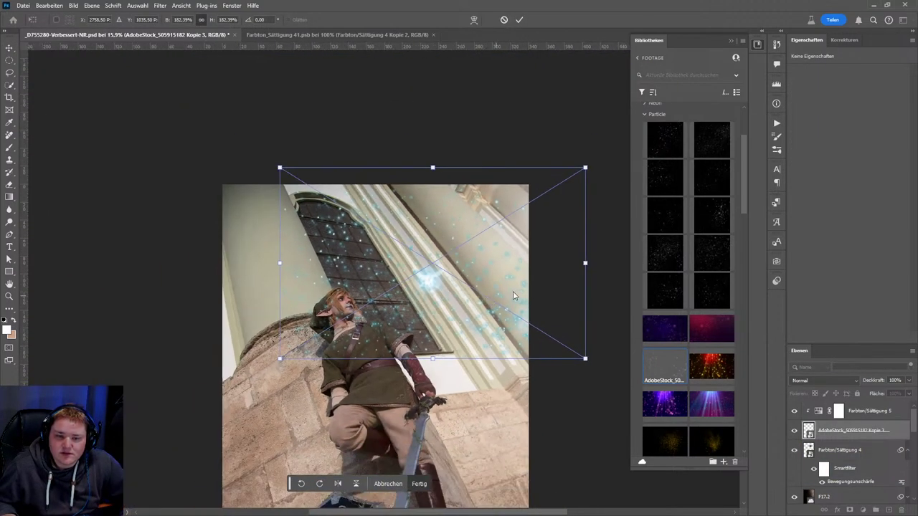
{"action": "mouse_move", "coordinate": [513, 295]}
{"action": "left_mouse_down"}
{"action": "mouse_move", "coordinate": [454, 269]}
{"action": "mouse_move", "coordinate": [468, 273]}
{"action": "left_mouse_up"}
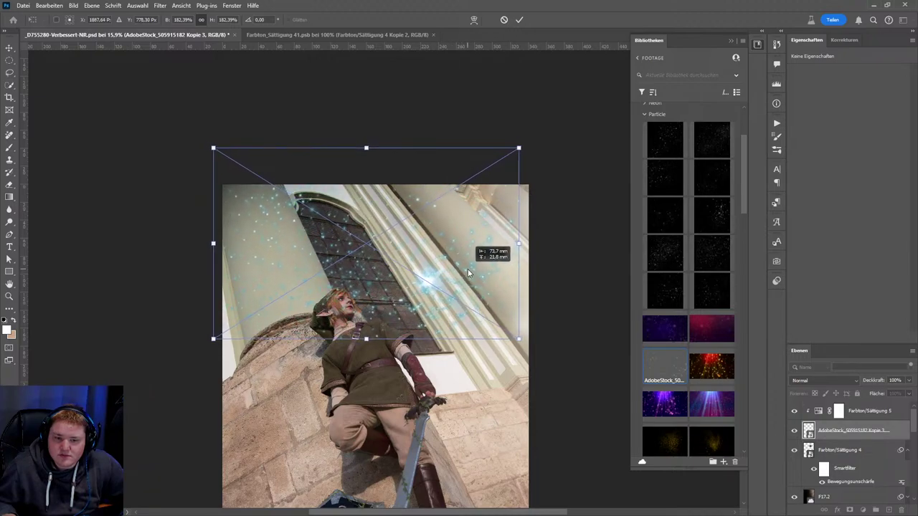
{"action": "key", "text": "Return"}
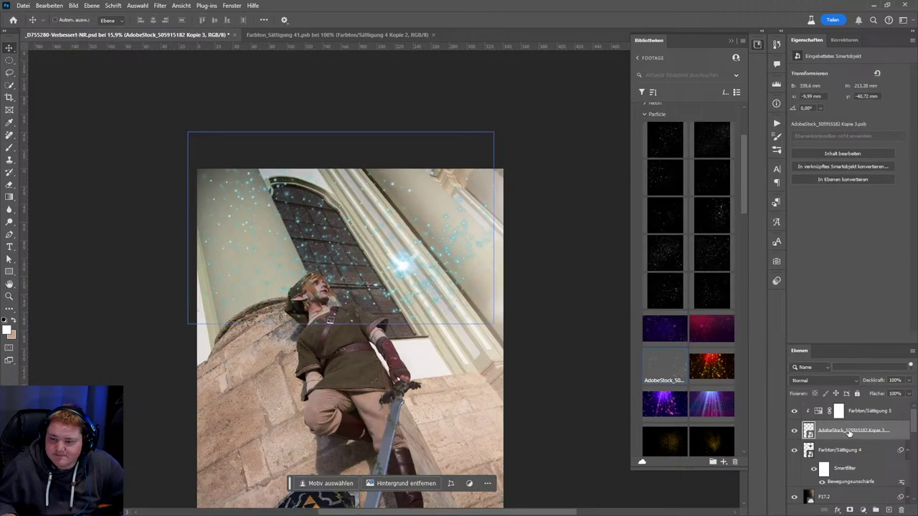
{"action": "key", "text": "ctrl+i"}
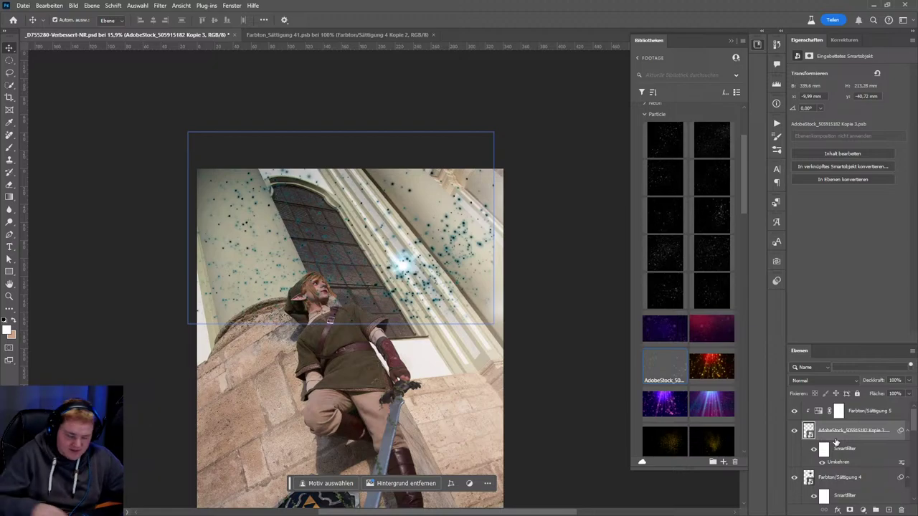
{"action": "key", "text": "ctrl+z"}
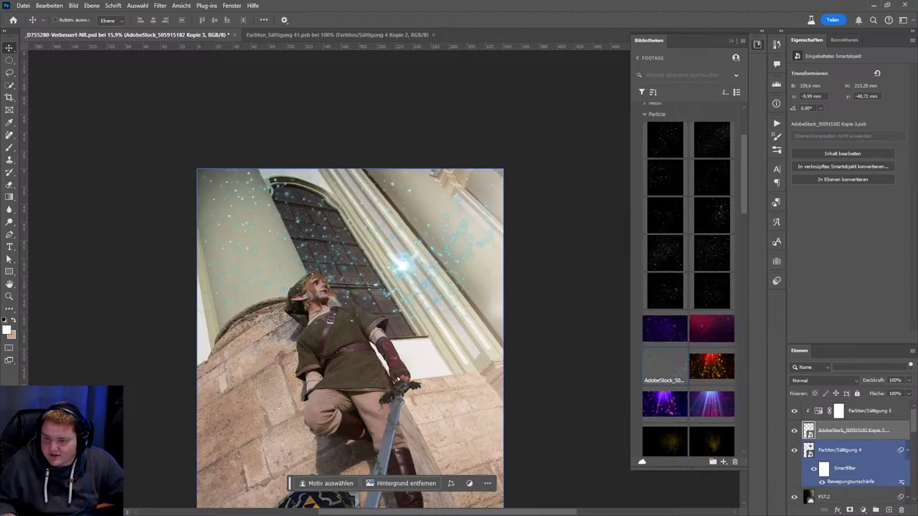
- Add a black mask to the particles and paint a sparkle trail from the fairy toward the elf's face
{"action": "left_click", "coordinate": [849, 509], "text": "alt"}
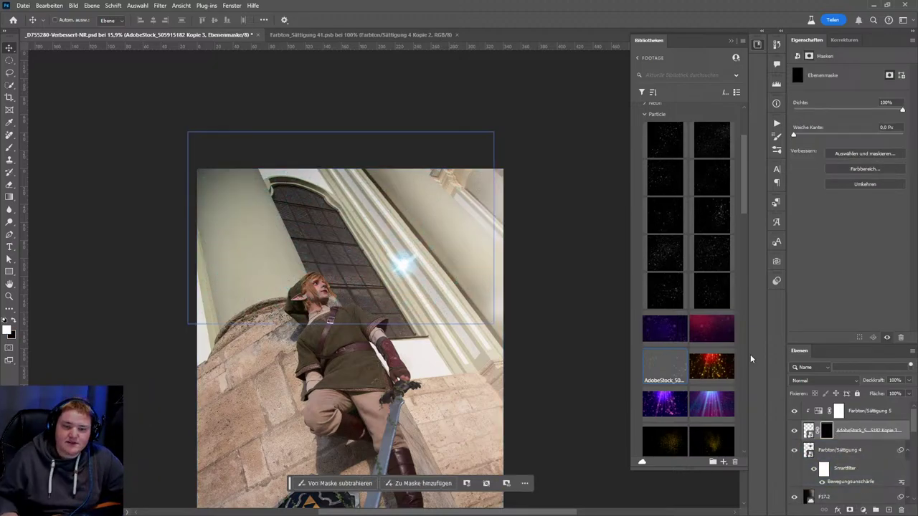
{"action": "scroll", "coordinate": [358, 266], "scroll_direction": "up", "scroll_amount": 3}
{"action": "scroll", "coordinate": [368, 258], "scroll_direction": "up", "scroll_amount": 2}
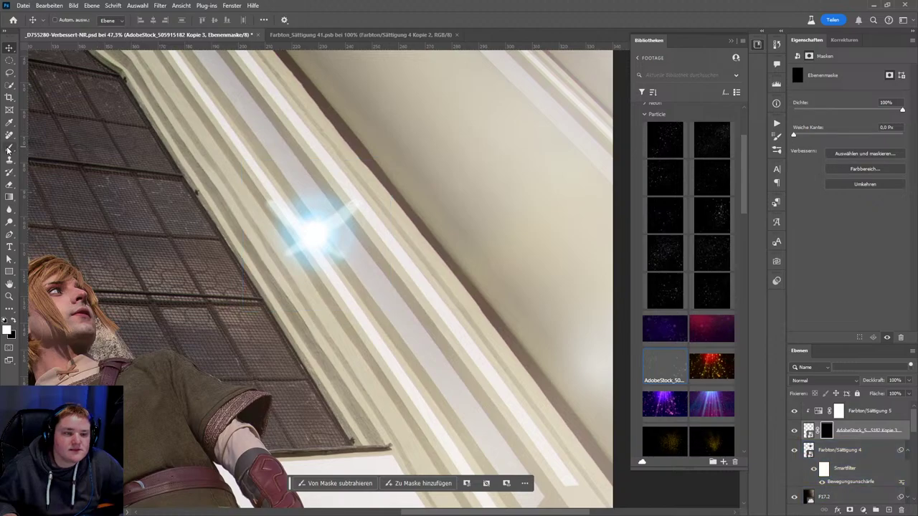
{"action": "key", "text": "b"}
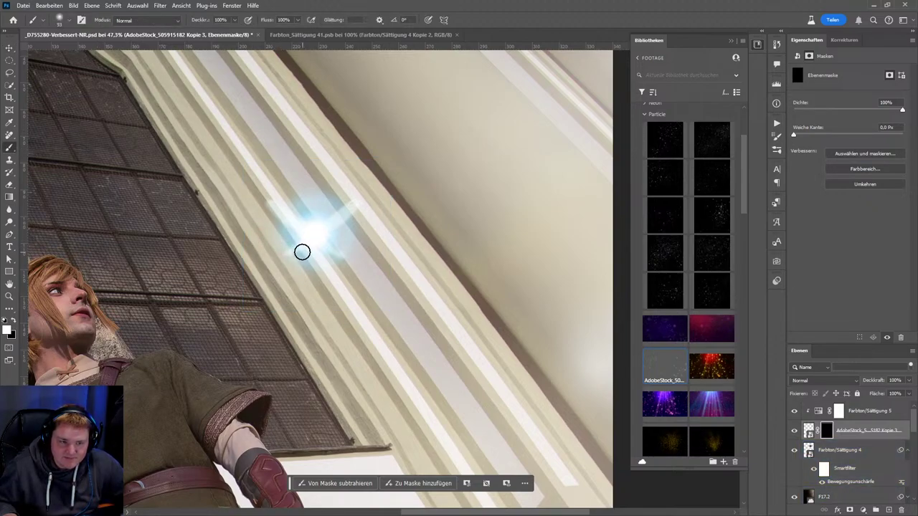
{"action": "mouse_move", "coordinate": [302, 252]}
{"action": "left_mouse_down"}
{"action": "mouse_move", "coordinate": [242, 254]}
{"action": "mouse_move", "coordinate": [185, 335]}
{"action": "left_mouse_up"}
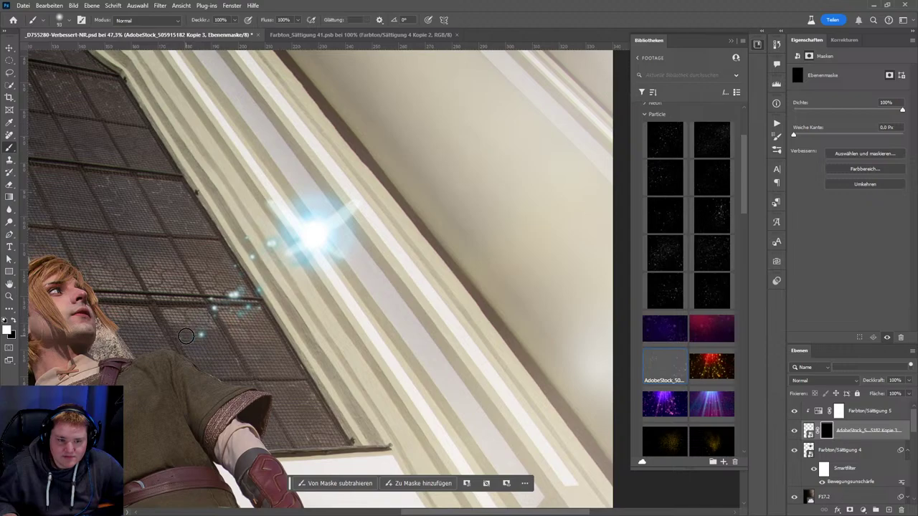
{"action": "left_click_drag", "start_coordinate": [266, 244], "coordinate": [190, 331]}
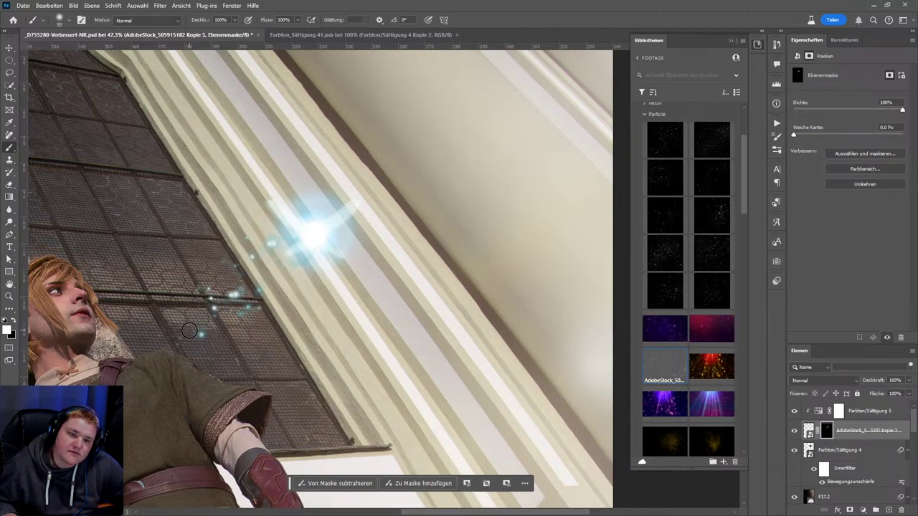
- Enlarge the brush and adjust the view so the elf and fairy are fully visible
{"action": "left_click_drag", "start_coordinate": [261, 296], "coordinate": [332, 249]}
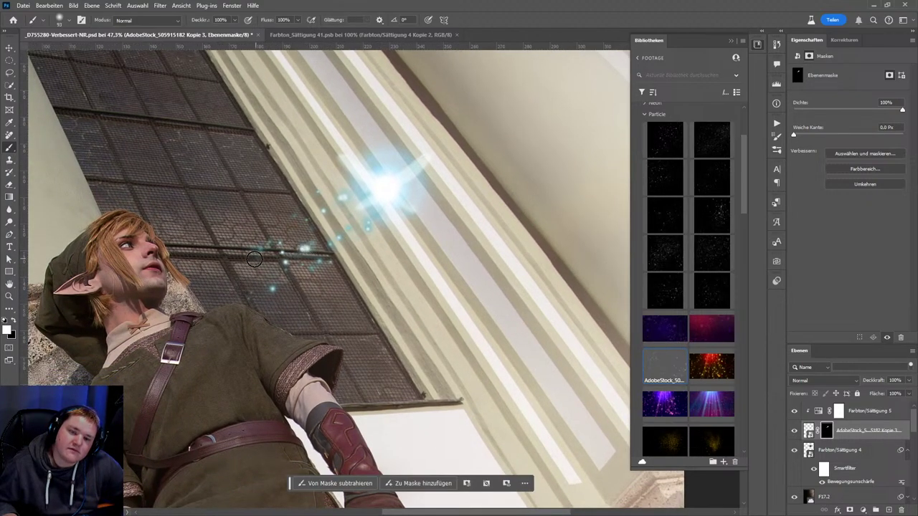
{"action": "right_click", "coordinate": [256, 260], "text": "alt"}
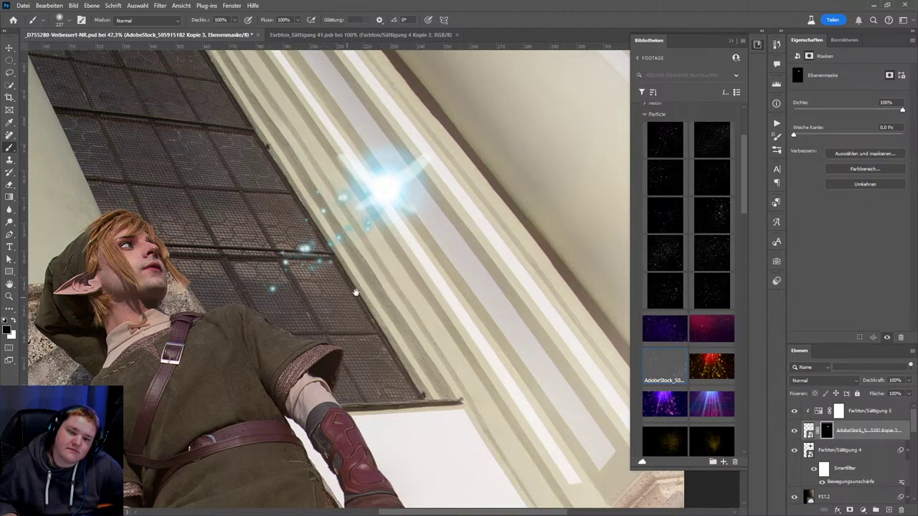
{"action": "scroll", "coordinate": [390, 295], "scroll_direction": "down", "scroll_amount": 3}
{"action": "scroll", "coordinate": [389, 294], "scroll_direction": "down", "scroll_amount": 2}
{"action": "scroll", "coordinate": [438, 282], "scroll_direction": "up", "scroll_amount": 2}
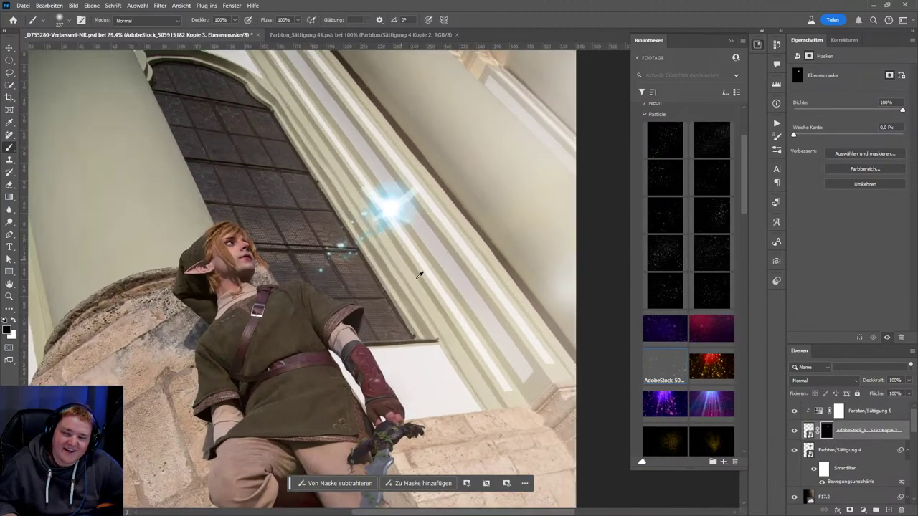
{"action": "scroll", "coordinate": [418, 268], "scroll_direction": "up", "scroll_amount": 2}
{"action": "left_click_drag", "start_coordinate": [420, 232], "coordinate": [408, 236]}
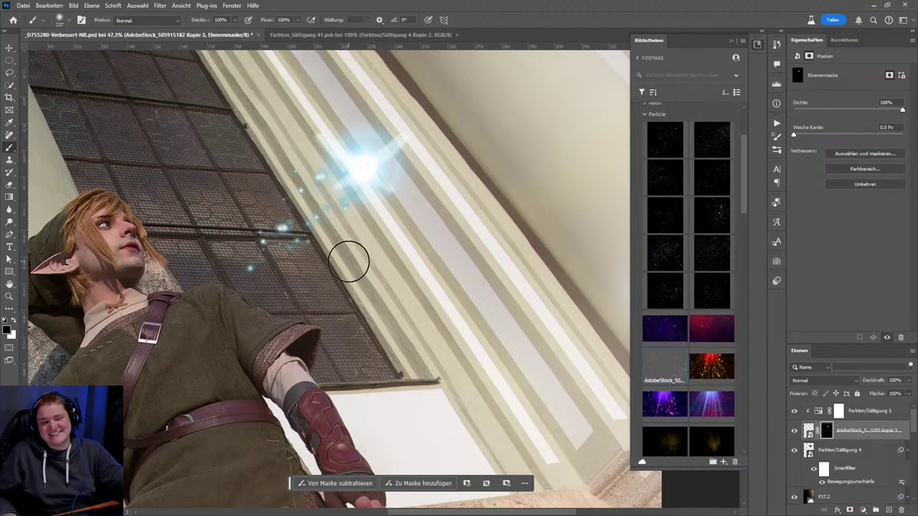
{"action": "scroll", "coordinate": [356, 266], "scroll_direction": "down", "scroll_amount": 3}
{"action": "scroll", "coordinate": [341, 208], "scroll_direction": "up", "scroll_amount": 3}
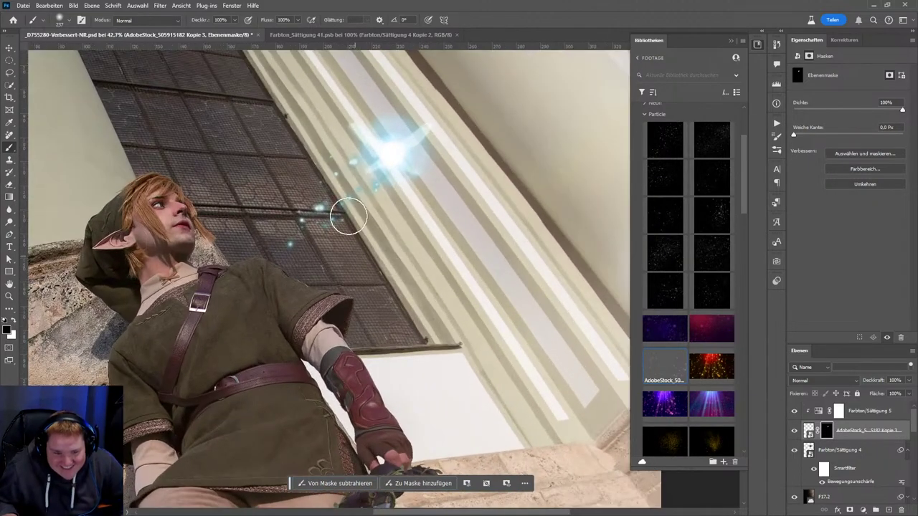
{"action": "left_click_drag", "start_coordinate": [345, 199], "coordinate": [339, 227]}
- Duplicate the particle and tint layers and give the particle copy a Gaussian Blur of about 23.5 px
{"action": "left_click", "coordinate": [866, 430]}
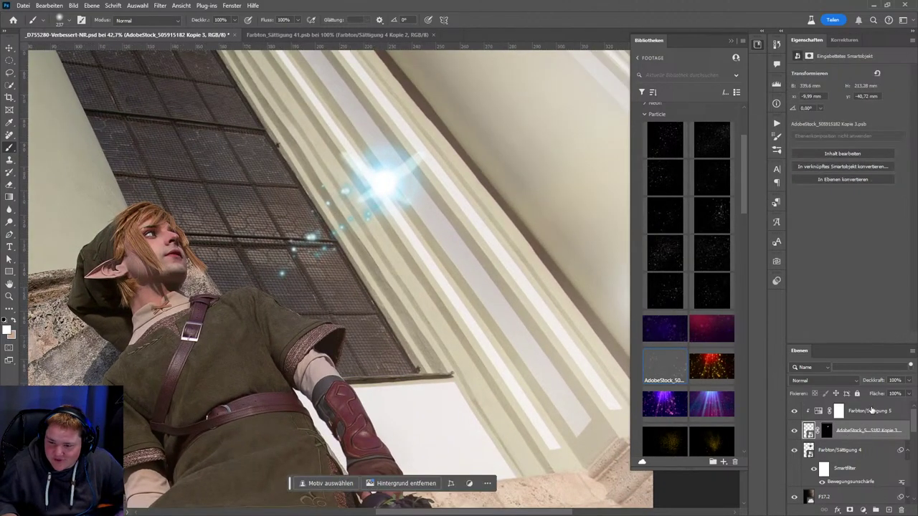
{"action": "key", "text": "ctrl+j"}
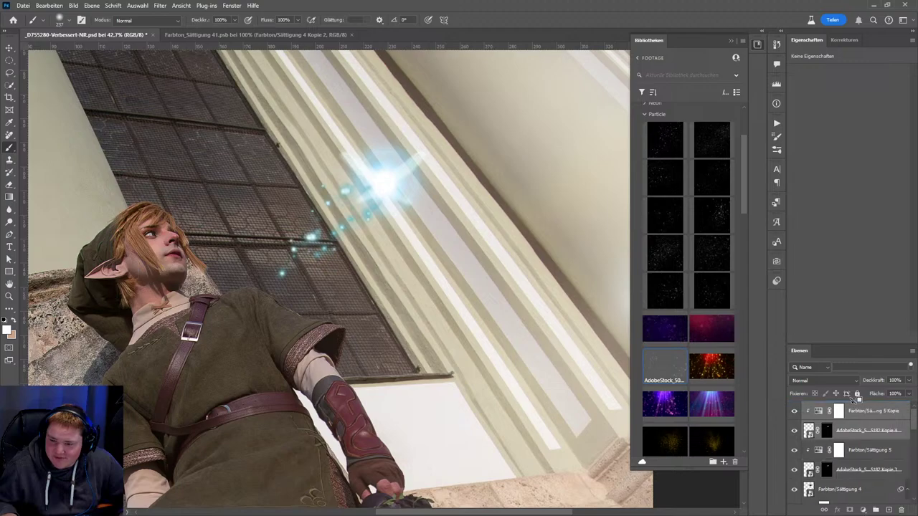
{"action": "left_click", "coordinate": [814, 431]}
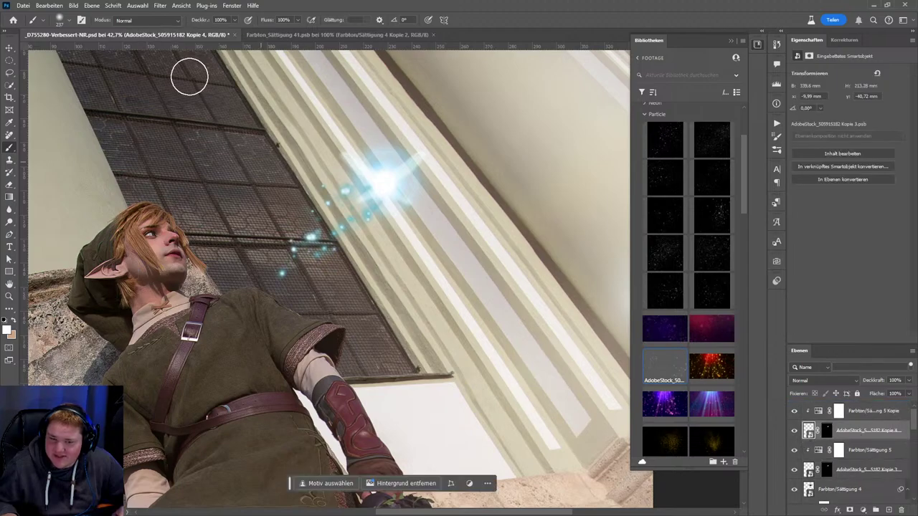
{"action": "left_click", "coordinate": [160, 5]}
{"action": "left_click", "coordinate": [175, 25]}
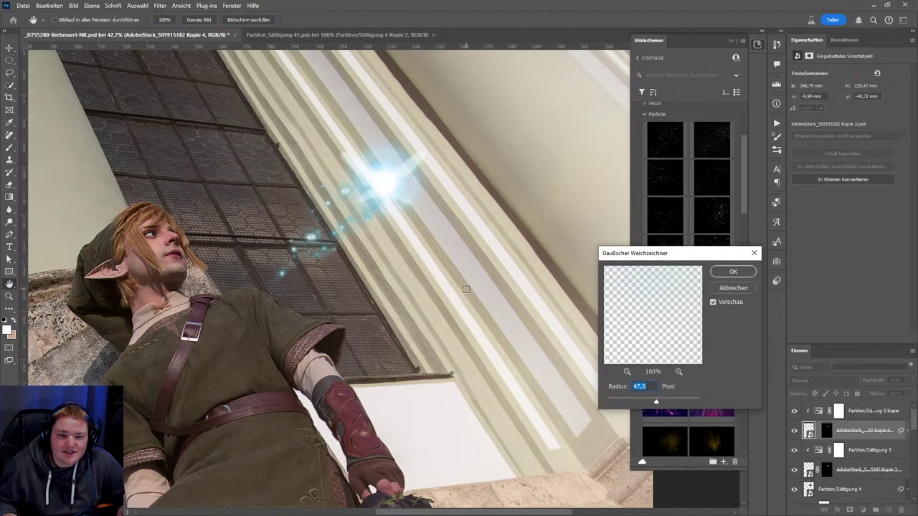
{"action": "left_click_drag", "start_coordinate": [654, 403], "coordinate": [638, 402]}
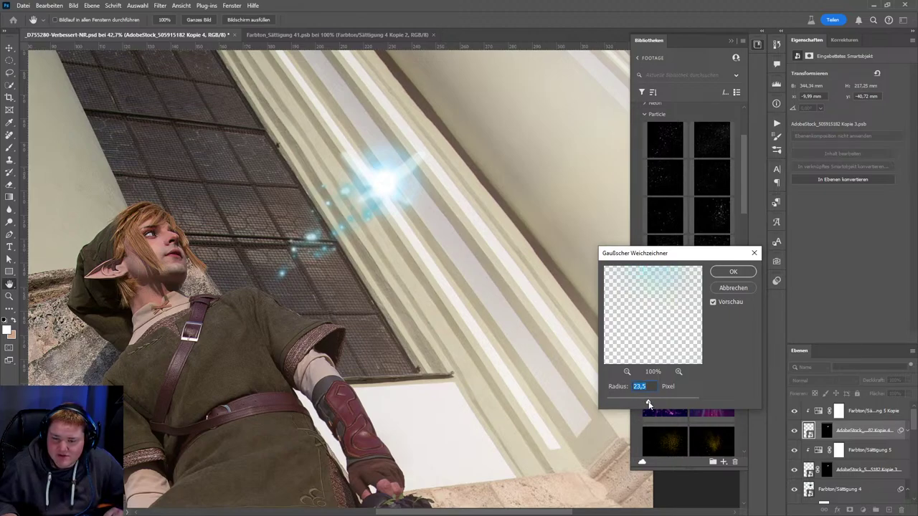
{"action": "left_click", "coordinate": [732, 273]}
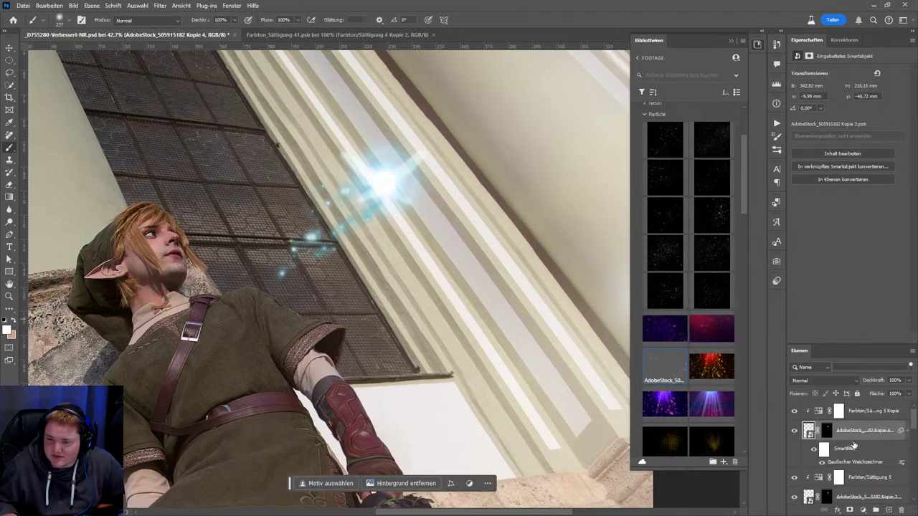
{"action": "left_click", "coordinate": [896, 428], "text": "ctrl"}
- Move the blurred copies below the original particles and toggle the sparkle layer to compare
{"action": "left_click", "coordinate": [907, 430]}
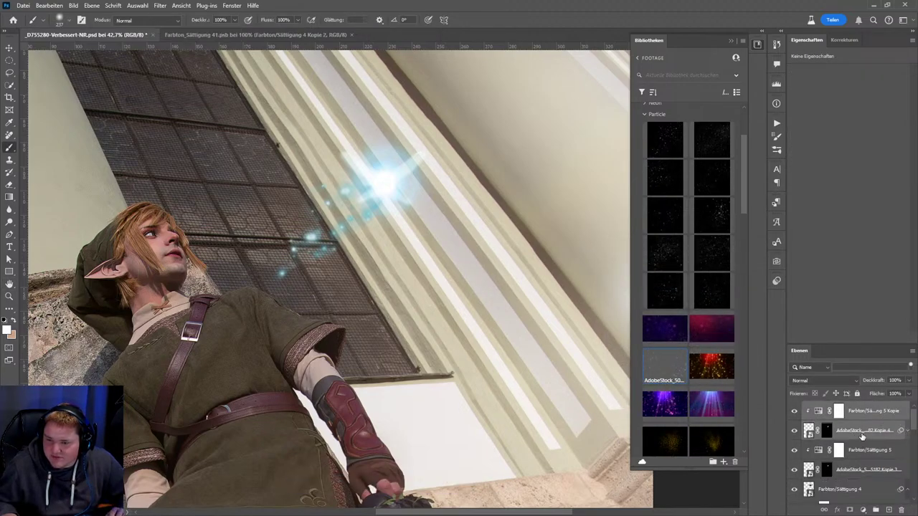
{"action": "left_click_drag", "start_coordinate": [867, 430], "coordinate": [846, 495]}
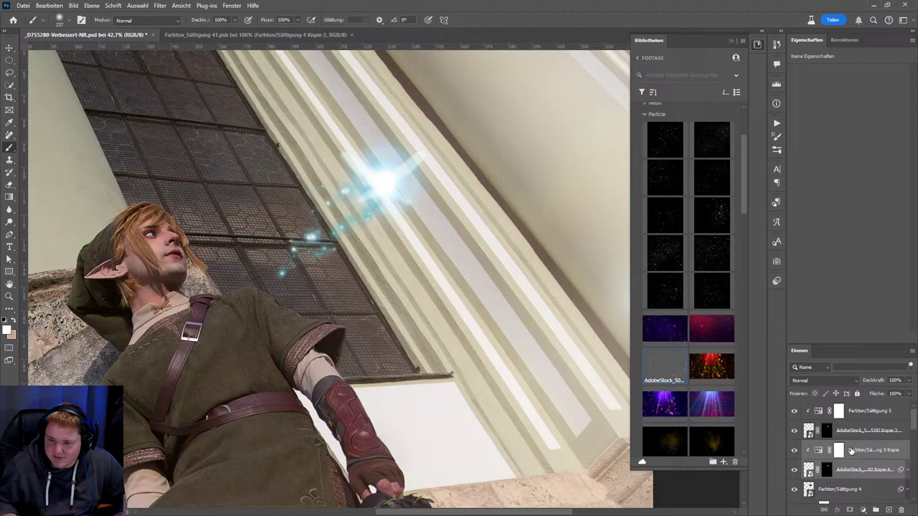
{"action": "left_click", "coordinate": [824, 450]}
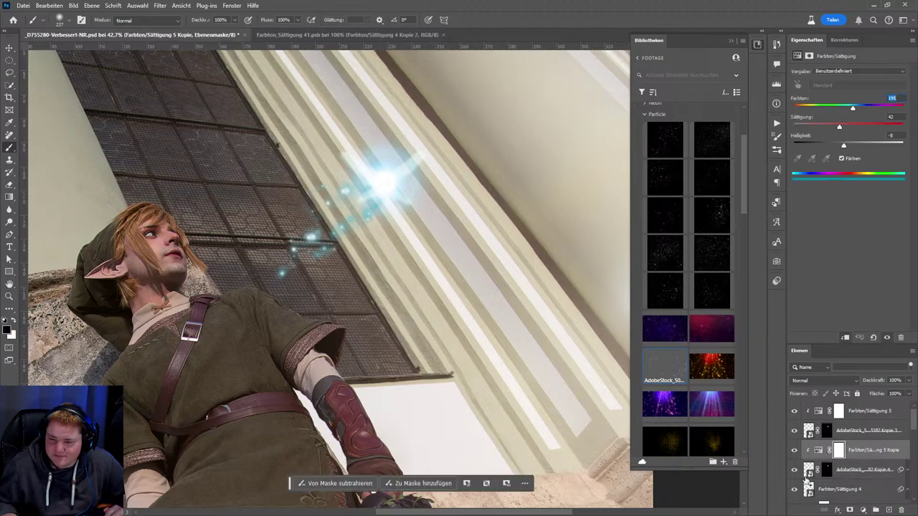
{"action": "left_click", "coordinate": [793, 470]}
{"action": "left_click", "coordinate": [793, 470]}
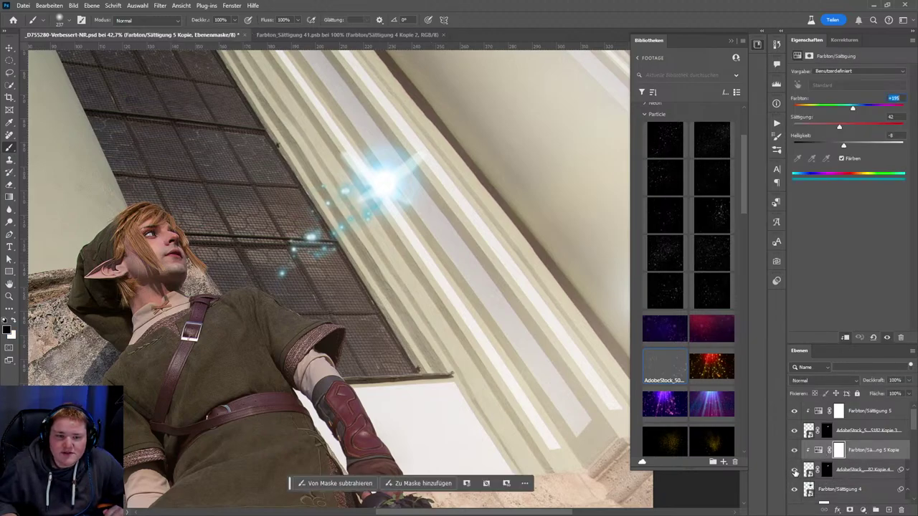
{"action": "left_click", "coordinate": [794, 470]}
{"action": "left_click", "coordinate": [793, 470]}
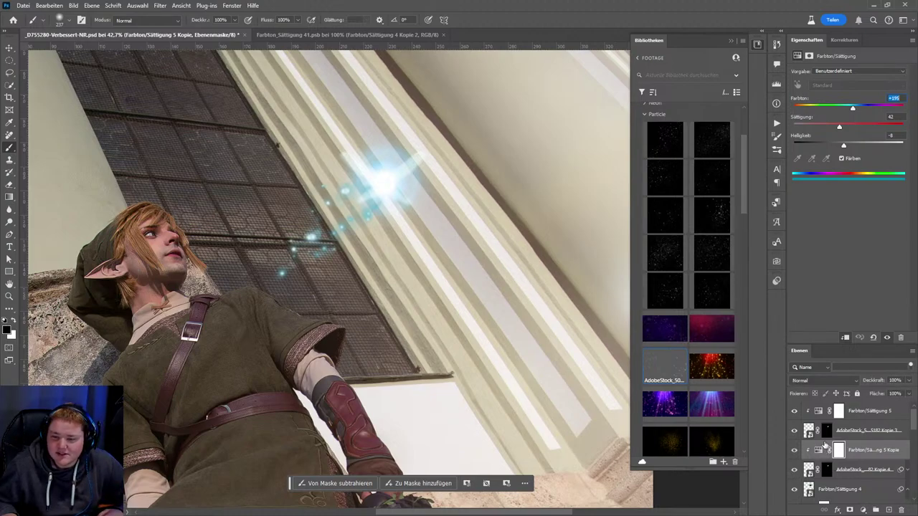
- Set Farbton/Sättigung 5 to hue 206, saturation 58, lightness 0, then duplicate that layer
{"action": "left_click", "coordinate": [820, 416]}
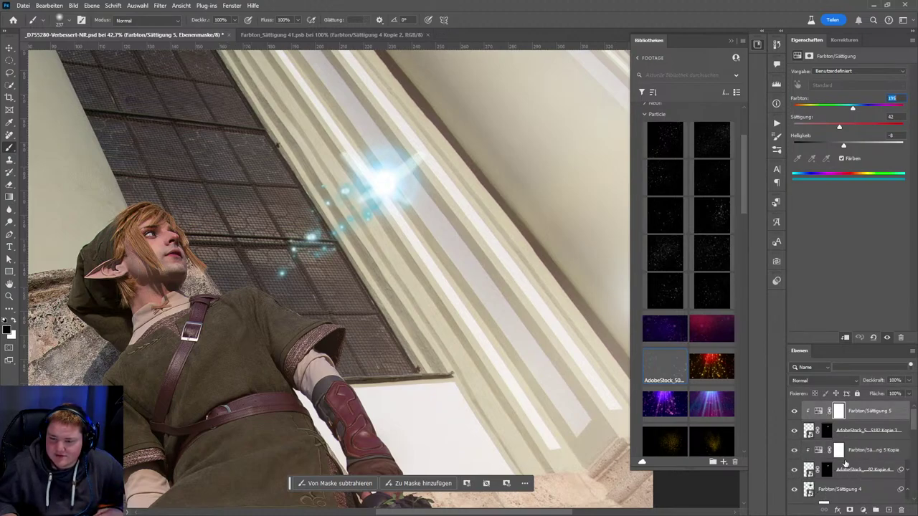
{"action": "scroll", "coordinate": [846, 465], "scroll_direction": "down", "scroll_amount": 1}
{"action": "scroll", "coordinate": [845, 450], "scroll_direction": "up", "scroll_amount": 1}
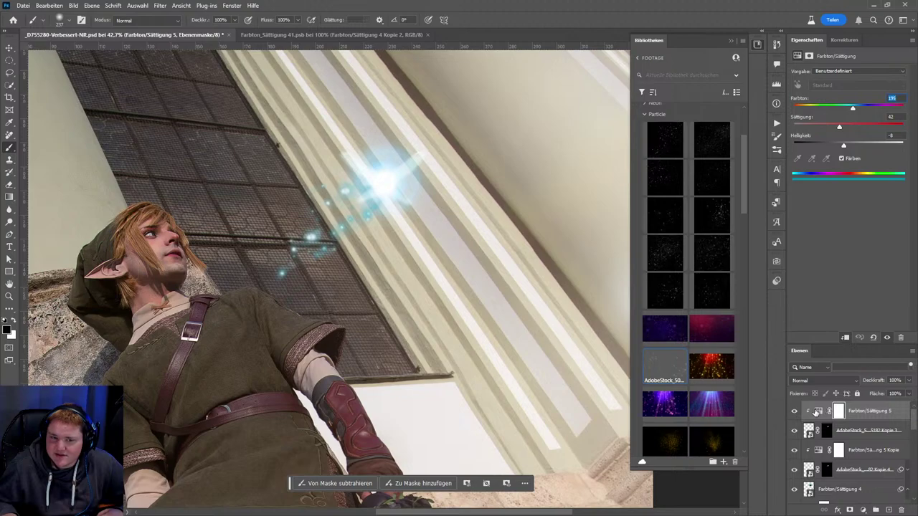
{"action": "scroll", "coordinate": [338, 225], "scroll_direction": "up", "scroll_amount": 1}
{"action": "scroll", "coordinate": [331, 235], "scroll_direction": "up", "scroll_amount": 2}
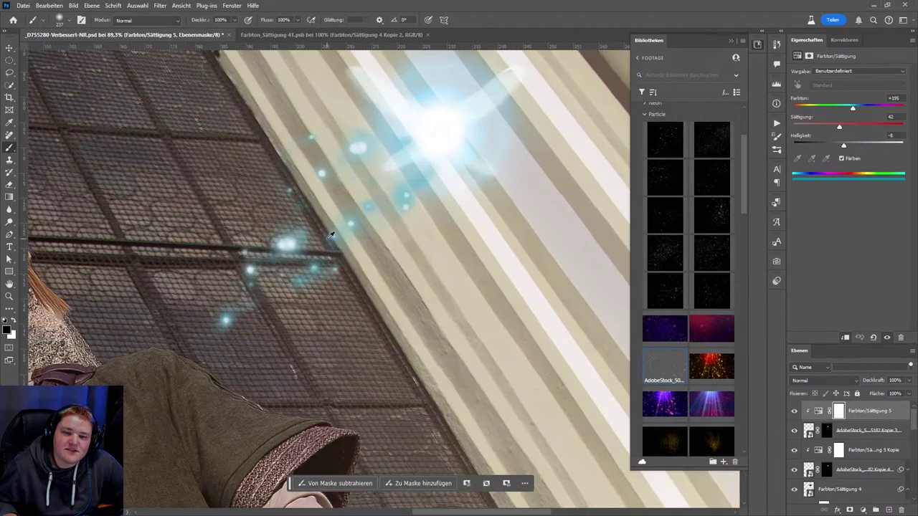
{"action": "scroll", "coordinate": [438, 174], "scroll_direction": "up", "scroll_amount": 1}
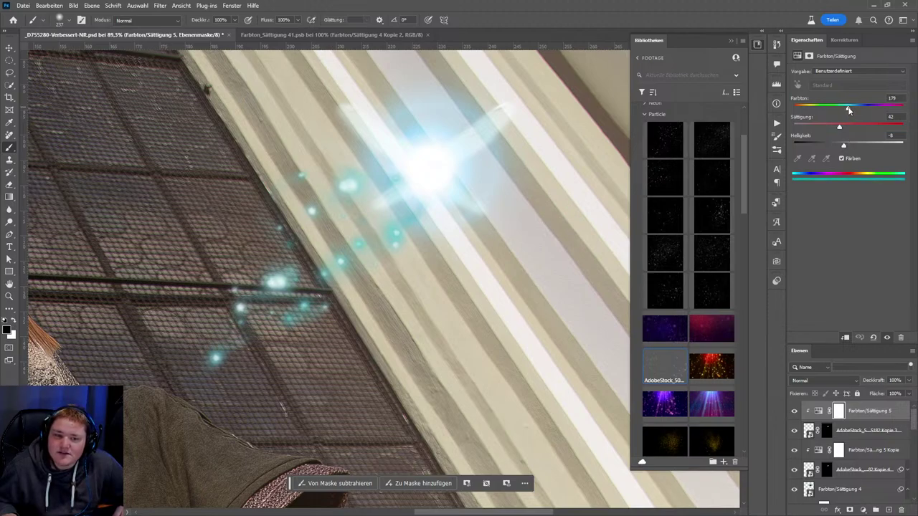
{"action": "left_click_drag", "start_coordinate": [848, 109], "coordinate": [852, 110]}
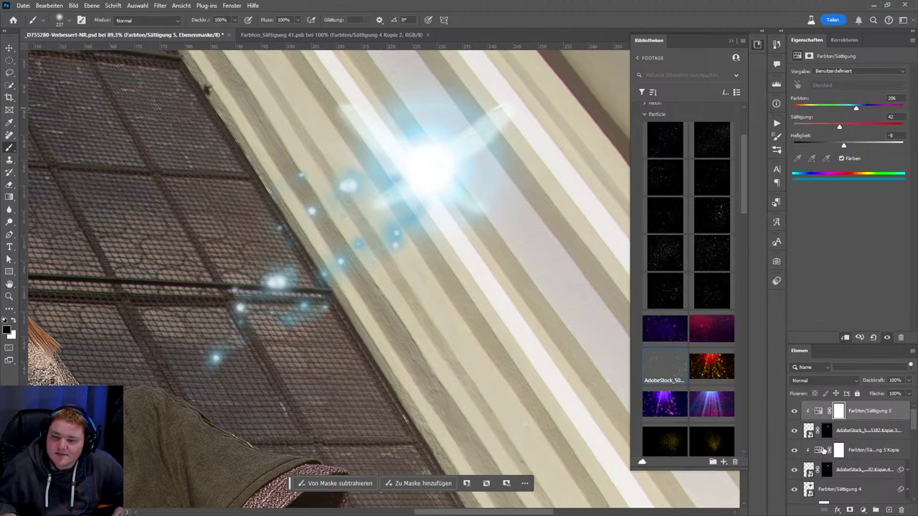
{"action": "left_click", "coordinate": [795, 471]}
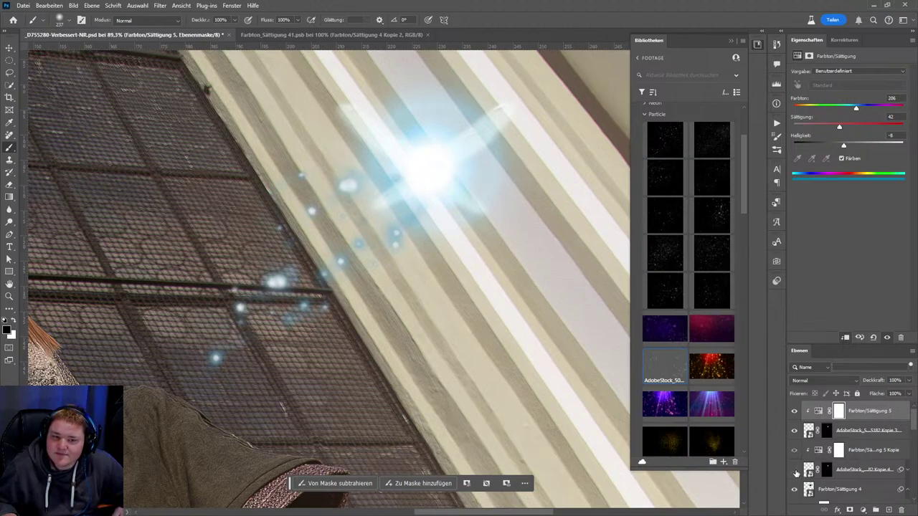
{"action": "left_click", "coordinate": [819, 411]}
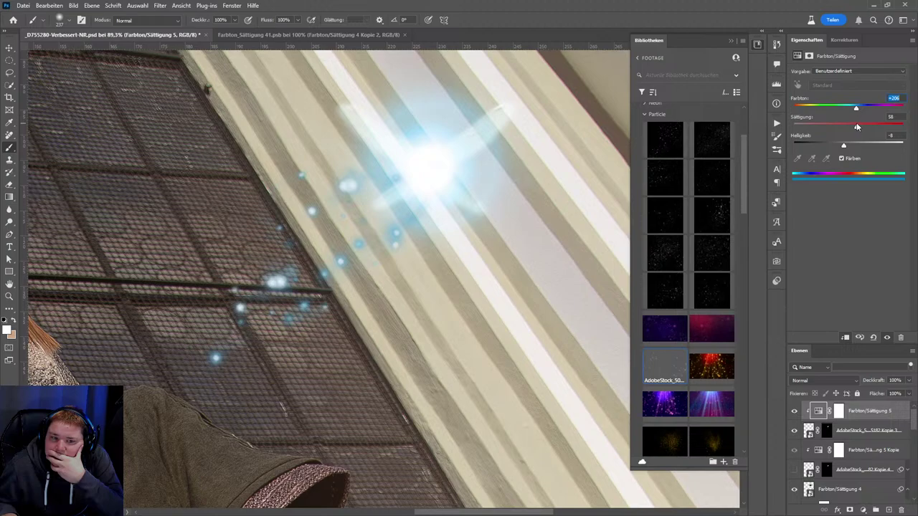
{"action": "left_click_drag", "start_coordinate": [846, 147], "coordinate": [847, 147]}
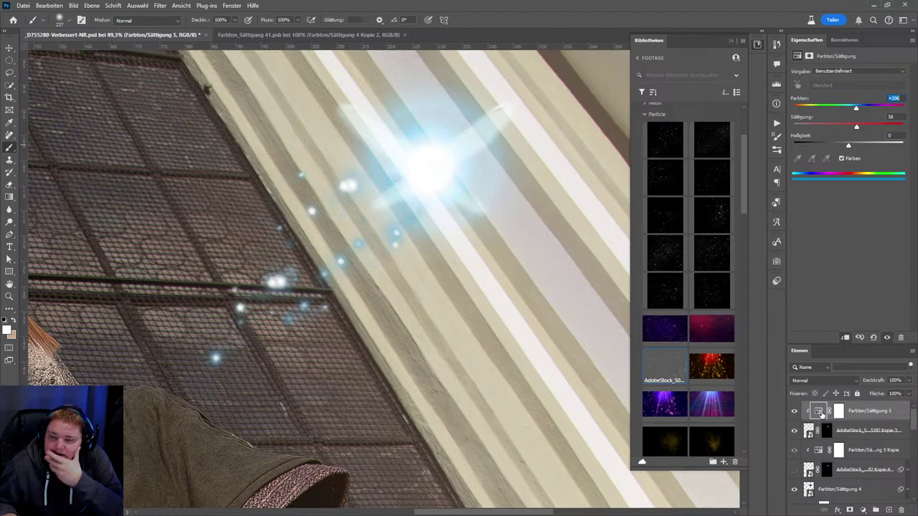
{"action": "left_click_drag", "start_coordinate": [818, 410], "coordinate": [829, 449]}
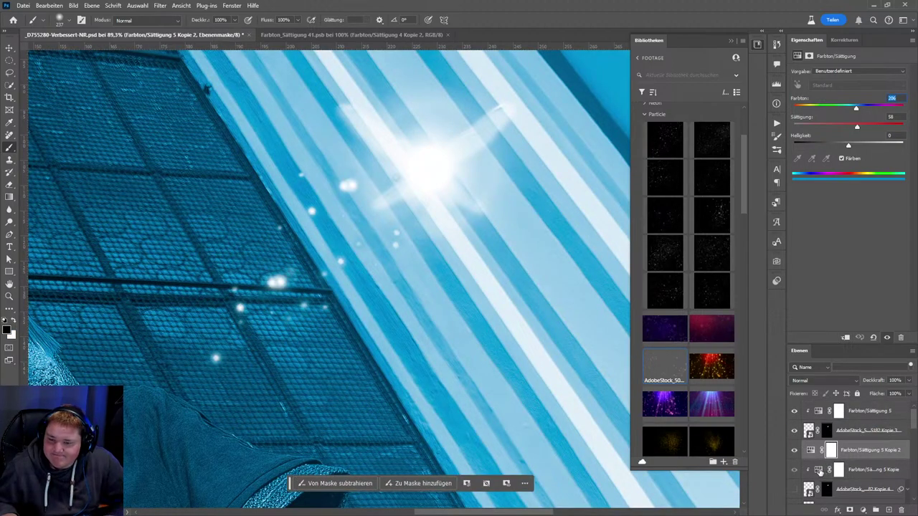
- Dismiss the error messages and delete the Farbton/Sättigung 5 Kopie layer
{"action": "left_click", "coordinate": [828, 469]}
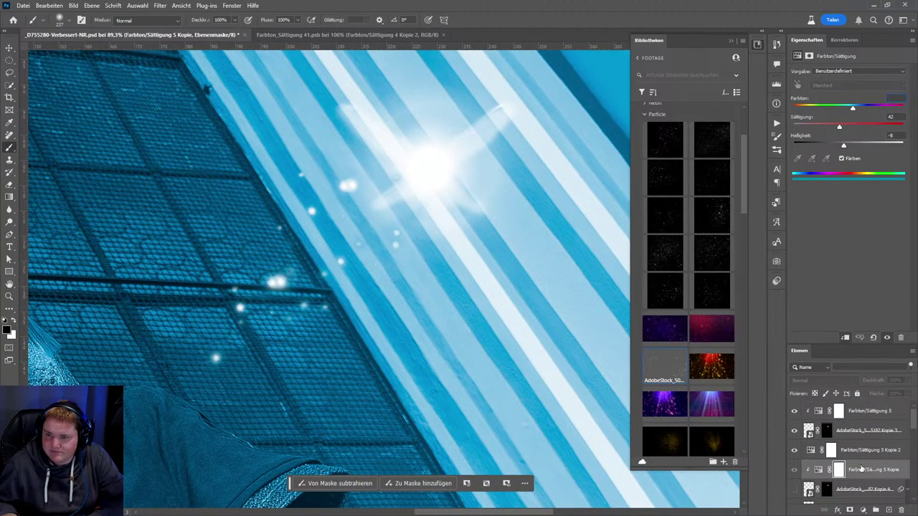
{"action": "key", "text": "Return"}
{"action": "left_click", "coordinate": [473, 201]}
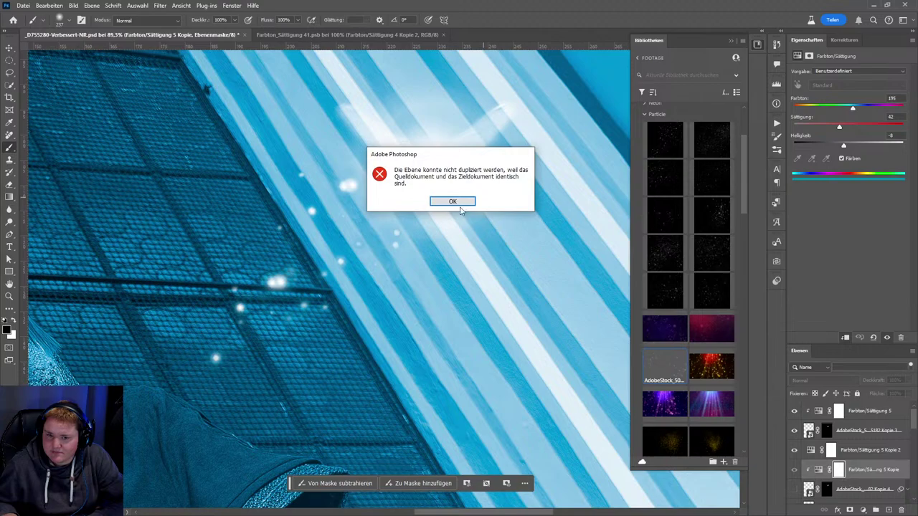
{"action": "left_click", "coordinate": [459, 202]}
{"action": "key", "text": "Delete"}
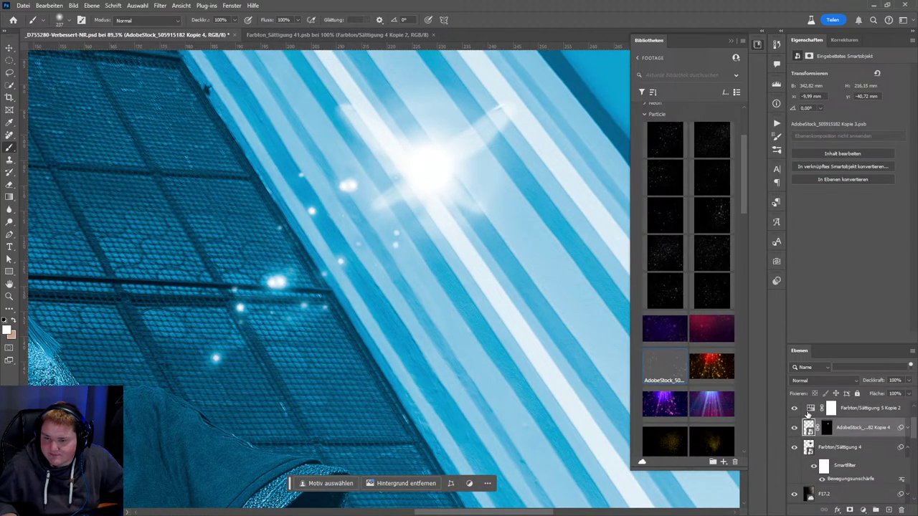
- Clip the Kopie 2 blue tint to the sparkle layer and zoom out to the whole scene
{"action": "left_click", "coordinate": [810, 417], "text": "alt"}
{"action": "left_click_drag", "start_coordinate": [508, 363], "coordinate": [462, 275]}
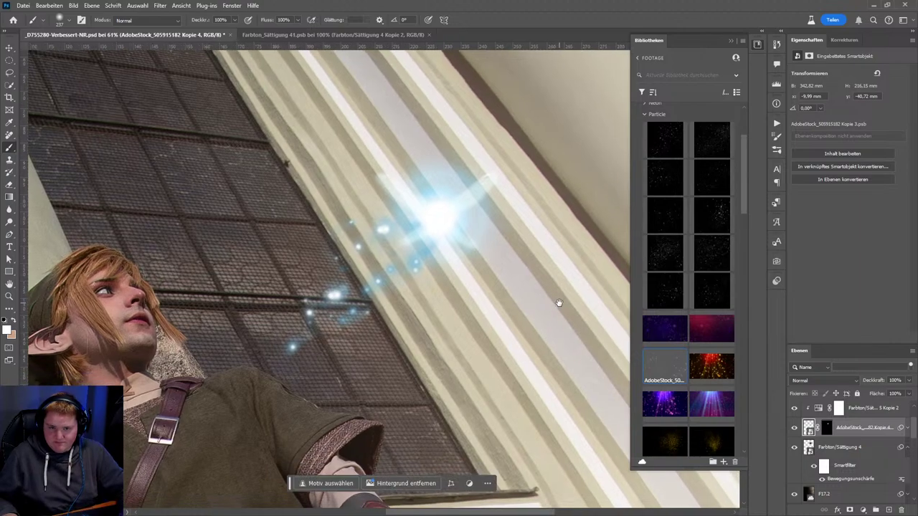
{"action": "scroll", "coordinate": [492, 286], "scroll_direction": "down", "scroll_amount": 2}
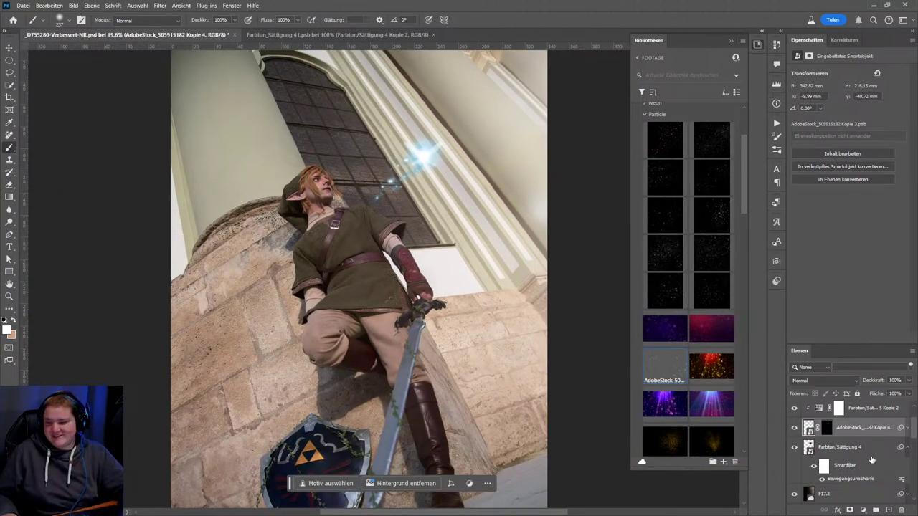
{"action": "scroll", "coordinate": [412, 337], "scroll_direction": "down", "scroll_amount": 3}
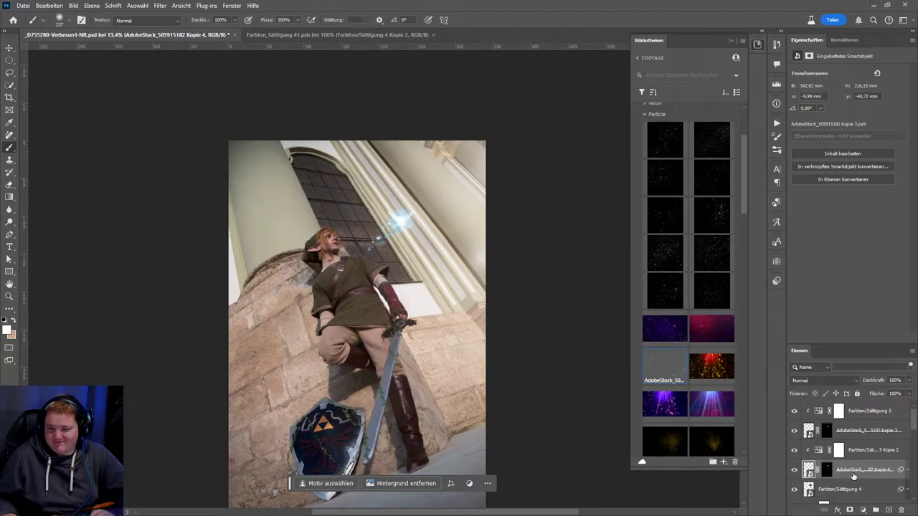
- Reorder the layers so F17.2 sits at the top, above Farbton/Sättigung 5
{"action": "left_click", "coordinate": [871, 412]}
{"action": "scroll", "coordinate": [871, 430], "scroll_direction": "down", "scroll_amount": 2}
{"action": "scroll", "coordinate": [860, 438], "scroll_direction": "down", "scroll_amount": 2}
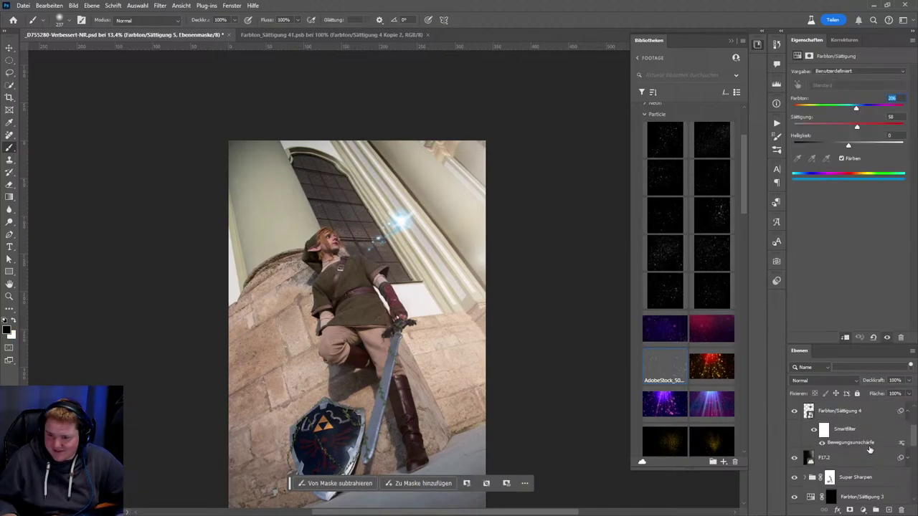
{"action": "mouse_move", "coordinate": [853, 457]}
{"action": "left_mouse_down"}
{"action": "mouse_move", "coordinate": [858, 397]}
{"action": "mouse_move", "coordinate": [860, 409]}
{"action": "left_mouse_up"}
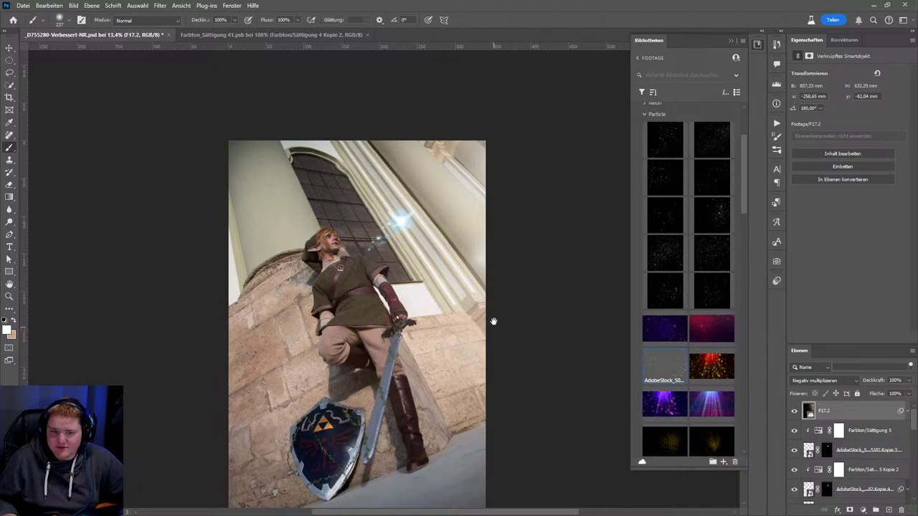
{"action": "scroll", "coordinate": [506, 287], "scroll_direction": "down", "scroll_amount": 2}
{"action": "scroll", "coordinate": [457, 299], "scroll_direction": "down", "scroll_amount": 1}
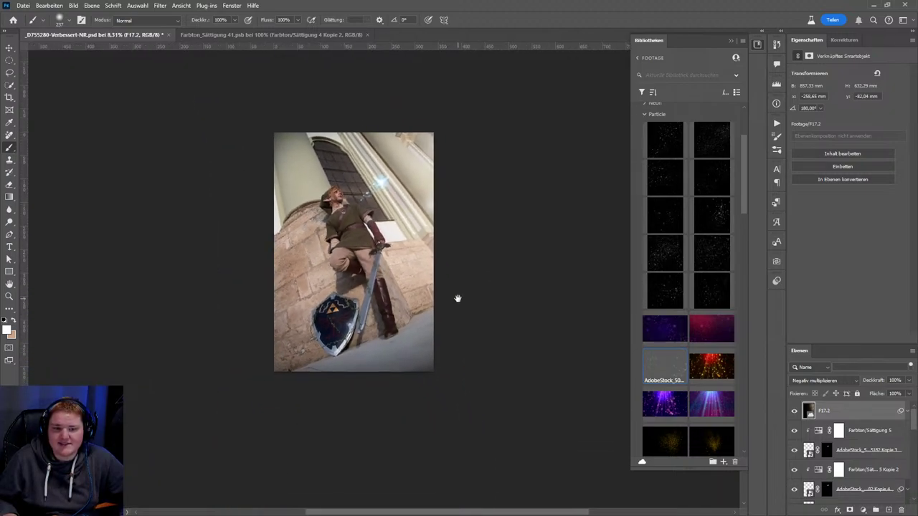
{"action": "scroll", "coordinate": [430, 273], "scroll_direction": "up", "scroll_amount": 2}
{"action": "scroll", "coordinate": [408, 231], "scroll_direction": "up", "scroll_amount": 2}
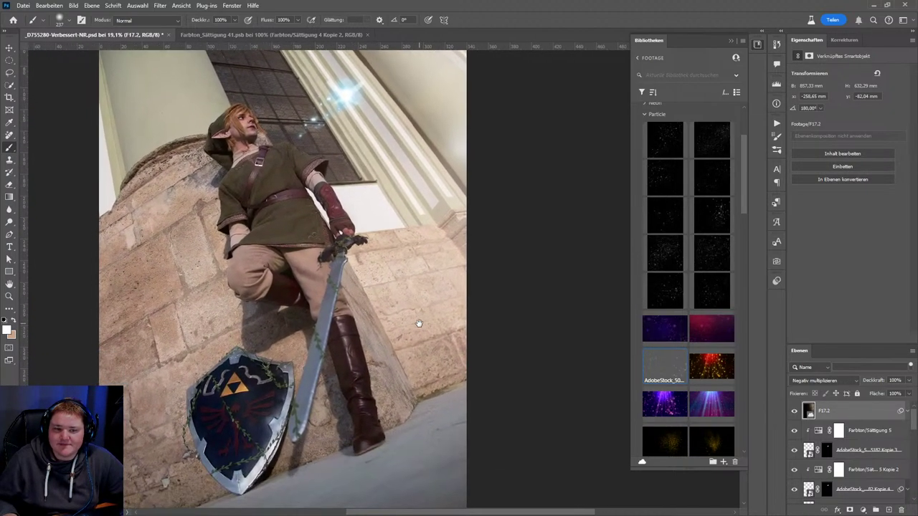
{"action": "scroll", "coordinate": [452, 326], "scroll_direction": "down", "scroll_amount": 2}
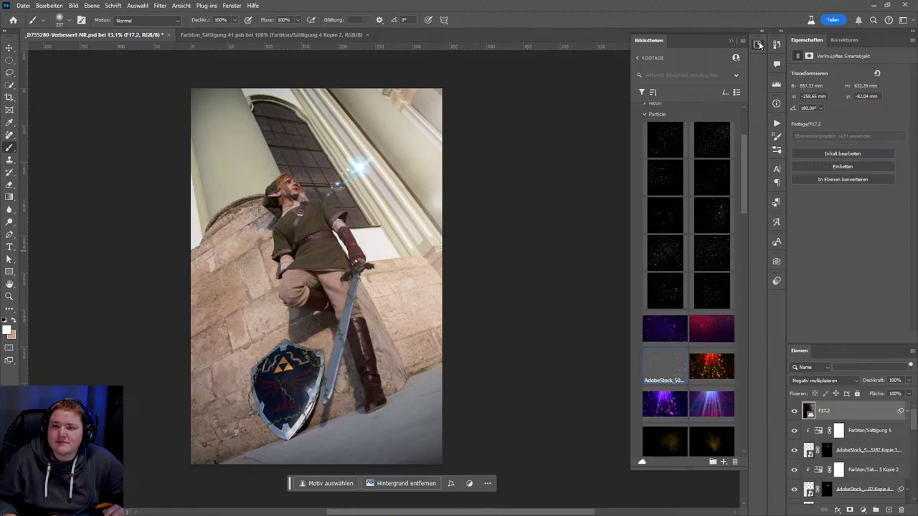
- Save D755280-Verbessert-NR.psd and close the Farbton_Sättigung 41.psb document
{"action": "left_click", "coordinate": [757, 45]}
{"action": "left_click", "coordinate": [844, 40]}
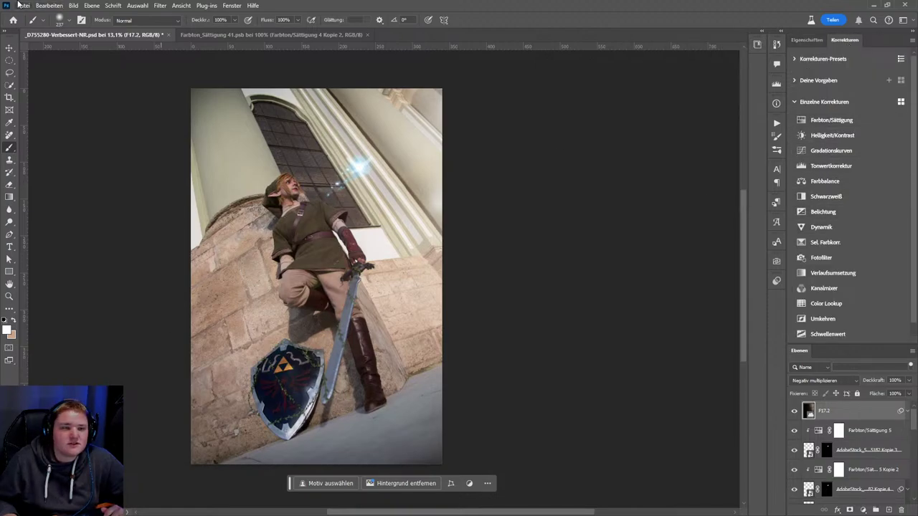
{"action": "left_click", "coordinate": [21, 5]}
{"action": "left_click", "coordinate": [36, 113]}
{"action": "left_click", "coordinate": [326, 40]}
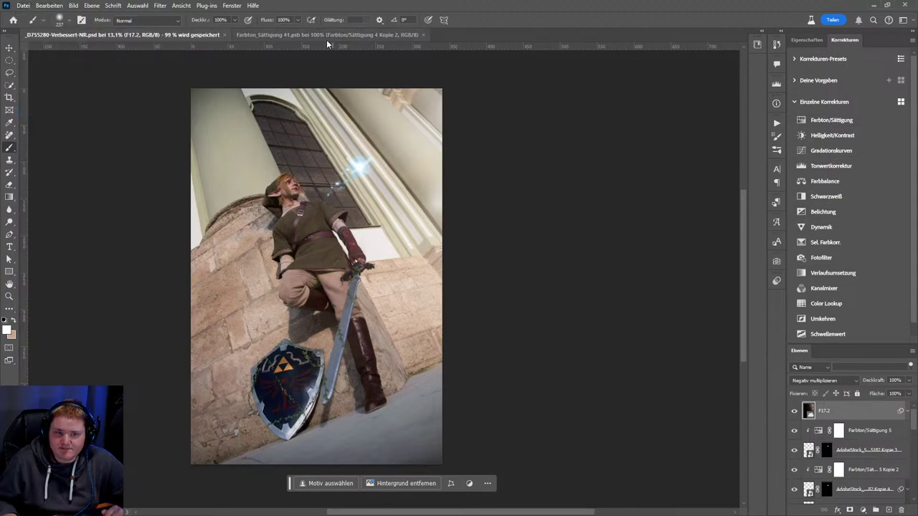
{"action": "left_click", "coordinate": [424, 34]}
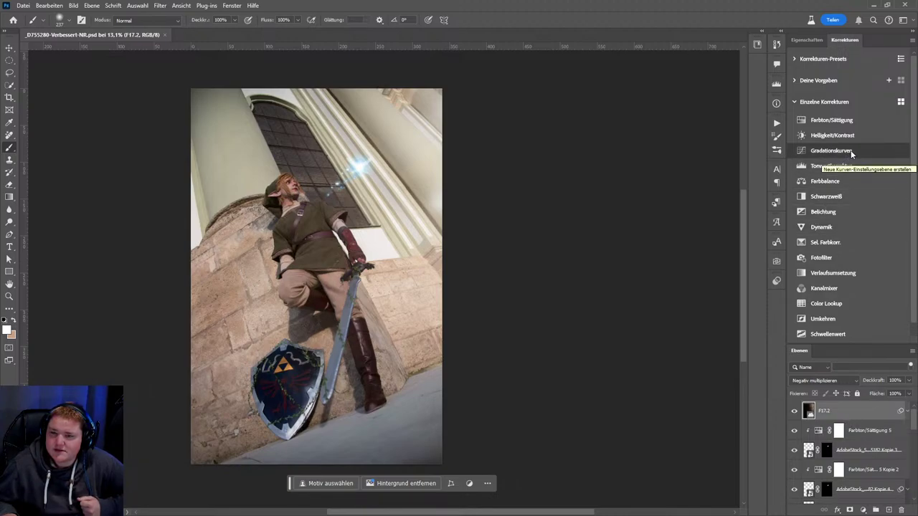
- Add the Tonwertkorrektur 2 levels layer, auto-corrected with Kontrast kanalweise verbessern and neutral midtones unchecked
{"action": "left_click", "coordinate": [824, 165]}
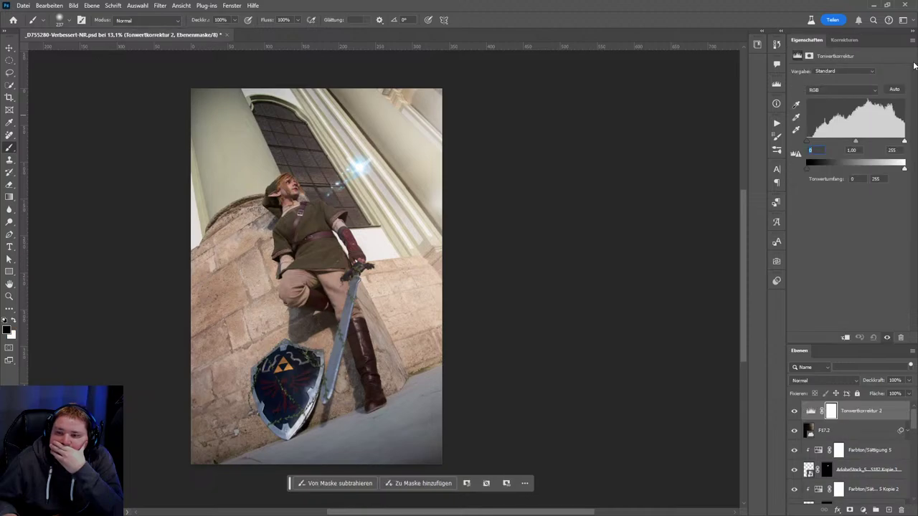
{"action": "left_click", "coordinate": [911, 40]}
{"action": "left_click", "coordinate": [813, 93]}
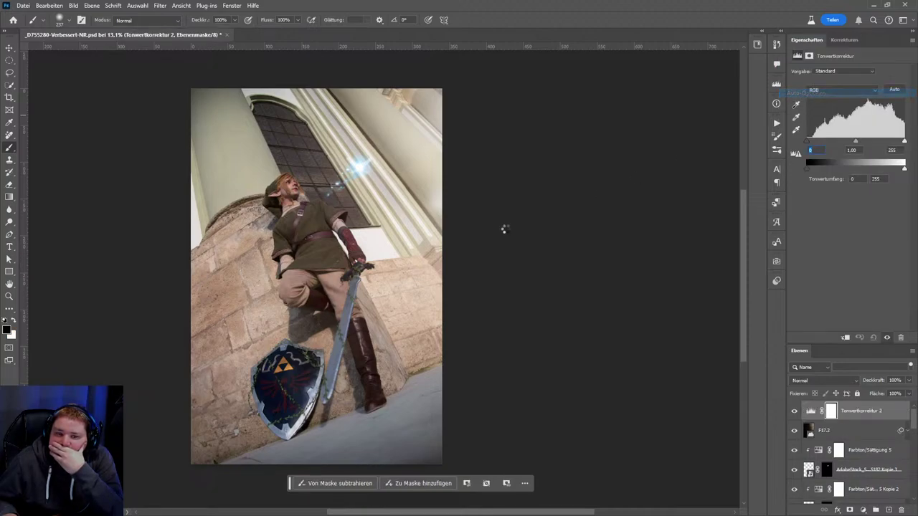
{"action": "left_click", "coordinate": [564, 211]}
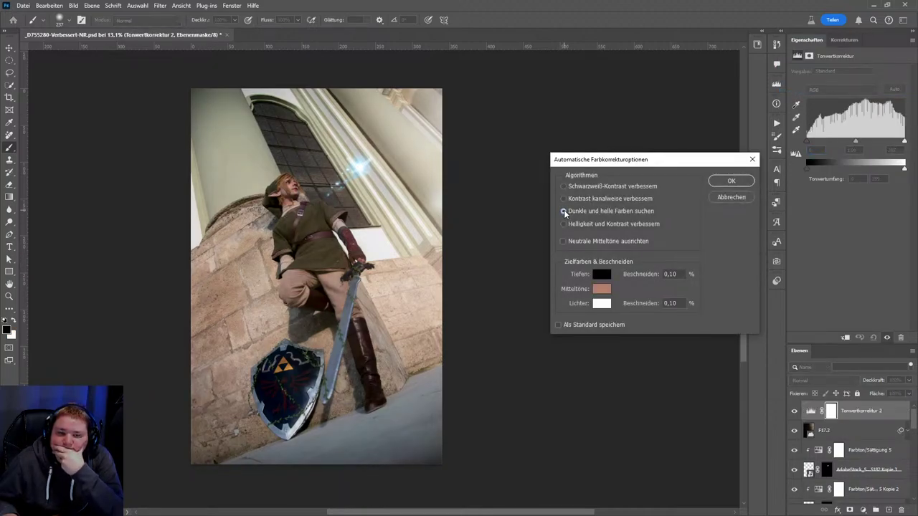
{"action": "left_click", "coordinate": [574, 241]}
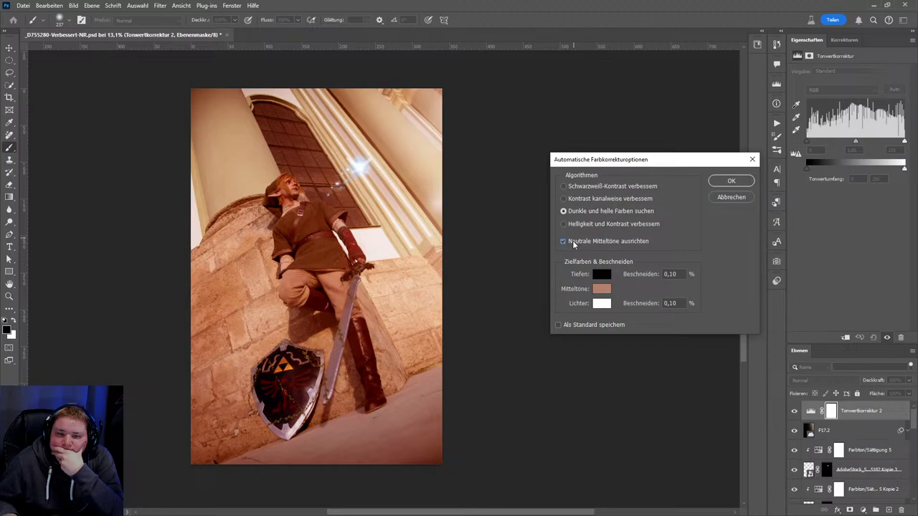
{"action": "left_click", "coordinate": [565, 200]}
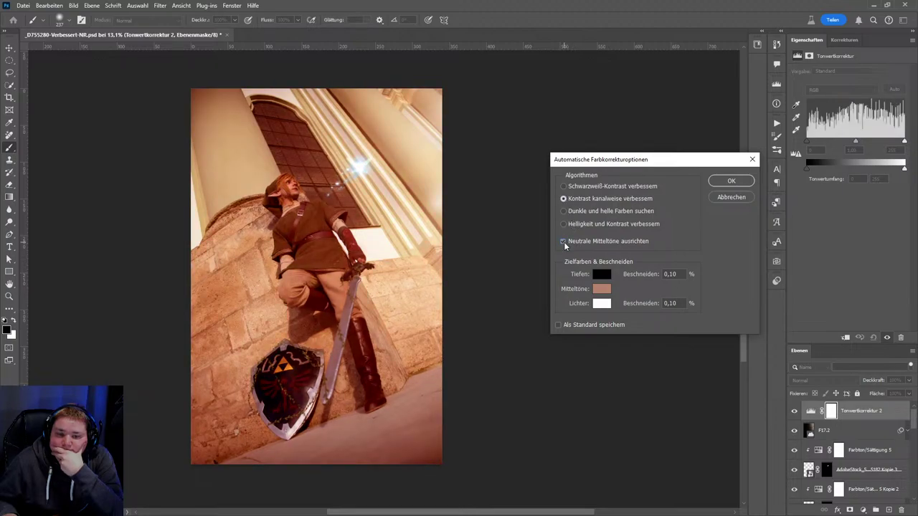
{"action": "left_click", "coordinate": [564, 242]}
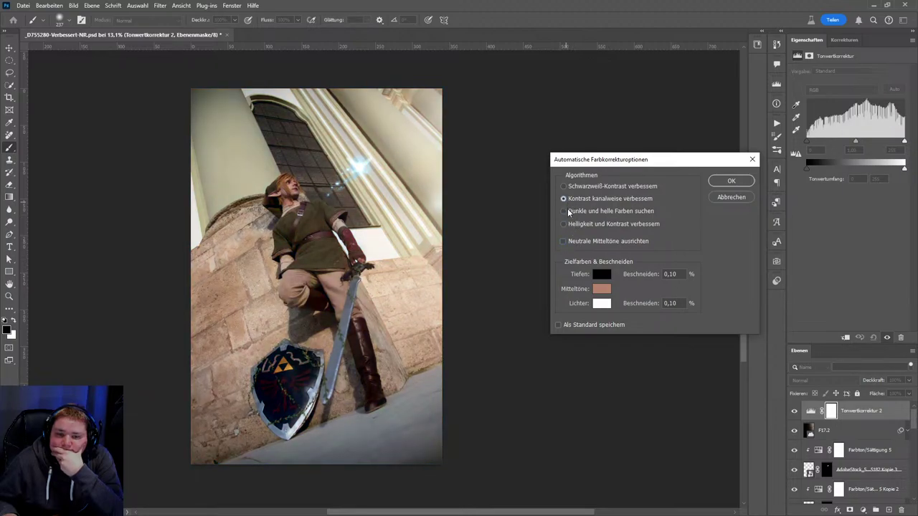
{"action": "left_click", "coordinate": [573, 212]}
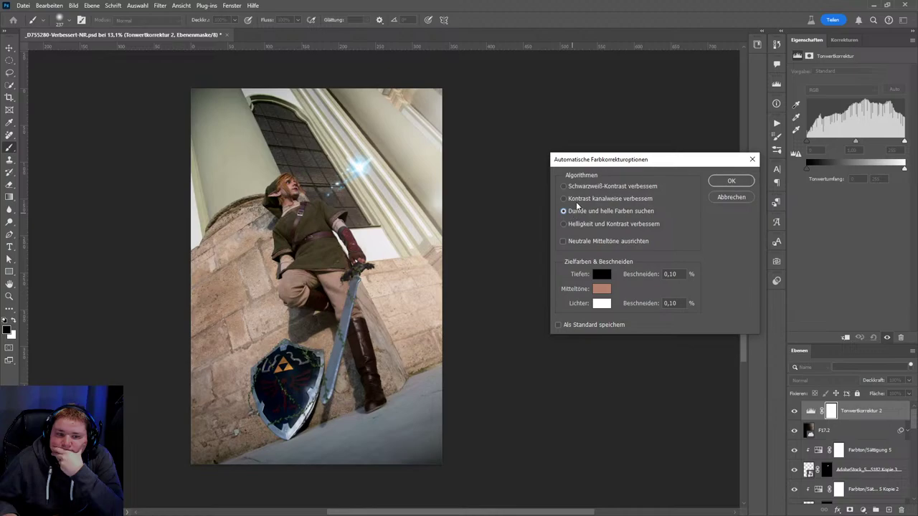
{"action": "left_click", "coordinate": [577, 201]}
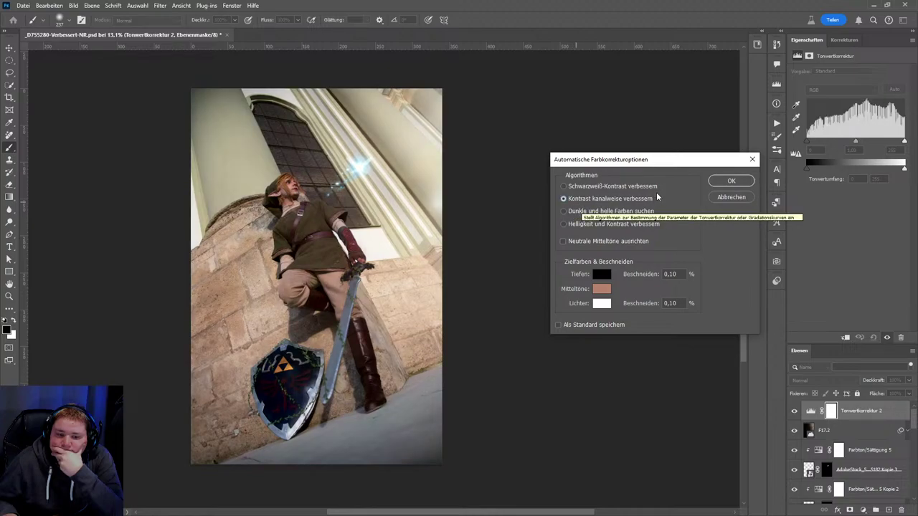
{"action": "left_click", "coordinate": [716, 182]}
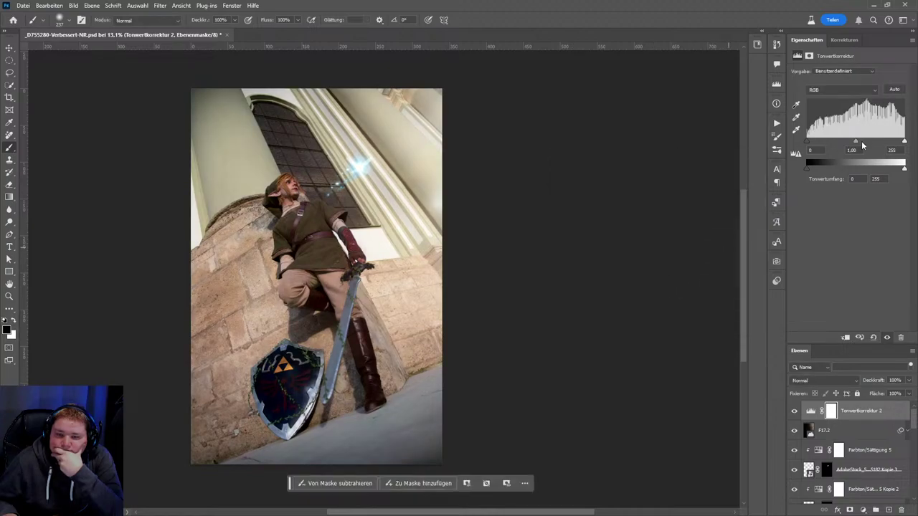
{"action": "left_click", "coordinate": [844, 40]}
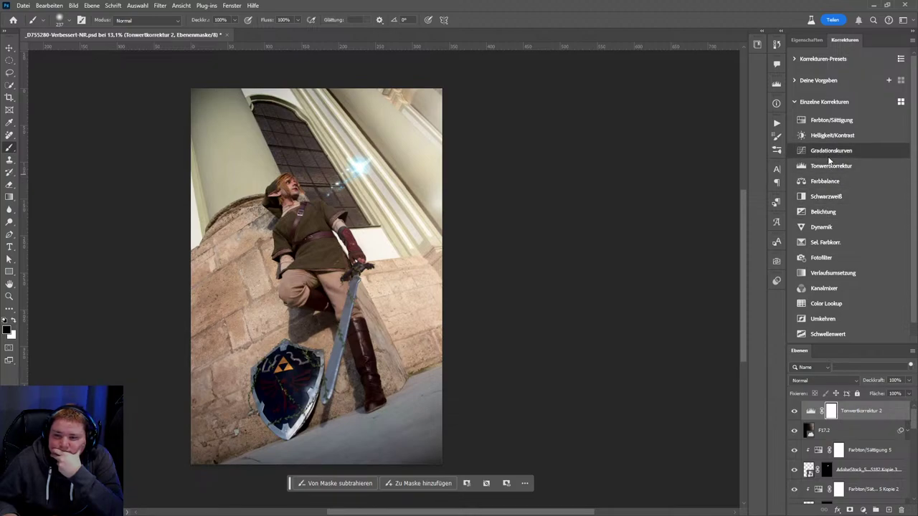
- Add Kurven 2 with Dunkle und helle Farben suchen and Neutrale Mitteltöne ausrichten enabled
{"action": "left_click", "coordinate": [828, 151]}
{"action": "left_click", "coordinate": [912, 42]}
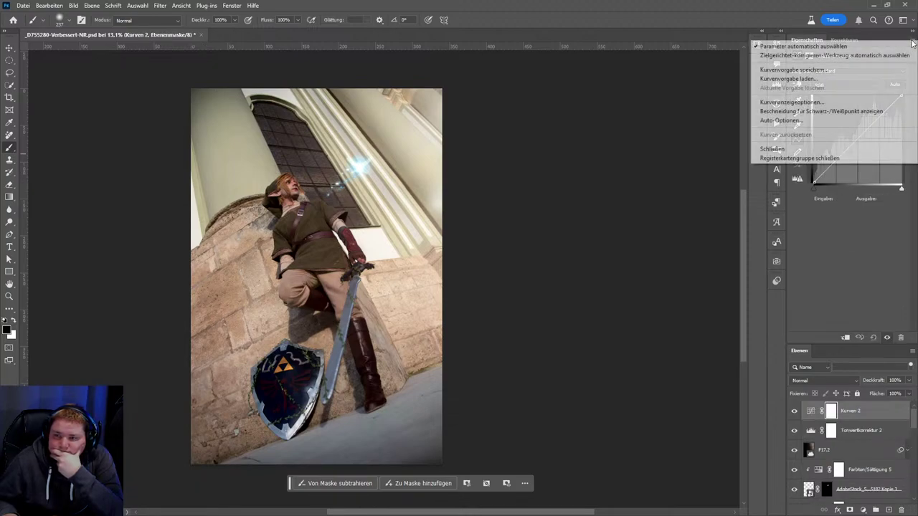
{"action": "left_click", "coordinate": [789, 121]}
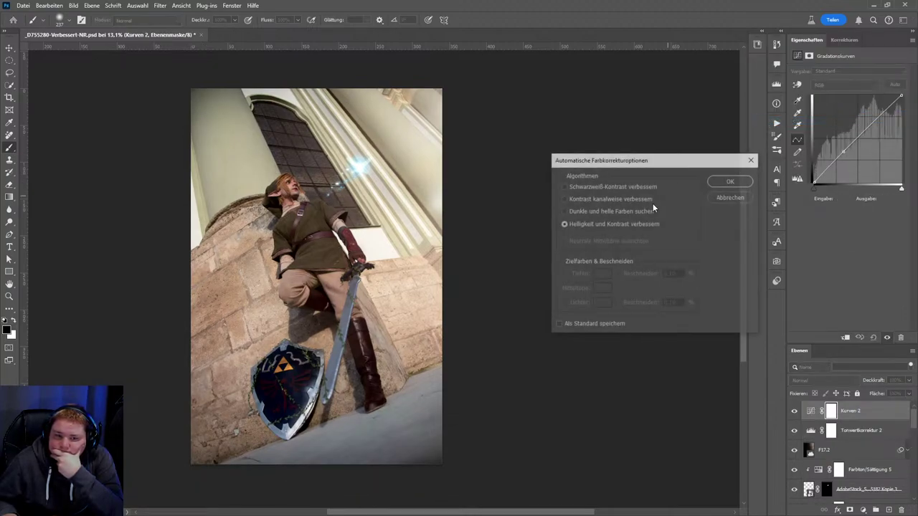
{"action": "left_click", "coordinate": [567, 210]}
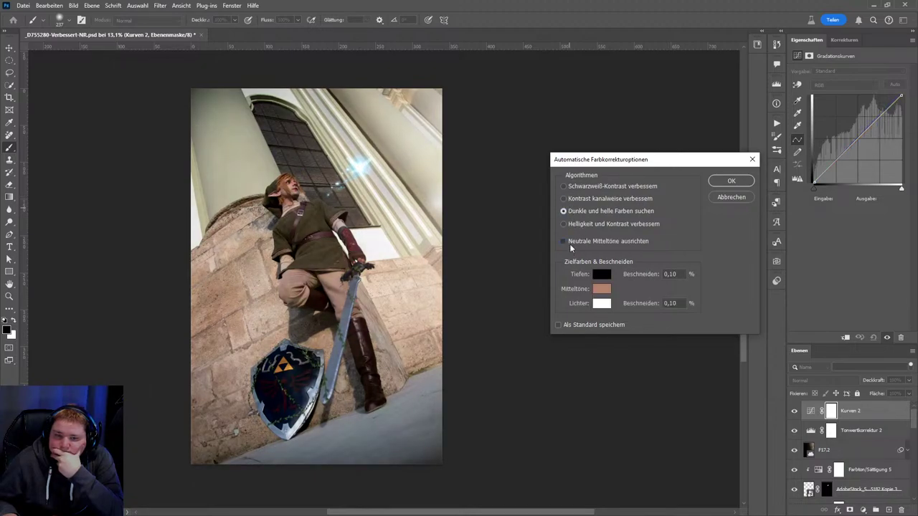
{"action": "left_click", "coordinate": [570, 244]}
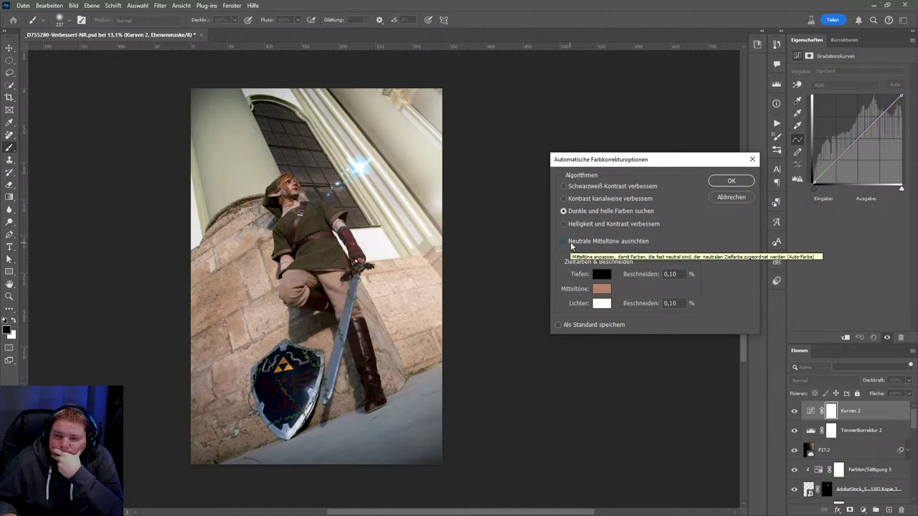
{"action": "left_click", "coordinate": [571, 245]}
- Set the Mitteltöne target colour to neutral grey and apply the auto correction
{"action": "left_click", "coordinate": [601, 288]}
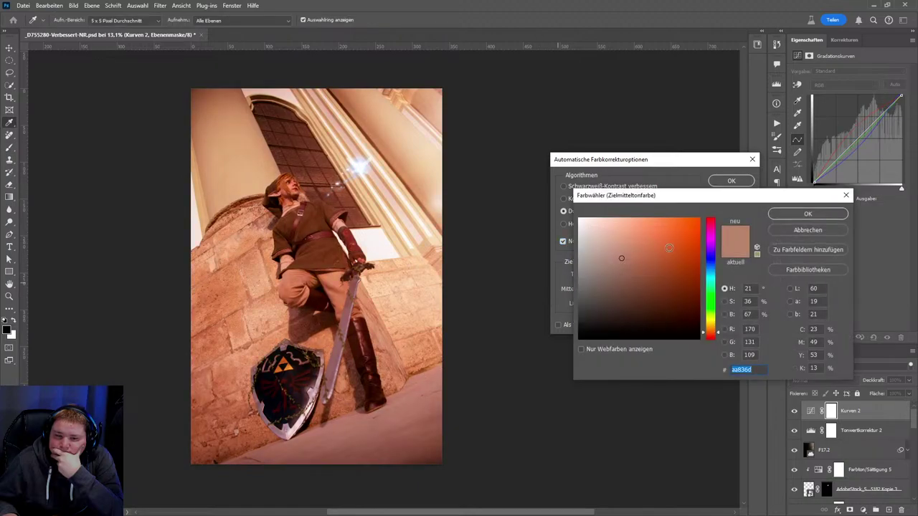
{"action": "left_click", "coordinate": [615, 222]}
{"action": "mouse_move", "coordinate": [636, 283]}
{"action": "left_mouse_down"}
{"action": "mouse_move", "coordinate": [655, 324]}
{"action": "mouse_move", "coordinate": [627, 339]}
{"action": "mouse_move", "coordinate": [599, 334]}
{"action": "left_mouse_up"}
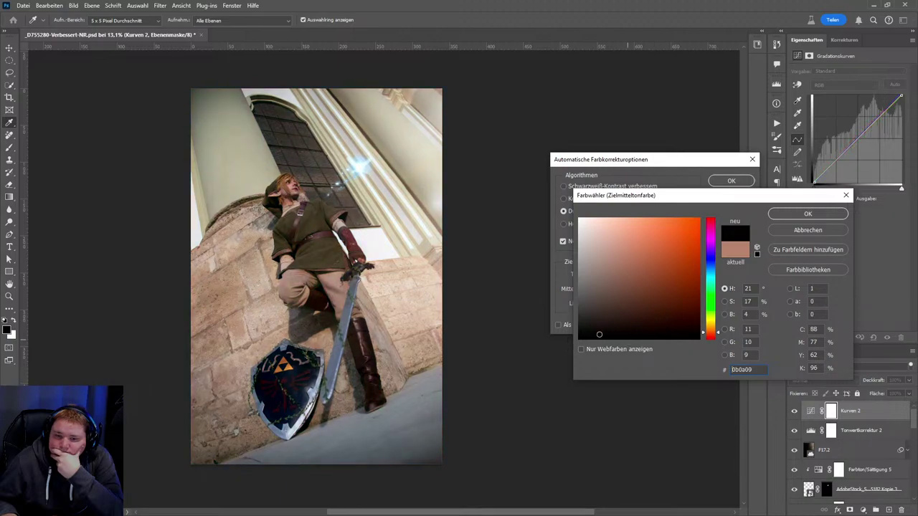
{"action": "left_click", "coordinate": [628, 351]}
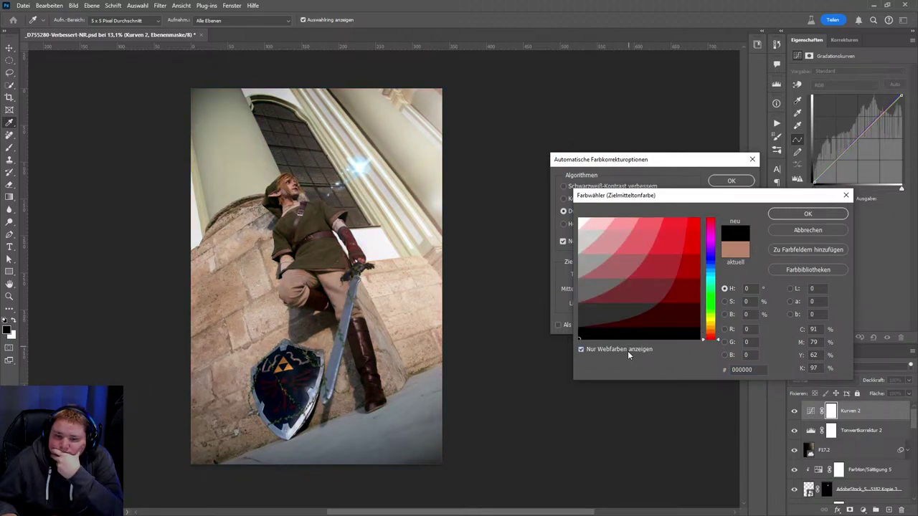
{"action": "left_click", "coordinate": [627, 351]}
{"action": "left_click", "coordinate": [627, 338]}
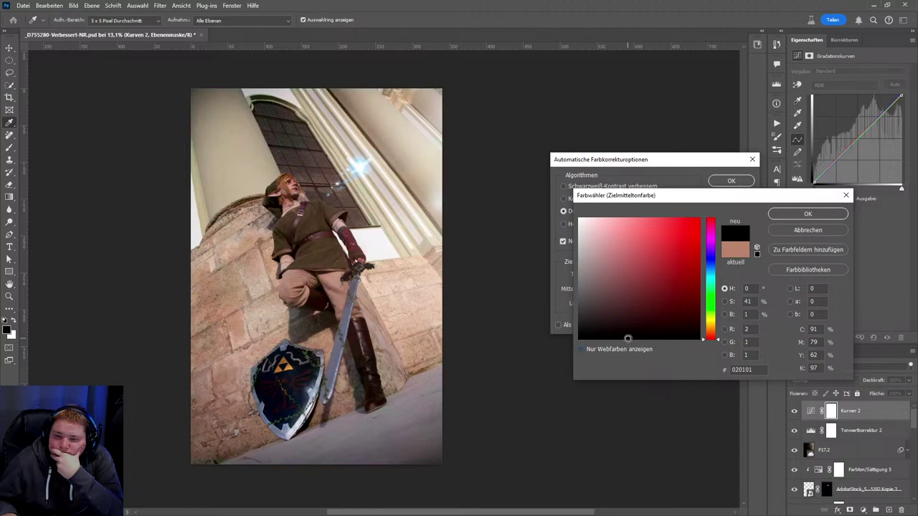
{"action": "mouse_move", "coordinate": [627, 338]}
{"action": "left_mouse_down"}
{"action": "mouse_move", "coordinate": [607, 336]}
{"action": "mouse_move", "coordinate": [636, 338]}
{"action": "left_mouse_up"}
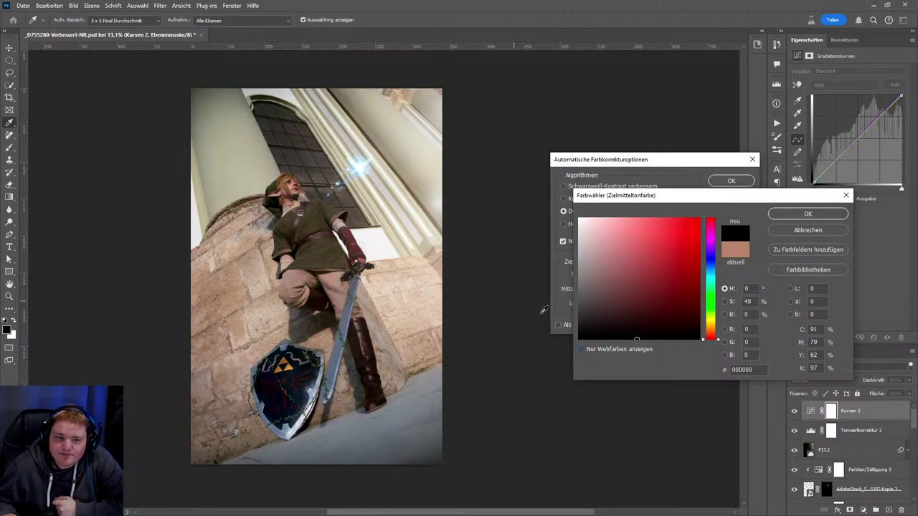
{"action": "left_click_drag", "start_coordinate": [605, 295], "coordinate": [511, 289]}
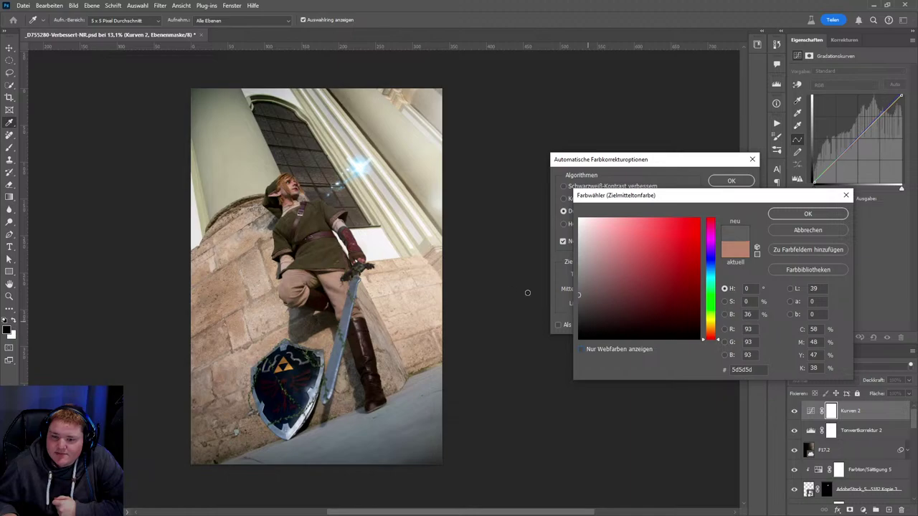
{"action": "left_click", "coordinate": [800, 214]}
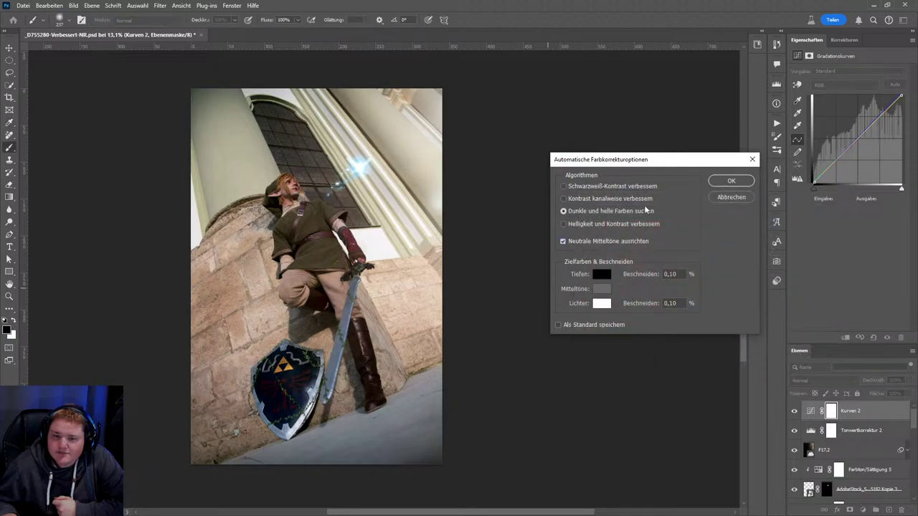
{"action": "left_click", "coordinate": [731, 181]}
{"action": "left_click", "coordinate": [476, 195]}
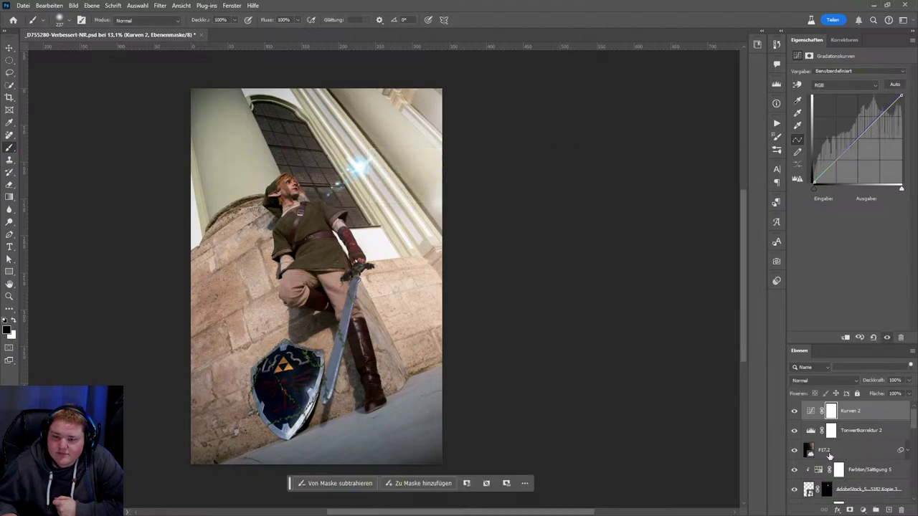
{"action": "left_click", "coordinate": [795, 414]}
{"action": "left_click", "coordinate": [795, 414]}
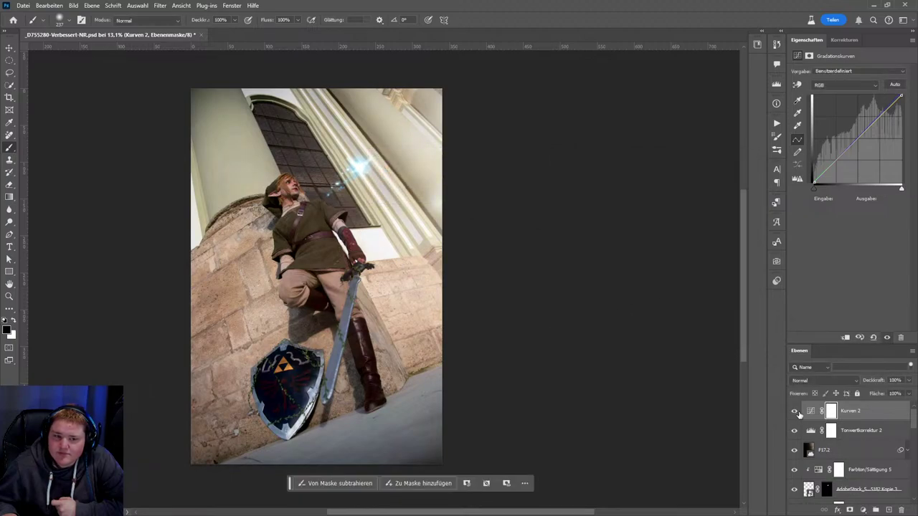
{"action": "left_click", "coordinate": [794, 414]}
{"action": "left_click", "coordinate": [794, 414]}
{"action": "left_click", "coordinate": [794, 413]}
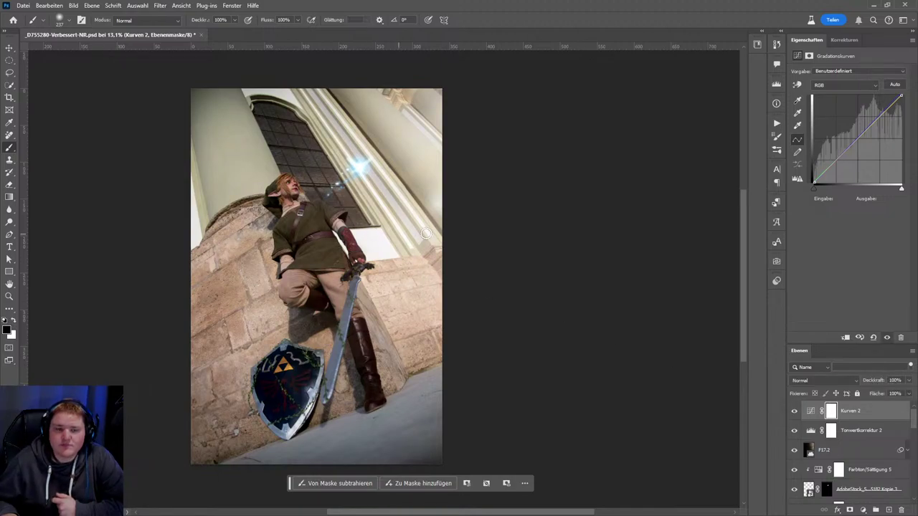
{"action": "left_click", "coordinate": [794, 430]}
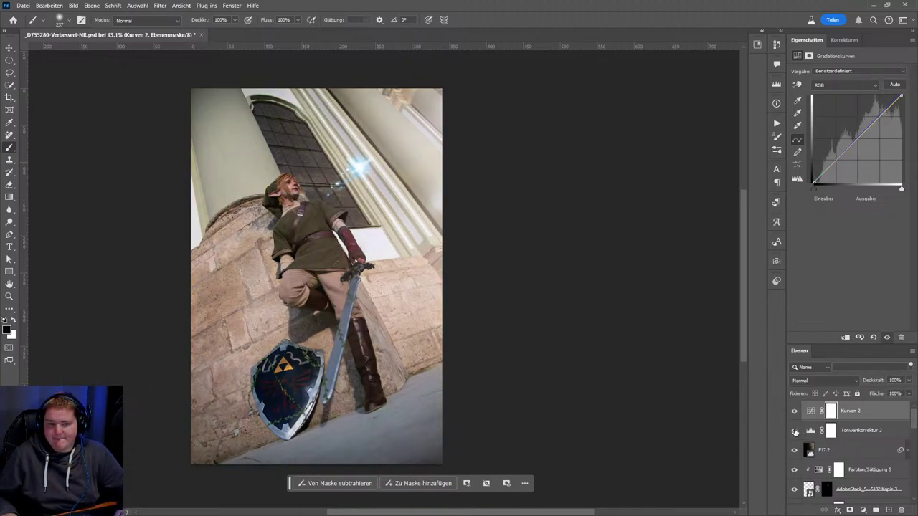
{"action": "left_click", "coordinate": [794, 430]}
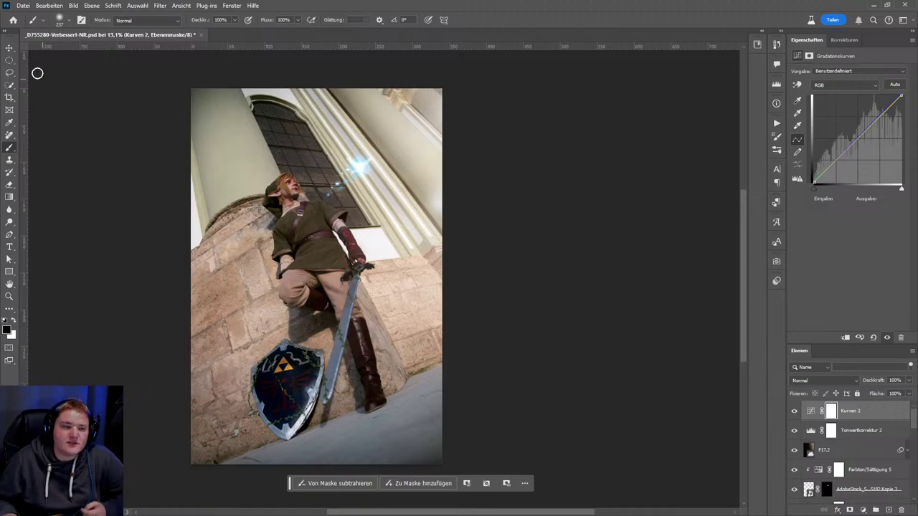
{"action": "left_click", "coordinate": [9, 48]}
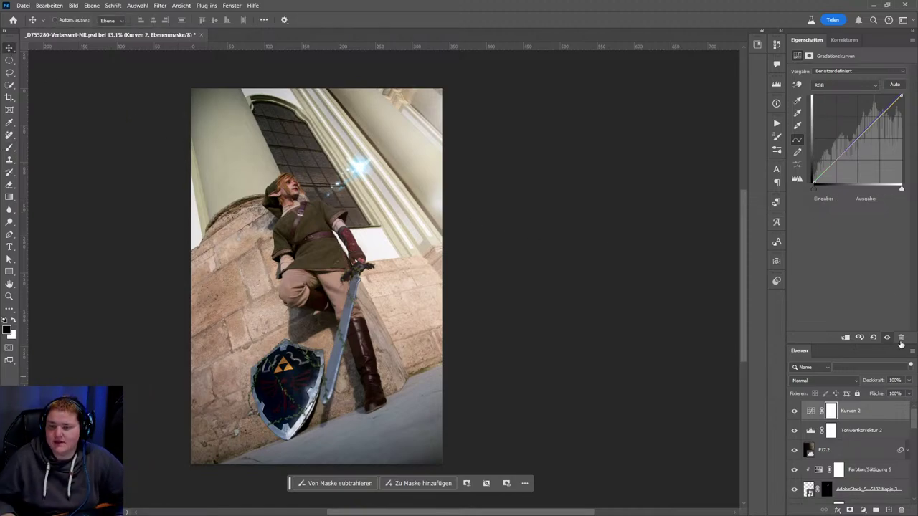
{"action": "left_click", "coordinate": [843, 40]}
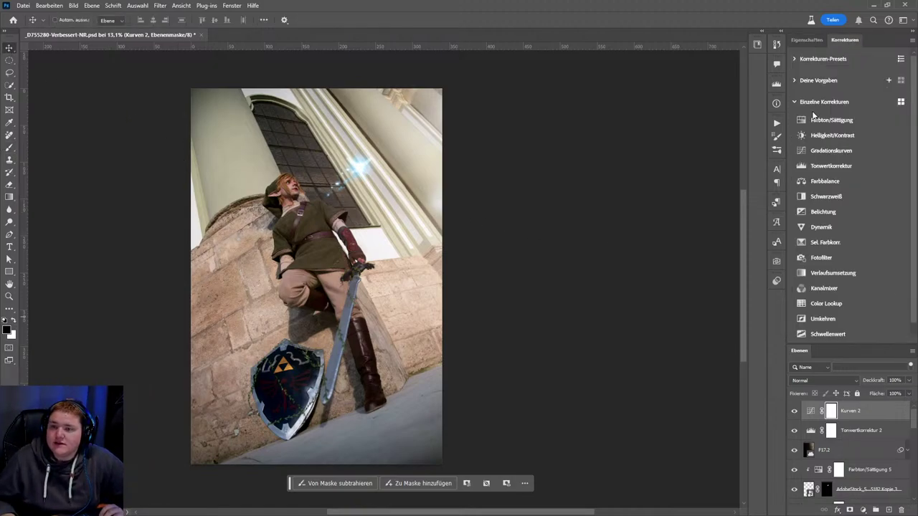
{"action": "left_click", "coordinate": [871, 430]}
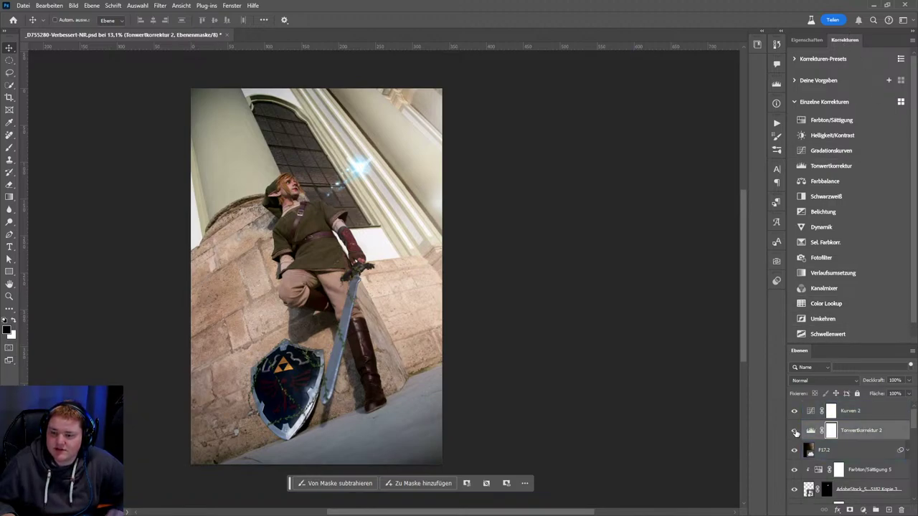
{"action": "mouse_move", "coordinate": [793, 411]}
{"action": "left_mouse_down"}
{"action": "mouse_move", "coordinate": [793, 430]}
{"action": "mouse_move", "coordinate": [794, 411]}
{"action": "left_mouse_up"}
{"action": "left_click", "coordinate": [832, 449]}
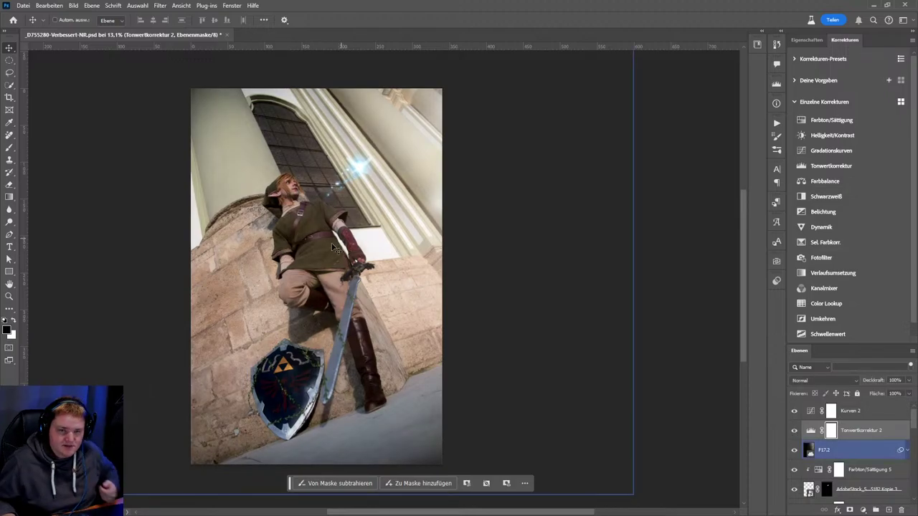
{"action": "scroll", "coordinate": [428, 285], "scroll_direction": "up", "scroll_amount": 3}
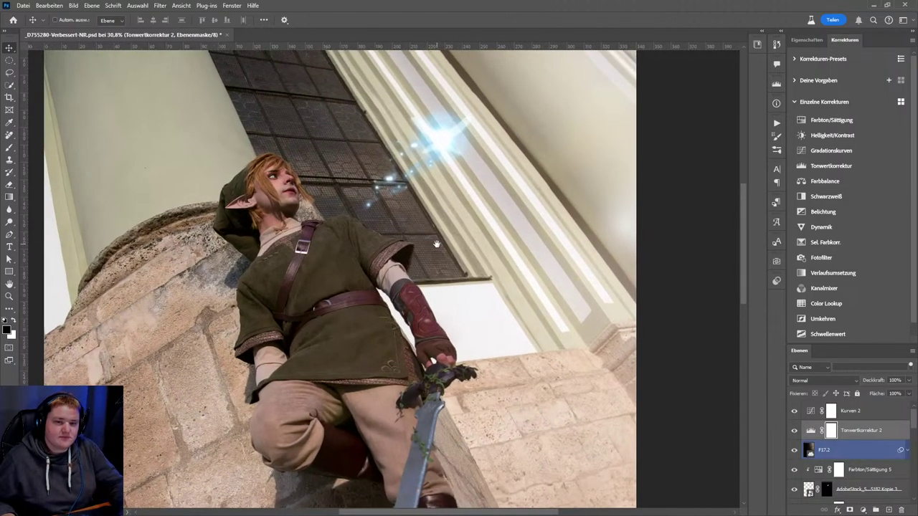
{"action": "scroll", "coordinate": [465, 287], "scroll_direction": "down", "scroll_amount": 1}
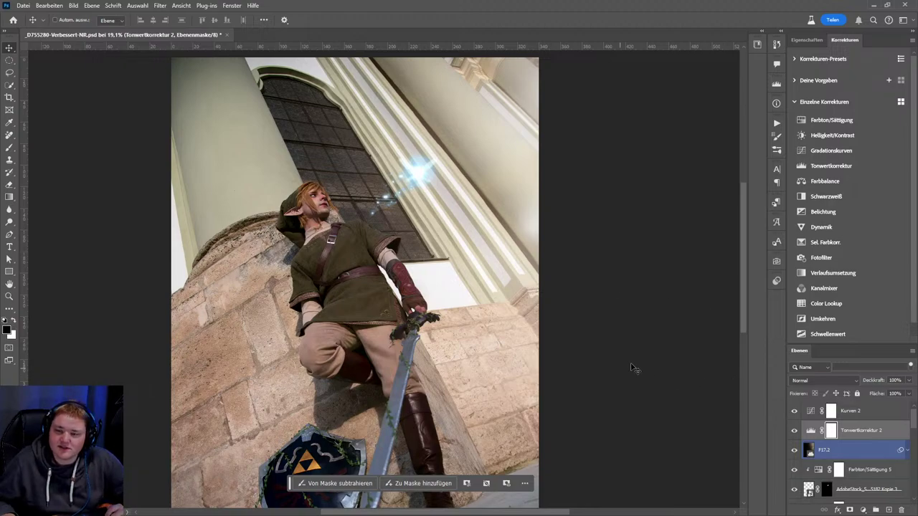
{"action": "left_click", "coordinate": [809, 414]}
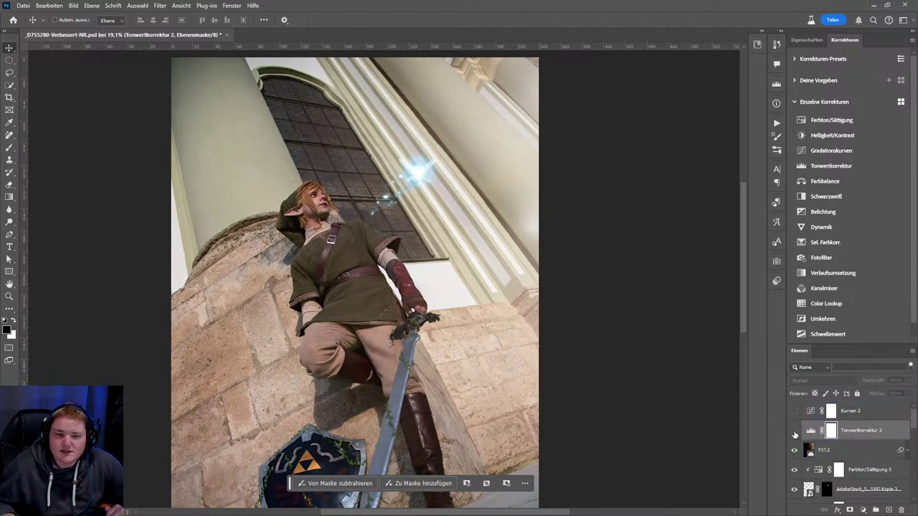
{"action": "left_click", "coordinate": [794, 430]}
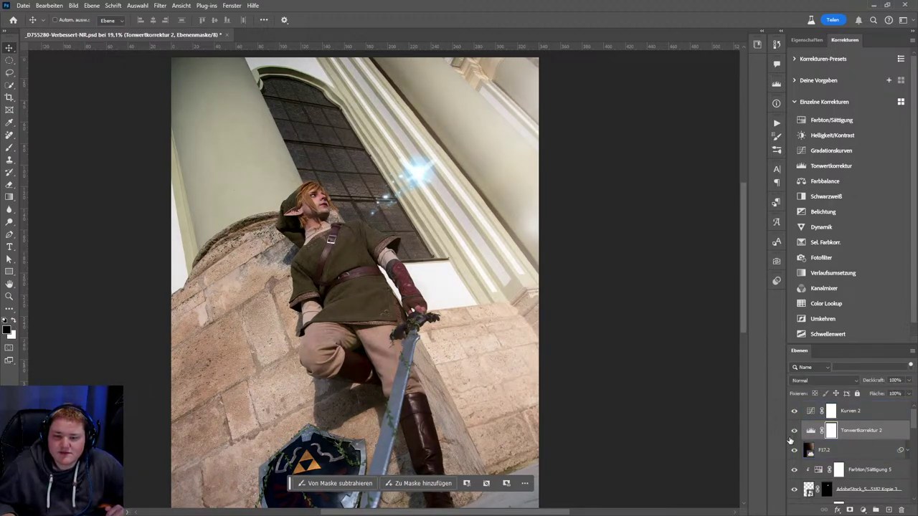
{"action": "left_click", "coordinate": [794, 431]}
{"action": "left_click", "coordinate": [794, 430]}
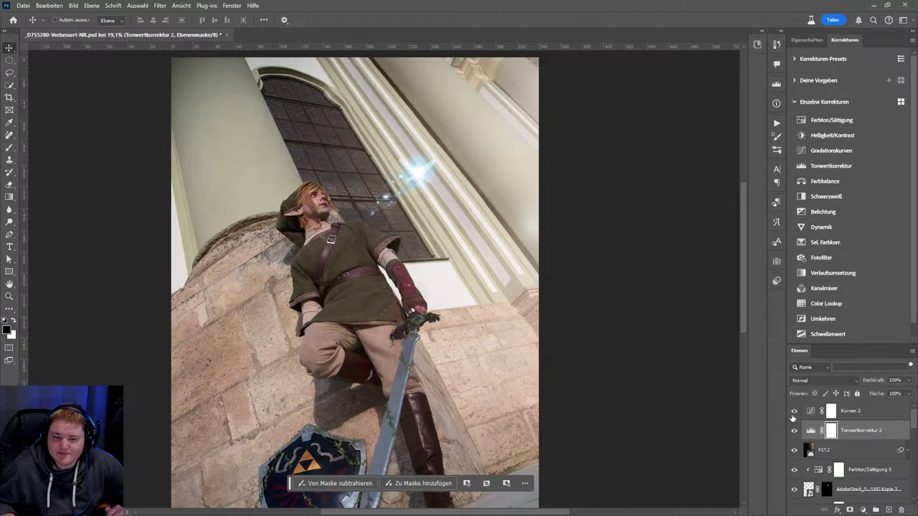
{"action": "left_click", "coordinate": [794, 410]}
{"action": "scroll", "coordinate": [347, 356], "scroll_direction": "down", "scroll_amount": 2}
{"action": "scroll", "coordinate": [501, 359], "scroll_direction": "down", "scroll_amount": 2}
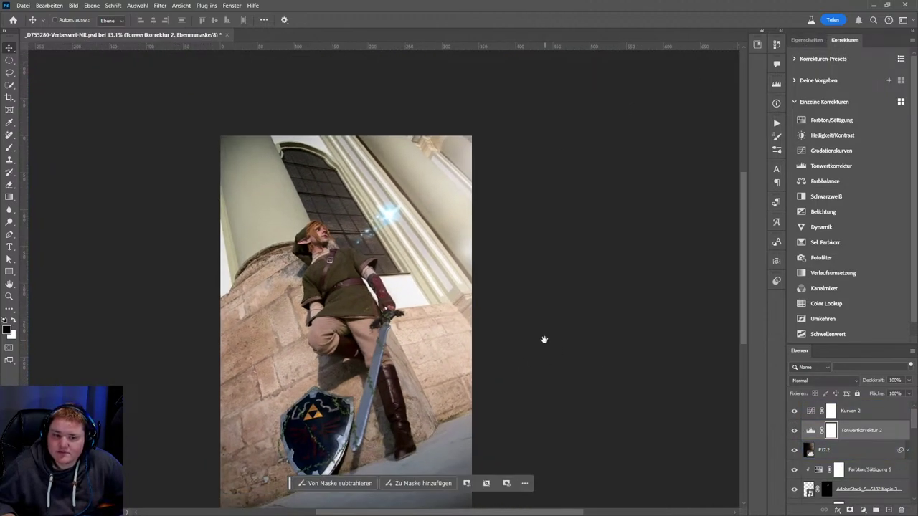
{"action": "scroll", "coordinate": [446, 324], "scroll_direction": "up", "scroll_amount": 2}
{"action": "scroll", "coordinate": [386, 260], "scroll_direction": "up", "scroll_amount": 2}
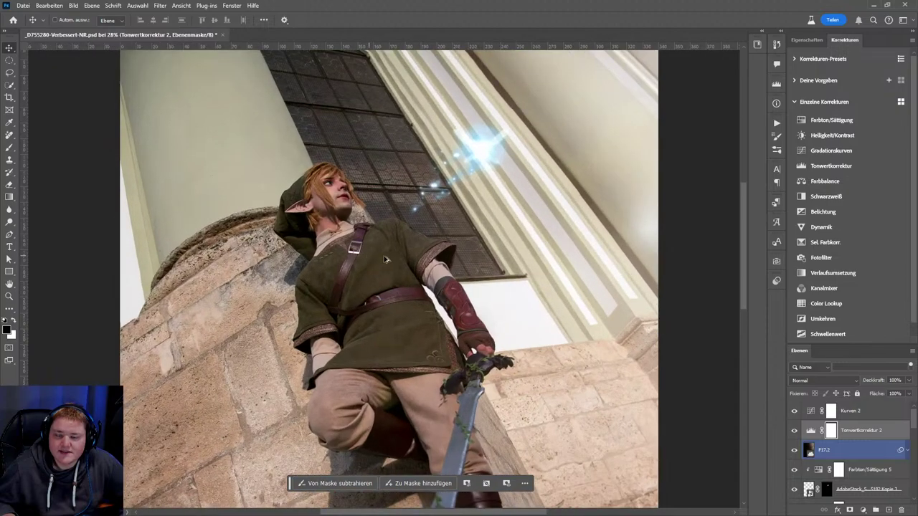
{"action": "left_click", "coordinate": [794, 430]}
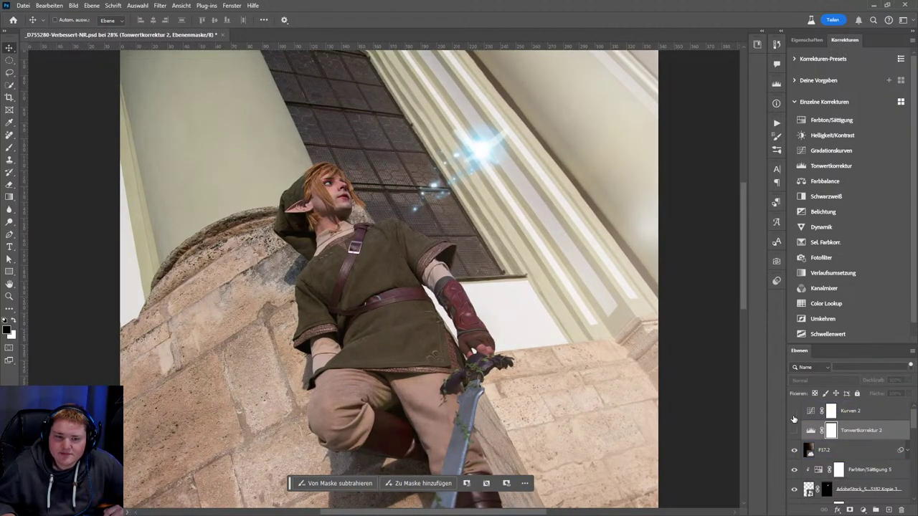
{"action": "left_click_drag", "start_coordinate": [797, 430], "coordinate": [793, 410]}
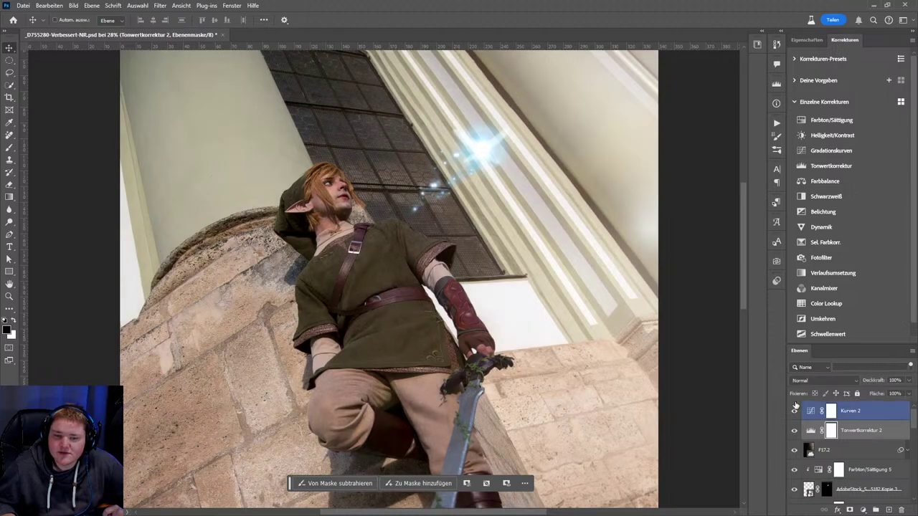
{"action": "left_click", "coordinate": [824, 450]}
{"action": "scroll", "coordinate": [391, 246], "scroll_direction": "down", "scroll_amount": 2}
{"action": "scroll", "coordinate": [391, 246], "scroll_direction": "down", "scroll_amount": 1}
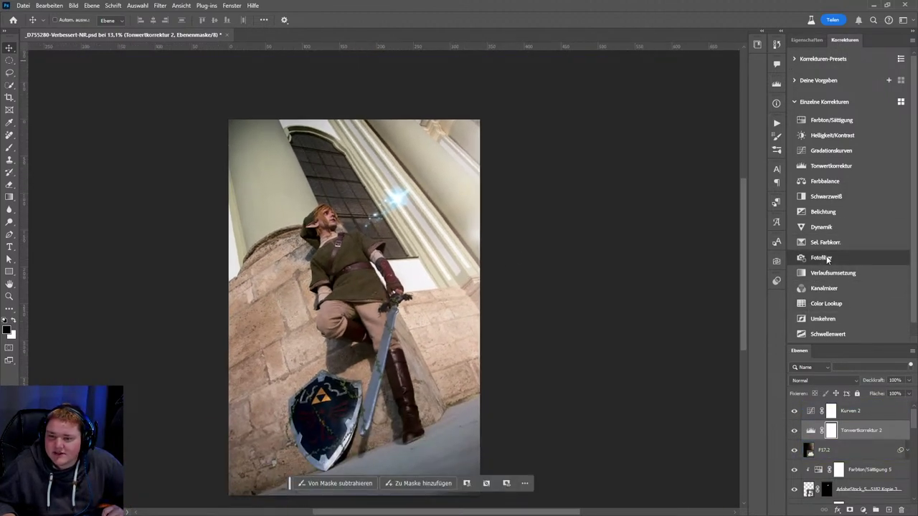
- Add a Color Lookup layer, trying the Epic LUT files until settling on Epic LUT #6
{"action": "left_click", "coordinate": [819, 304]}
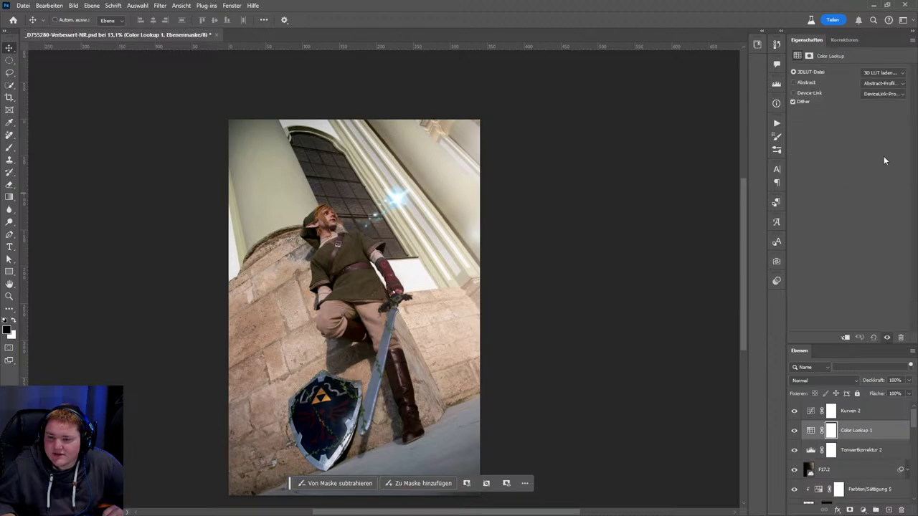
{"action": "left_click", "coordinate": [879, 74]}
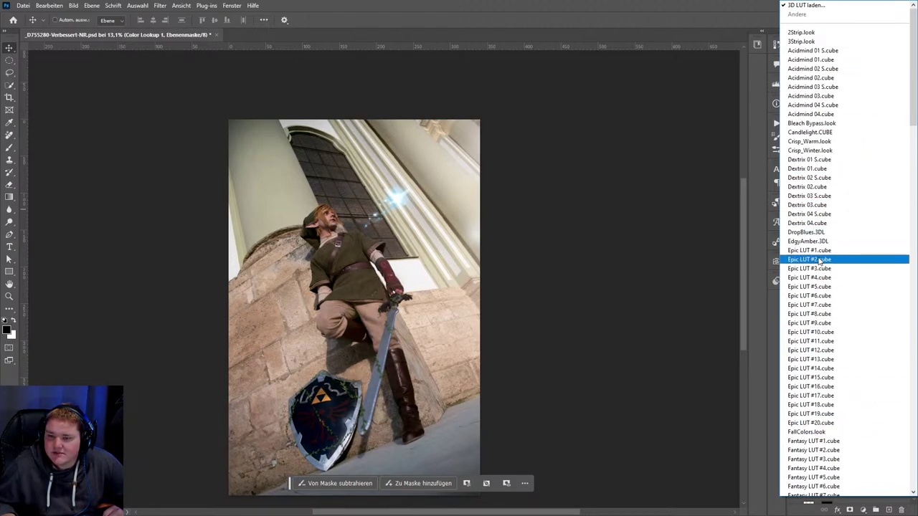
{"action": "left_click", "coordinate": [817, 251]}
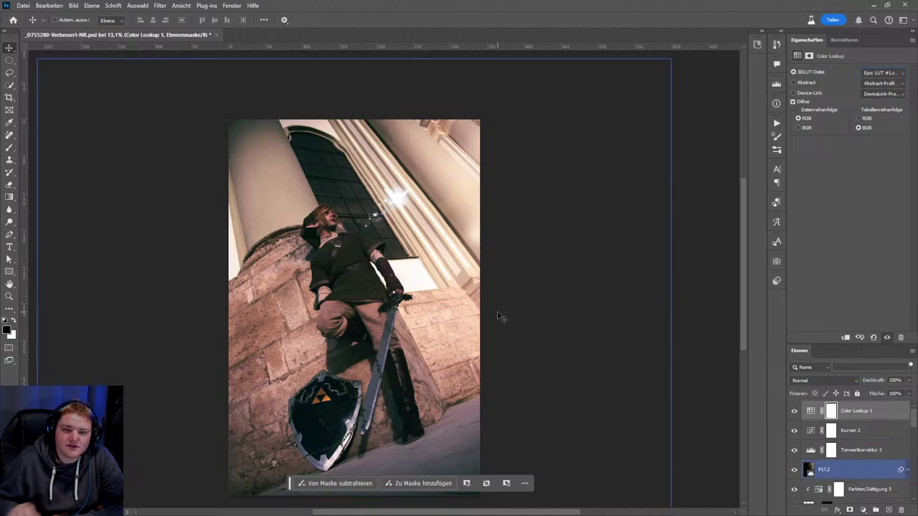
{"action": "key", "text": "Down"}
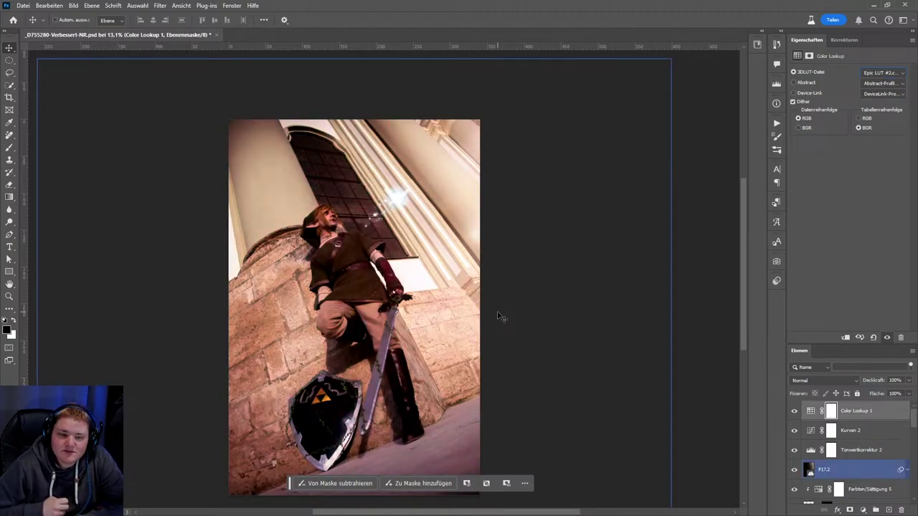
{"action": "key", "text": "Down"}
{"action": "key", "text": "Down"}
{"action": "key", "text": "Down"}
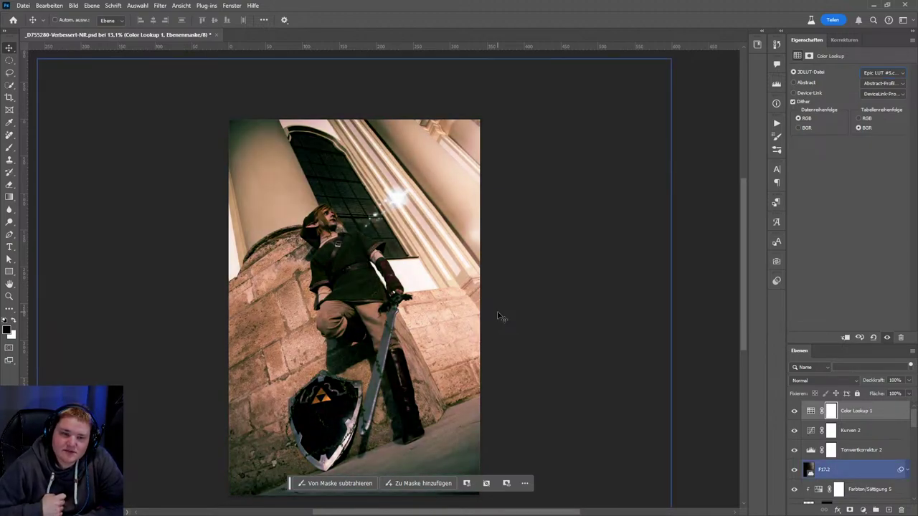
{"action": "key", "text": "Up"}
{"action": "key", "text": "Down"}
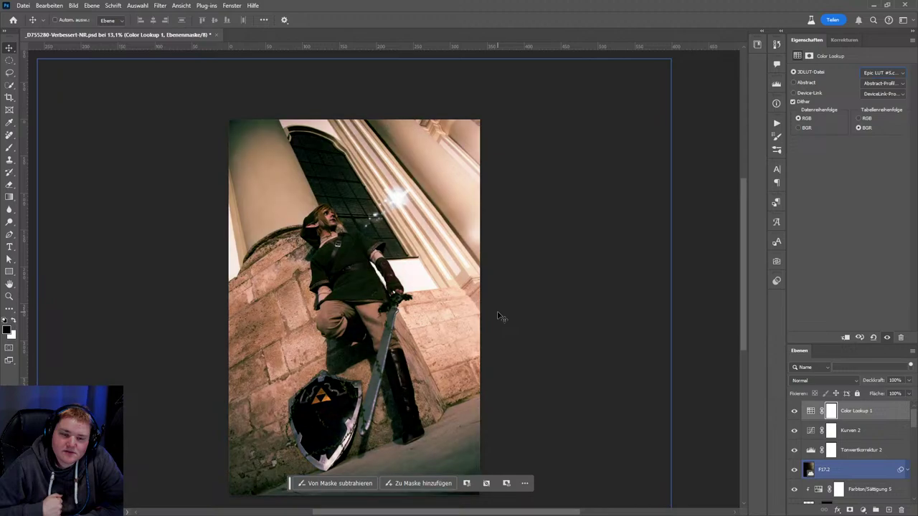
{"action": "key", "text": "Down"}
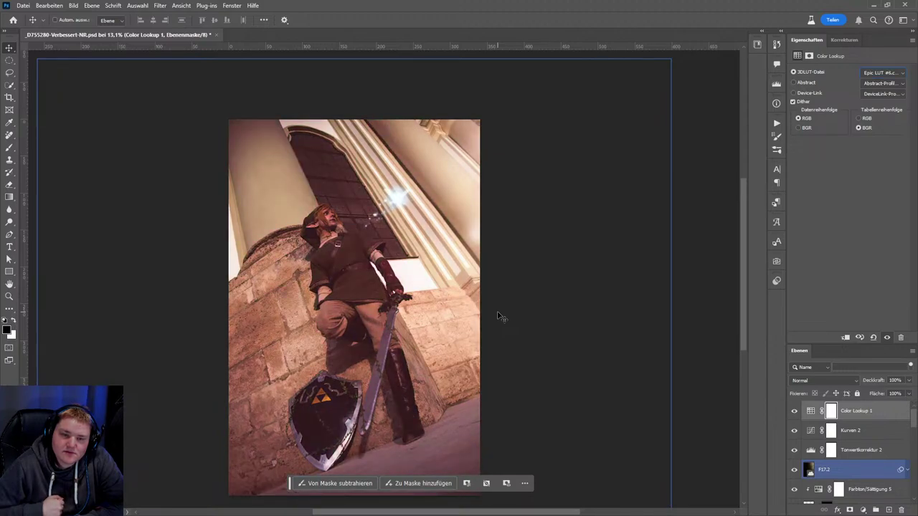
{"action": "left_click", "coordinate": [861, 410]}
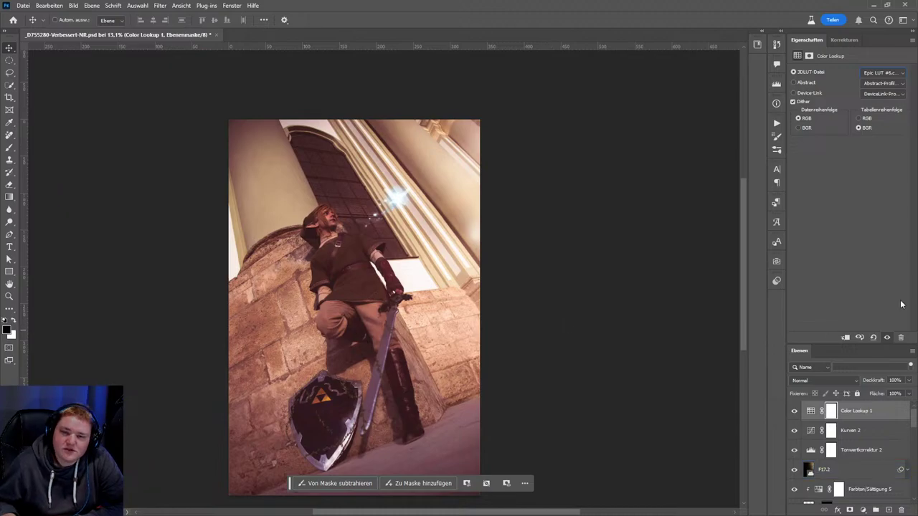
- Blend Color Lookup 1 as Weiches Licht at 35% opacity, comparing before and after
{"action": "left_click", "coordinate": [824, 380]}
{"action": "scroll", "coordinate": [820, 387], "scroll_direction": "down", "scroll_amount": 3}
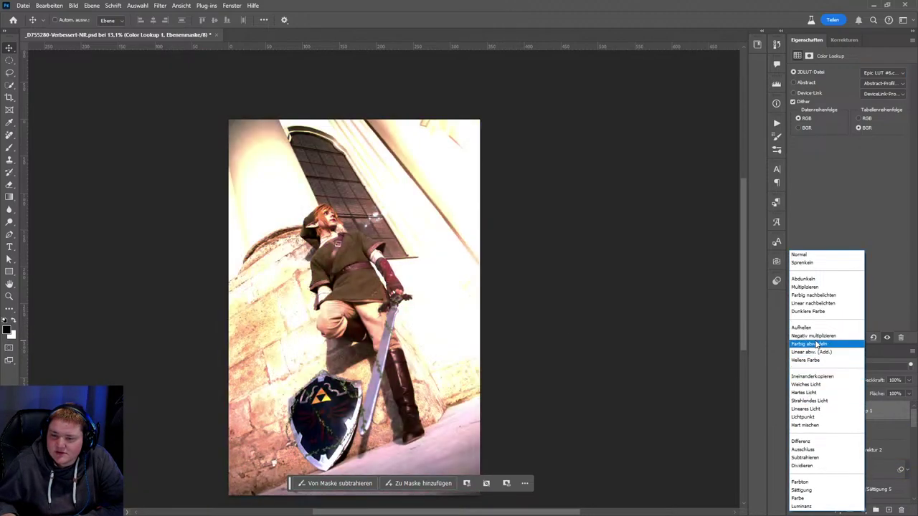
{"action": "left_click", "coordinate": [812, 385]}
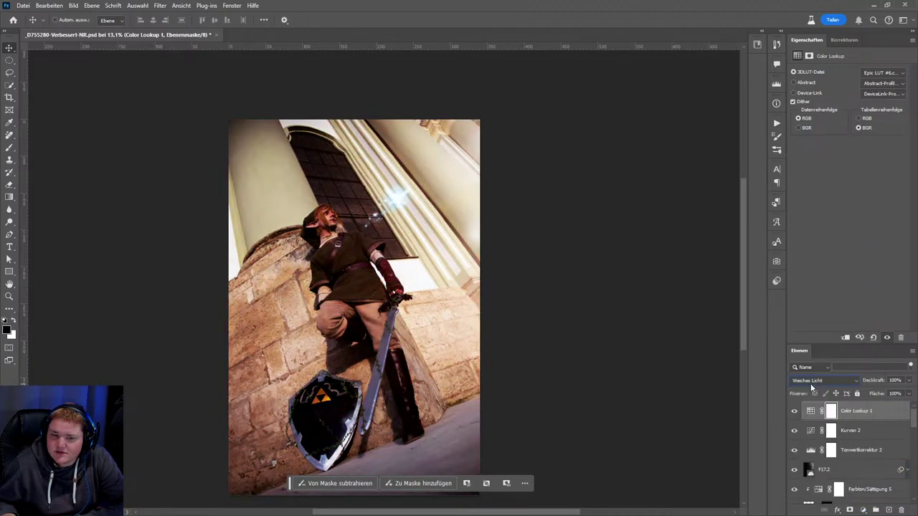
{"action": "left_click_drag", "start_coordinate": [904, 380], "coordinate": [875, 392]}
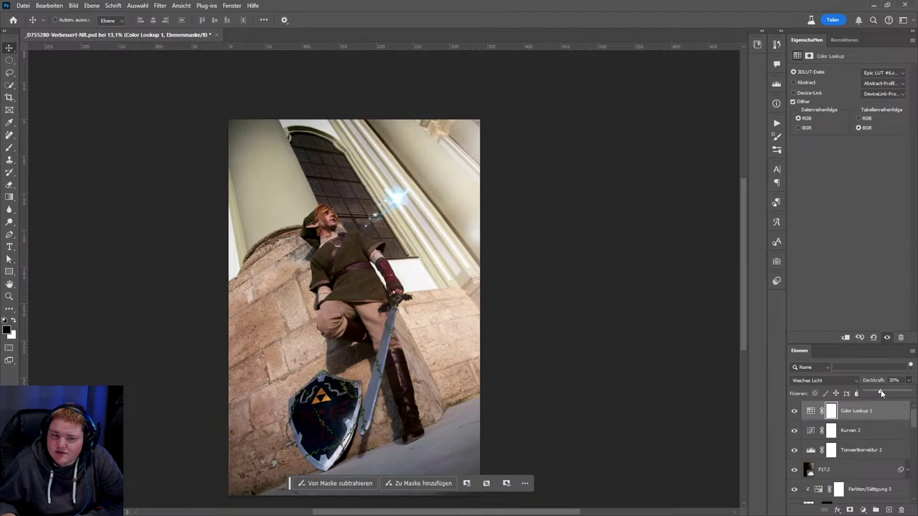
{"action": "left_click", "coordinate": [794, 411]}
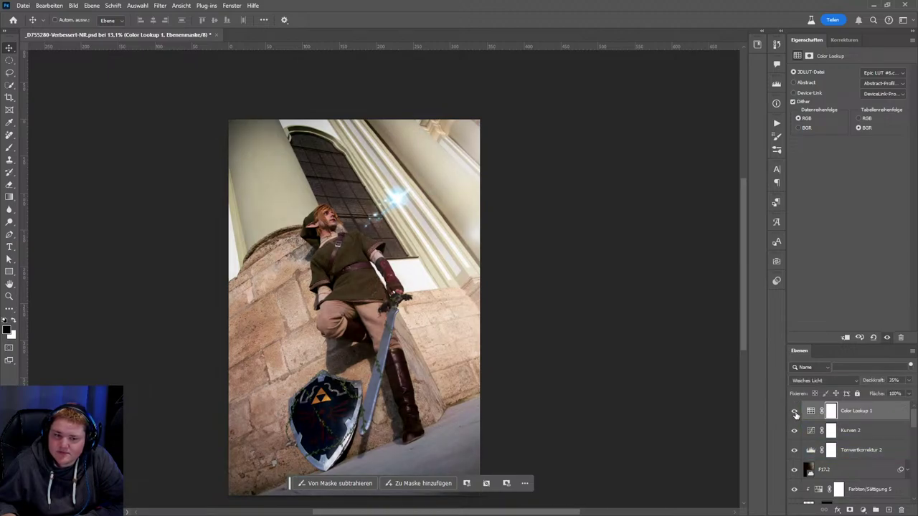
{"action": "left_click", "coordinate": [793, 411]}
- Select the F17.2 character layer and zoom in to inspect it
{"action": "left_click", "coordinate": [418, 391], "text": "ctrl"}
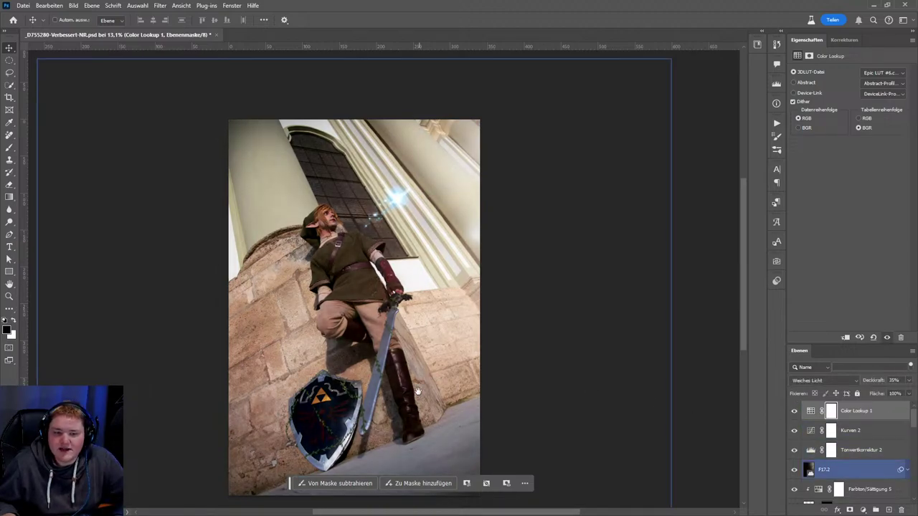
{"action": "scroll", "coordinate": [418, 390], "scroll_direction": "down", "scroll_amount": 2}
{"action": "scroll", "coordinate": [416, 351], "scroll_direction": "down", "scroll_amount": 2}
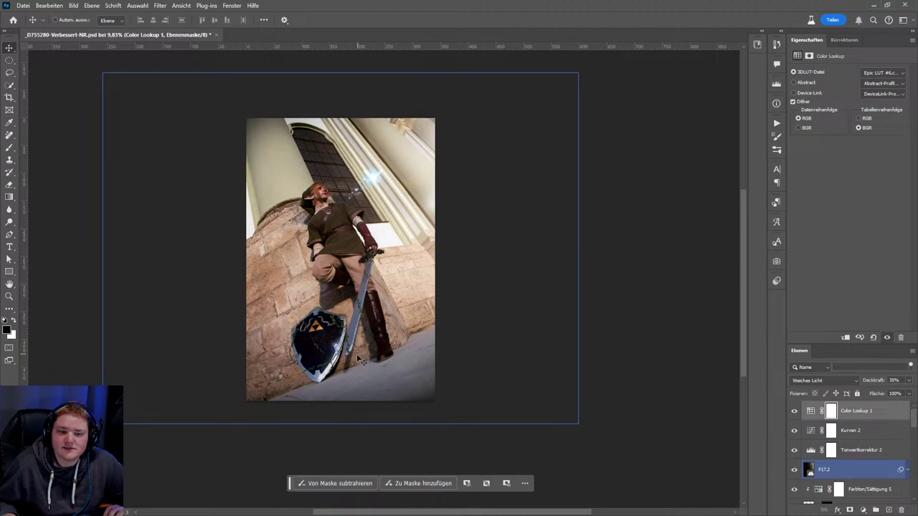
{"action": "scroll", "coordinate": [346, 374], "scroll_direction": "up", "scroll_amount": 2}
{"action": "scroll", "coordinate": [358, 344], "scroll_direction": "up", "scroll_amount": 1}
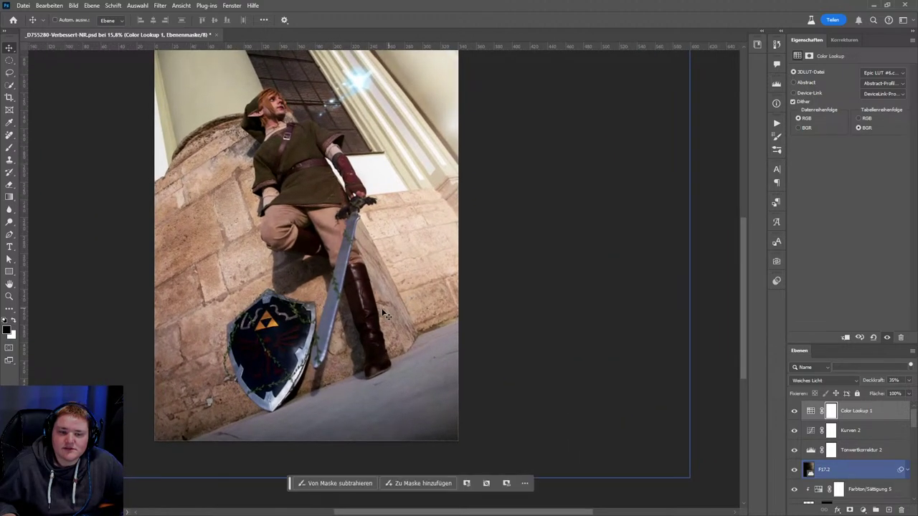
{"action": "scroll", "coordinate": [376, 314], "scroll_direction": "down", "scroll_amount": 2}
{"action": "scroll", "coordinate": [380, 315], "scroll_direction": "up", "scroll_amount": 1}
{"action": "scroll", "coordinate": [391, 321], "scroll_direction": "down", "scroll_amount": 1}
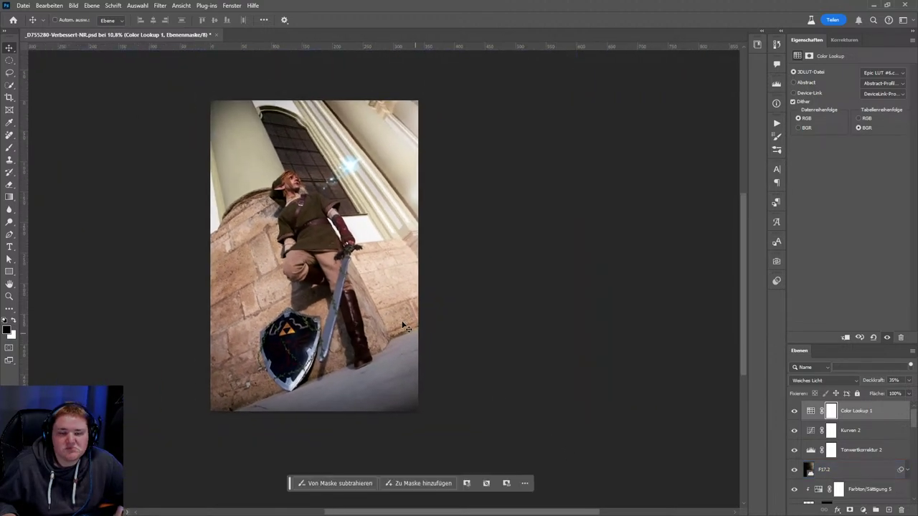
{"action": "scroll", "coordinate": [344, 265], "scroll_direction": "up", "scroll_amount": 2}
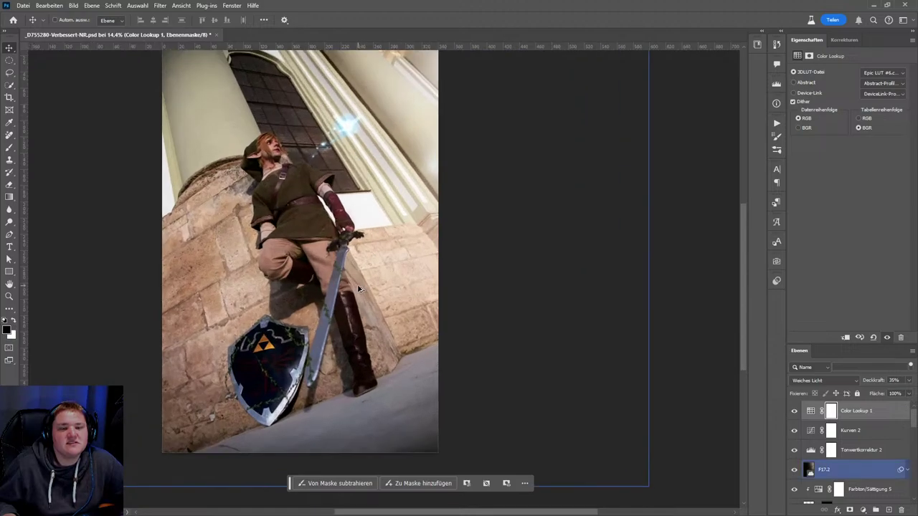
{"action": "scroll", "coordinate": [344, 265], "scroll_direction": "up", "scroll_amount": 2}
- Recentre the photo and save D755280-Verbessert-NR.psd
{"action": "left_click_drag", "start_coordinate": [326, 251], "coordinate": [410, 301]}
{"action": "scroll", "coordinate": [410, 301], "scroll_direction": "down", "scroll_amount": 2}
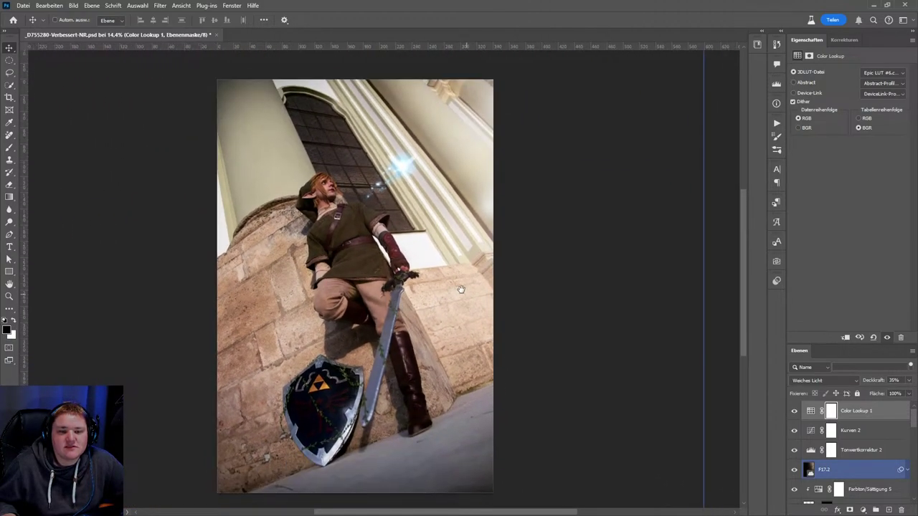
{"action": "left_click_drag", "start_coordinate": [473, 301], "coordinate": [458, 284]}
{"action": "left_click", "coordinate": [23, 5]}
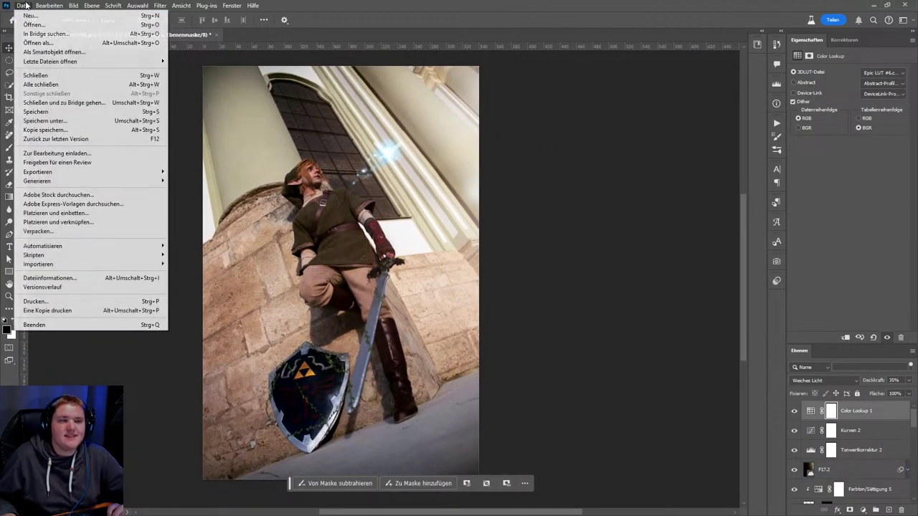
{"action": "left_click", "coordinate": [39, 115]}
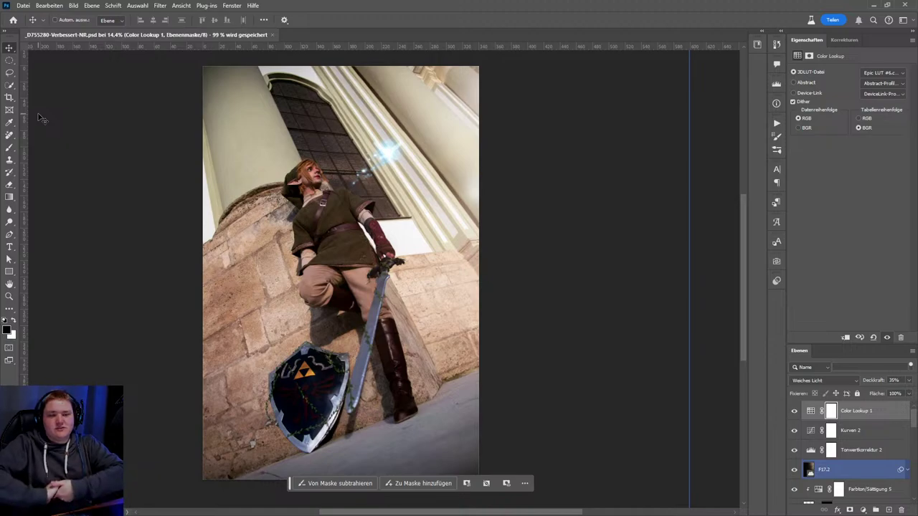